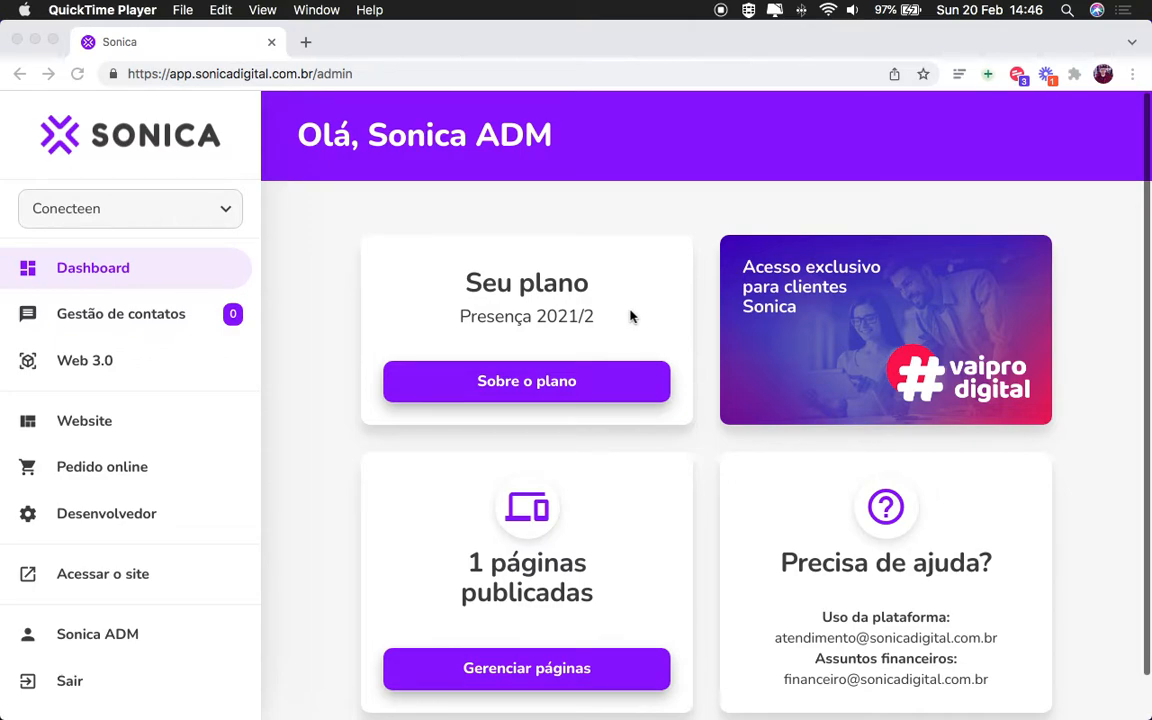
# Step: View the details of the Presença 2021/2 plan from the dashboard, and close them
pyautogui.click(364, 460)
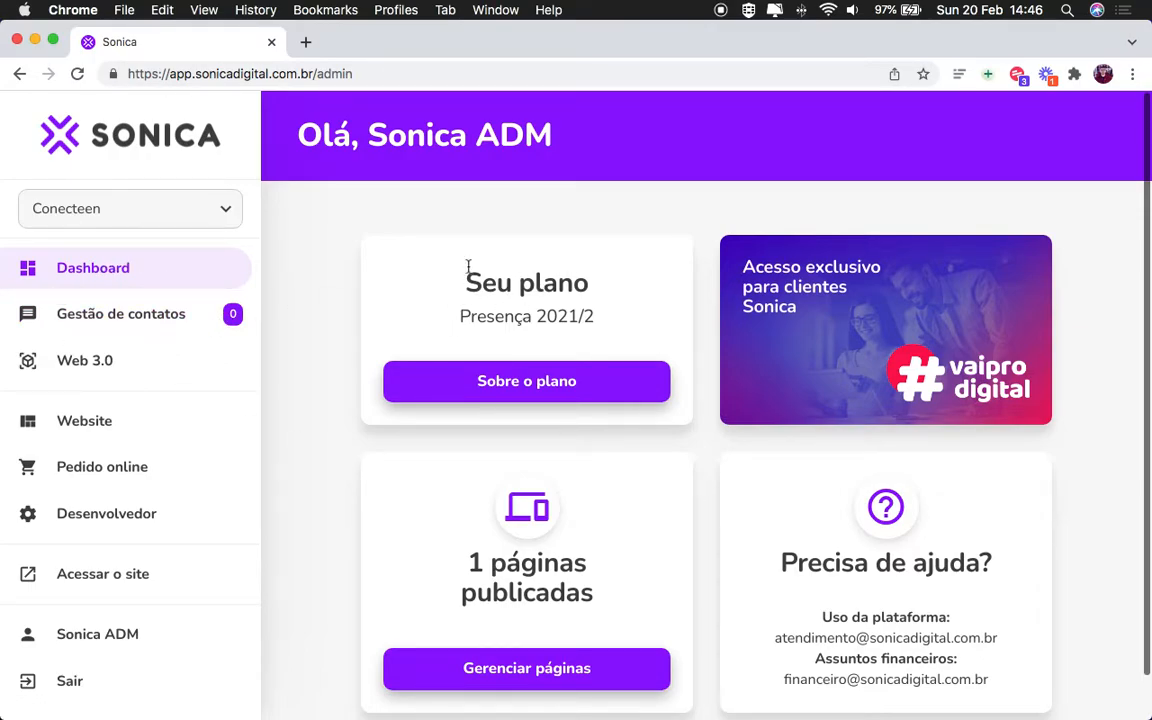
pyautogui.click(532, 380)
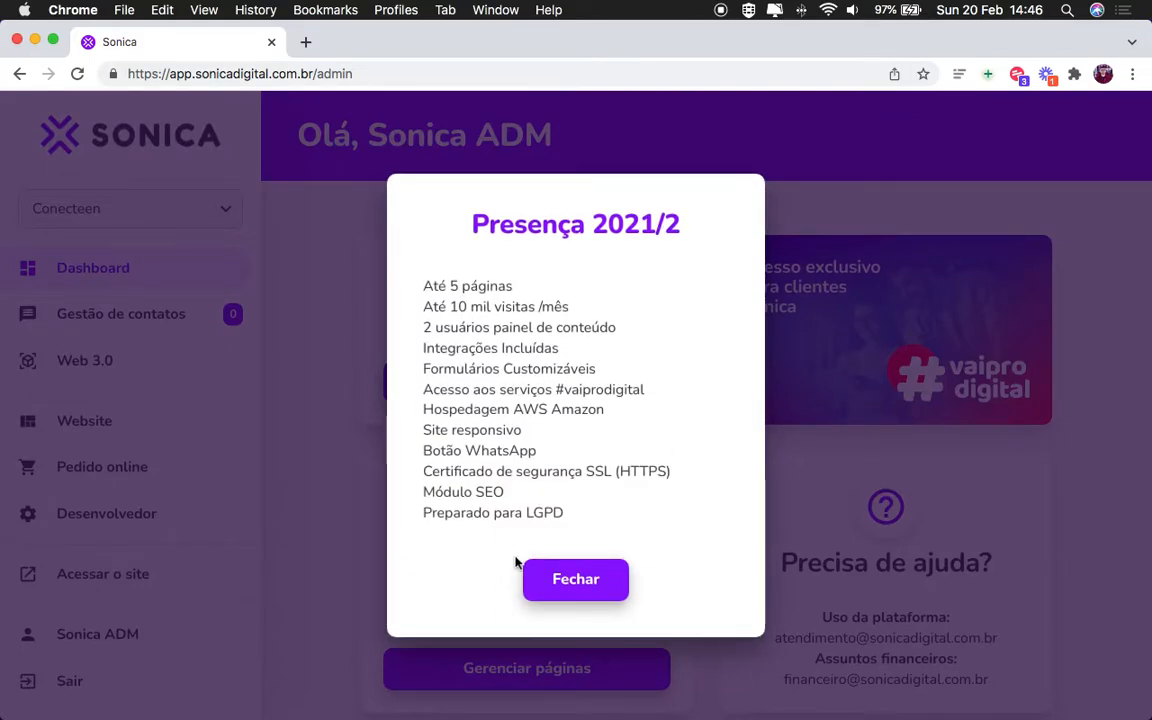
pyautogui.click(545, 572)
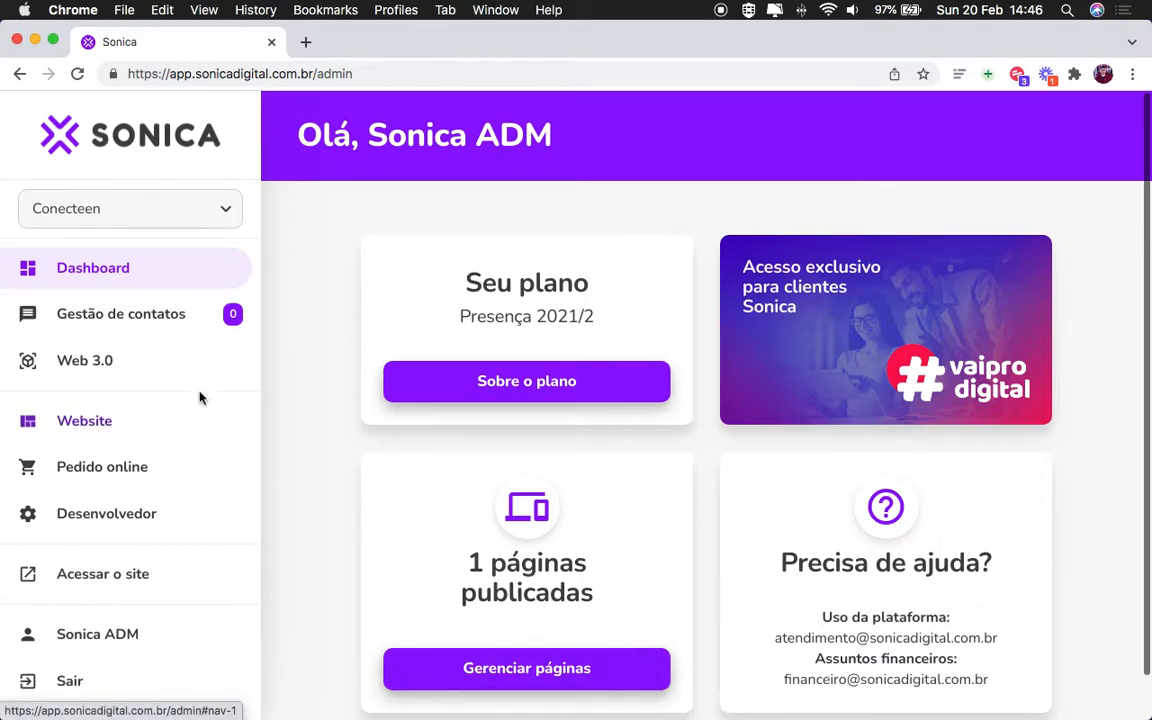
# Step: Open the website's Configurações page and check the site name in the initial settings
pyautogui.click(146, 426)
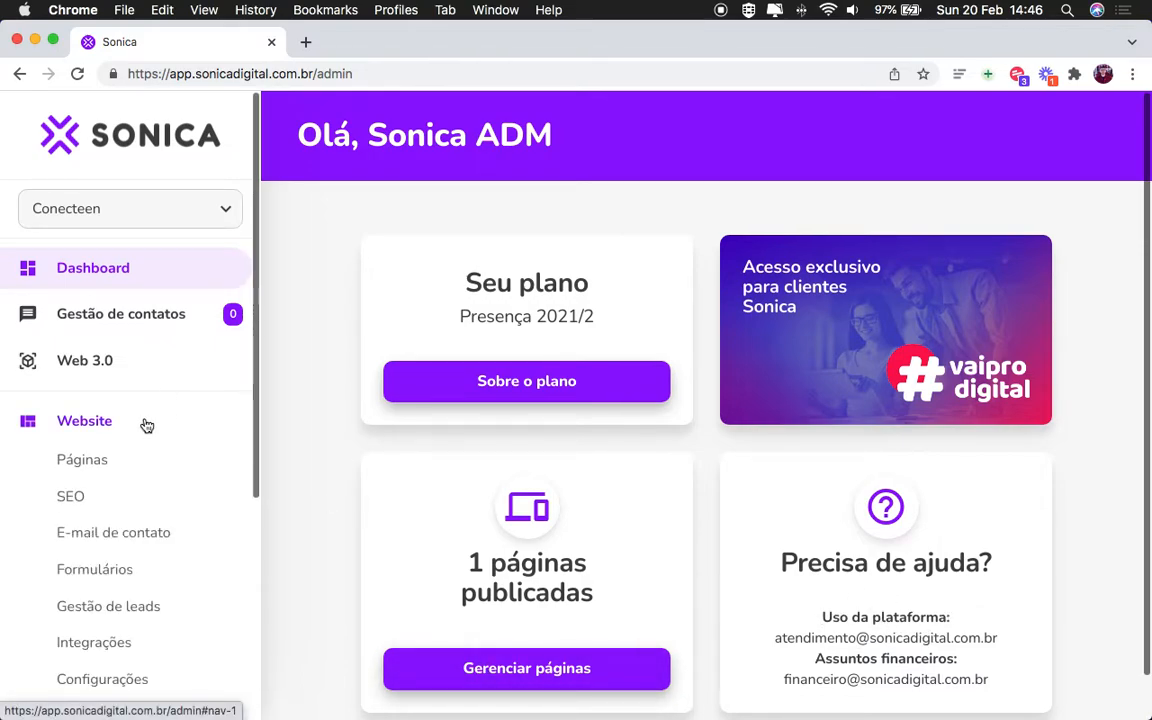
pyautogui.click(146, 426)
pyautogui.click(146, 426)
pyautogui.scroll(-3, 145, 425)
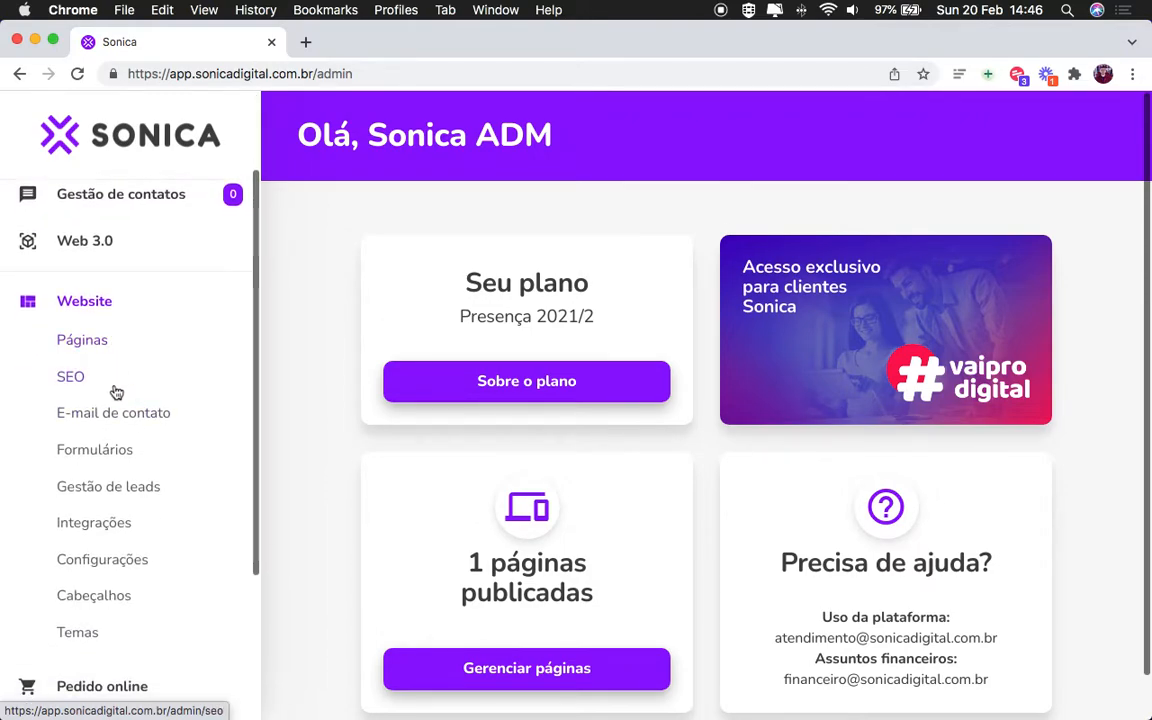
pyautogui.click(123, 568)
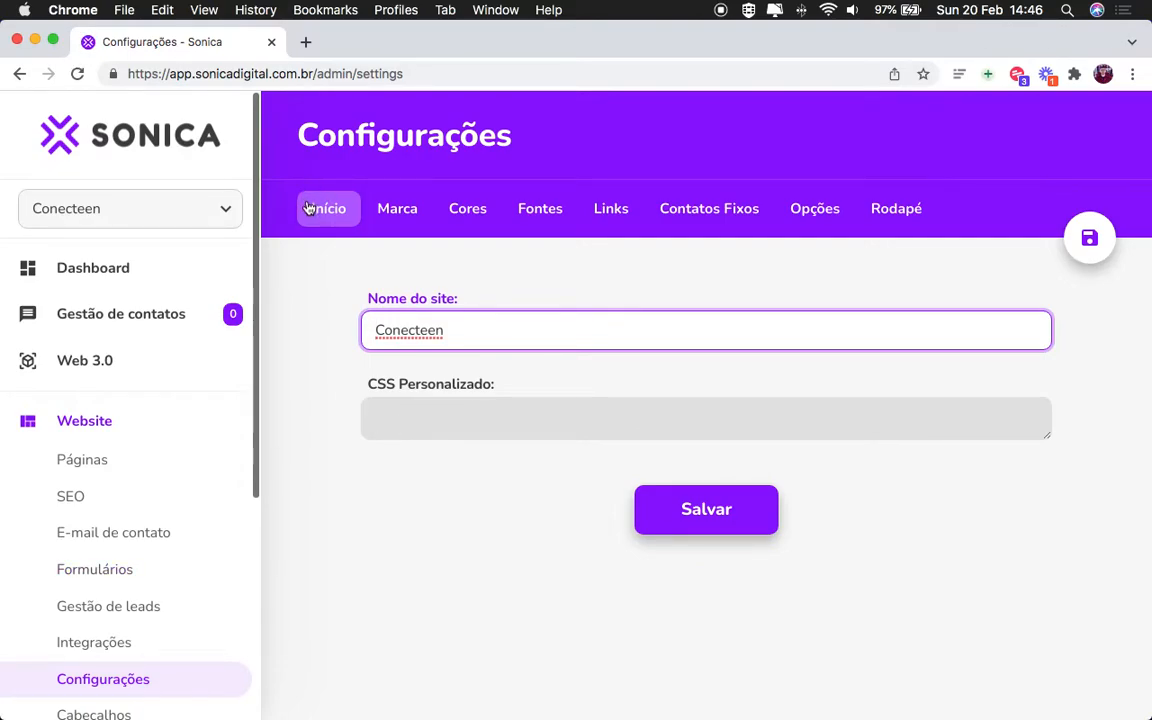
pyautogui.doubleClick(442, 333)
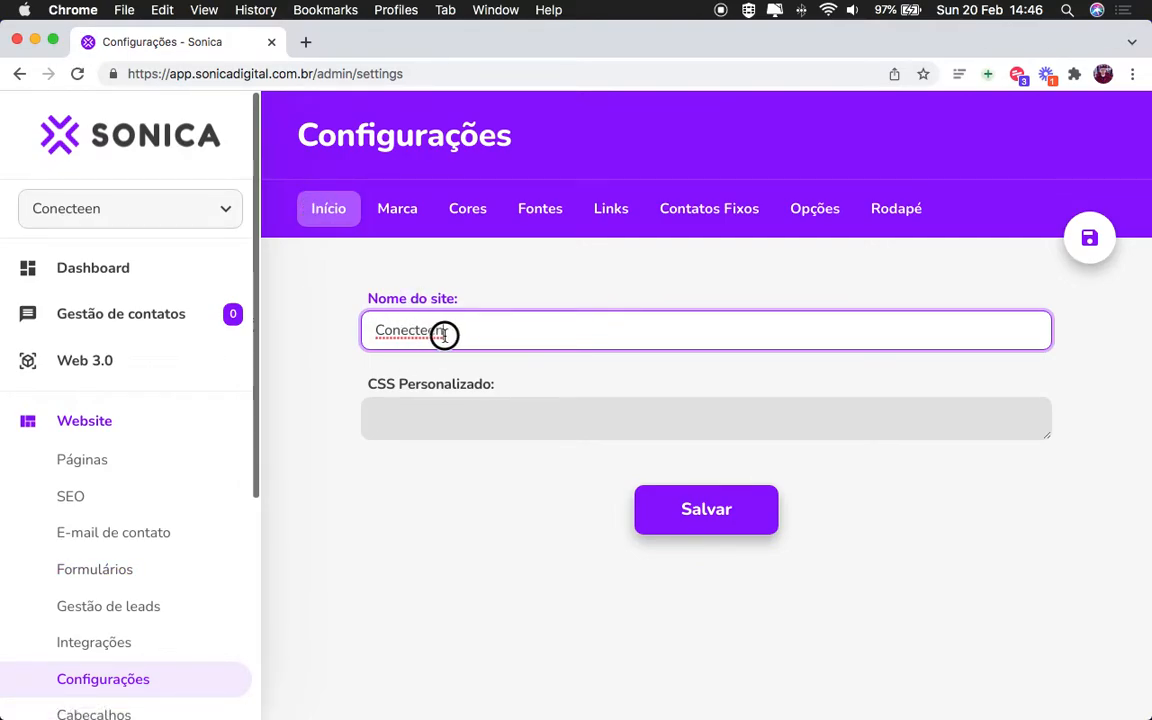
pyautogui.click(311, 354)
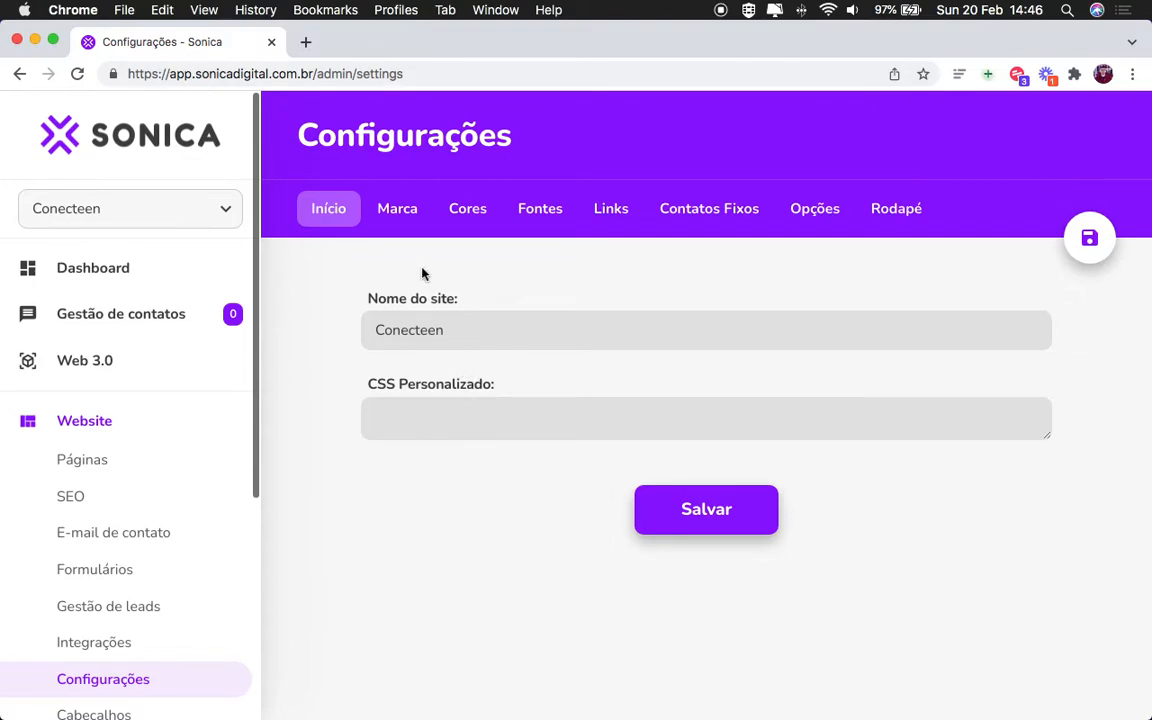
# Step: Open the Marca settings and read the recommendations for the logo images, looking through to the favicon and width options
pyautogui.click(404, 216)
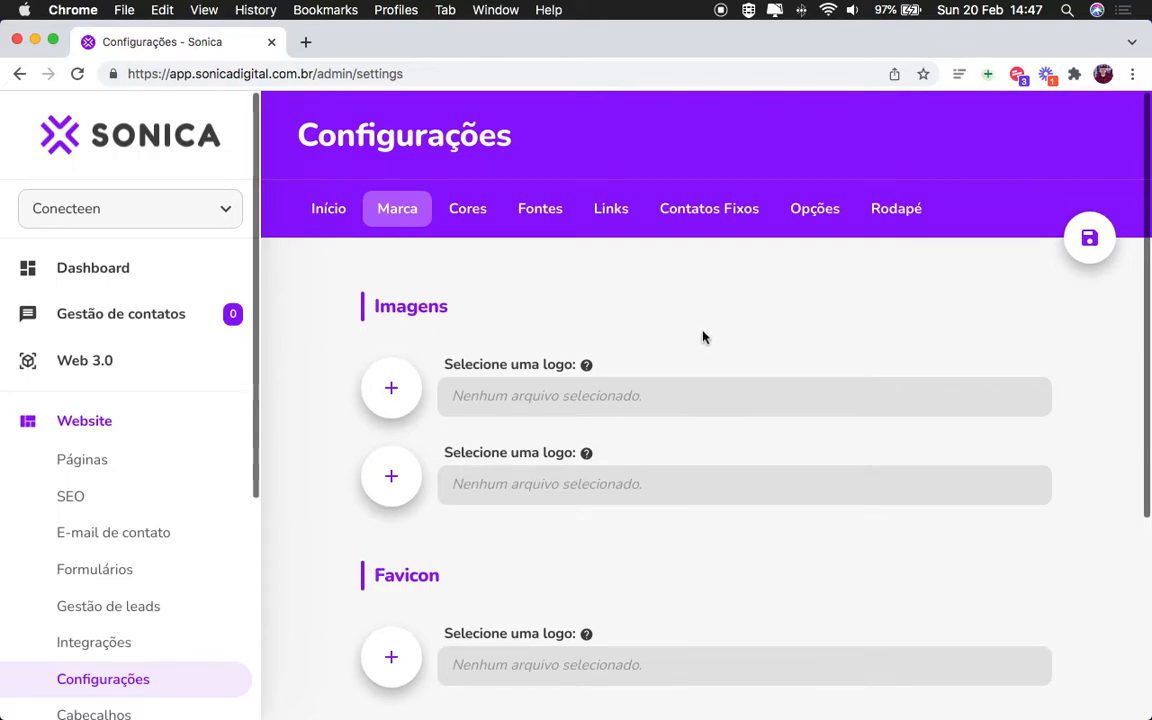
pyautogui.scroll(-2, 703, 335)
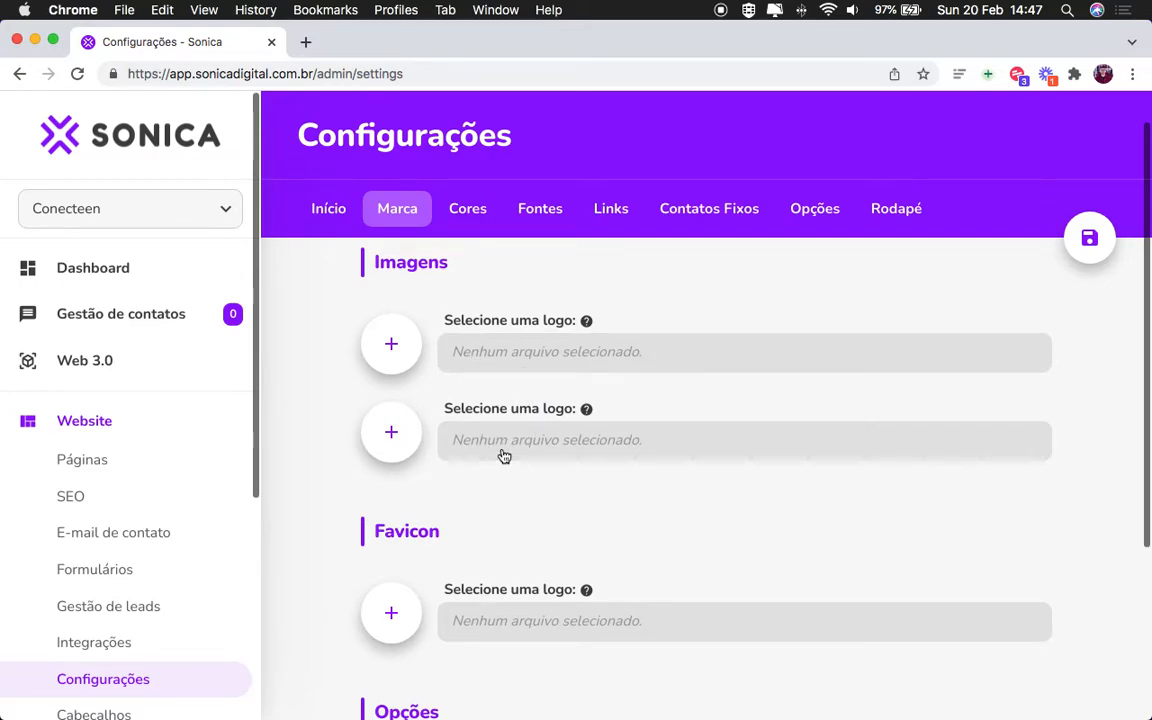
pyautogui.moveTo(586, 412)
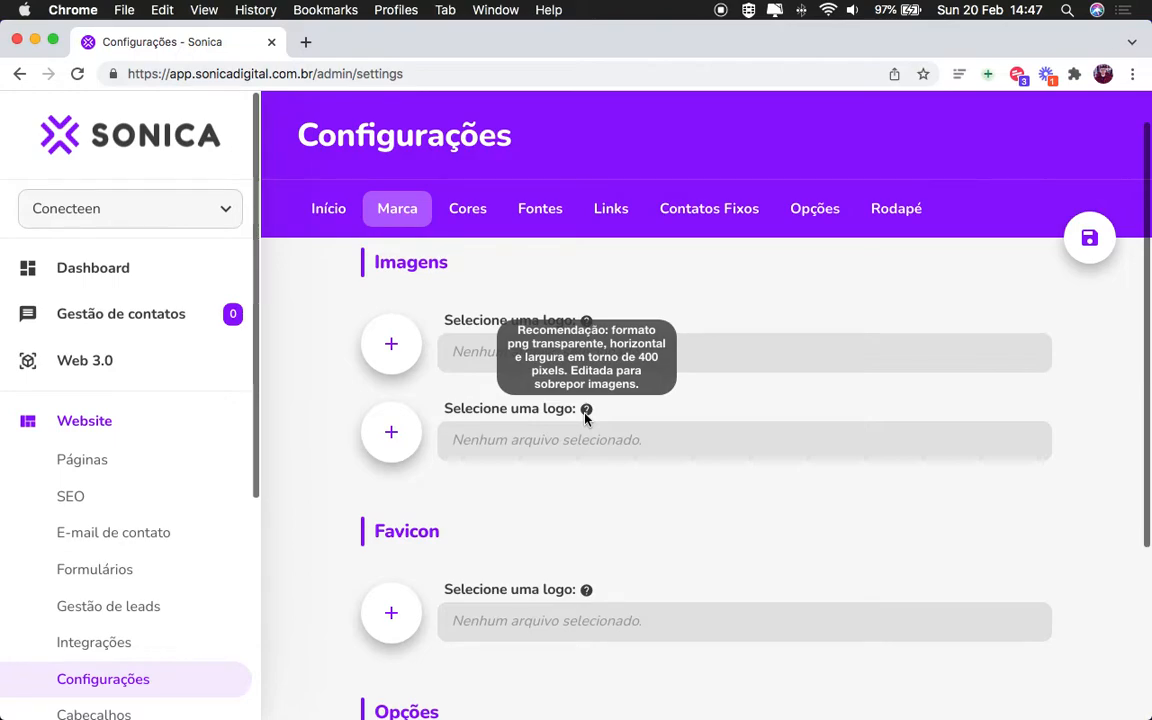
pyautogui.moveTo(588, 322)
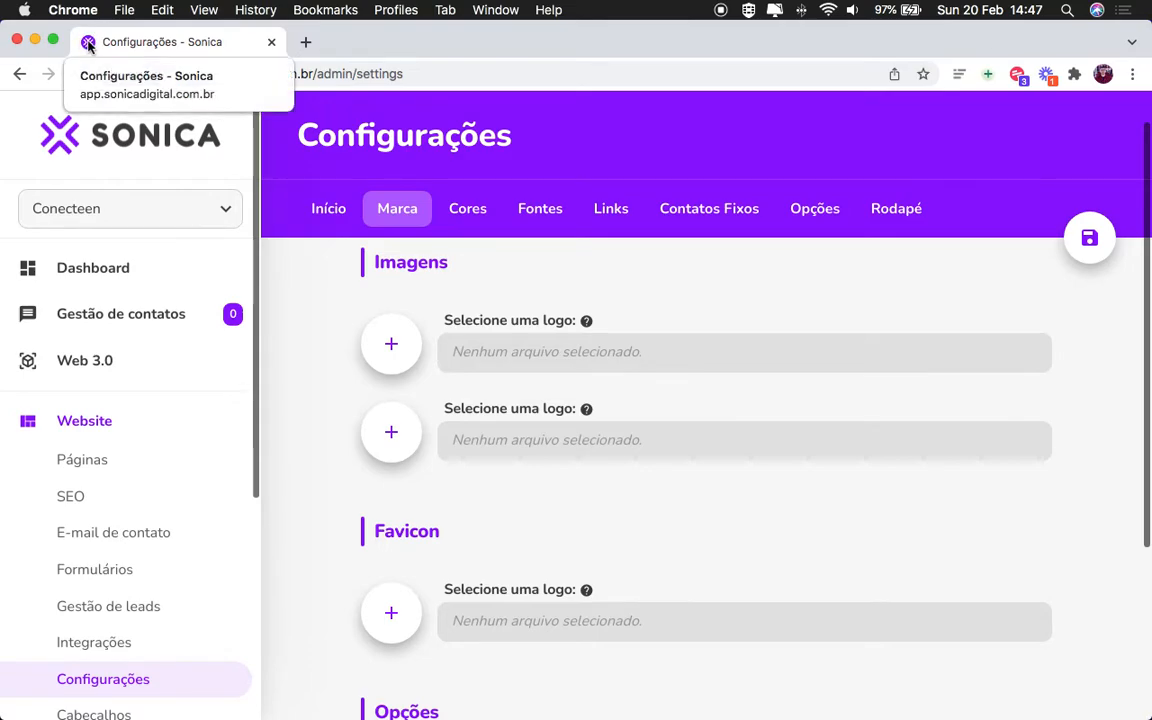
pyautogui.scroll(-5, 471, 442)
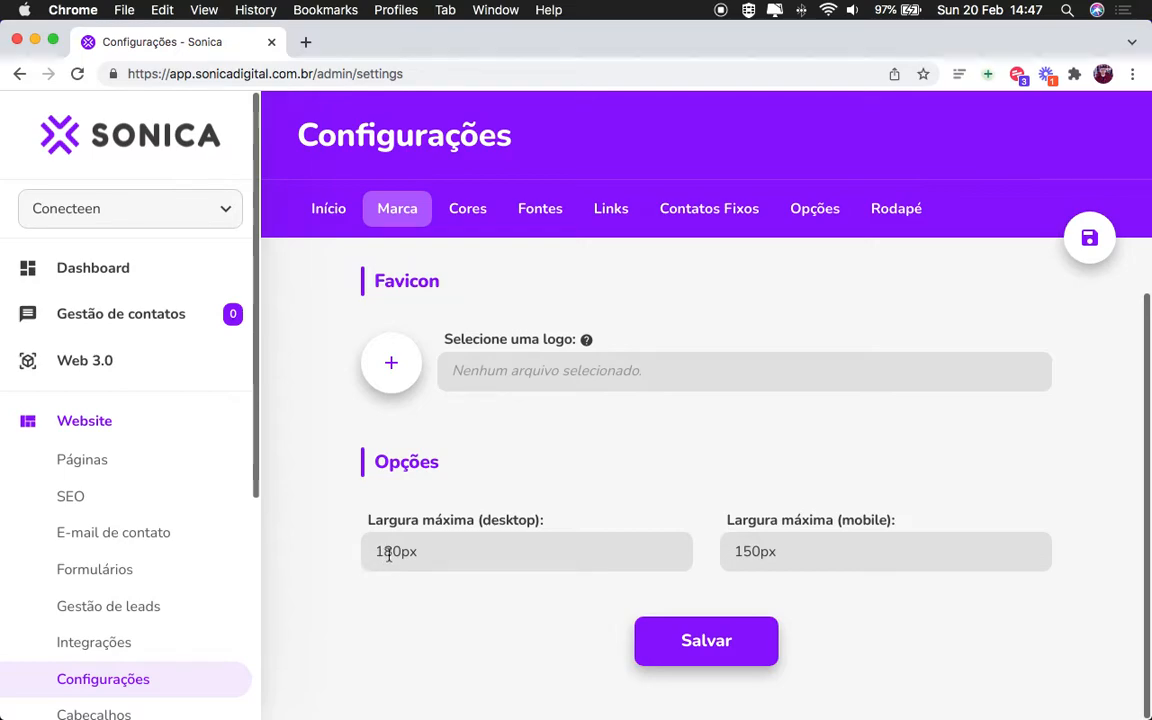
pyautogui.click(368, 553)
pyautogui.click(415, 603)
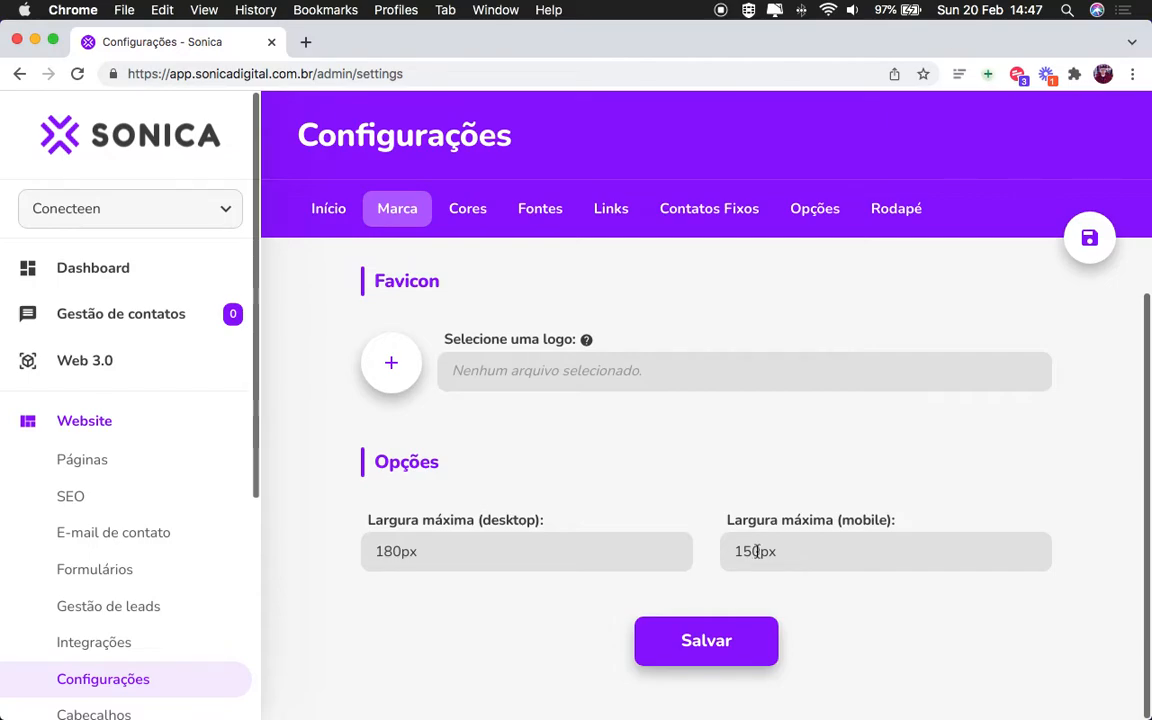
pyautogui.moveTo(401, 553); pyautogui.dragTo(338, 547)
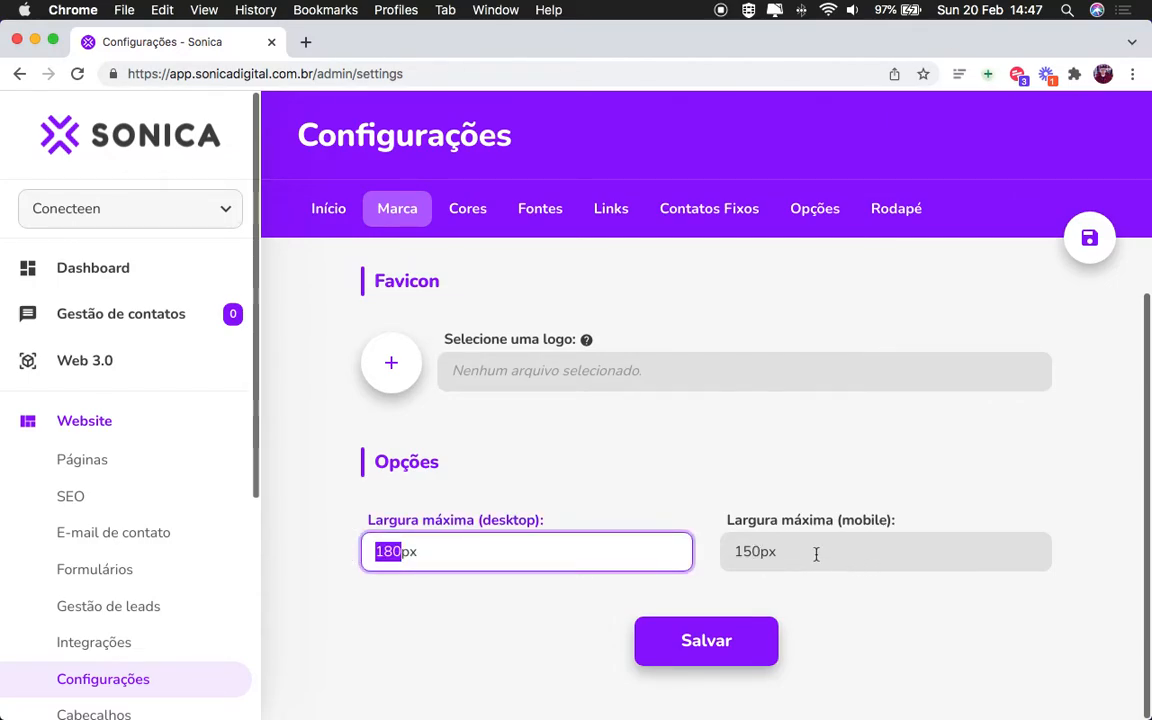
pyautogui.press('Tab')
pyautogui.click(825, 470)
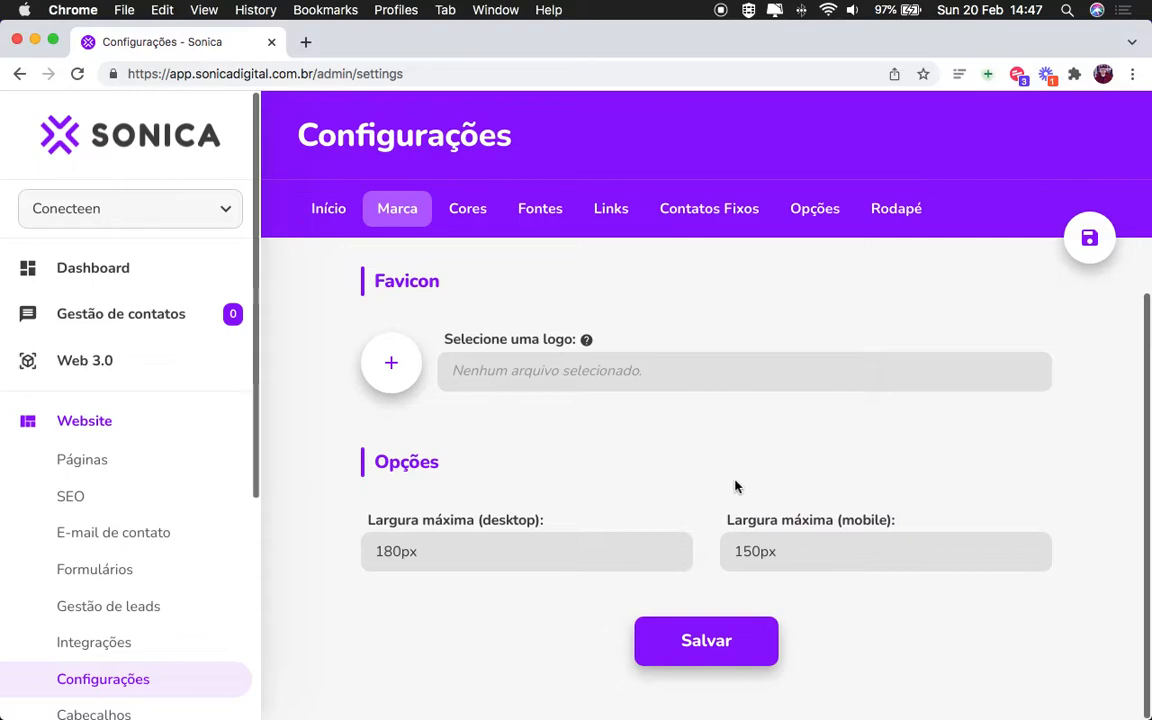
# Step: Try removing the px unit from the desktop maximum logo width, and undo the removal
pyautogui.moveTo(424, 551); pyautogui.dragTo(401, 551)
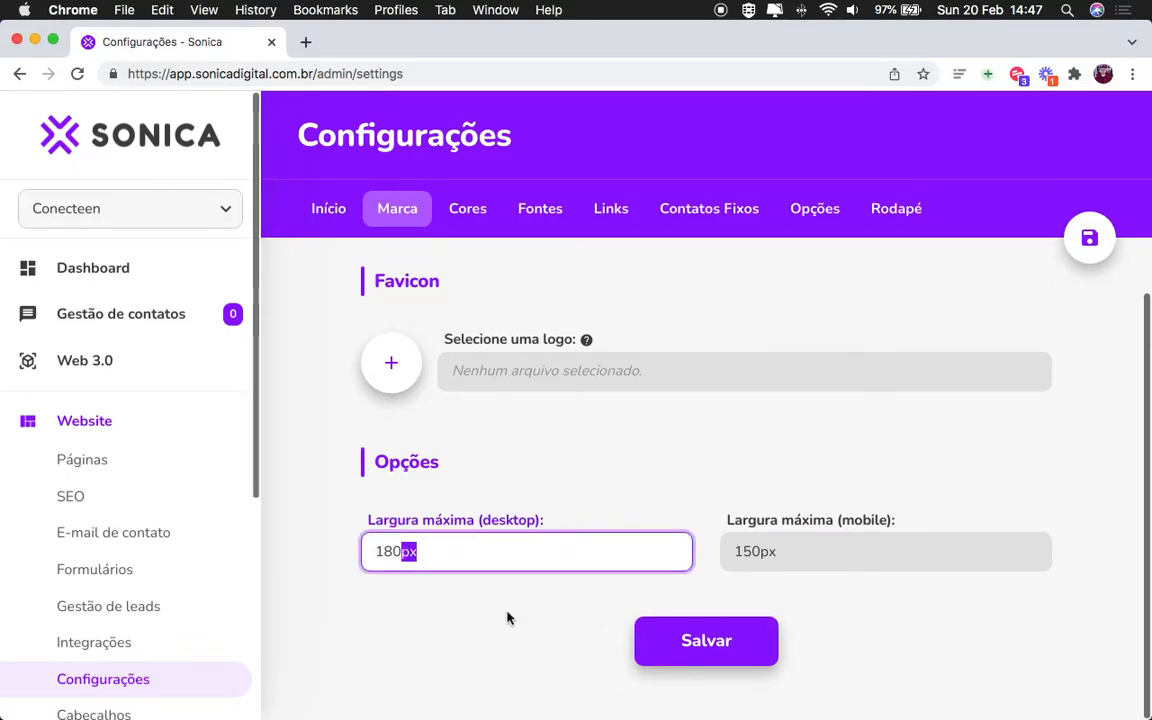
pyautogui.click(424, 581)
pyautogui.moveTo(401, 551); pyautogui.dragTo(476, 560)
pyautogui.press('BackSpace')
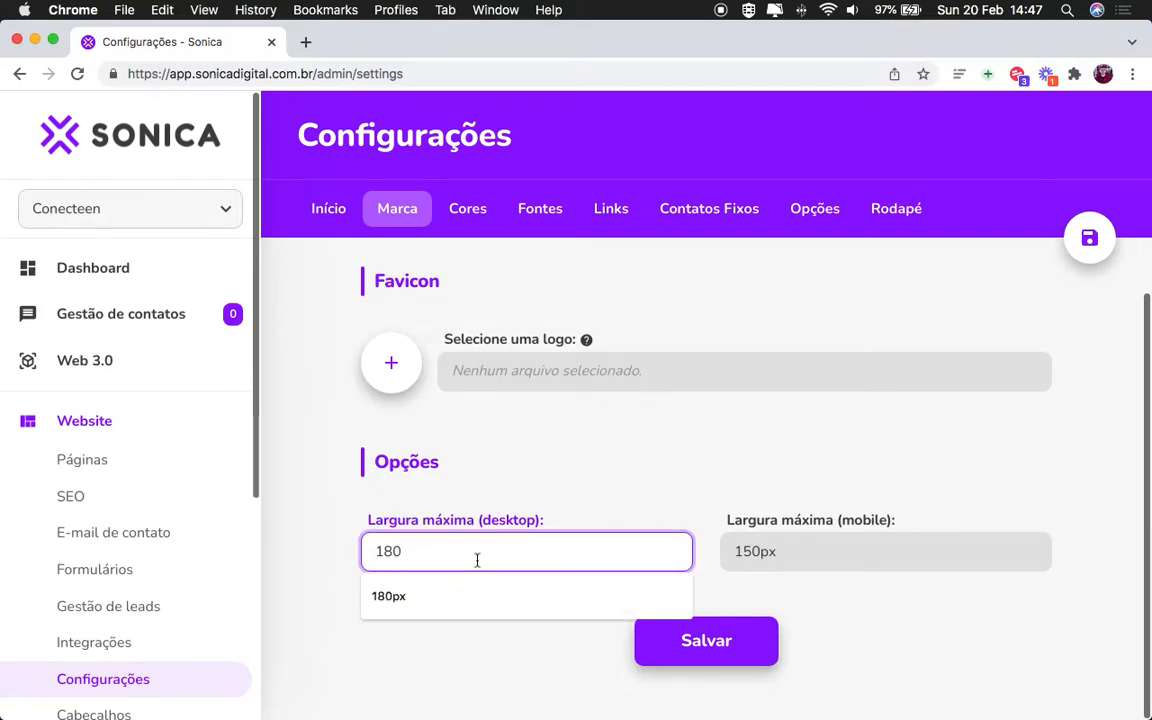
pyautogui.press('super+z')
pyautogui.click(483, 463)
# Step: Switch to Photoshop and hide the white background layer and the white group in logo-conecteen.psd
pyautogui.scroll(3, 533, 470)
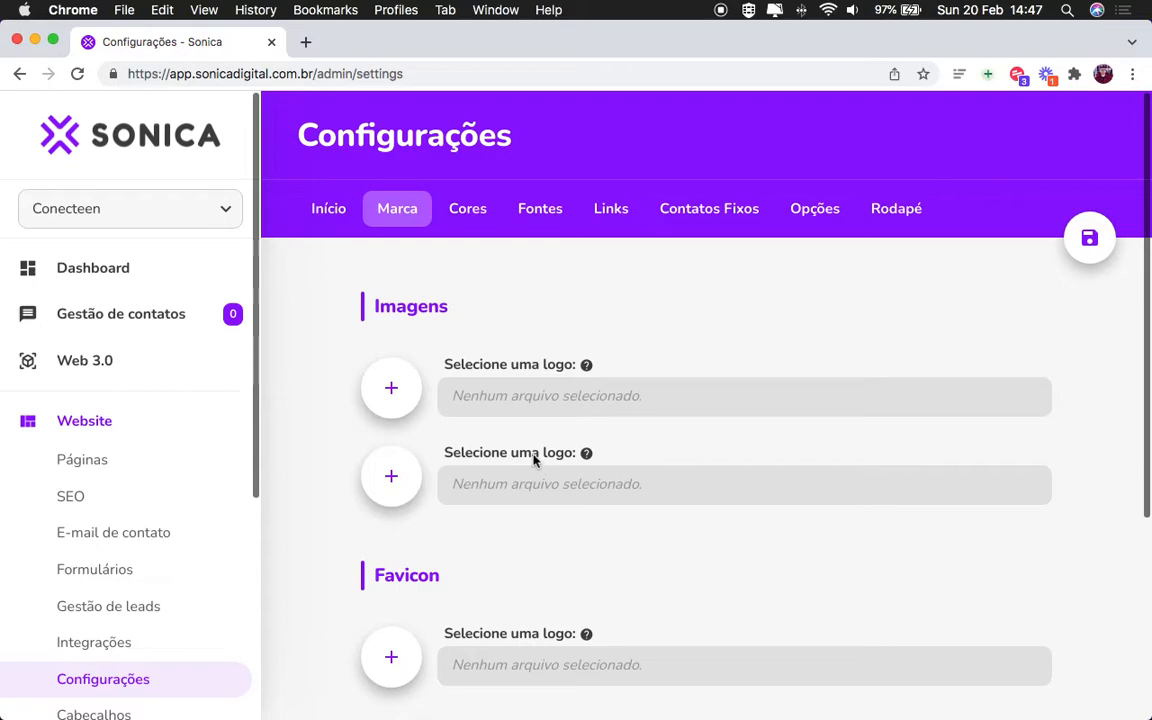
pyautogui.hotkey('ctrl', 'Right')
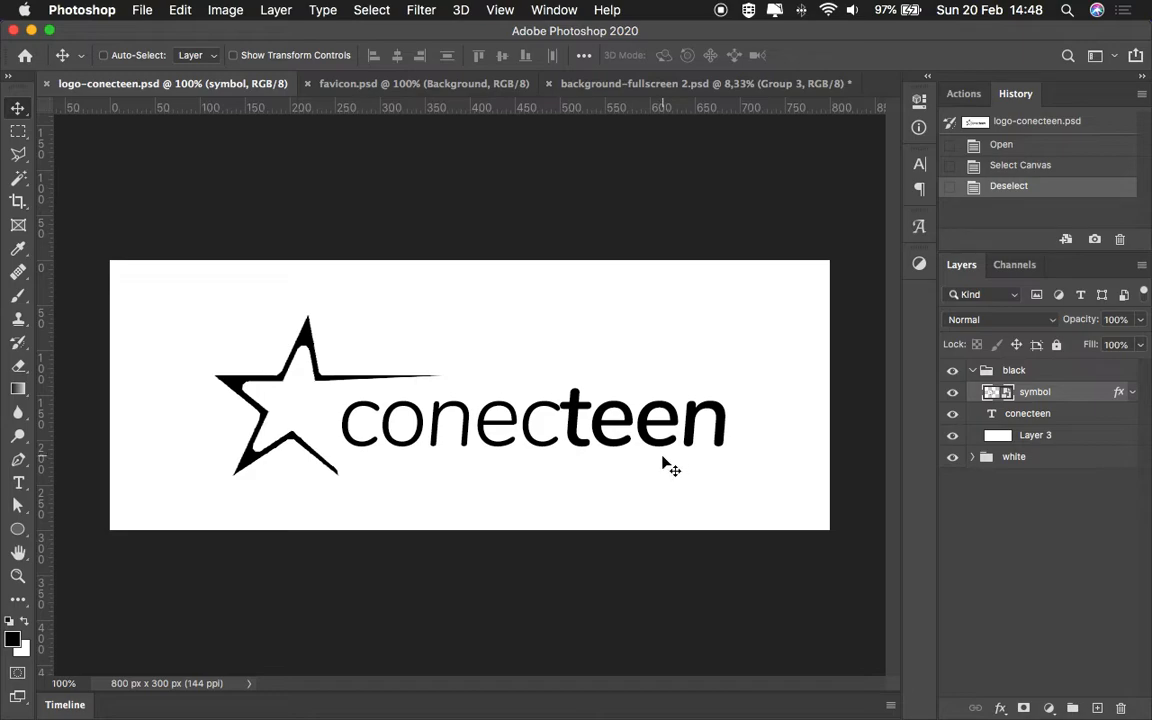
pyautogui.click(952, 436)
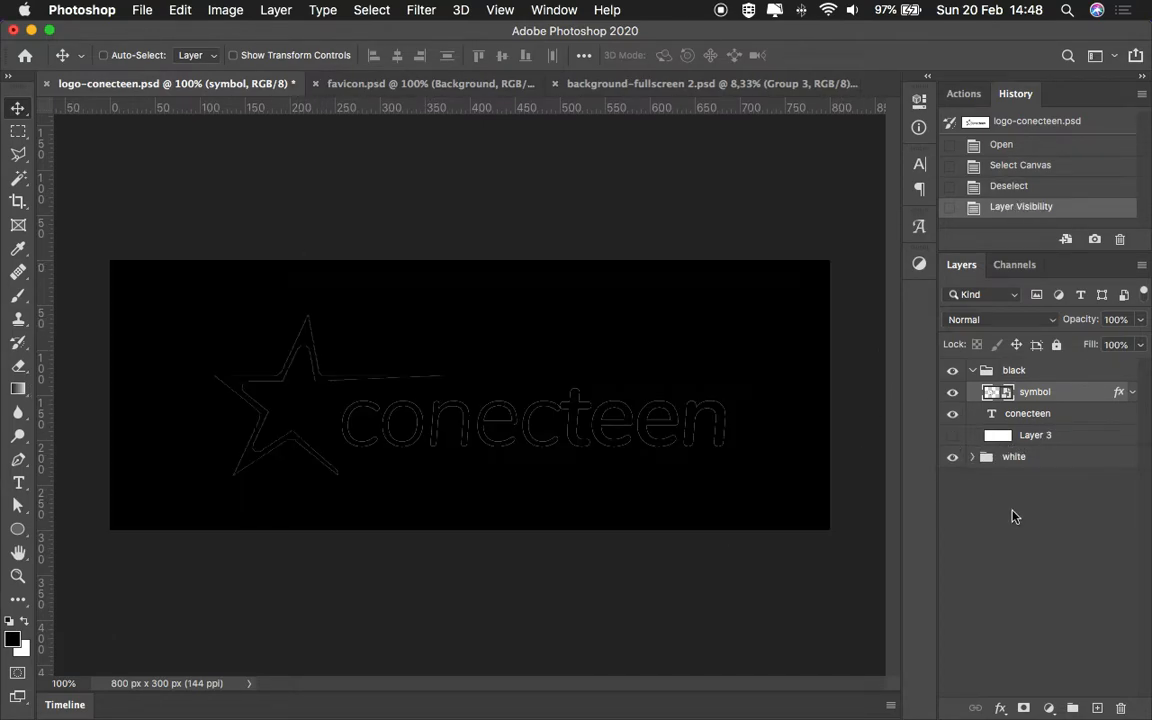
pyautogui.click(953, 457)
# Step: Trim the empty transparent area around the black Conecteen logo, reducing the canvas to 568 x 180 px
pyautogui.click(228, 9)
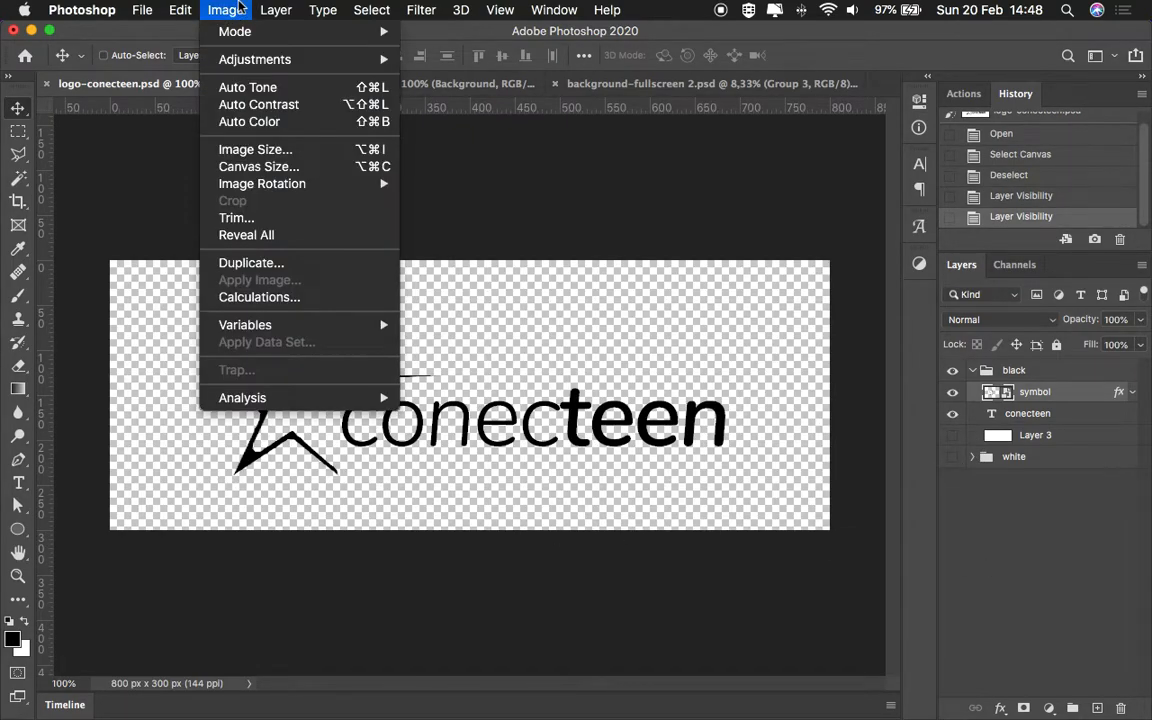
pyautogui.click(264, 219)
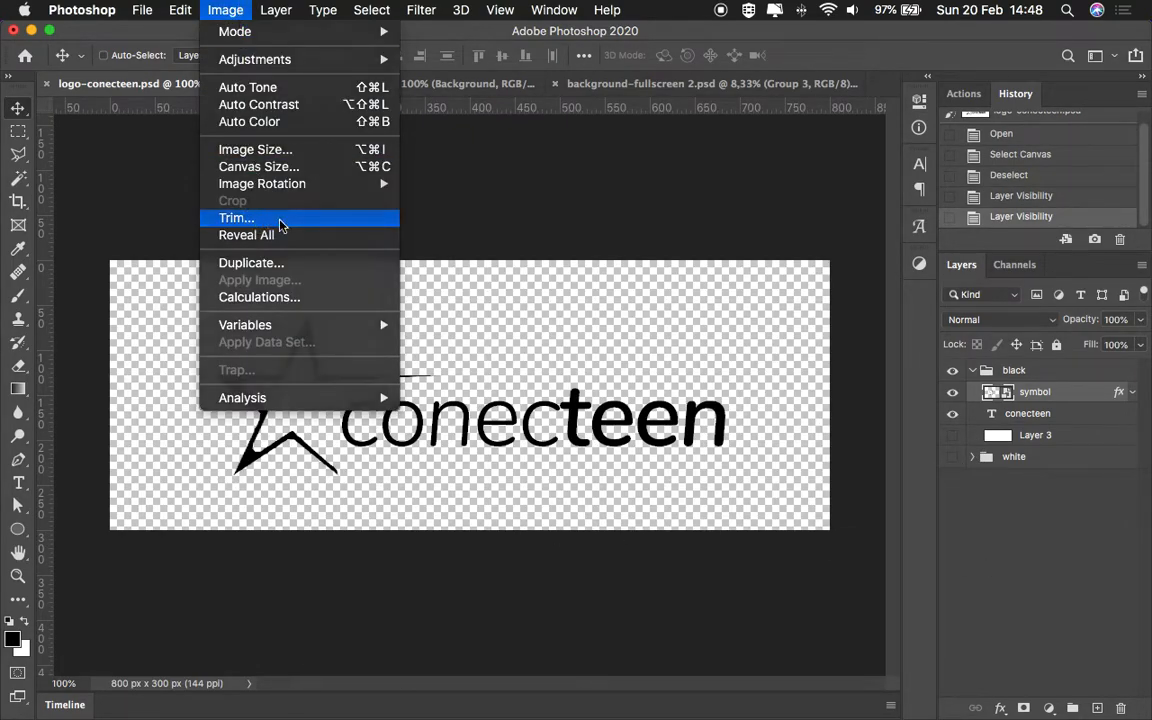
pyautogui.click(558, 70)
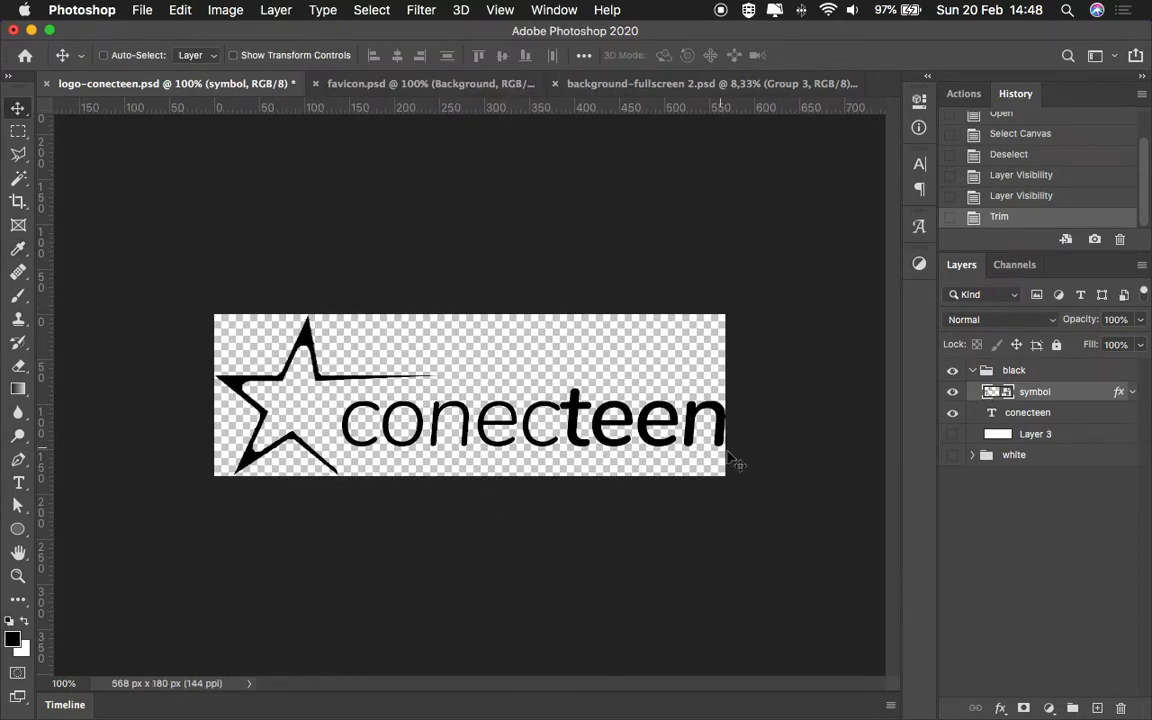
# Step: Collapse the black group, expand the white group and show only the white logo version for viewing
pyautogui.click(972, 371)
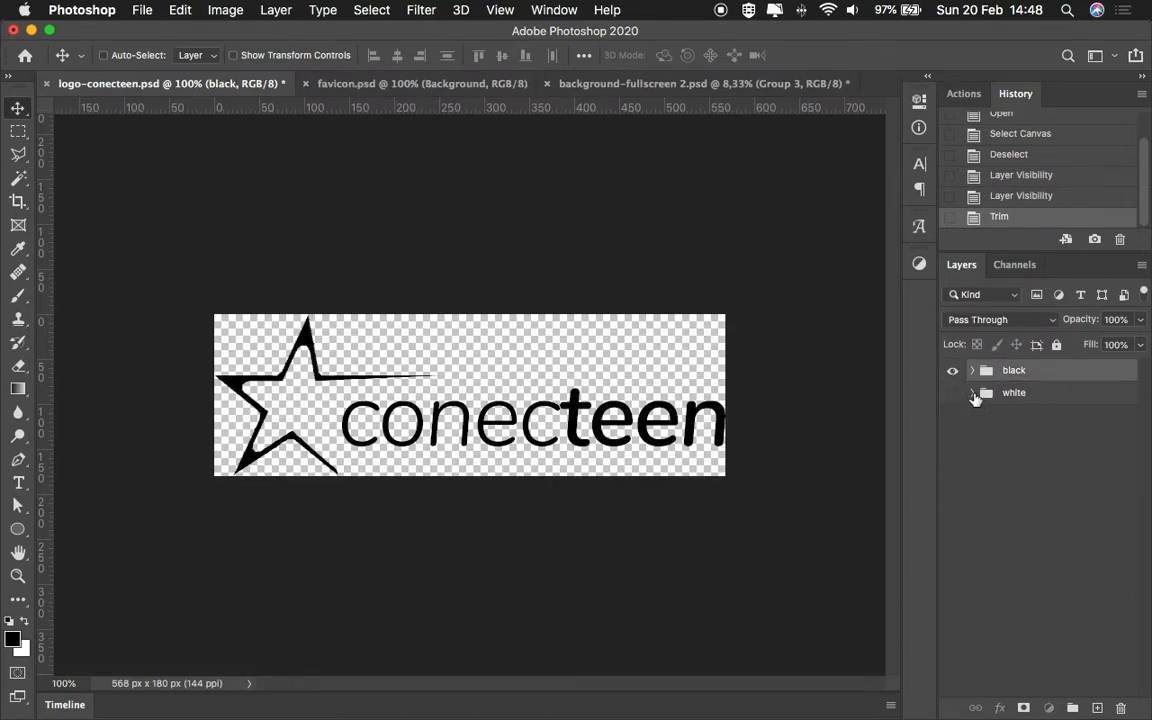
pyautogui.click(972, 392)
pyautogui.click(953, 371)
pyautogui.click(953, 371)
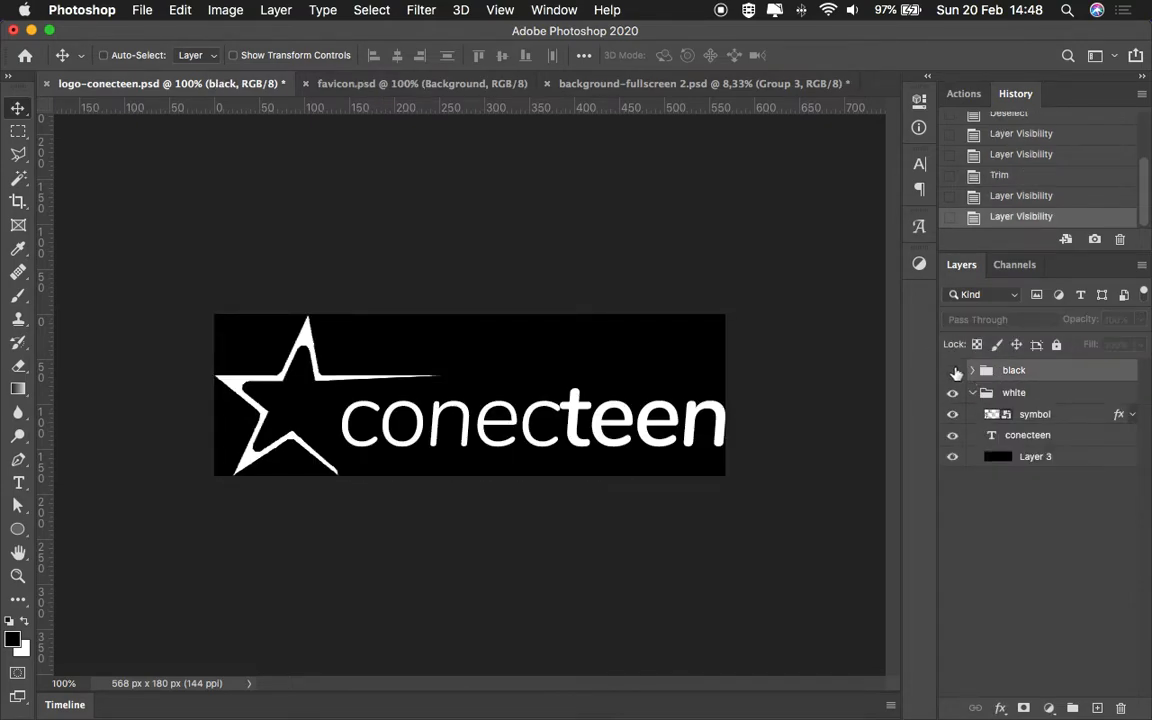
pyautogui.hotkey('ctrl', 'Left')
# Step: Hide the white group's black background layer, and leave only the black logo group visible
pyautogui.click(952, 370)
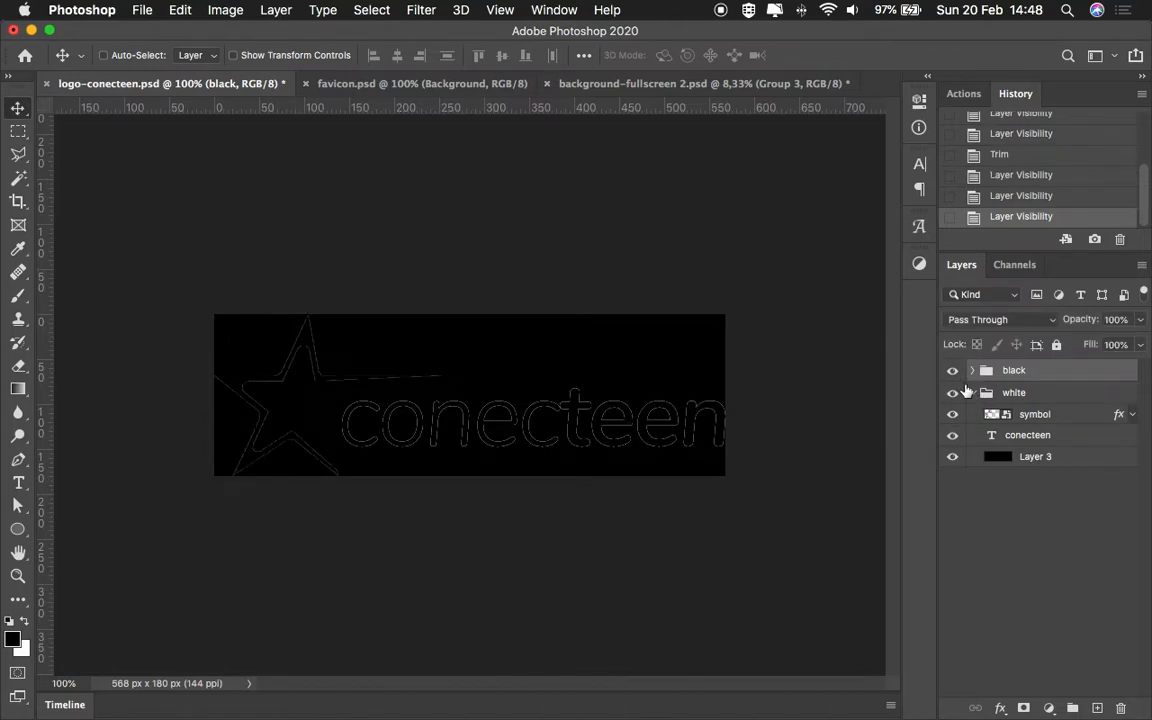
pyautogui.click(952, 456)
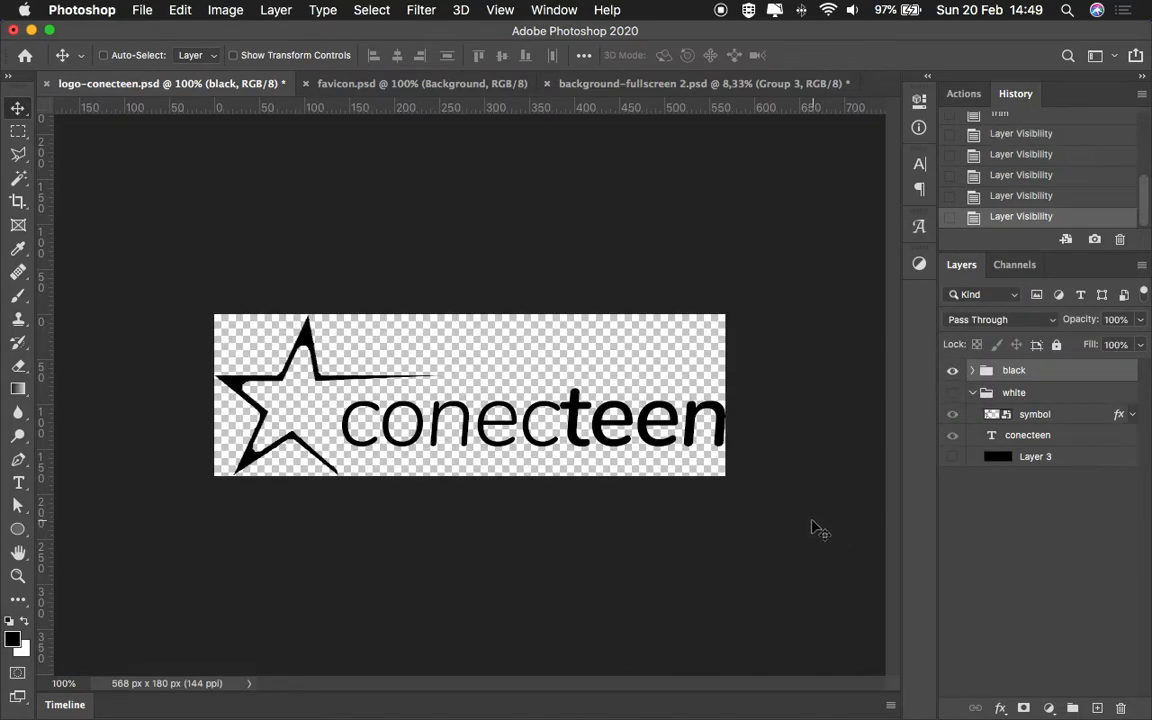
pyautogui.click(971, 392)
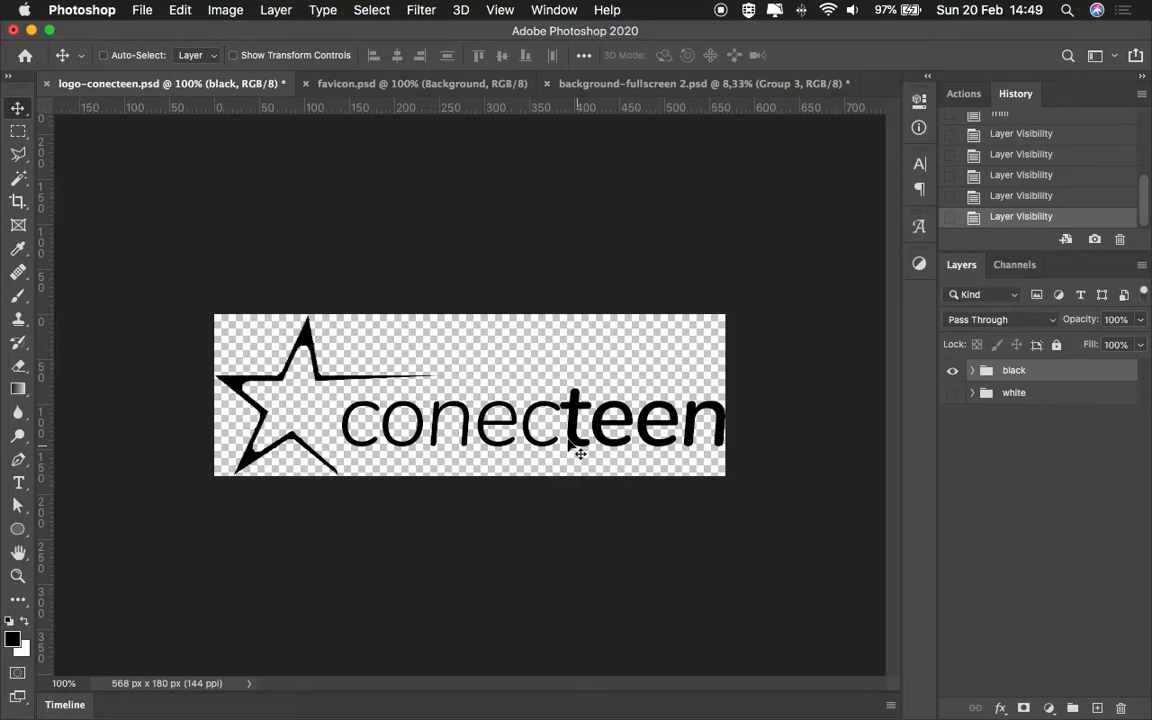
# Step: Export the black logo for the web as a transparent PNG-24, 400 px wide, named logo-conecteen-1.png on the Desktop
pyautogui.press('super+alt+shift+s')
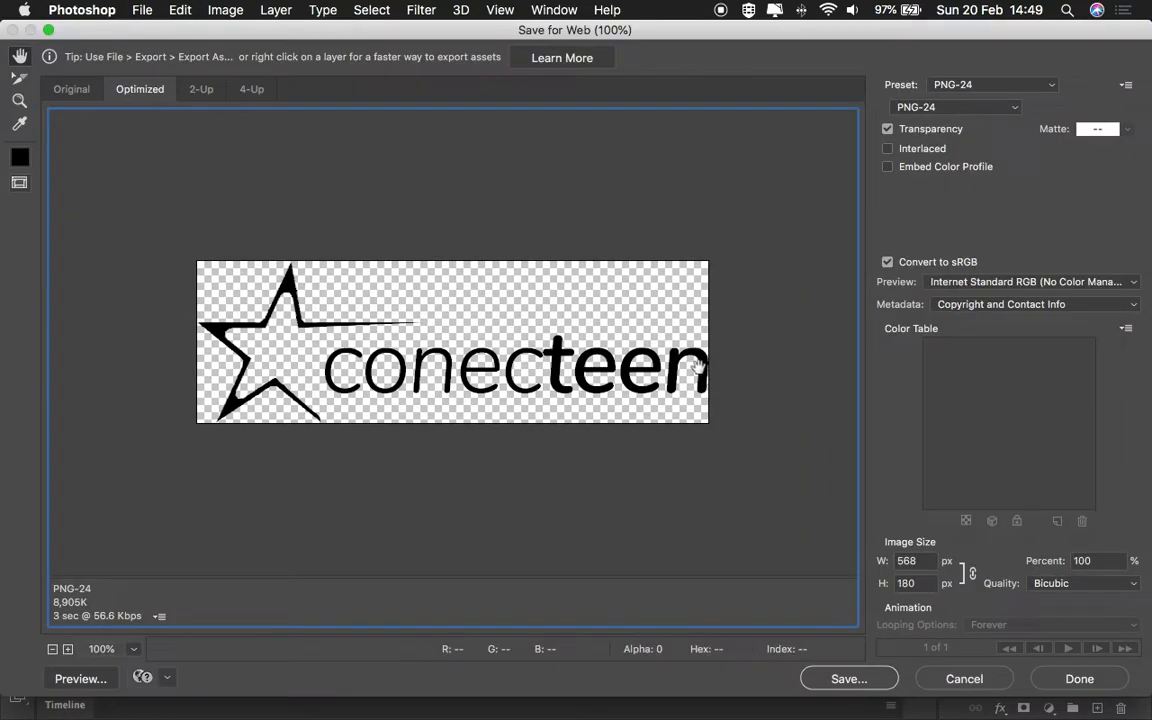
pyautogui.press('Tab')
pyautogui.write('400')
pyautogui.press('Return')
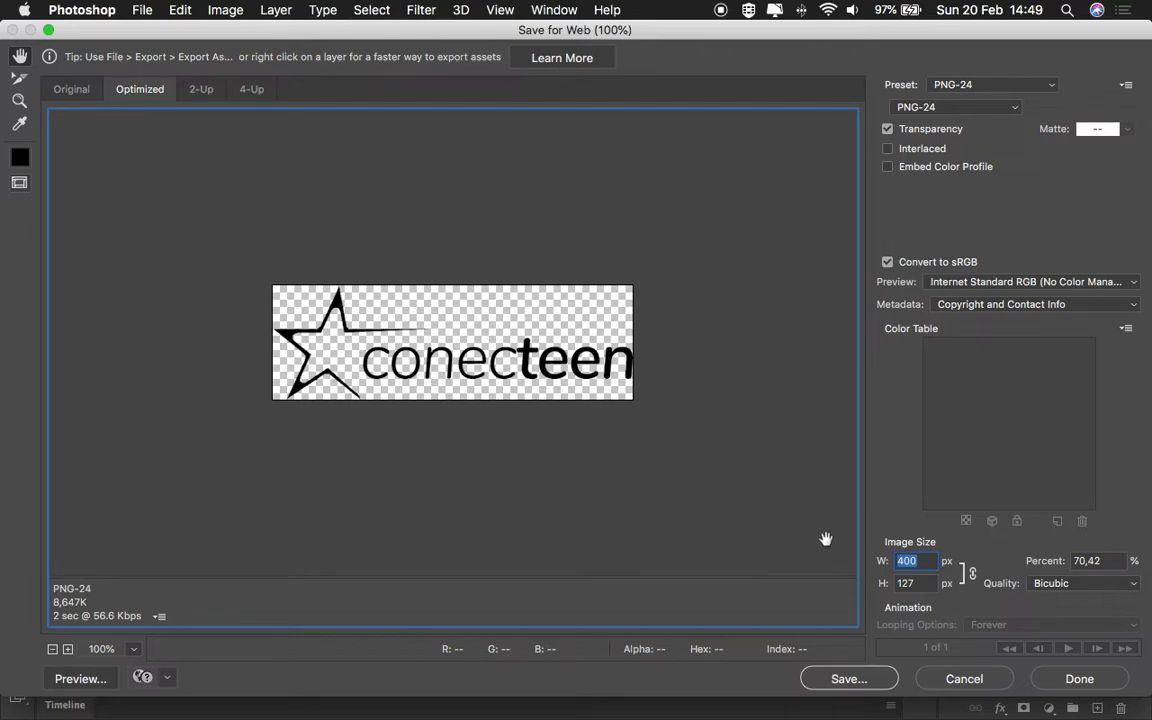
pyautogui.click(848, 679)
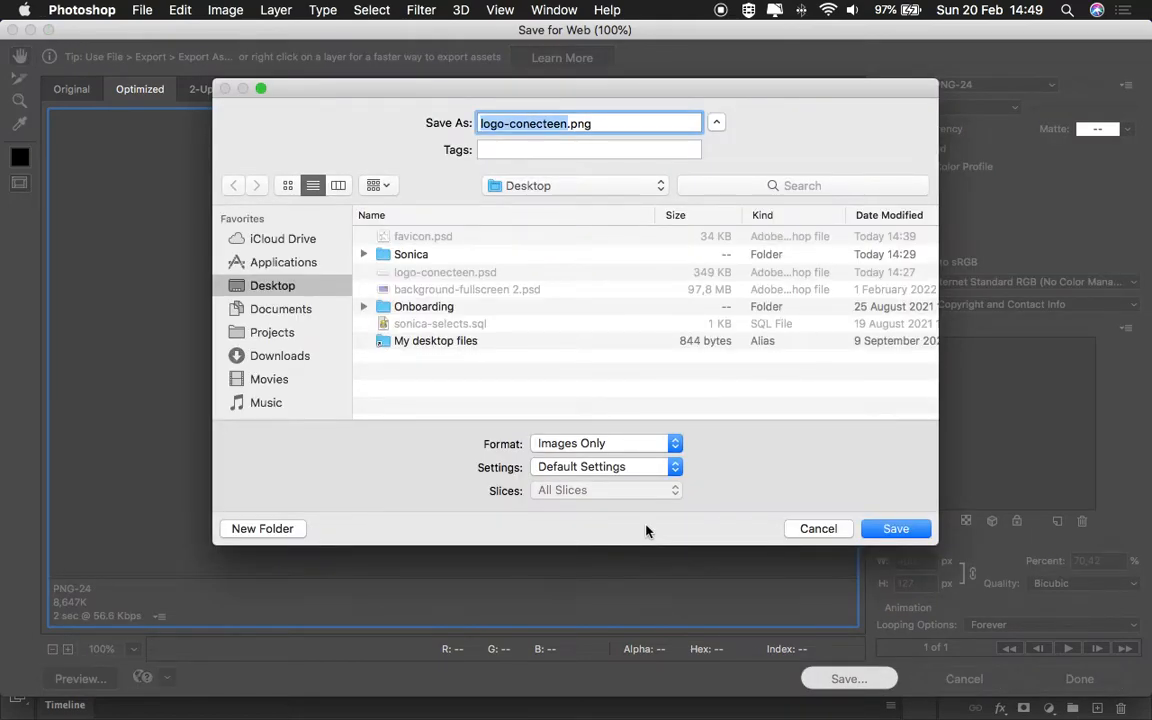
pyautogui.press('Right')
pyautogui.write('-1')
pyautogui.press('Return')
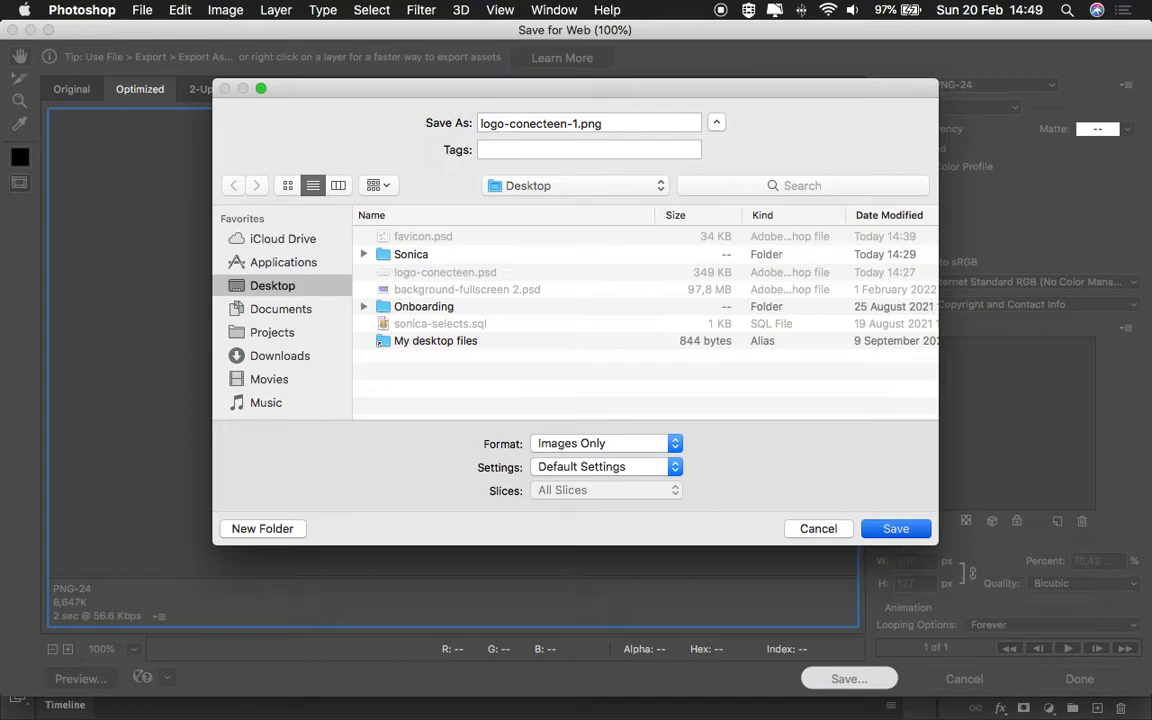
# Step: Show only the white logo group and export it as a transparent PNG-24, 400 px wide, named logo-conecteen-2.png, on the Desktop
pyautogui.moveTo(952, 370); pyautogui.dragTo(958, 400)
pyautogui.click(956, 393)
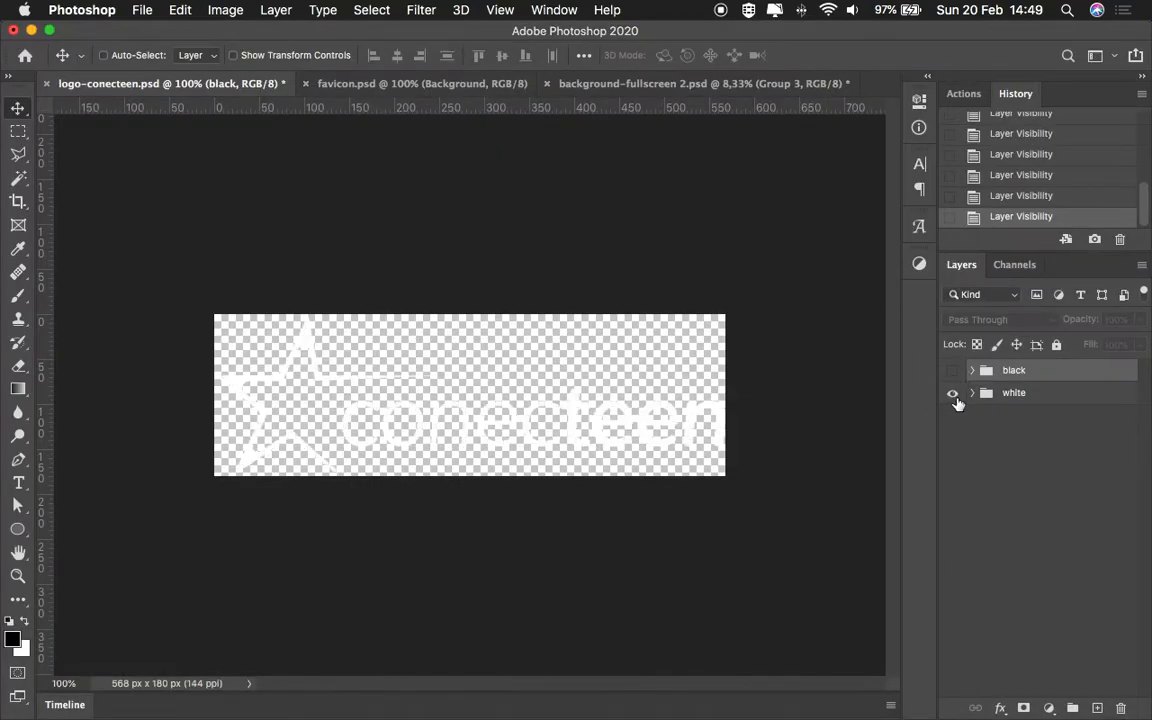
pyautogui.press('super+alt+shift+s')
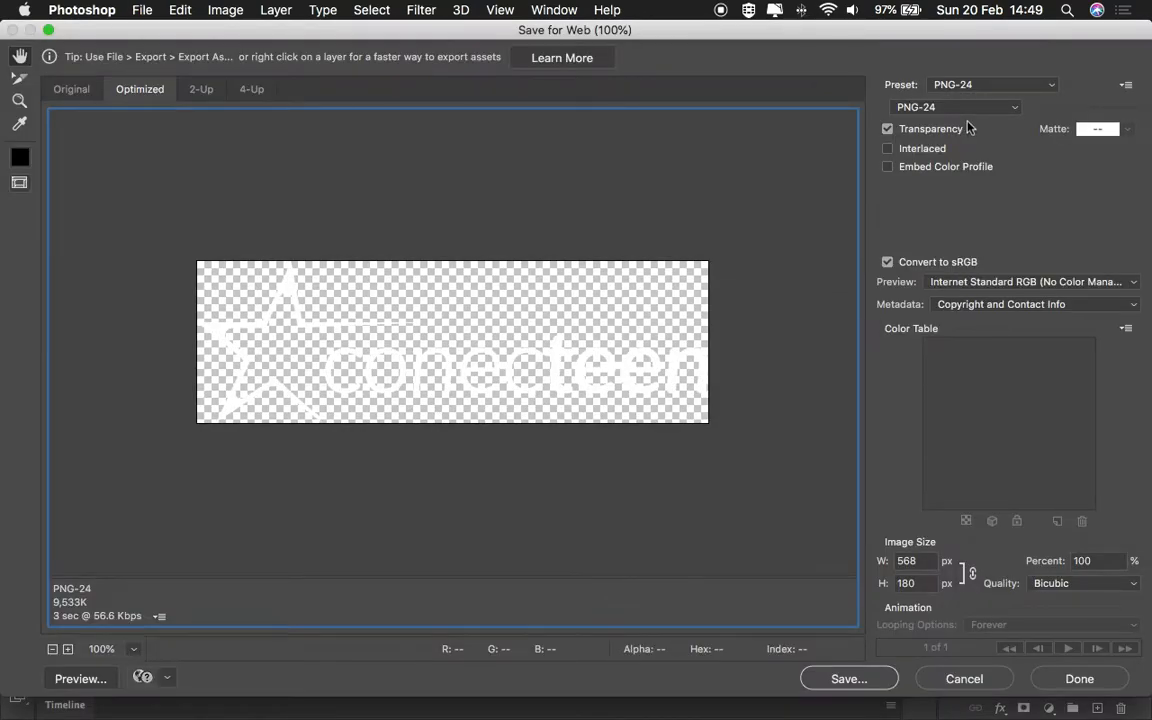
pyautogui.press('Tab')
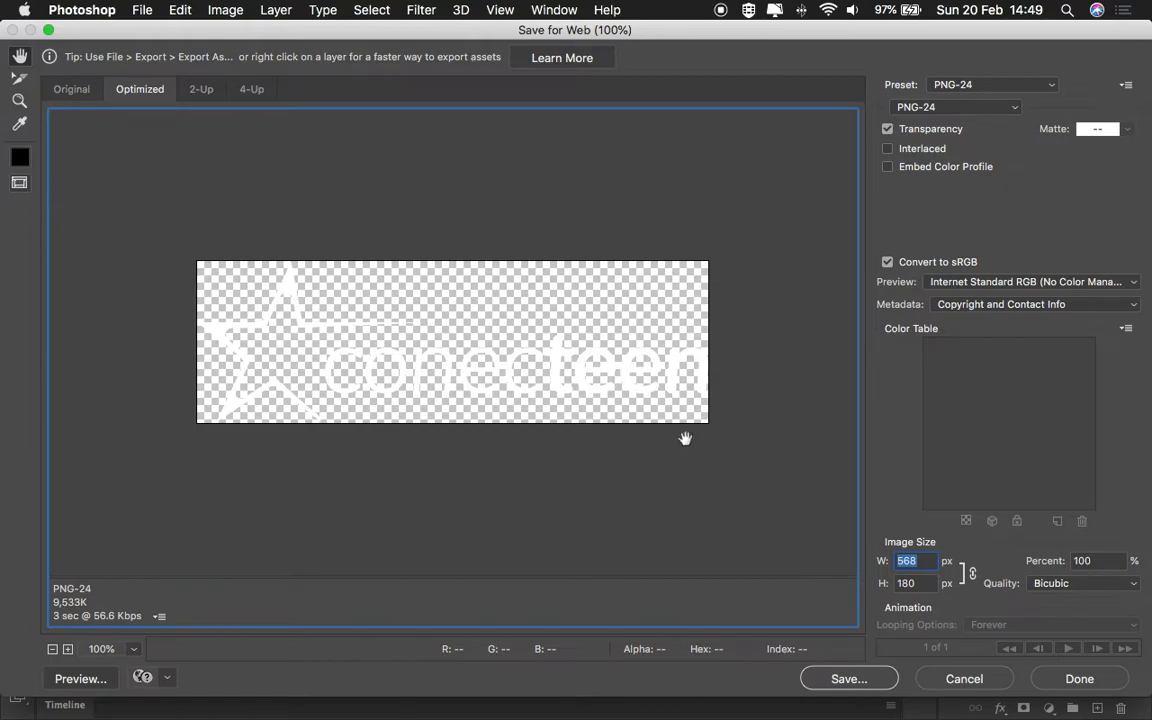
pyautogui.write('400')
pyautogui.press('Return')
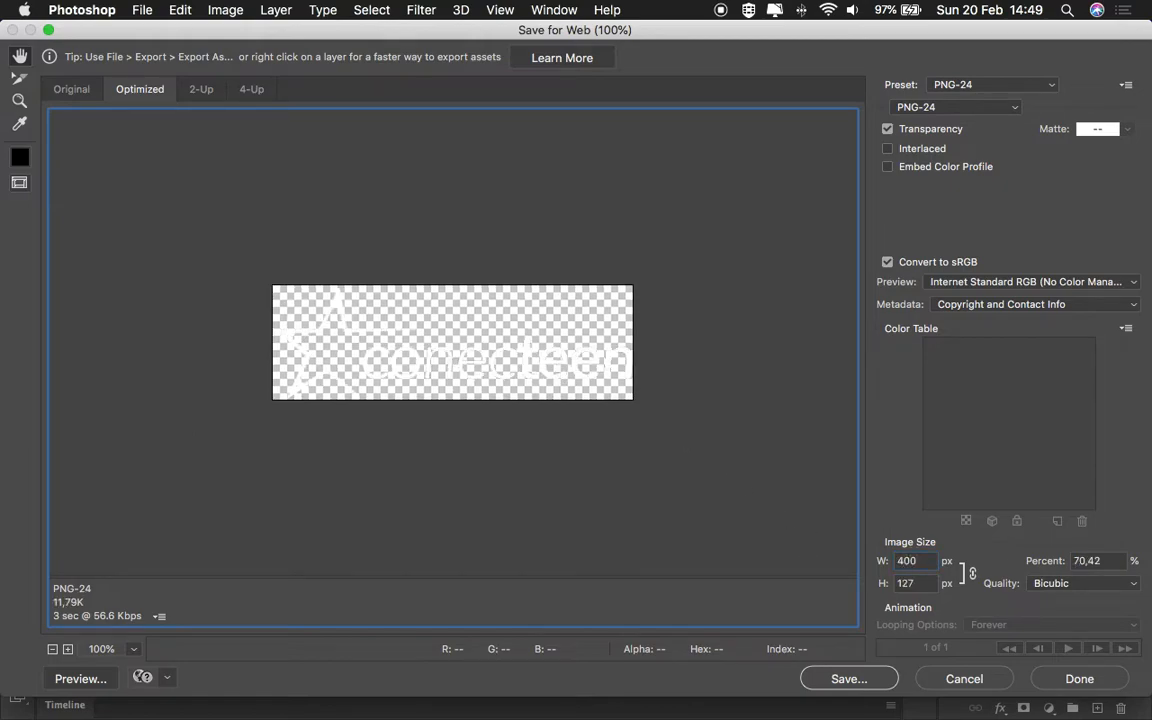
pyautogui.click(848, 680)
pyautogui.press('Right')
pyautogui.write('-2')
pyautogui.press('Return')
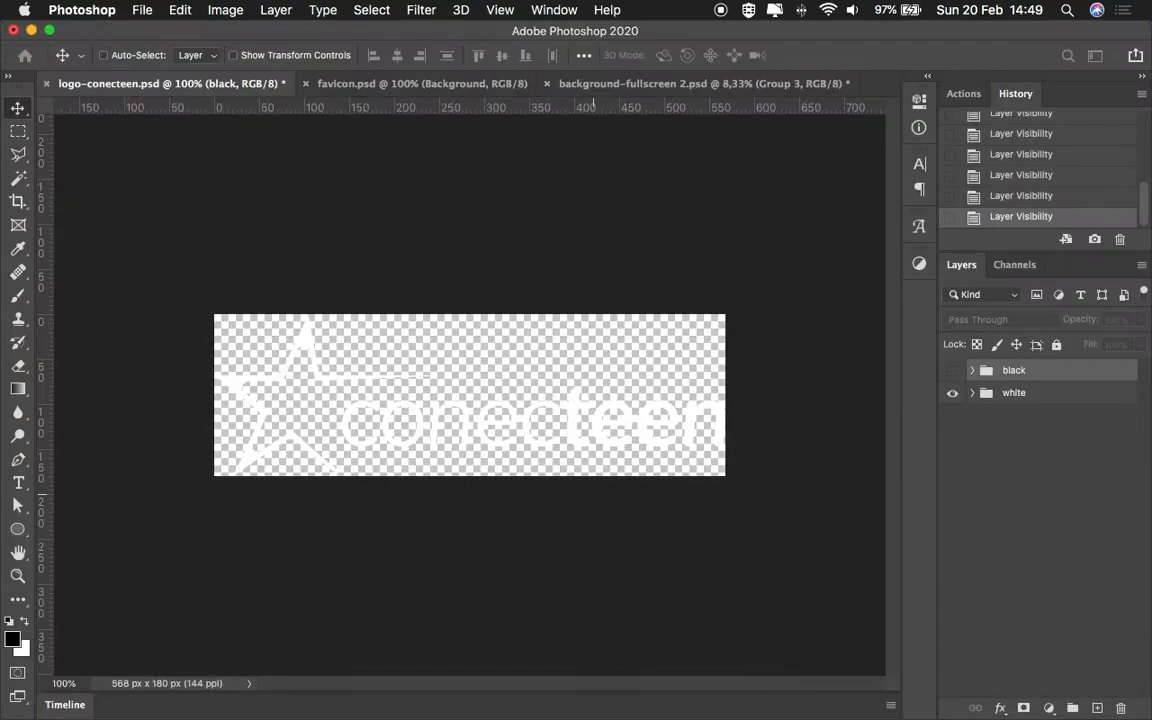
# Step: Check the image size recommendations in Sonica and export favicon.psd as a transparent 96 x 96 px PNG-24 named favicon.png on the Desktop
pyautogui.click(352, 86)
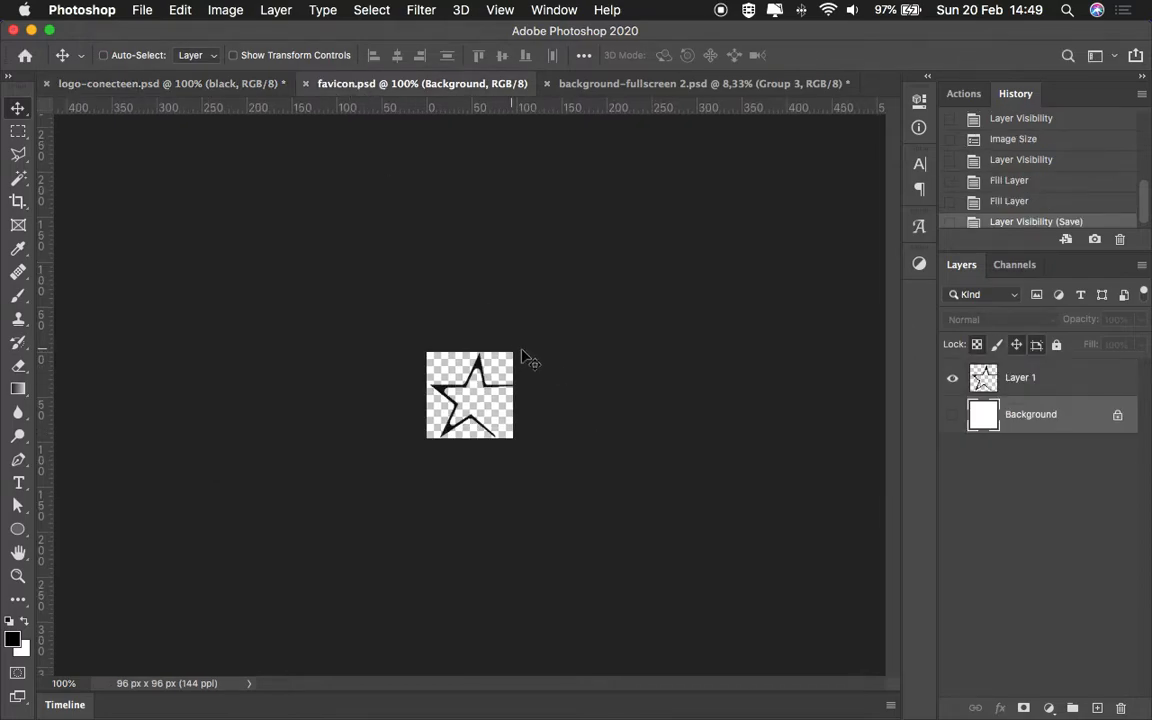
pyautogui.press('super+alt+shift+s')
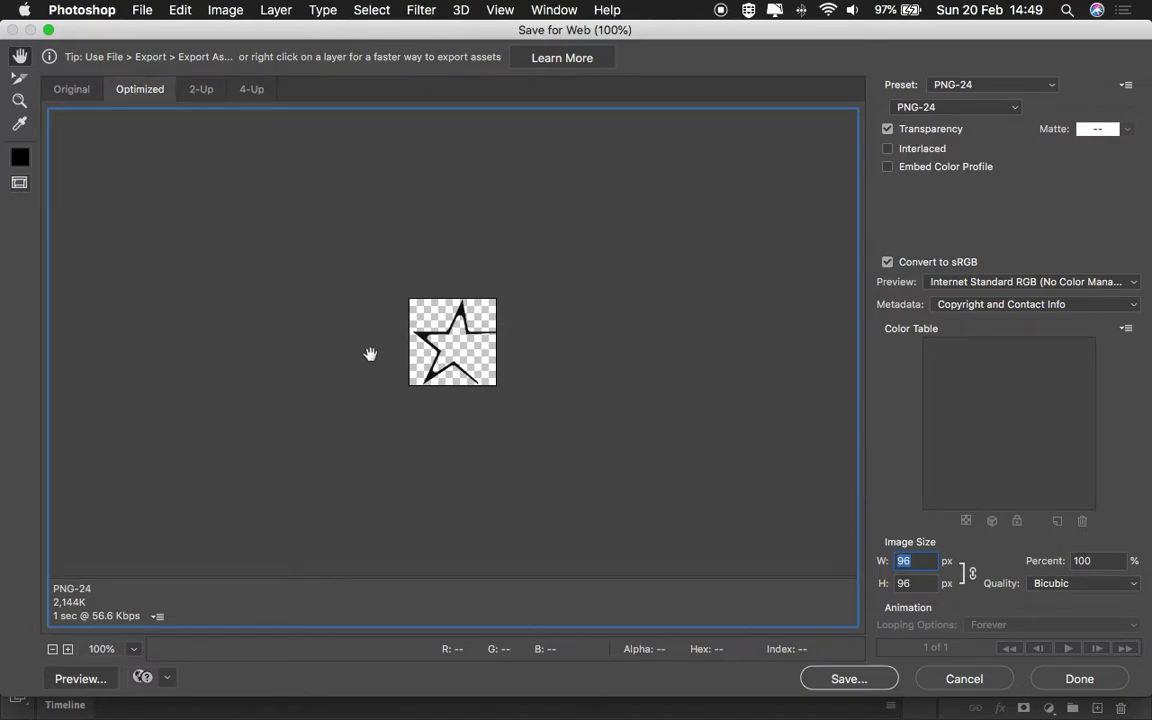
pyautogui.hotkey('ctrl', 'Left')
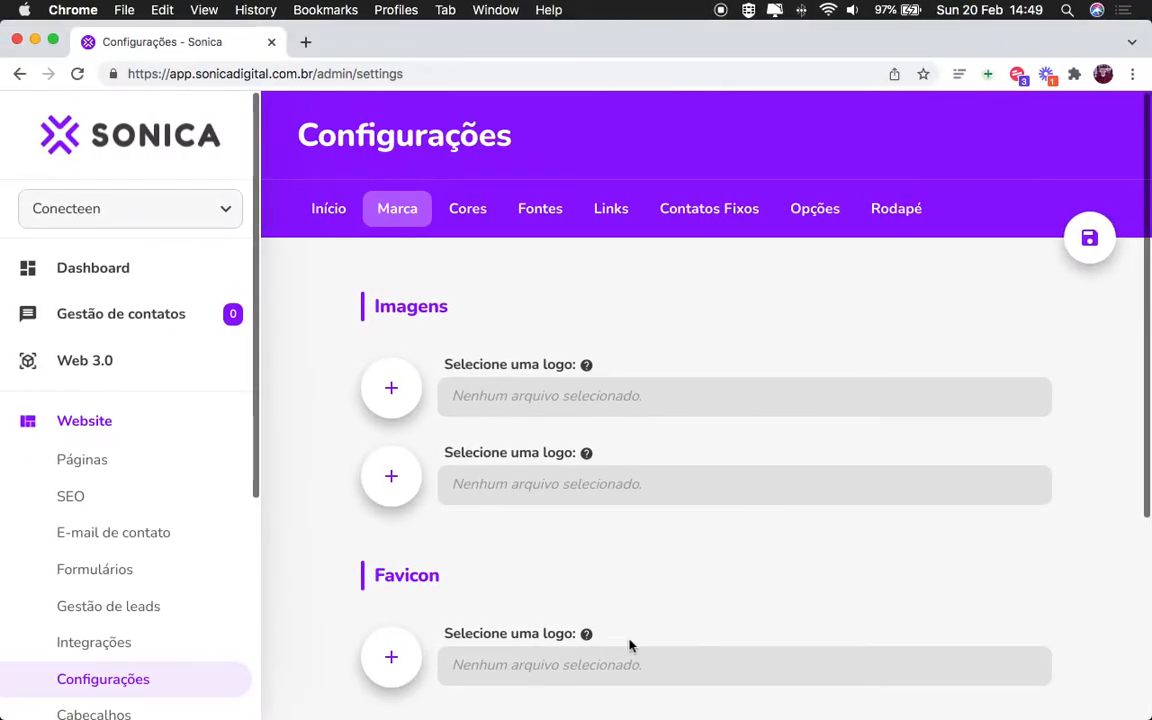
pyautogui.moveTo(586, 638)
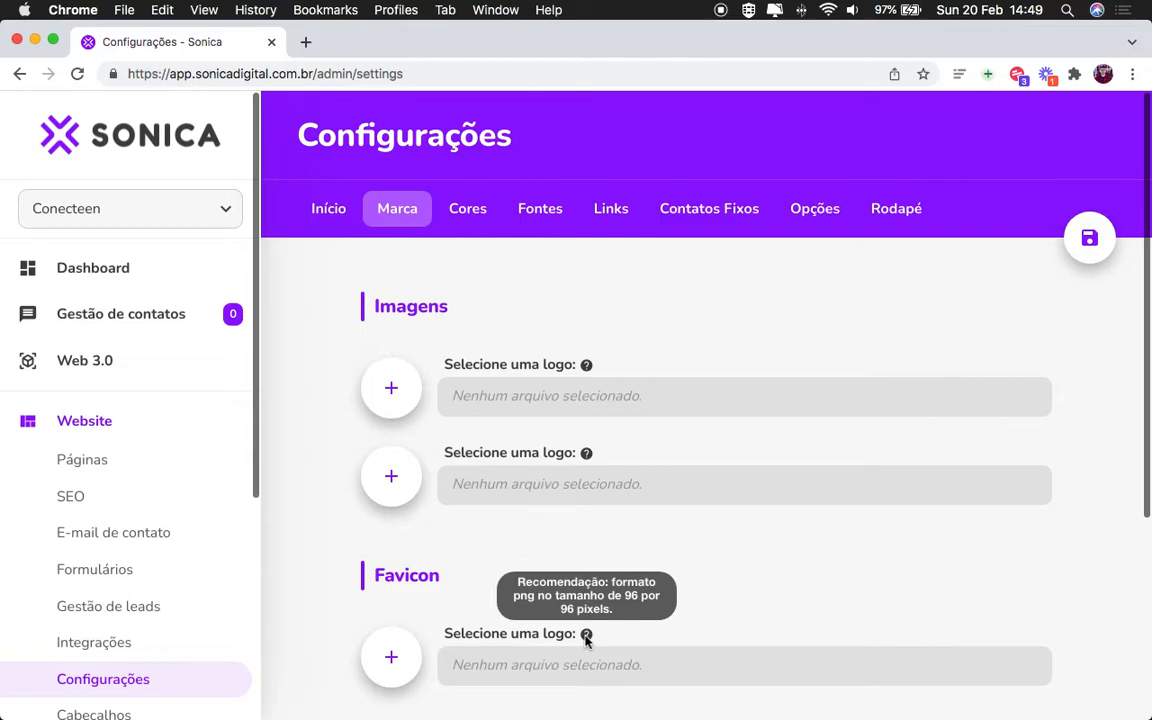
pyautogui.moveTo(587, 367)
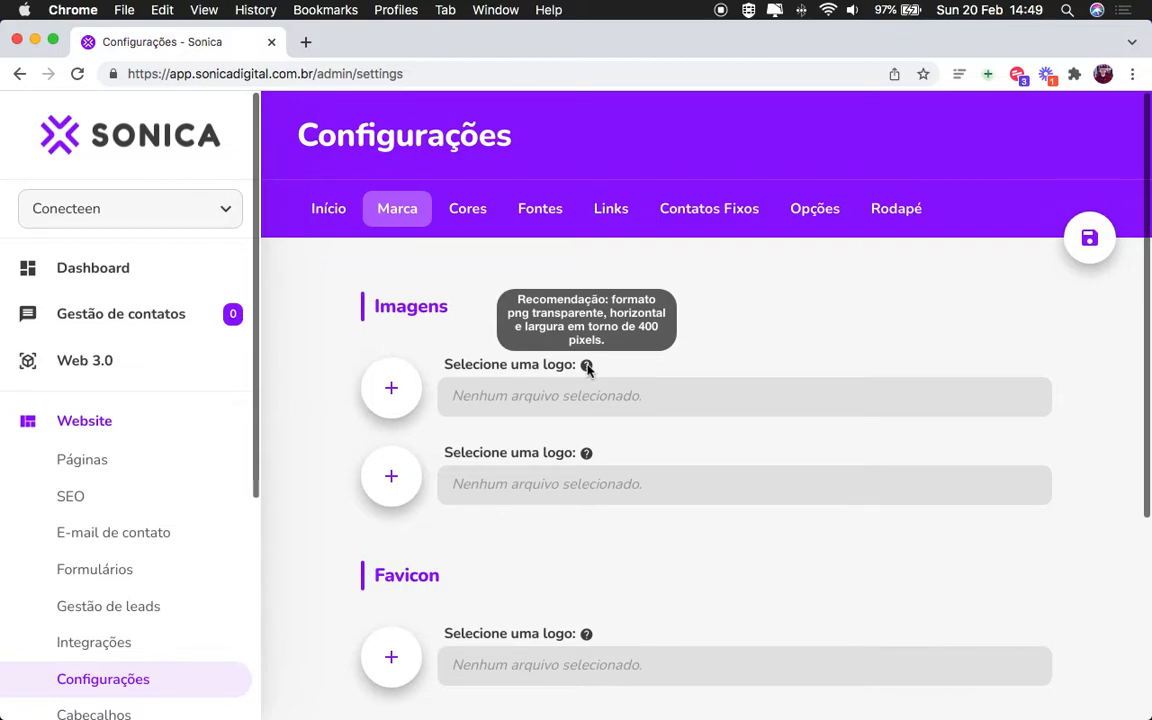
pyautogui.moveTo(587, 455)
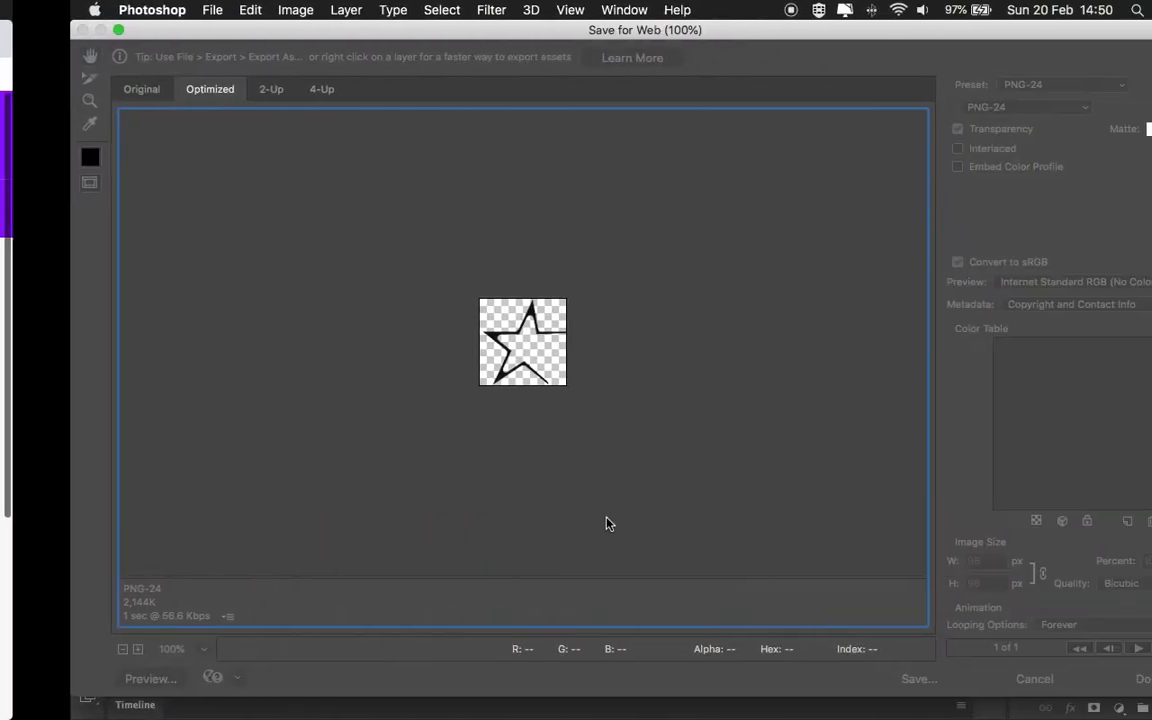
pyautogui.click(863, 682)
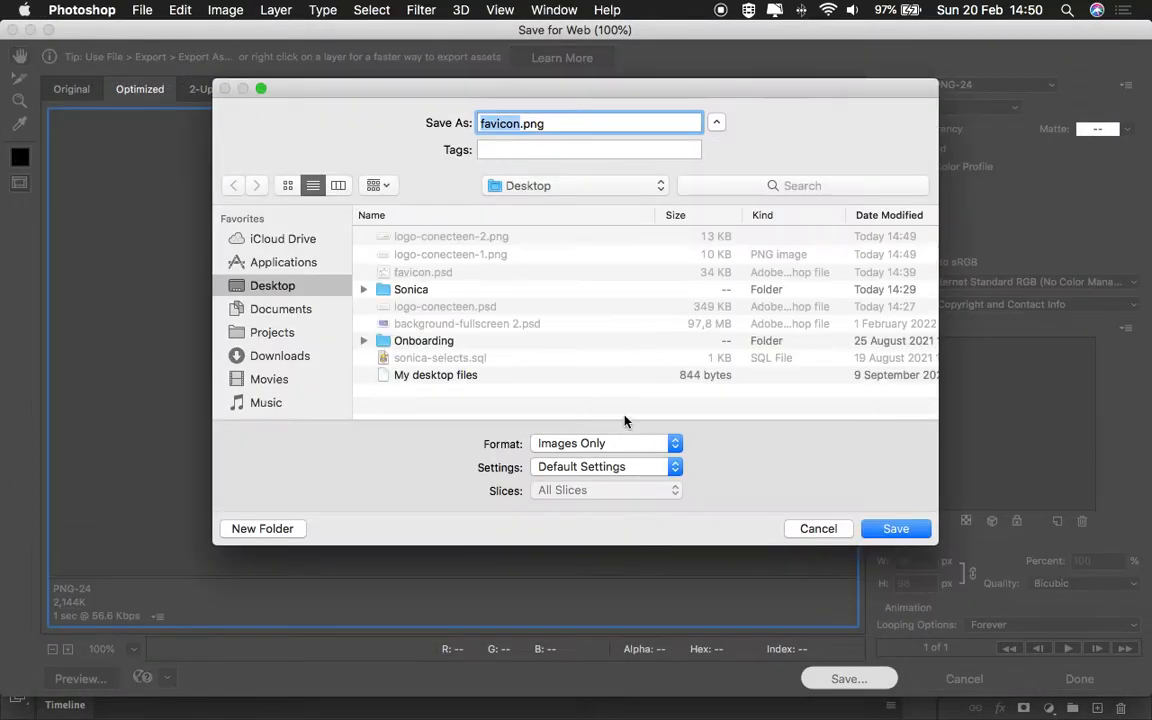
pyautogui.press('Return')
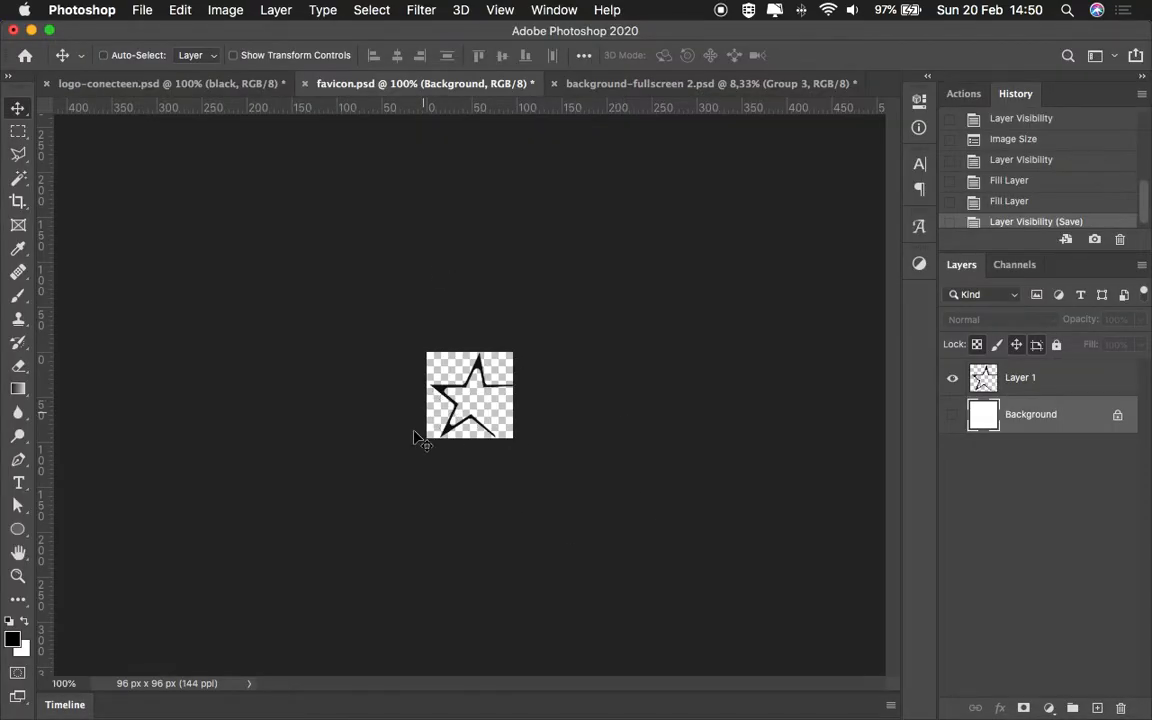
# Step: Switch to Sonica in Chrome and choose logo-conecteen-1.png as the first logo and logo-conecteen-2.png as the second
pyautogui.hotkey('ctrl', 'Left')
pyautogui.click(465, 399)
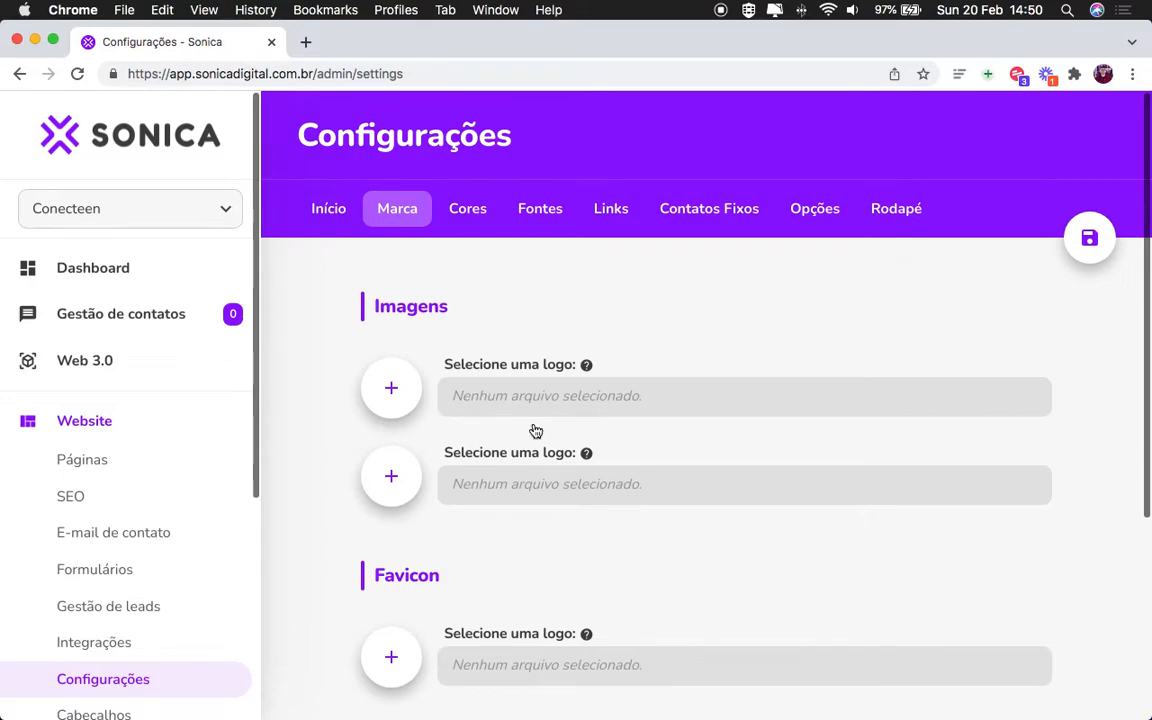
pyautogui.doubleClick(527, 184)
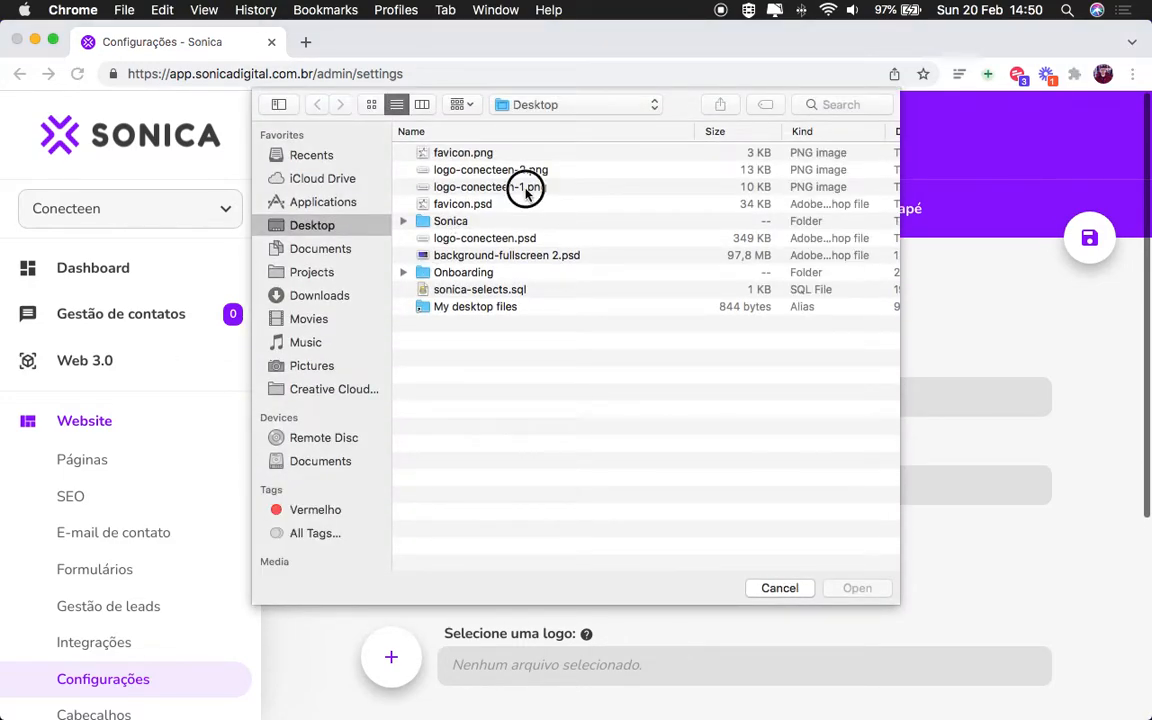
pyautogui.click(647, 500)
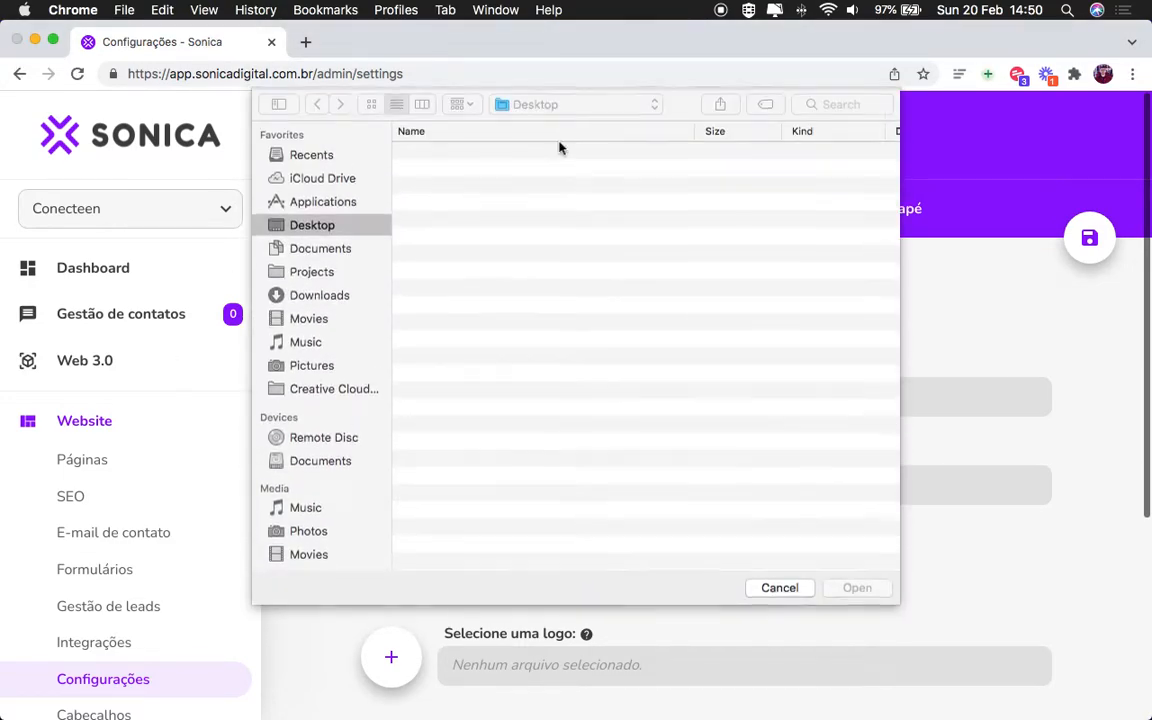
pyautogui.doubleClick(510, 171)
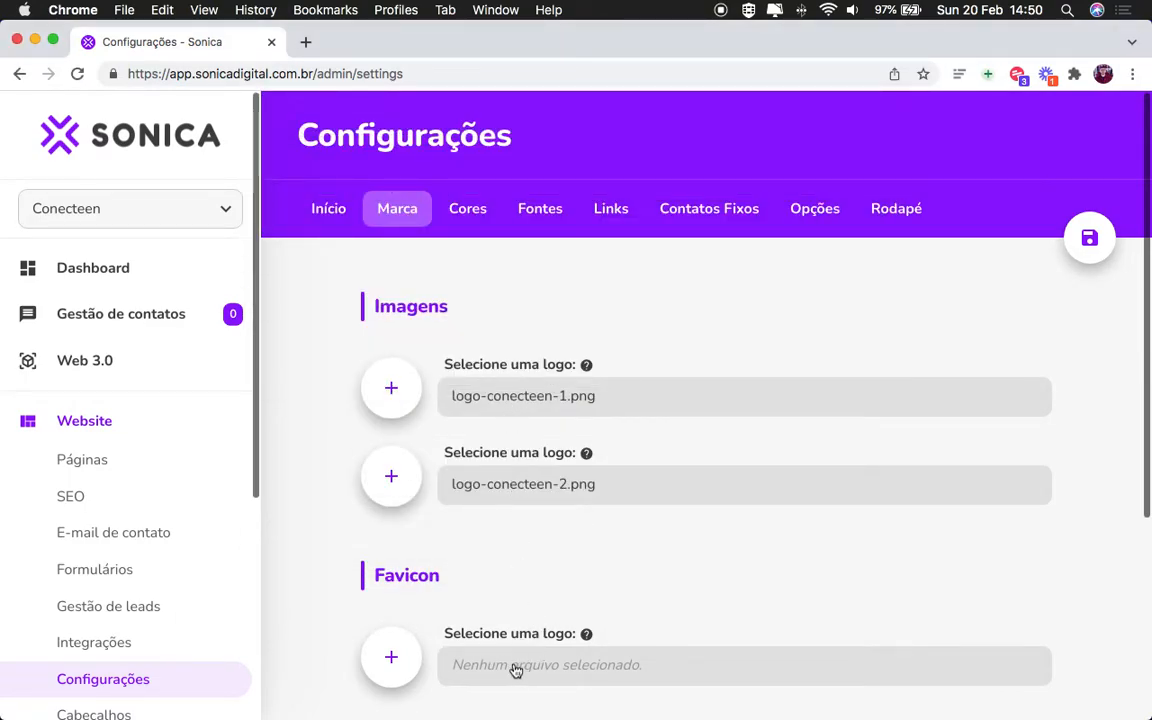
# Step: Choose favicon.png from the Desktop as the site's favicon and save the brand settings
pyautogui.click(476, 666)
pyautogui.doubleClick(470, 153)
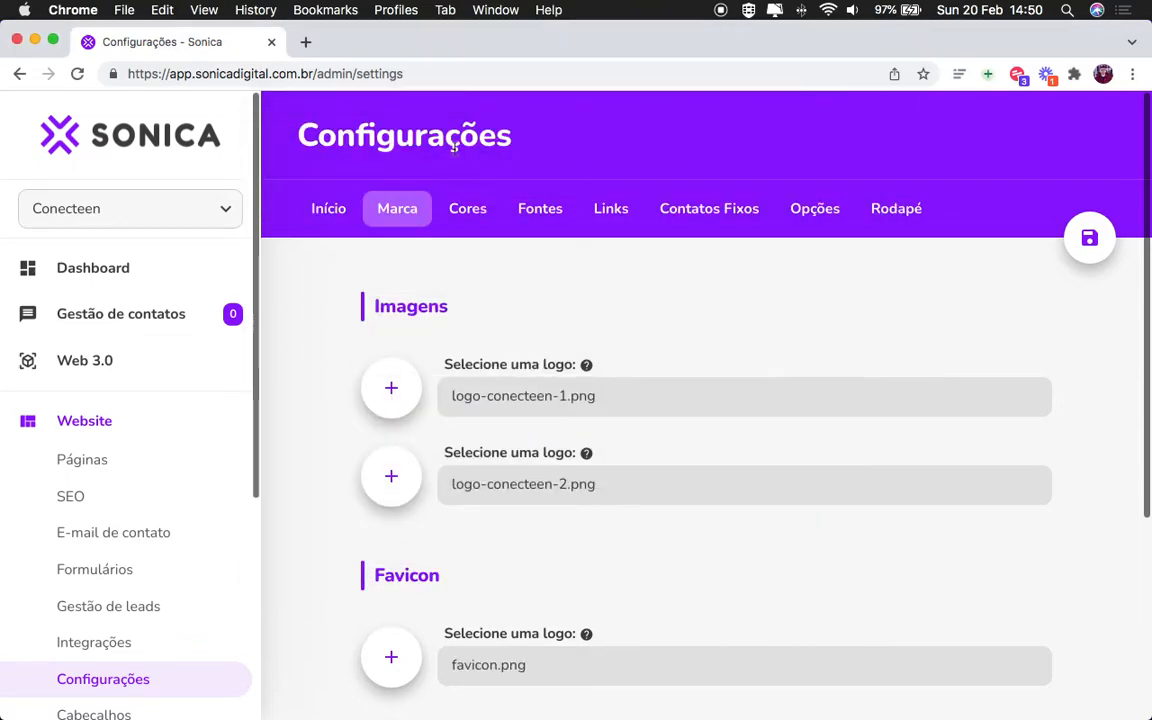
pyautogui.scroll(-5, 554, 284)
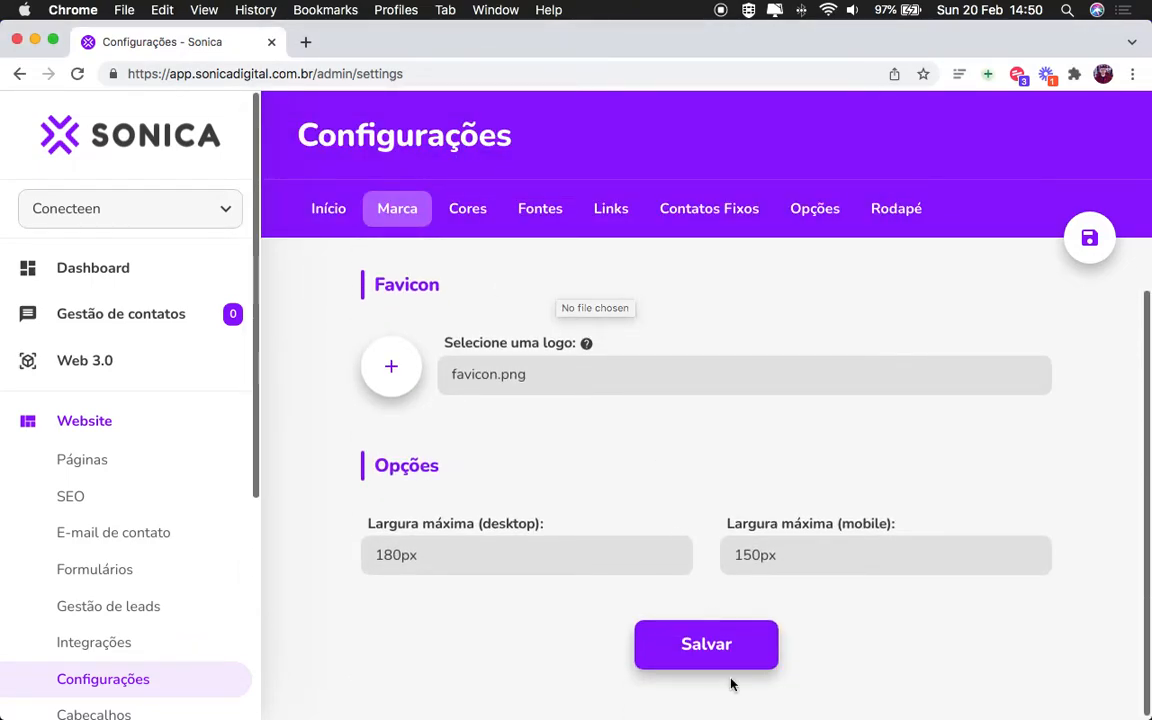
pyautogui.click(736, 667)
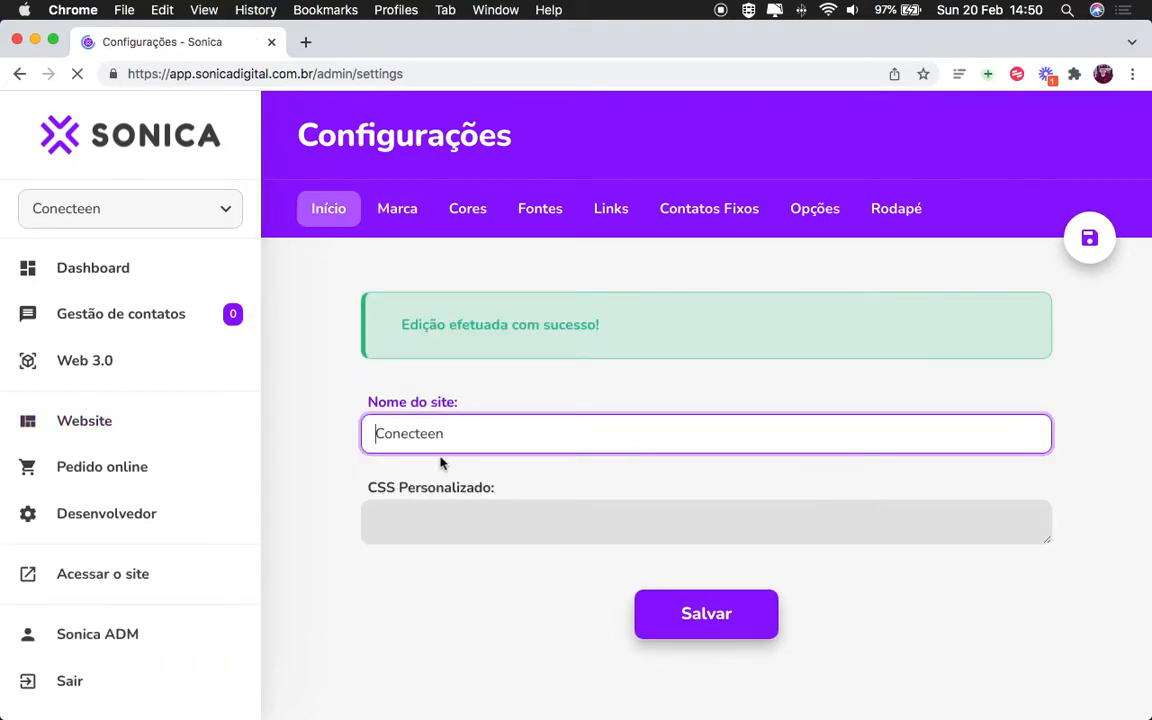
# Step: Open the Conecteen website from Sonica and check the logo and favicon on its home page
pyautogui.scroll(-5, 109, 491)
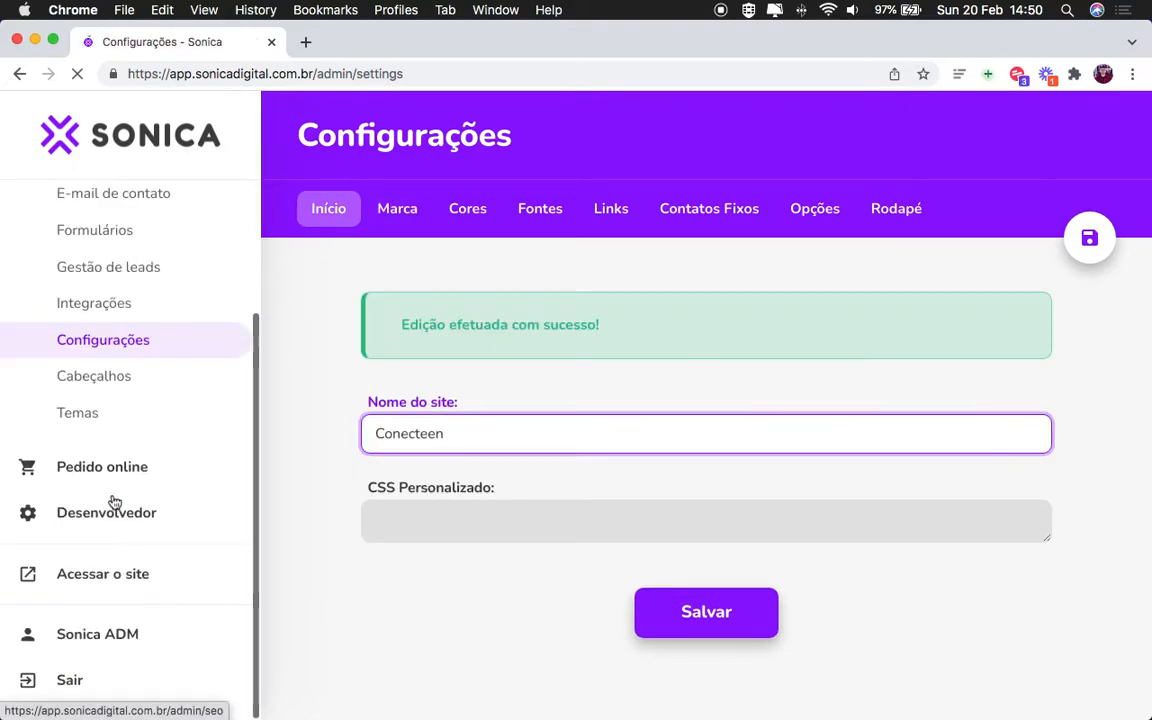
pyautogui.click(99, 589)
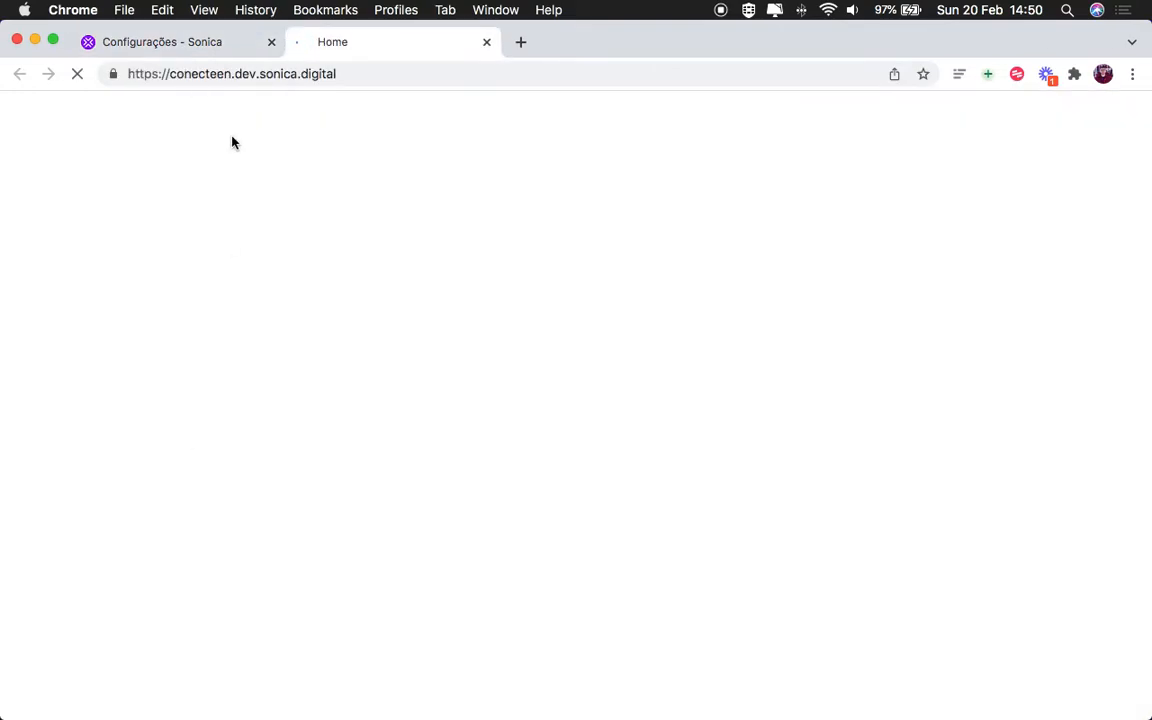
pyautogui.moveTo(789, 209); pyautogui.dragTo(618, 182)
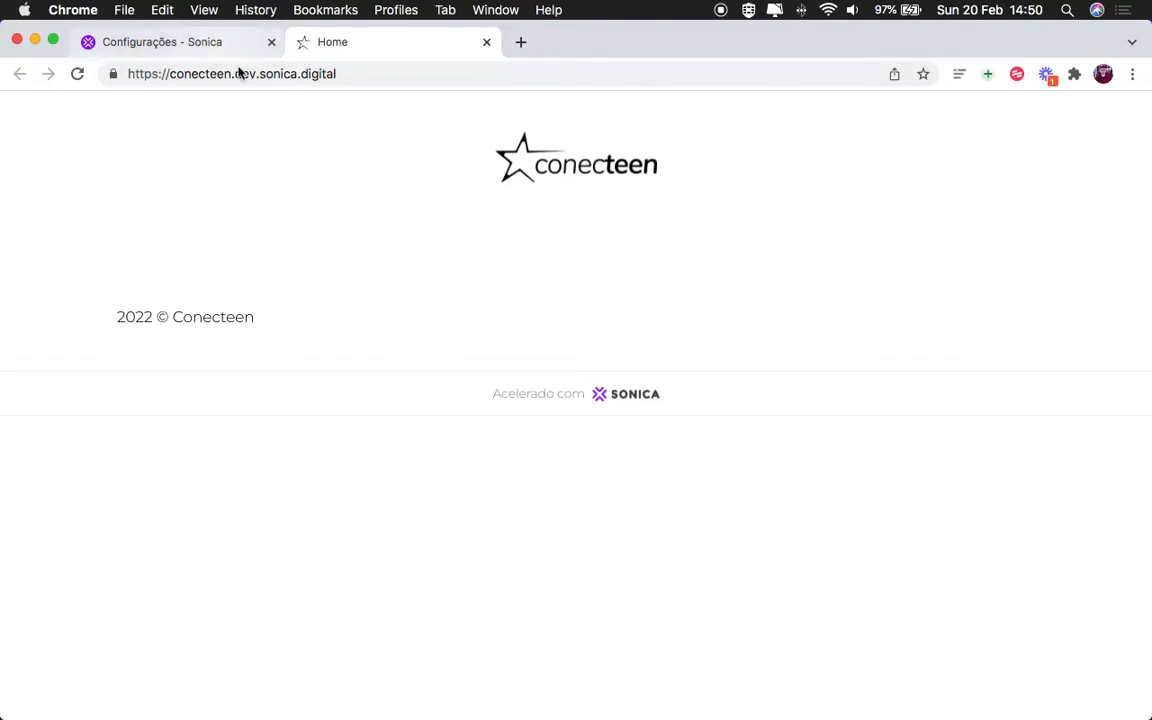
# Step: Return to the Sonica settings and review the site's color options, examining the main content and background colors
pyautogui.click(163, 38)
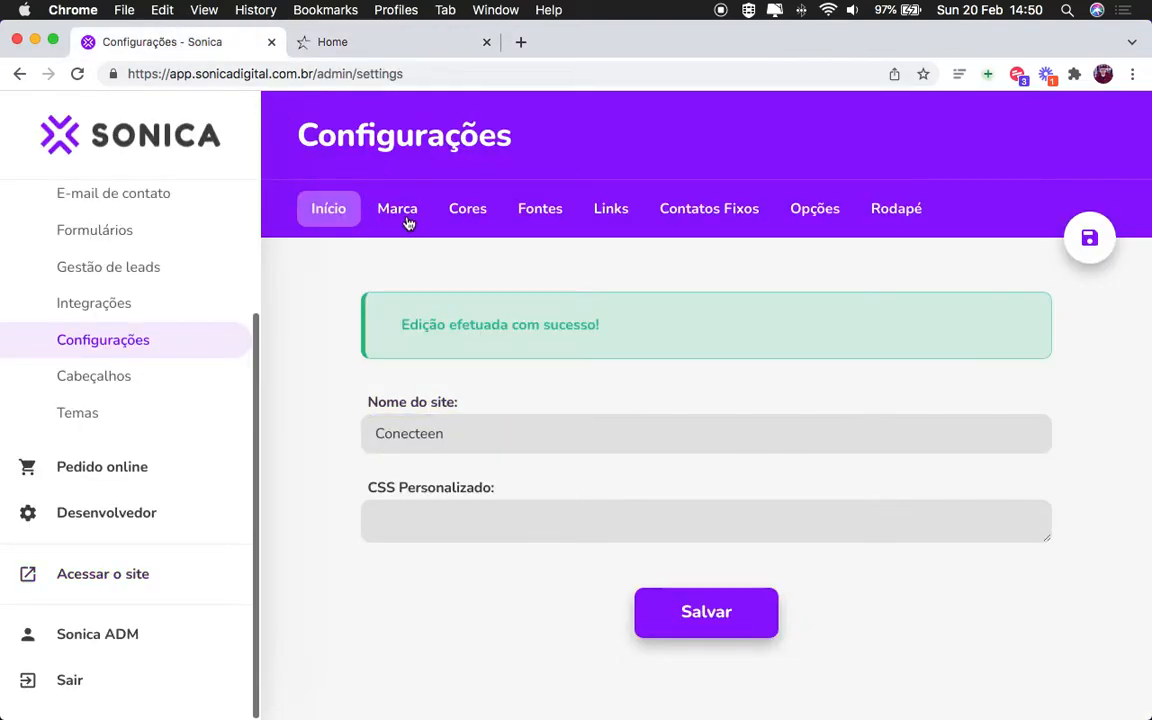
pyautogui.click(479, 214)
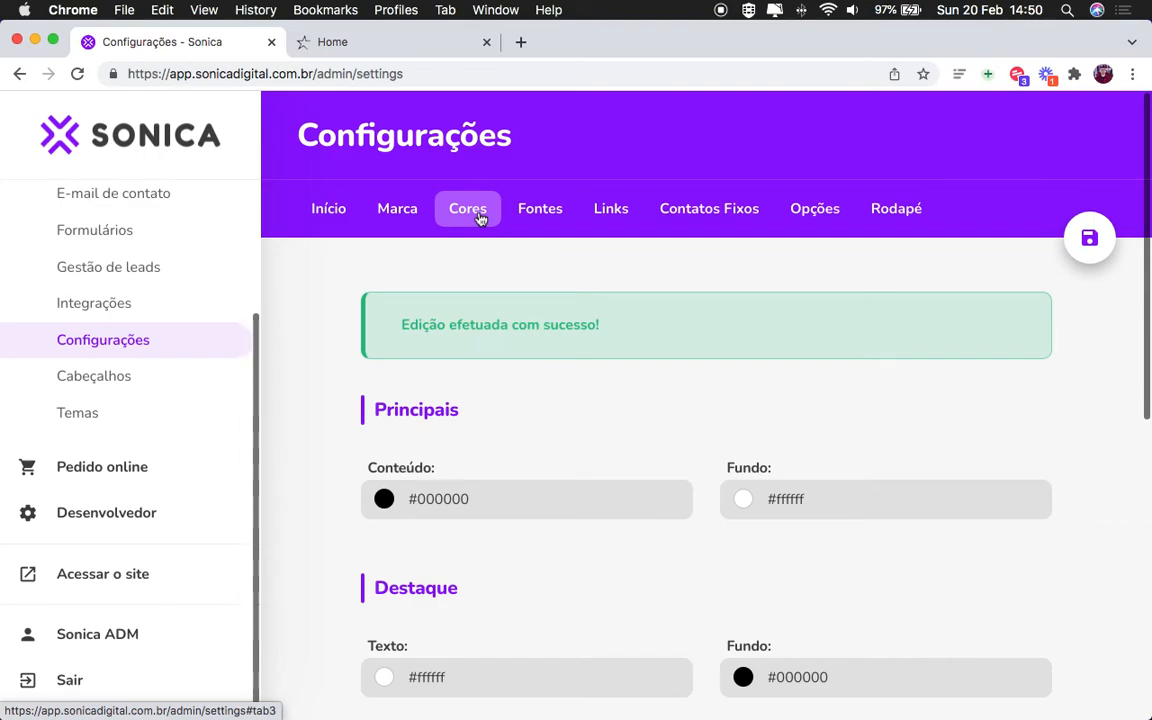
pyautogui.scroll(-1, 587, 382)
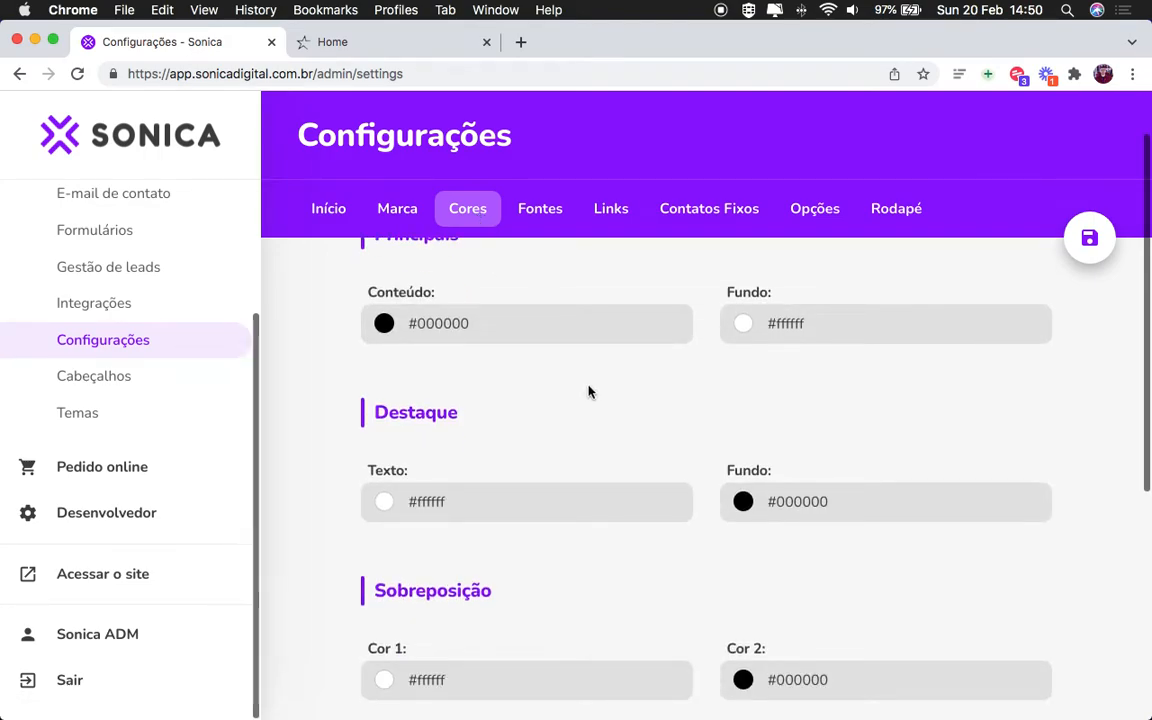
pyautogui.scroll(1, 604, 398)
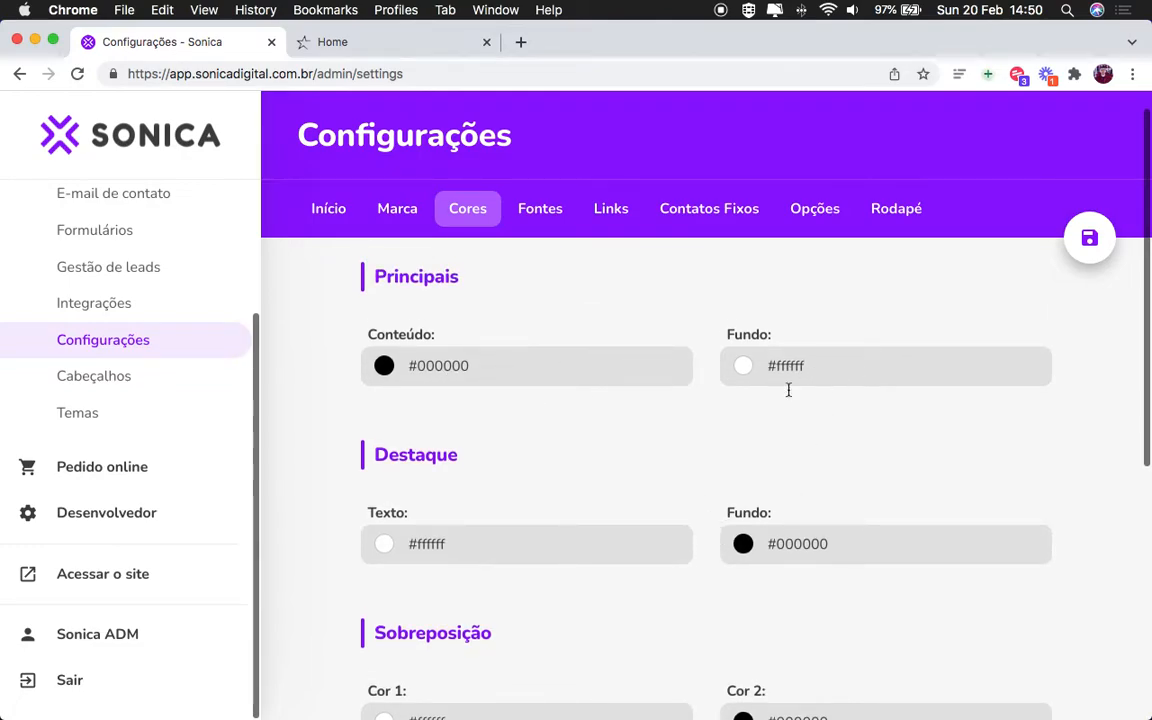
pyautogui.scroll(-2, 672, 491)
pyautogui.scroll(2, 672, 491)
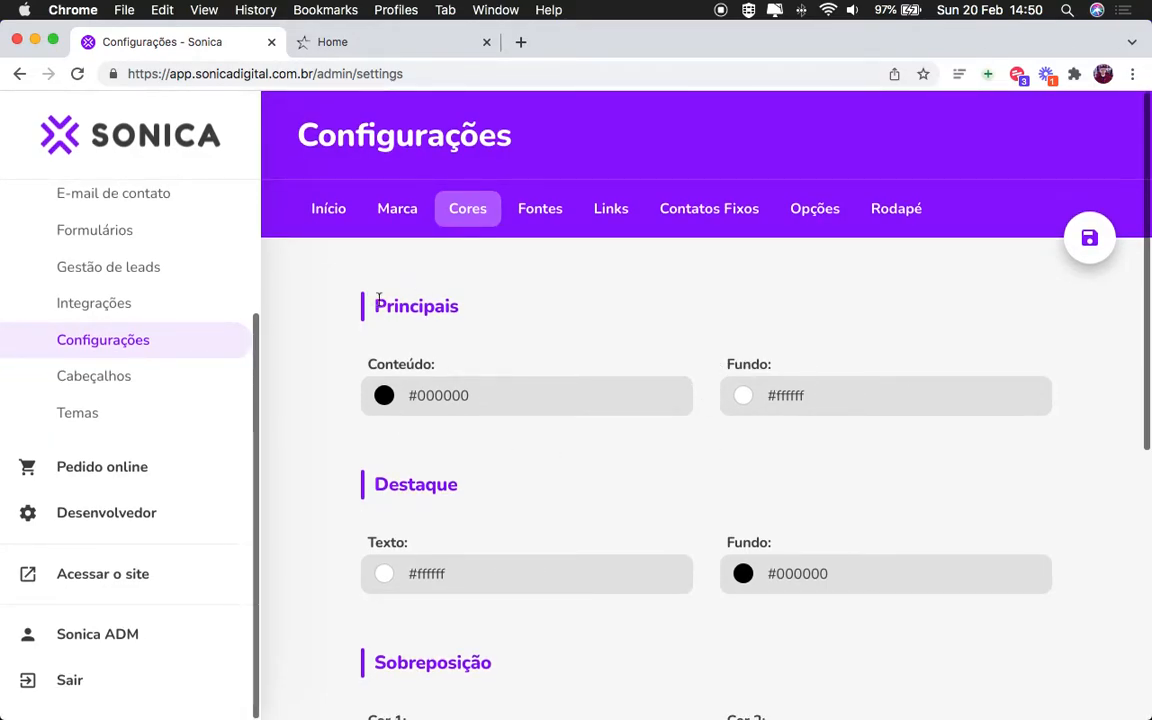
pyautogui.doubleClick(509, 397)
pyautogui.doubleClick(843, 392)
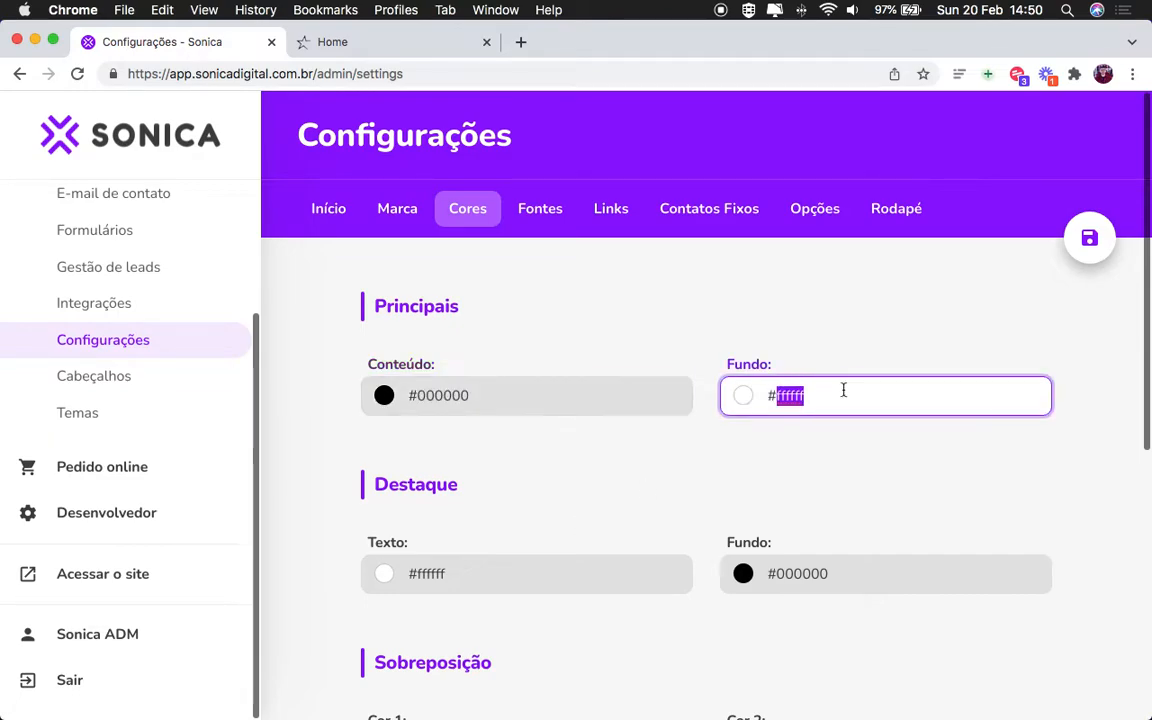
pyautogui.doubleClick(521, 389)
pyautogui.click(746, 405)
# Step: Check on the Conecteen home page how the main content color applies to the copyright text
pyautogui.click(419, 52)
pyautogui.moveTo(290, 319); pyautogui.dragTo(31, 316)
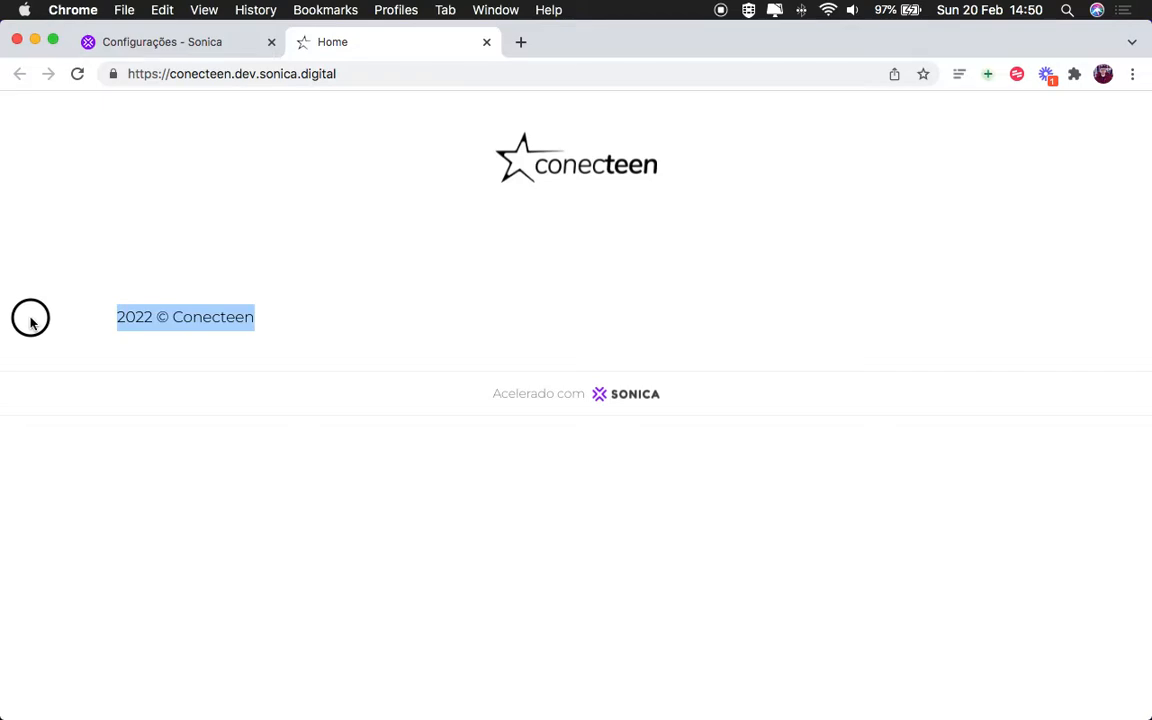
pyautogui.click(517, 257)
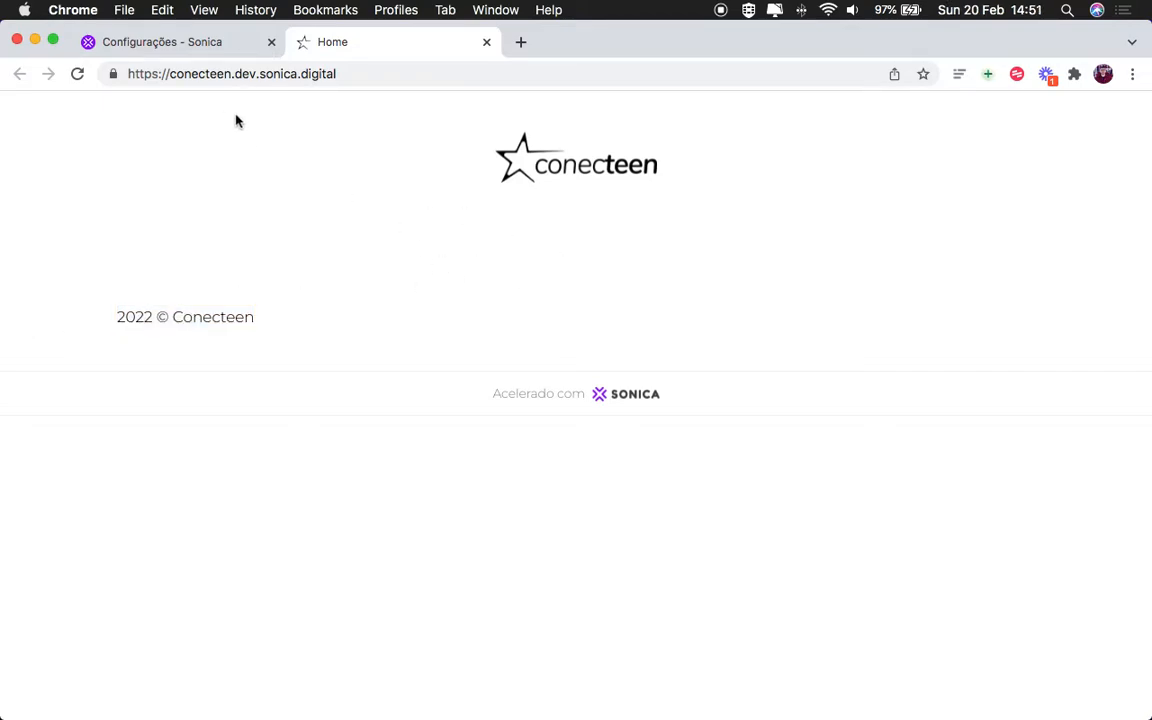
# Step: Go back to the Sonica color settings and examine the main background color and the highlight text and background colors
pyautogui.click(168, 45)
pyautogui.doubleClick(815, 404)
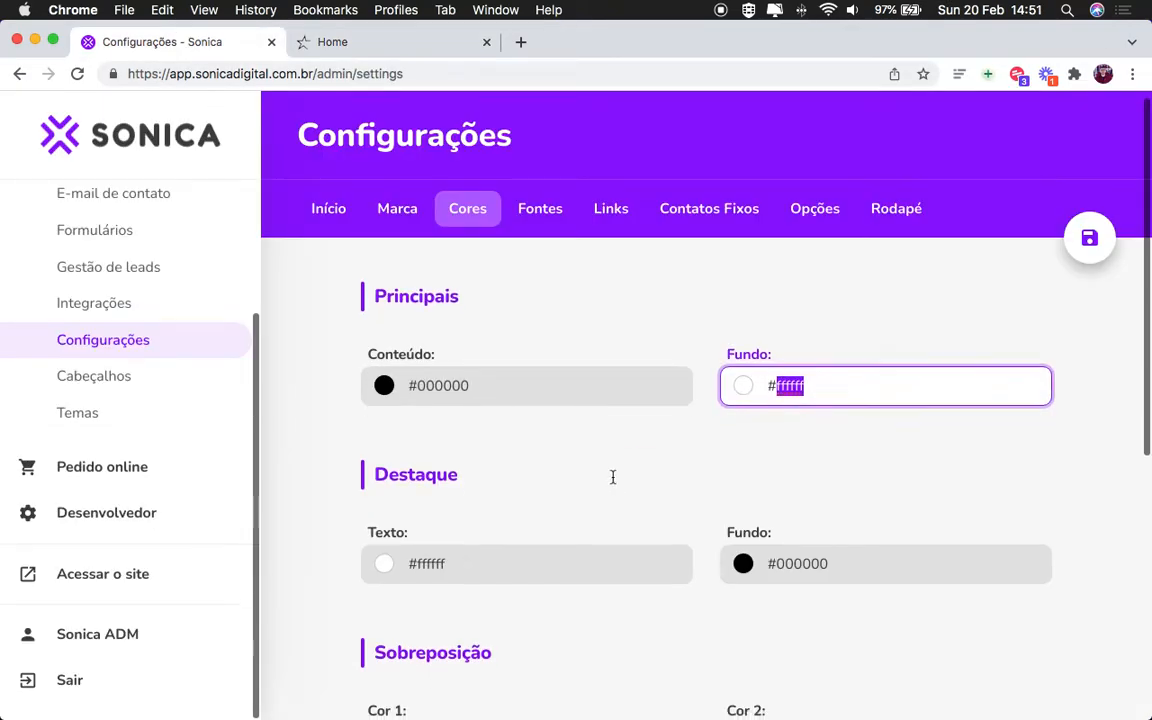
pyautogui.scroll(-3, 612, 476)
pyautogui.doubleClick(543, 393)
pyautogui.click(653, 342)
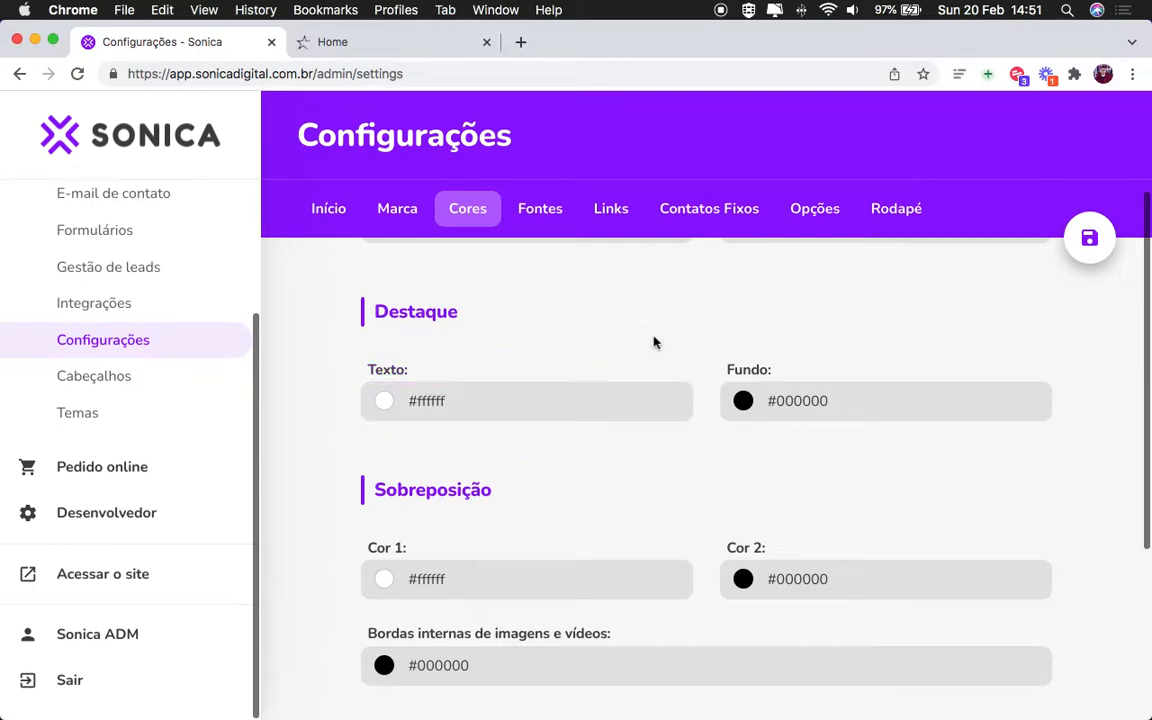
pyautogui.doubleClick(853, 401)
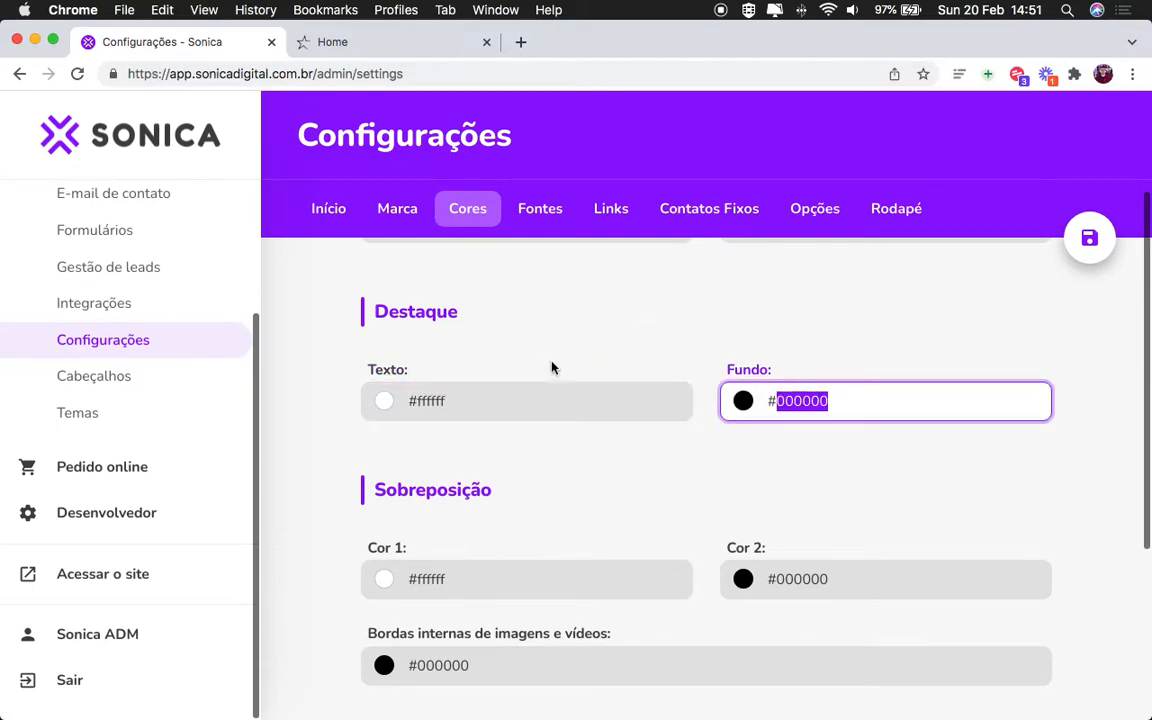
# Step: Copy the purple hex code from the Sublime Text notes and set the highlight background color to #a645ff in the Sonica settings
pyautogui.hotkey('ctrl', 'Right')
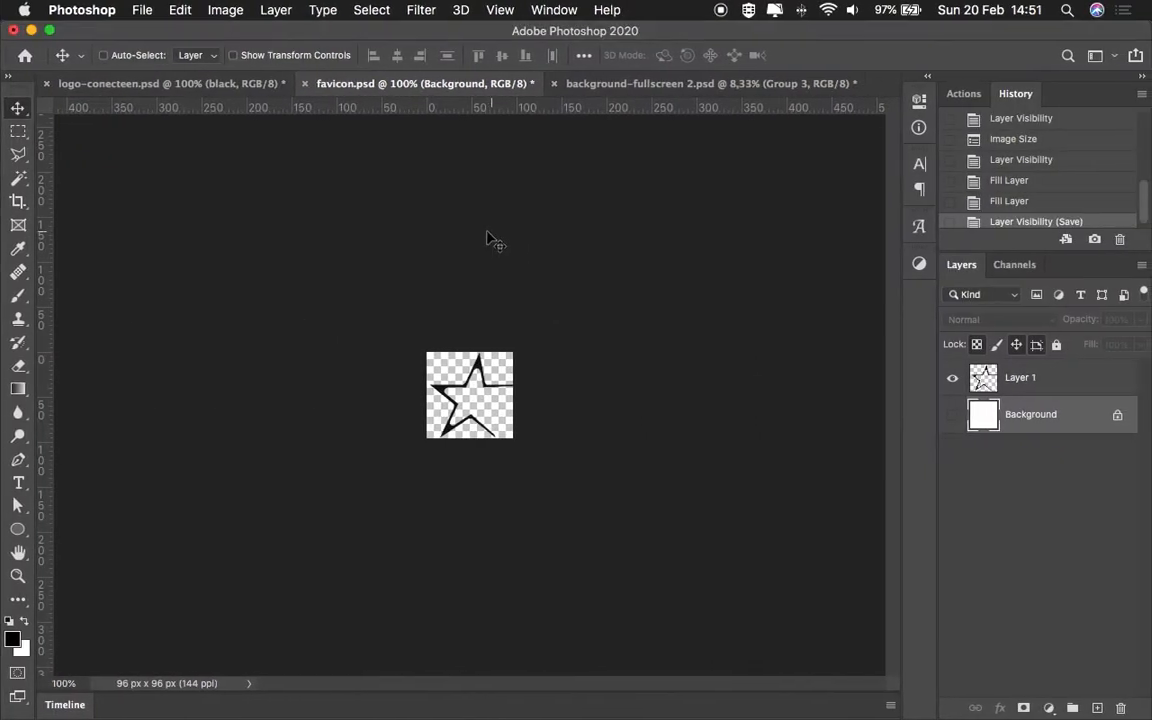
pyautogui.hotkey('ctrl', 'Up')
pyautogui.click(540, 281)
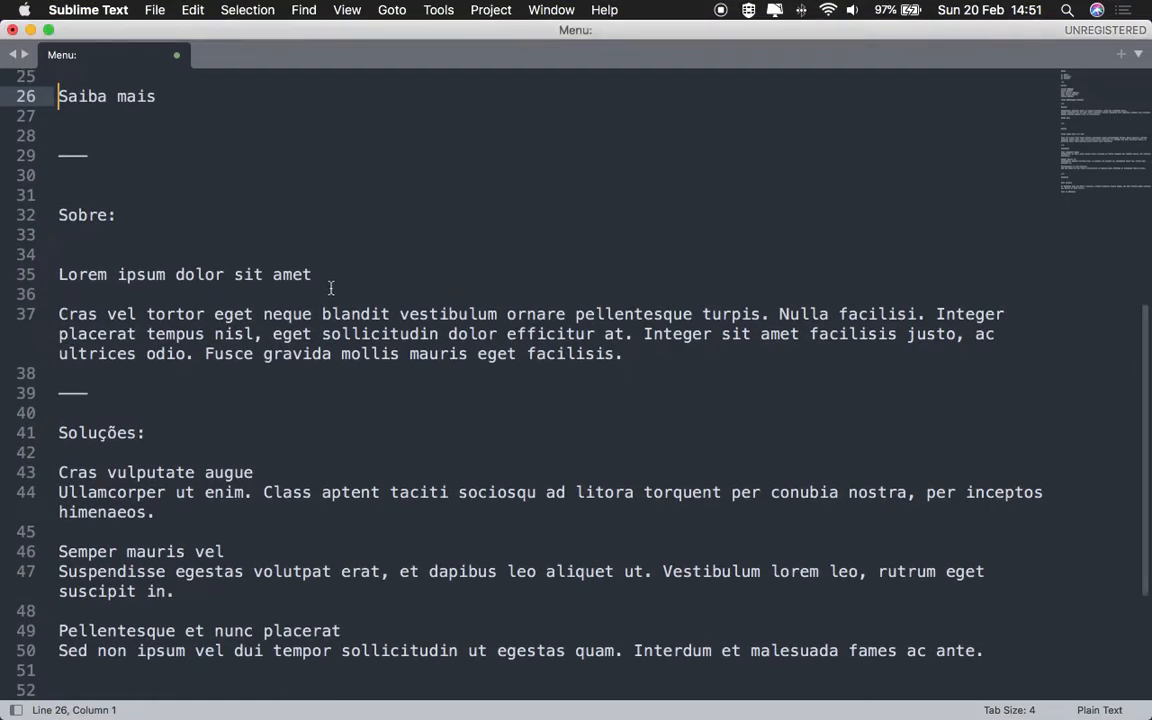
pyautogui.scroll(8, 330, 292)
pyautogui.moveTo(186, 298); pyautogui.dragTo(117, 298)
pyautogui.press('super+c')
pyautogui.hotkey('ctrl', 'Left')
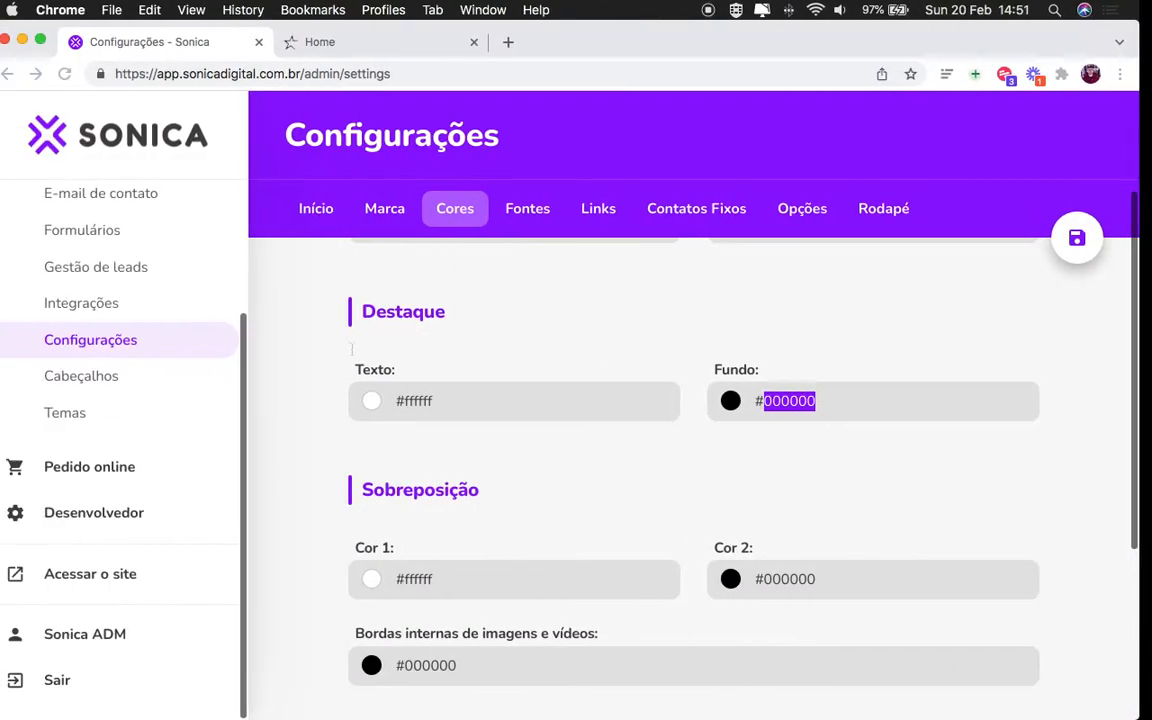
pyautogui.press('super+v')
pyautogui.click(836, 540)
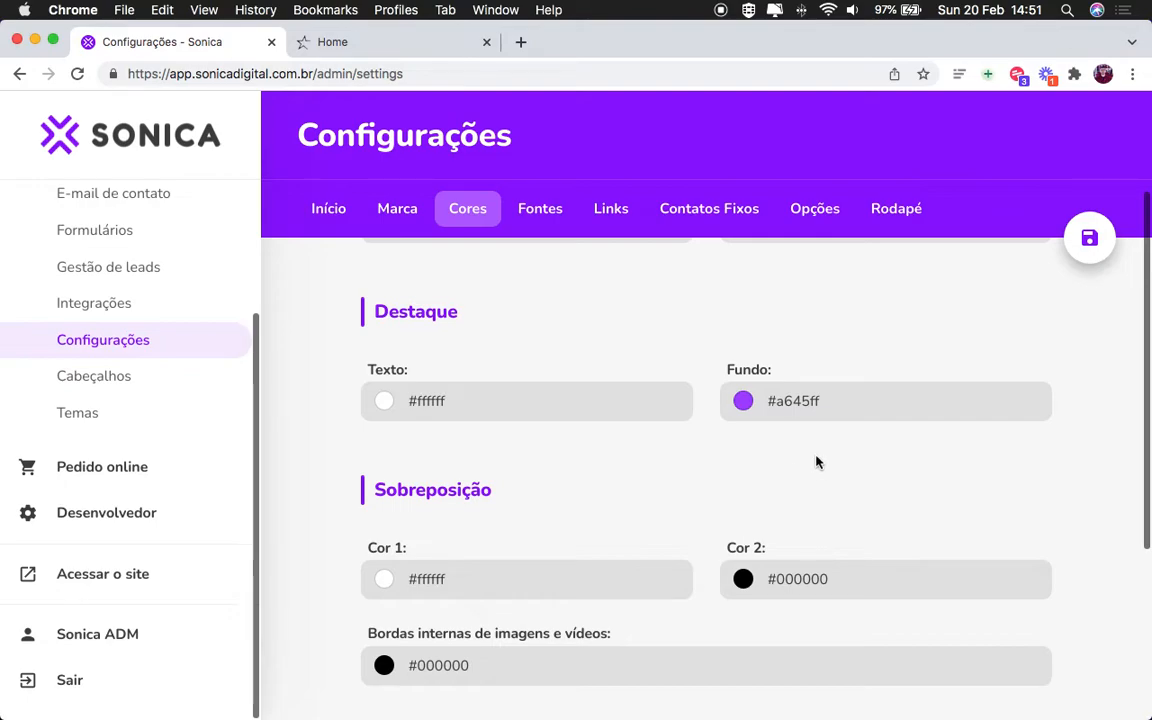
# Step: Review the two overlay colors and set the inner border color for images and videos to #ffffff
pyautogui.scroll(-2, 702, 437)
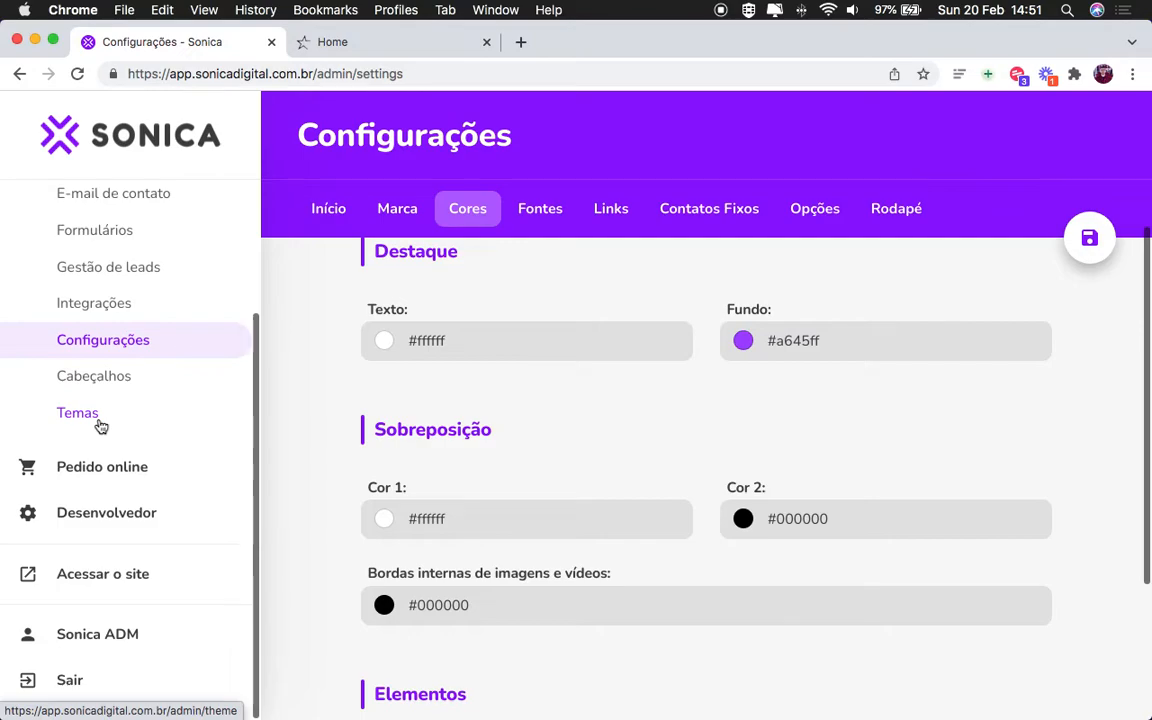
pyautogui.scroll(-2, 690, 460)
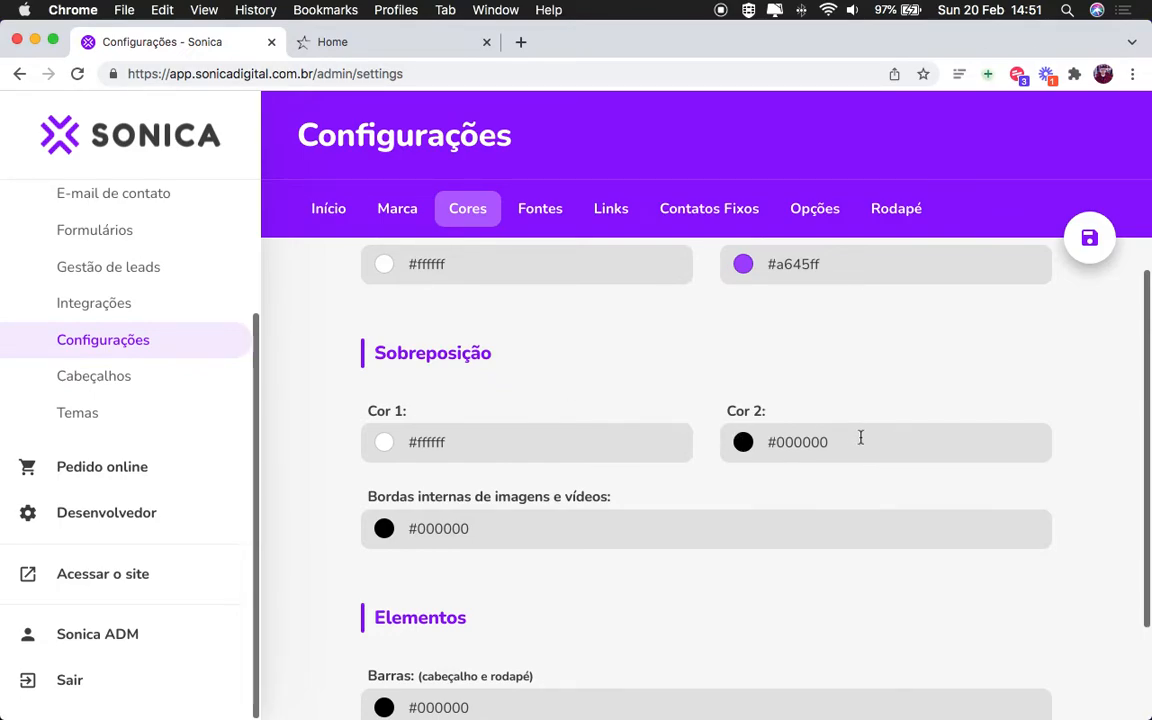
pyautogui.doubleClick(530, 444)
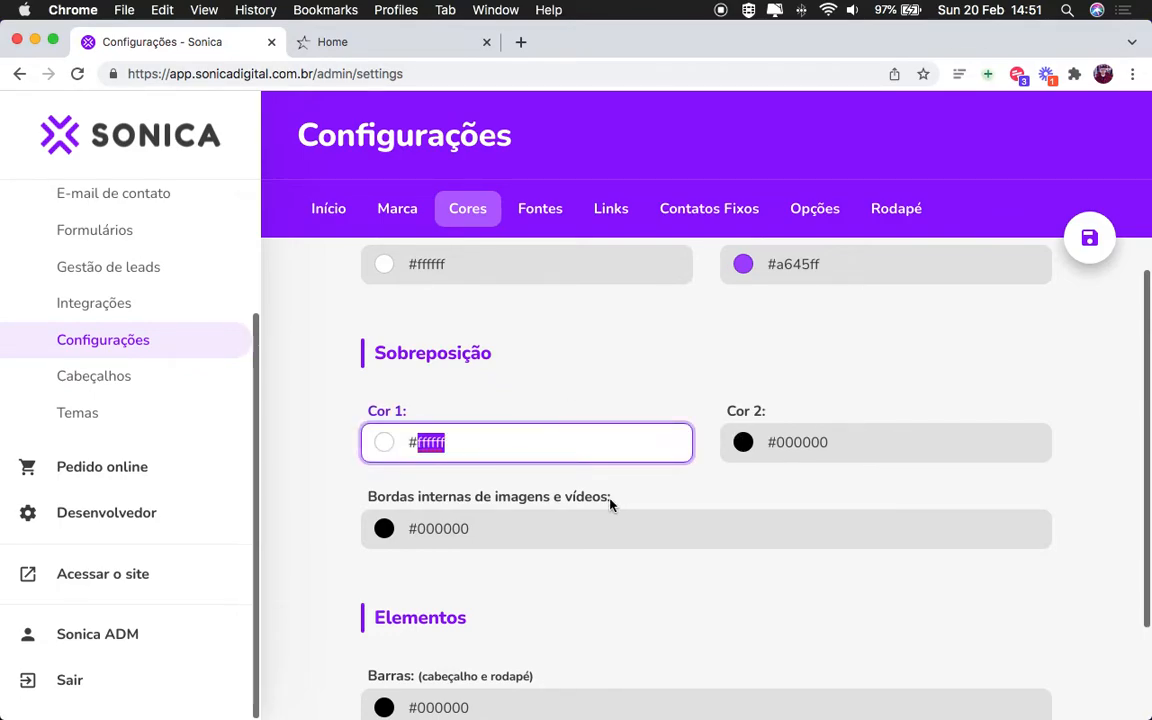
pyautogui.doubleClick(892, 449)
pyautogui.click(880, 344)
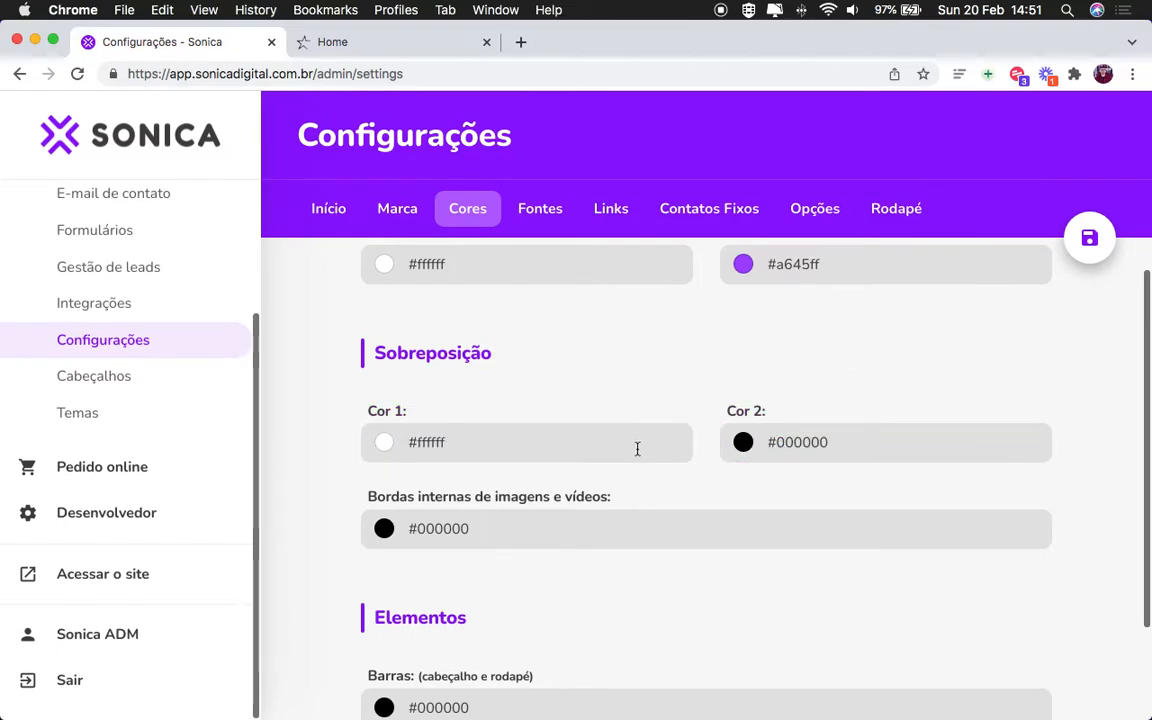
pyautogui.scroll(-2, 441, 489)
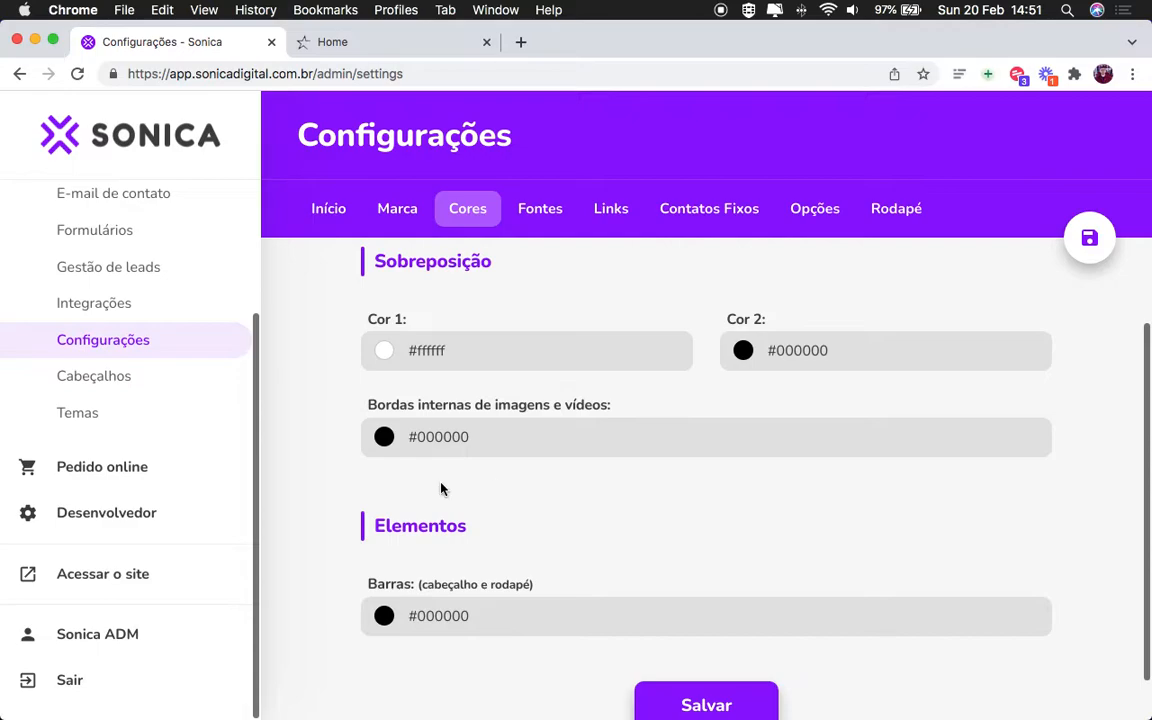
pyautogui.click(513, 443)
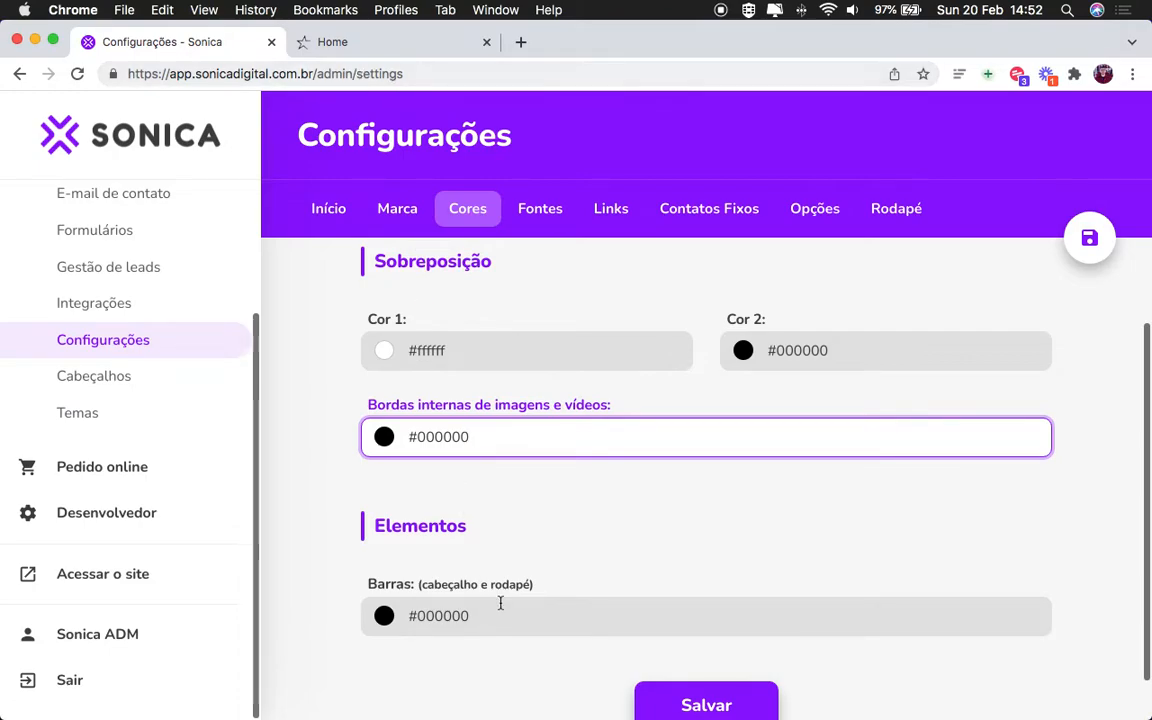
pyautogui.doubleClick(514, 436)
pyautogui.write('fff')
pyautogui.click(602, 508)
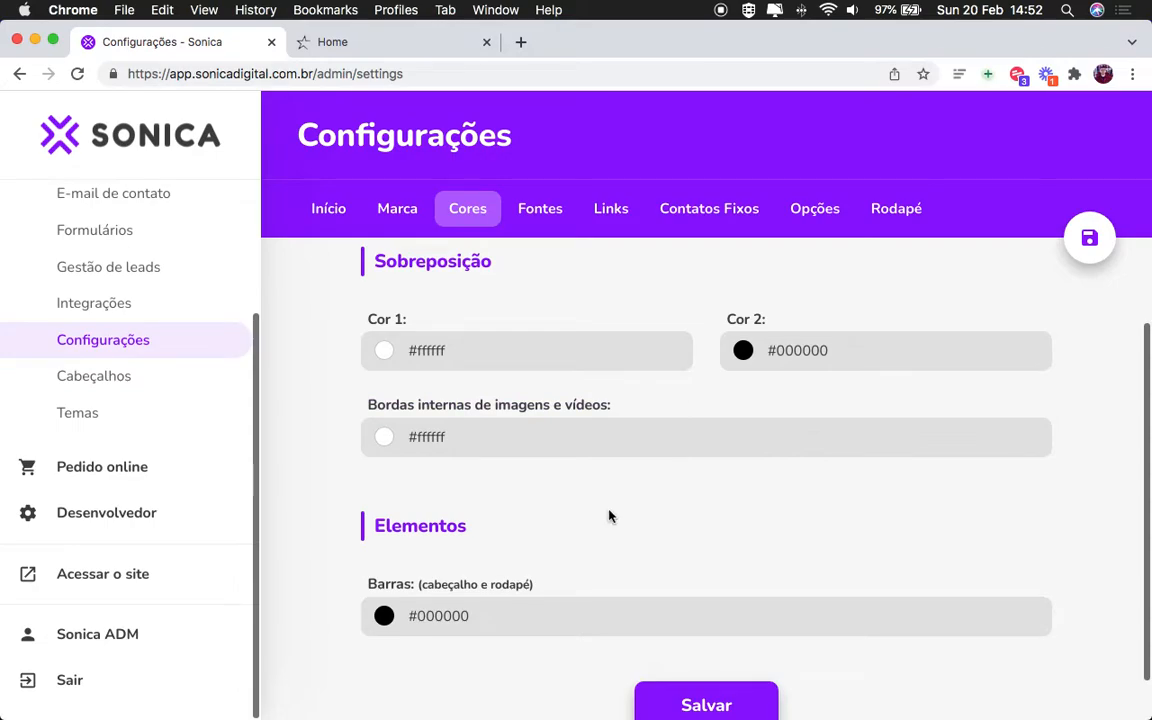
# Step: Check the header and footer areas on the Conecteen home page and set the header and footer bar color to #eeeeee in Sonica
pyautogui.click(437, 42)
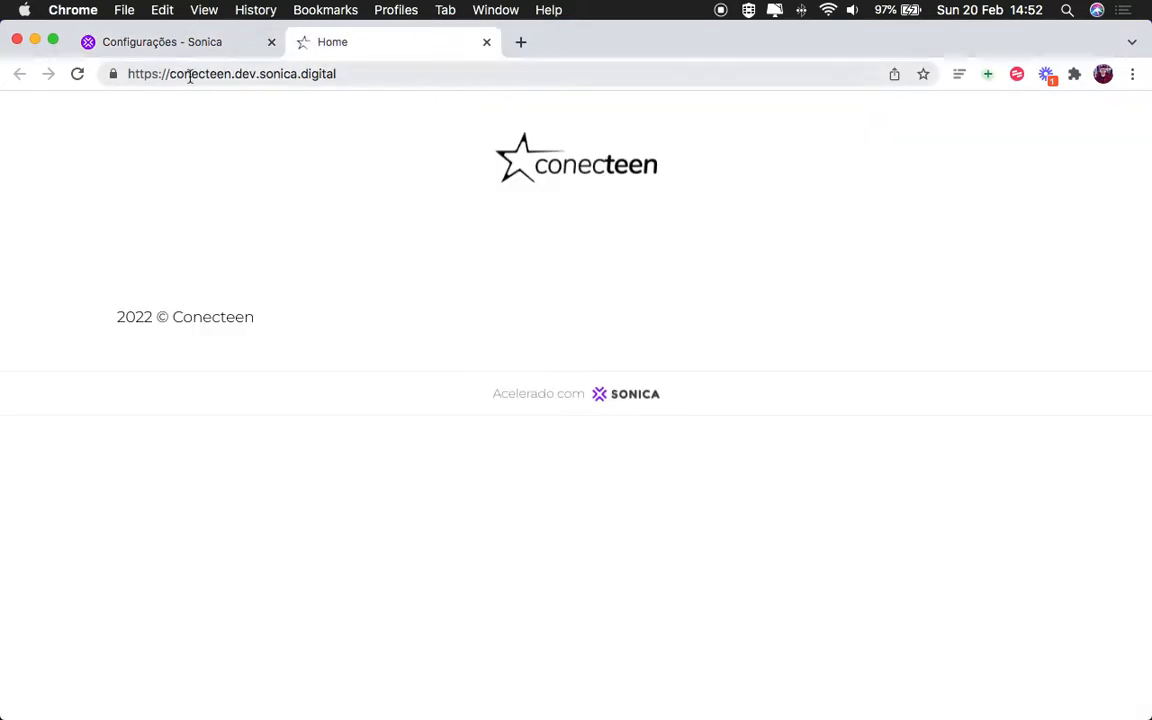
pyautogui.press('super+shift+4')
pyautogui.moveTo(2, 92); pyautogui.dragTo(1147, 104)
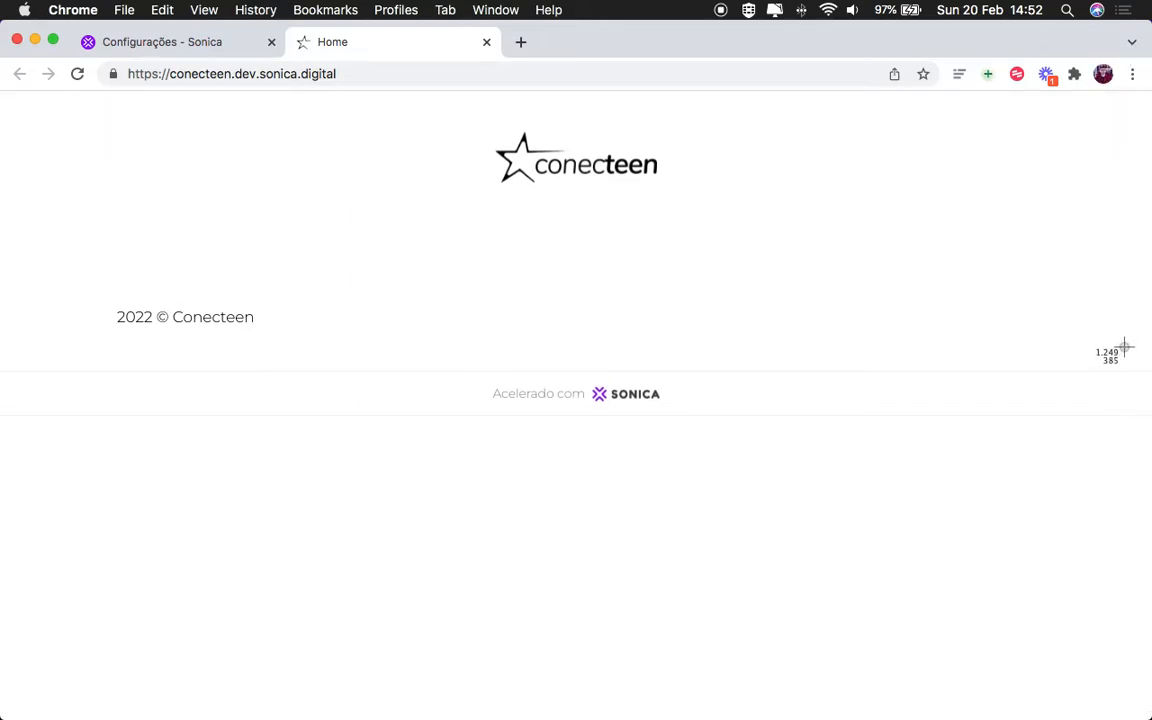
pyautogui.moveTo(1134, 352); pyautogui.dragTo(2, 352)
pyautogui.click(154, 44)
pyautogui.doubleClick(520, 616)
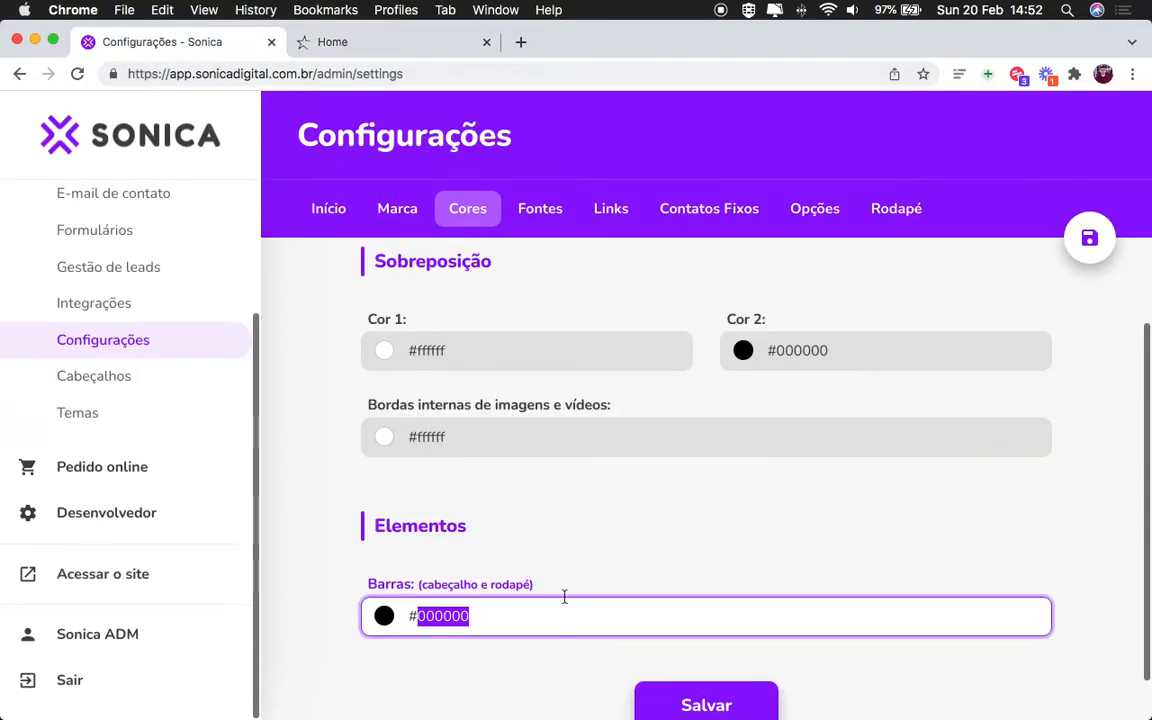
pyautogui.click(684, 554)
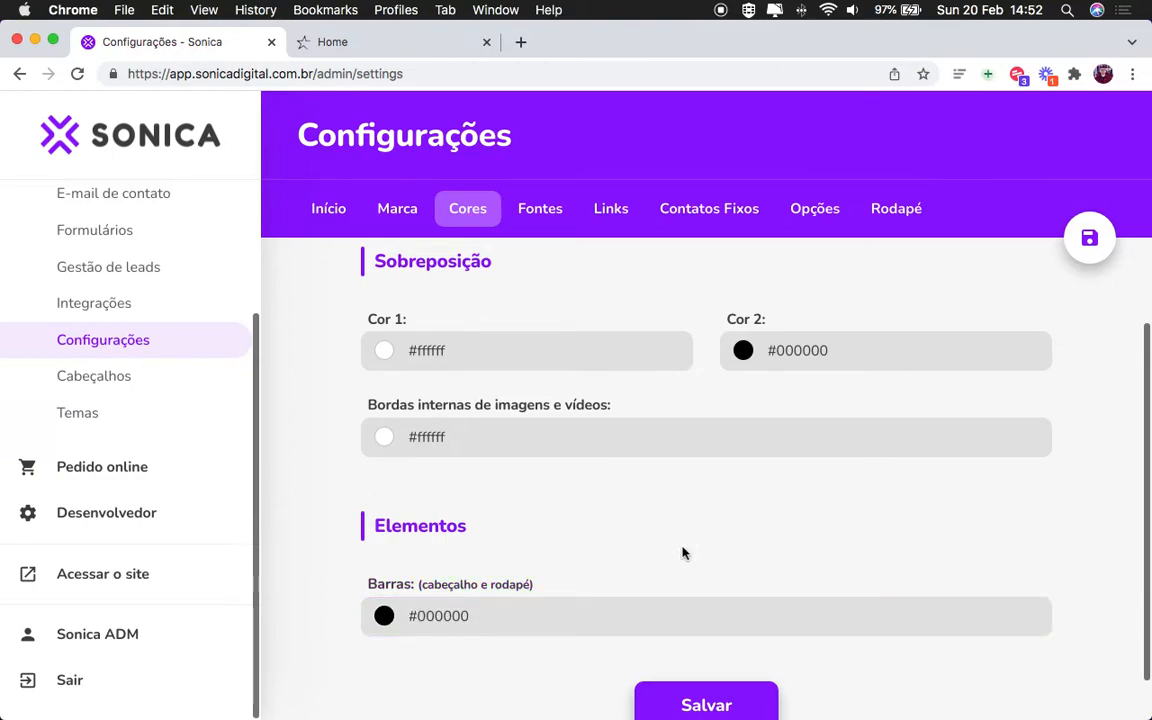
pyautogui.click(603, 632)
pyautogui.write('eeeeee')
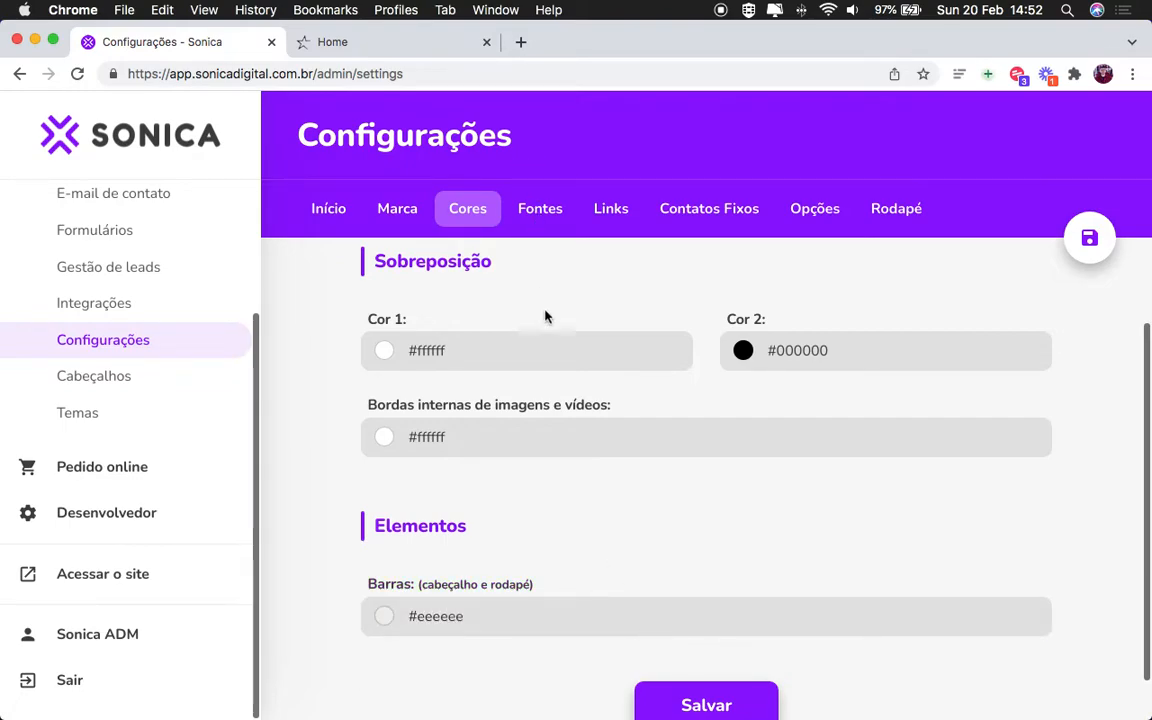
# Step: Save the color settings and reload the Conecteen home page
pyautogui.scroll(5, 694, 550)
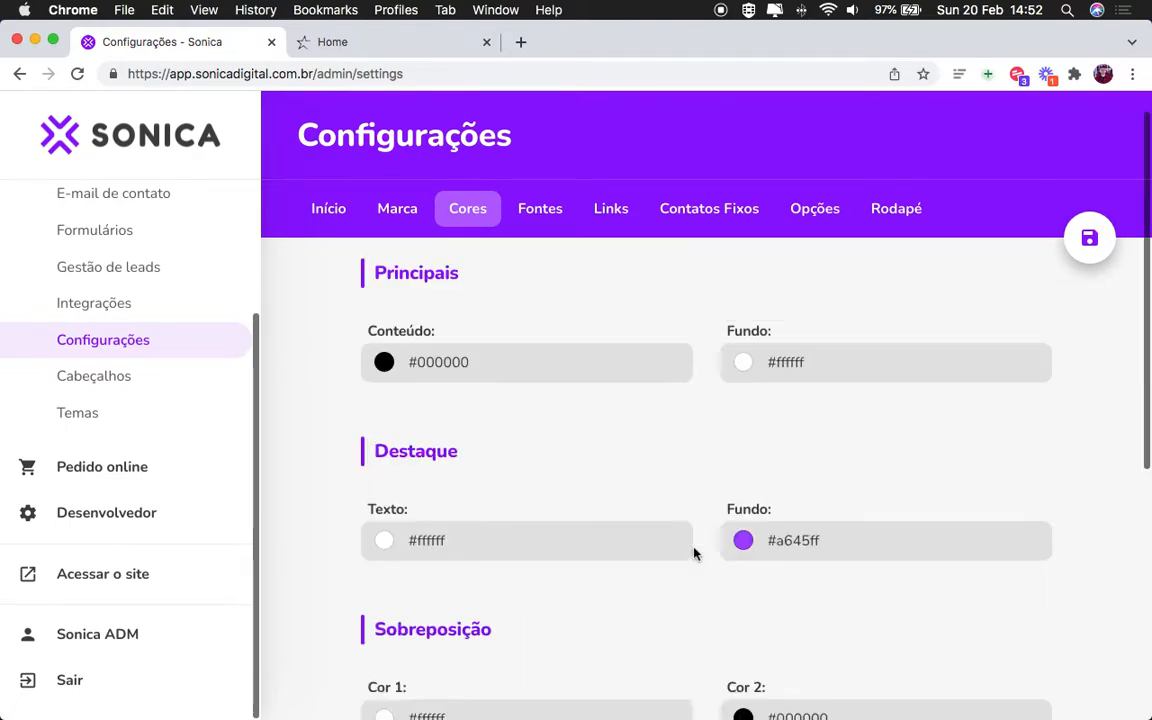
pyautogui.click(1089, 245)
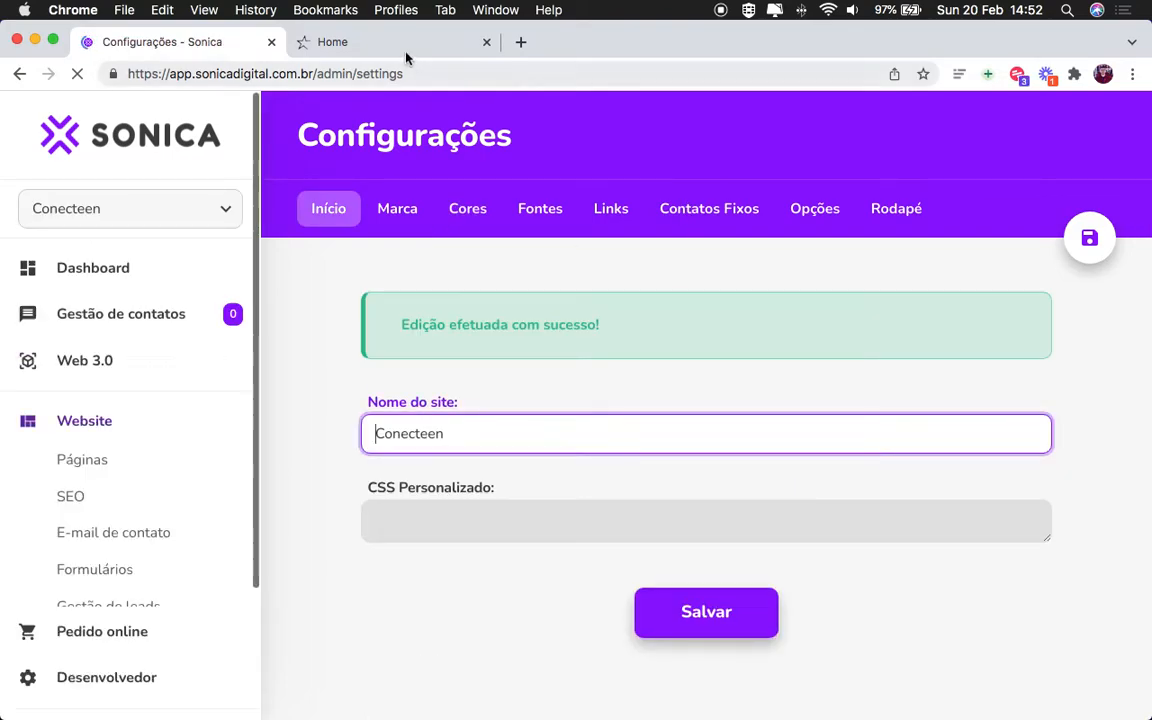
pyautogui.click(358, 42)
pyautogui.press('super+r')
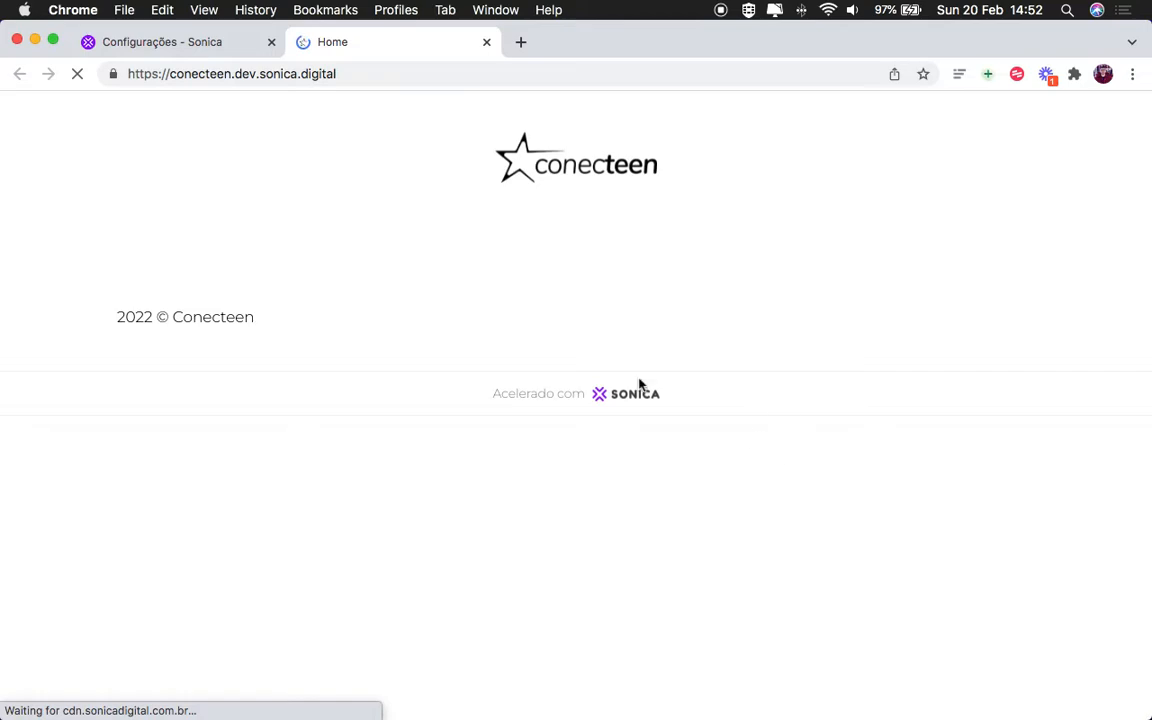
# Step: Open the font settings in Sonica and choose Catamaran as the base font family
pyautogui.click(180, 50)
pyautogui.click(545, 212)
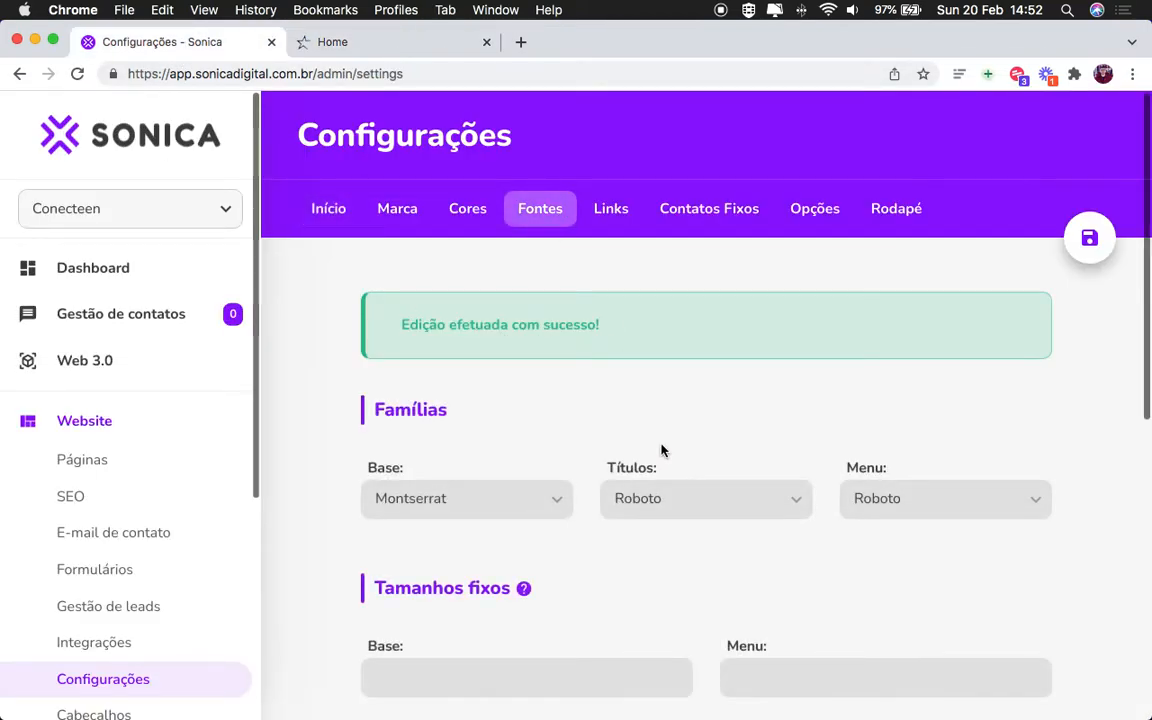
pyautogui.scroll(-3, 693, 374)
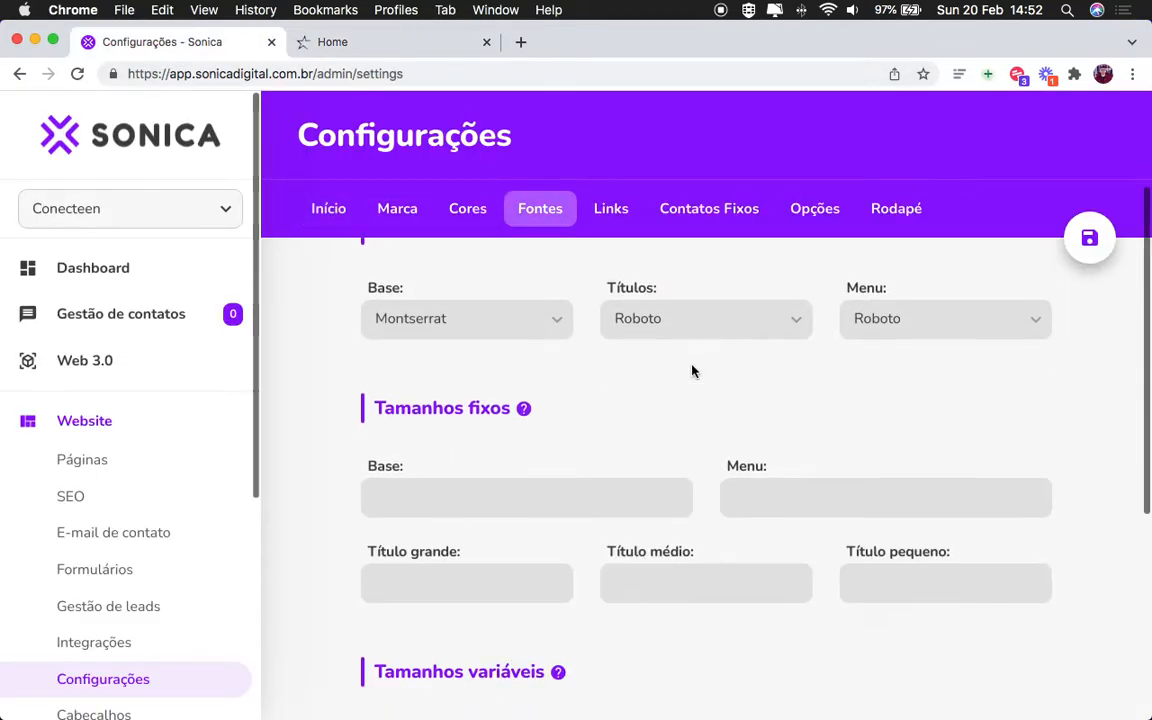
pyautogui.scroll(1, 476, 329)
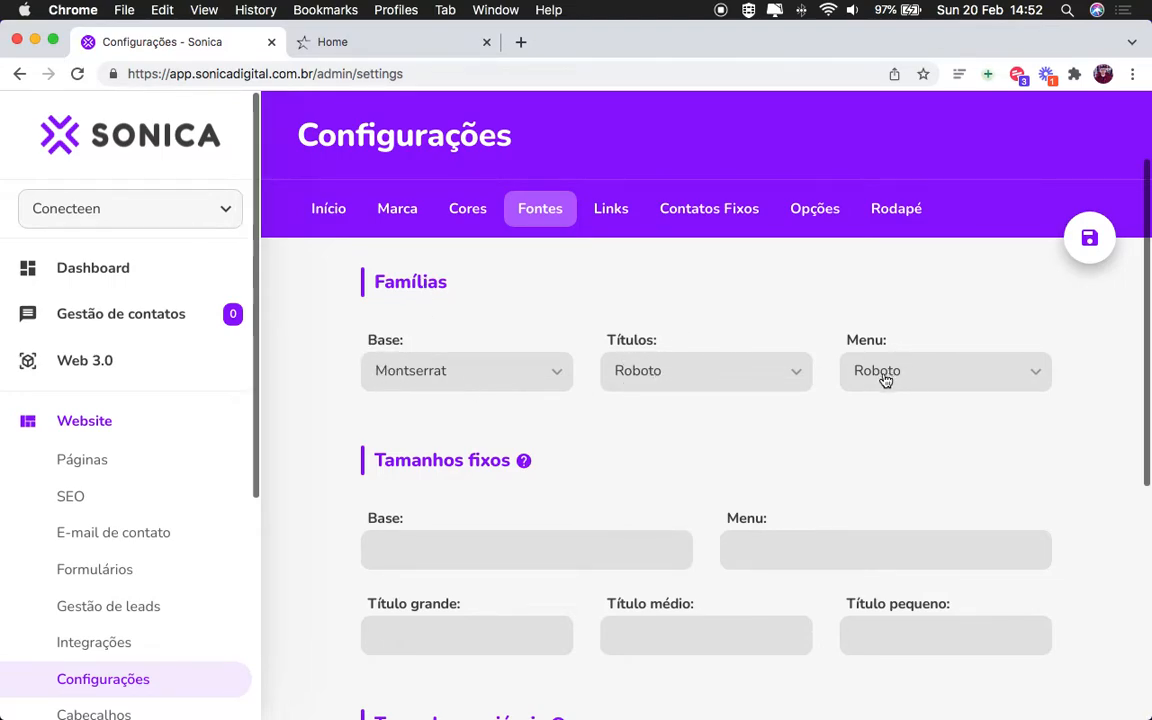
pyautogui.click(449, 378)
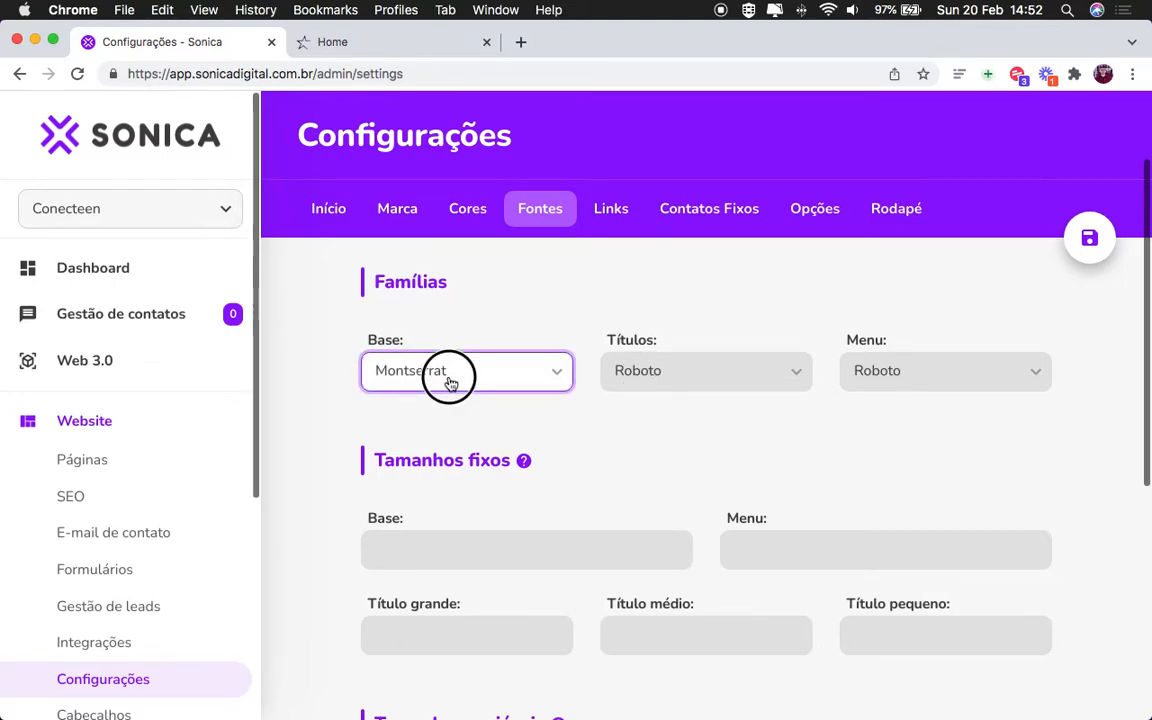
pyautogui.click(449, 380)
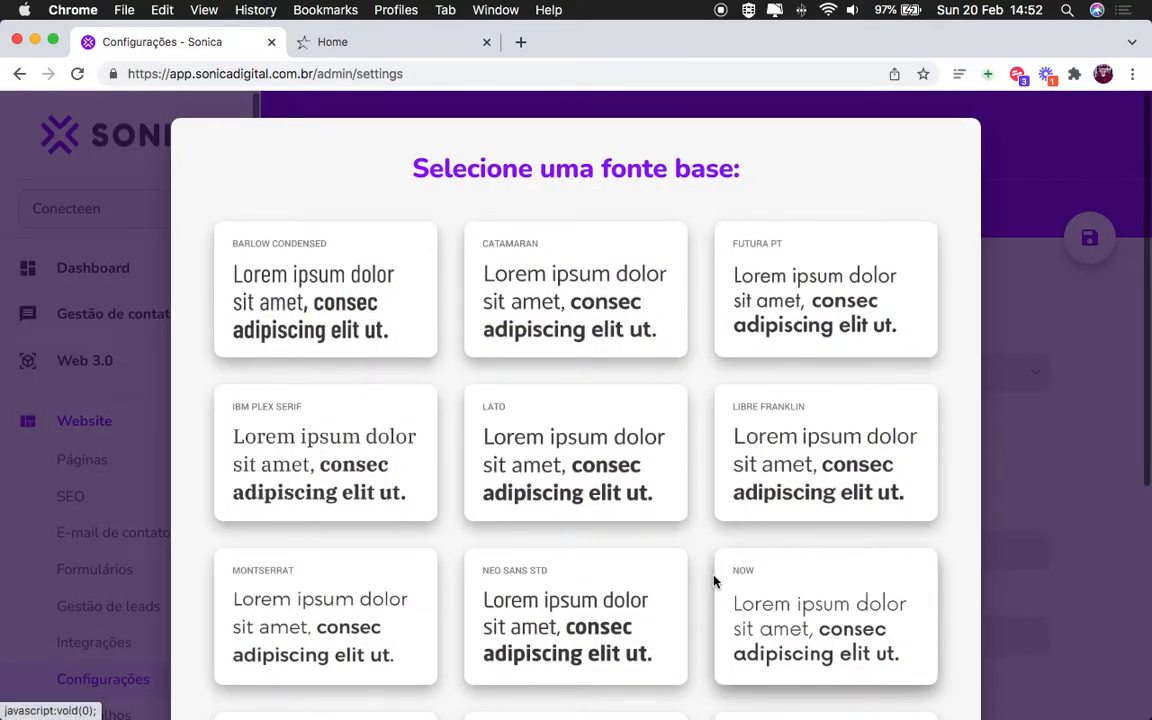
pyautogui.scroll(-1, 712, 585)
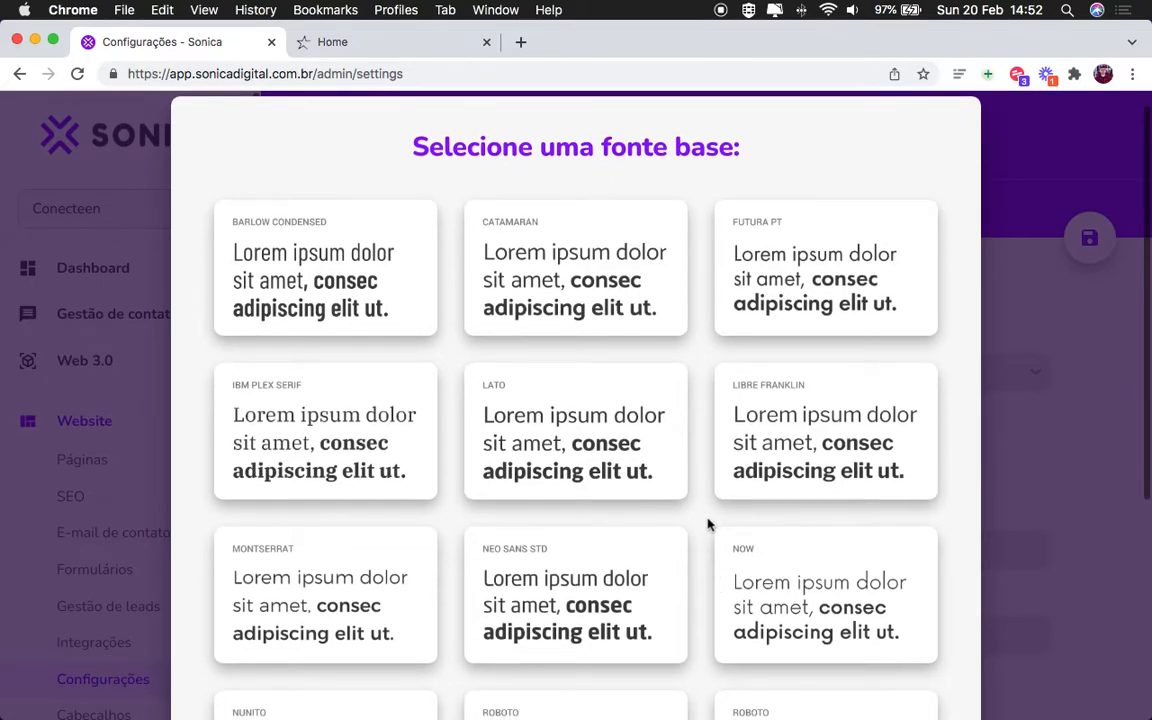
pyautogui.scroll(-1, 708, 525)
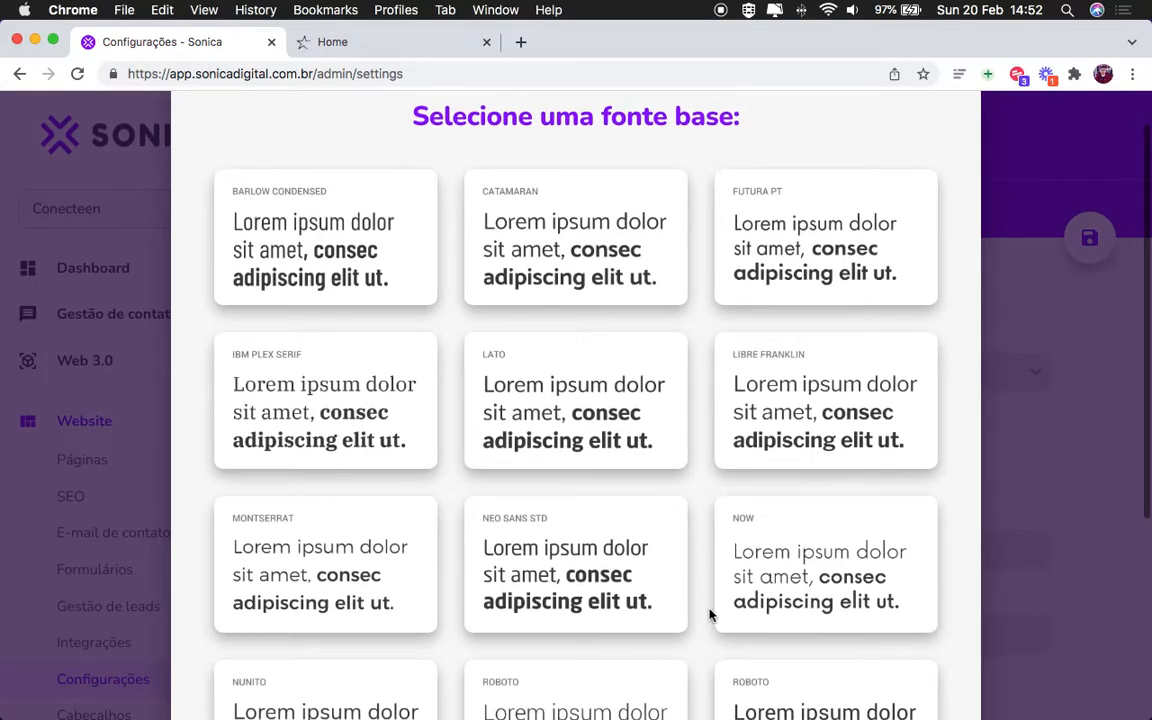
pyautogui.click(543, 258)
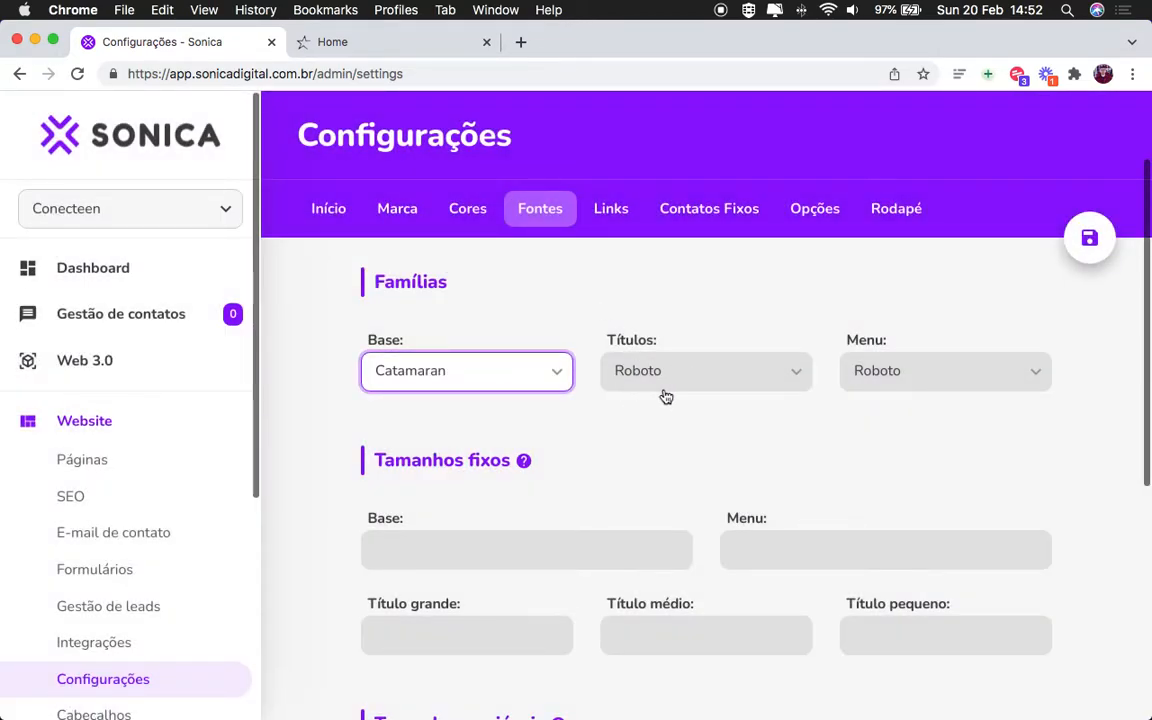
# Step: Set both the title and menu font families to Catamaran
pyautogui.click(727, 386)
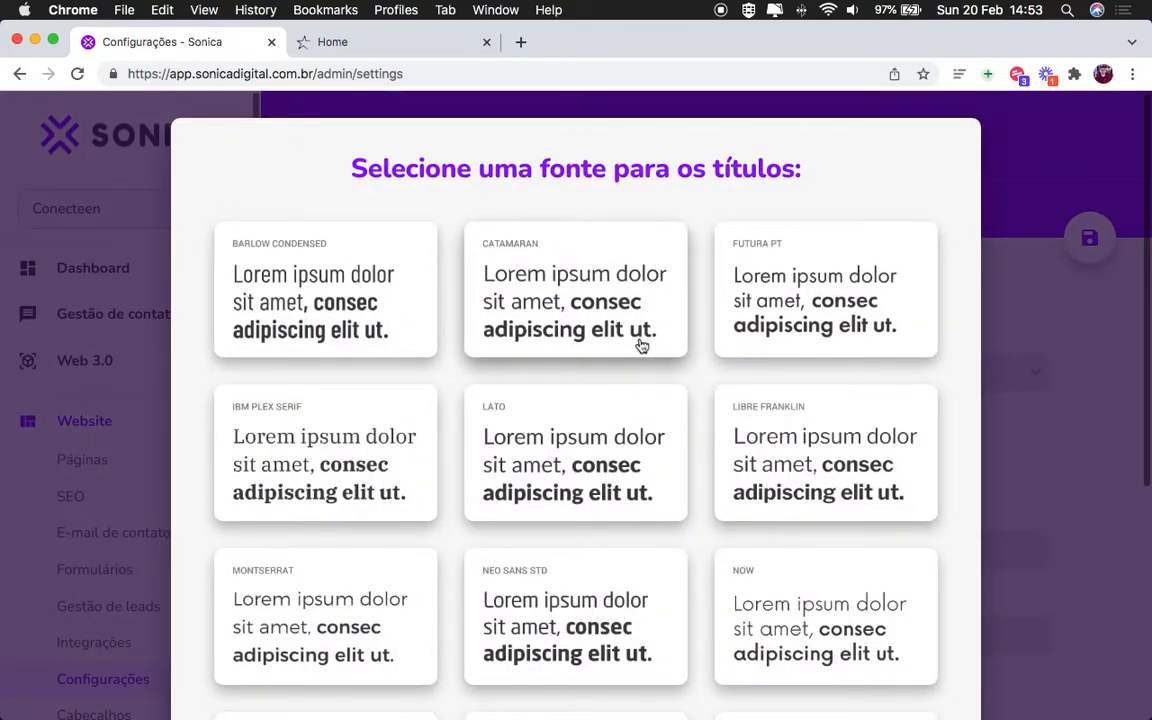
pyautogui.click(638, 333)
pyautogui.click(955, 380)
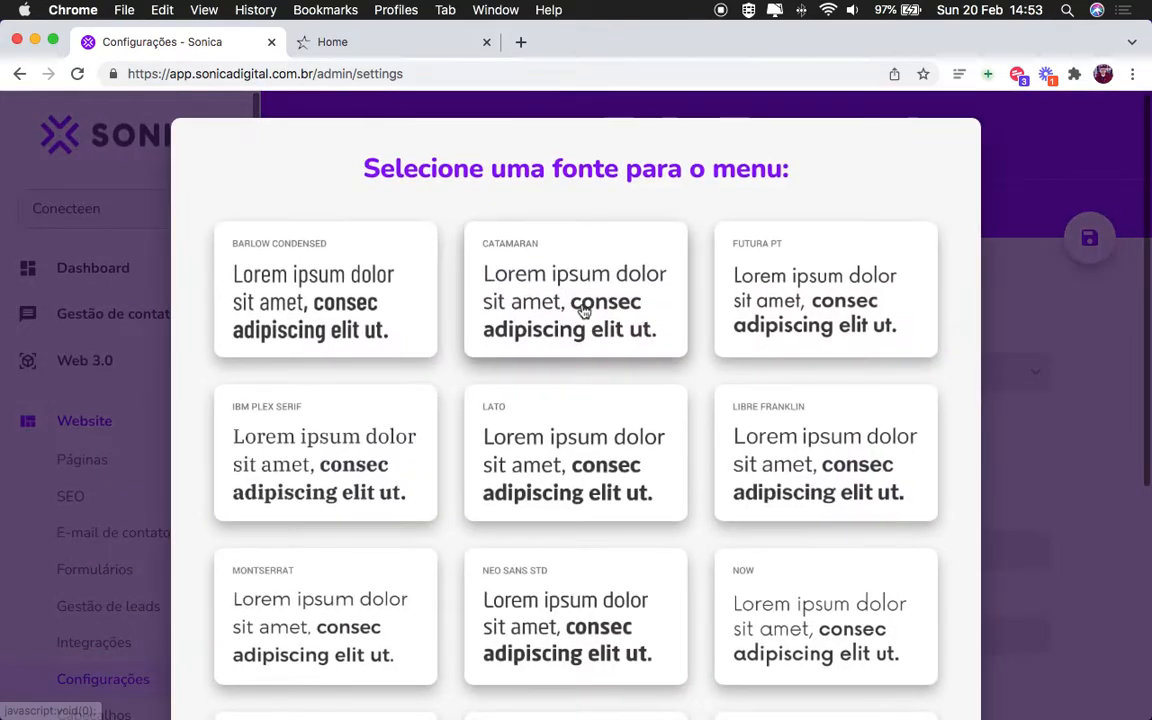
pyautogui.click(581, 311)
pyautogui.click(749, 444)
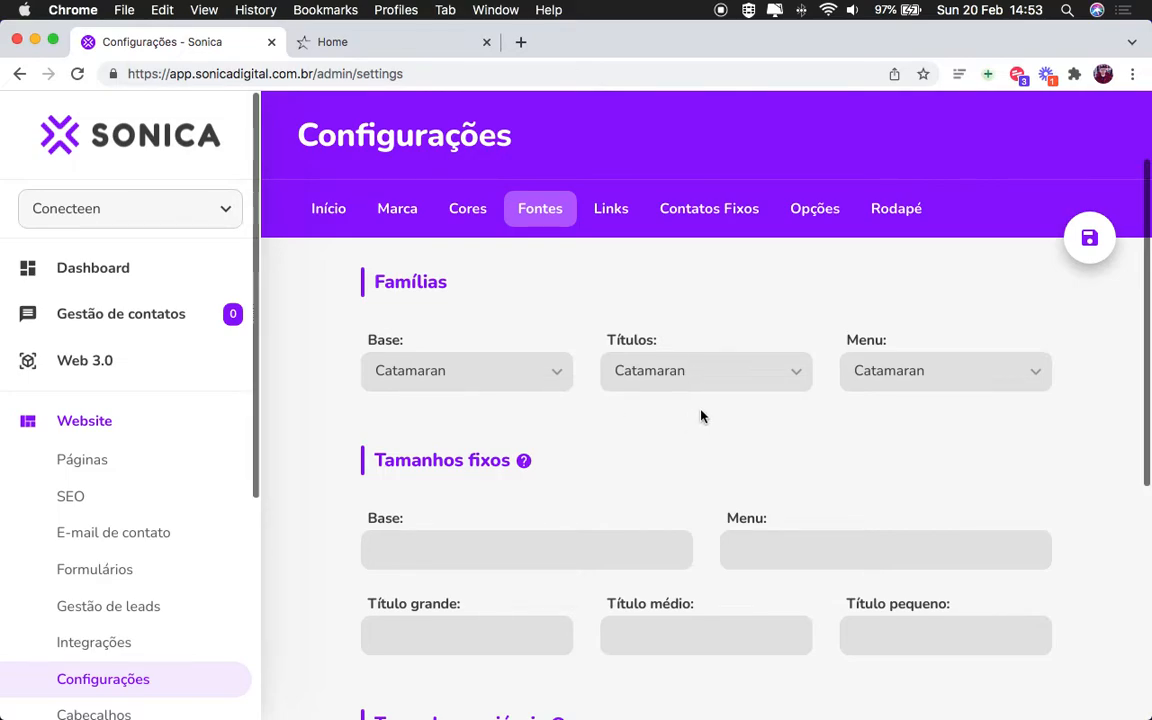
# Step: Set the fixed base font size to 16px,16px,16px,16px and the menu size to 14px,14px,24px,24px
pyautogui.scroll(-3, 684, 414)
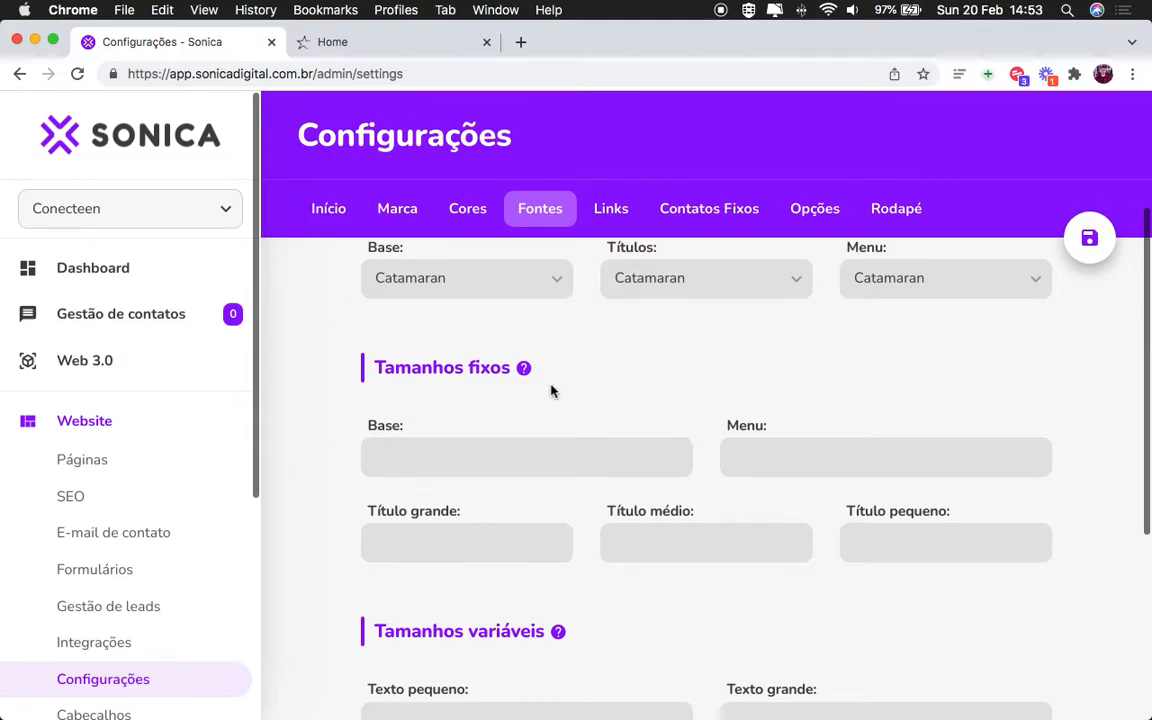
pyautogui.click(530, 456)
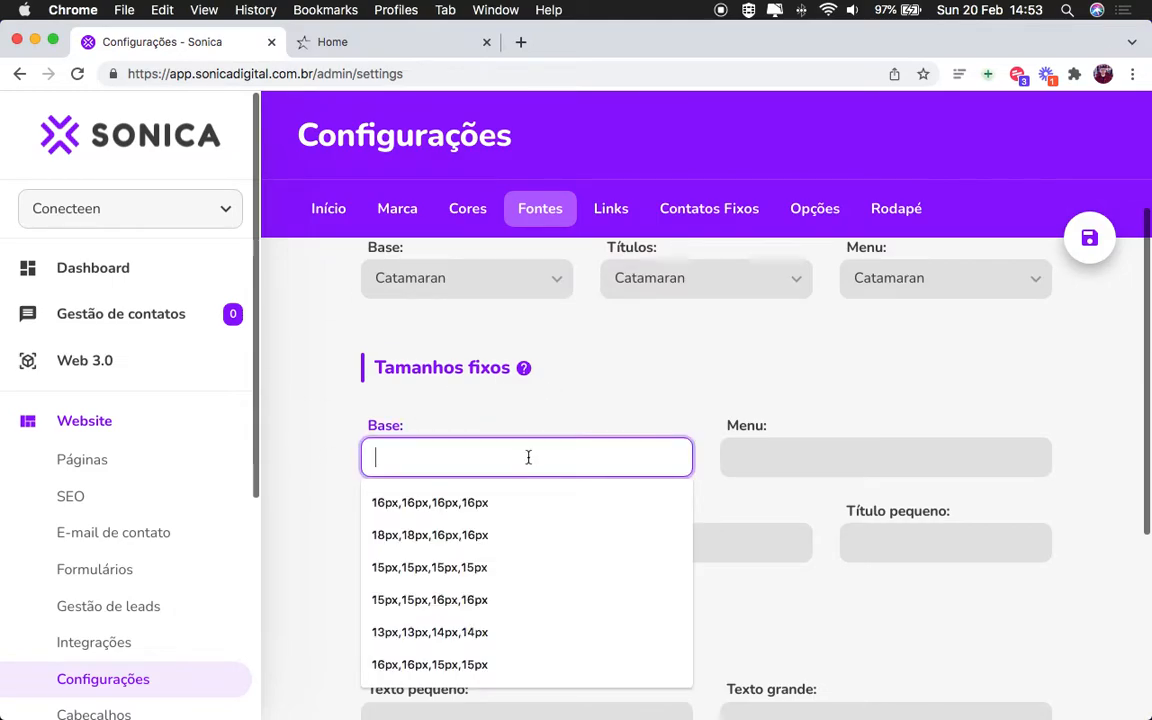
pyautogui.click(517, 503)
pyautogui.click(797, 468)
pyautogui.click(797, 502)
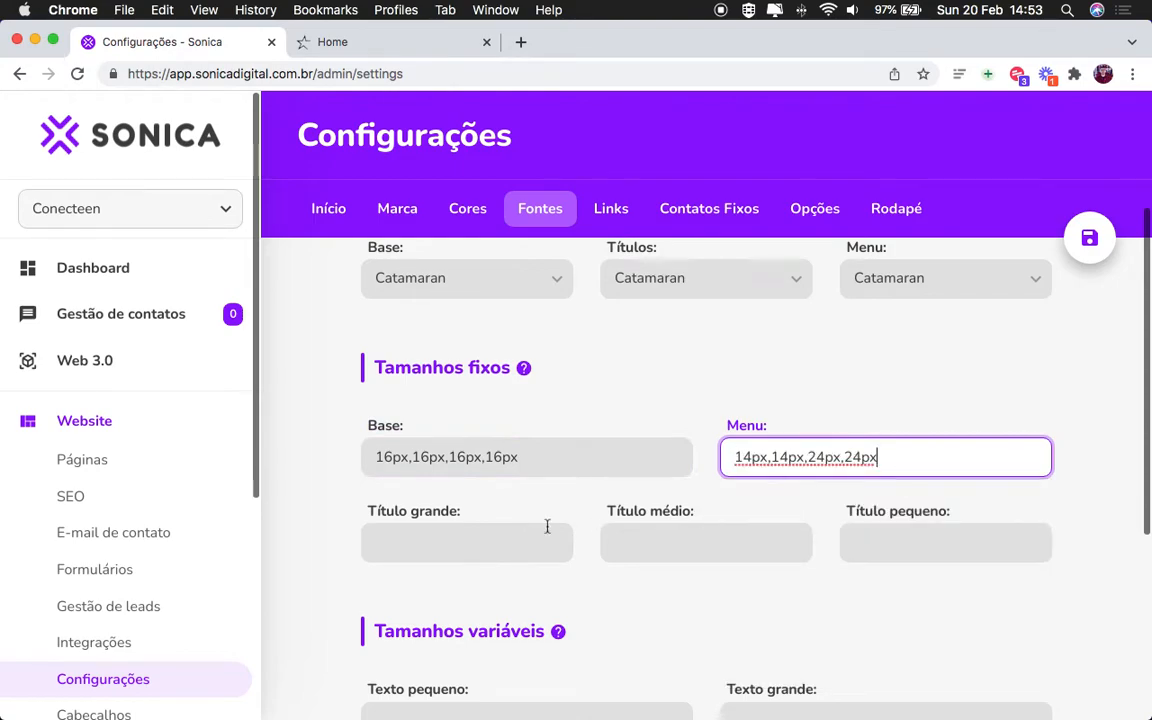
# Step: Set the fixed title sizes to 50px,45px,40px,40px for large, 35px,35px,35px,30px for medium and 18px,18px,20px,20px for small
pyautogui.click(510, 540)
pyautogui.click(432, 345)
pyautogui.click(692, 532)
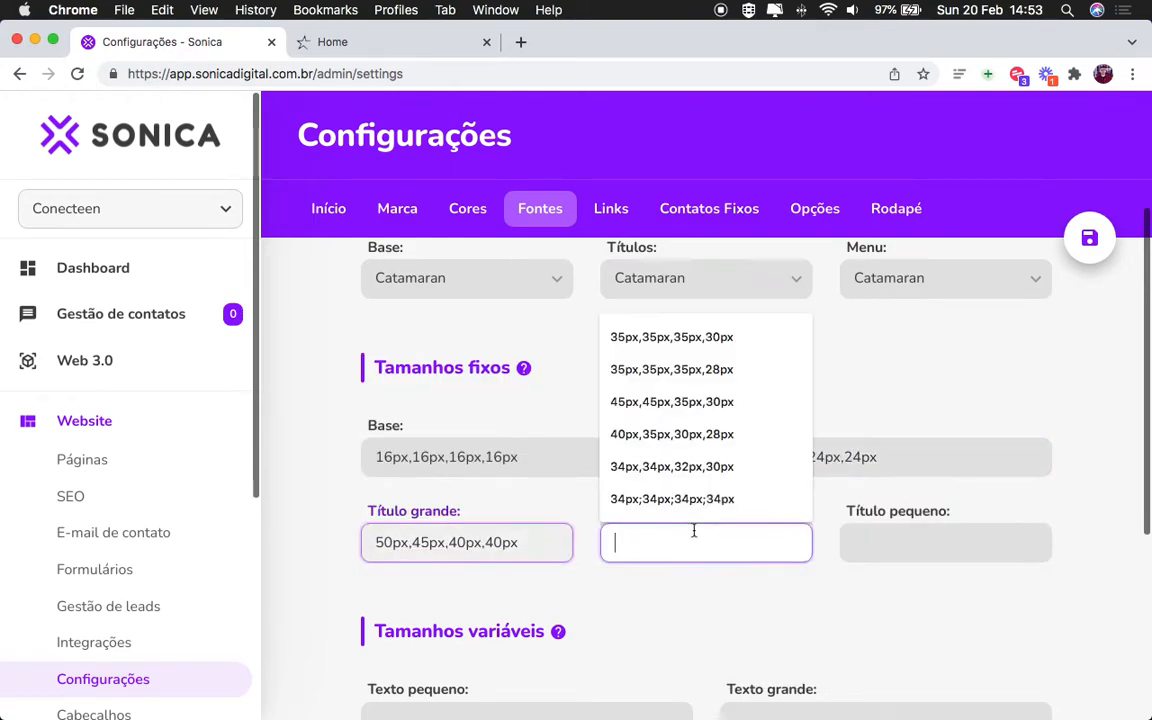
pyautogui.click(656, 330)
pyautogui.click(964, 535)
pyautogui.click(900, 380)
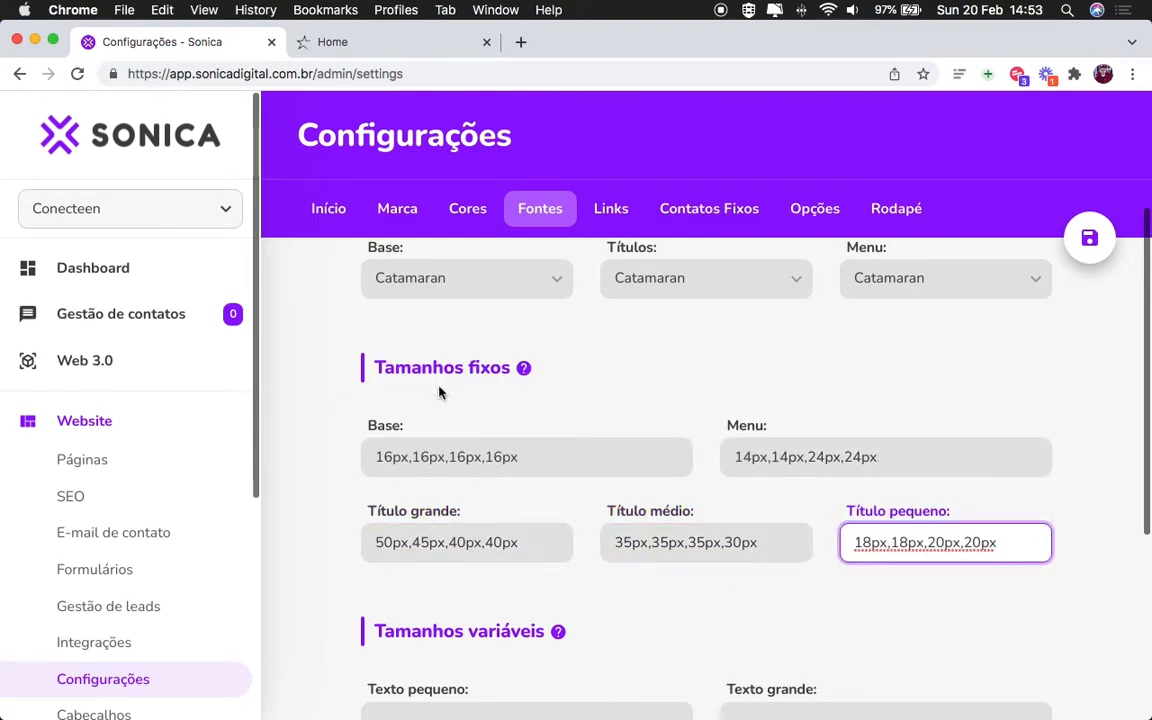
# Step: Review the four fixed base font sizes against the help note explaining the format for each screen width
pyautogui.click(663, 360)
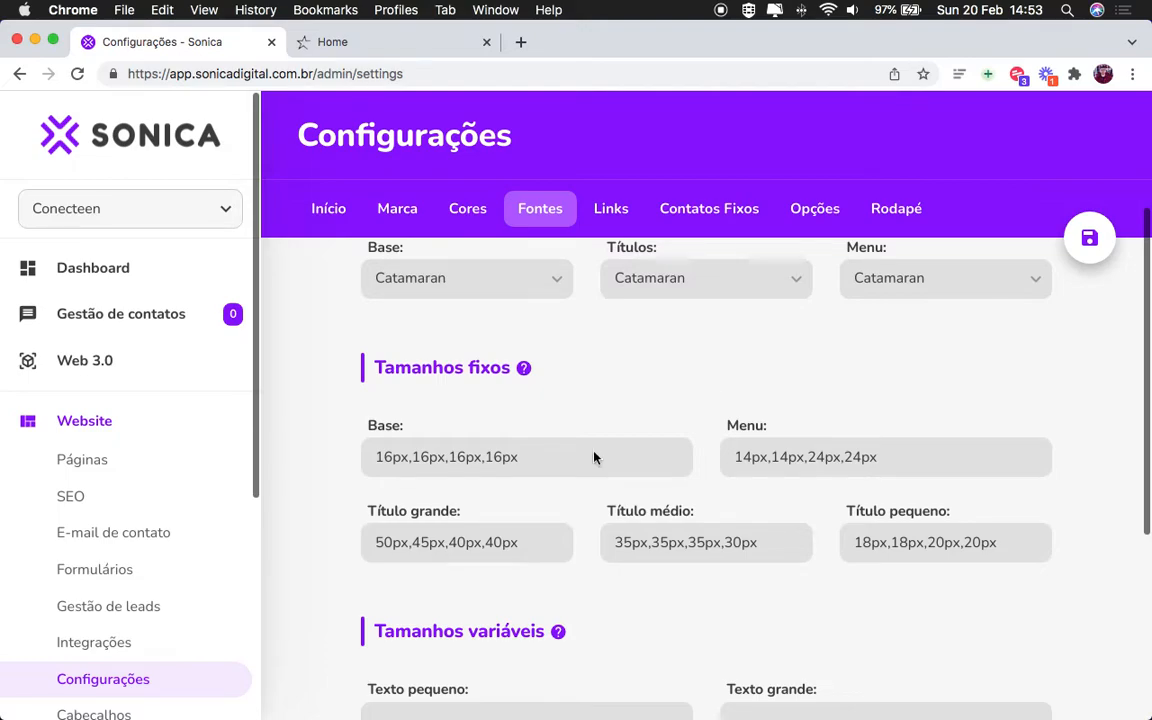
pyautogui.scroll(-3, 825, 583)
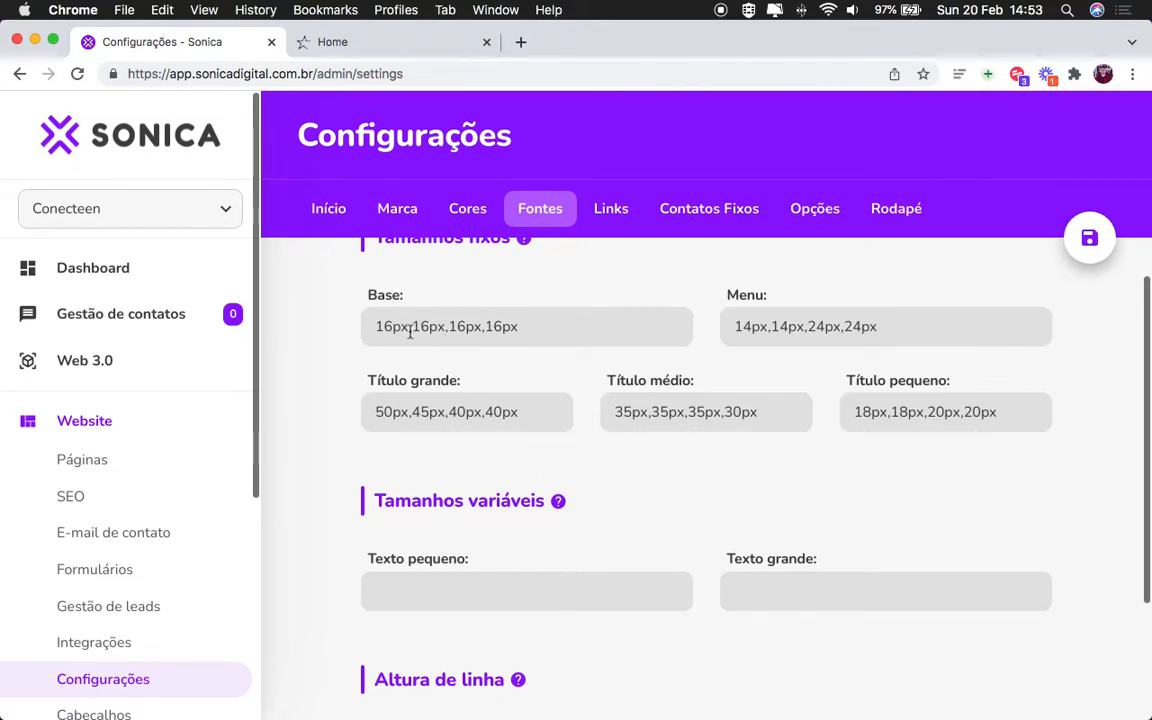
pyautogui.scroll(1, 440, 330)
pyautogui.moveTo(521, 285)
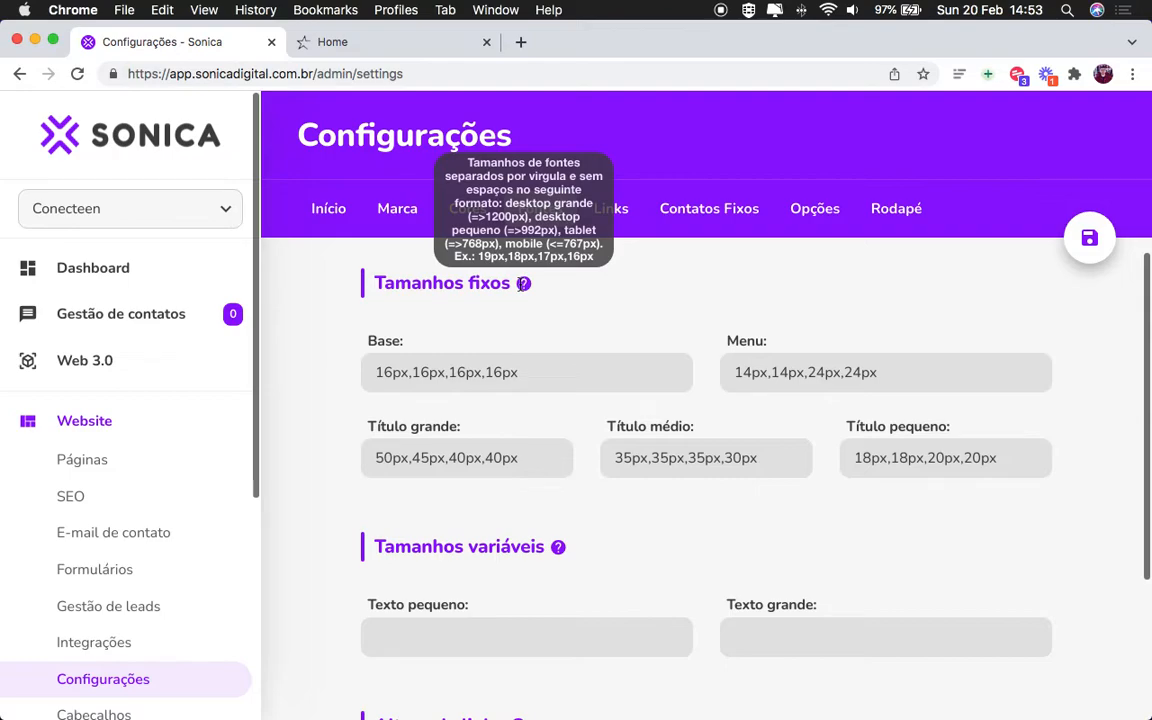
pyautogui.moveTo(406, 373); pyautogui.dragTo(362, 374)
pyautogui.click(409, 373)
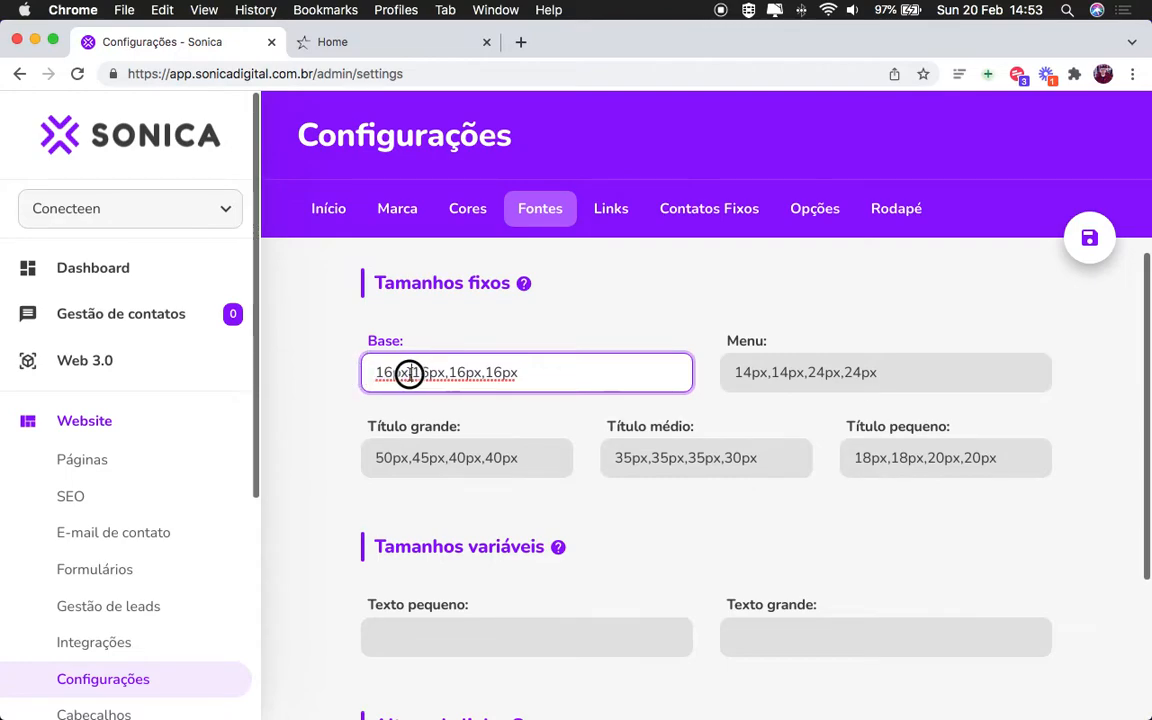
pyautogui.click(460, 305)
pyautogui.moveTo(523, 285)
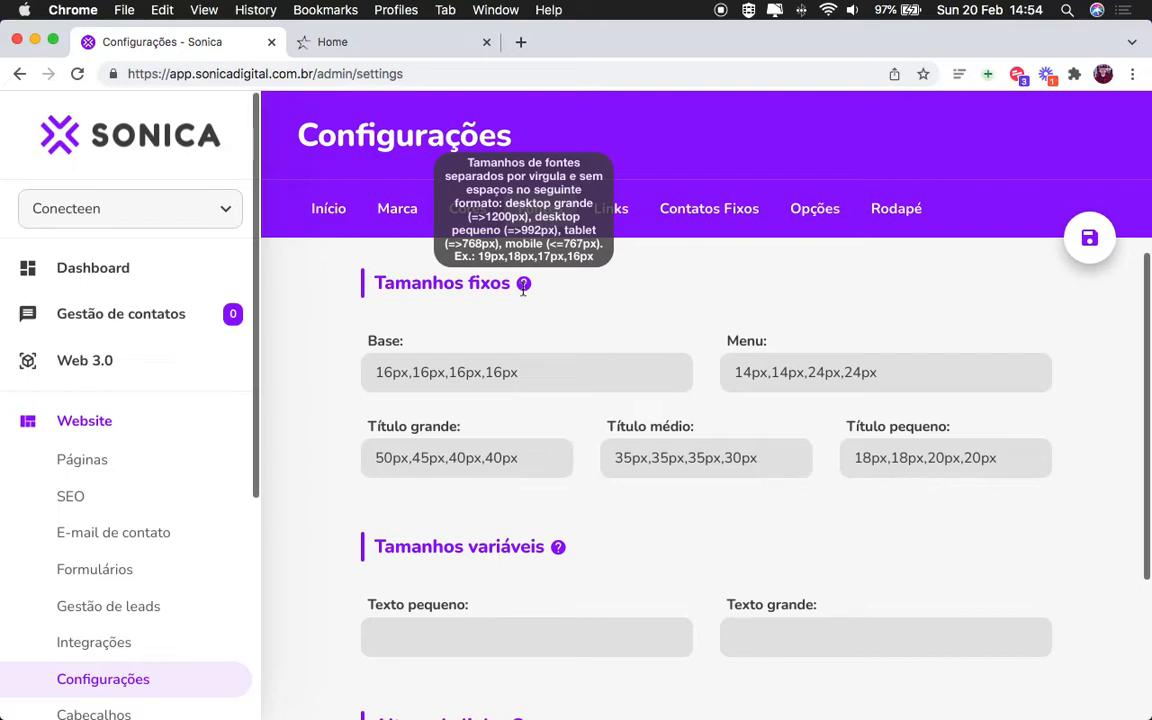
pyautogui.click(453, 372)
pyautogui.doubleClick(455, 372)
pyautogui.click(497, 372)
pyautogui.moveTo(497, 372); pyautogui.dragTo(555, 386)
pyautogui.click(540, 376)
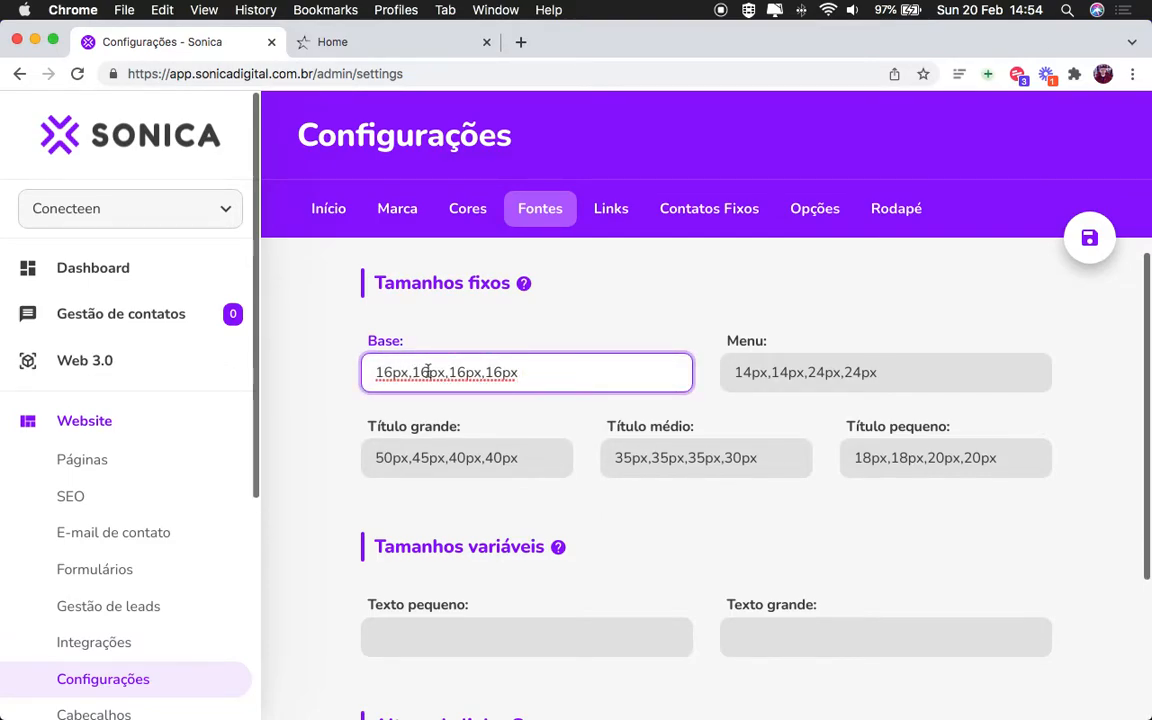
pyautogui.moveTo(377, 372); pyautogui.dragTo(410, 373)
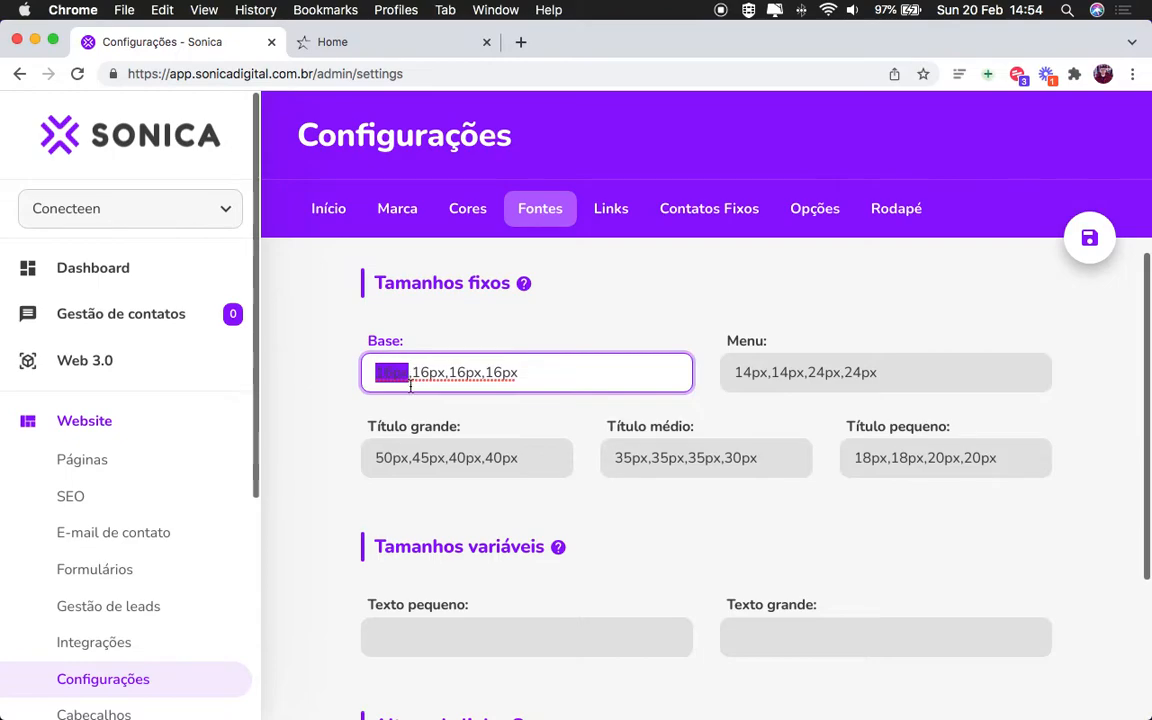
pyautogui.click(436, 408)
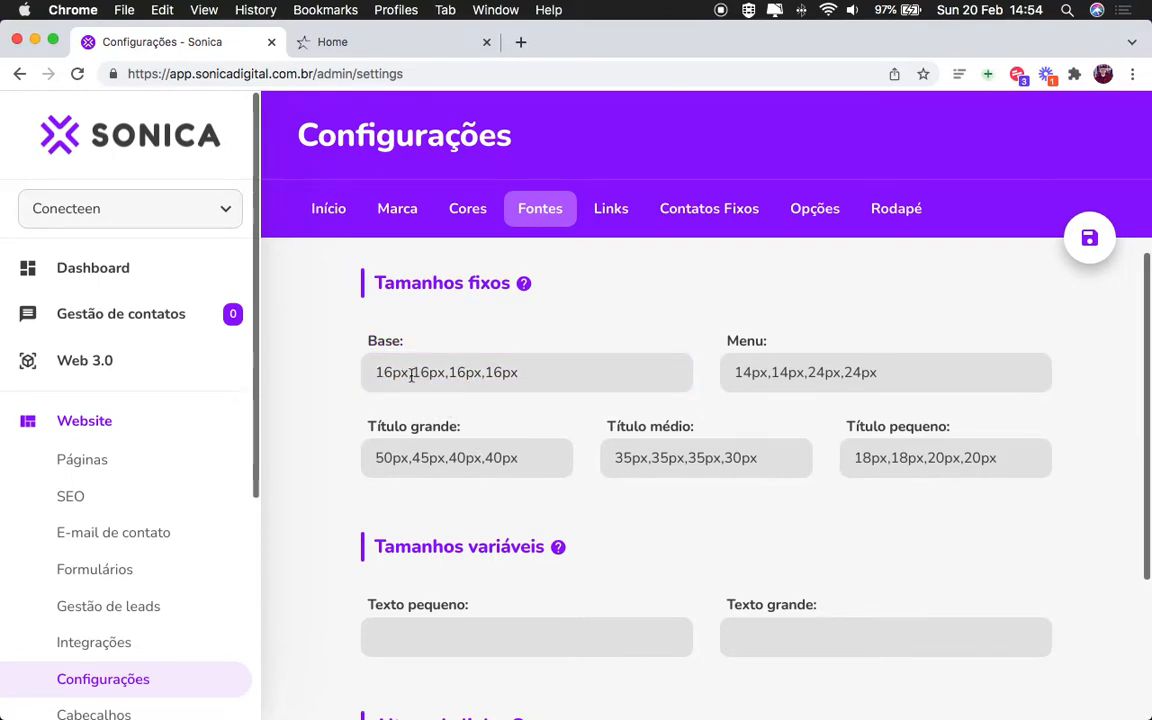
pyautogui.moveTo(408, 375); pyautogui.dragTo(472, 373)
pyautogui.click(450, 374)
pyautogui.click(491, 371)
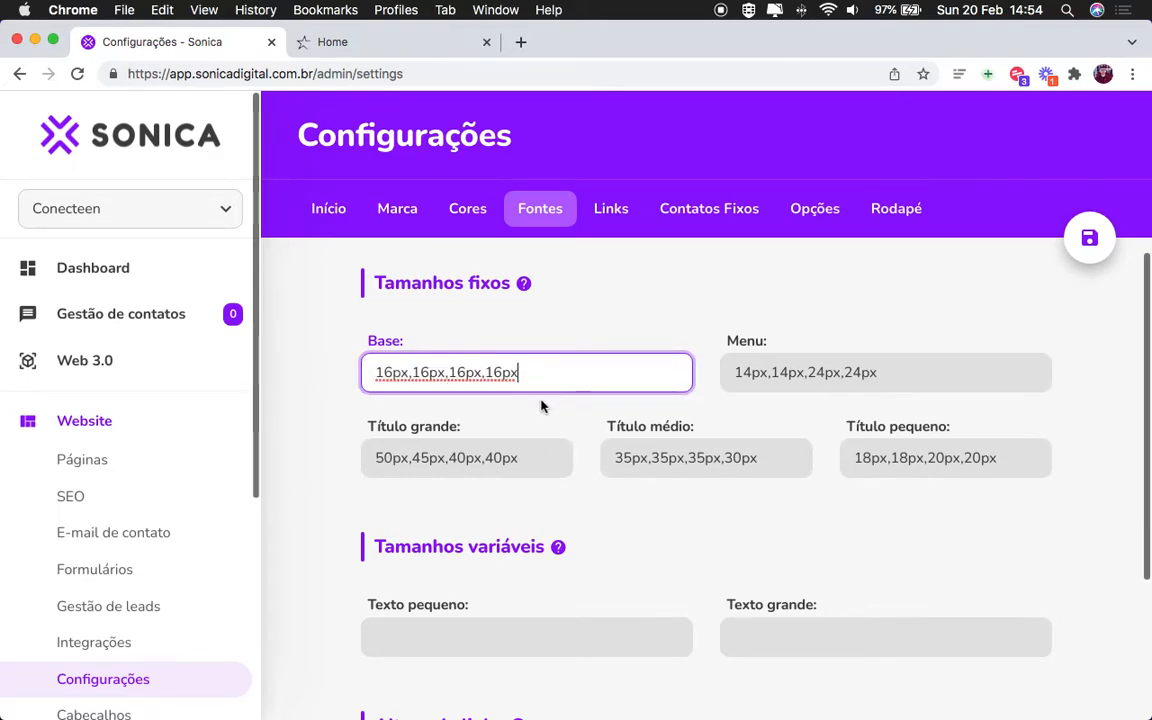
pyautogui.moveTo(556, 375); pyautogui.dragTo(589, 337)
pyautogui.click(580, 337)
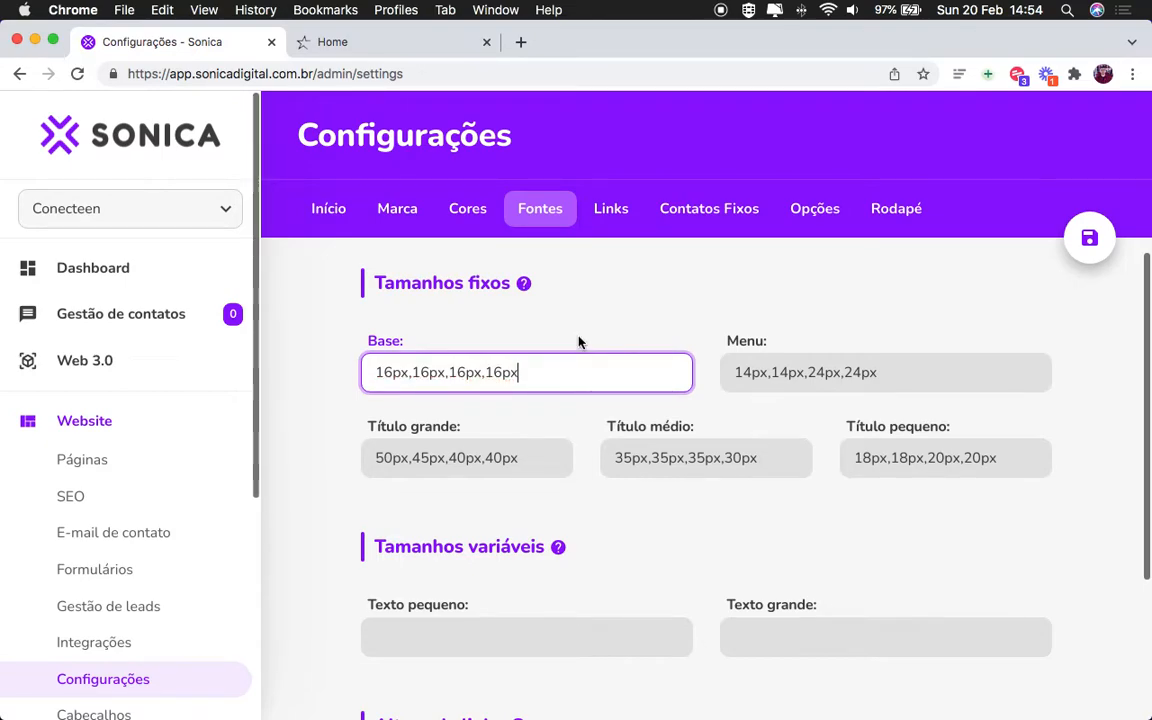
# Step: Examine the desktop and mobile values in the fixed menu font sizes, checking the published Conecteen homepage
pyautogui.doubleClick(768, 372)
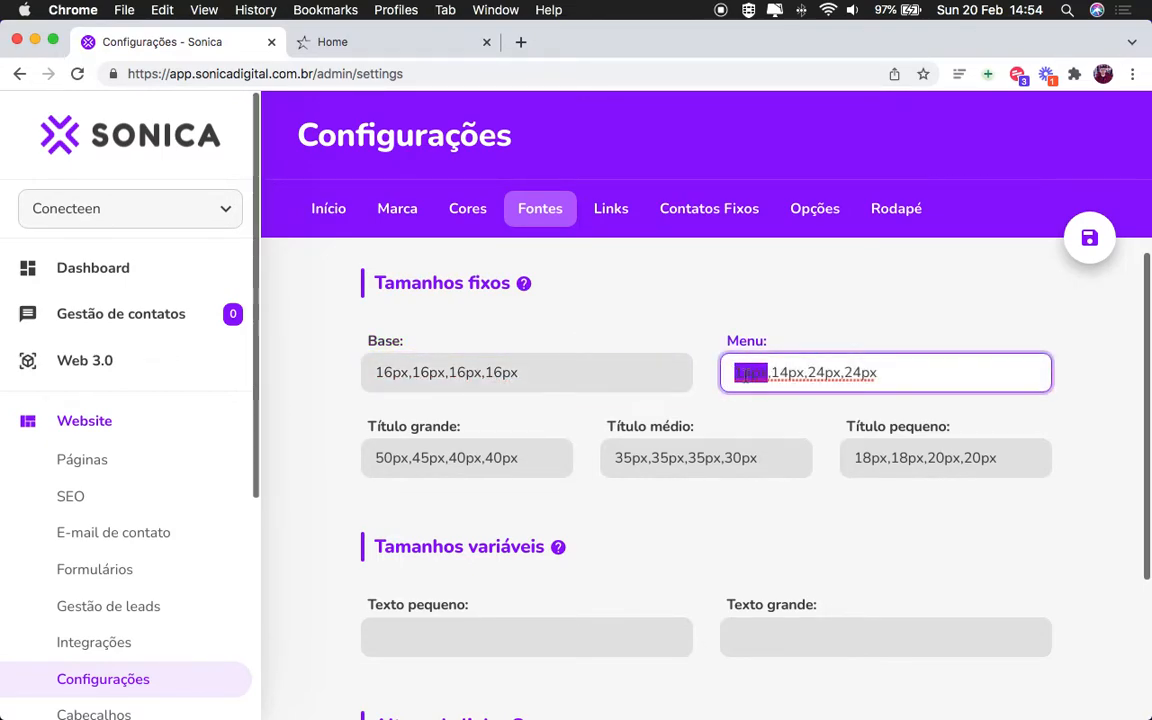
pyautogui.click(343, 42)
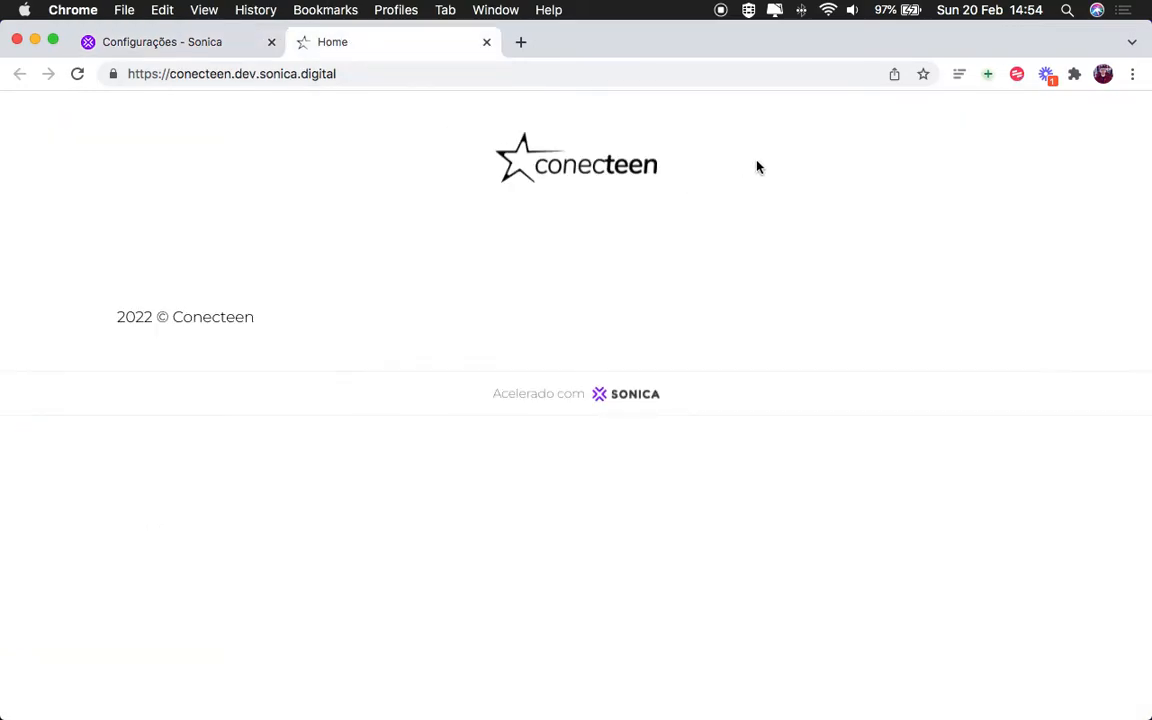
pyautogui.click(195, 44)
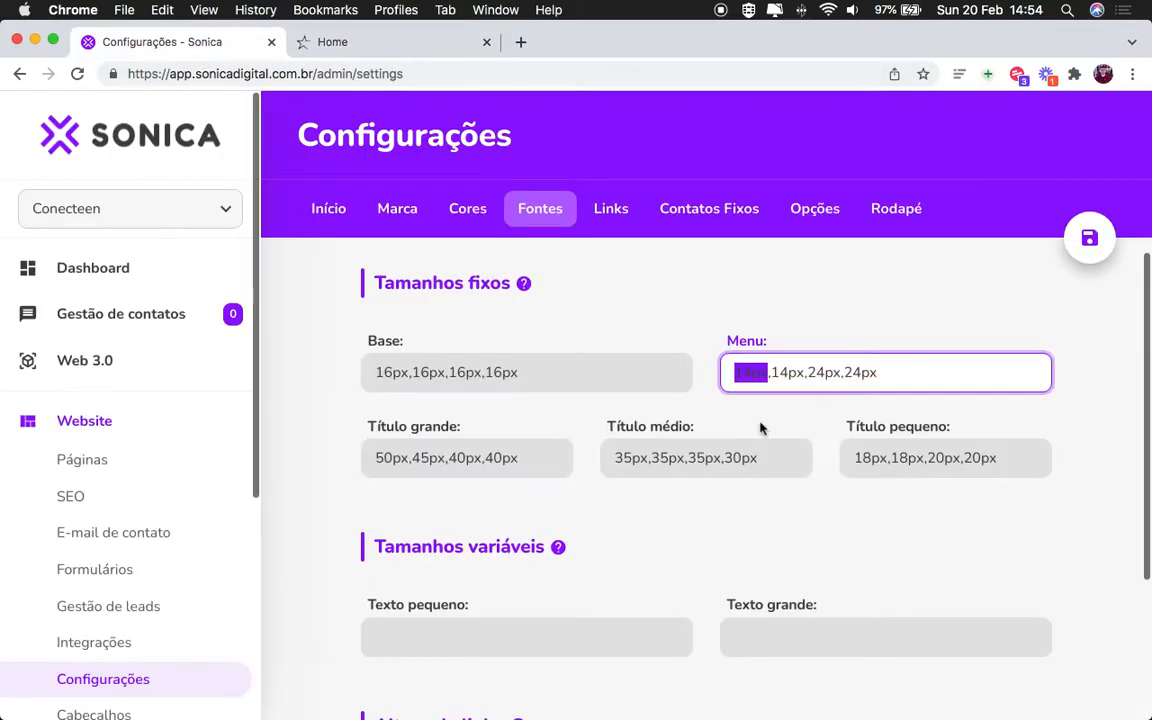
pyautogui.keyDown('shift'); pyautogui.click(806, 372); pyautogui.keyUp('shift')
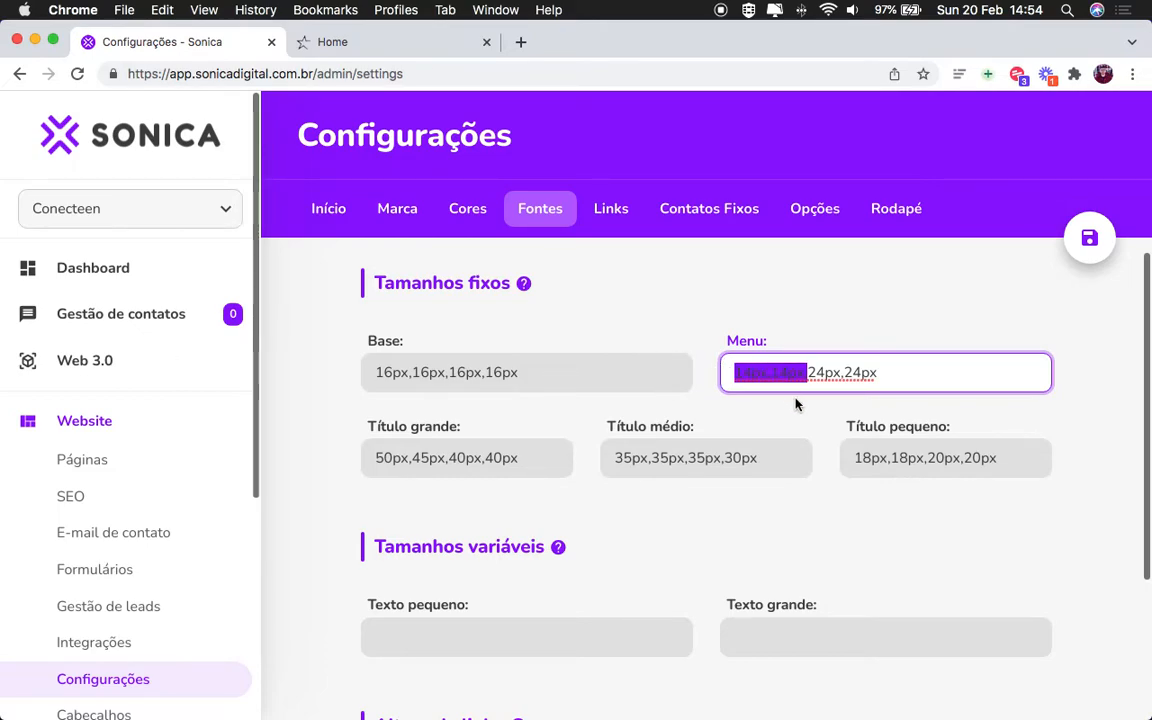
pyautogui.click(797, 404)
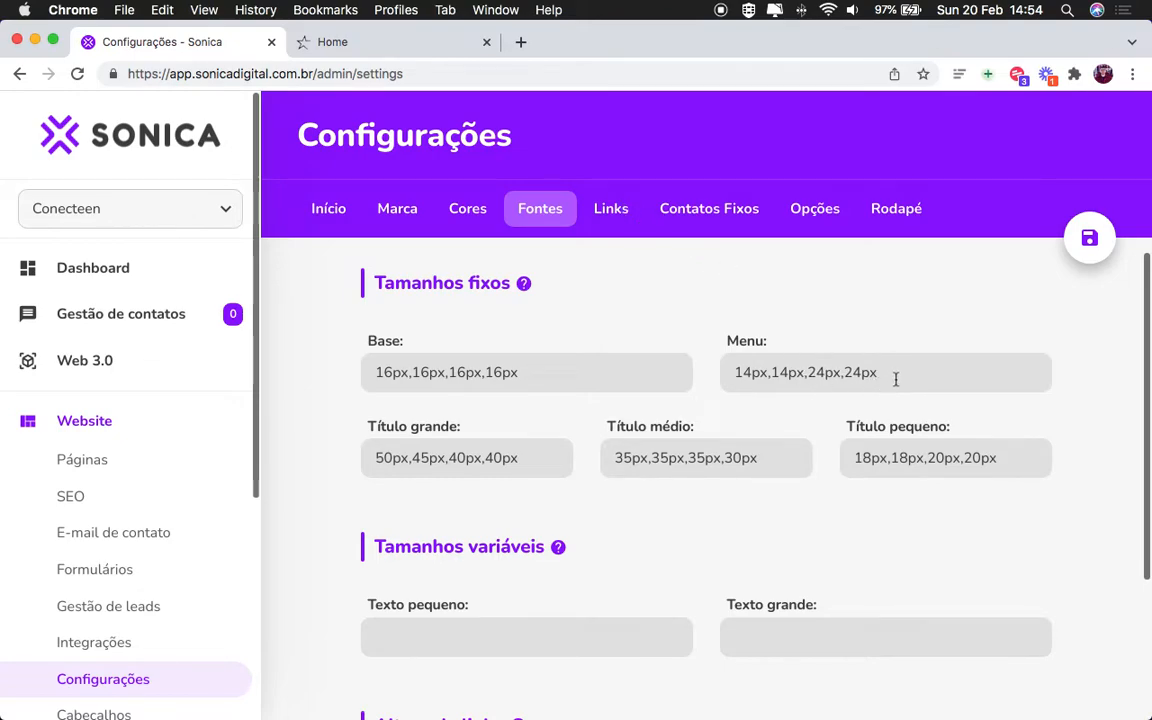
pyautogui.moveTo(896, 378); pyautogui.dragTo(806, 375)
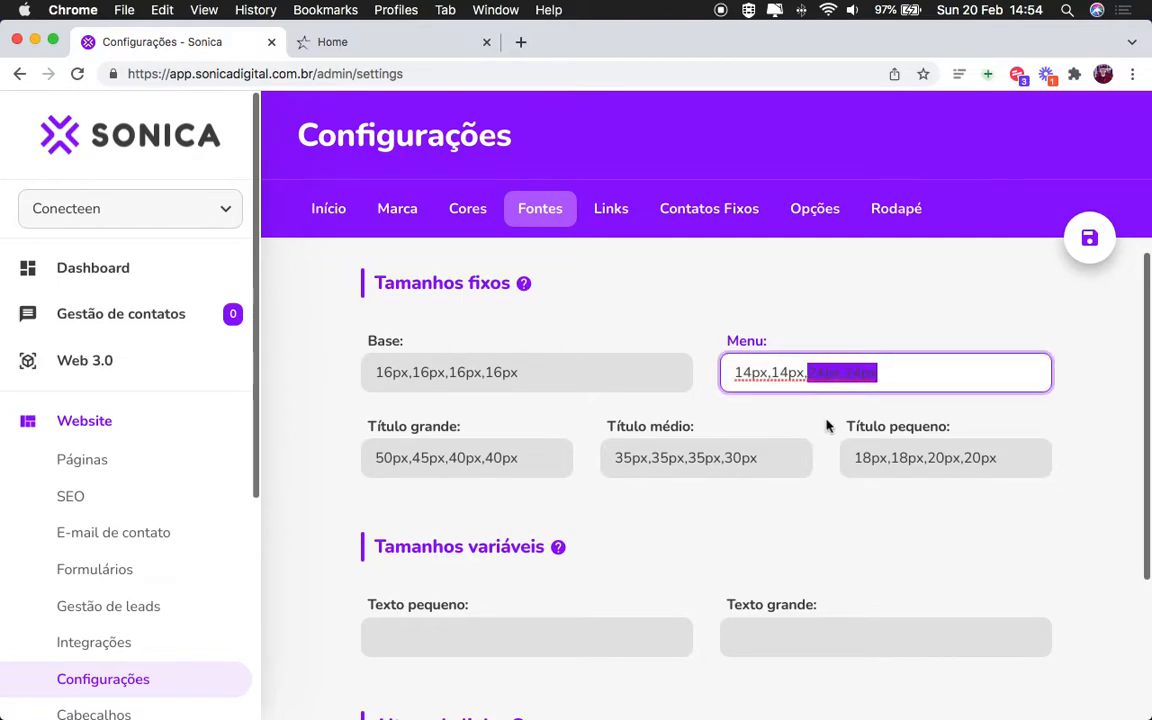
pyautogui.click(829, 425)
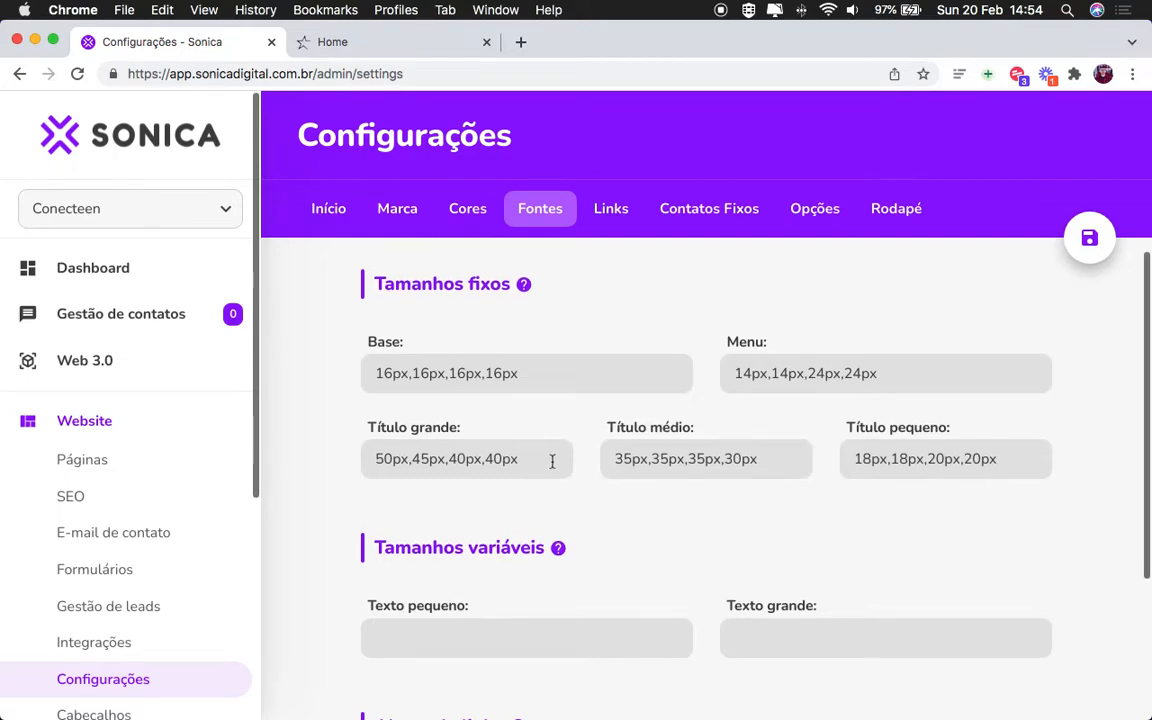
# Step: Set the variable text sizes to 70% for small text and 130% for large text
pyautogui.scroll(1, 551, 463)
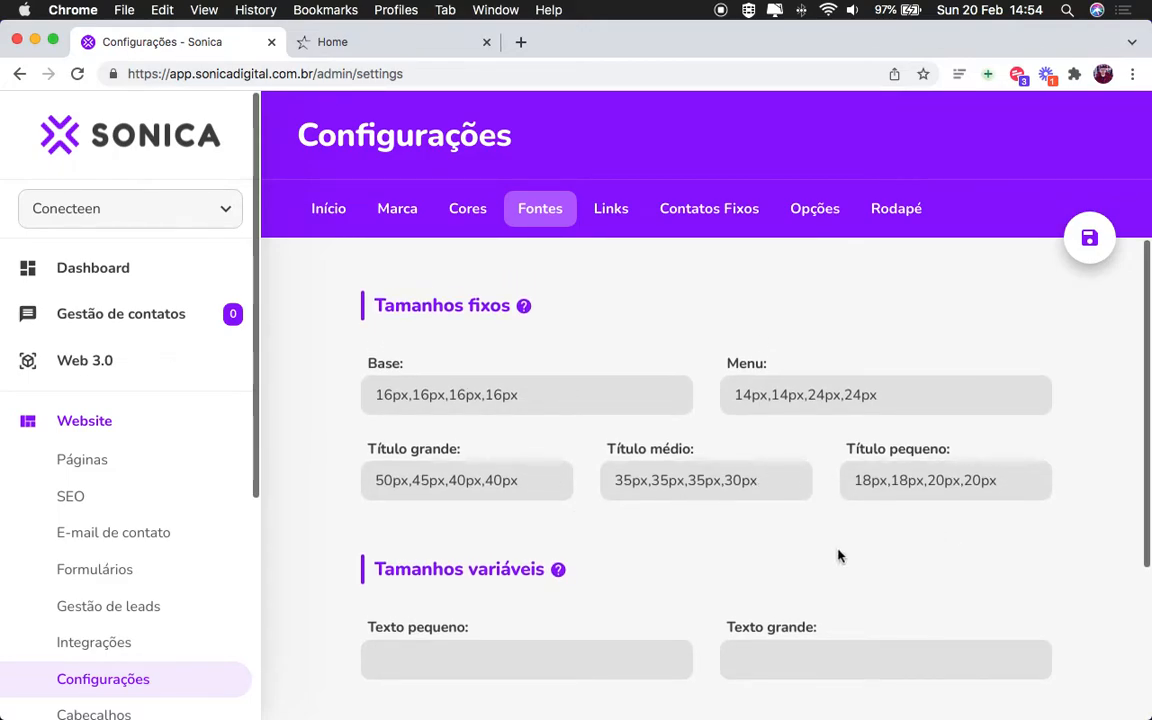
pyautogui.scroll(-3, 555, 580)
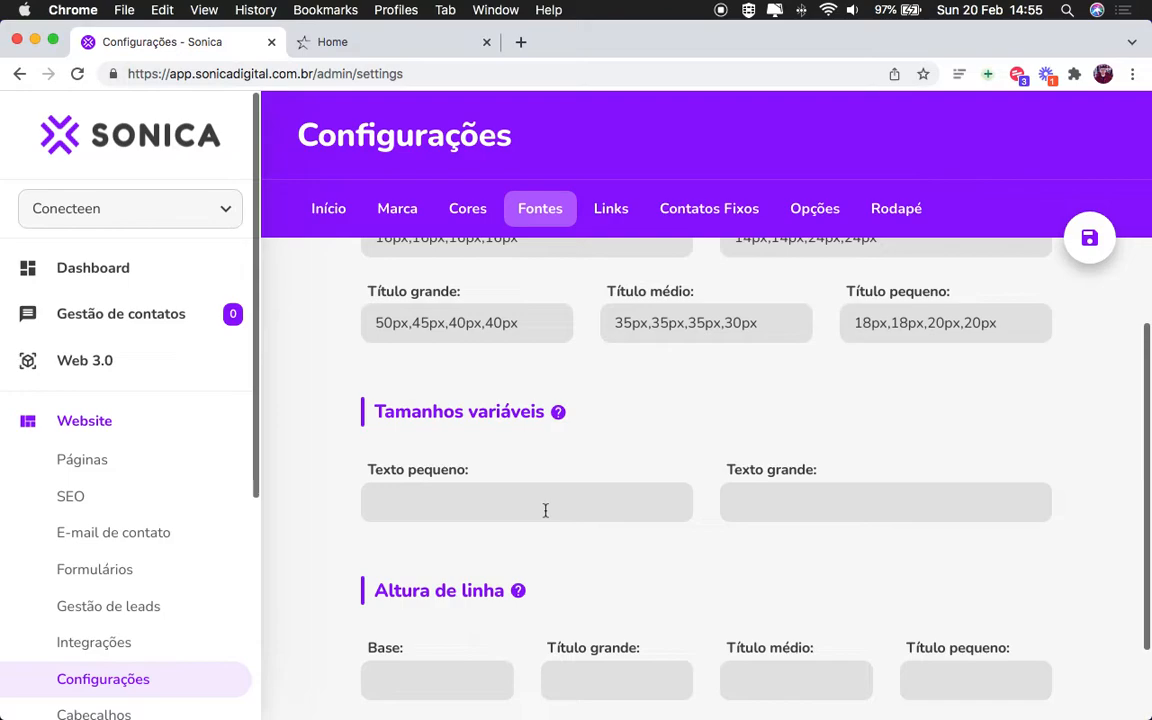
pyautogui.scroll(4, 578, 450)
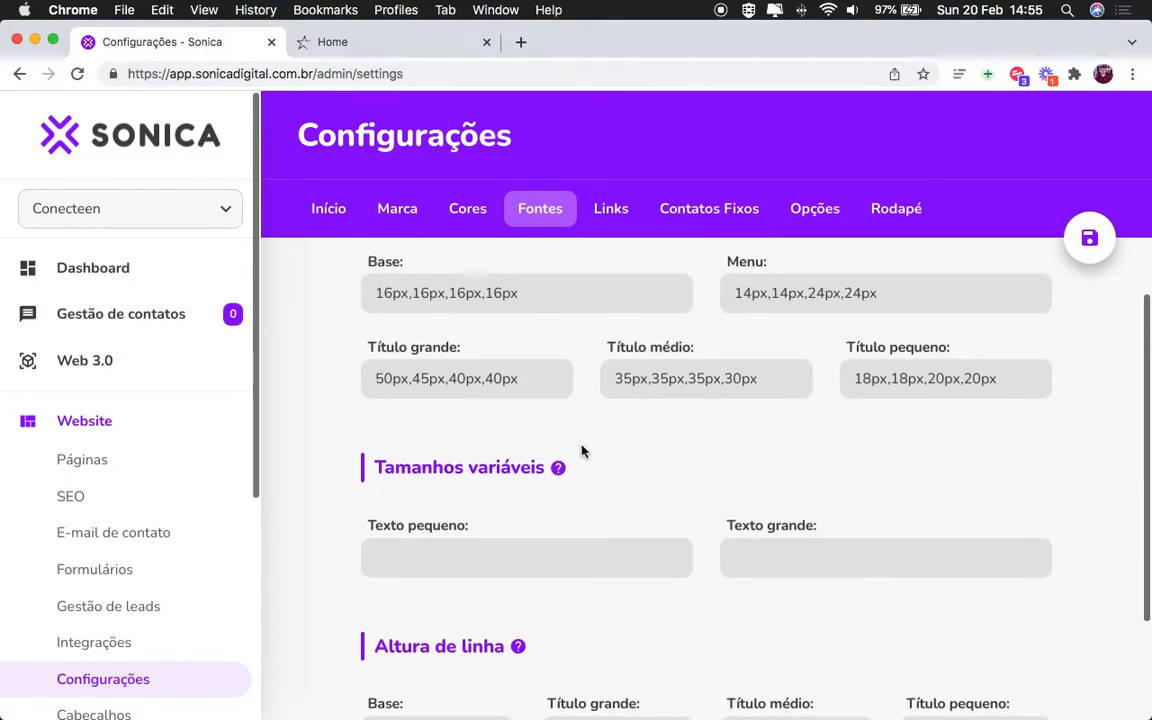
pyautogui.scroll(-1, 578, 432)
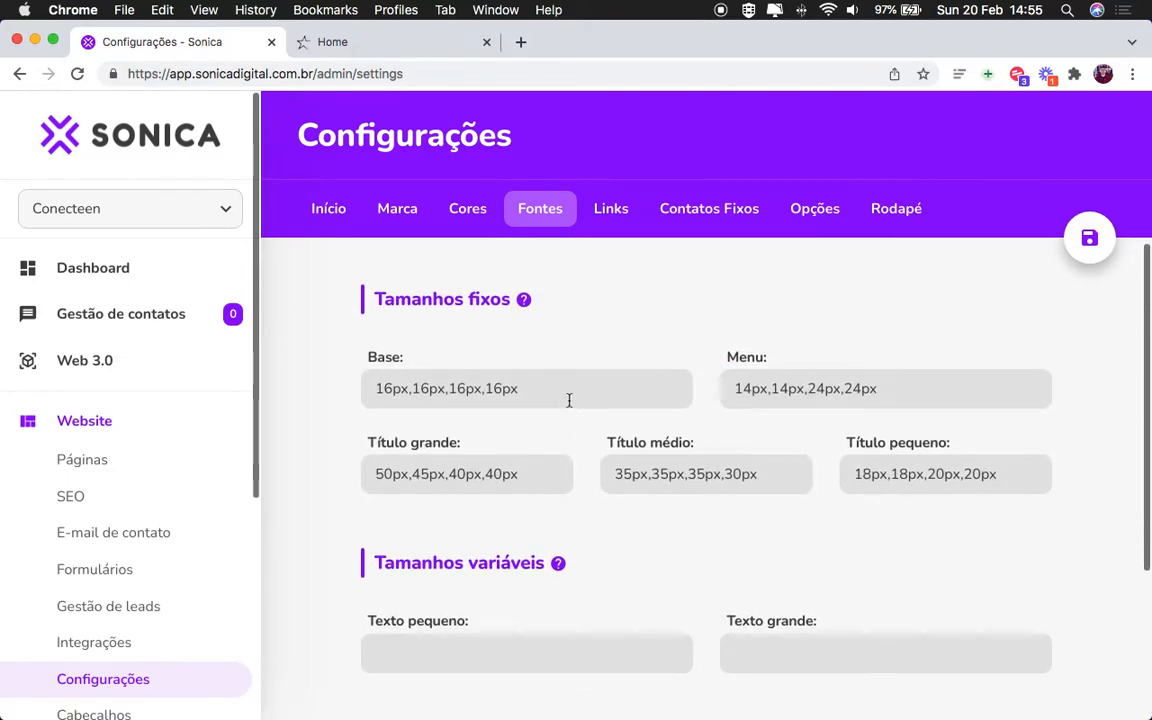
pyautogui.moveTo(569, 400); pyautogui.dragTo(326, 398)
pyautogui.scroll(-2, 301, 501)
pyautogui.click(416, 541)
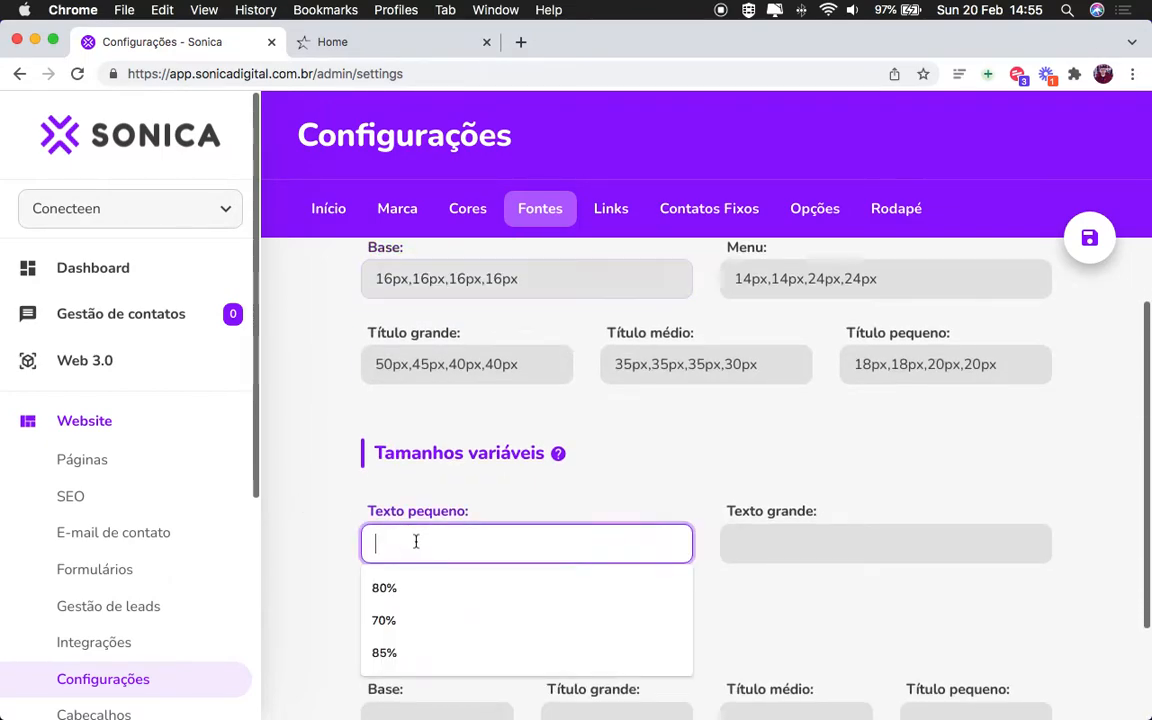
pyautogui.click(404, 623)
pyautogui.click(853, 545)
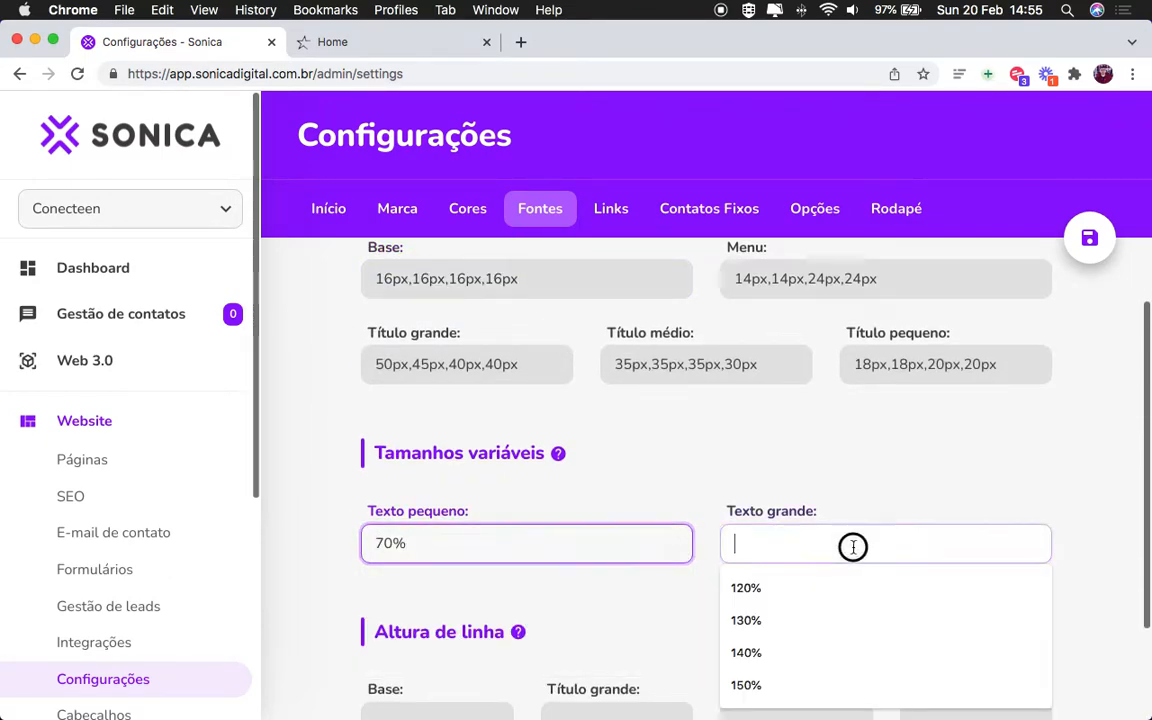
pyautogui.scroll(-1, 779, 573)
pyautogui.click(771, 553)
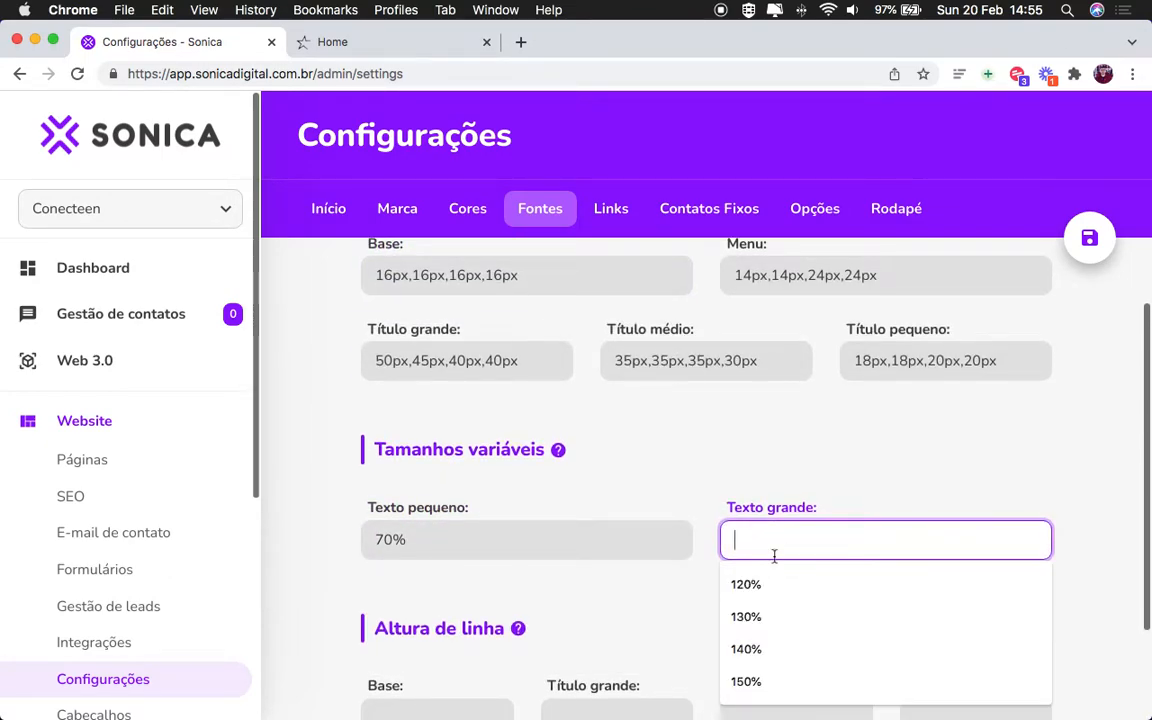
pyautogui.click(768, 616)
pyautogui.moveTo(427, 543); pyautogui.dragTo(370, 541)
pyautogui.scroll(1, 420, 305)
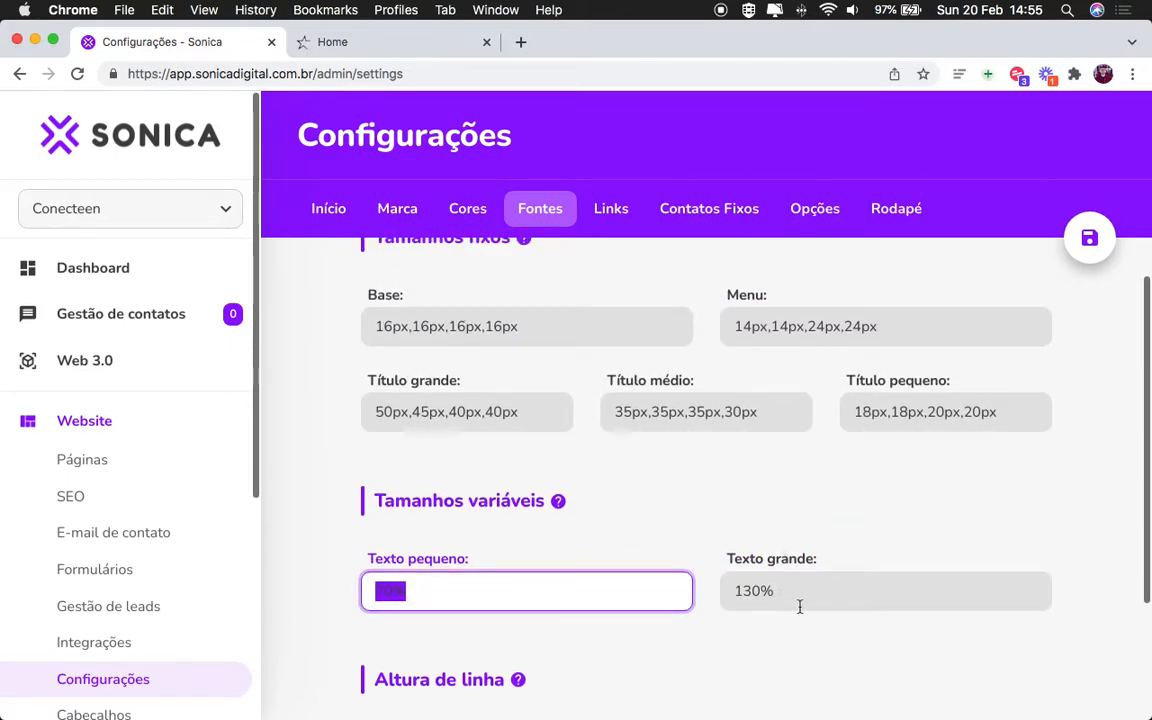
pyautogui.press('Tab')
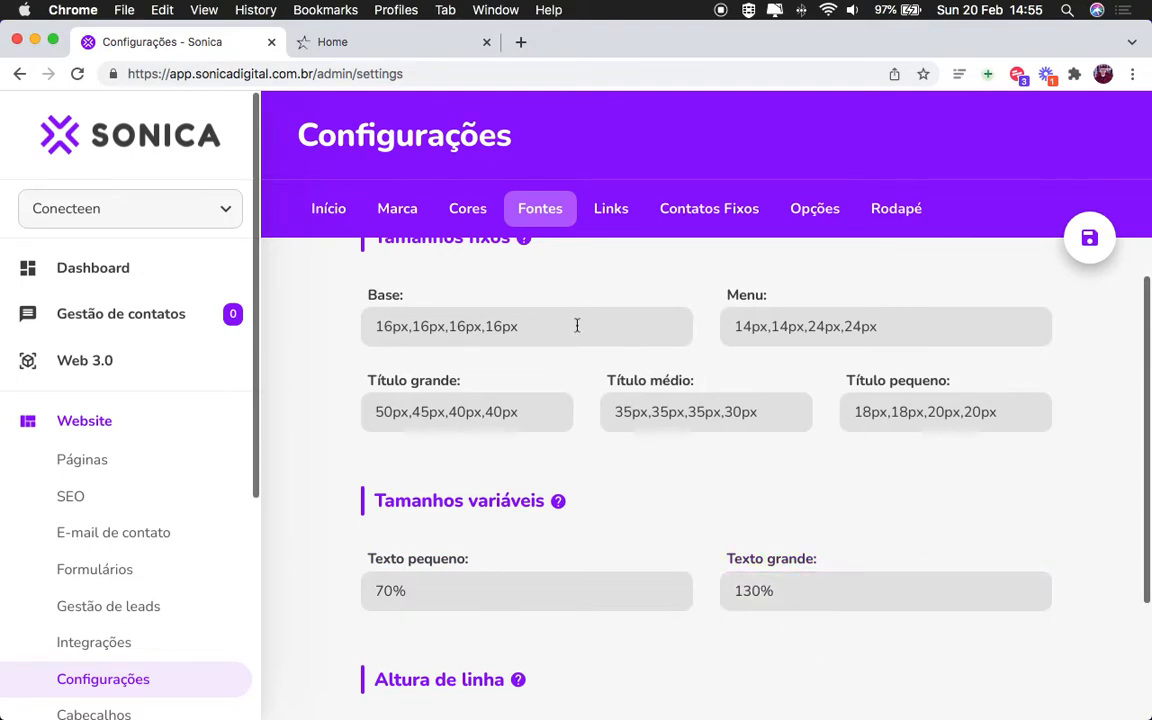
pyautogui.moveTo(576, 327); pyautogui.dragTo(368, 382)
pyautogui.click(336, 454)
# Step: Set the base line height to 1.3em
pyautogui.scroll(-5, 362, 510)
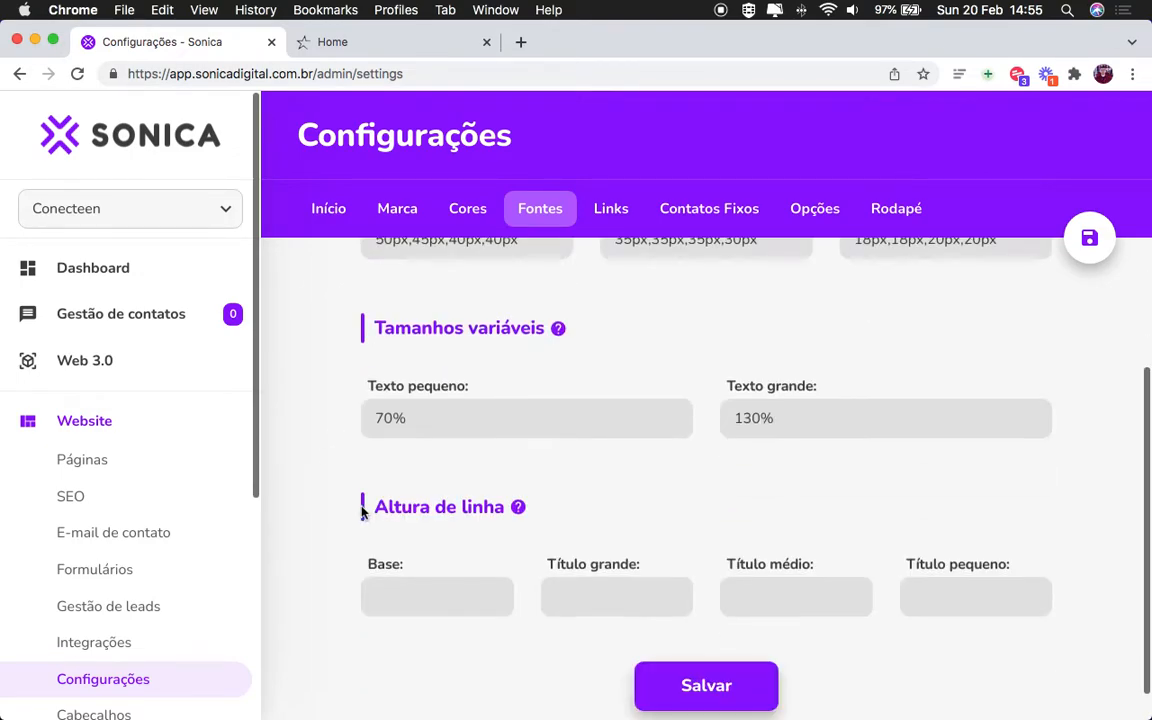
pyautogui.click(416, 550)
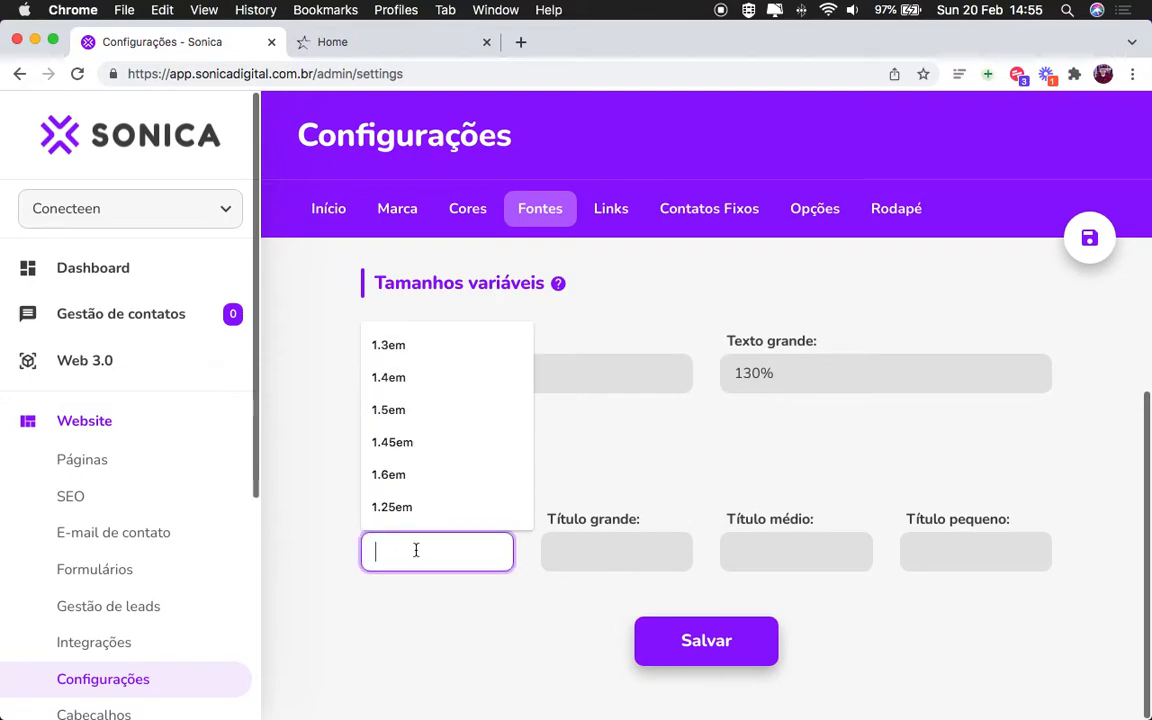
pyautogui.click(429, 342)
pyautogui.moveTo(398, 557); pyautogui.dragTo(420, 641)
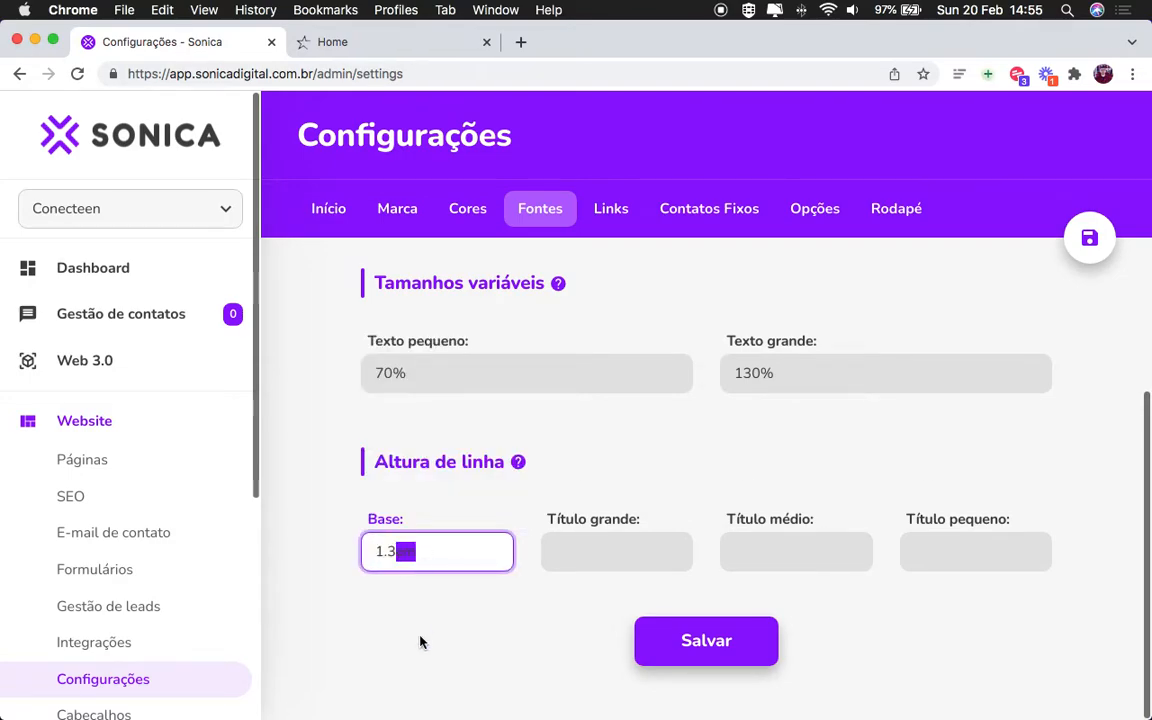
pyautogui.press('Return')
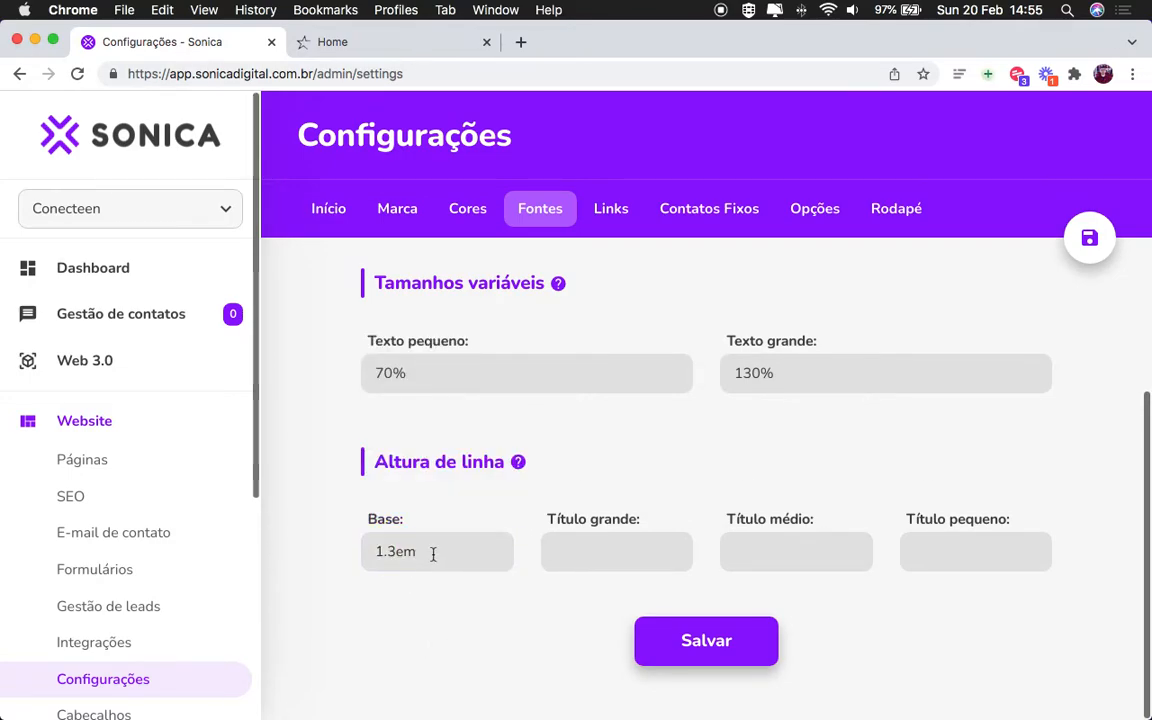
# Step: Set the title line heights to 1em for large, 1em for medium and 1.1em for small
pyautogui.click(609, 555)
pyautogui.click(607, 352)
pyautogui.click(775, 537)
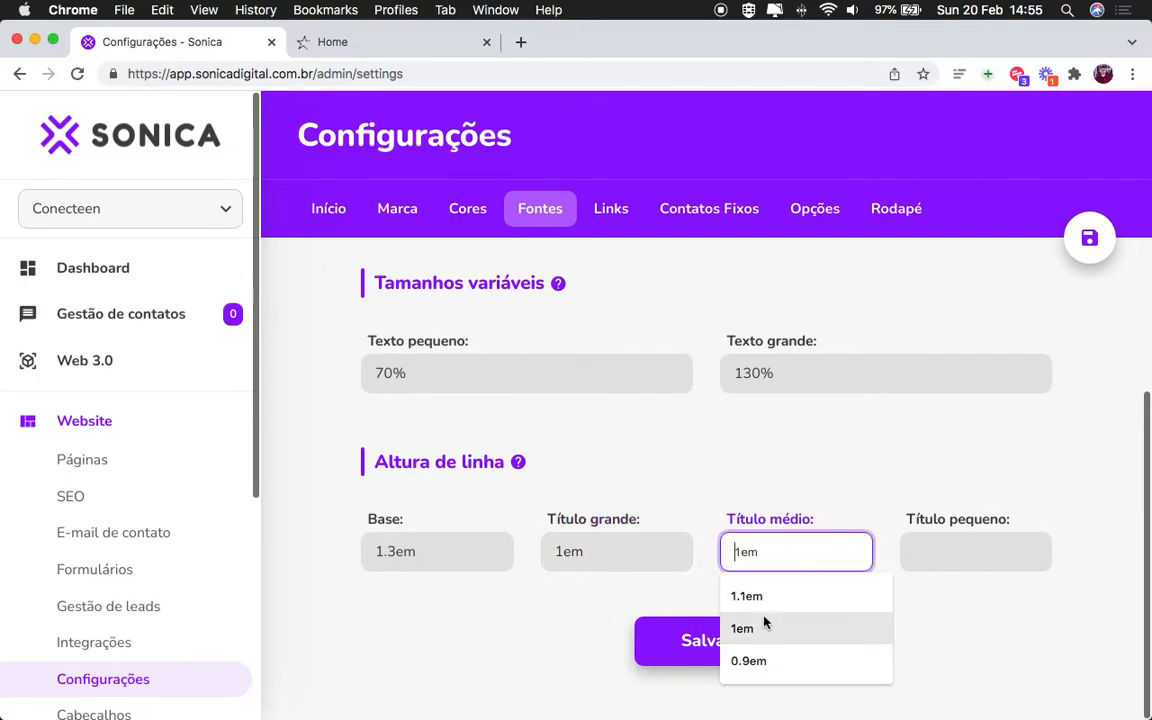
pyautogui.click(764, 625)
pyautogui.click(1018, 558)
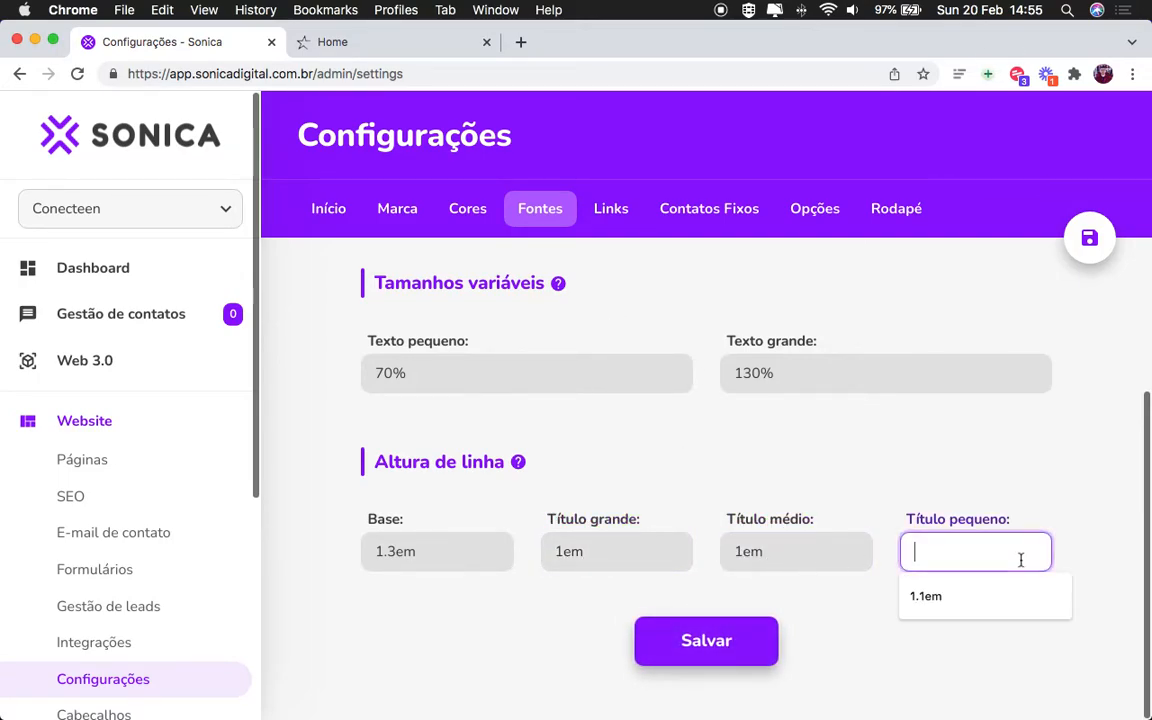
pyautogui.click(980, 599)
# Step: Change the medium title line height to 1.1em
pyautogui.click(832, 564)
pyautogui.press('BackSpace')
pyautogui.press('BackSpace')
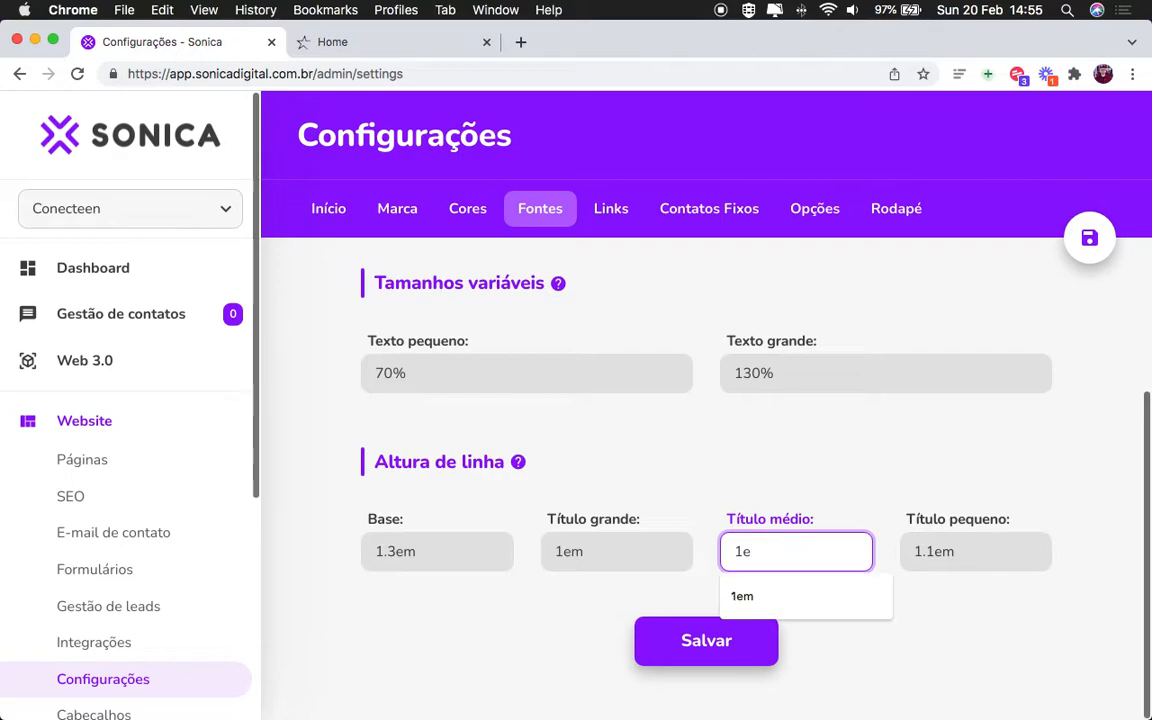
pyautogui.click(794, 604)
pyautogui.click(903, 626)
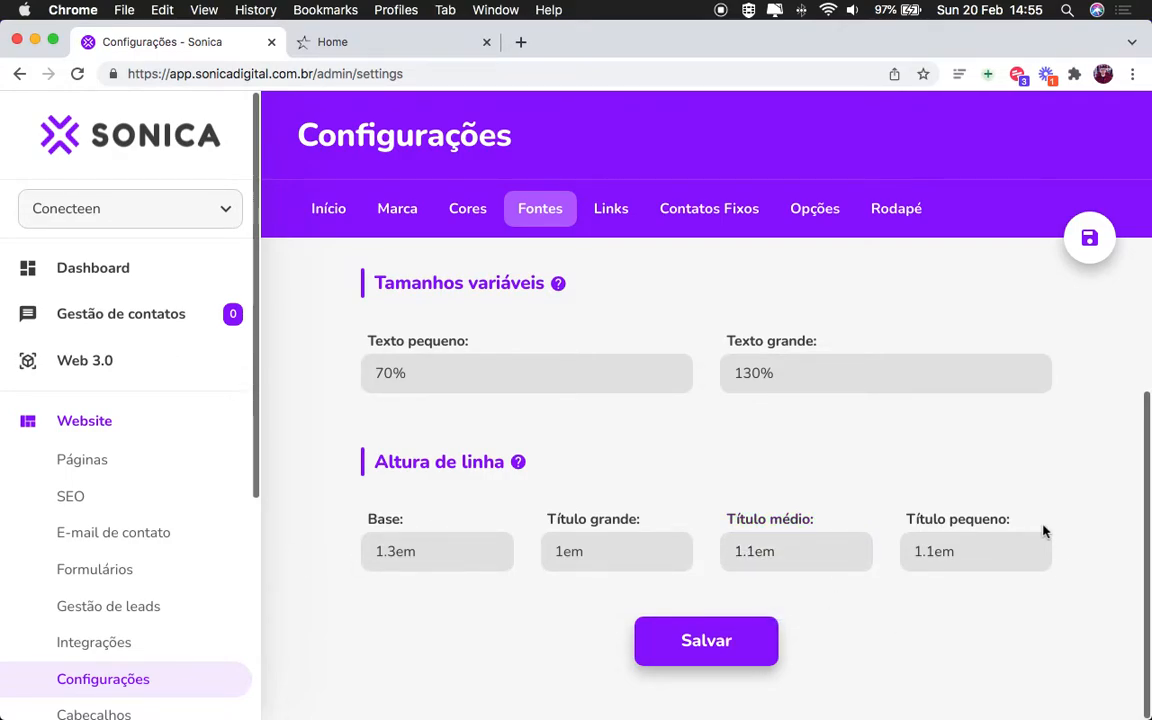
pyautogui.scroll(5, 1041, 530)
pyautogui.scroll(1, 1041, 530)
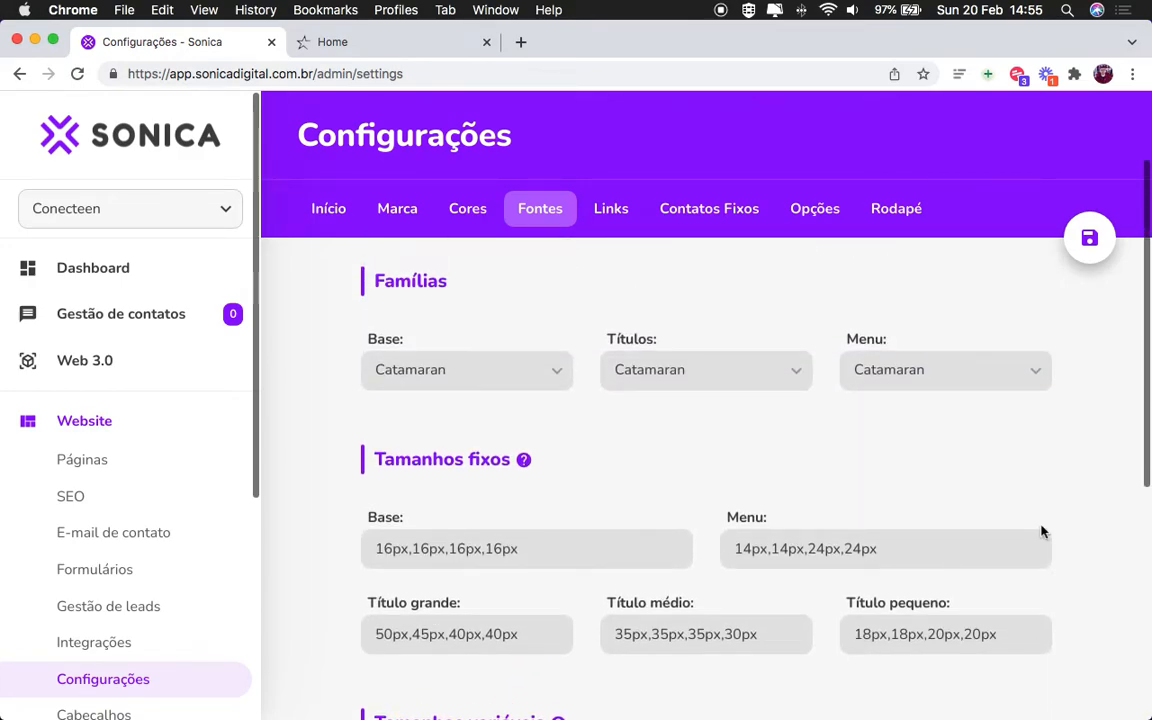
# Step: Review the font families, sizes and line heights, and save the website settings
pyautogui.scroll(-5, 1041, 532)
pyautogui.scroll(1, 1041, 510)
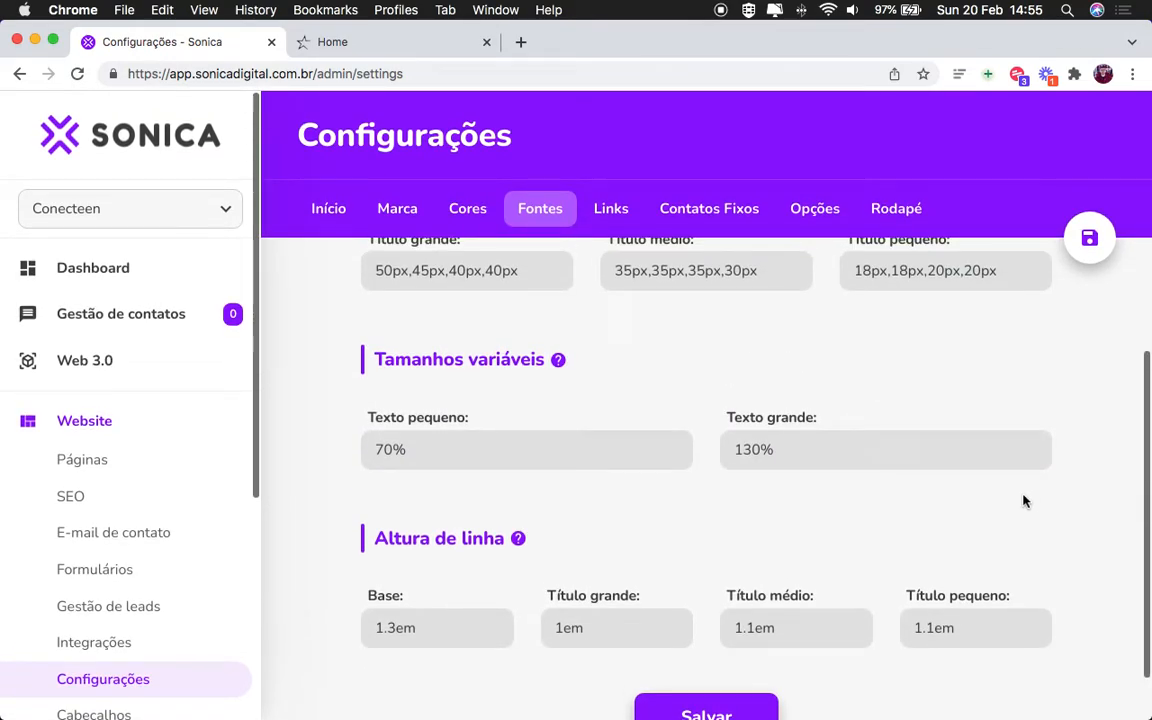
pyautogui.scroll(2, 695, 415)
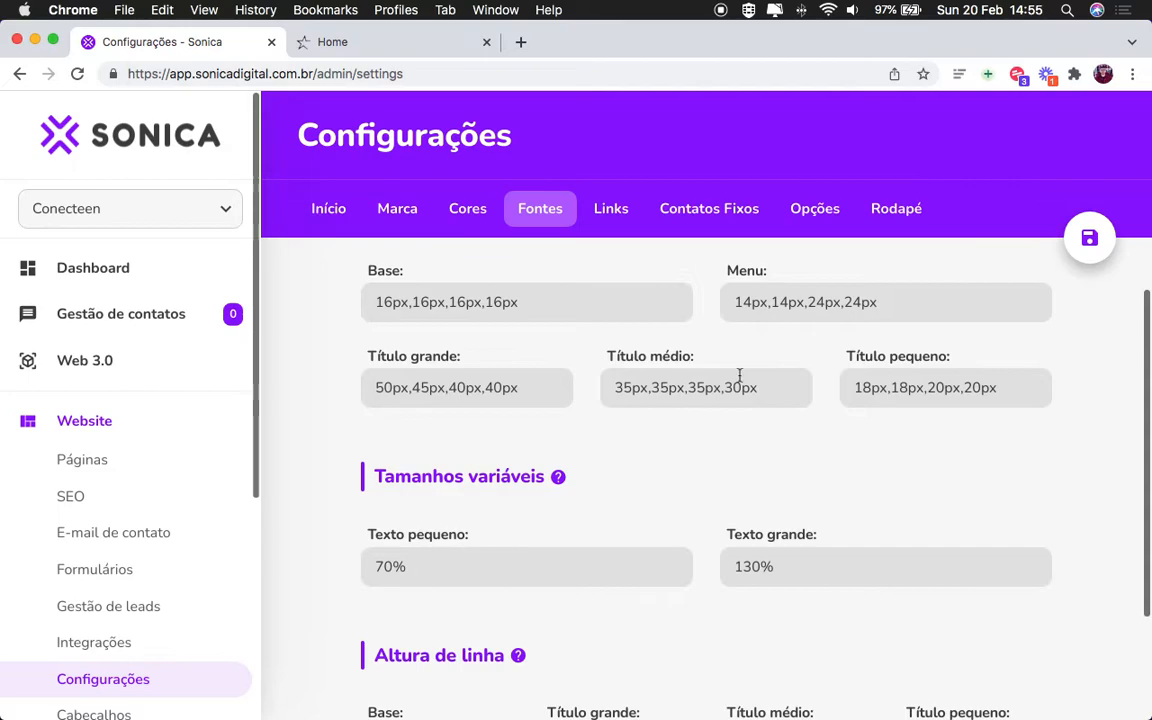
pyautogui.scroll(2, 668, 514)
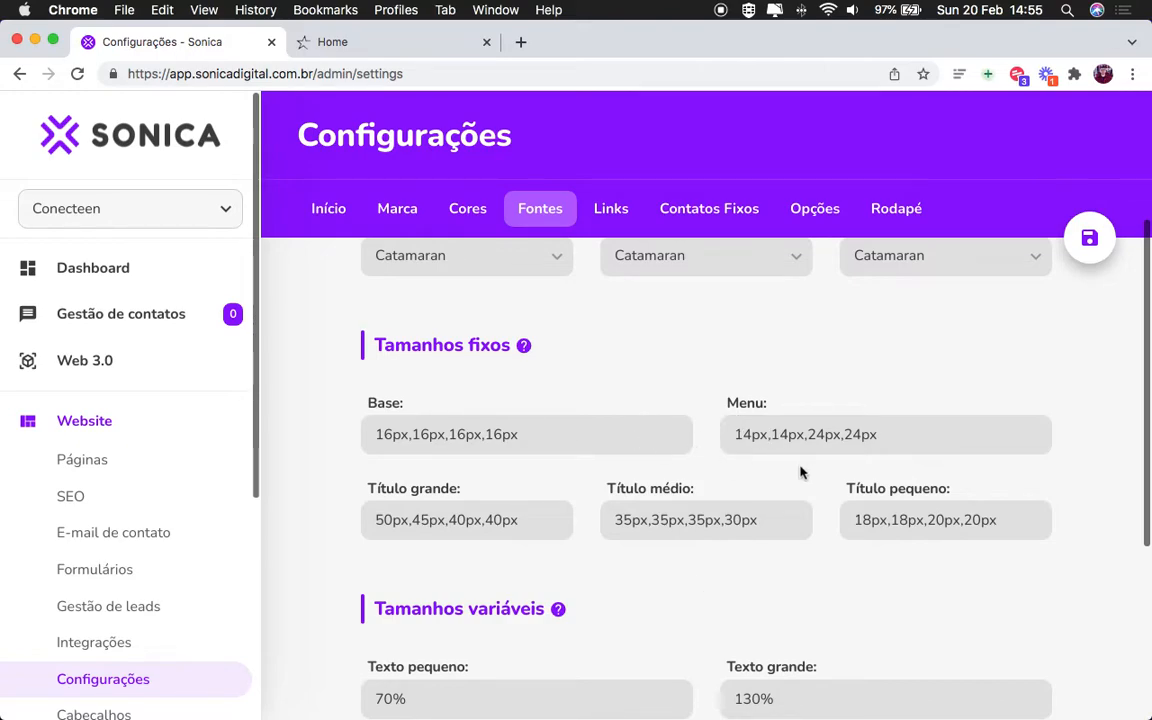
pyautogui.click(150, 695)
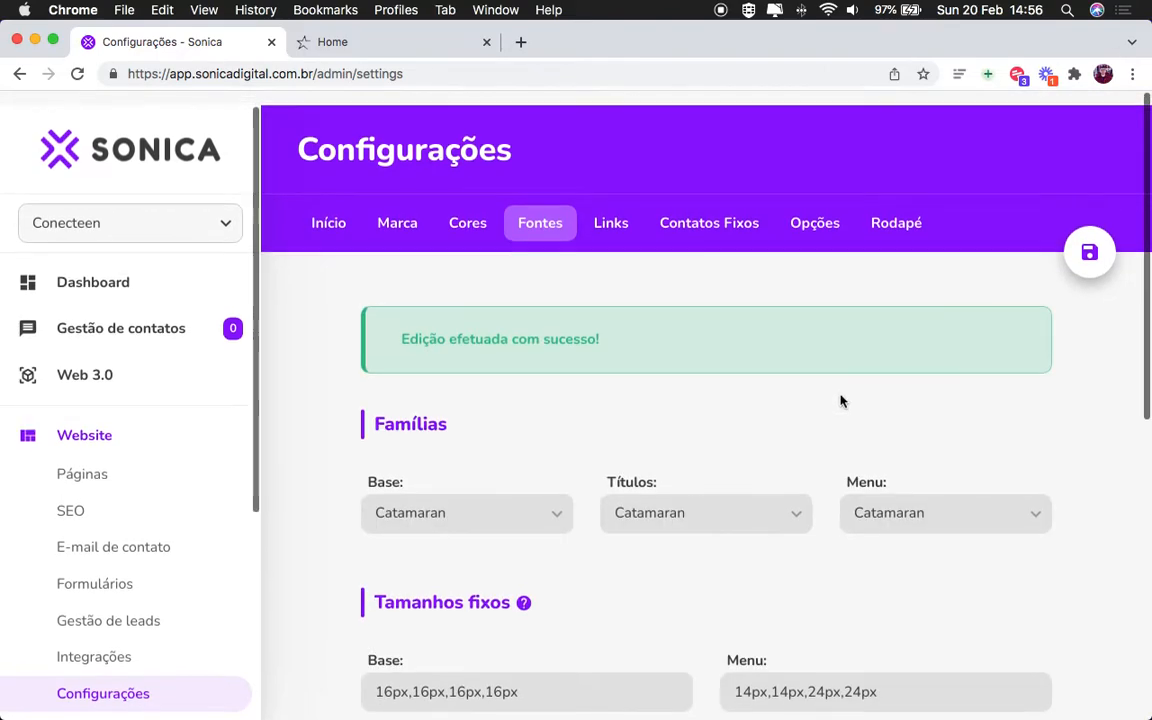
pyautogui.scroll(-1, 840, 401)
pyautogui.click(1078, 245)
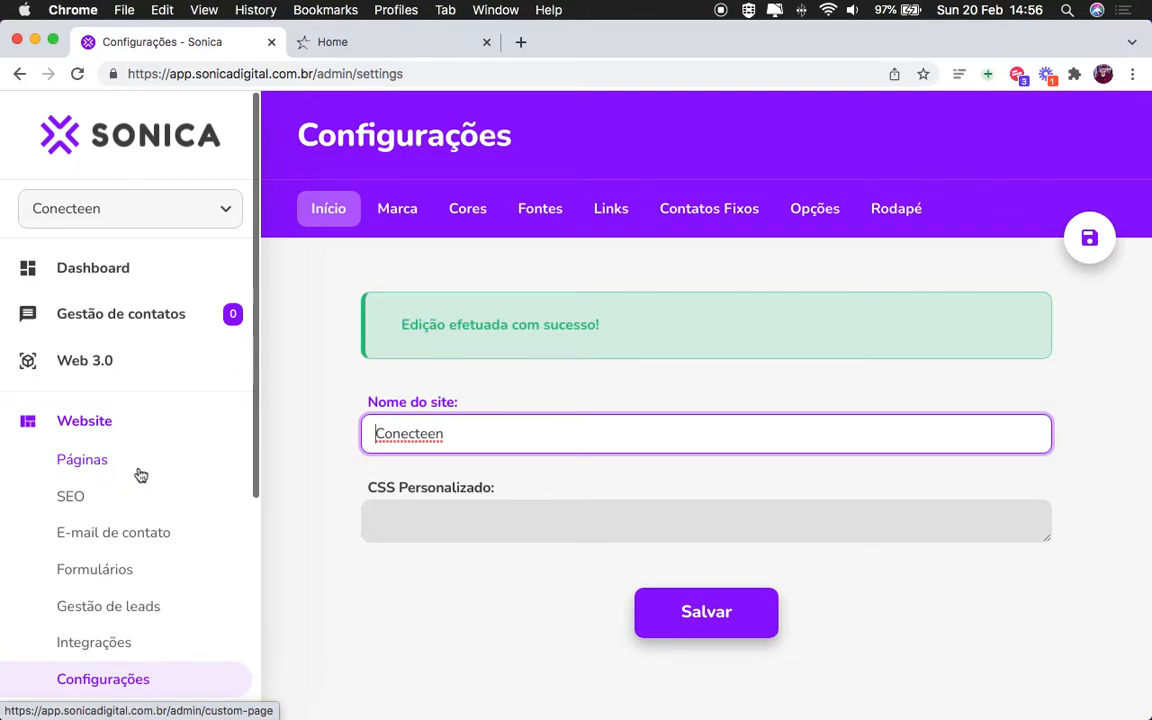
# Step: Reload the Conecteen website's Home page to check the saved settings, and return to the Sonica settings
pyautogui.click(350, 43)
pyautogui.click(77, 74)
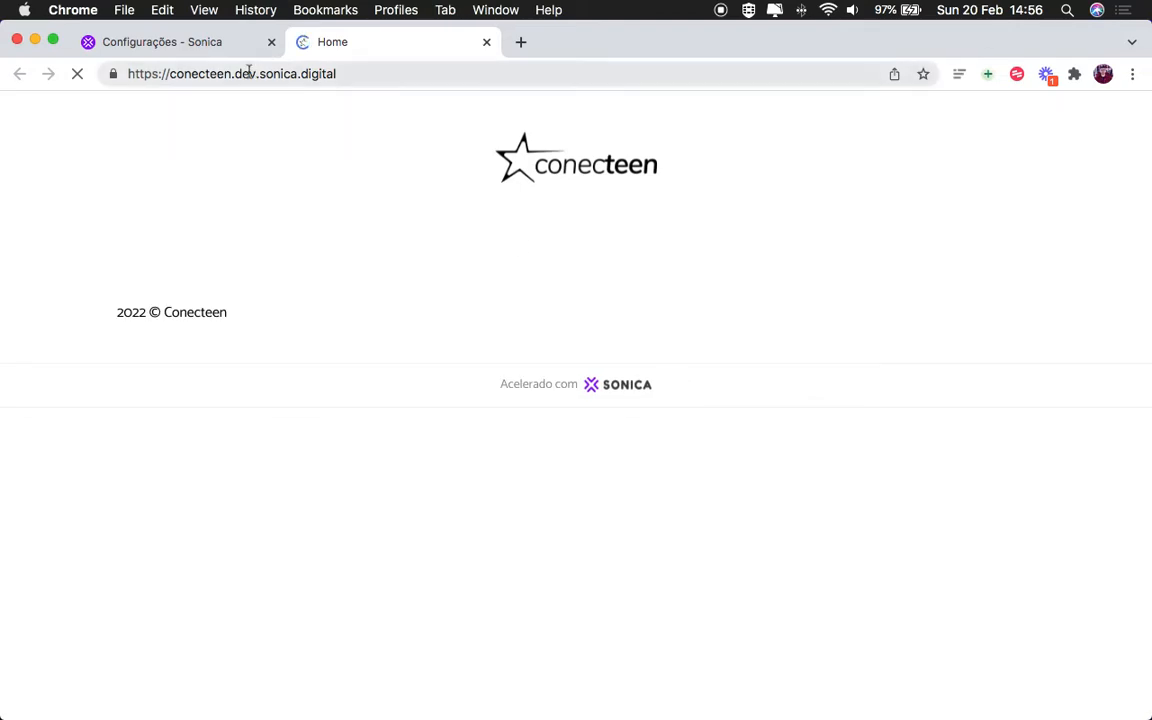
pyautogui.click(226, 44)
# Step: Look through the Links, Contatos Fixos, Opções and Rodapé settings
pyautogui.click(628, 222)
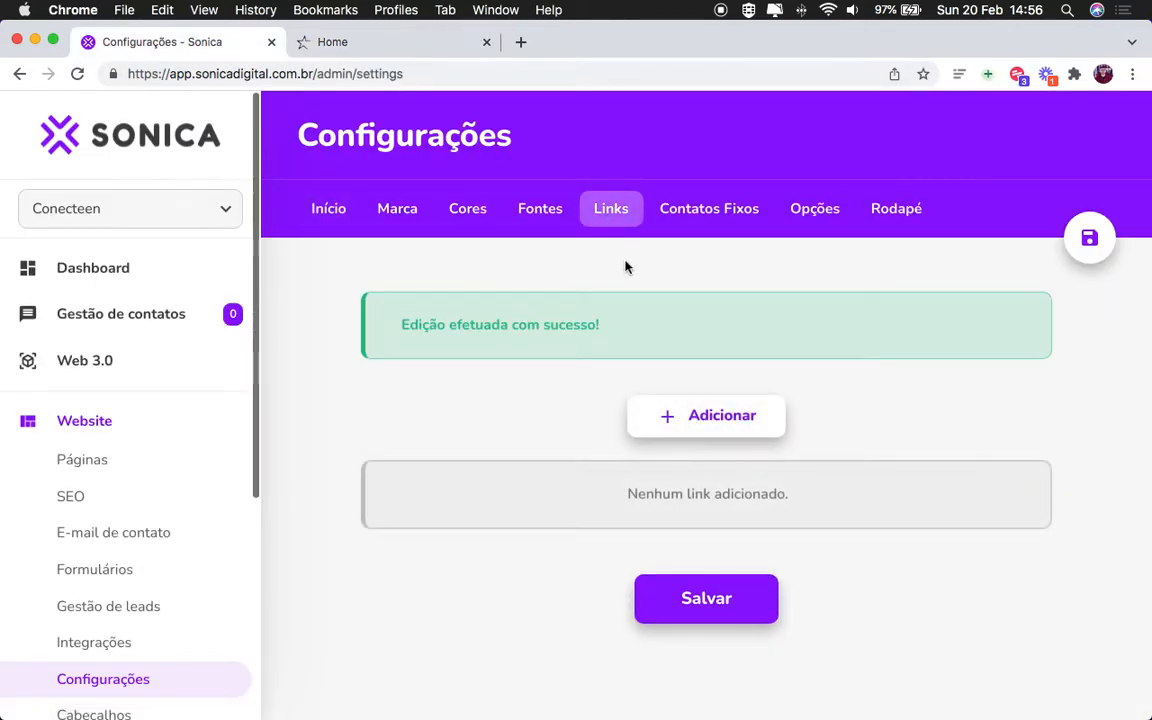
pyautogui.click(704, 218)
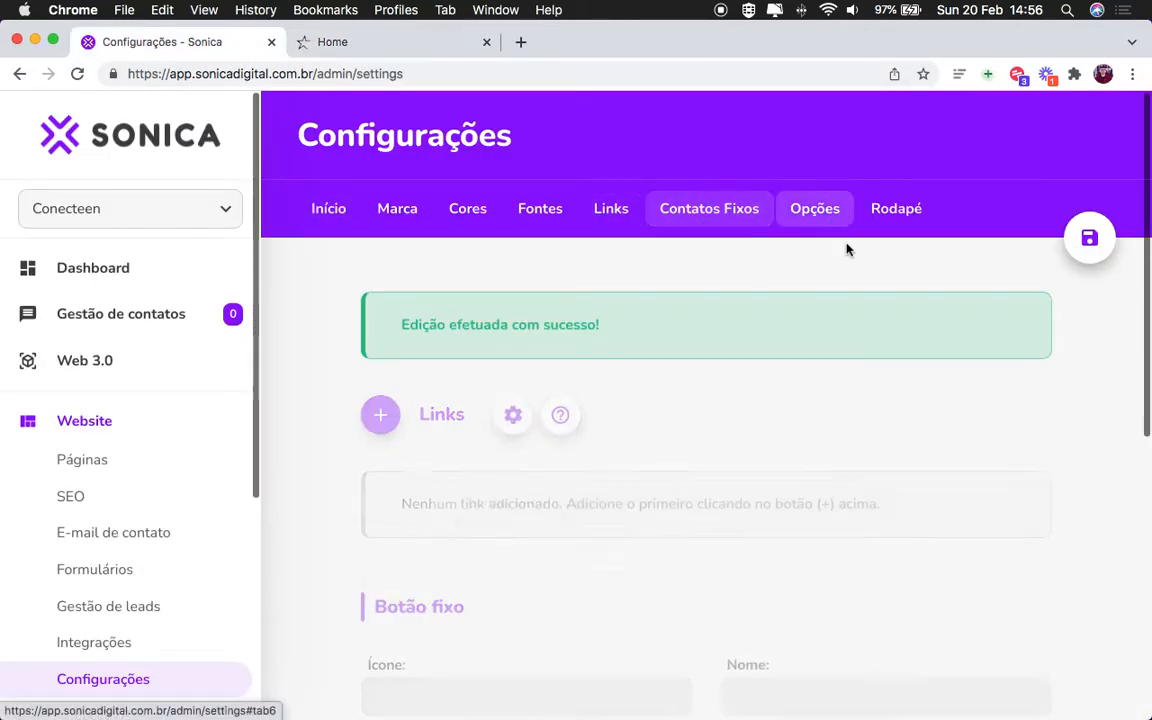
pyautogui.click(815, 210)
pyautogui.click(905, 212)
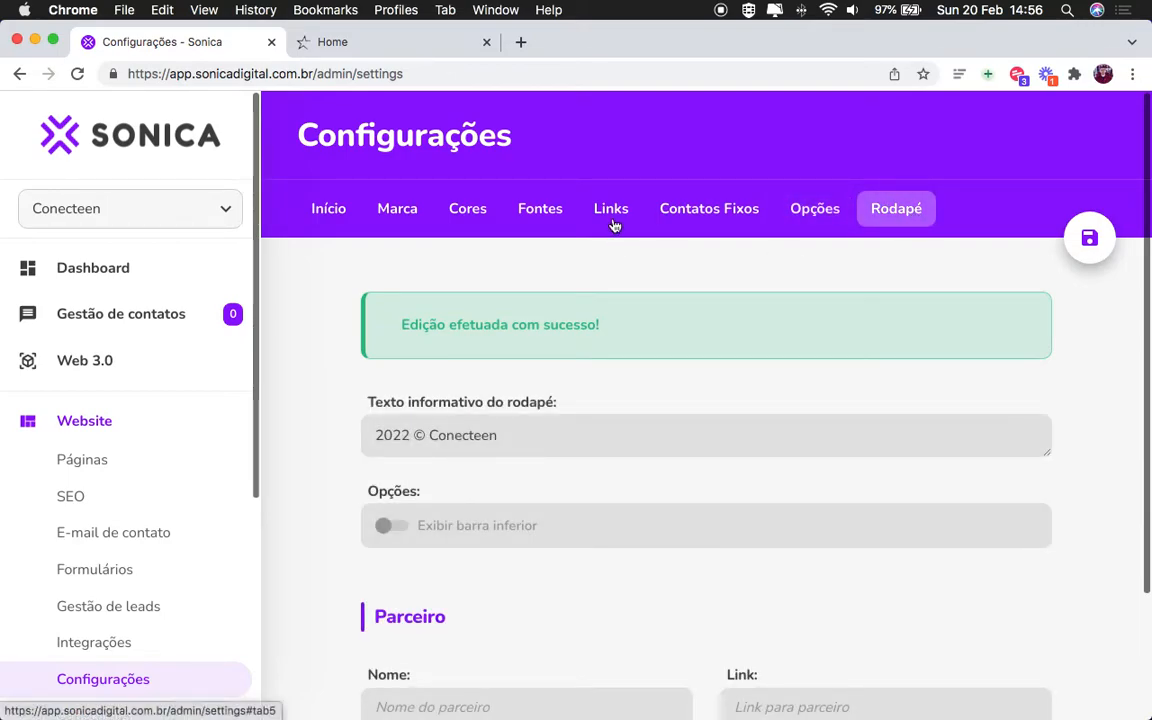
pyautogui.click(613, 224)
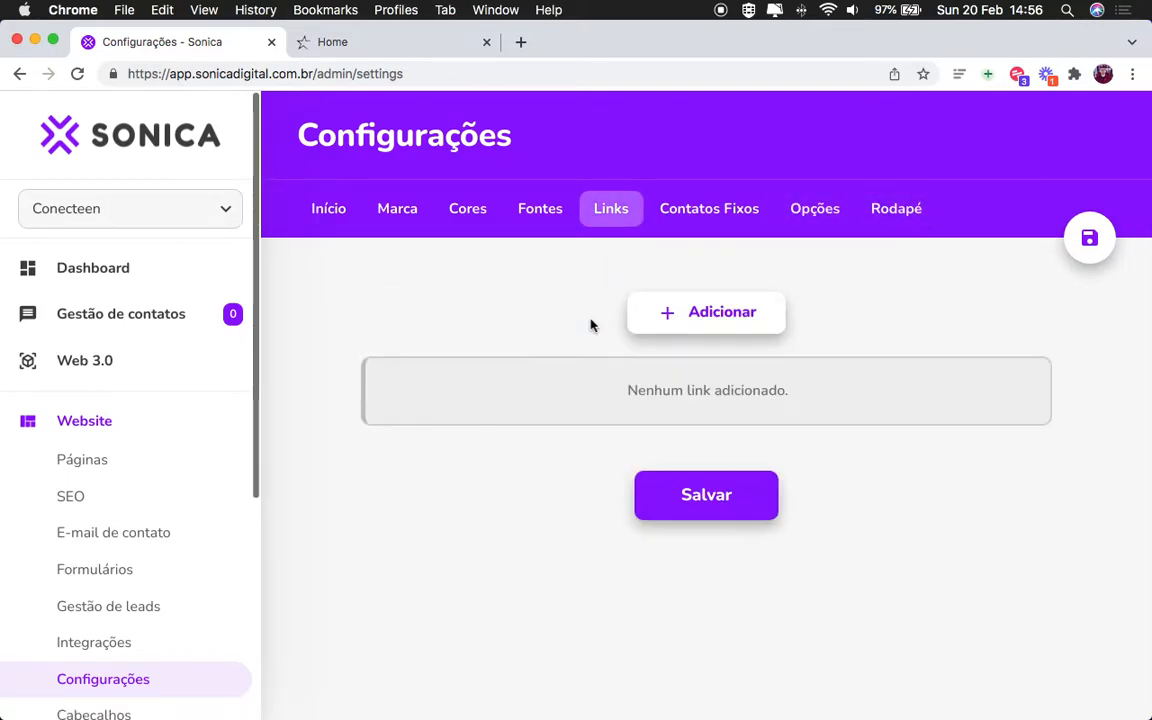
# Step: Go to the website's page list and open the Home page for editing
pyautogui.click(98, 472)
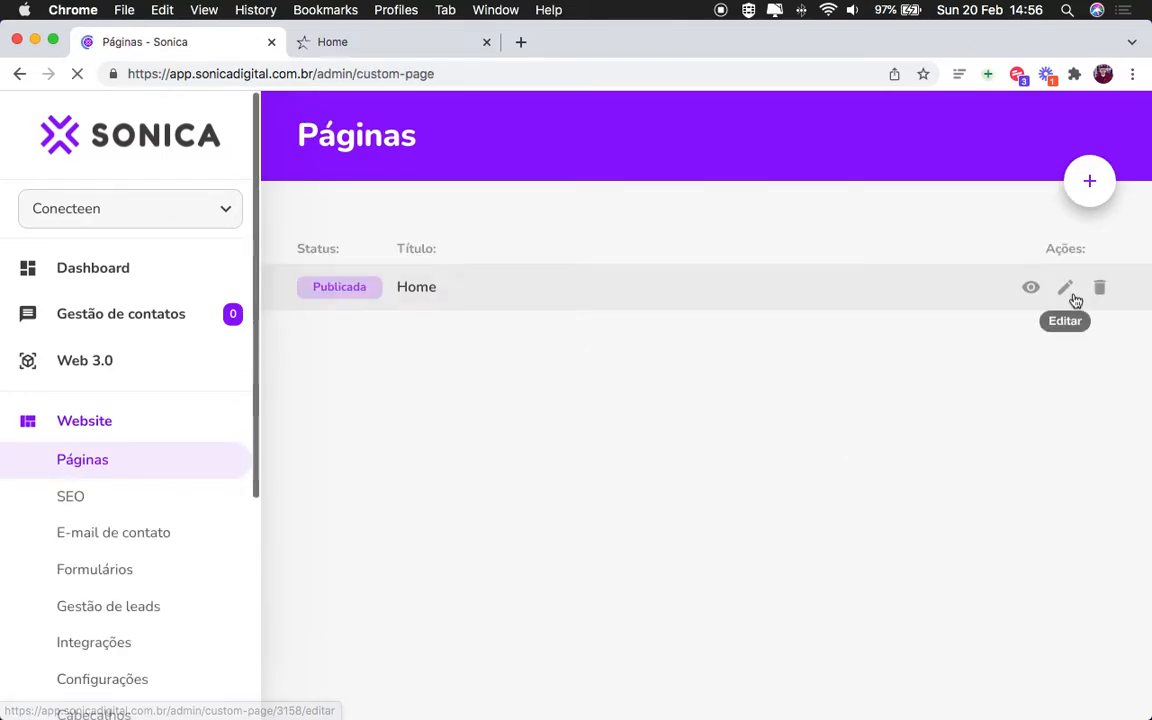
pyautogui.click(1063, 290)
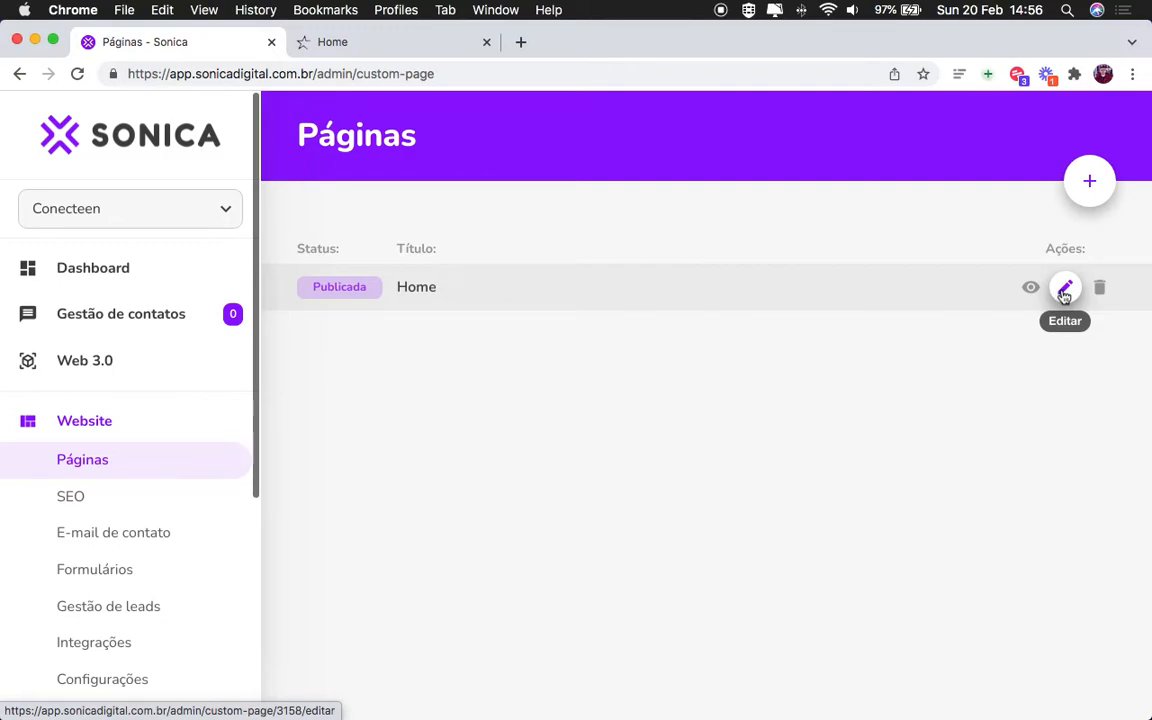
pyautogui.click(1065, 293)
pyautogui.moveTo(452, 291); pyautogui.dragTo(396, 293)
pyautogui.click(433, 340)
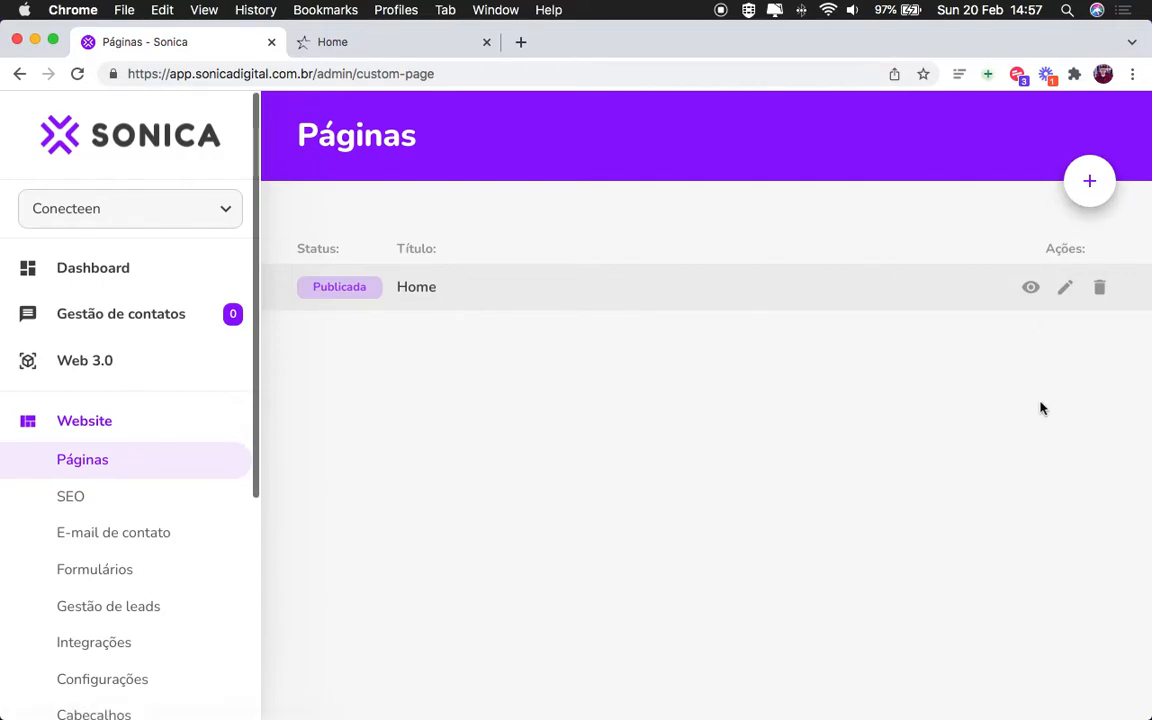
pyautogui.doubleClick(352, 288)
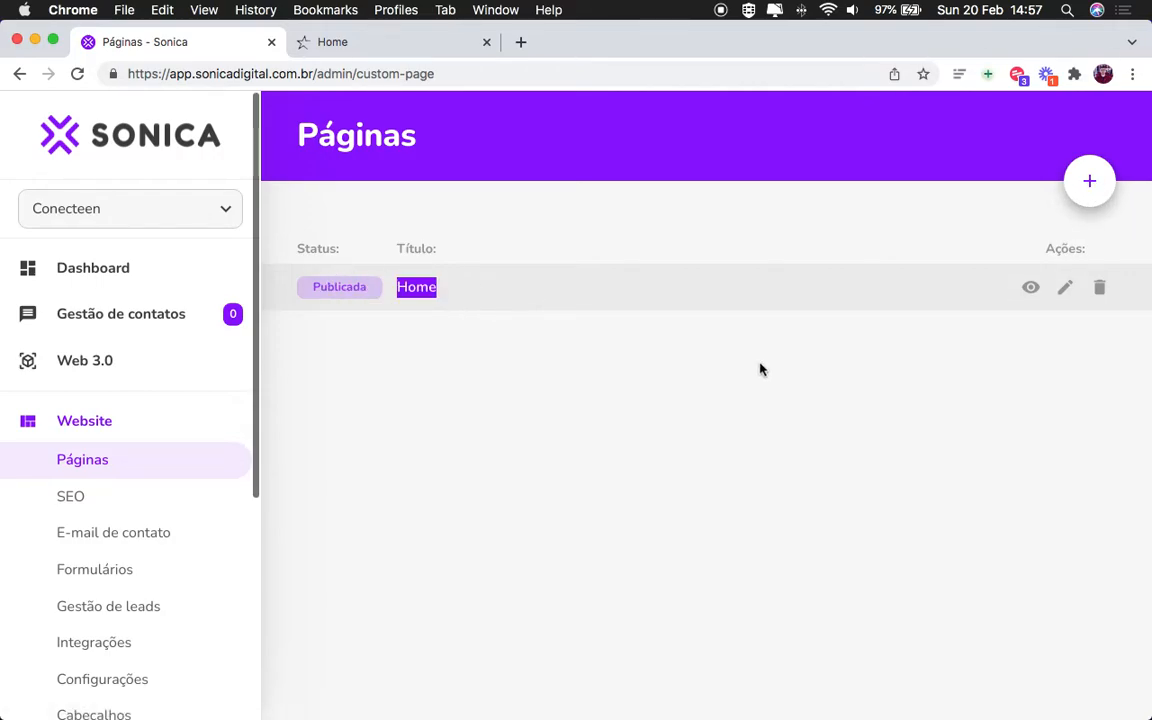
pyautogui.click(1072, 289)
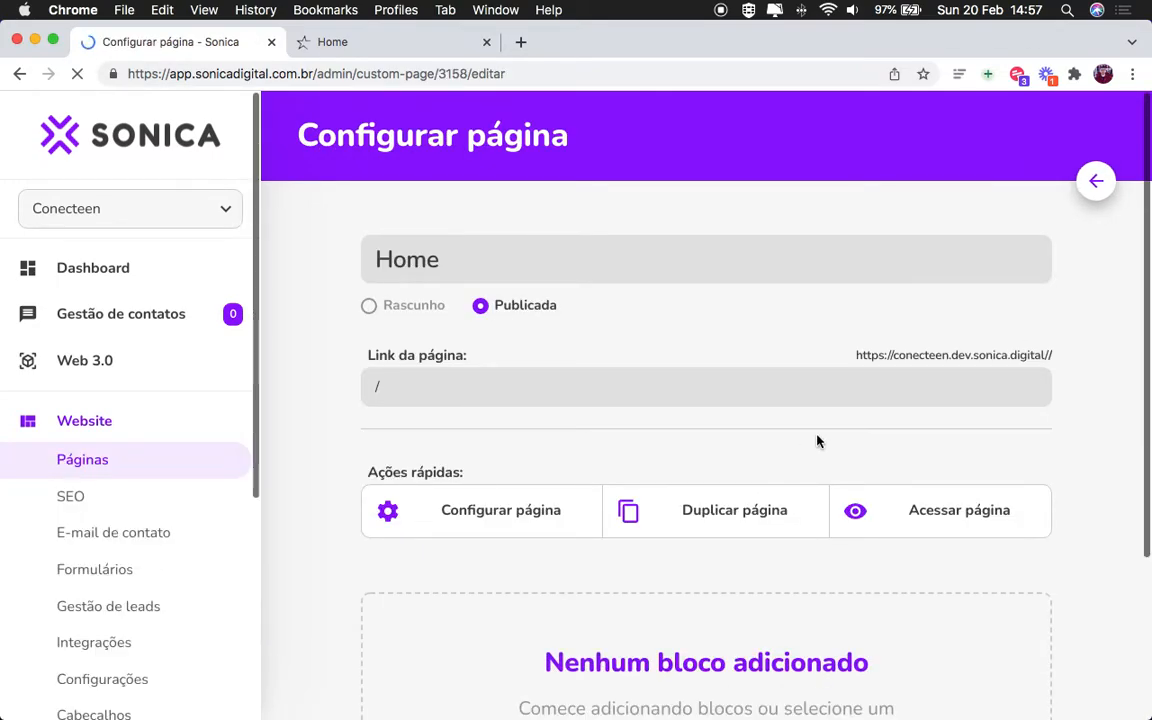
# Step: Start adding a block to the empty Home page and look through the available content blocks
pyautogui.scroll(-4, 822, 441)
pyautogui.moveTo(525, 445); pyautogui.dragTo(940, 483)
pyautogui.click(940, 478)
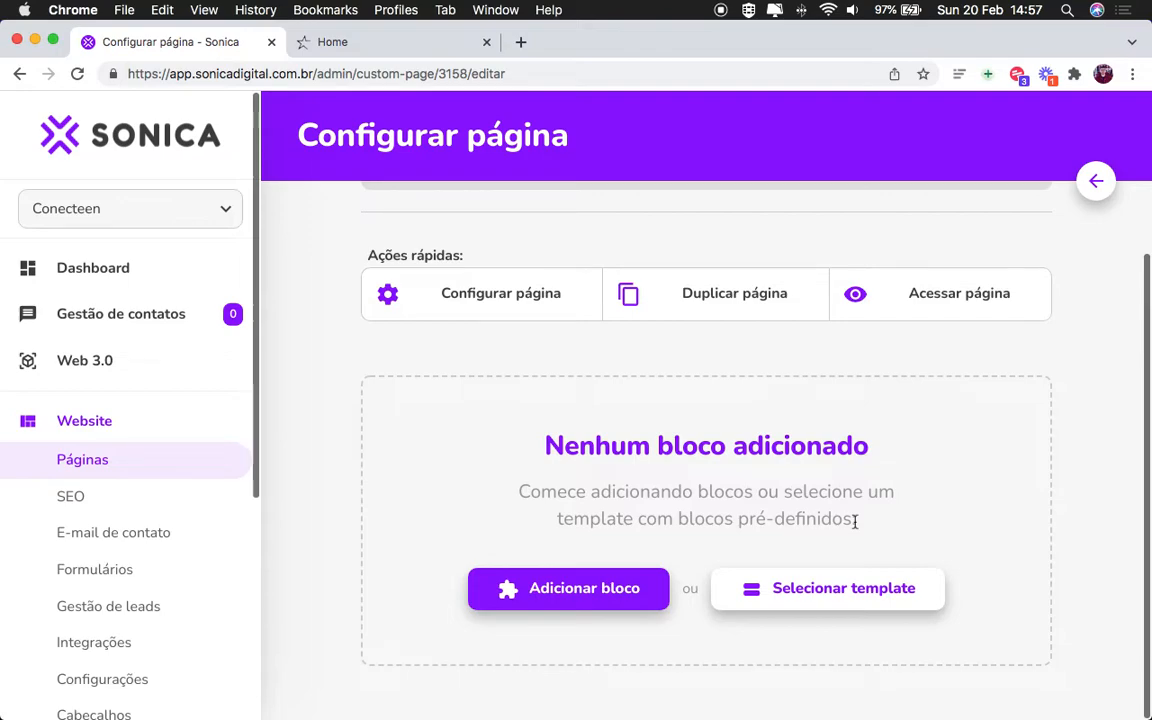
pyautogui.click(564, 600)
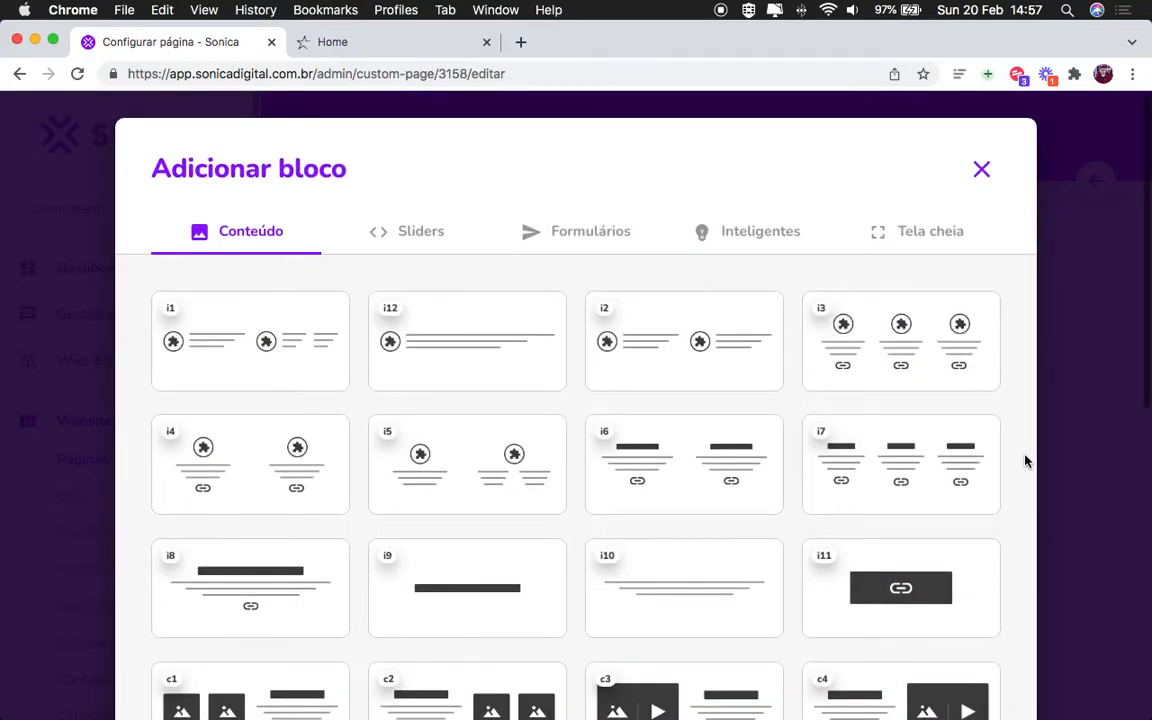
pyautogui.scroll(-5, 1025, 460)
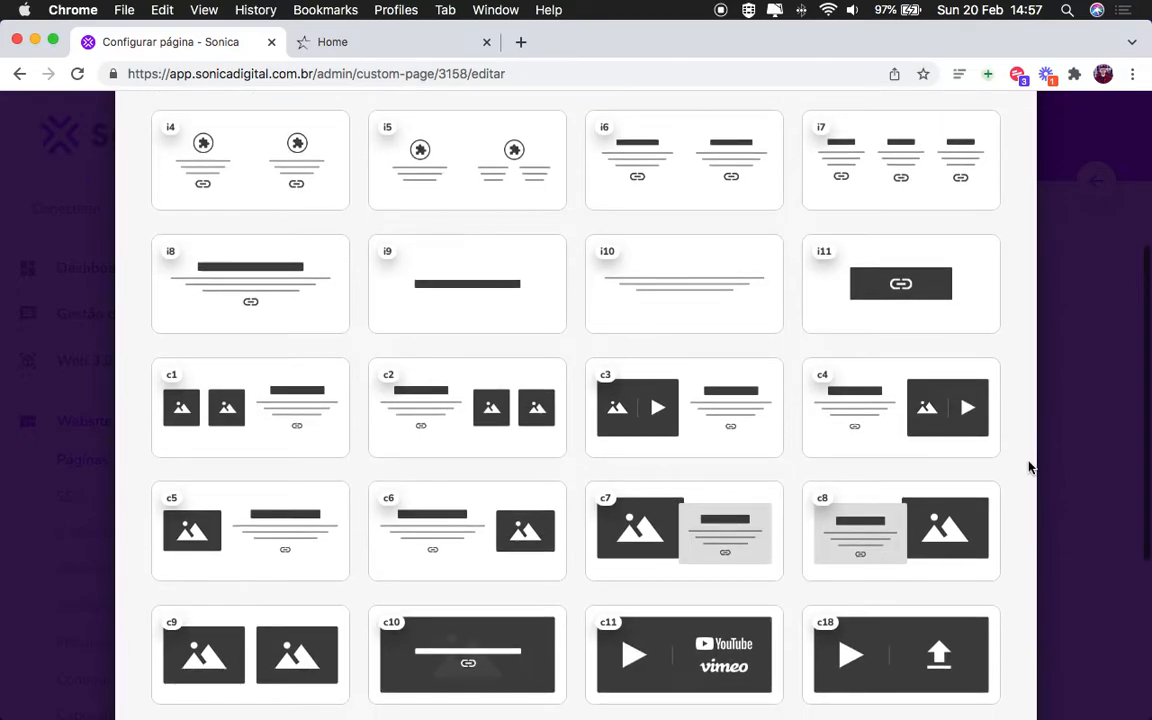
pyautogui.scroll(-5, 1030, 466)
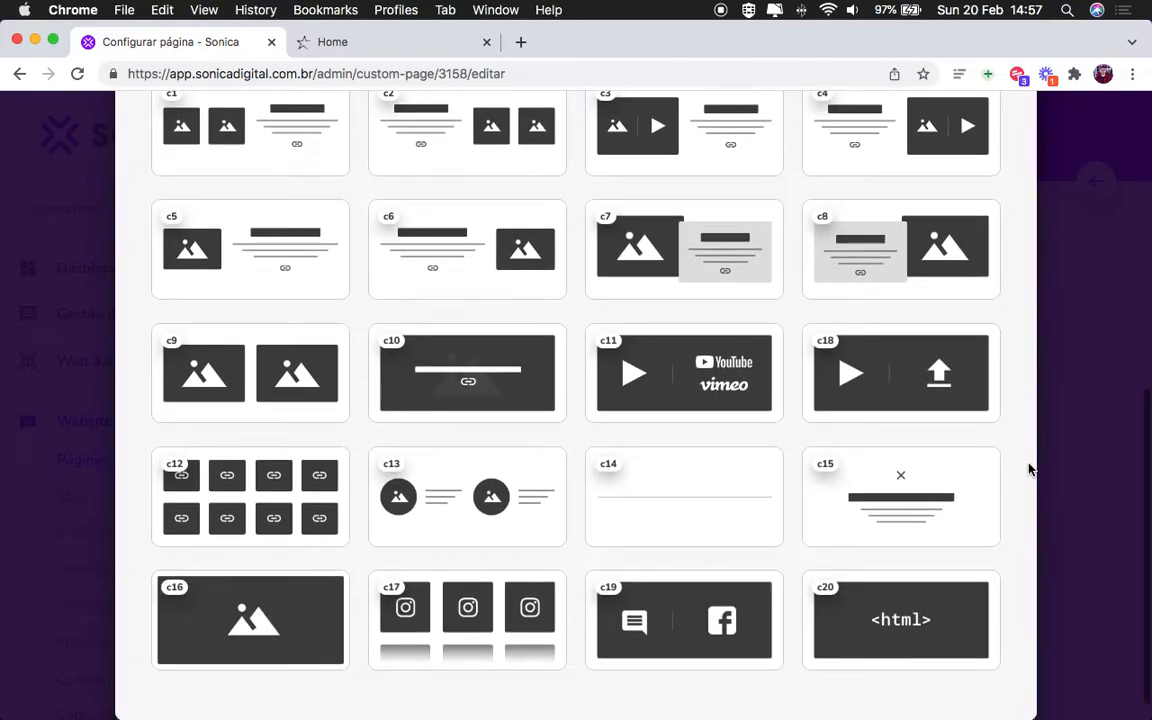
pyautogui.scroll(10, 1030, 467)
pyautogui.scroll(2, 1028, 469)
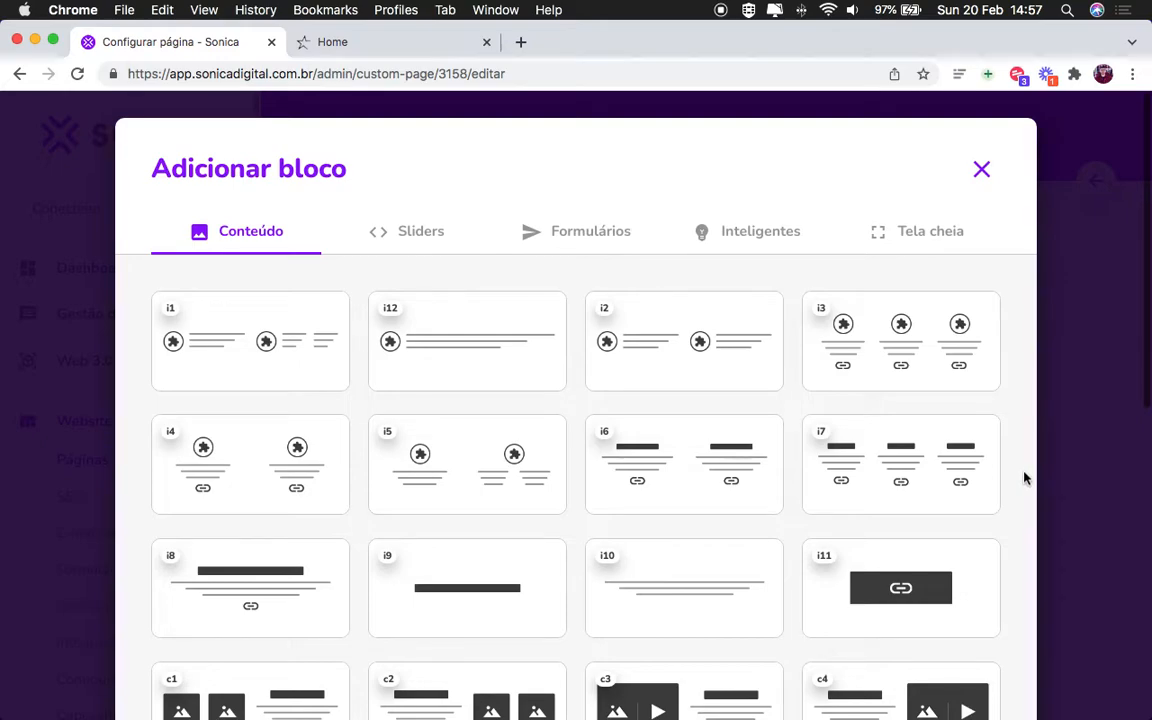
# Step: Switch to the Sublime Text notes and review the planned menu items Sobre, Soluções and Contato
pyautogui.press('super+Tab')
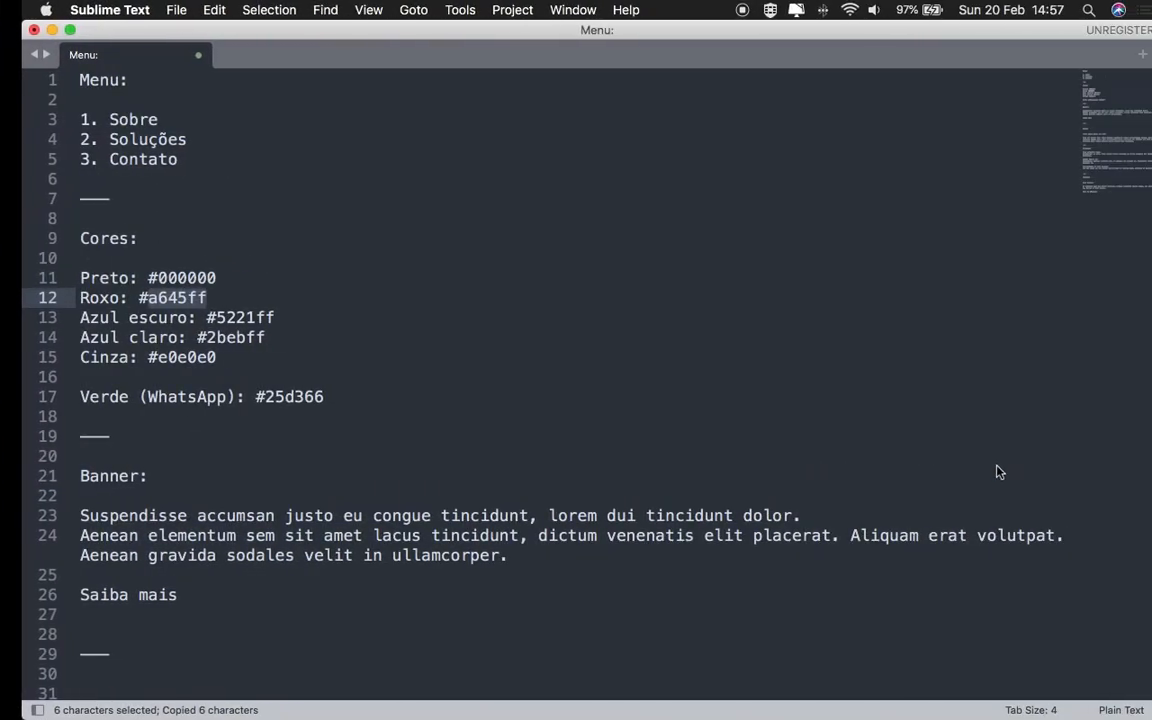
pyautogui.moveTo(650, 377); pyautogui.dragTo(690, 392)
pyautogui.click(211, 162)
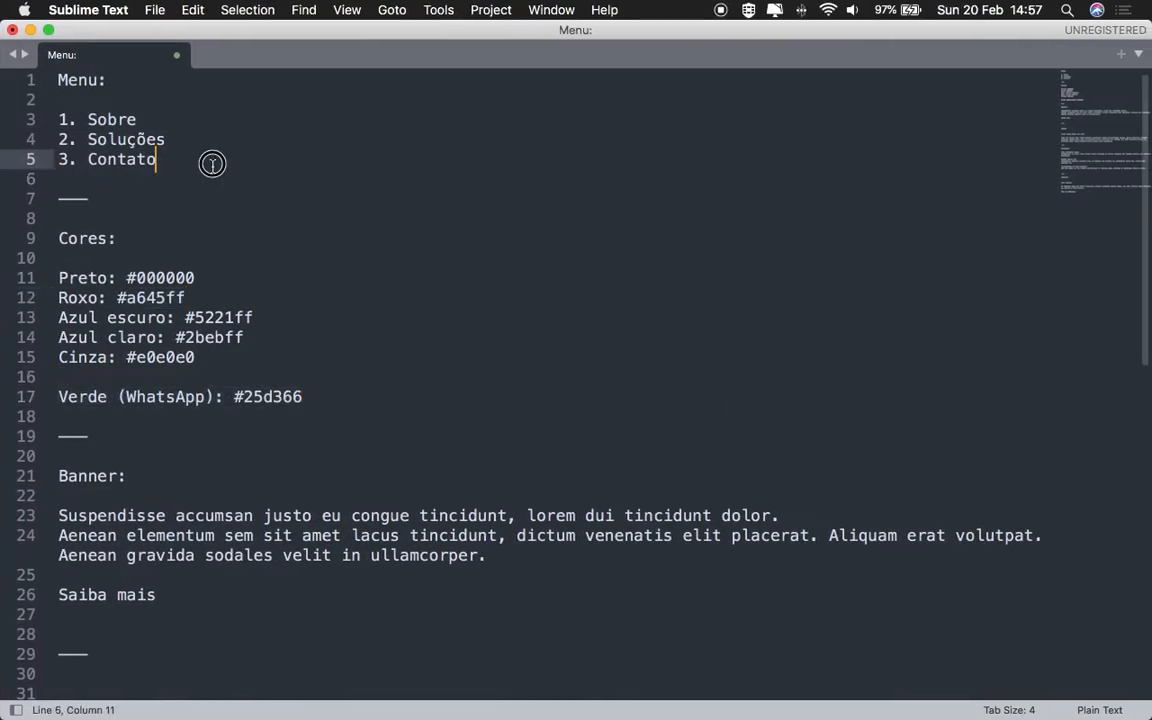
pyautogui.moveTo(211, 162); pyautogui.dragTo(60, 82)
pyautogui.doubleClick(110, 119)
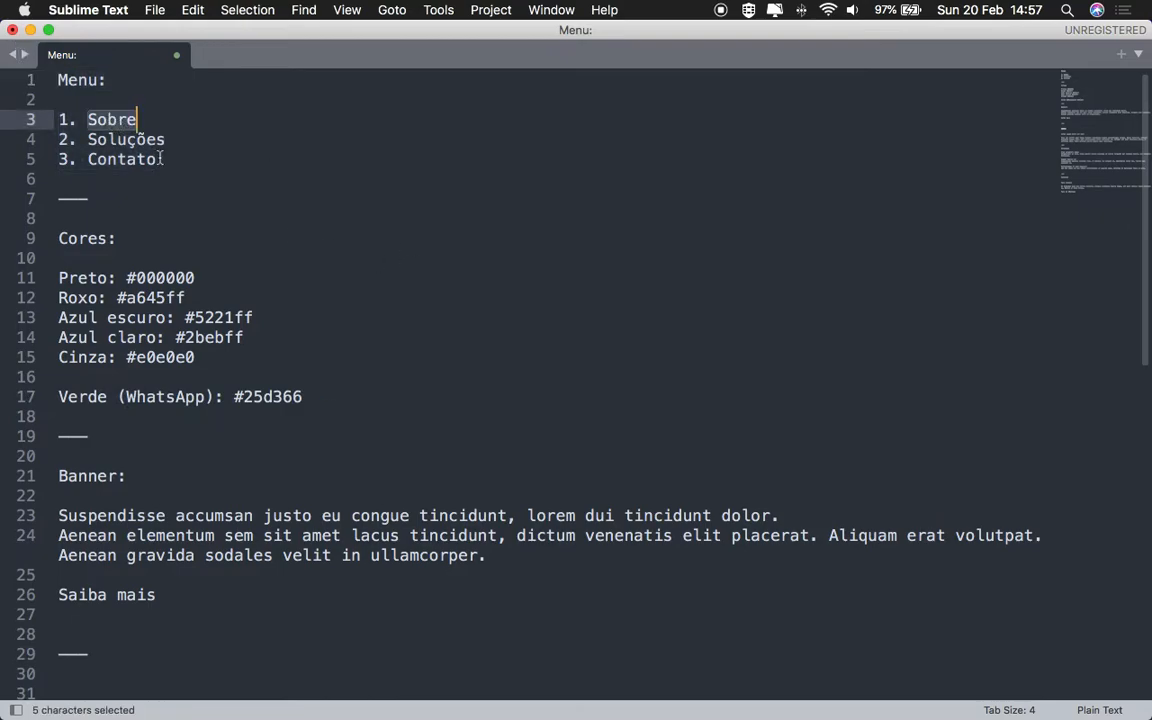
pyautogui.doubleClick(148, 141)
pyautogui.doubleClick(150, 160)
pyautogui.click(170, 162)
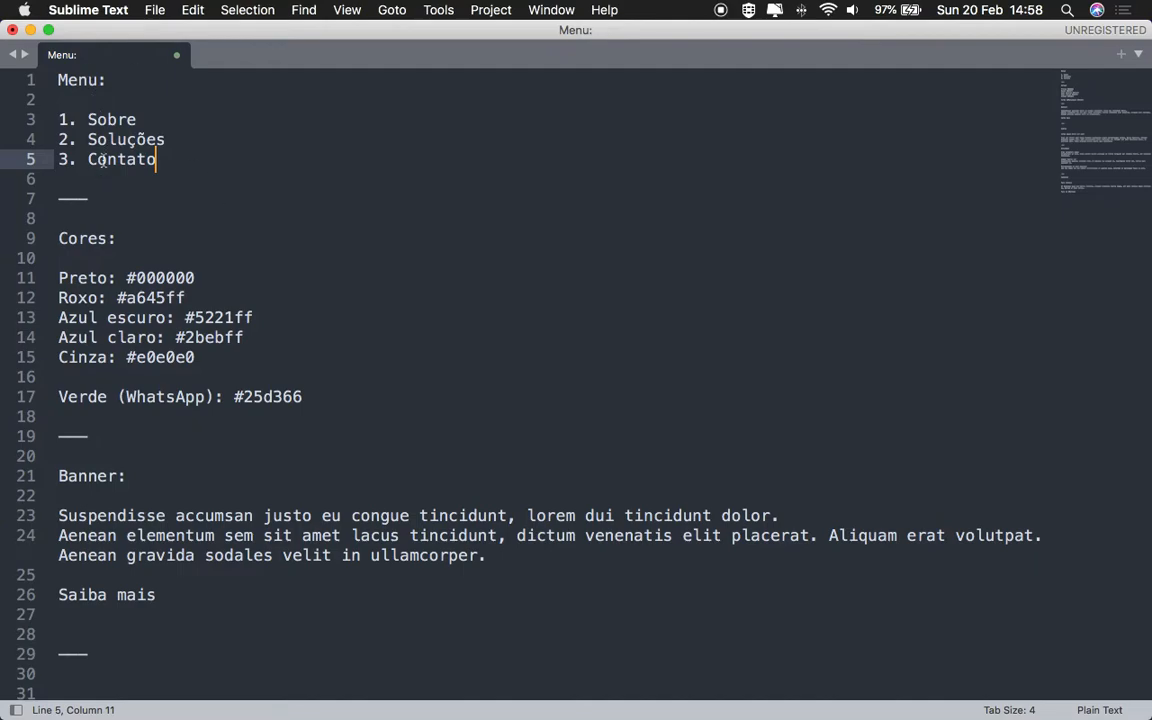
# Step: Review the Banner, Sobre, Soluções and Contato section texts in the notes
pyautogui.scroll(-7, 224, 290)
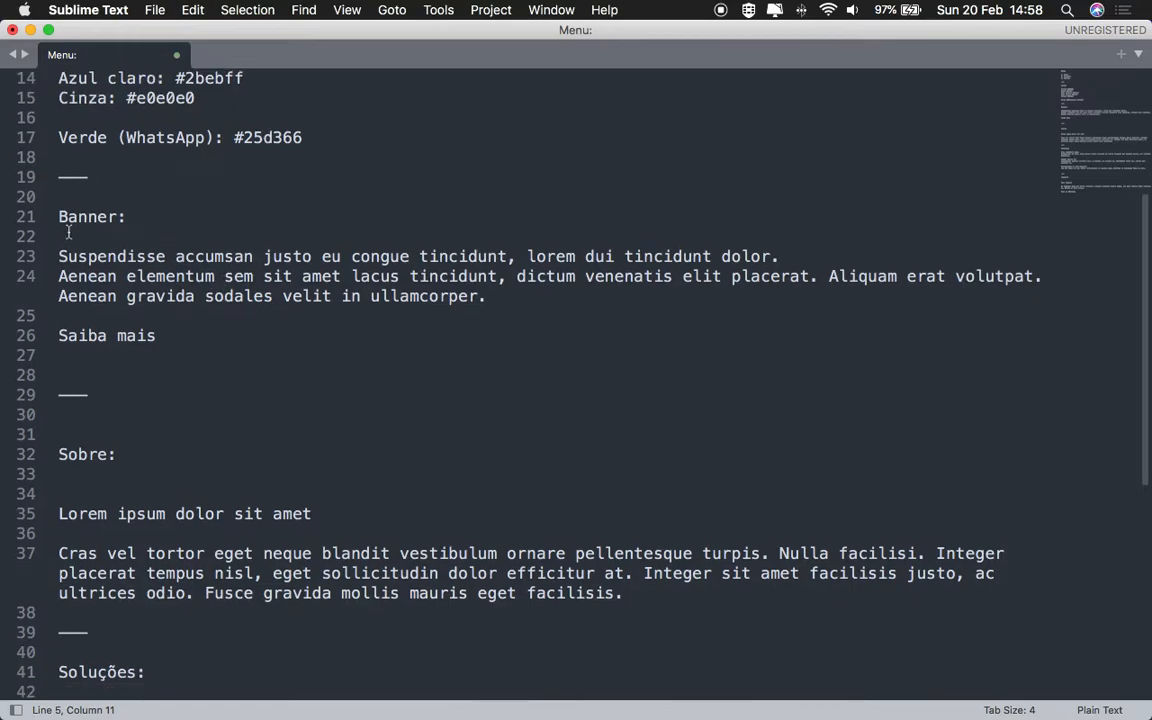
pyautogui.moveTo(58, 216); pyautogui.dragTo(188, 342)
pyautogui.scroll(-3, 100, 360)
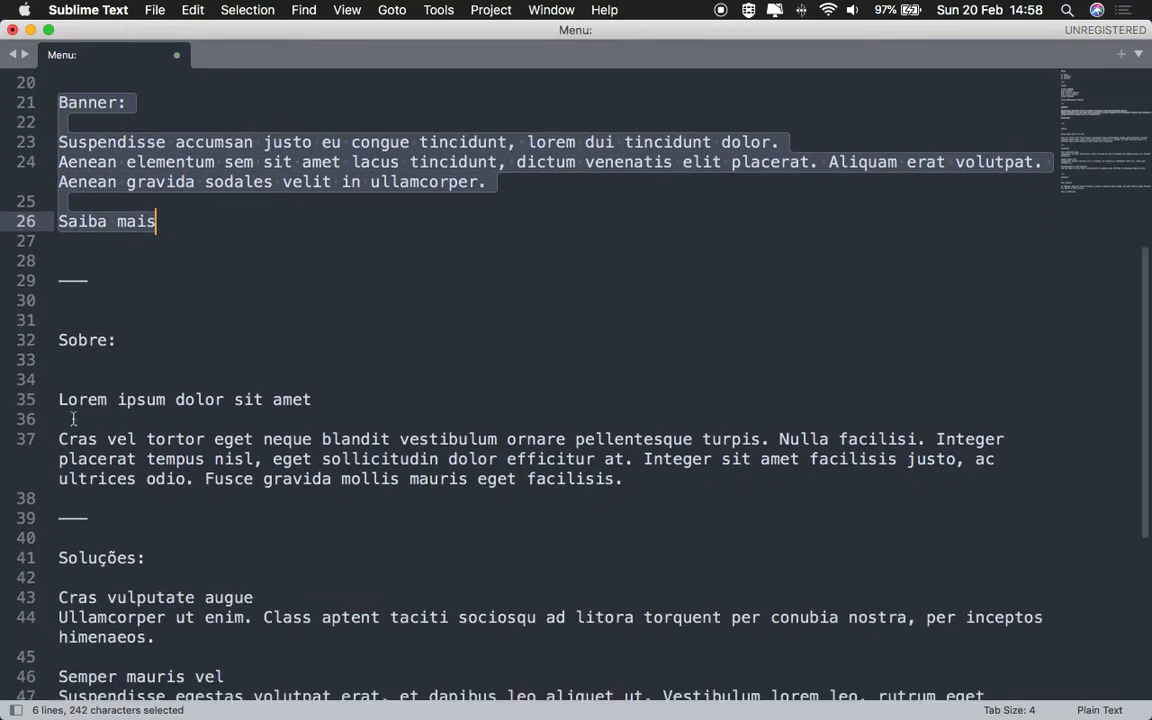
pyautogui.moveTo(52, 337); pyautogui.dragTo(615, 473)
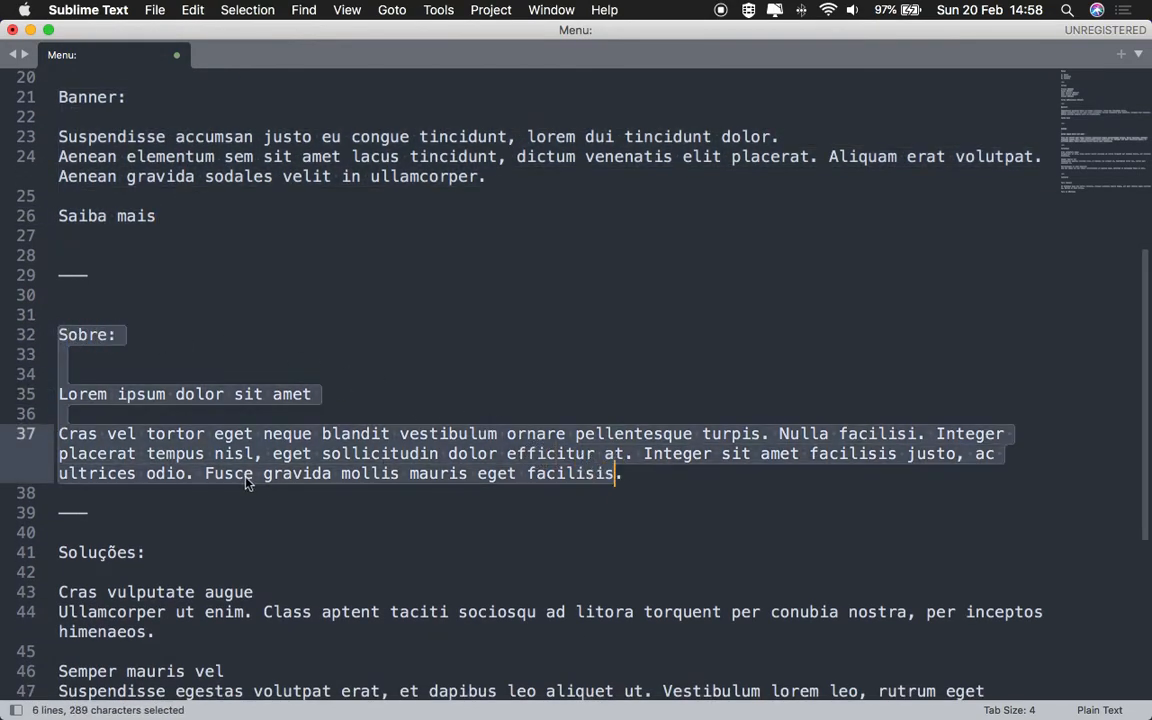
pyautogui.scroll(-7, 95, 468)
pyautogui.moveTo(58, 285); pyautogui.dragTo(192, 483)
pyautogui.click(192, 483)
pyautogui.scroll(-2, 193, 512)
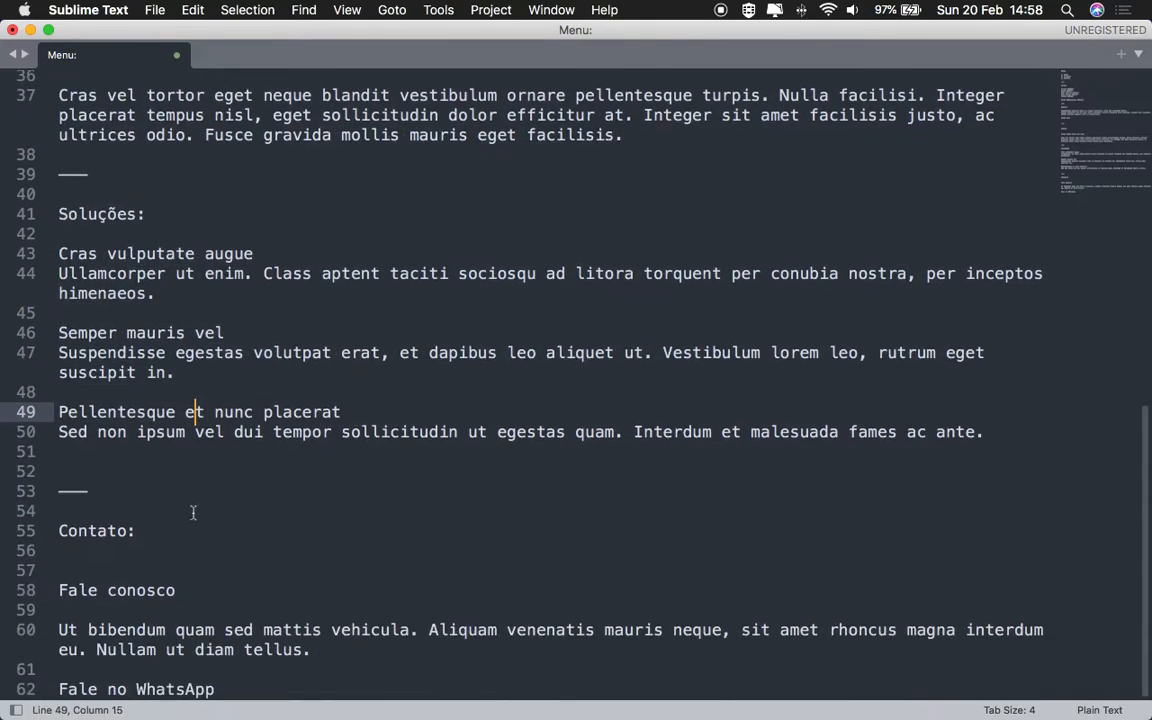
pyautogui.scroll(12, 238, 323)
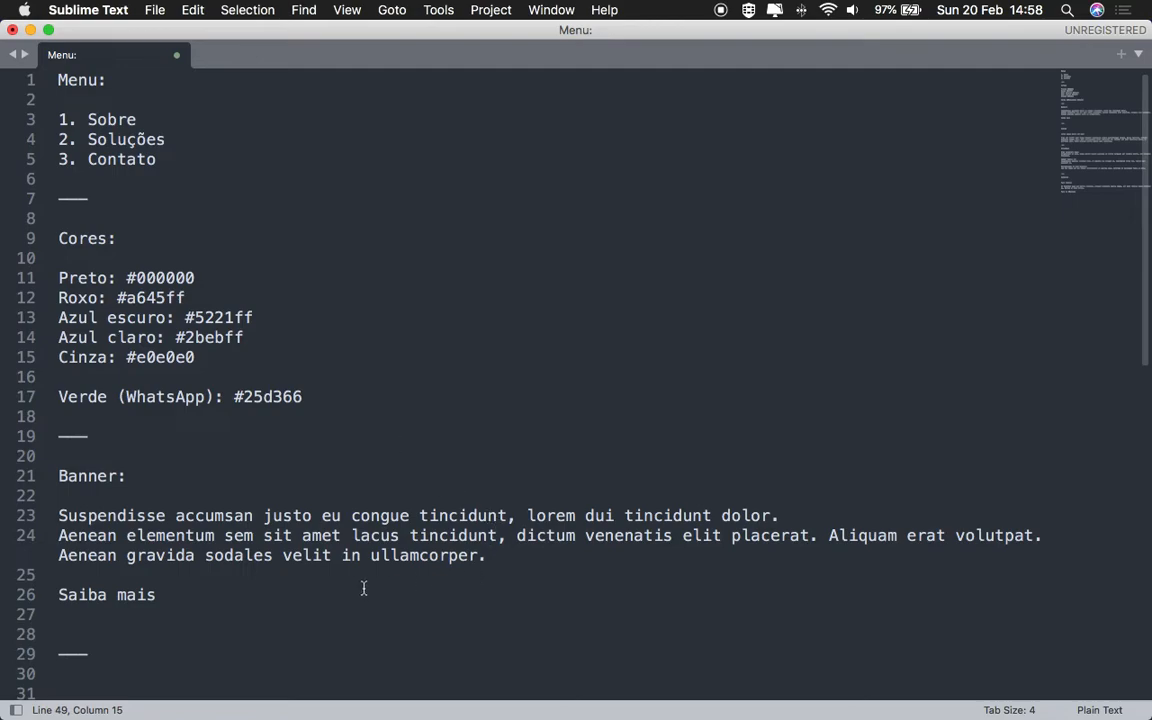
# Step: Switch back to Chrome and add the full-screen block l1 to the Home page
pyautogui.hotkey('ctrl', 'Left')
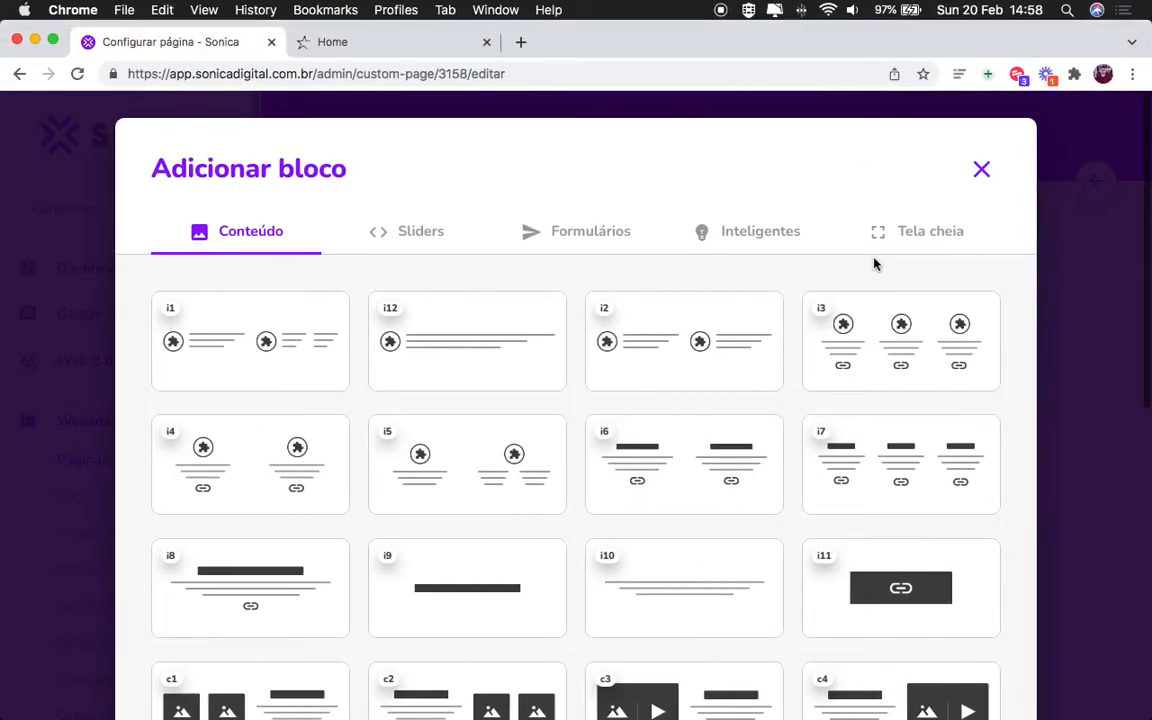
pyautogui.click(929, 249)
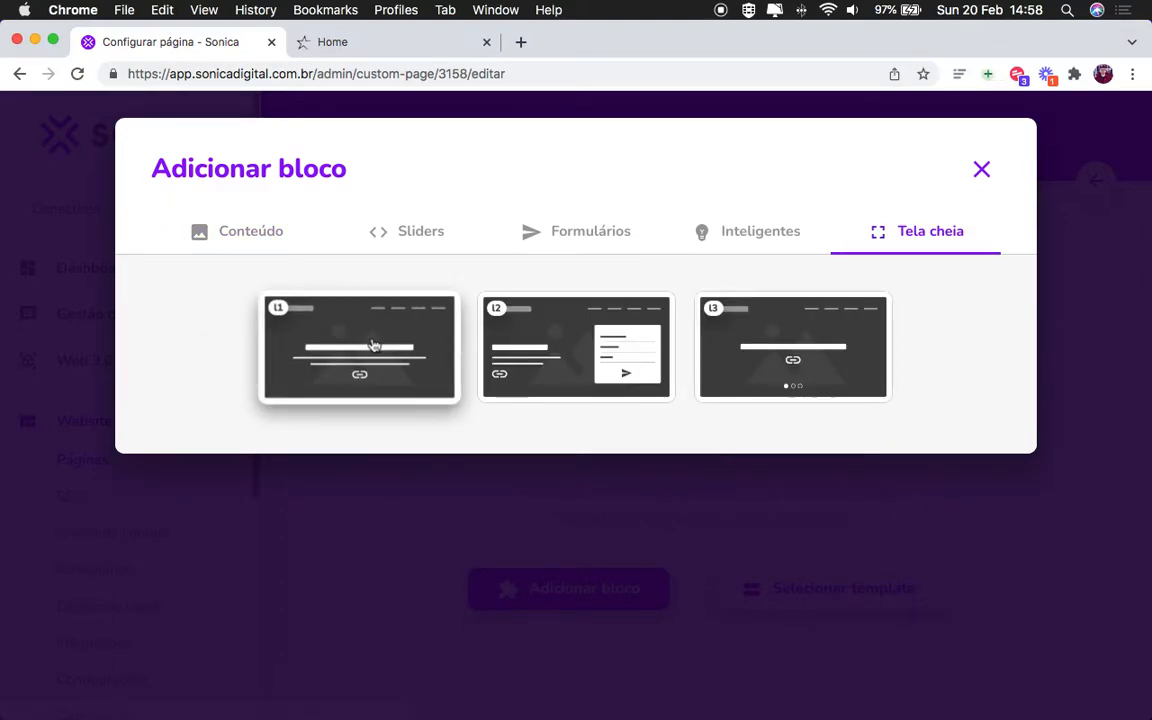
pyautogui.click(345, 338)
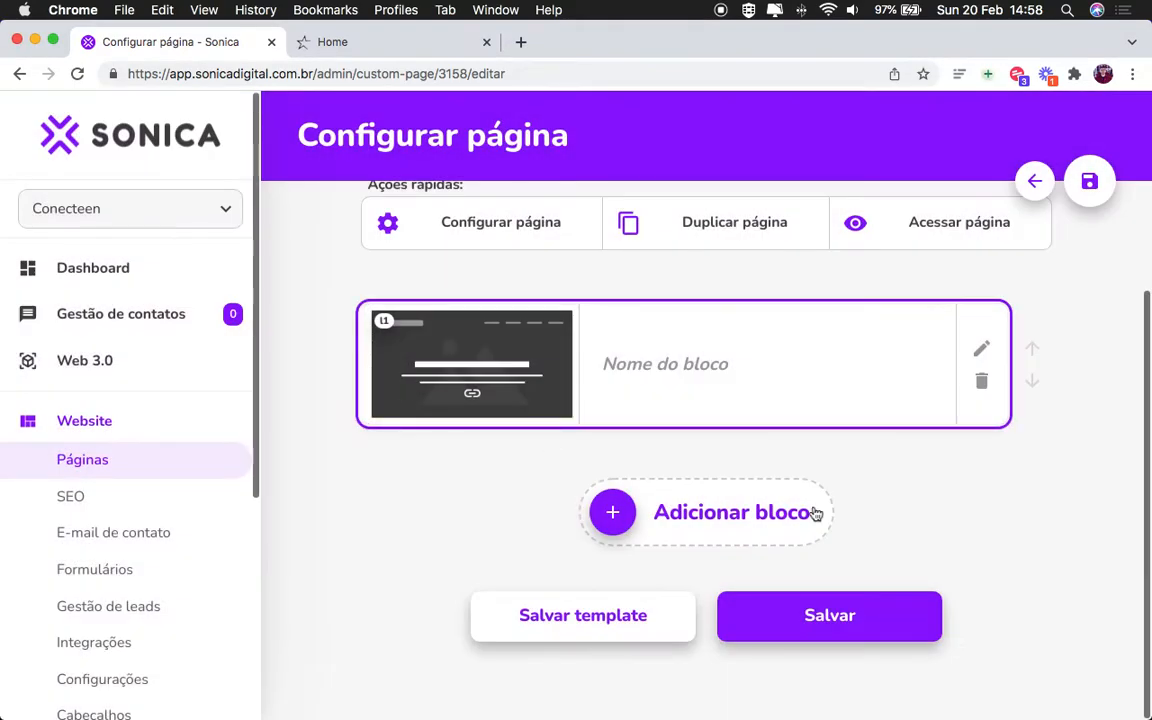
# Step: Set the l1 block's title to the banner heading "Suspendisse accumsan justo eu congue tincidunt, lorem dui tincidunt dolor." from the Sublime Text notes
pyautogui.click(981, 351)
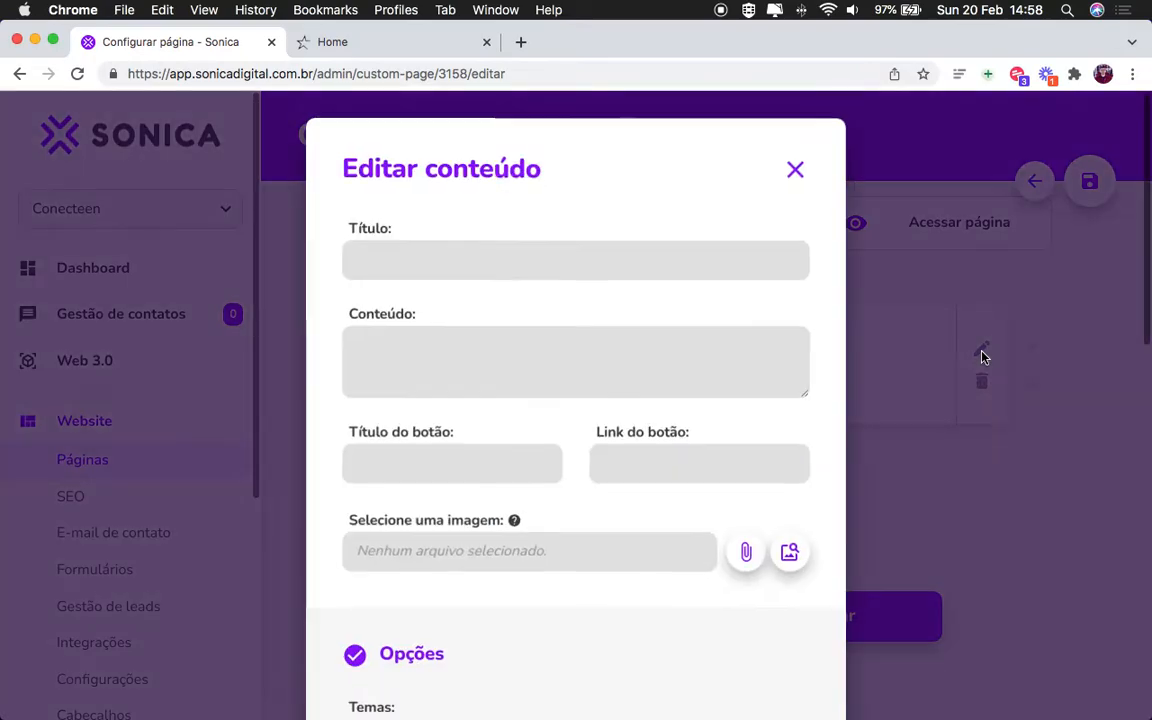
pyautogui.hotkey('ctrl', 'Right')
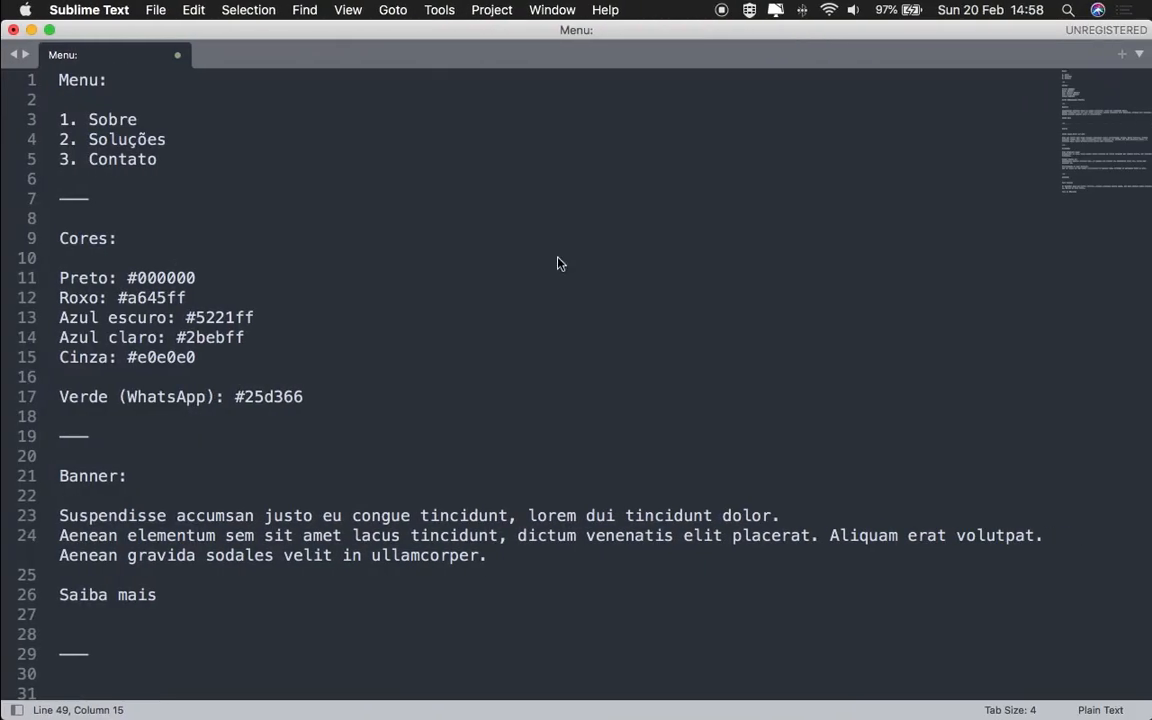
pyautogui.moveTo(58, 518); pyautogui.dragTo(830, 514)
pyautogui.press('super+c')
pyautogui.hotkey('ctrl', 'Left')
pyautogui.click(437, 262)
pyautogui.press('super+v')
# Step: Fill the l1 block's content with the banner paragraph "Aenean elementum sem sit amet lacus tincidunt…" from the Sublime Text notes
pyautogui.hotkey('ctrl', 'Right')
pyautogui.moveTo(490, 556); pyautogui.dragTo(10, 535)
pyautogui.press('super+c')
pyautogui.hotkey('ctrl', 'Left')
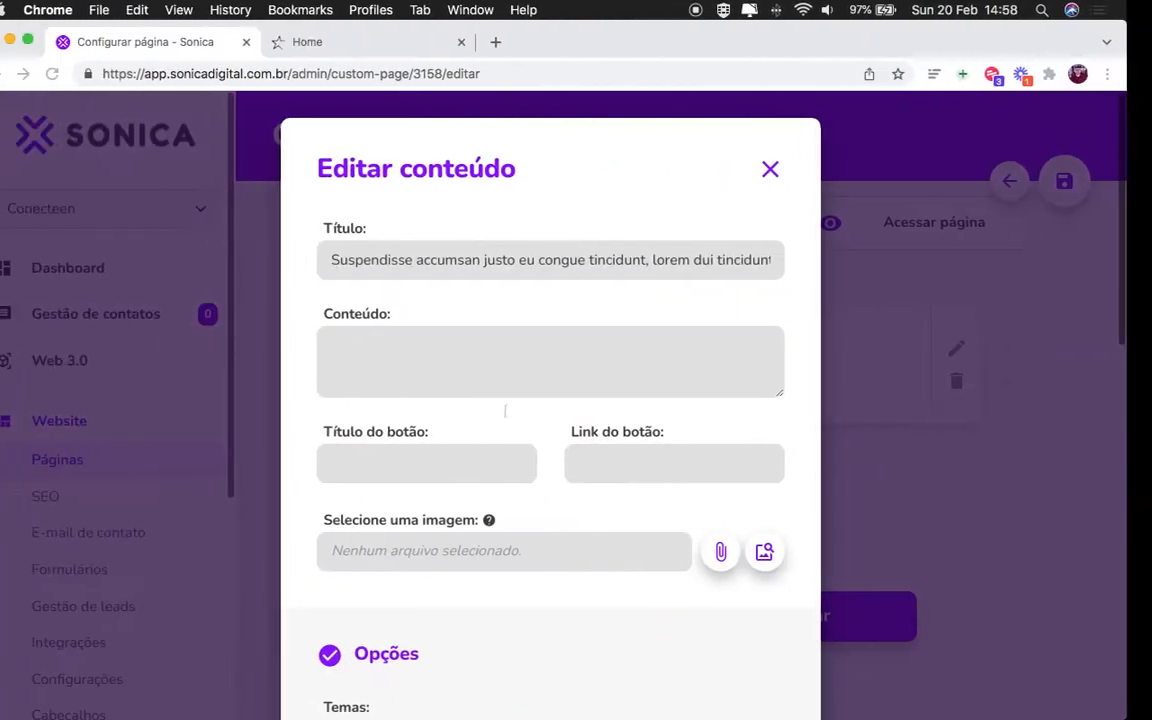
pyautogui.click(525, 345)
pyautogui.press('super+v')
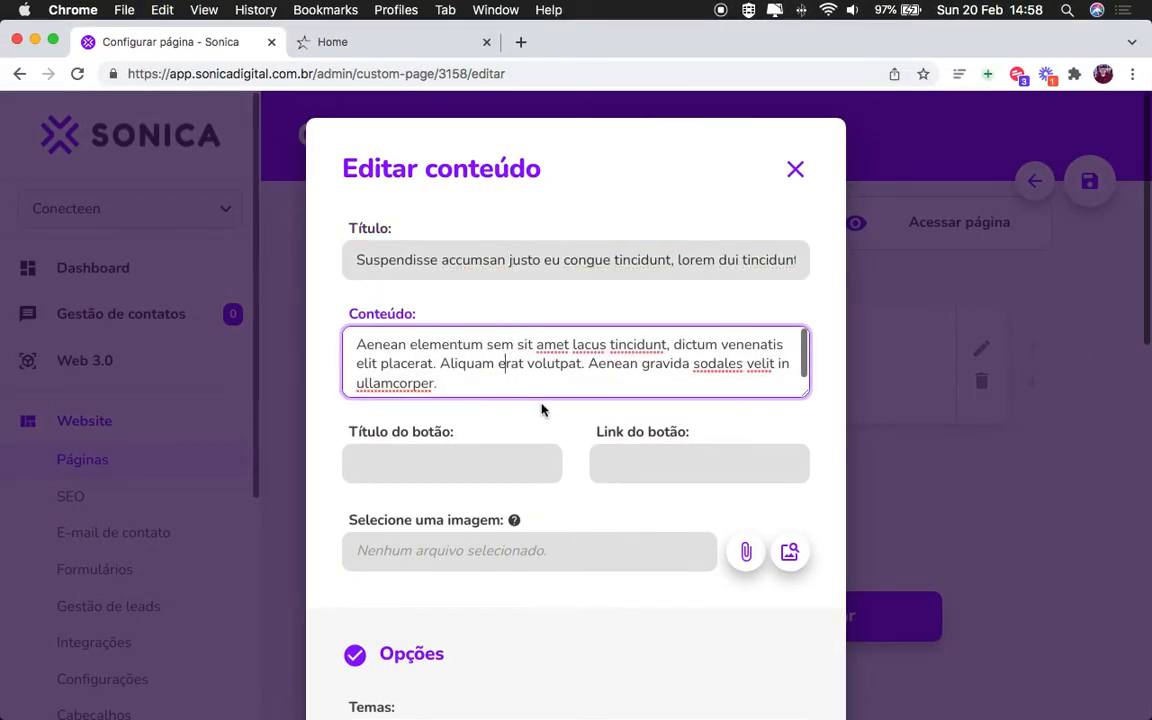
# Step: Set the block's button title to "Saiba mais" from the notes and its button link to "#"
pyautogui.hotkey('ctrl', 'Right')
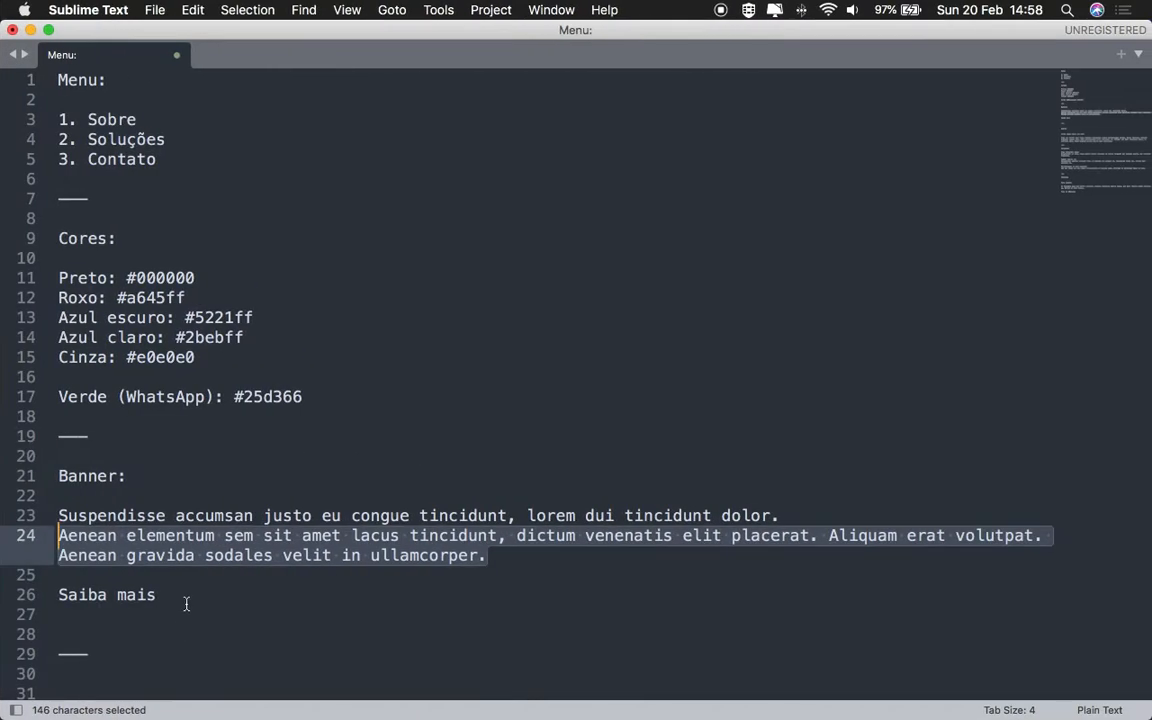
pyautogui.moveTo(185, 600); pyautogui.dragTo(44, 596)
pyautogui.press('super+c')
pyautogui.hotkey('ctrl', 'Left')
pyautogui.click(415, 476)
pyautogui.press('super+v')
pyautogui.click(668, 463)
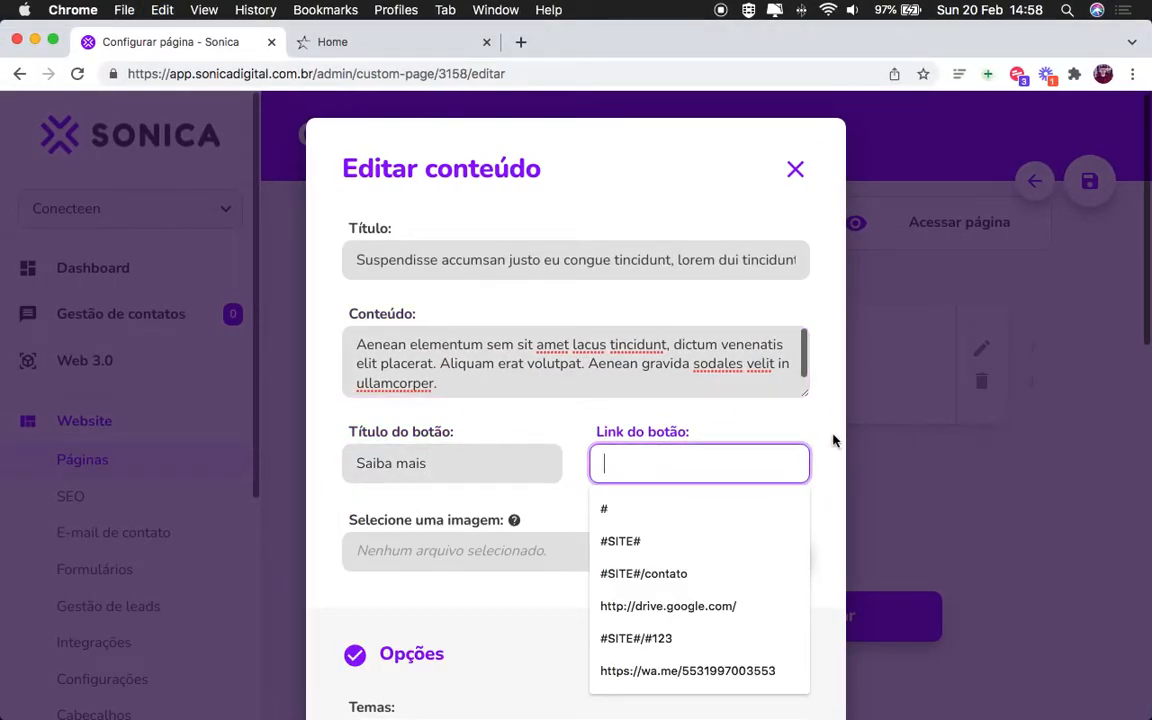
pyautogui.write('#')
pyautogui.click(578, 460)
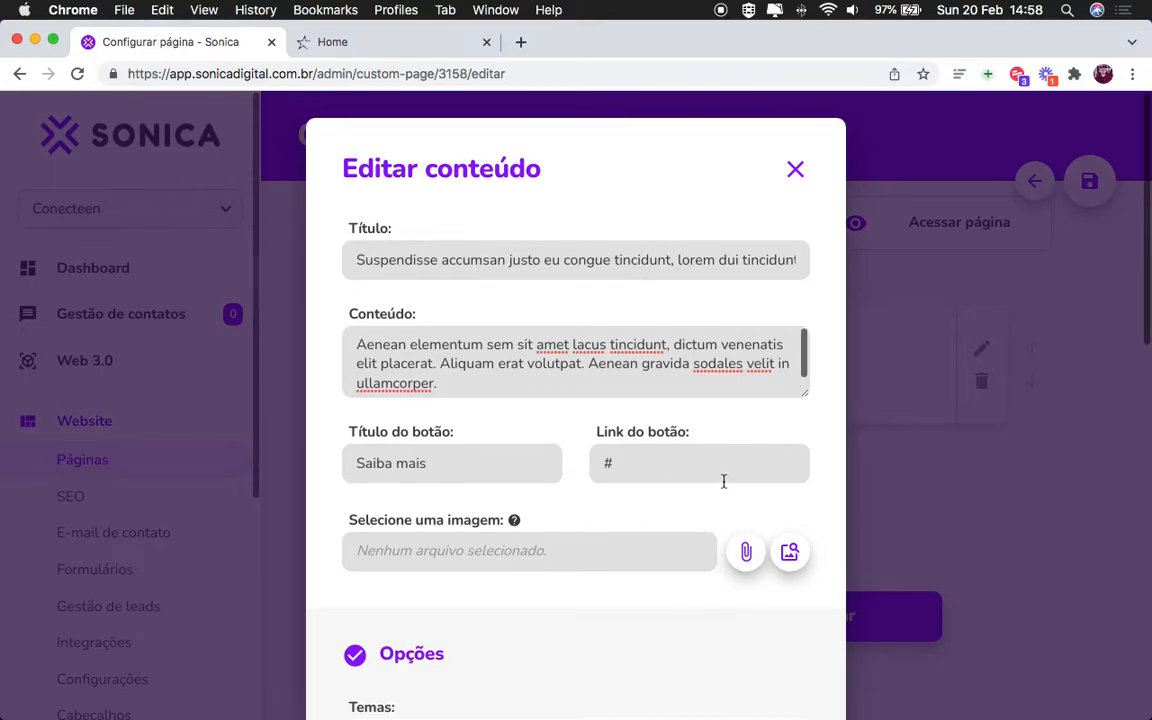
# Step: Switch to Photoshop and bring up the background-fullscreen 2.psd document
pyautogui.hotkey('ctrl', 'Right')
pyautogui.hotkey('ctrl', 'Left')
pyautogui.hotkey('ctrl', 'Right')
pyautogui.hotkey('ctrl', 'Up')
pyautogui.click(230, 255)
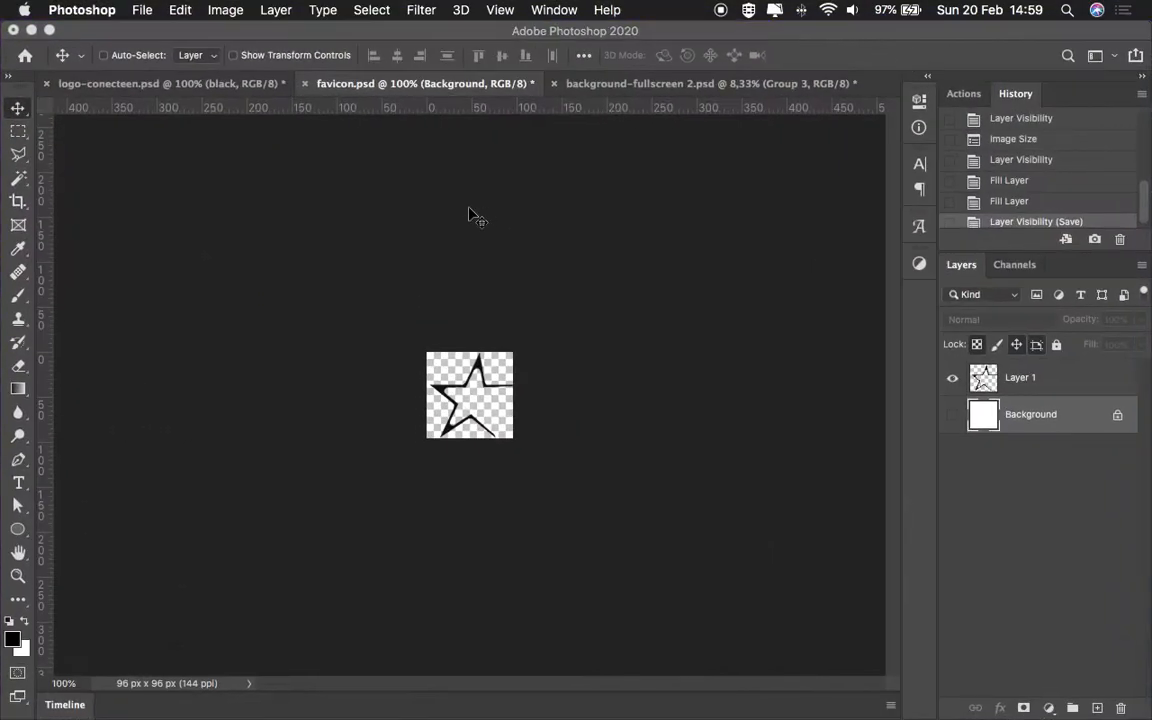
pyautogui.click(625, 84)
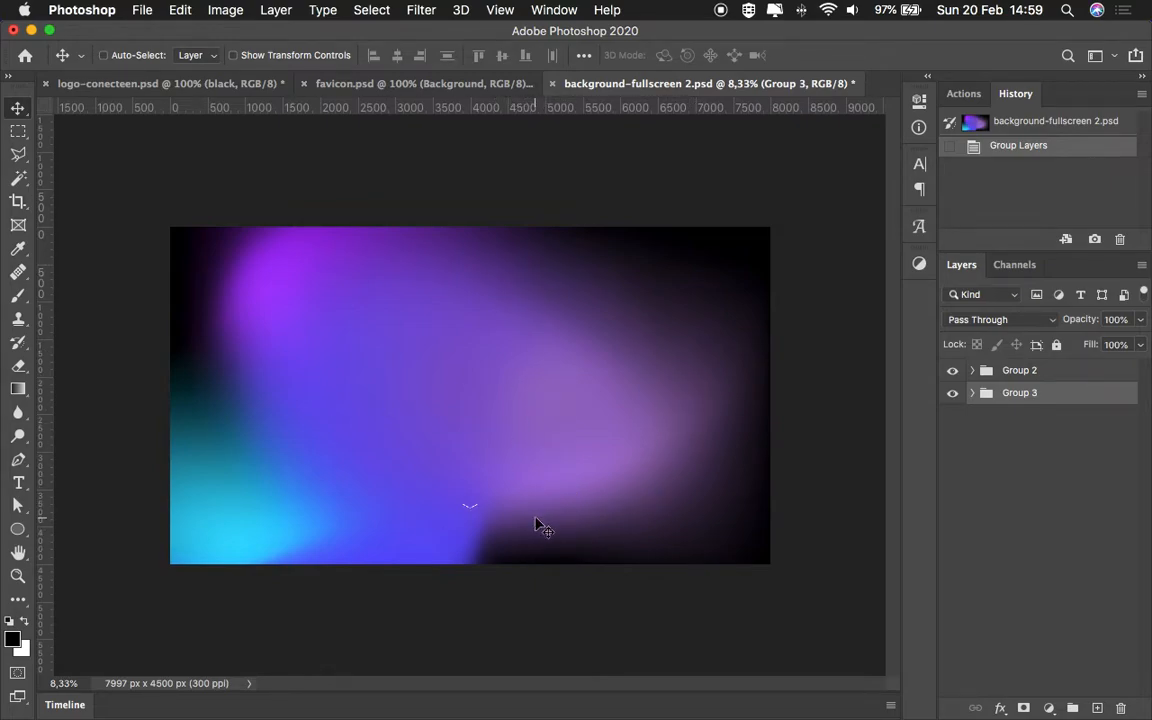
# Step: Examine the gradient background closely around the small white arrow near its lower centre
pyautogui.press('z')
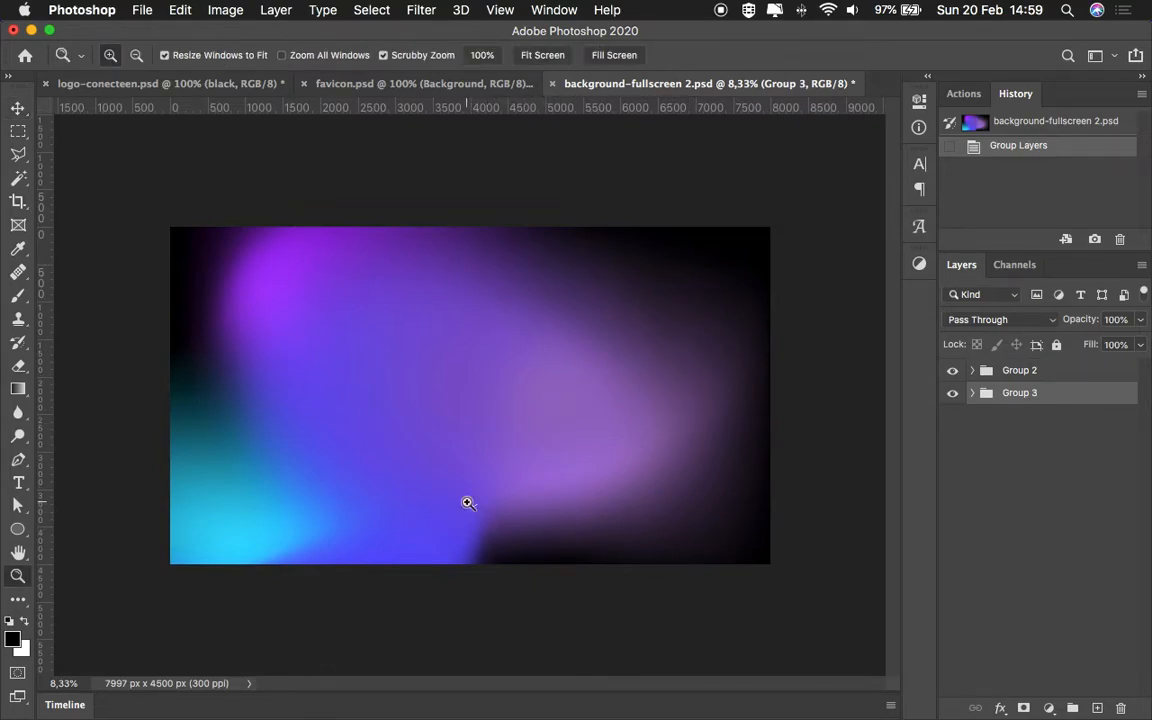
pyautogui.click(470, 509)
pyautogui.click(480, 515)
pyautogui.click(492, 505)
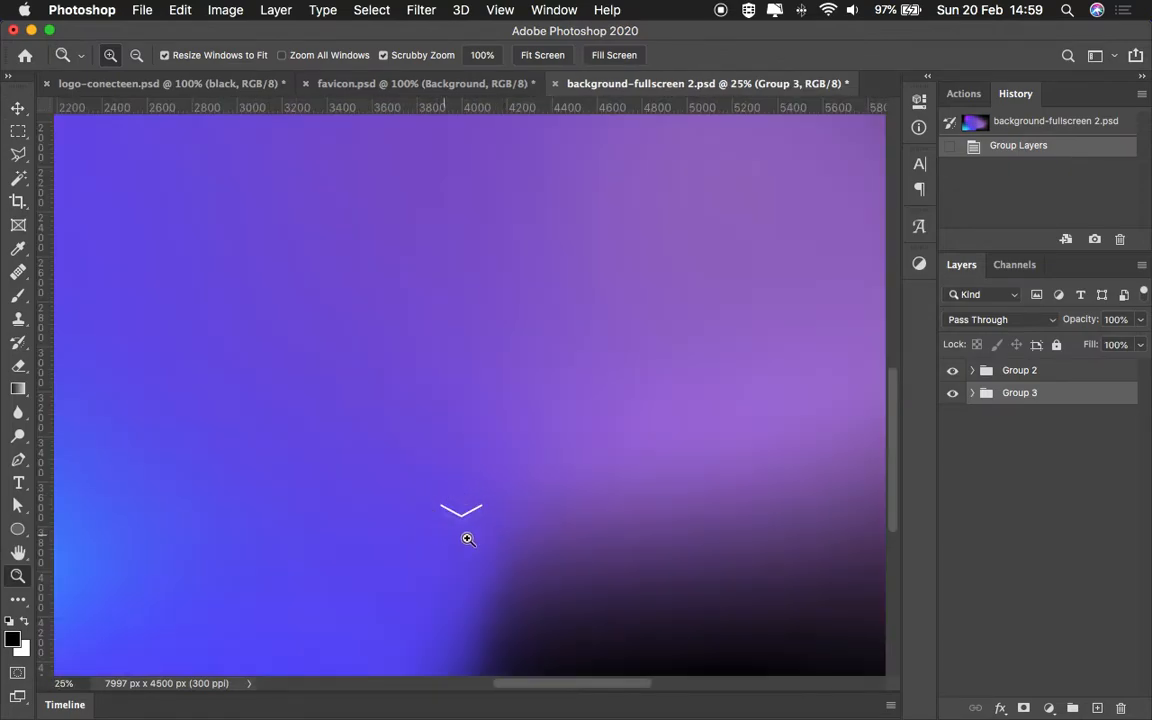
pyautogui.doubleClick(18, 575)
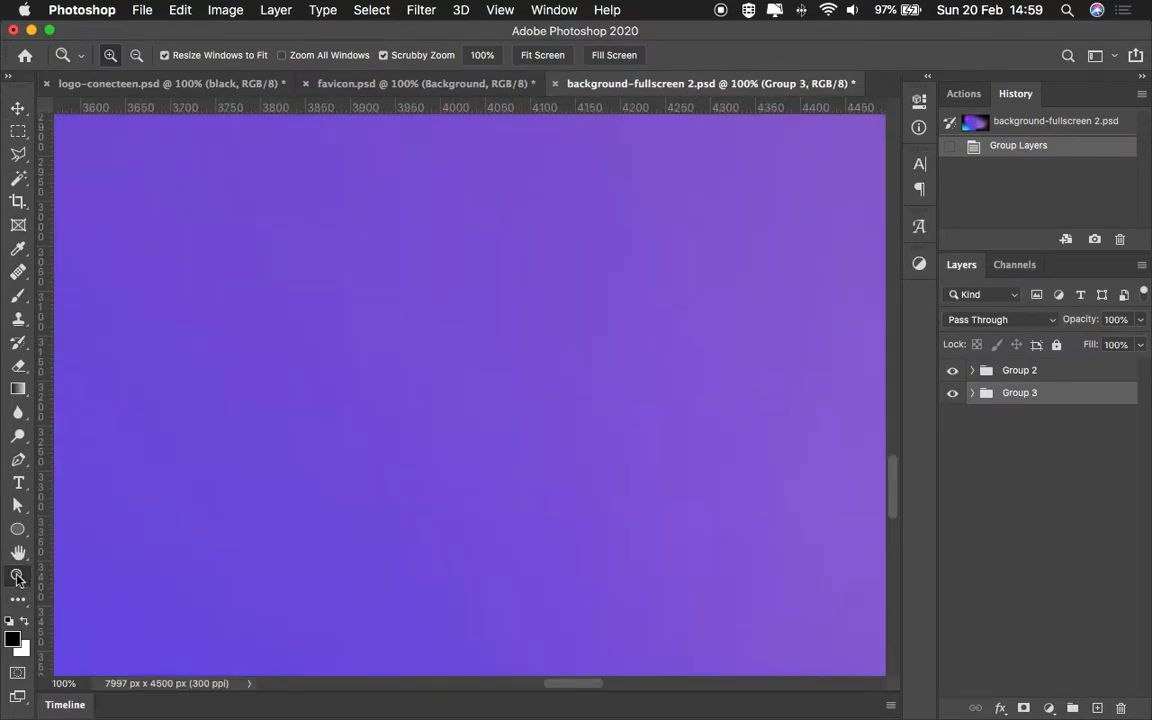
pyautogui.keyDown('alt'); pyautogui.click(553, 442); pyautogui.keyUp('alt')
pyautogui.keyDown('alt'); pyautogui.click(553, 442); pyautogui.keyUp('alt')
pyautogui.keyDown('alt'); pyautogui.click(553, 442); pyautogui.keyUp('alt')
pyautogui.keyDown('alt'); pyautogui.click(553, 442); pyautogui.keyUp('alt')
pyautogui.keyDown('alt'); pyautogui.click(553, 442); pyautogui.keyUp('alt')
pyautogui.keyDown('alt'); pyautogui.click(560, 443); pyautogui.keyUp('alt')
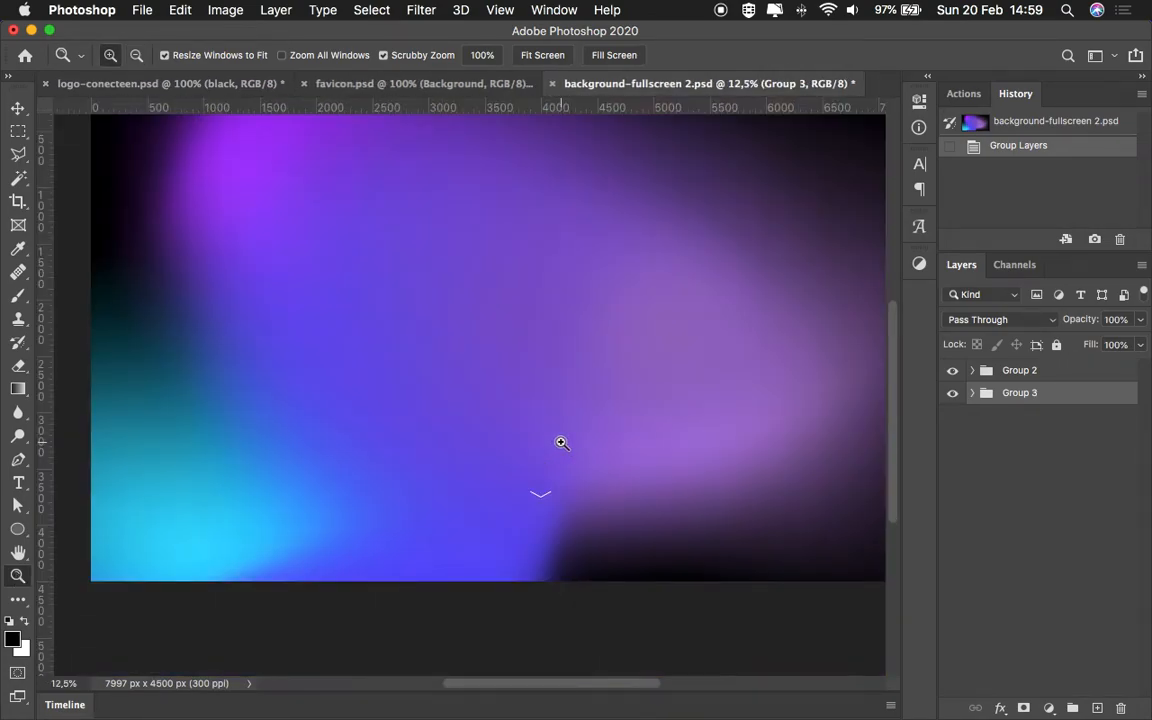
pyautogui.keyDown('alt'); pyautogui.click(560, 443); pyautogui.keyUp('alt')
pyautogui.press('v')
# Step: Start a Save for Web export of the background as JPEG with a width of 1920 px
pyautogui.press('super+s')
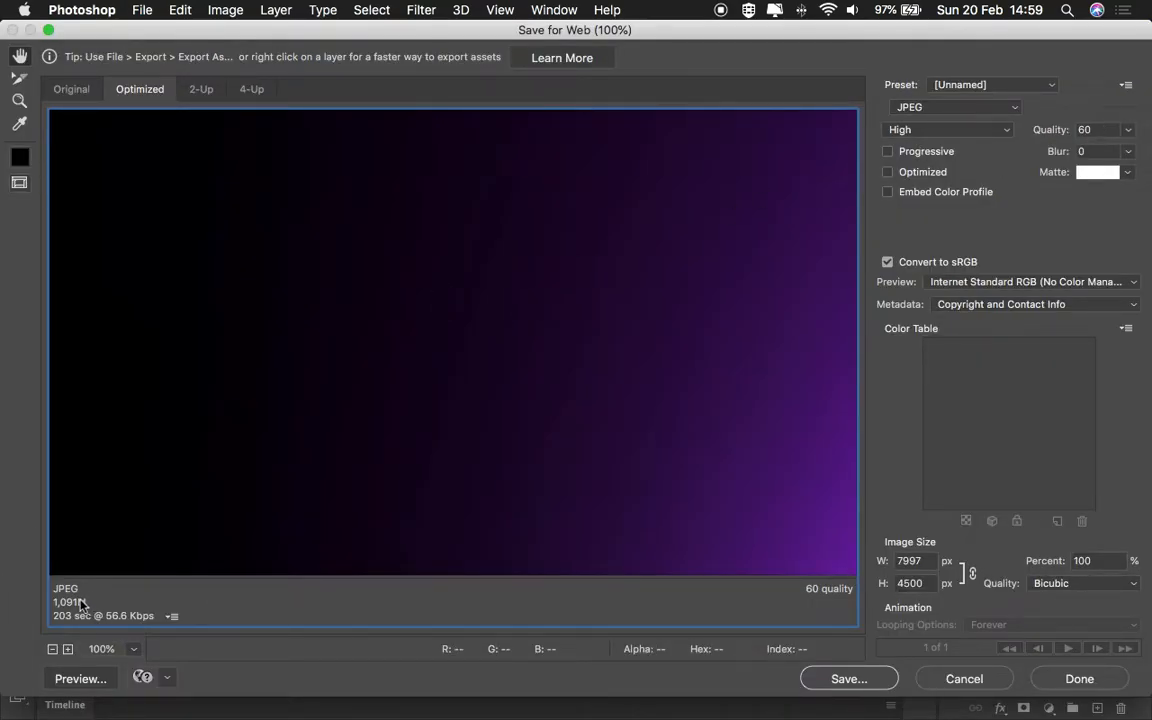
pyautogui.doubleClick(910, 561)
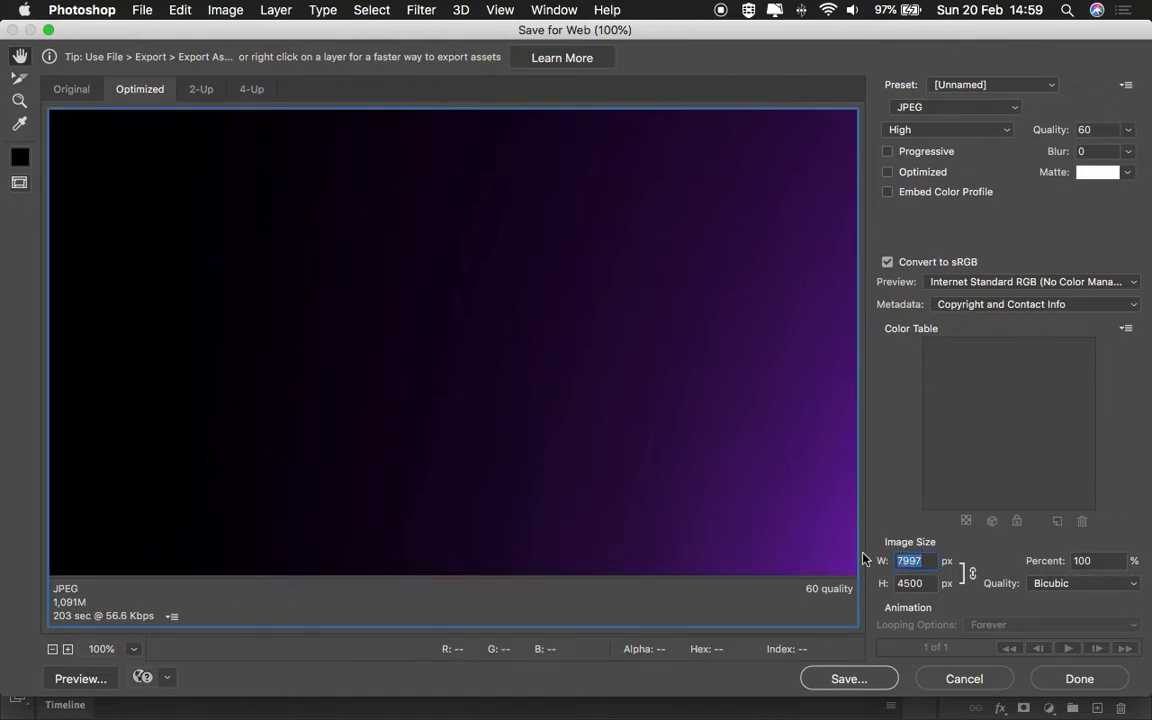
pyautogui.write('1920')
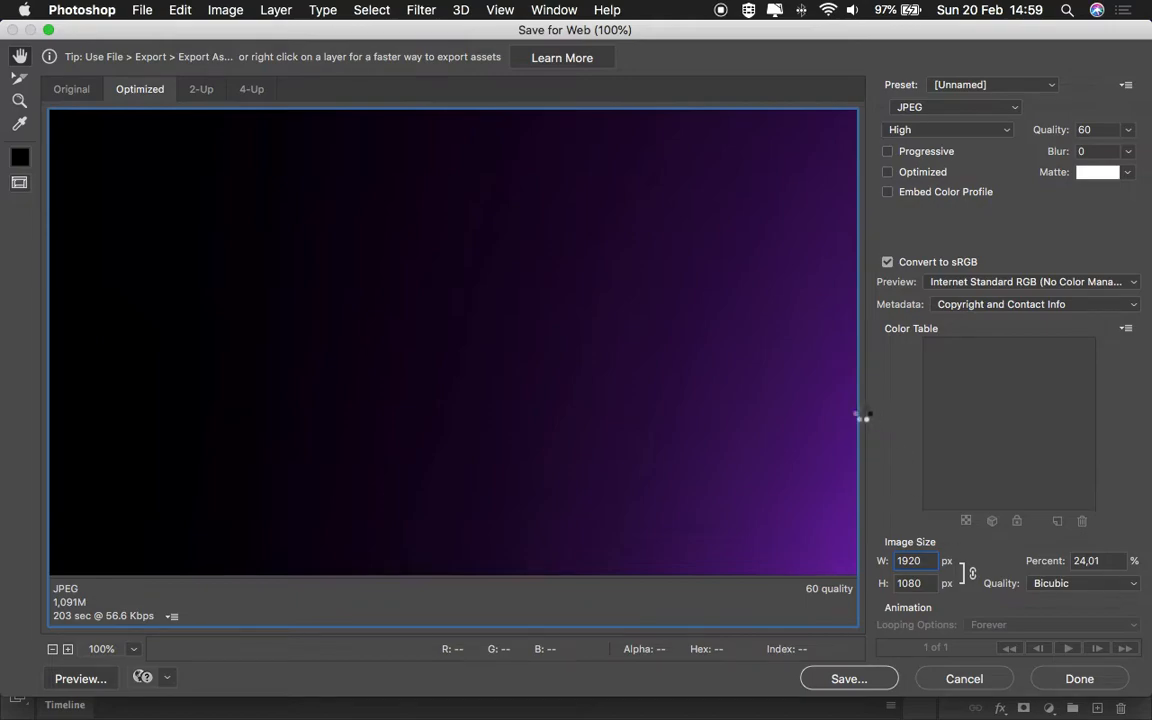
# Step: Switch to Chrome and check the recommended image size for the l1 block
pyautogui.hotkey('ctrl', 'Left')
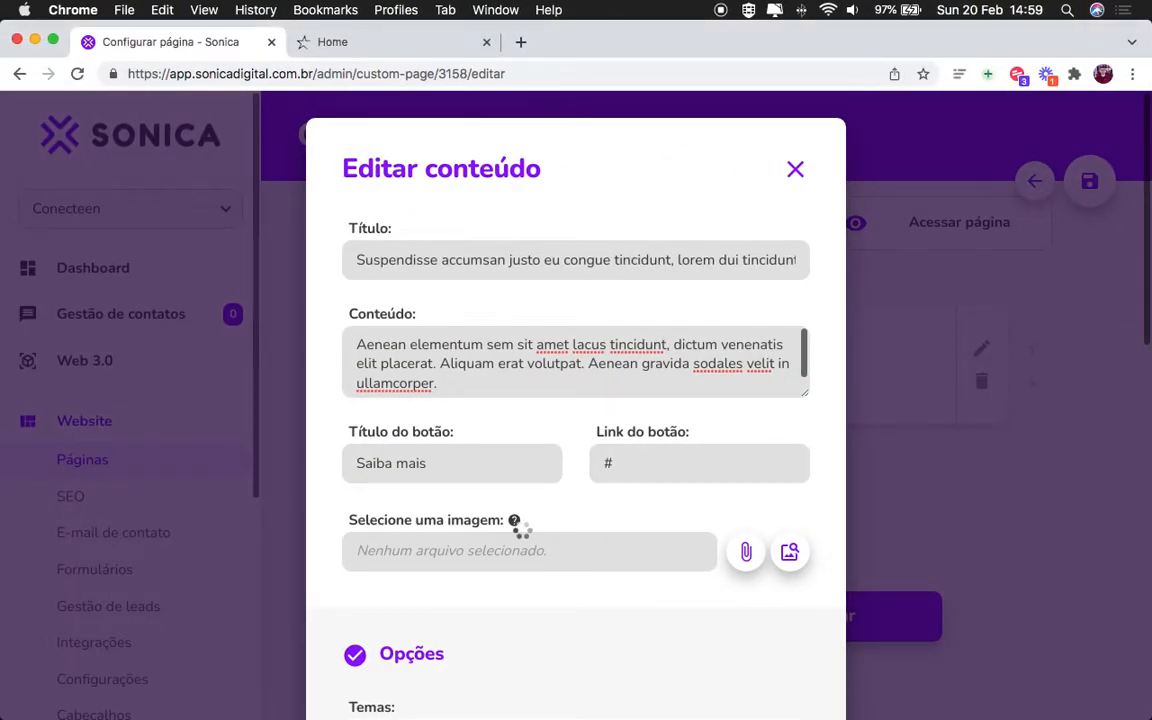
pyautogui.scroll(-2, 530, 545)
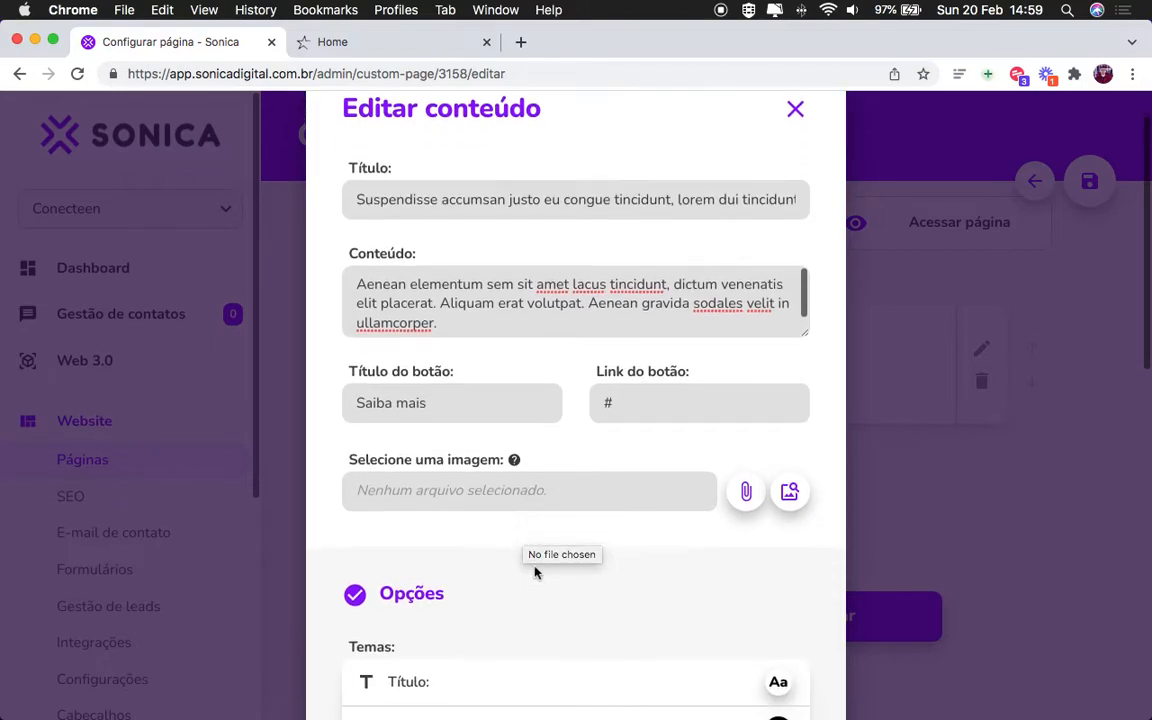
pyautogui.moveTo(517, 460)
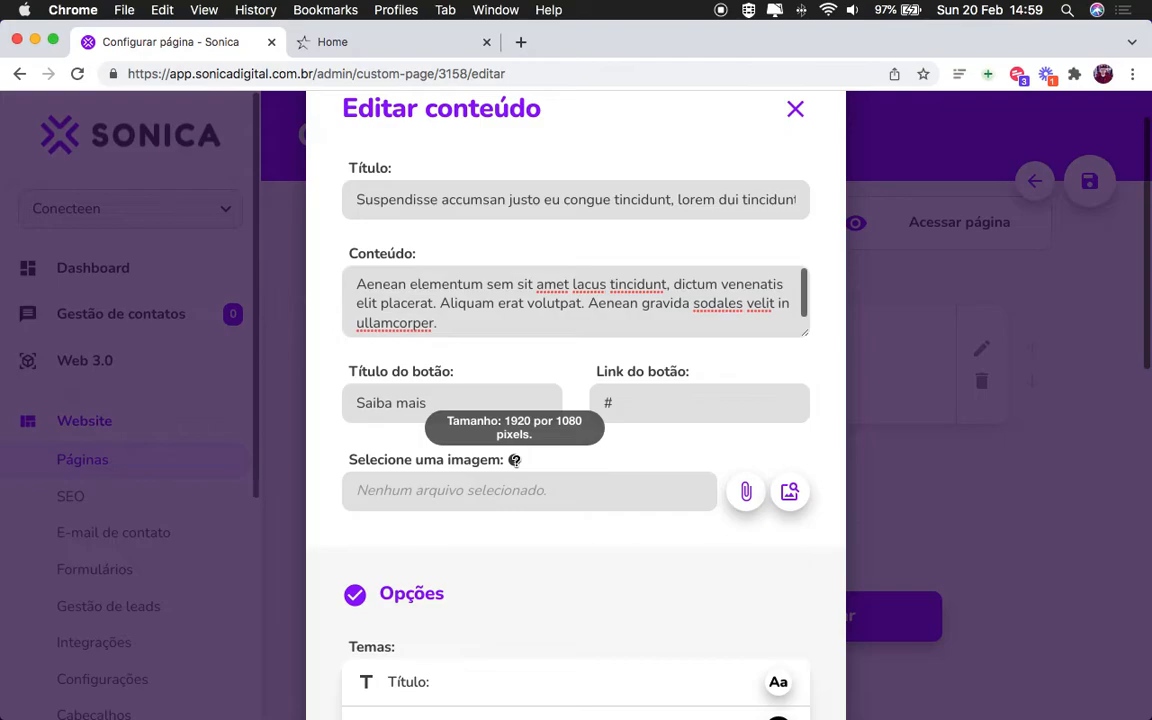
# Step: Return to Photoshop and save the 1920 × 1080 px JPEG export to the Desktop as background-fullscreen-2.jpg
pyautogui.hotkey('ctrl', 'Right')
pyautogui.press('alt+shift+super+s')
pyautogui.click(905, 561)
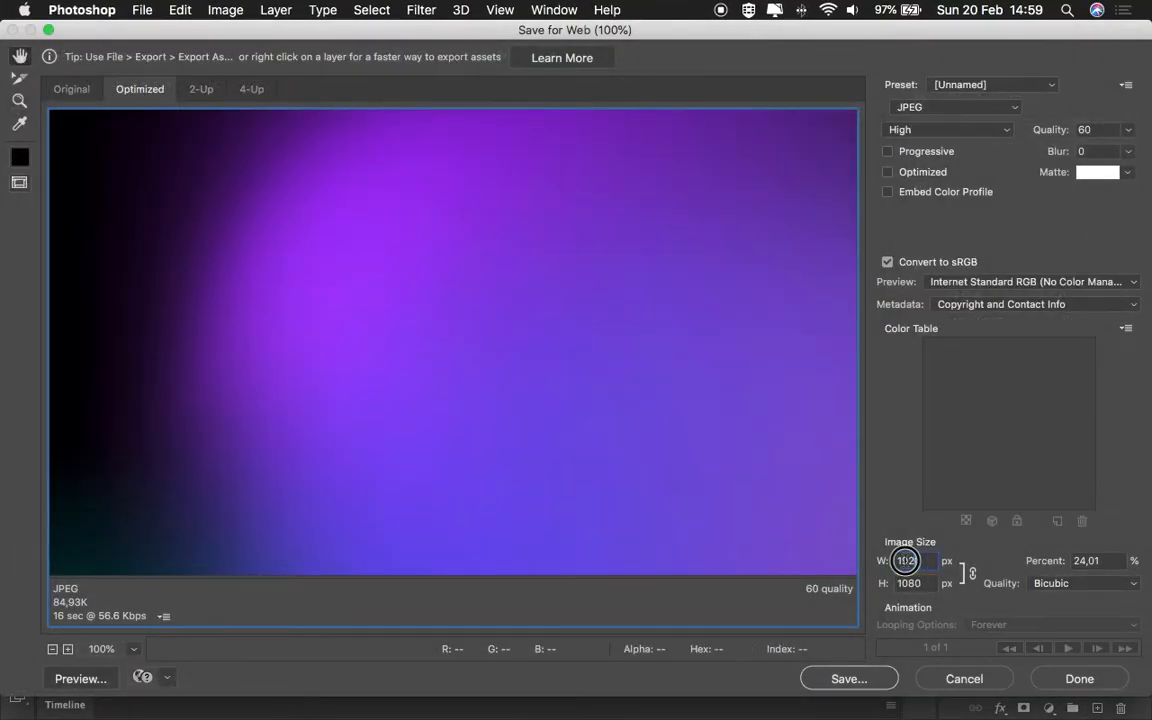
pyautogui.press('Tab')
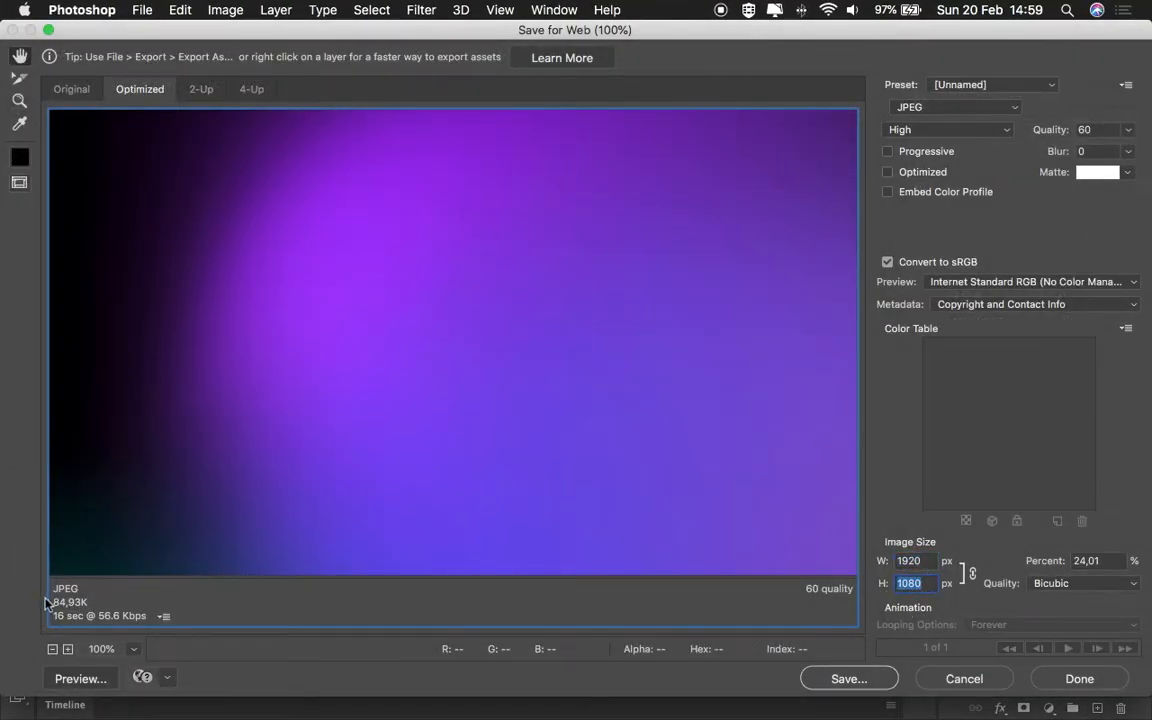
pyautogui.moveTo(589, 486); pyautogui.dragTo(499, 199)
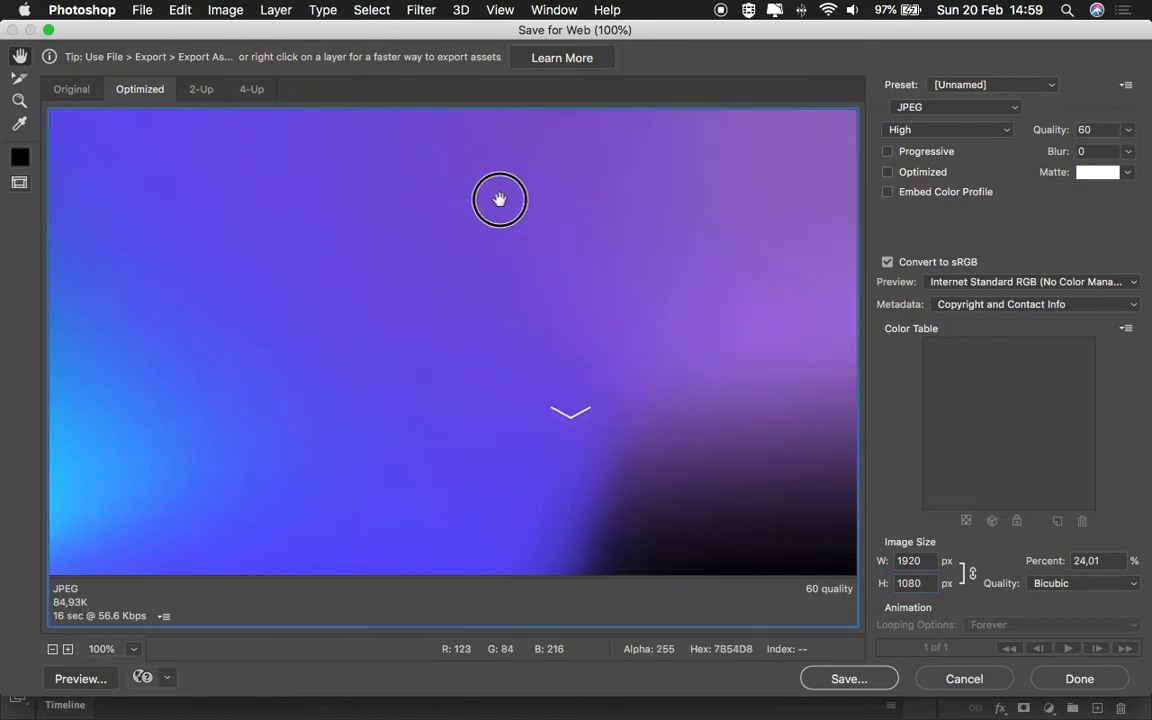
pyautogui.click(874, 679)
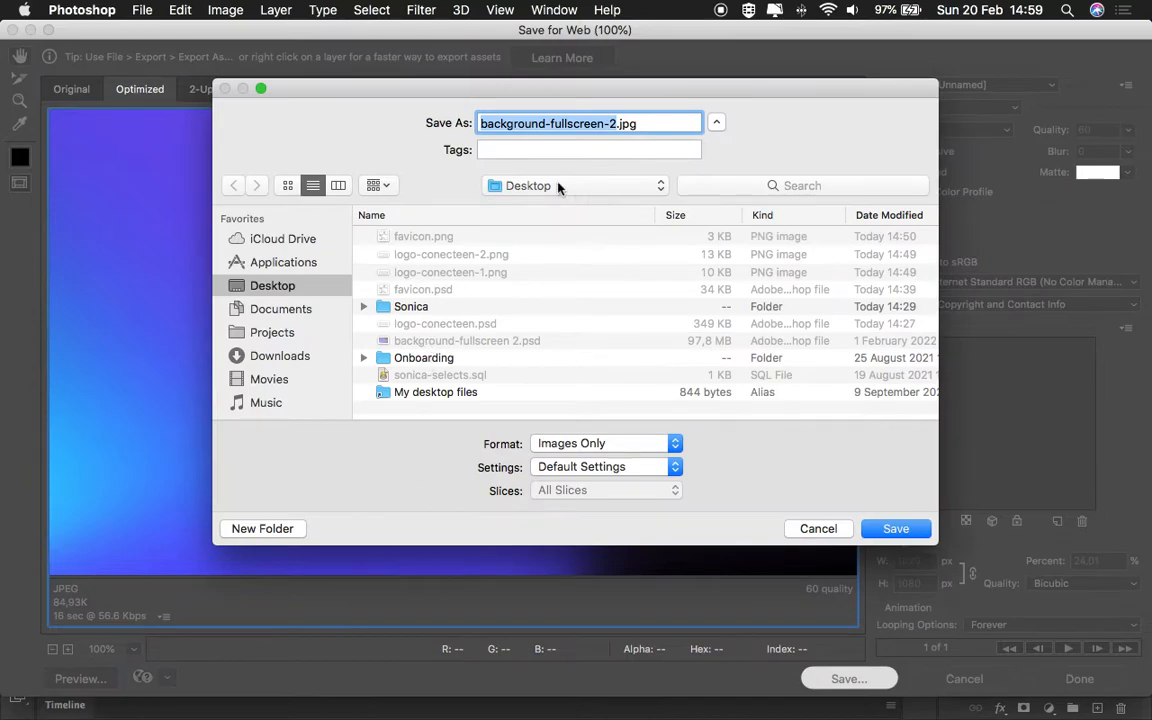
pyautogui.click(906, 530)
# Step: Switch back to Chrome and select background-fullscreen-2.jpg from the Desktop as the block's image
pyautogui.hotkey('ctrl', 'Left')
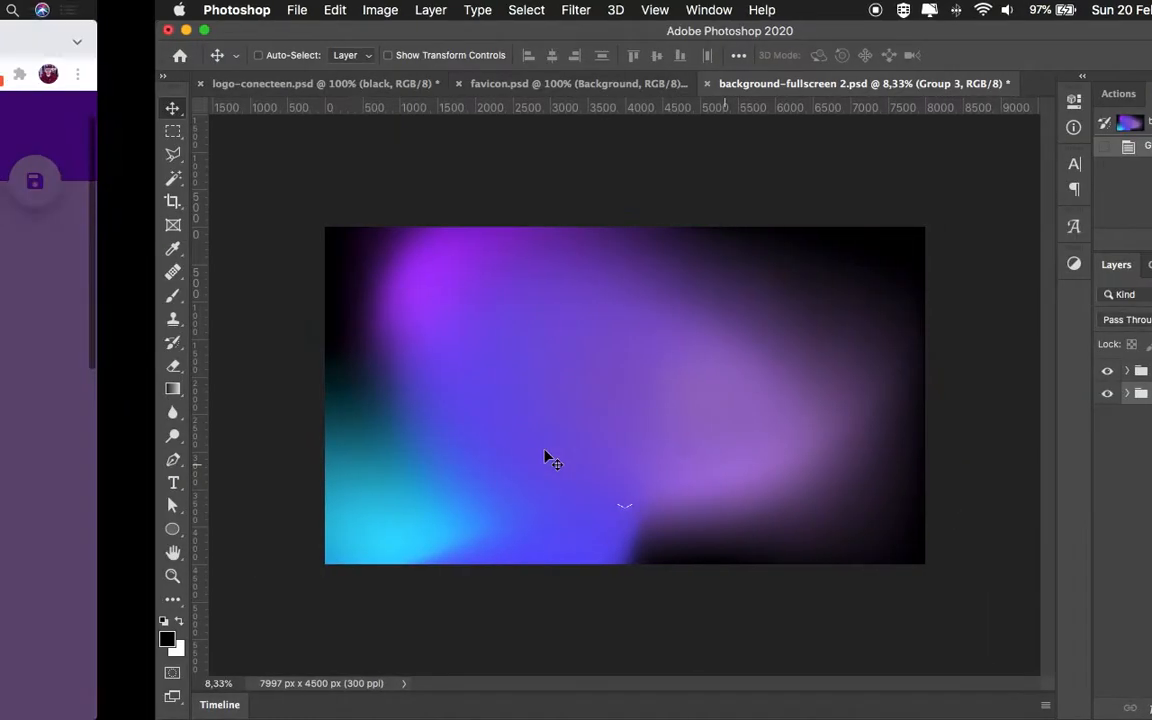
pyautogui.click(597, 490)
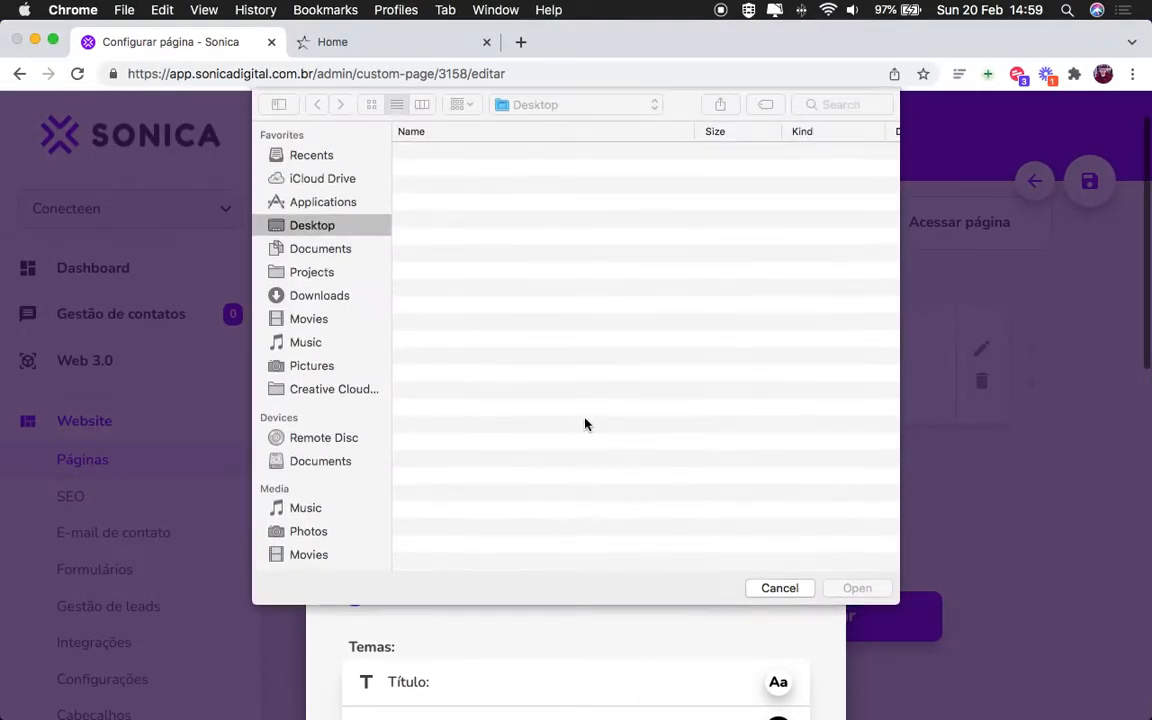
pyautogui.doubleClick(488, 160)
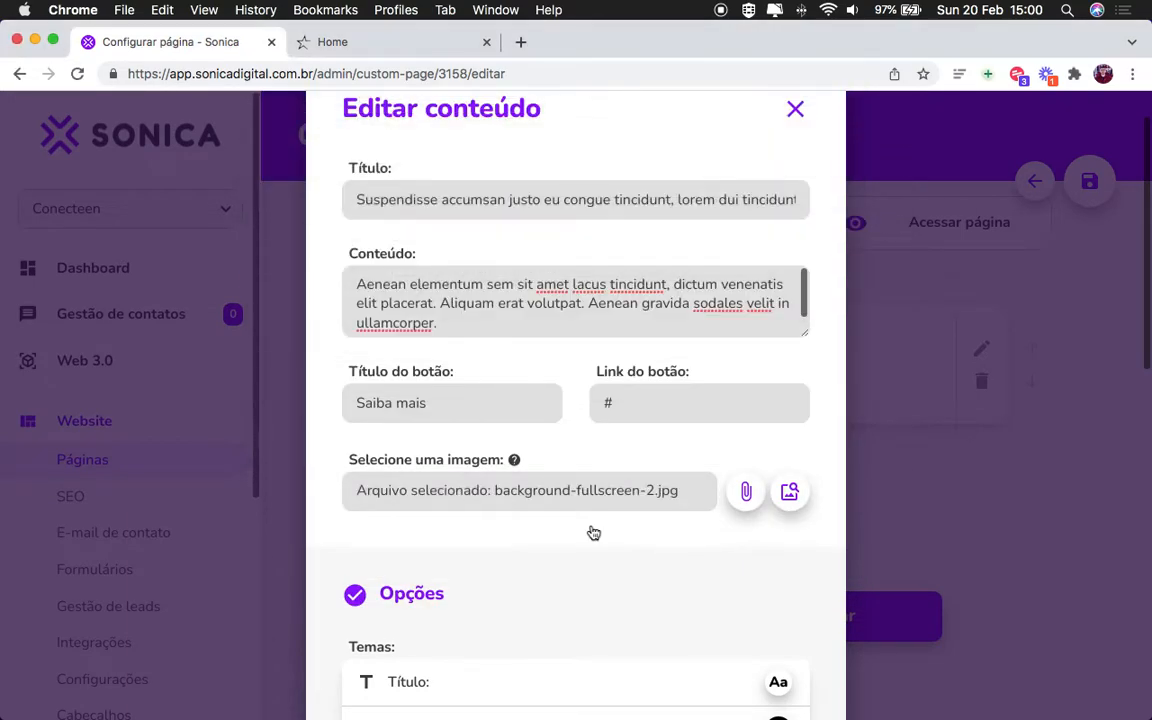
# Step: Apply the black-on-white theme to the block's title and the white-on-black theme to its button
pyautogui.scroll(-5, 592, 527)
pyautogui.scroll(-2, 648, 587)
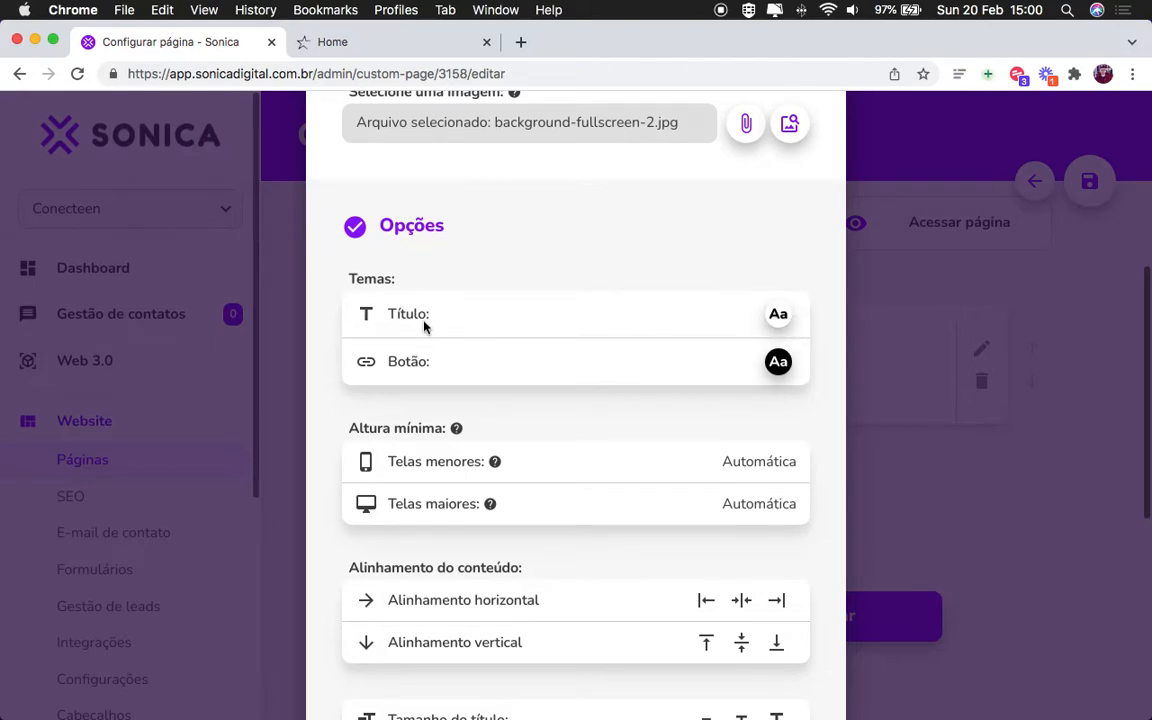
pyautogui.click(778, 314)
pyautogui.click(790, 366)
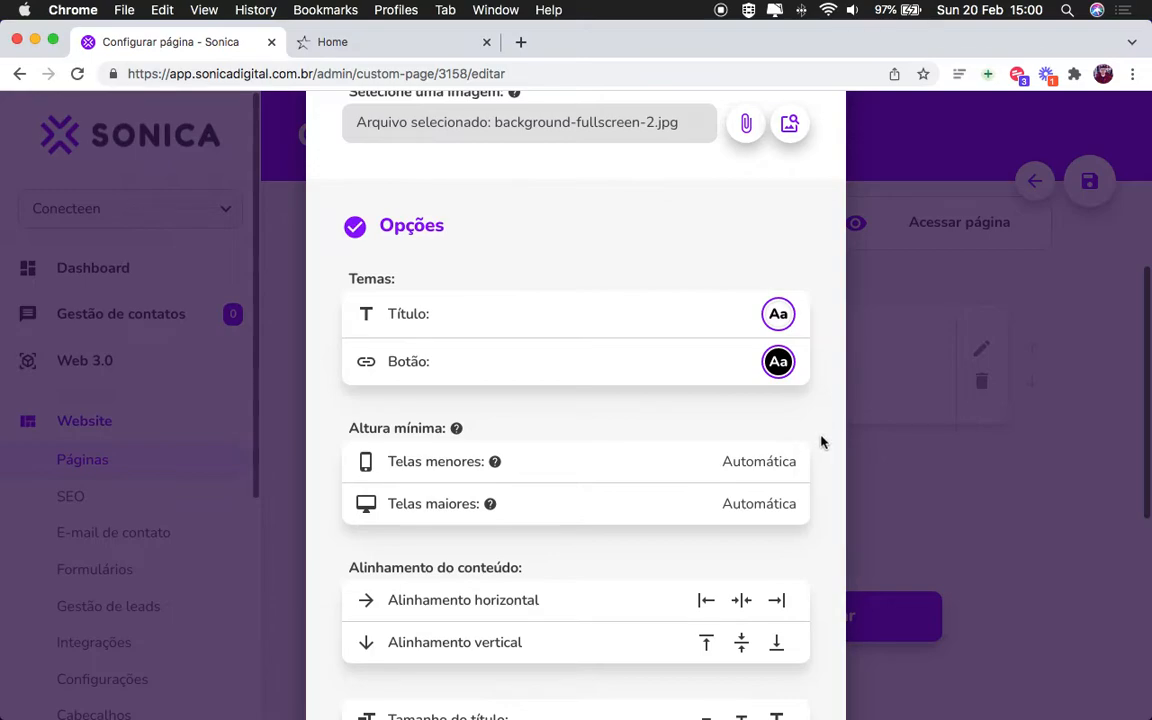
# Step: Keep the remaining block options at their defaults, finish editing the block and save the Home page
pyautogui.scroll(-1, 822, 431)
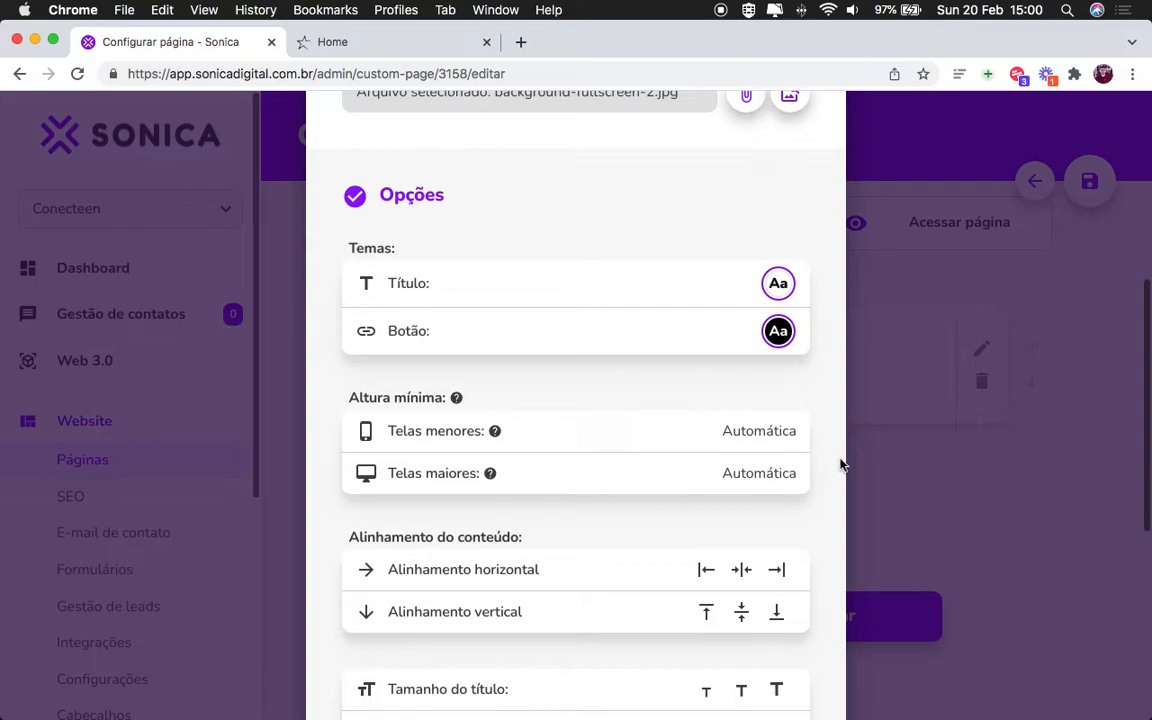
pyautogui.scroll(-3, 826, 456)
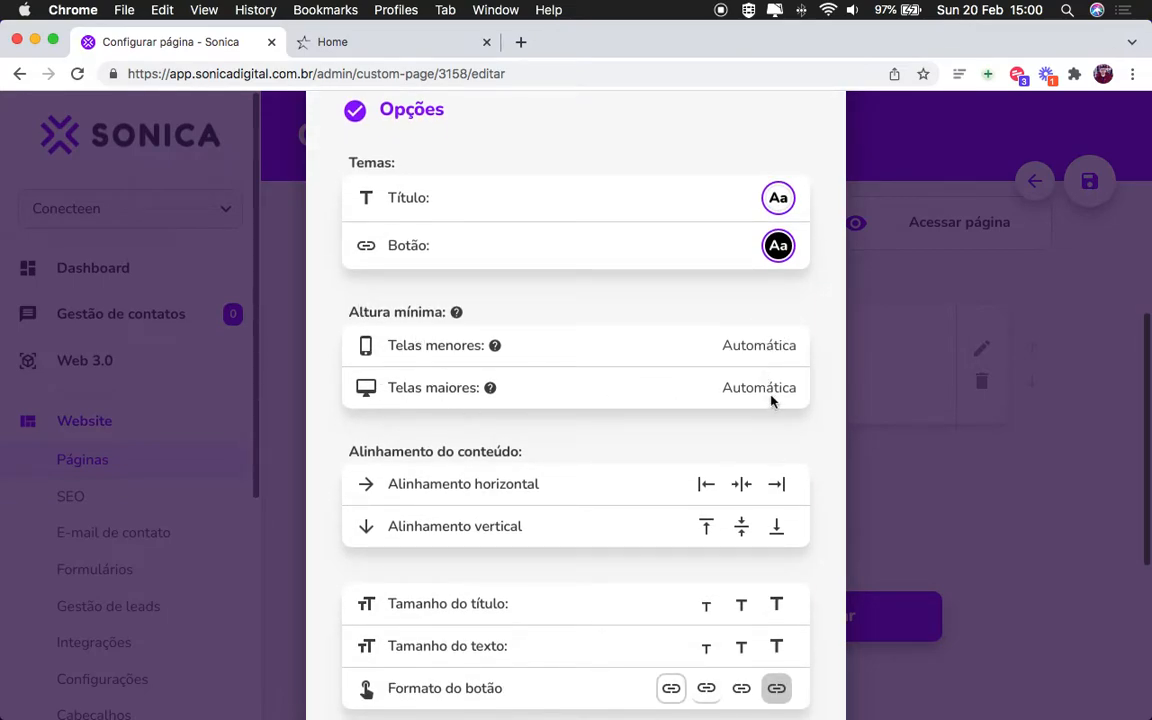
pyautogui.scroll(-4, 774, 398)
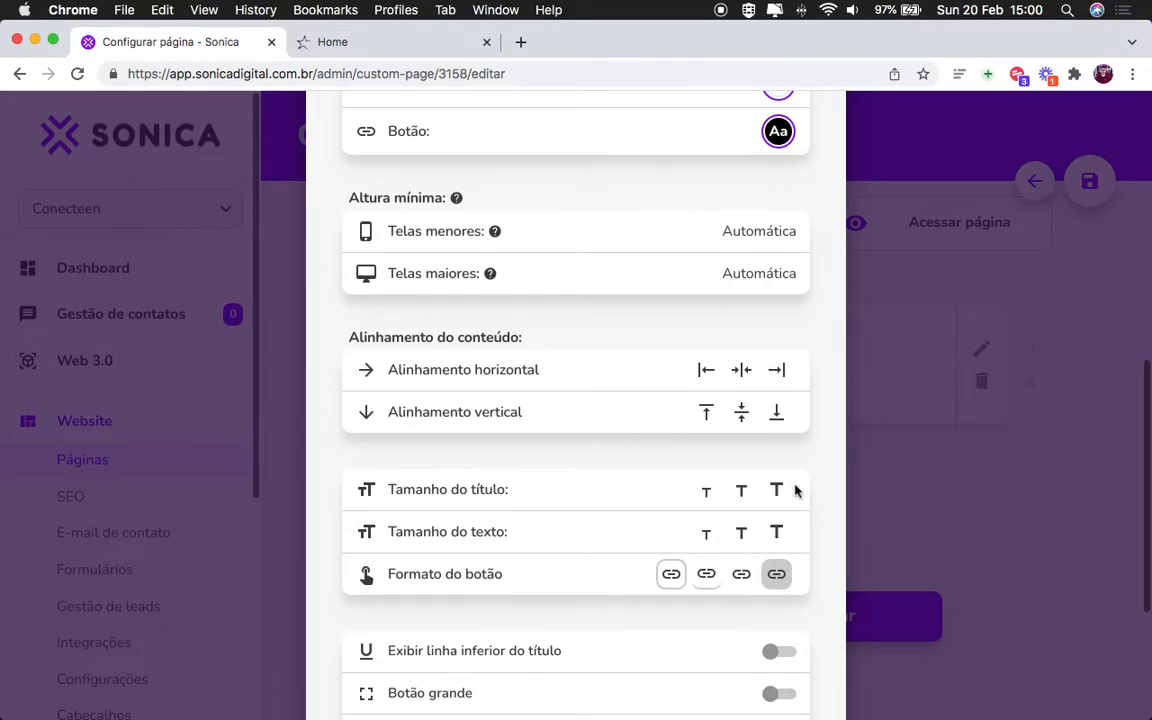
pyautogui.scroll(-8, 818, 507)
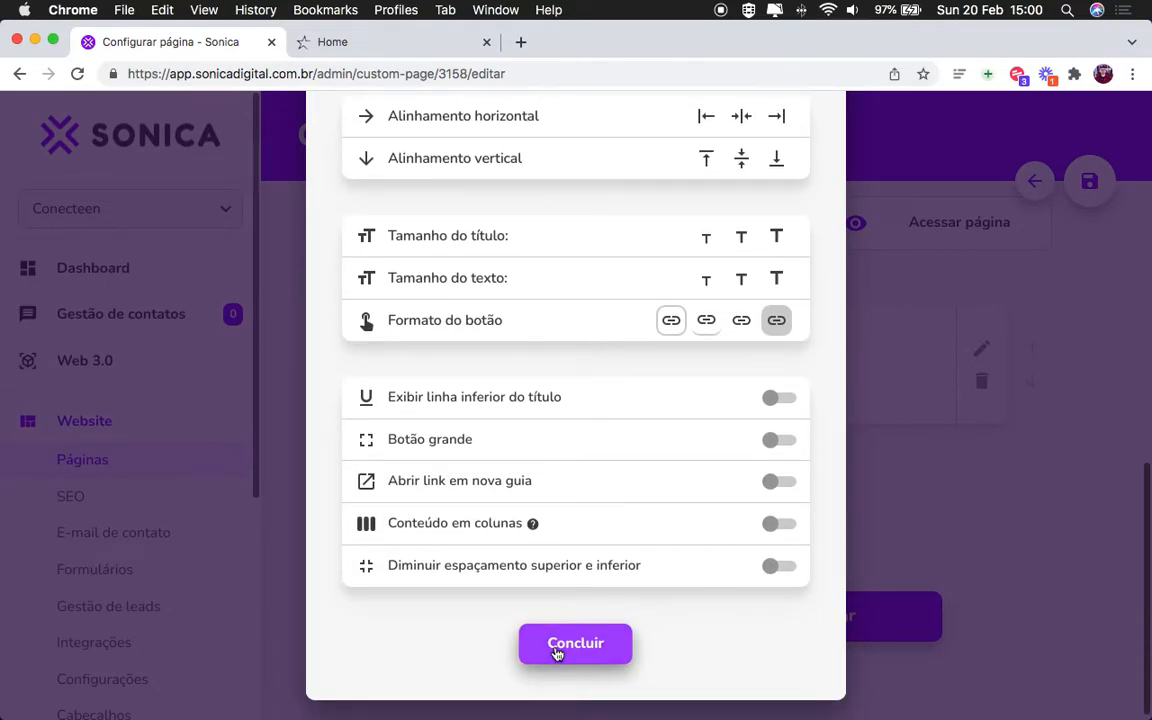
pyautogui.click(557, 645)
pyautogui.click(874, 624)
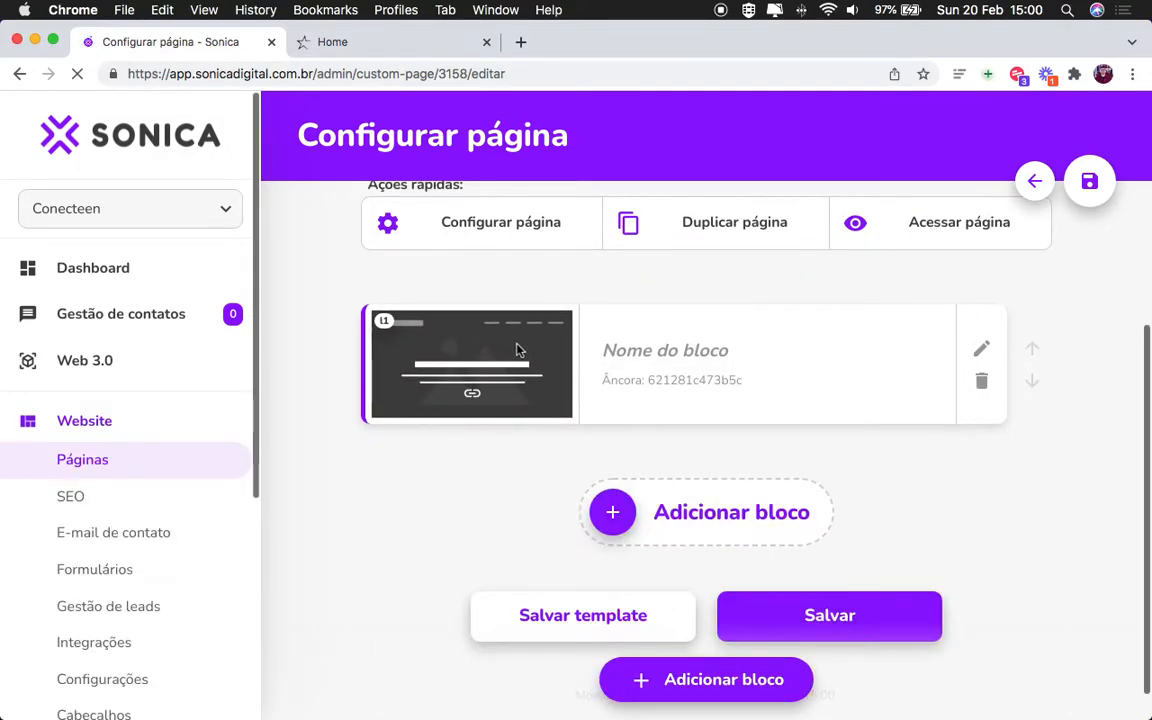
# Step: Reopen the l1 block's content and review its title, text, button and image
pyautogui.click(987, 353)
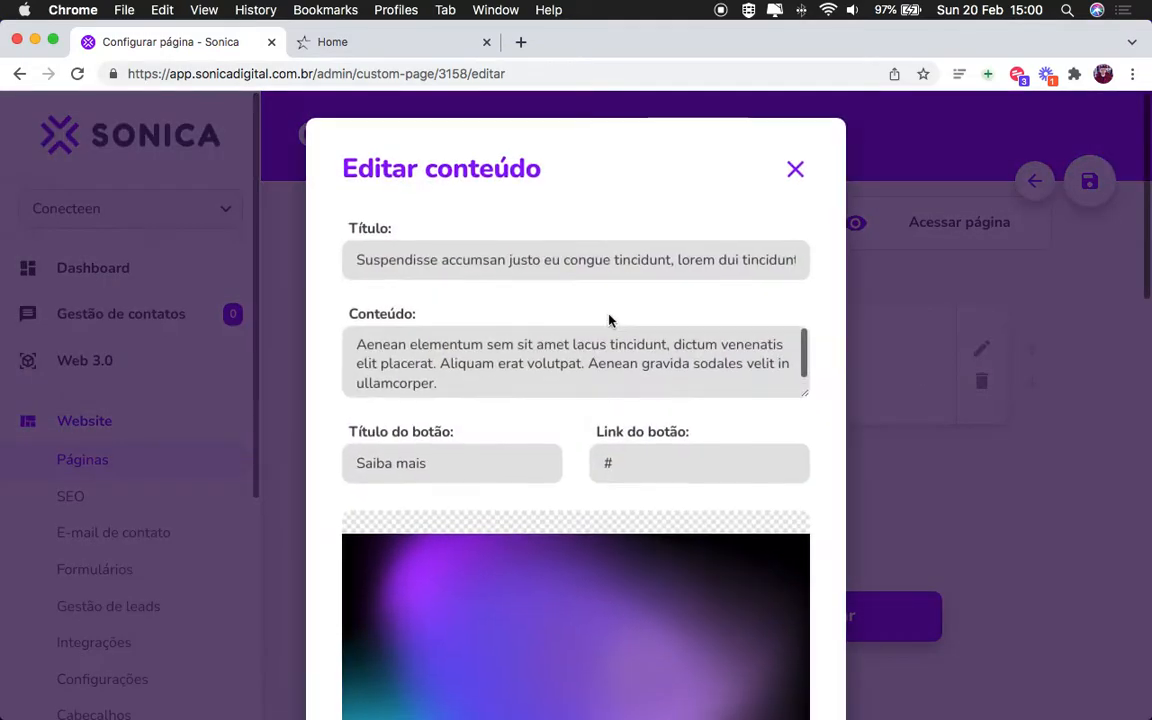
pyautogui.moveTo(684, 259); pyautogui.dragTo(335, 264)
pyautogui.moveTo(482, 463); pyautogui.dragTo(263, 299)
pyautogui.click(574, 412)
# Step: Reload the published Home page to check the banner, and return to the page editor
pyautogui.click(327, 45)
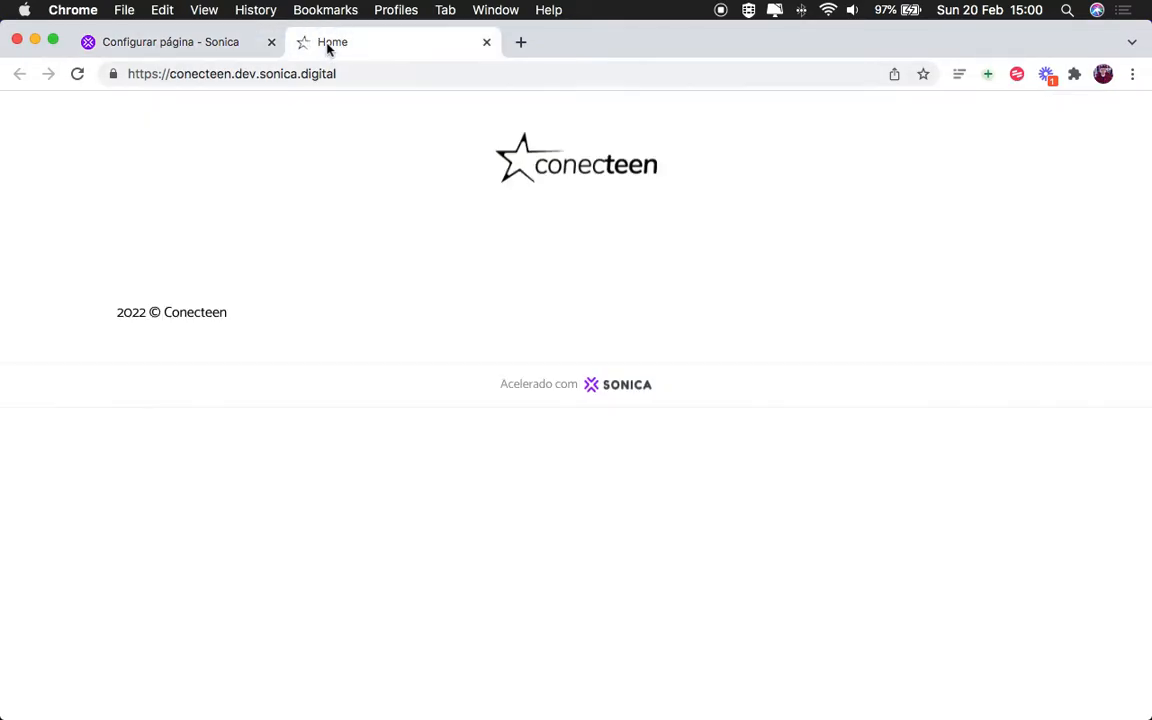
pyautogui.click(77, 76)
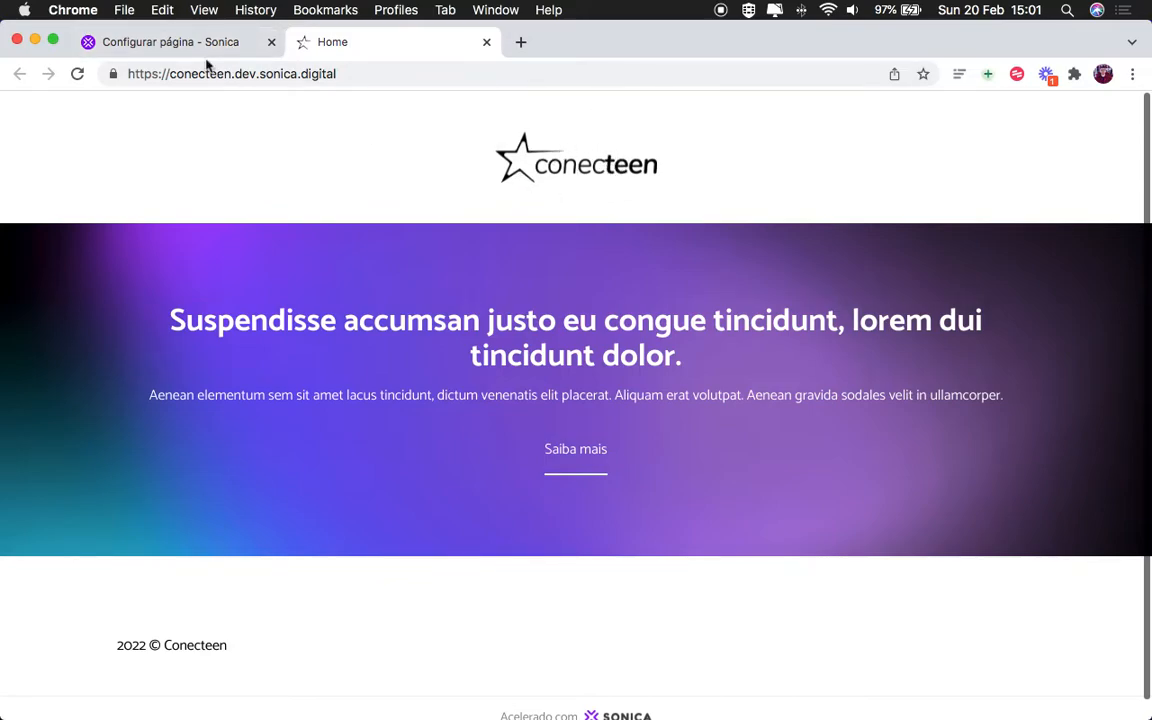
pyautogui.click(178, 46)
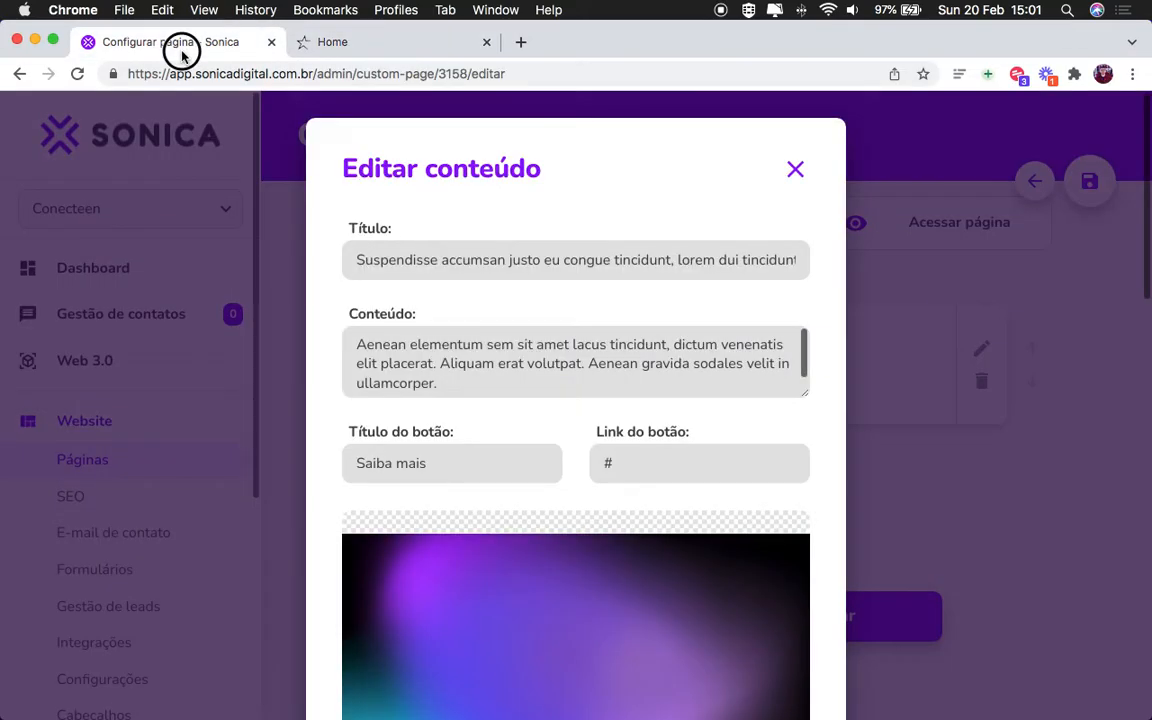
# Step: Enable the fullscreen block overlay ("Habilitar sobreposição do bloco fullscreen") in the Home page's configuration and save the page
pyautogui.click(797, 168)
pyautogui.click(508, 229)
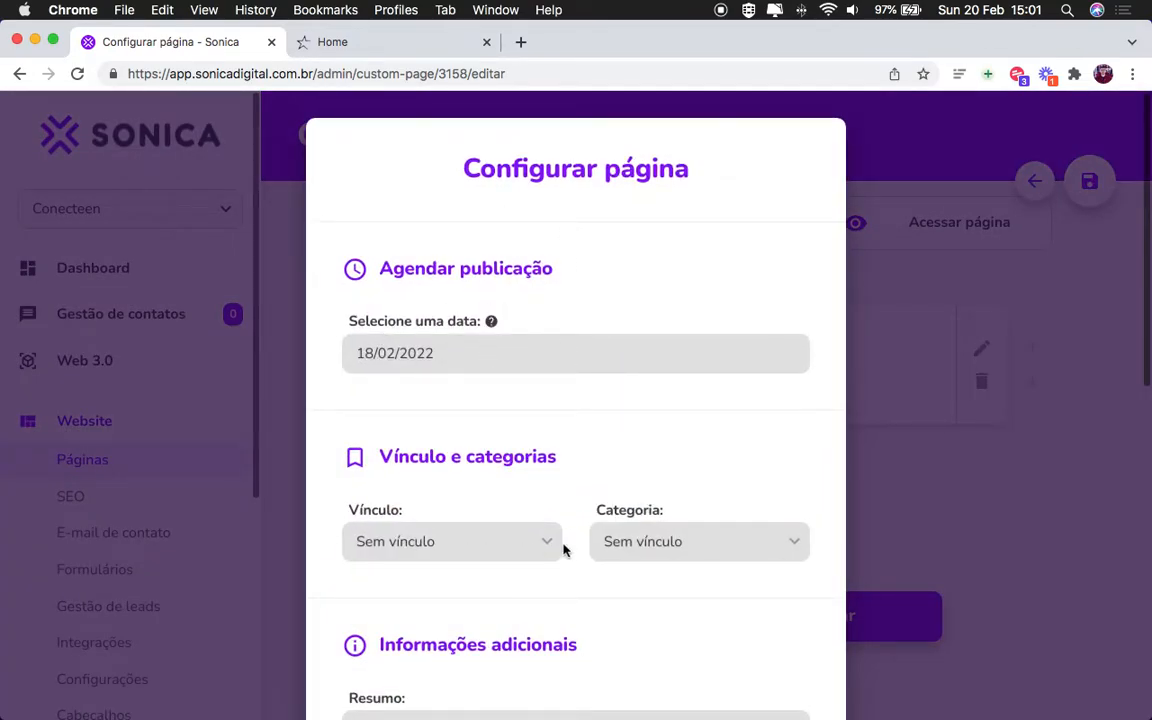
pyautogui.scroll(-10, 565, 546)
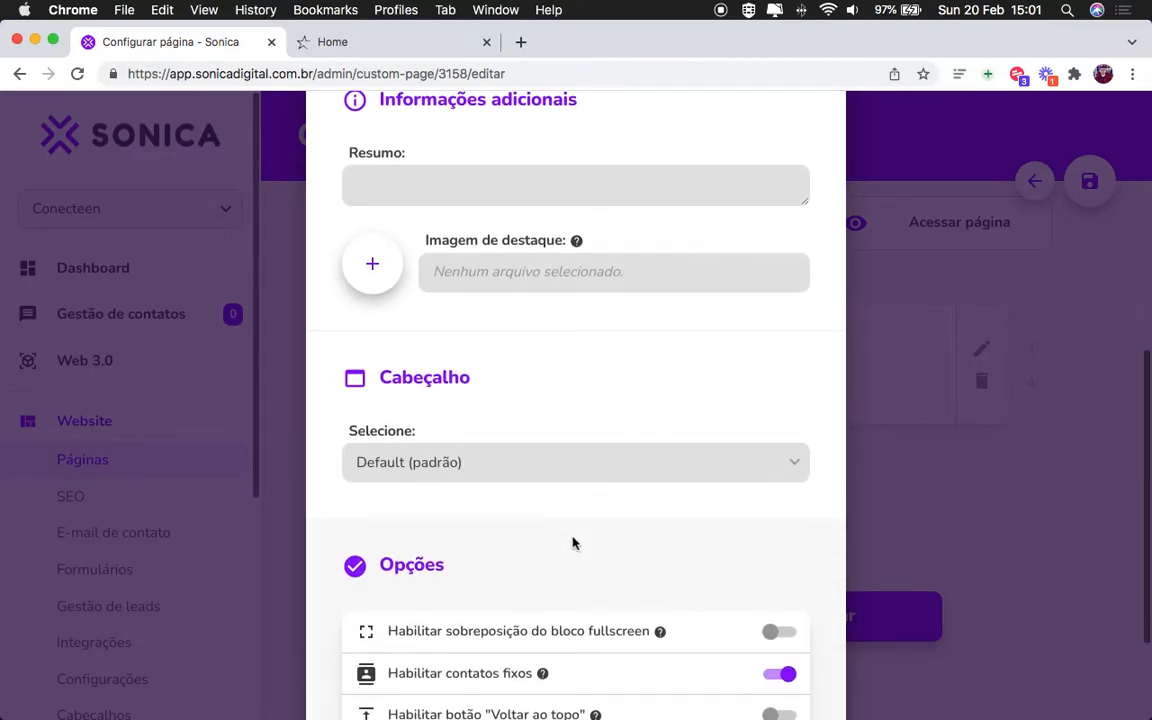
pyautogui.scroll(-3, 572, 543)
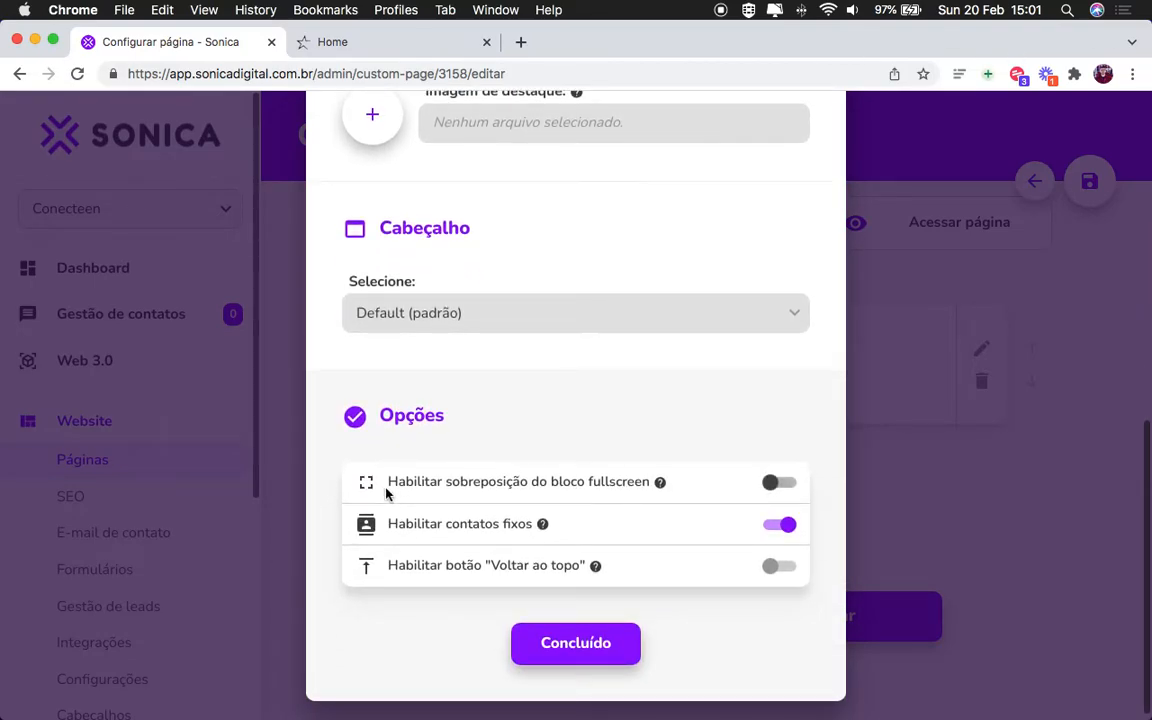
pyautogui.moveTo(675, 495)
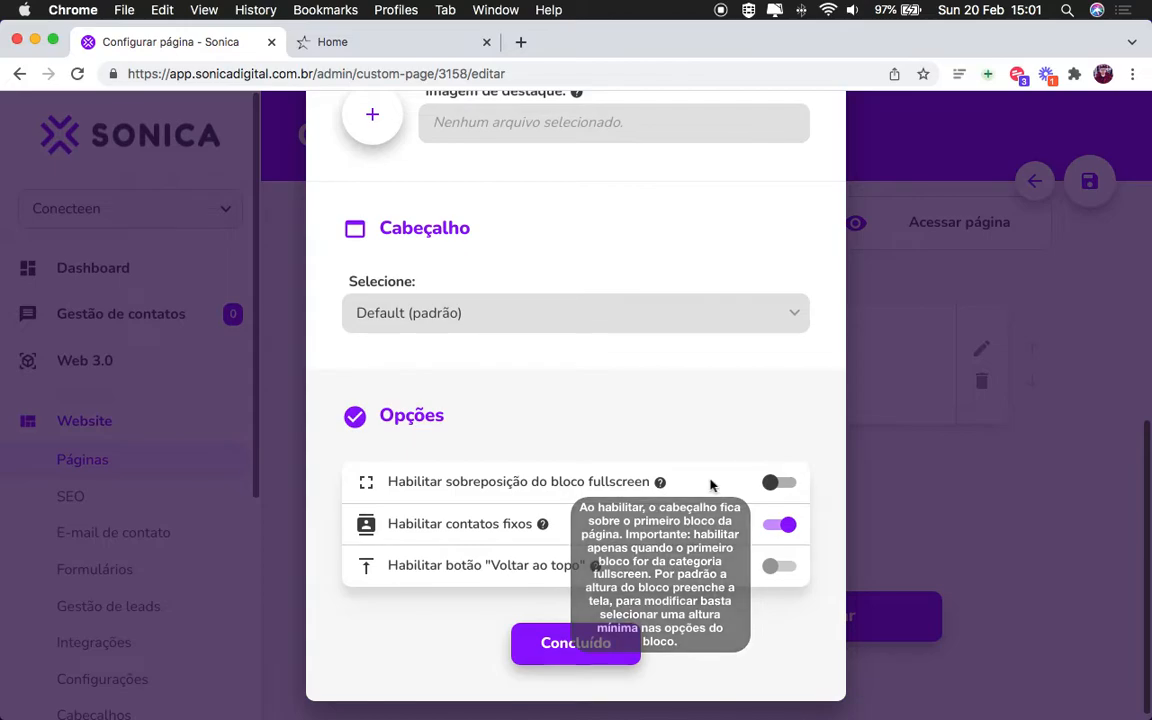
pyautogui.click(785, 482)
pyautogui.click(607, 640)
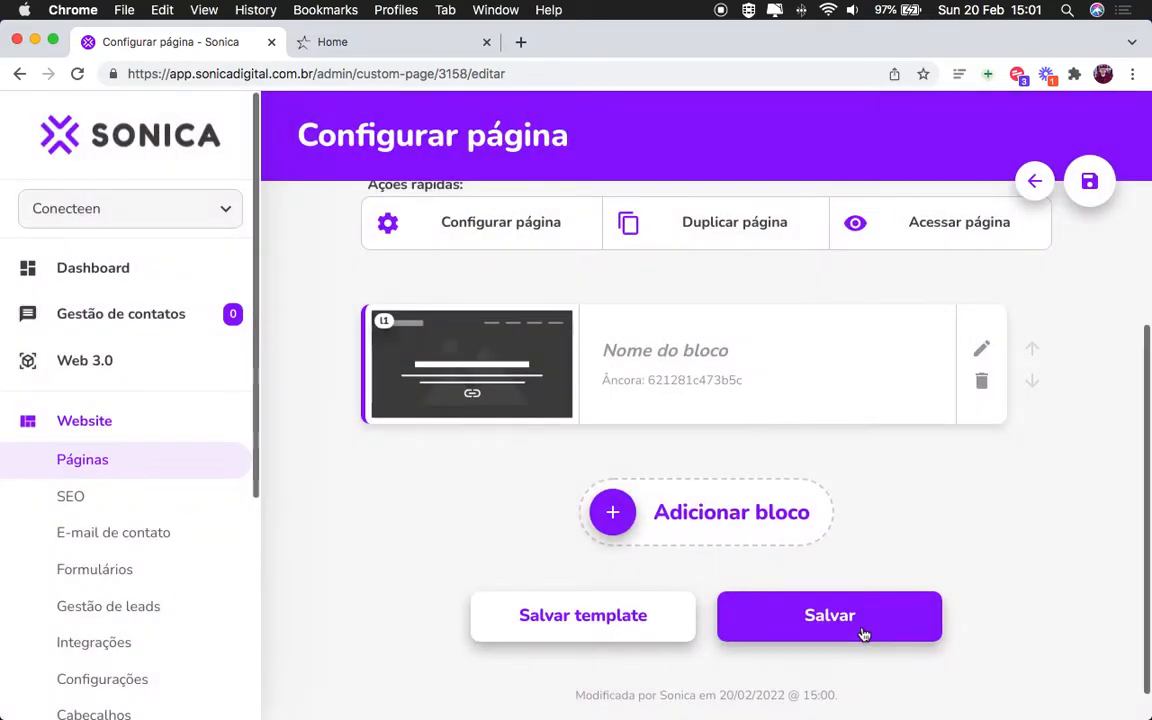
pyautogui.click(864, 635)
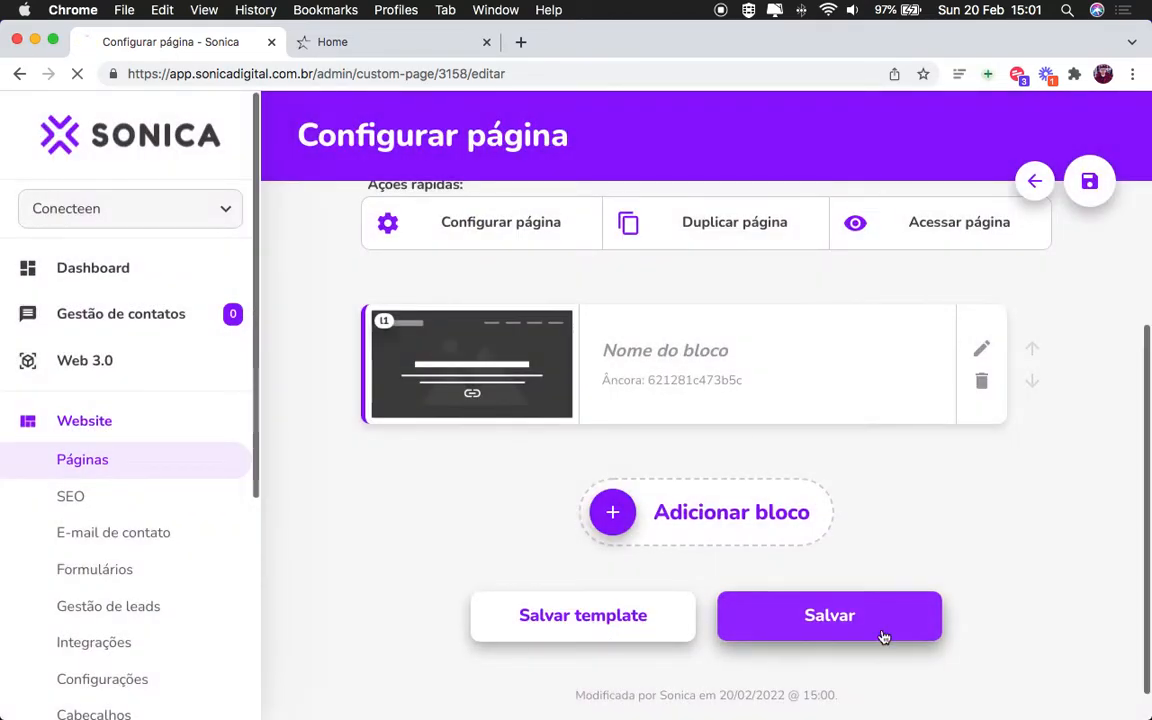
# Step: Reload the published Home page and inspect the header logo over the banner
pyautogui.click(337, 45)
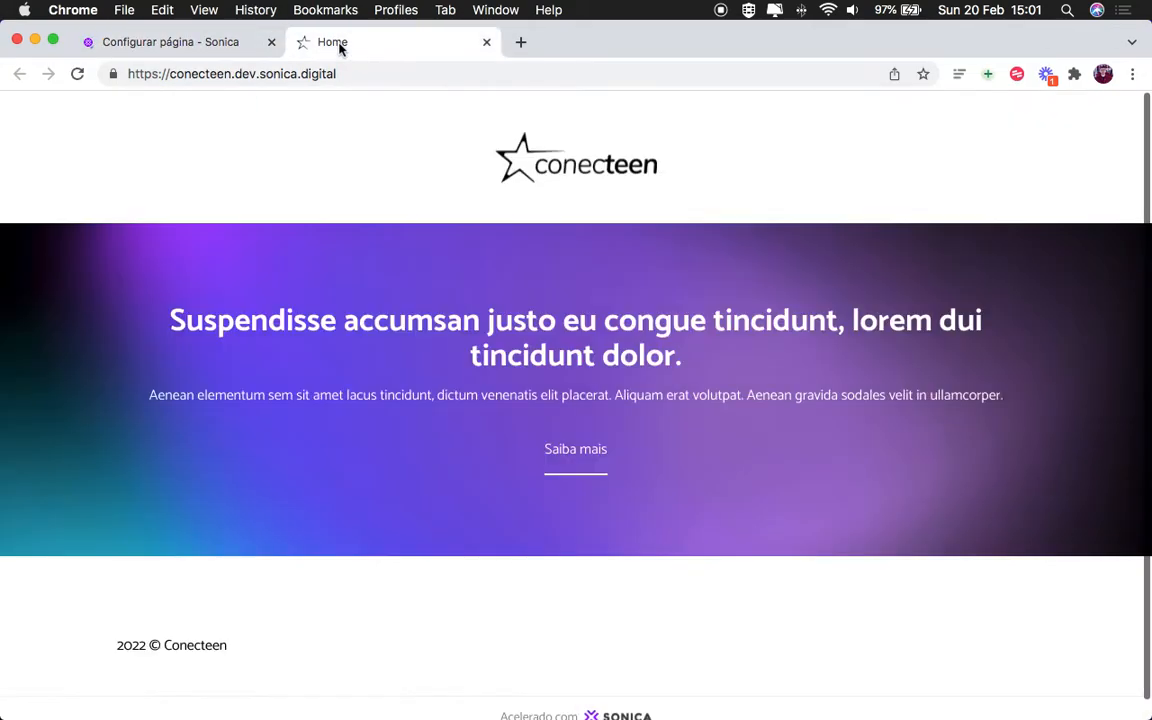
pyautogui.click(78, 76)
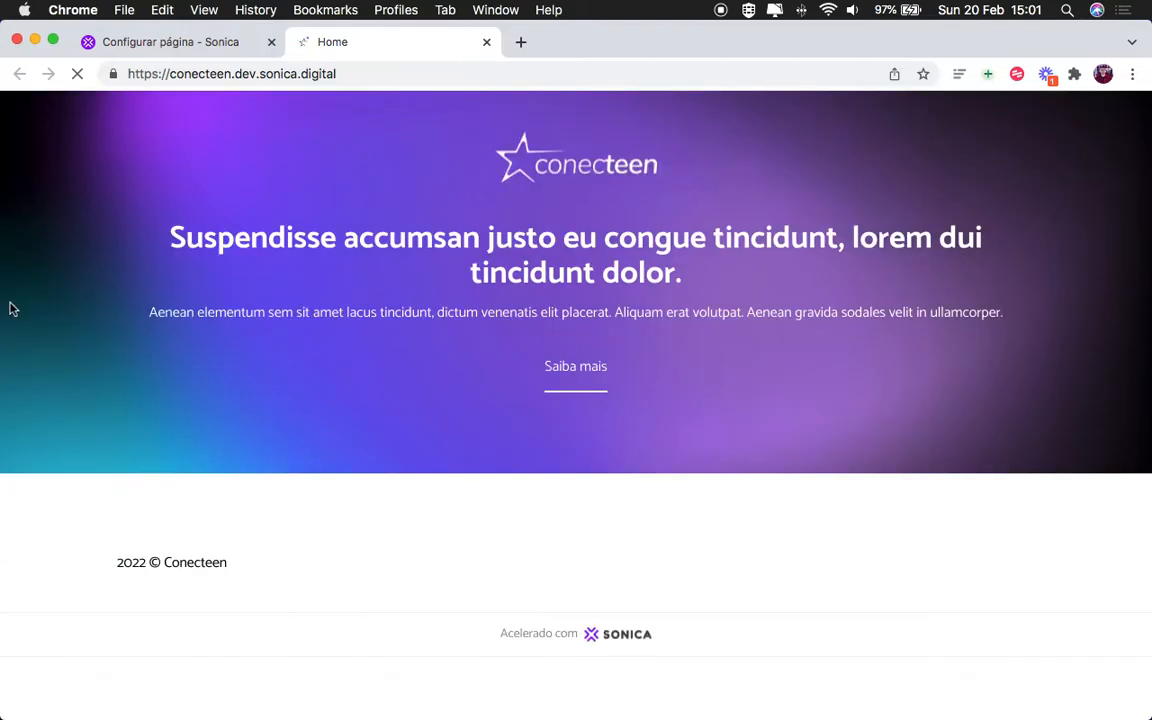
pyautogui.moveTo(435, 170); pyautogui.dragTo(762, 165)
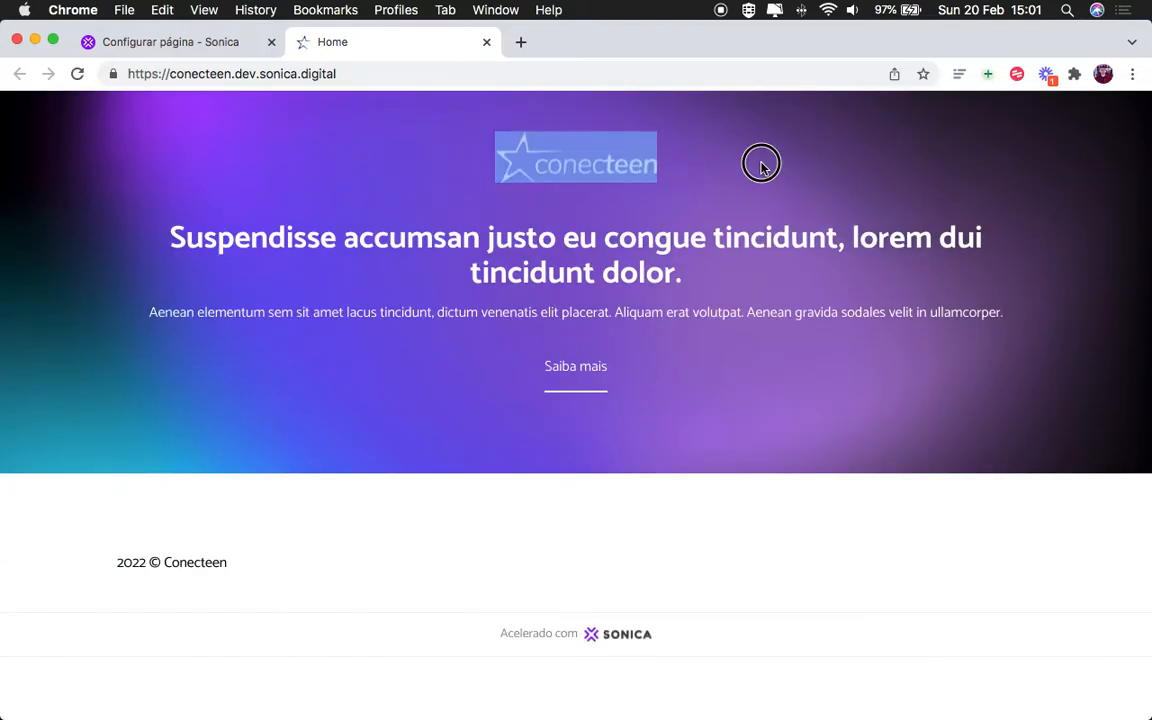
# Step: Open the site settings in a separate tab, review the brand's two logo images and compare them with the published page
pyautogui.click(141, 42)
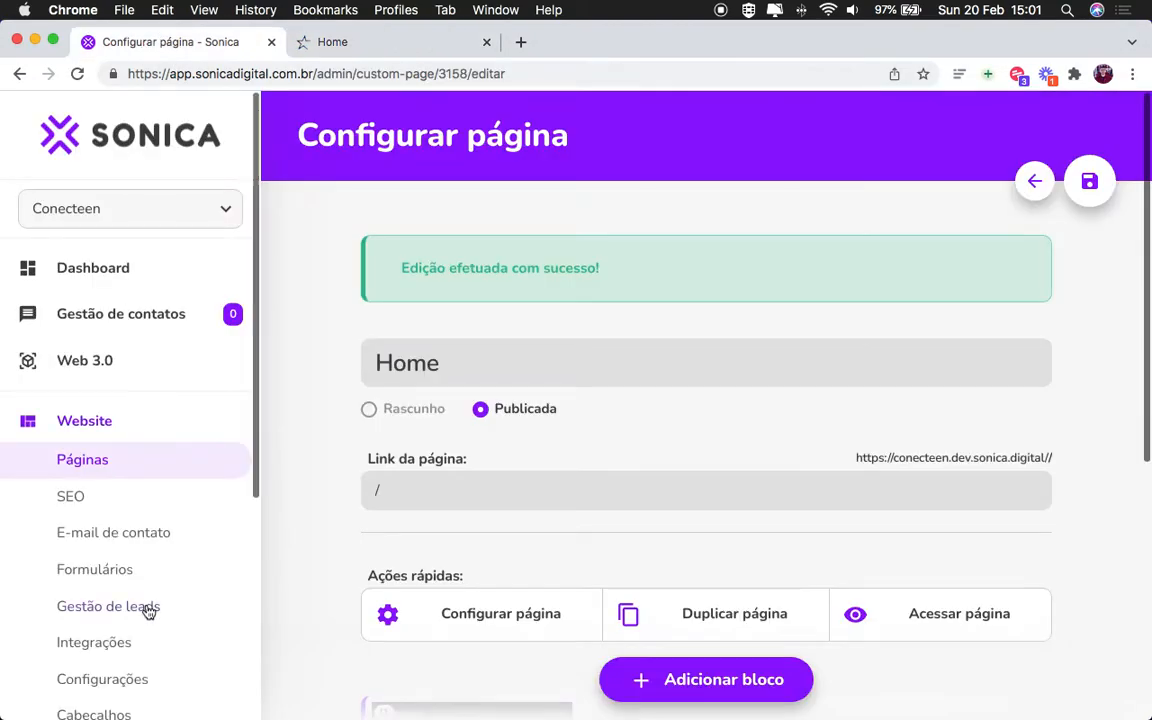
pyautogui.scroll(-4, 147, 600)
pyautogui.rightClick(142, 497)
pyautogui.click(180, 504)
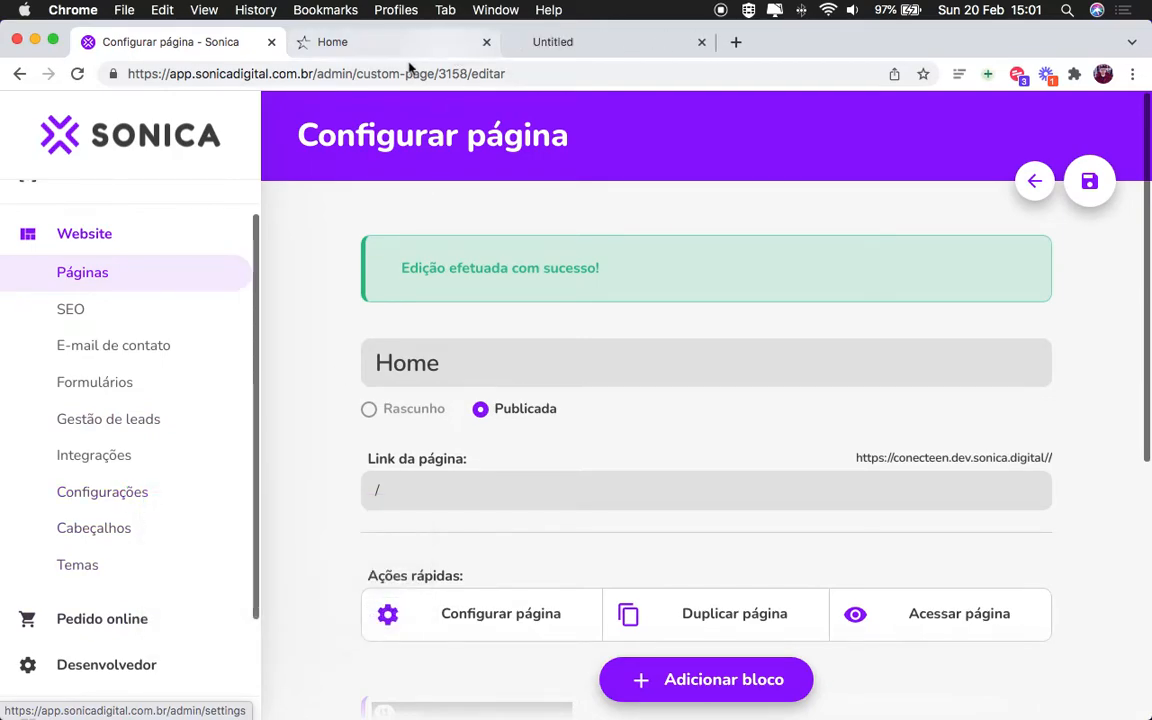
pyautogui.moveTo(591, 39); pyautogui.dragTo(432, 63)
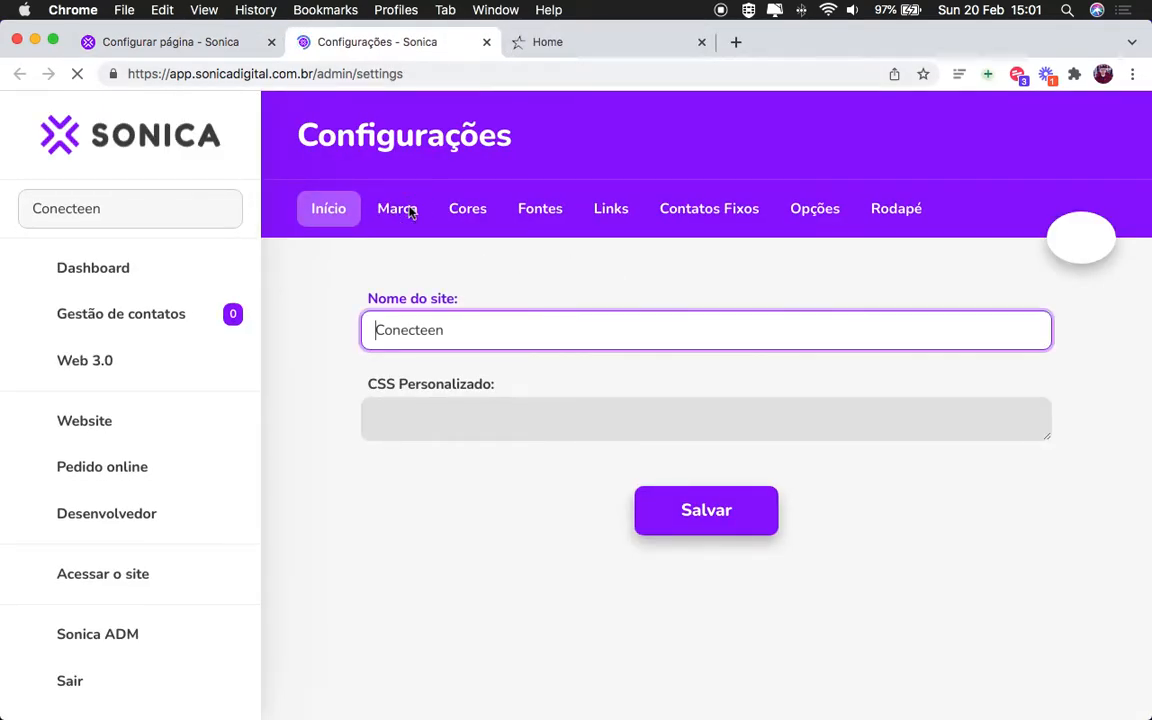
pyautogui.click(406, 212)
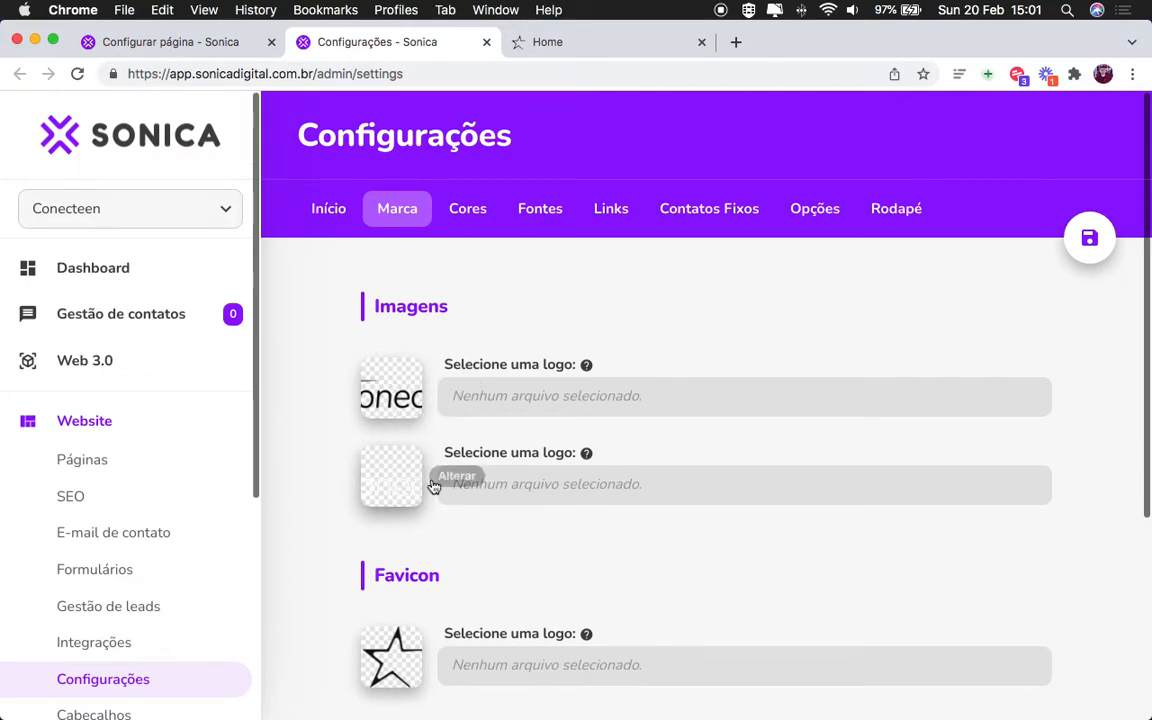
pyautogui.click(555, 46)
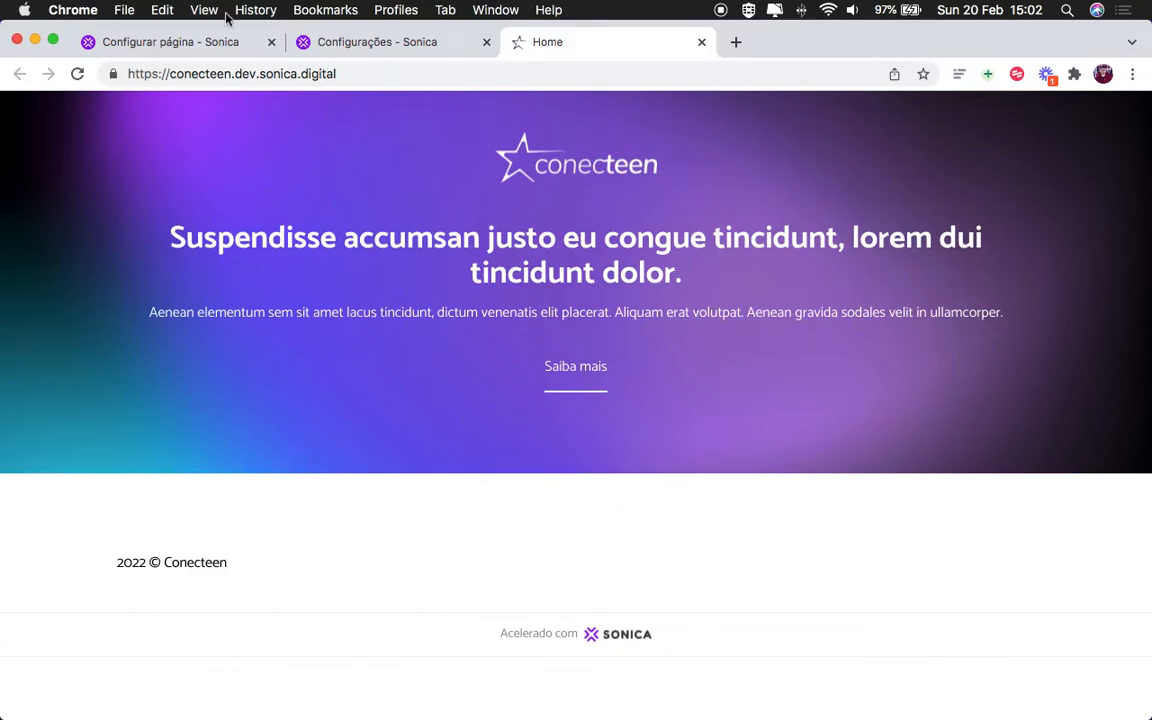
# Step: Reopen the l1 block and set its minimum height to 85% on smaller screens and 100% on larger screens
pyautogui.click(183, 40)
pyautogui.scroll(-2, 1035, 440)
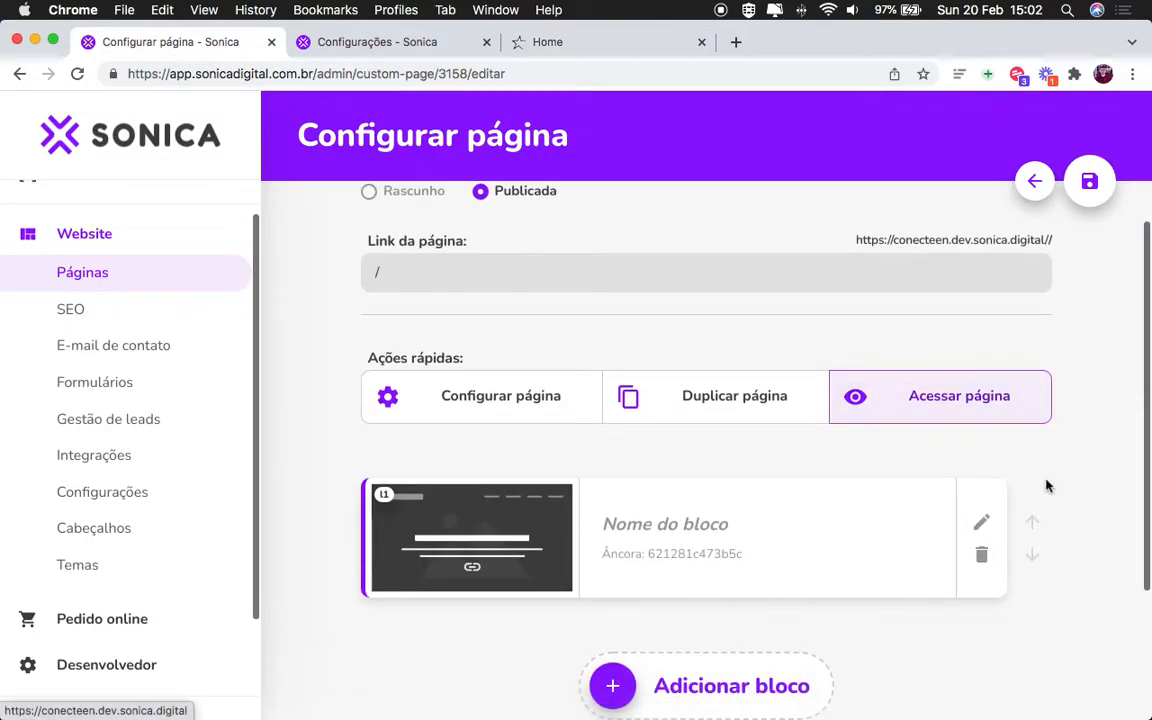
pyautogui.click(981, 526)
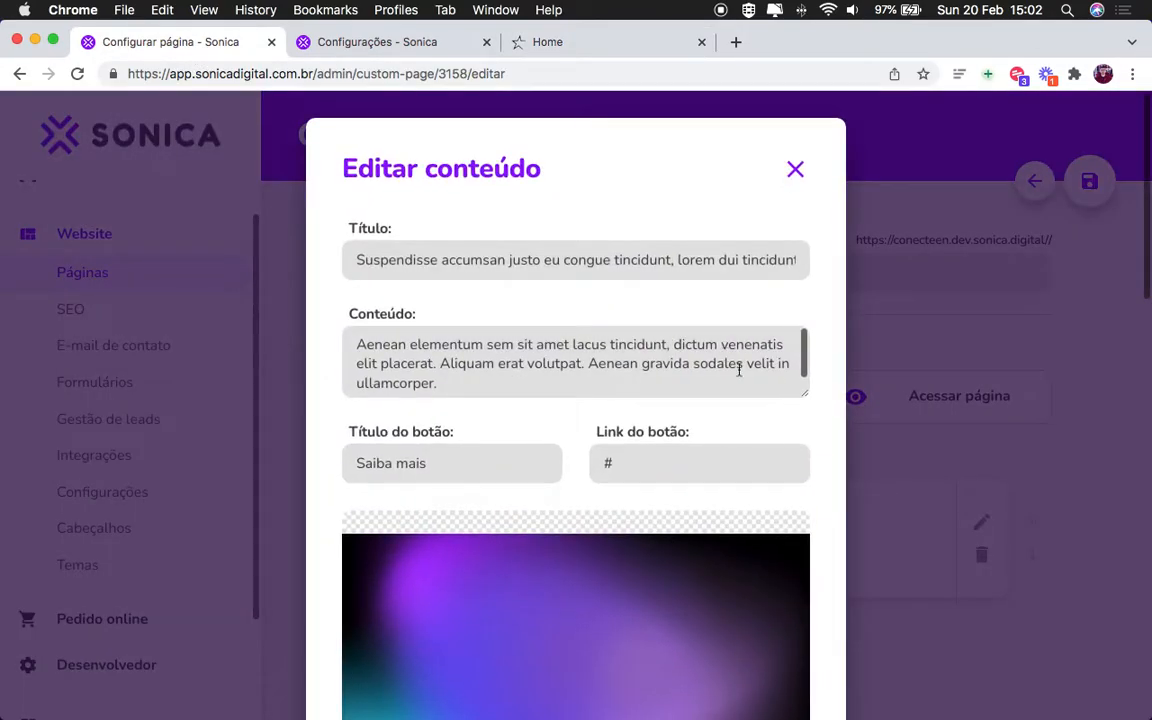
pyautogui.scroll(-8, 822, 456)
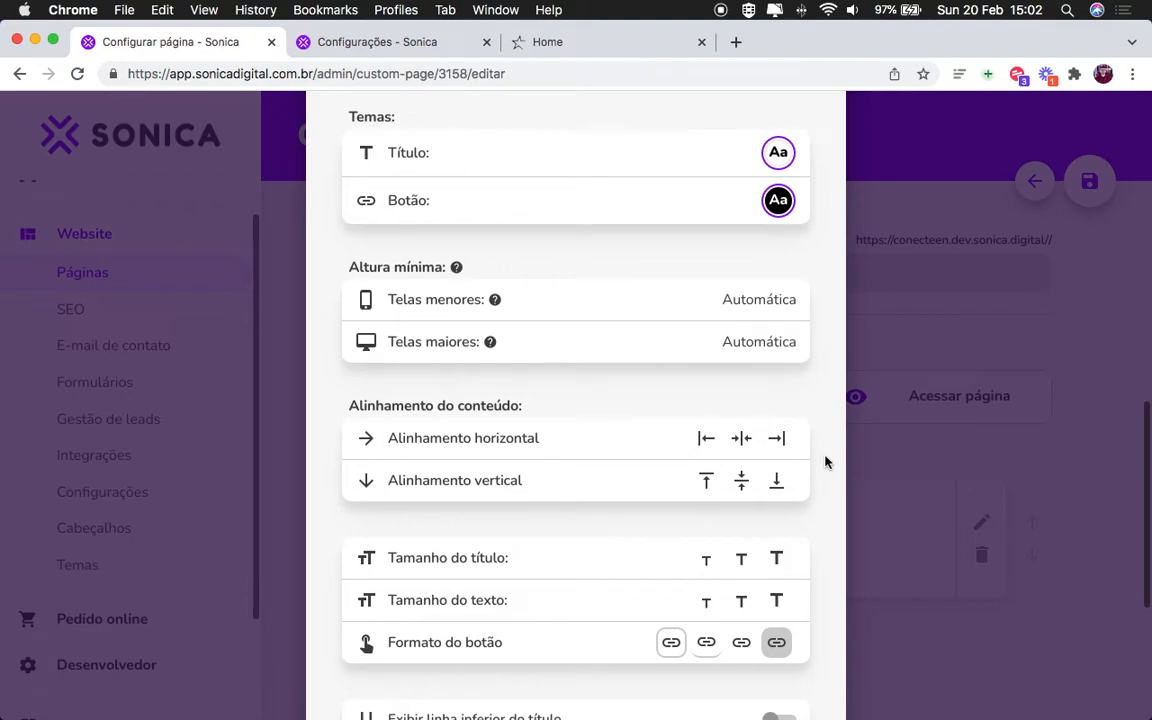
pyautogui.scroll(-1, 825, 481)
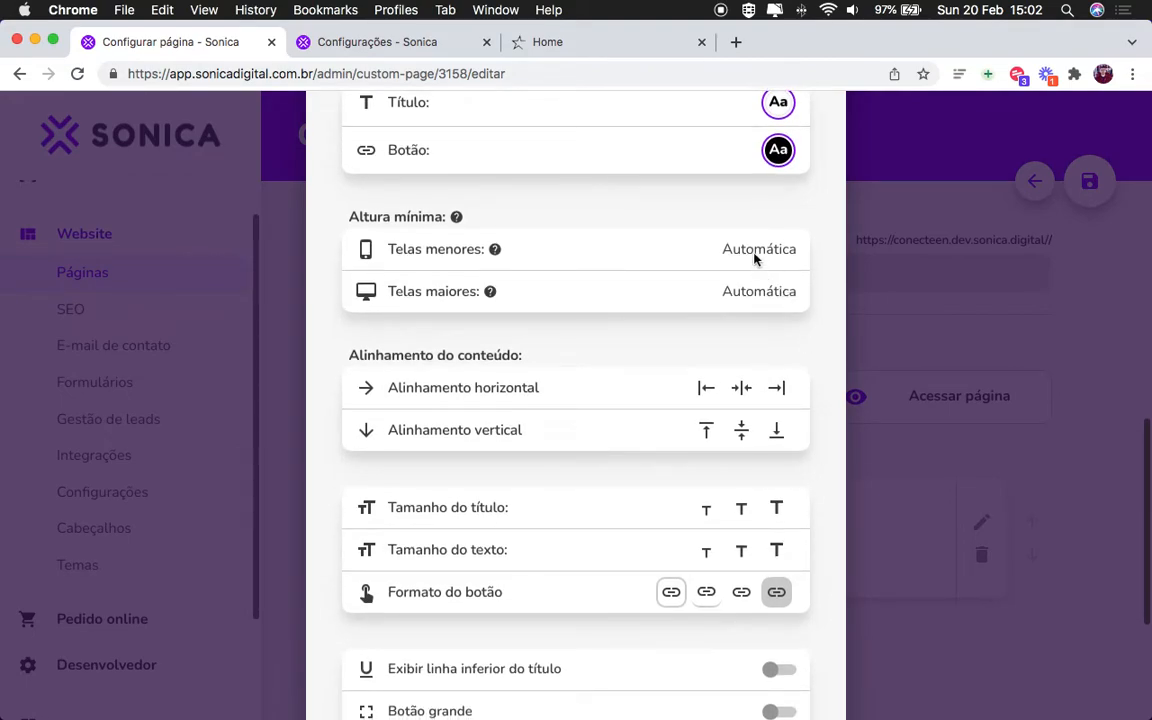
pyautogui.click(755, 255)
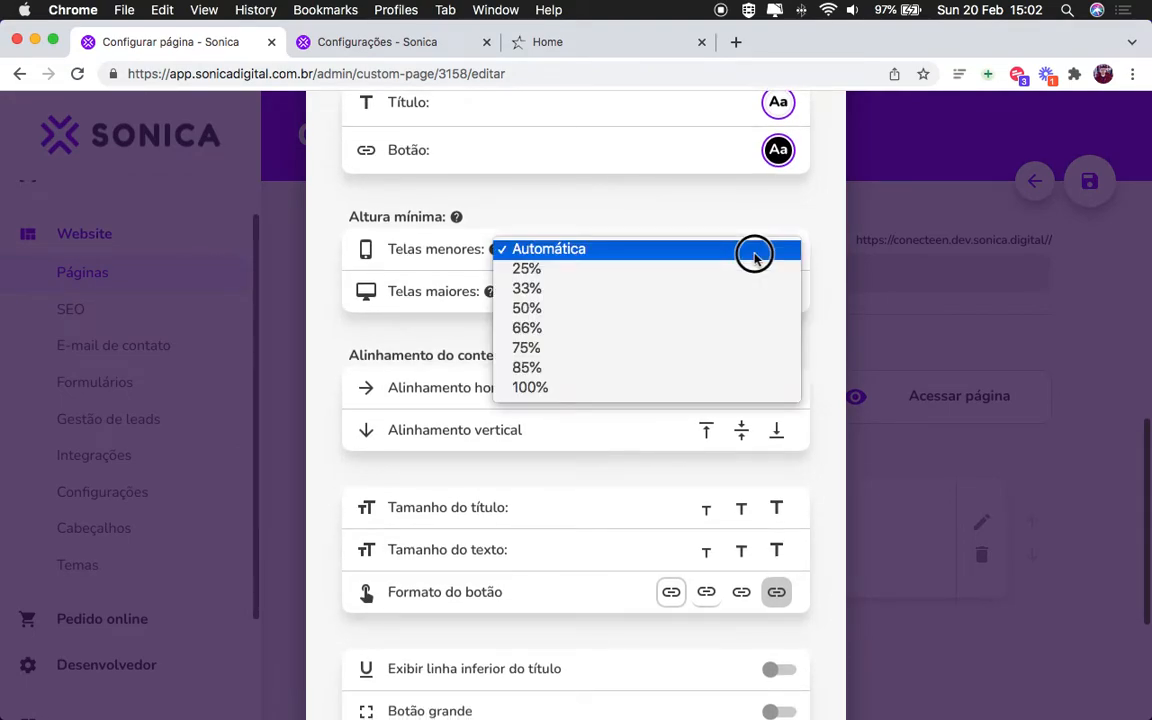
pyautogui.click(702, 368)
pyautogui.click(715, 293)
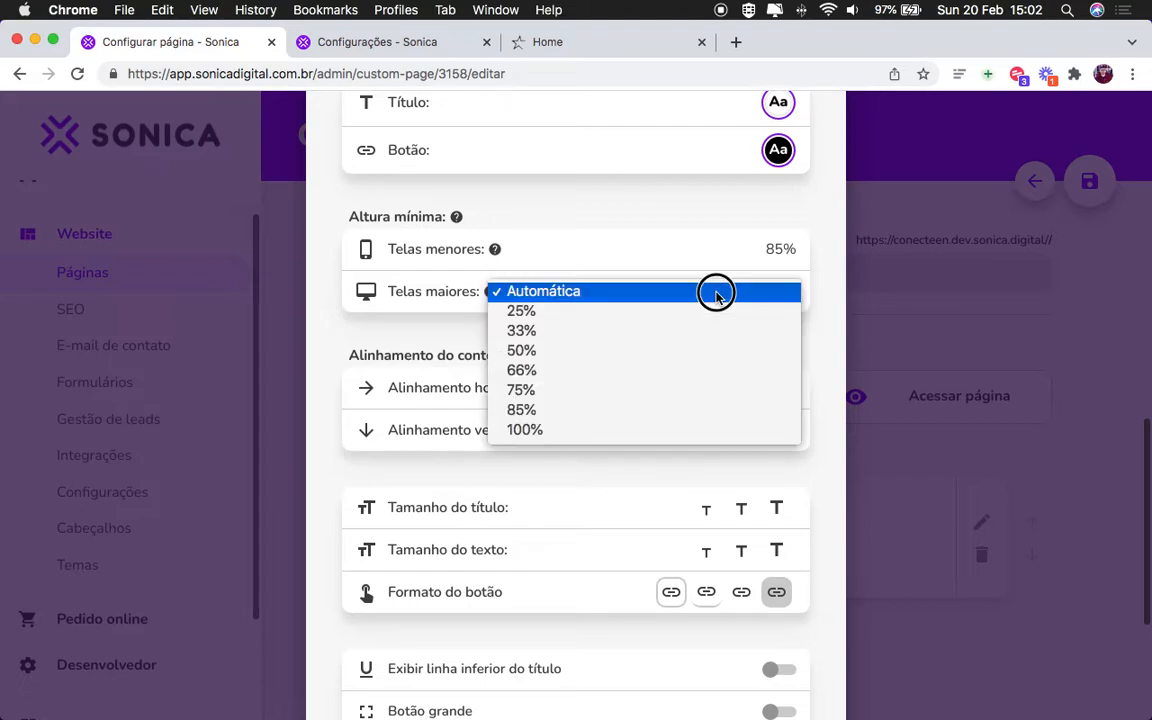
pyautogui.click(597, 430)
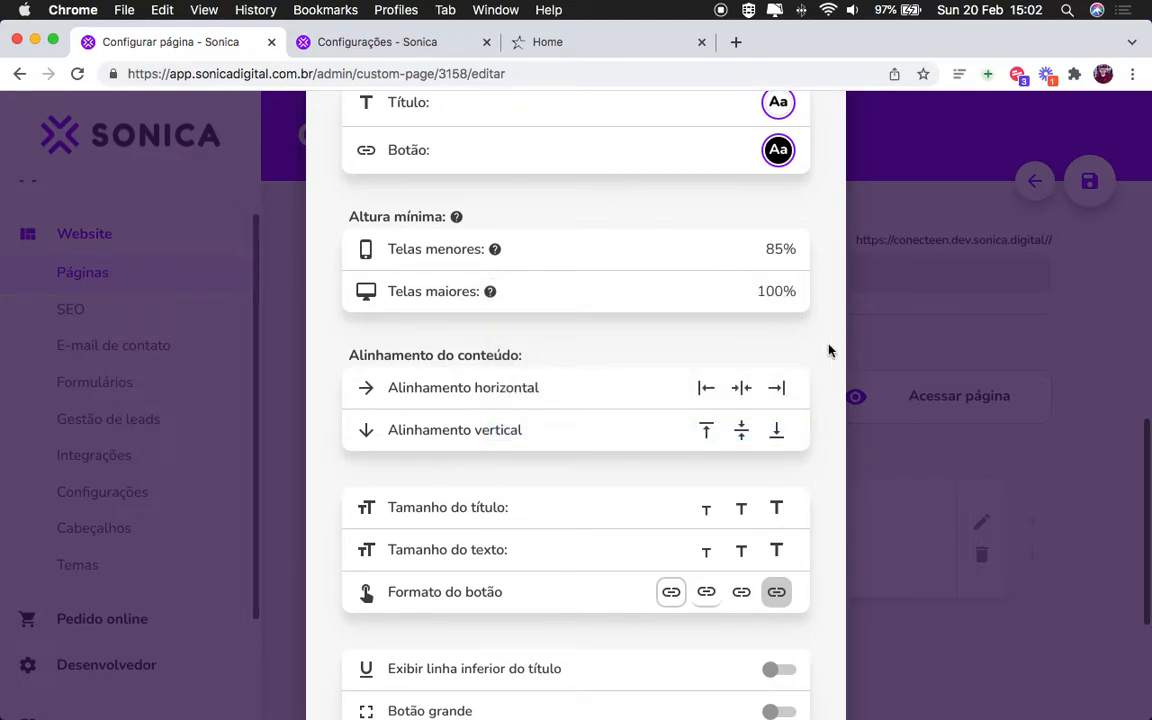
# Step: Centre the block's content horizontally and vertically, and set the title size to Médio
pyautogui.click(741, 388)
pyautogui.click(740, 416)
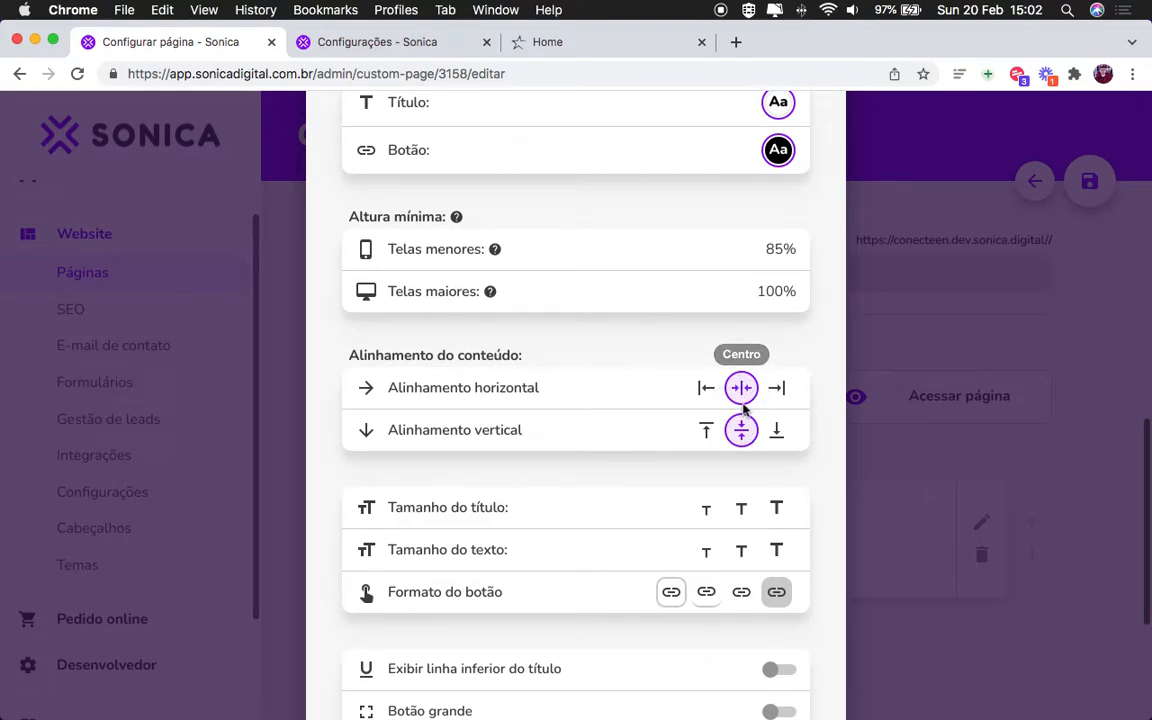
pyautogui.scroll(-2, 810, 489)
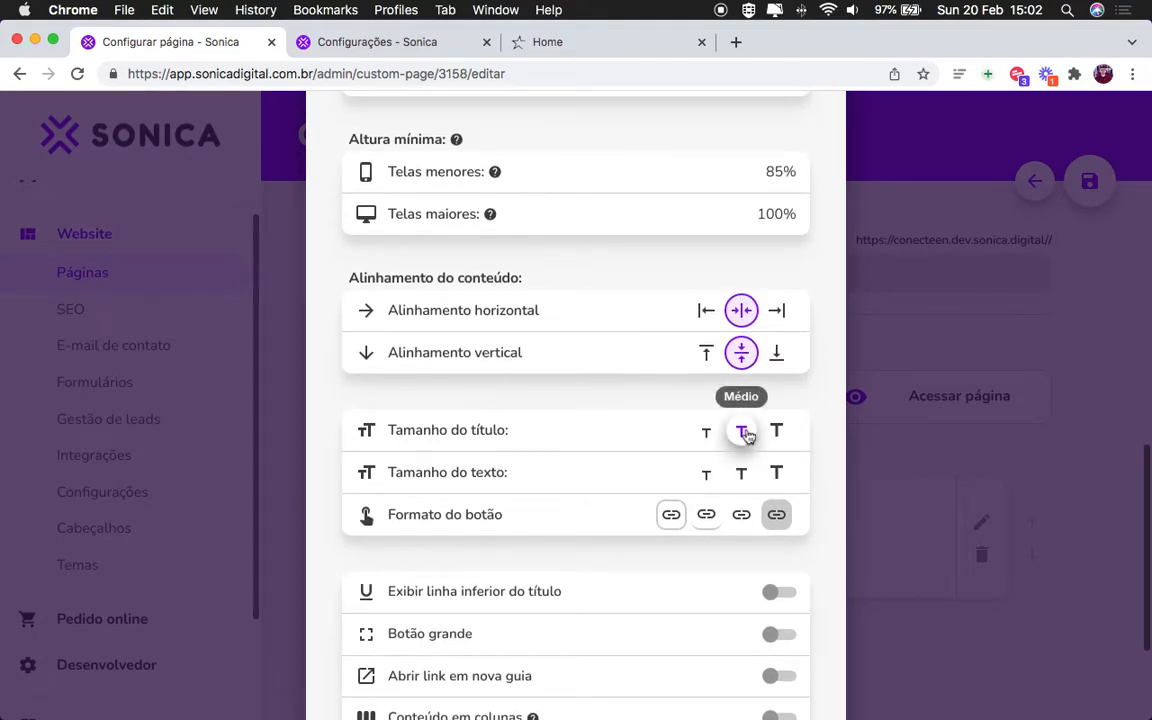
pyautogui.click(575, 41)
pyautogui.click(193, 38)
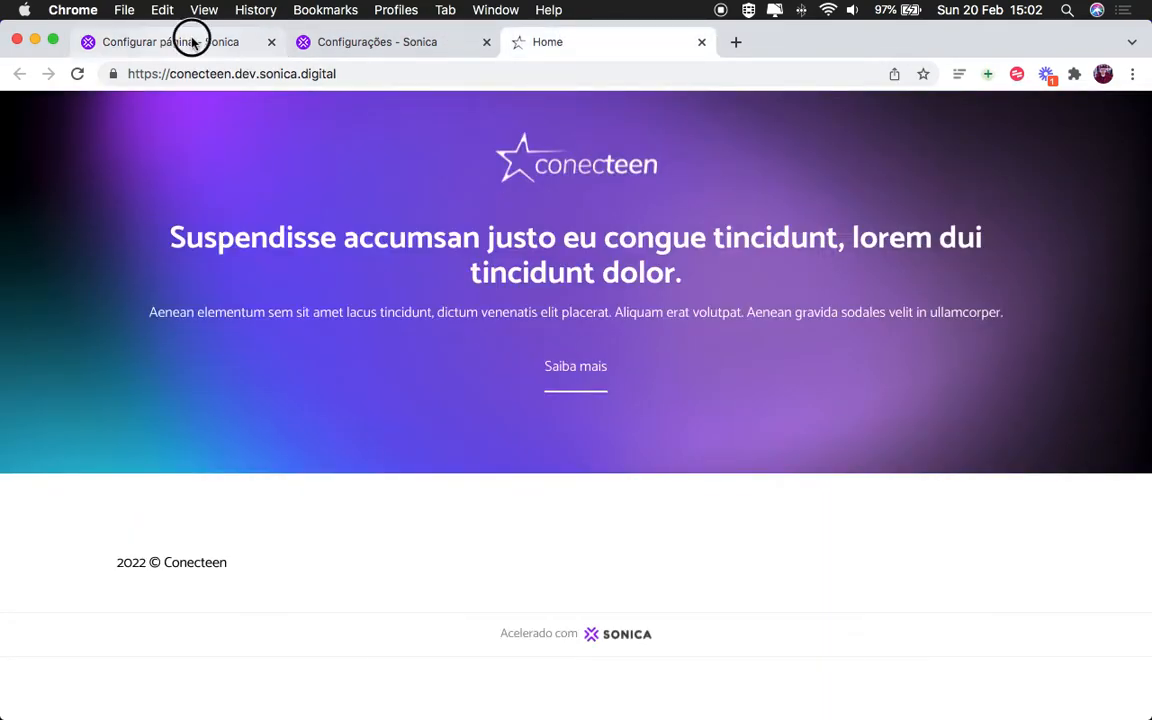
pyautogui.click(741, 430)
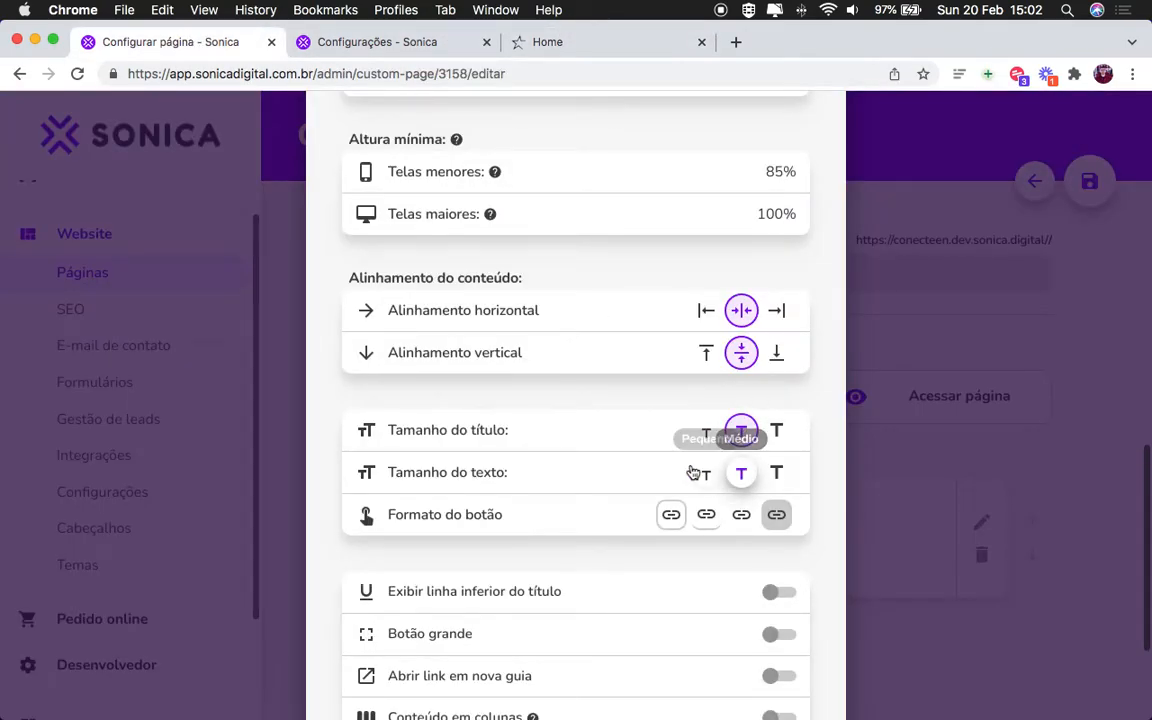
# Step: Set the block's text to the largest size and its button format to the filled style
pyautogui.click(578, 41)
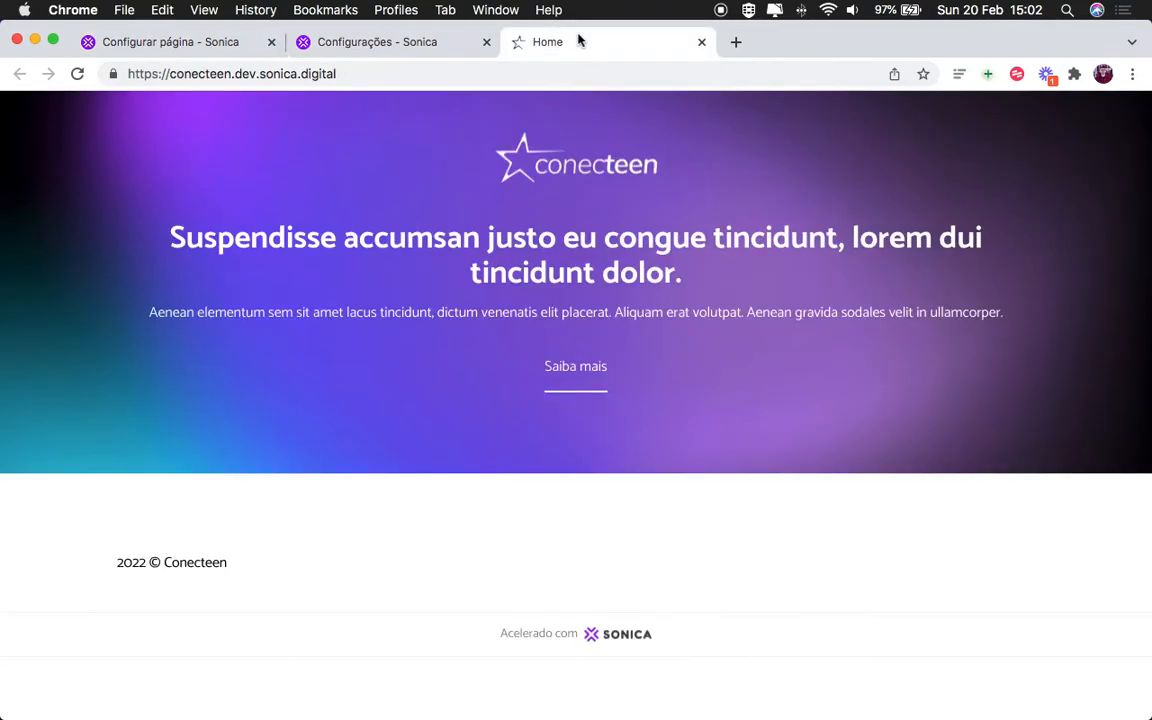
pyautogui.click(255, 36)
pyautogui.click(777, 474)
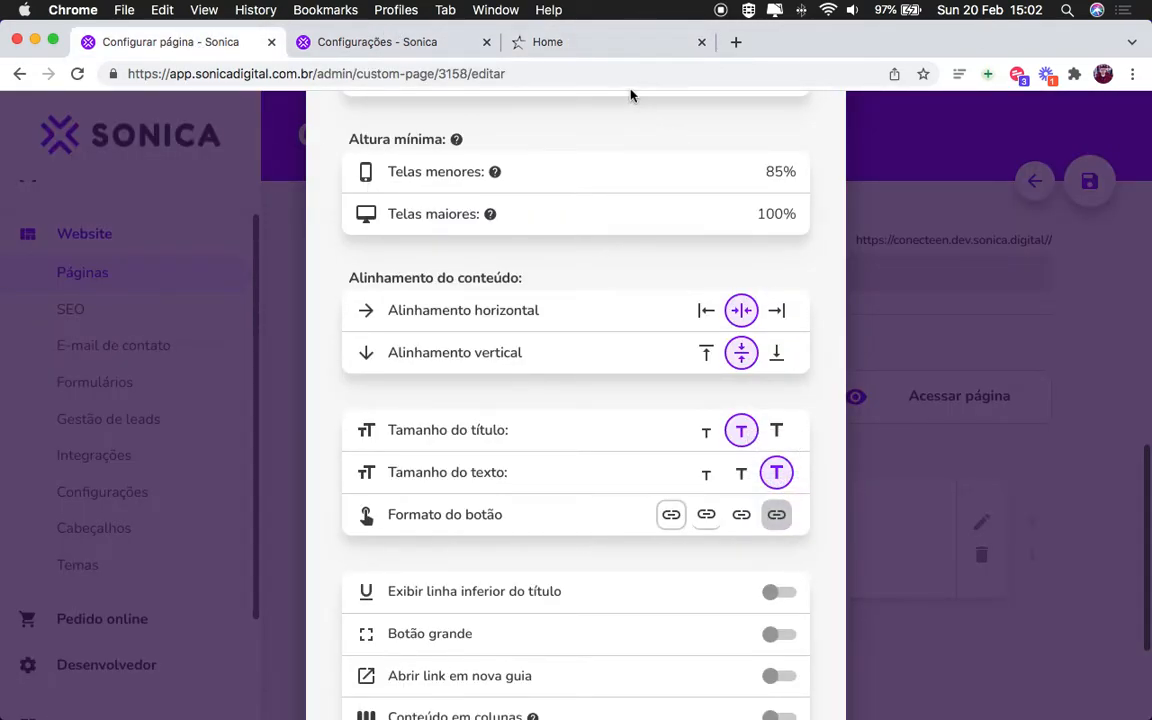
pyautogui.click(625, 42)
pyautogui.click(224, 38)
pyautogui.click(778, 518)
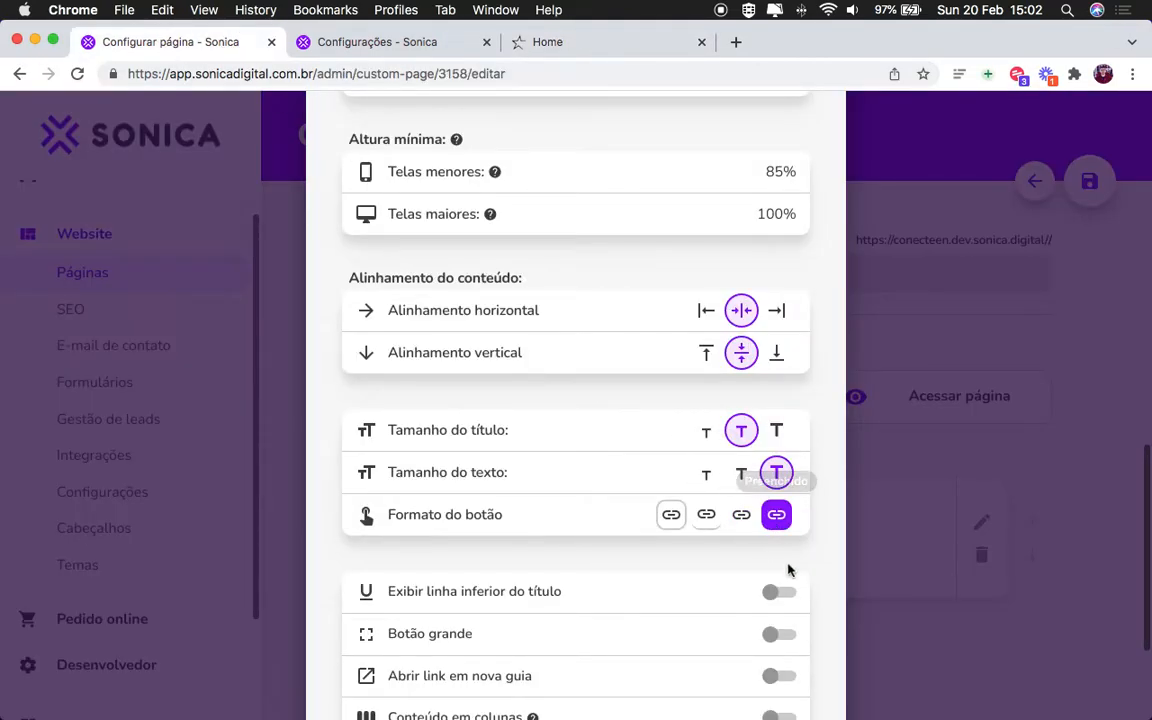
# Step: Close the l1 block's content editor and save the Home page
pyautogui.scroll(-2, 797, 548)
pyautogui.click(949, 622)
pyautogui.scroll(-3, 925, 636)
pyautogui.click(897, 640)
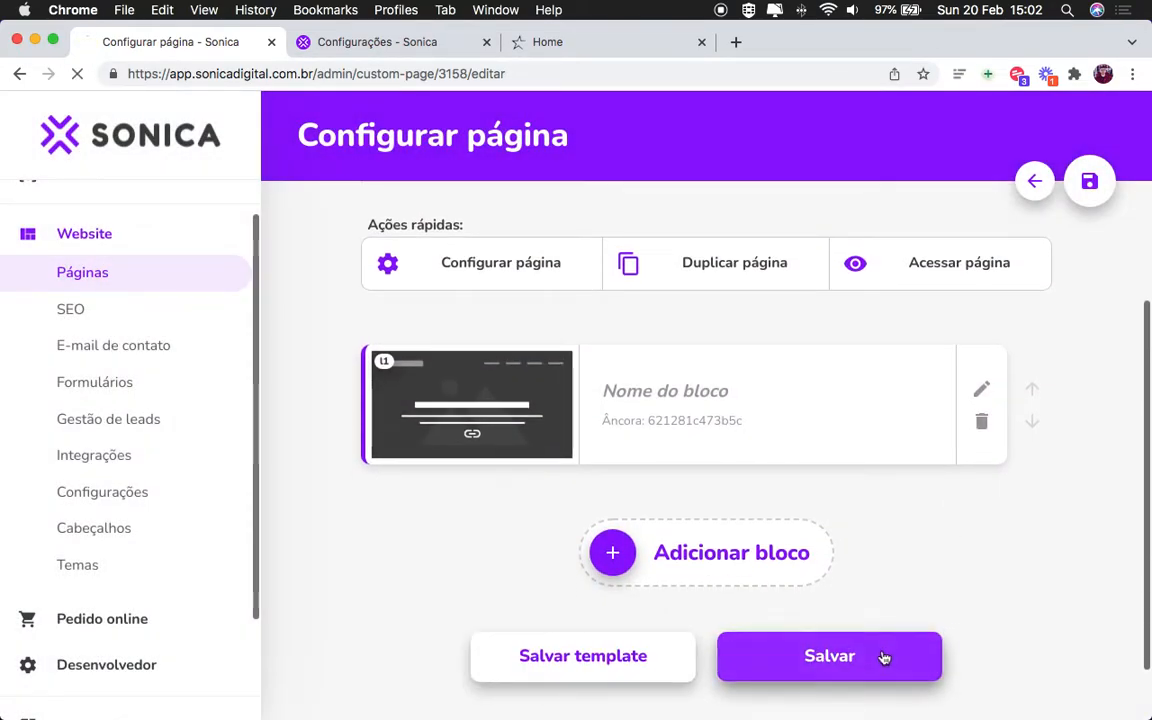
# Step: Reload the published Home page to check the banner's height, alignment and button style, and return to the page editor
pyautogui.click(581, 42)
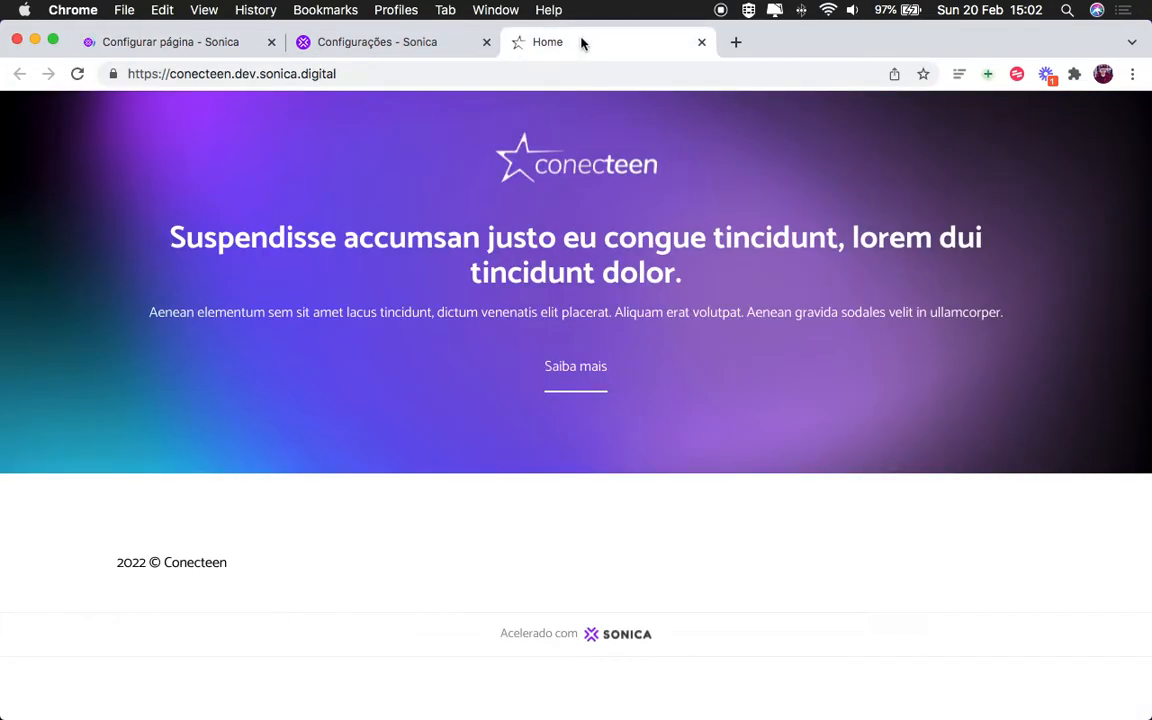
pyautogui.click(77, 73)
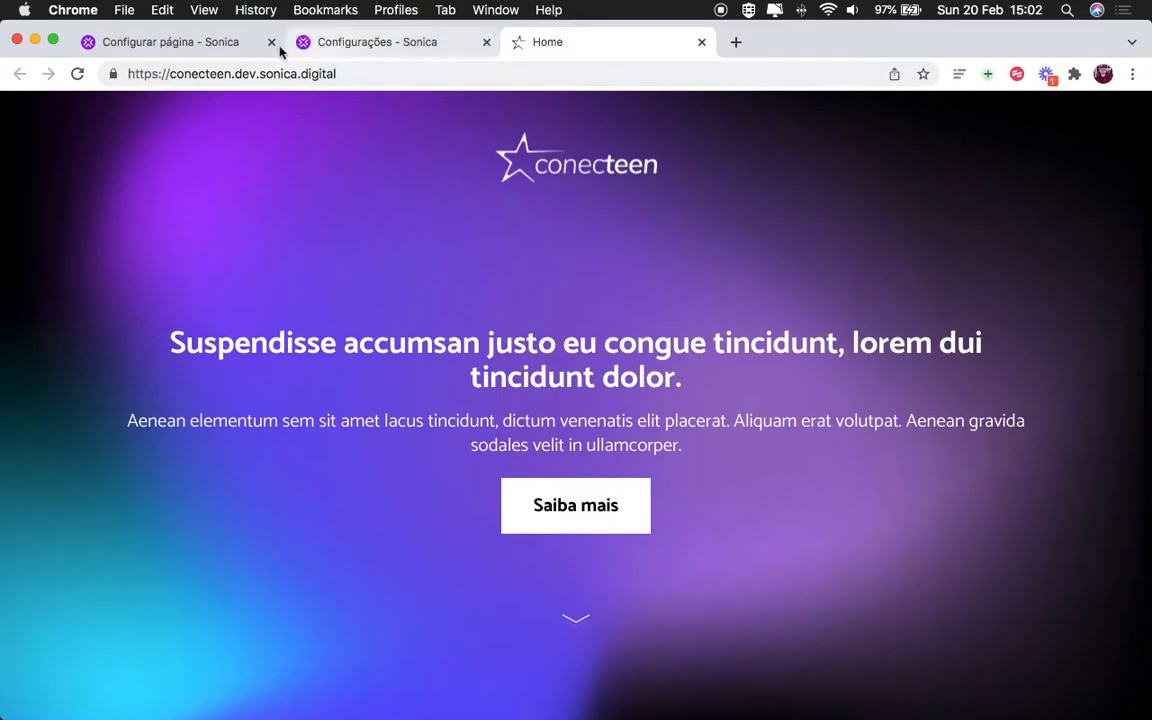
pyautogui.click(209, 48)
# Step: Reopen the l1 block's content and enable its "Conteúdo em colunas" option
pyautogui.scroll(-5, 1059, 514)
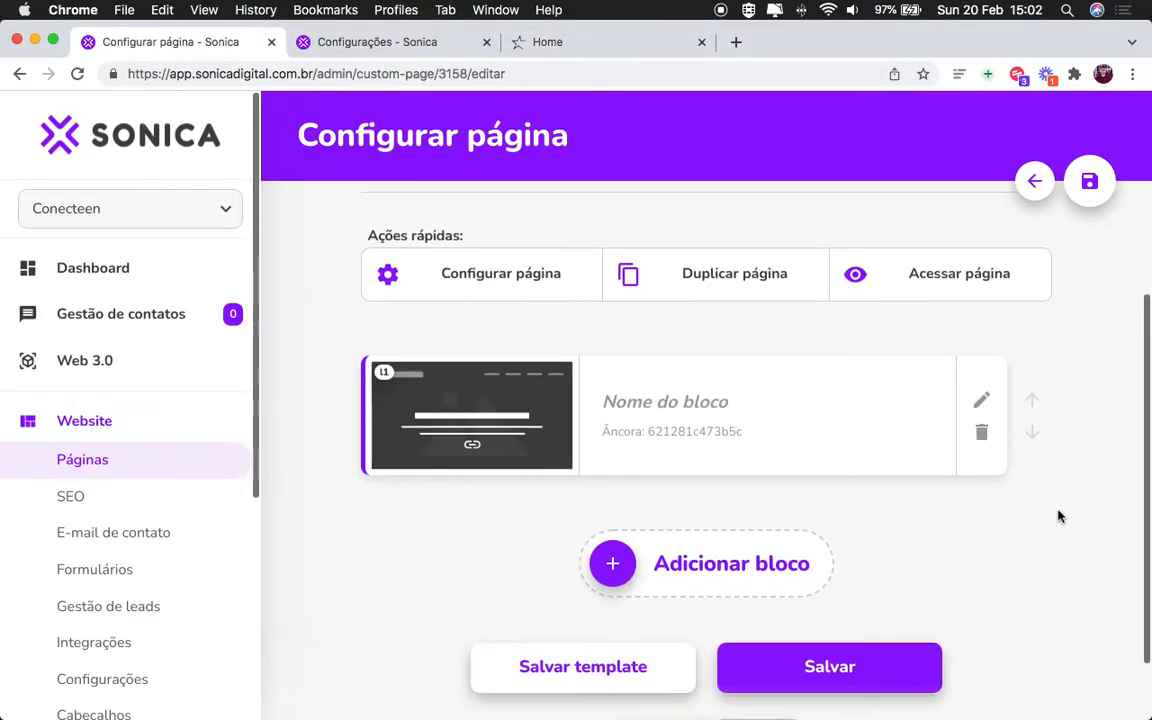
pyautogui.click(975, 407)
pyautogui.scroll(-10, 746, 442)
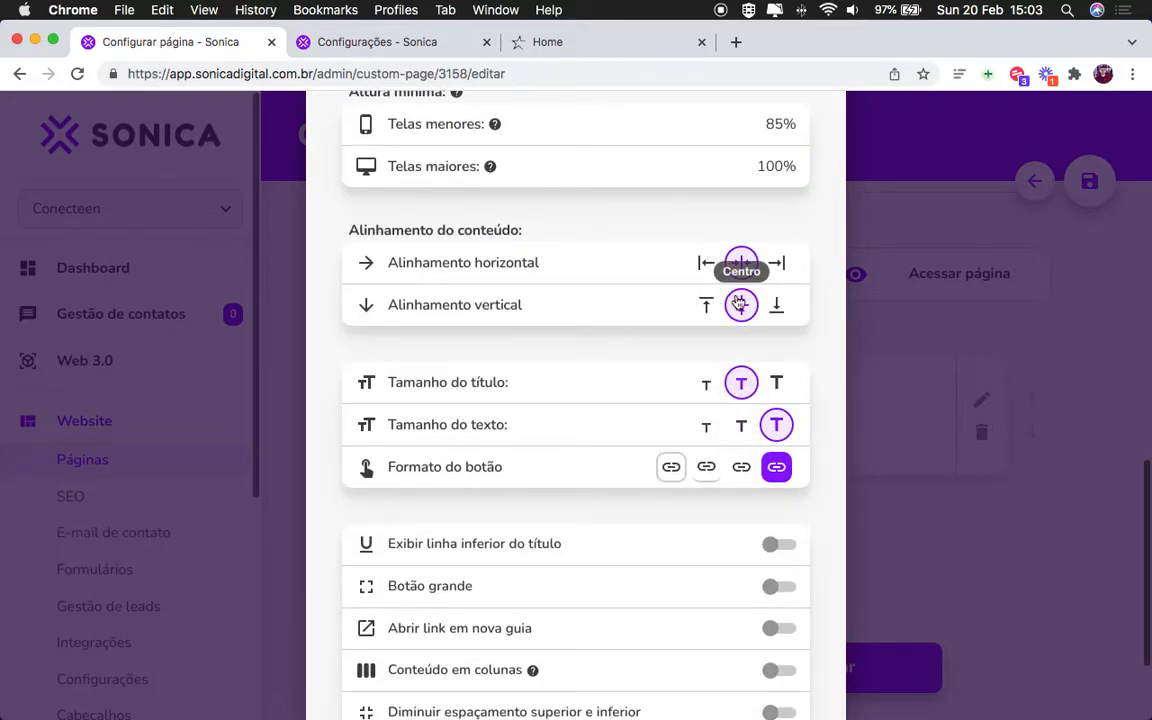
pyautogui.scroll(-3, 806, 352)
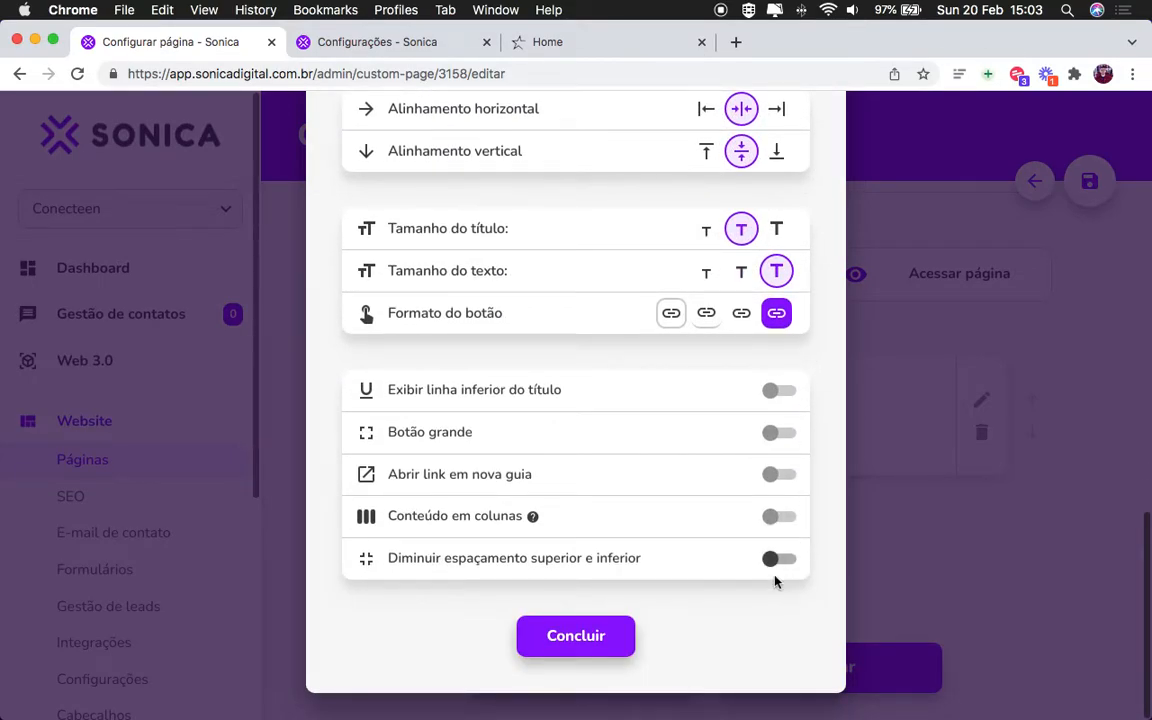
pyautogui.scroll(1, 787, 525)
pyautogui.click(782, 532)
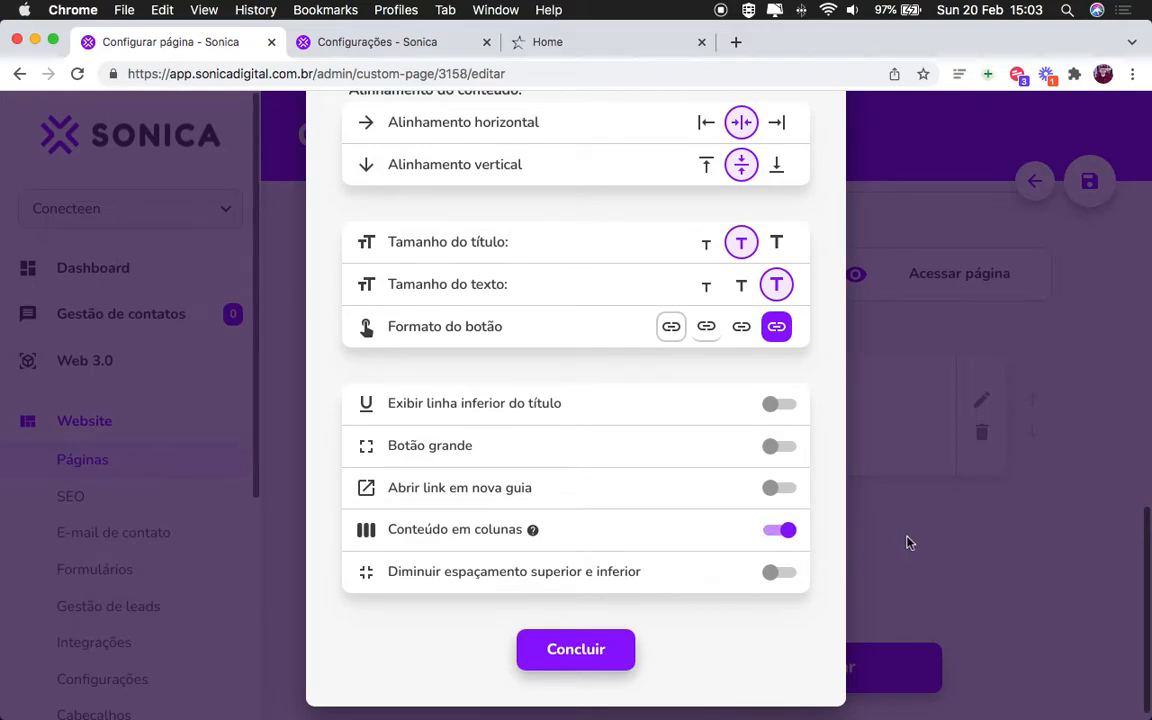
# Step: Close the l1 block's editor, save the Home page and reload the published page to check the column layout
pyautogui.click(905, 663)
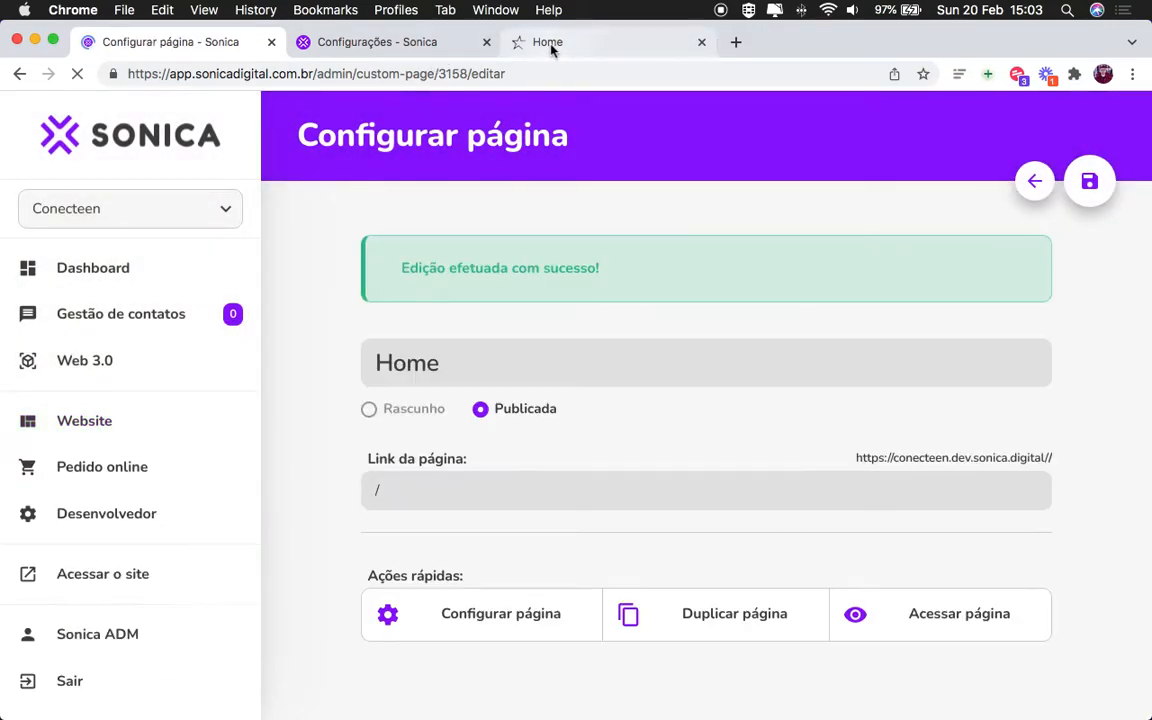
pyautogui.click(550, 45)
pyautogui.click(77, 73)
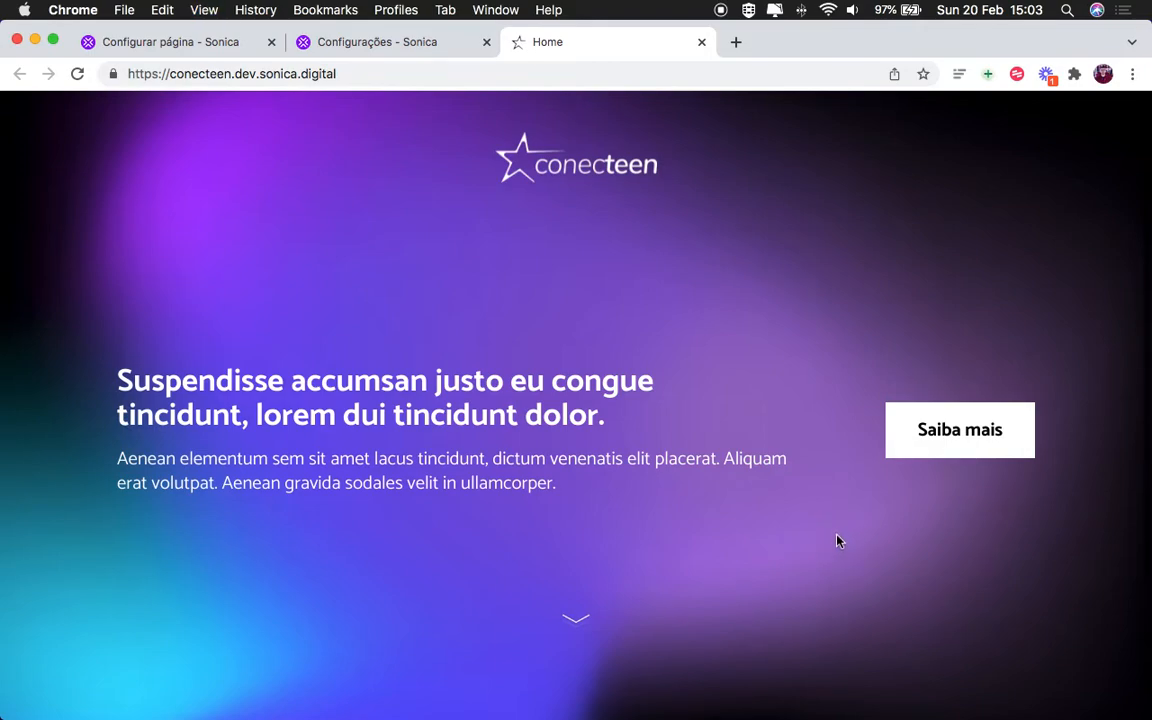
# Step: Preview the published banner at iPhone 12 Pro dimensions with the developer tools docked beside the page, and close them
pyautogui.press('super+alt+j')
pyautogui.click(1113, 430)
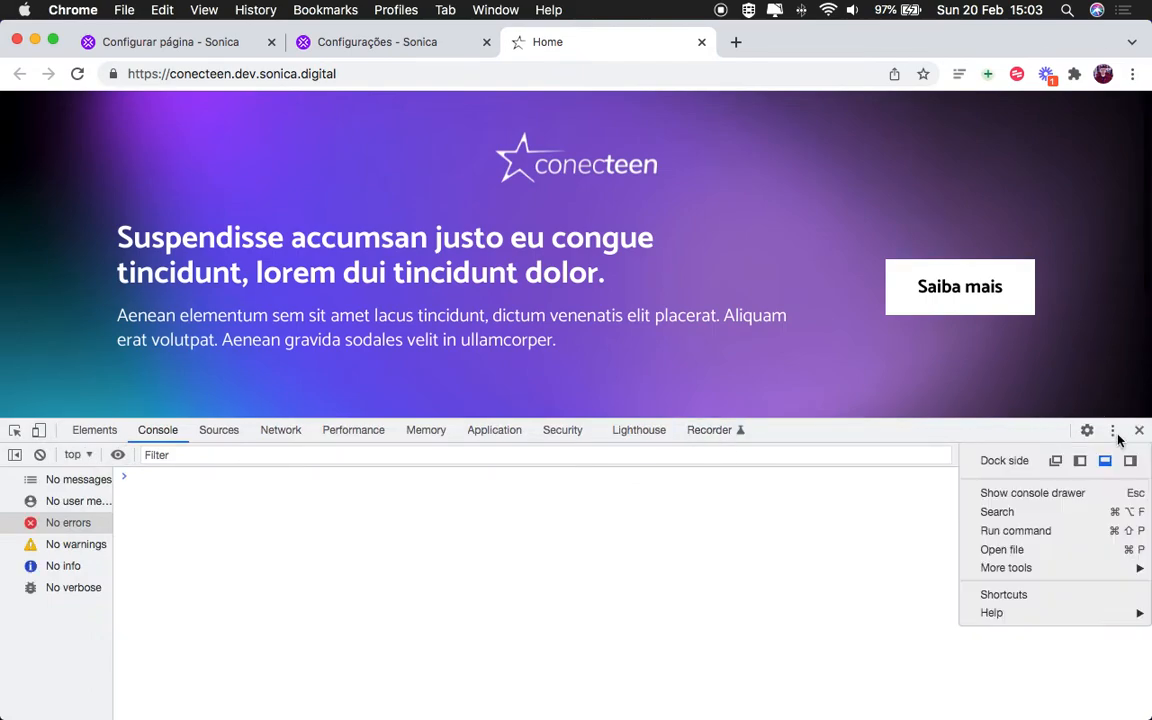
pyautogui.click(1129, 463)
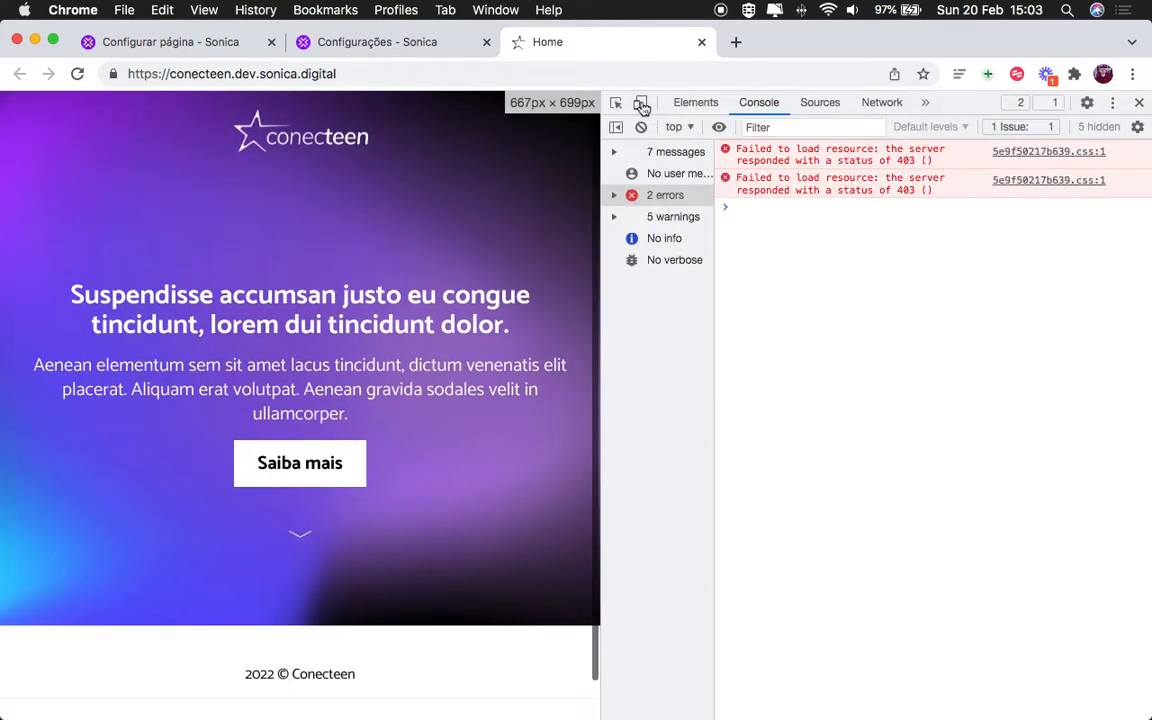
pyautogui.press('super+shift+m')
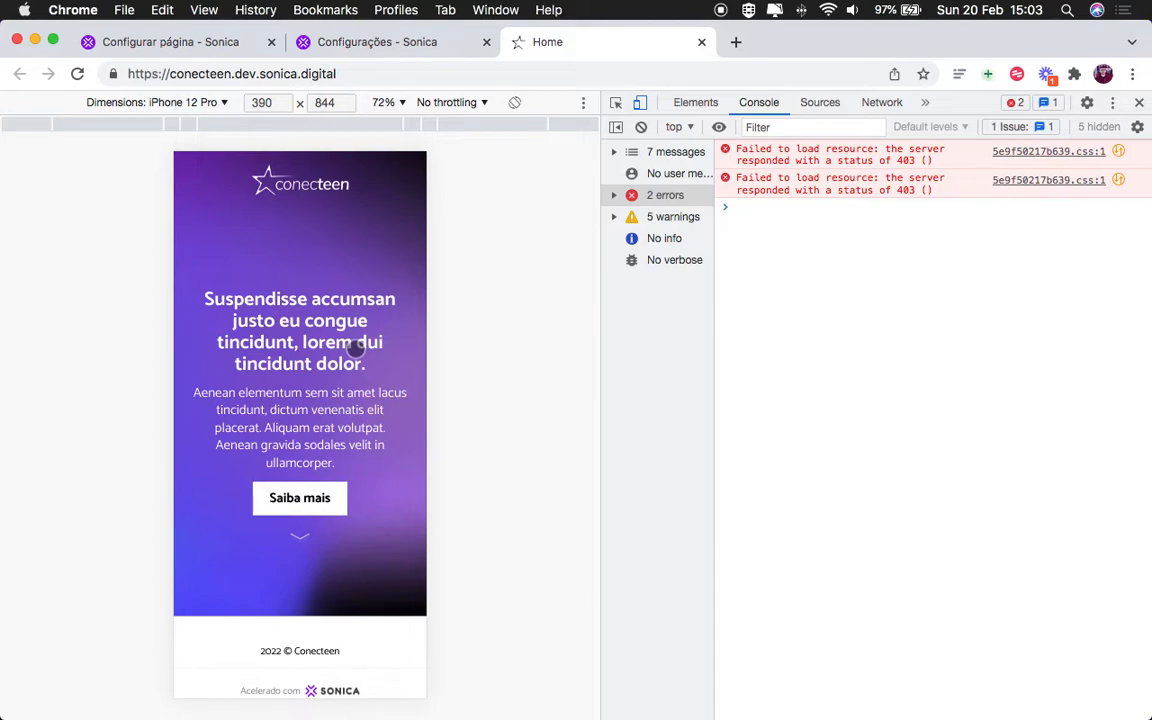
pyautogui.click(165, 44)
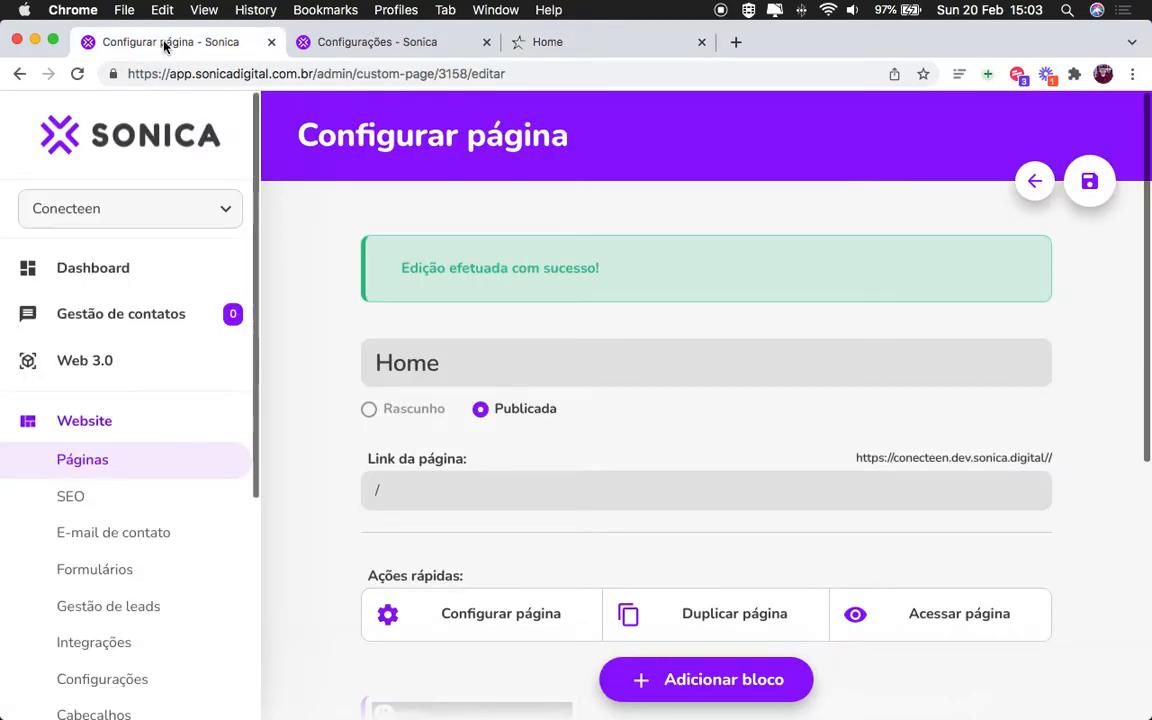
pyautogui.scroll(-5, 831, 334)
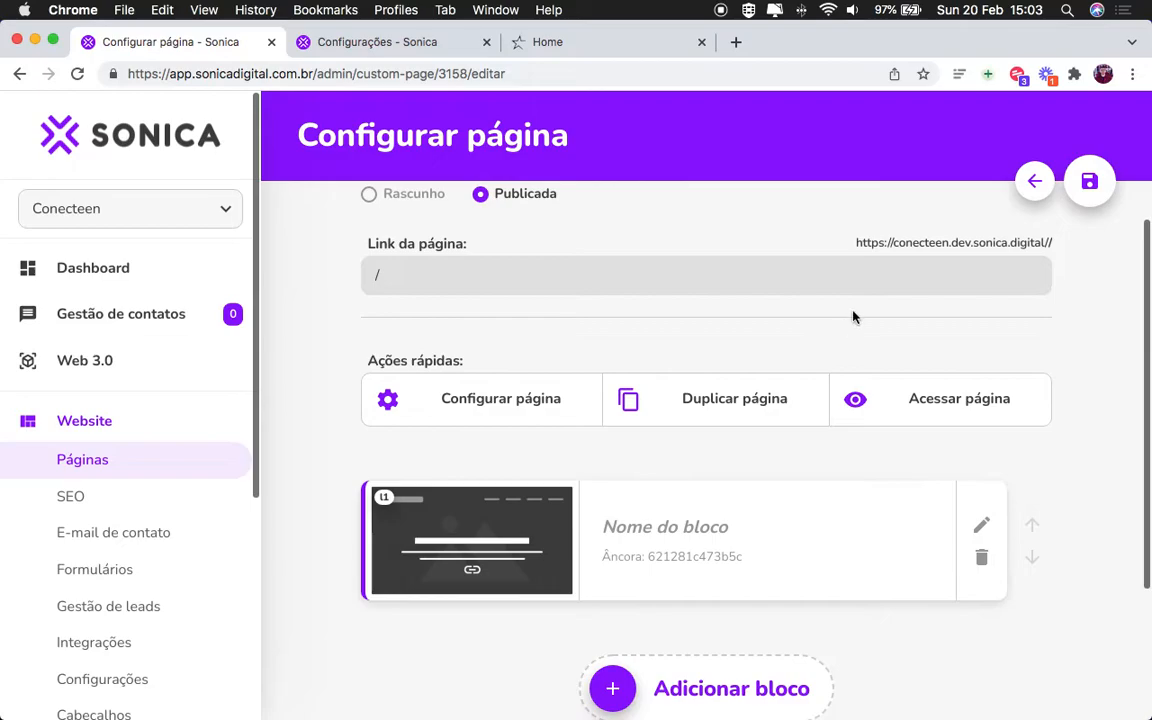
pyautogui.click(547, 42)
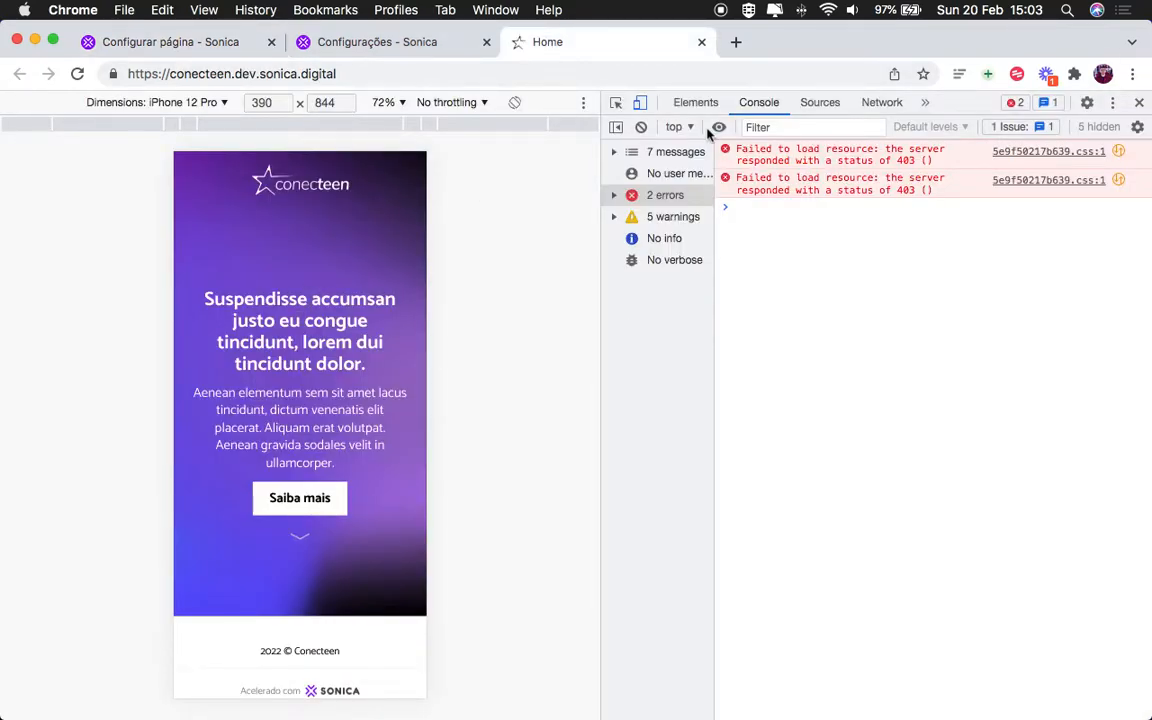
pyautogui.click(1140, 104)
# Step: Switch to the Sublime Text notes, review the title and paragraph for the Sobre section, and return to Chrome
pyautogui.hotkey('ctrl', 'Right')
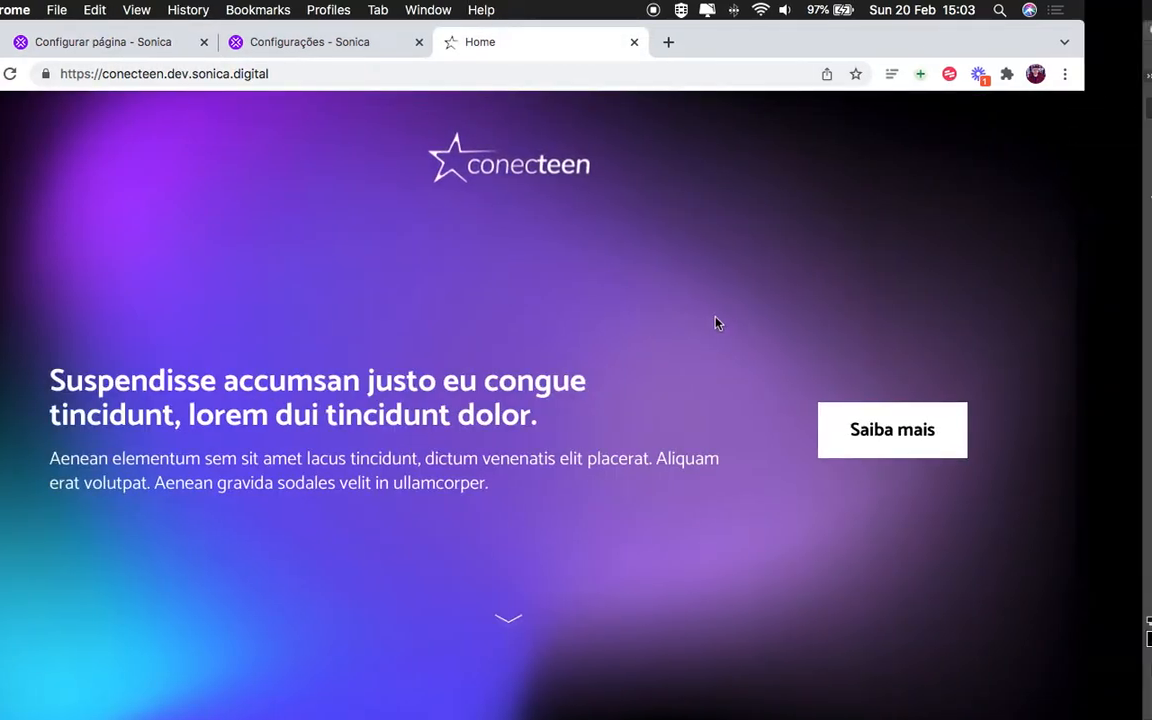
pyautogui.hotkey('ctrl', 'Up')
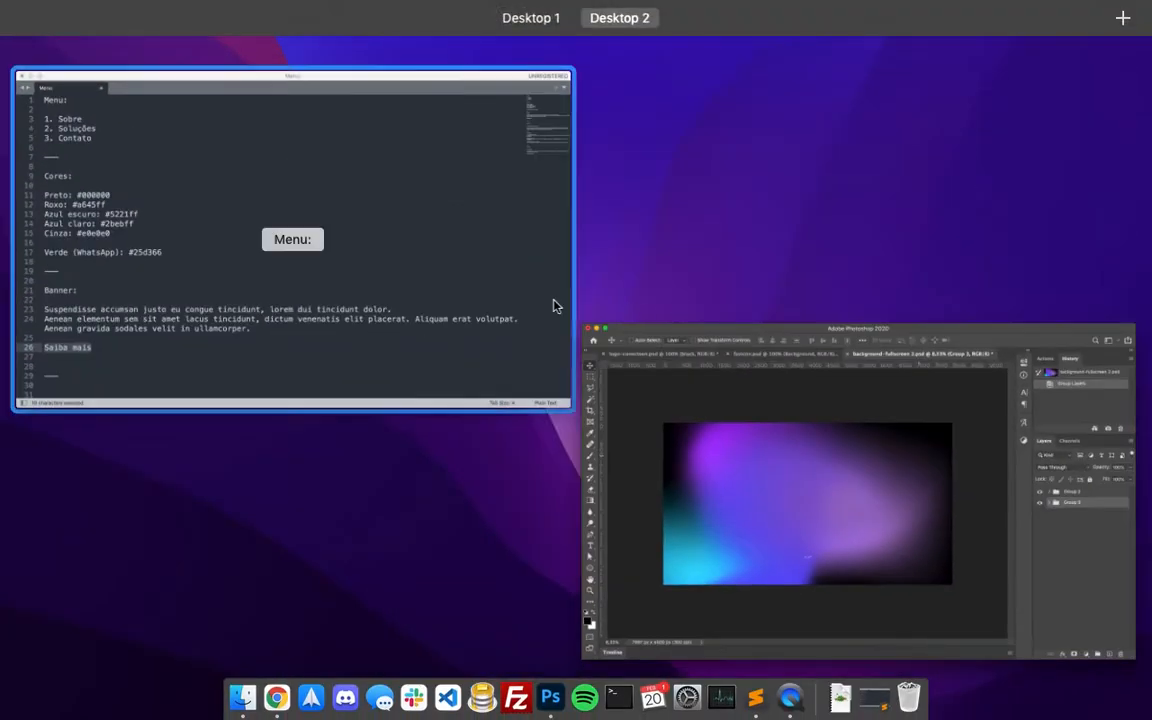
pyautogui.click(553, 303)
pyautogui.scroll(-2, 301, 337)
pyautogui.scroll(-10, 301, 337)
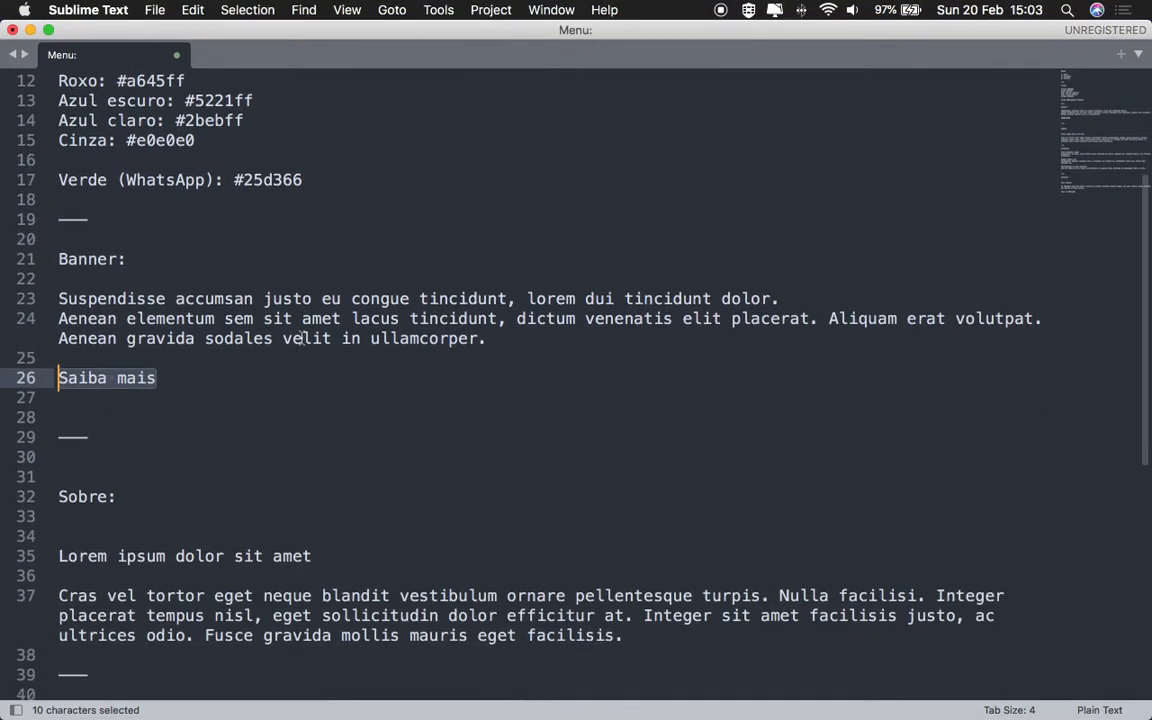
pyautogui.moveTo(672, 413); pyautogui.dragTo(439, 413)
pyautogui.keyDown('shift'); pyautogui.click(58, 353); pyautogui.keyUp('shift')
pyautogui.press('Down')
pyautogui.hotkey('ctrl', 'Left')
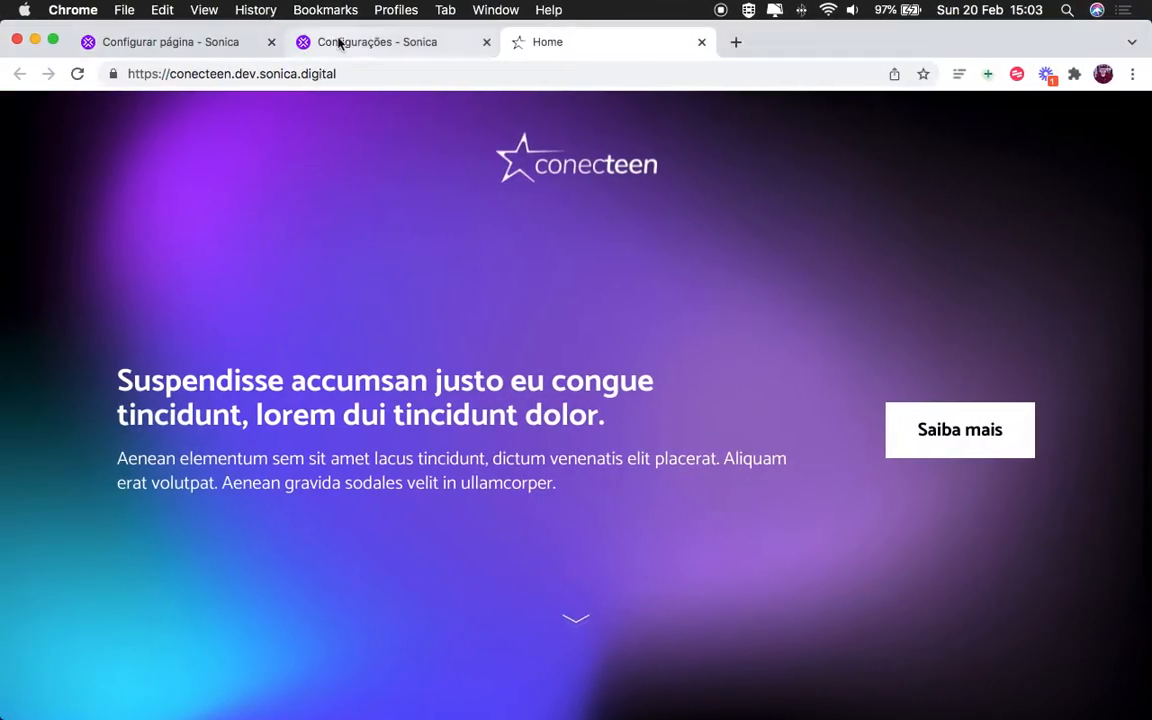
# Step: Add content block c4, with text beside an image or video, below the banner on the Home page
pyautogui.click(211, 43)
pyautogui.scroll(-3, 548, 364)
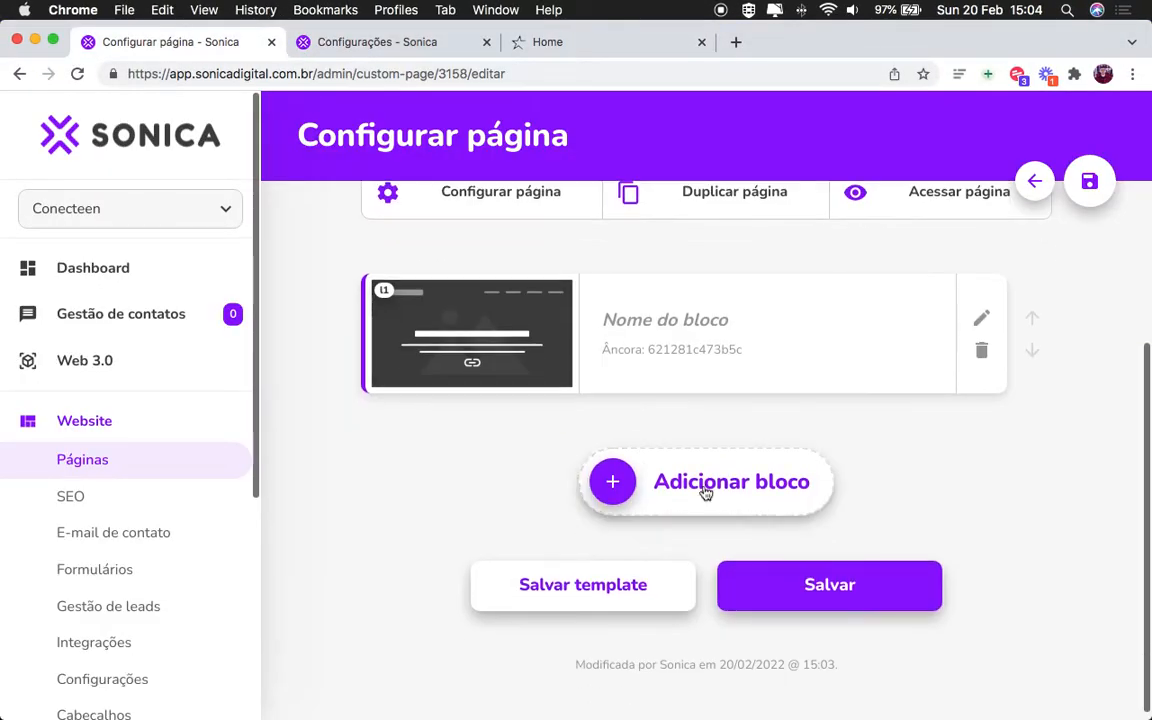
pyautogui.click(733, 499)
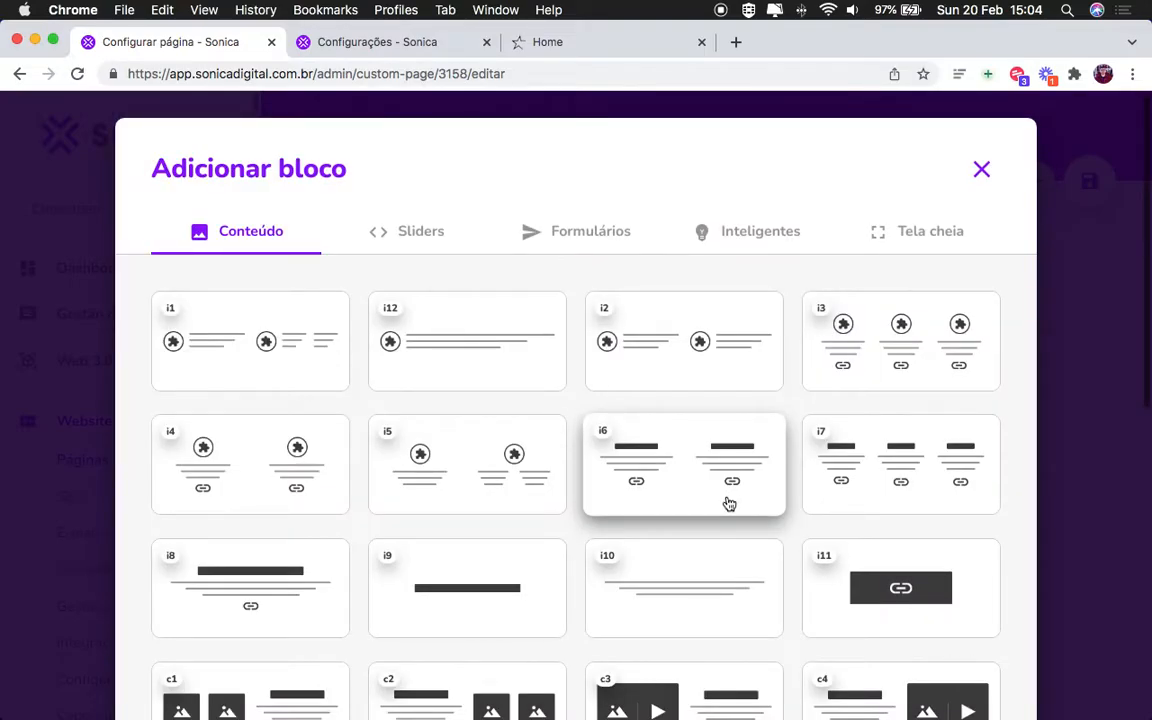
pyautogui.scroll(-4, 580, 340)
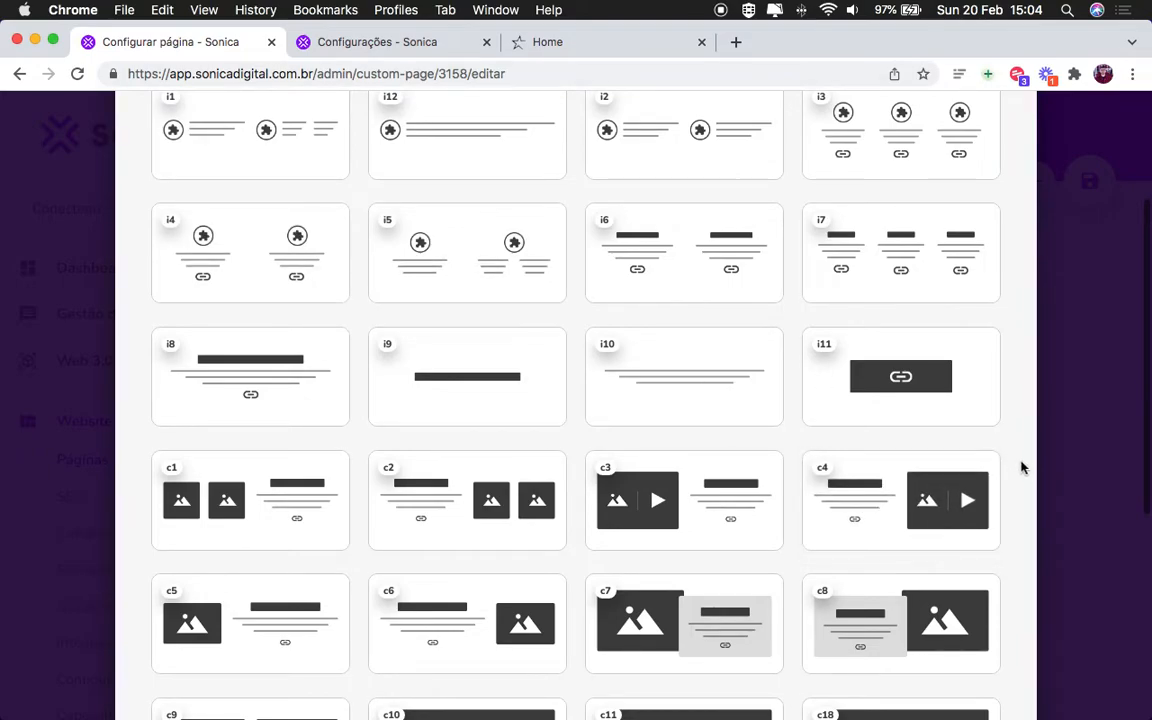
pyautogui.scroll(-3, 1016, 513)
pyautogui.click(946, 391)
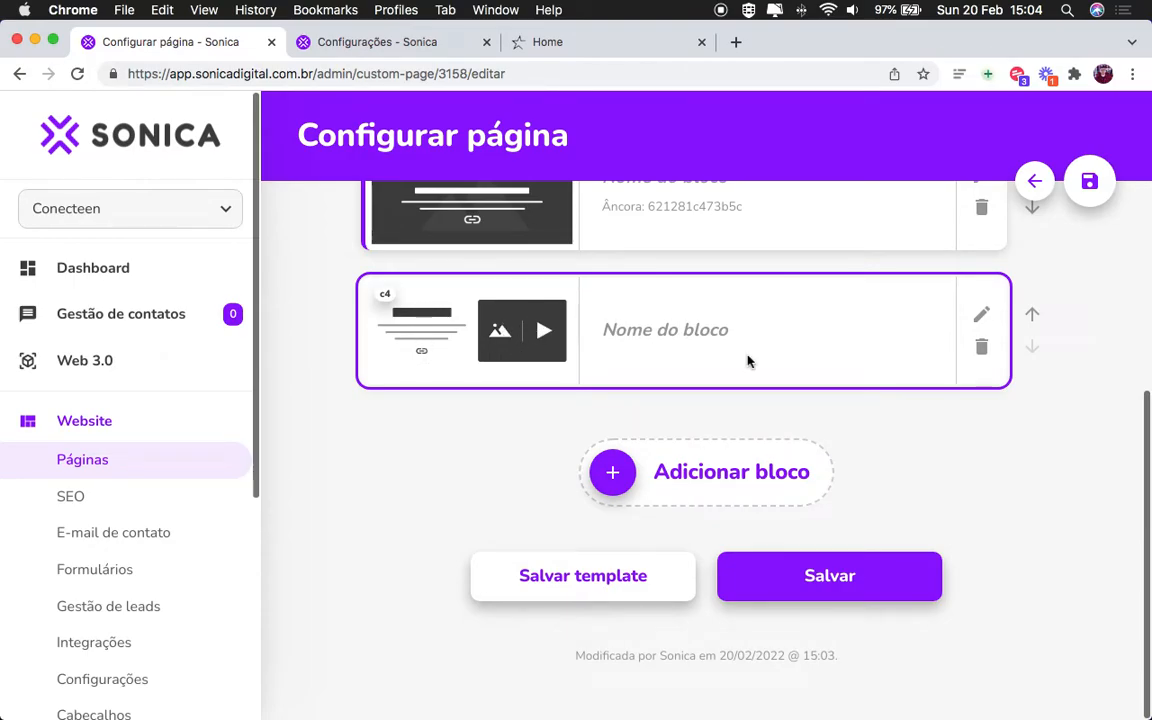
# Step: Open the c4 block's content for editing and copy the Sobre title and paragraph from the Sublime Text notes
pyautogui.click(981, 316)
pyautogui.press('super+Tab')
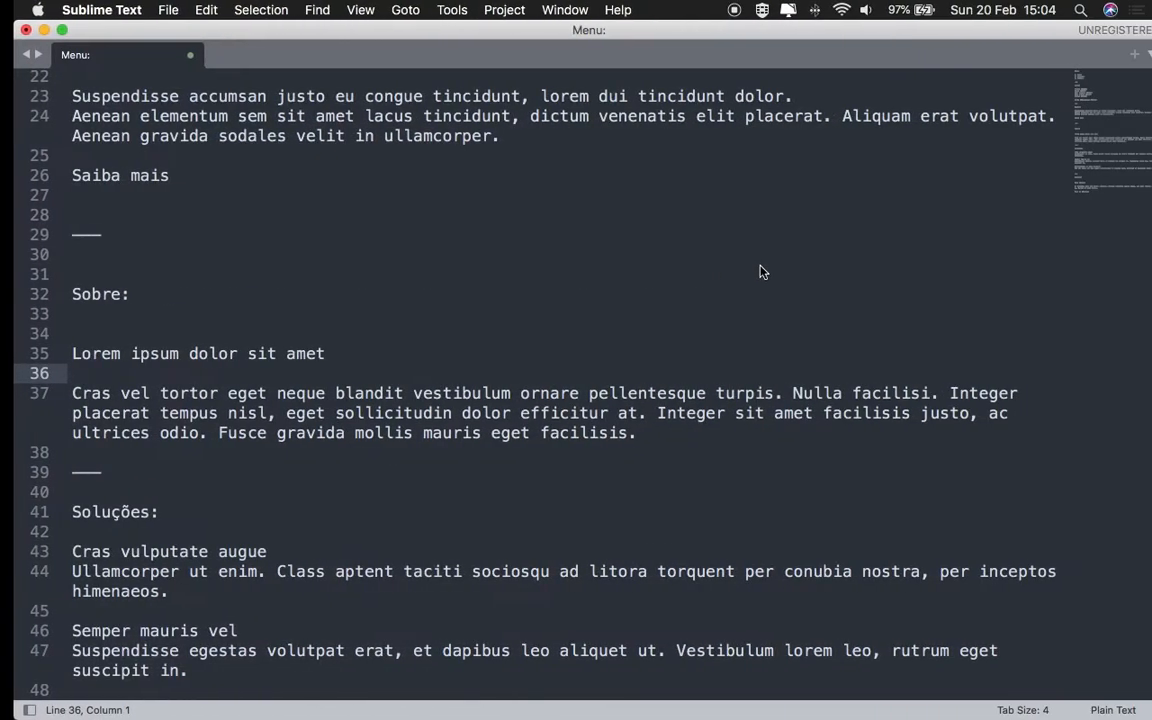
pyautogui.click(688, 430)
pyautogui.keyDown('shift'); pyautogui.click(71, 353); pyautogui.keyUp('shift')
pyautogui.press('super+c')
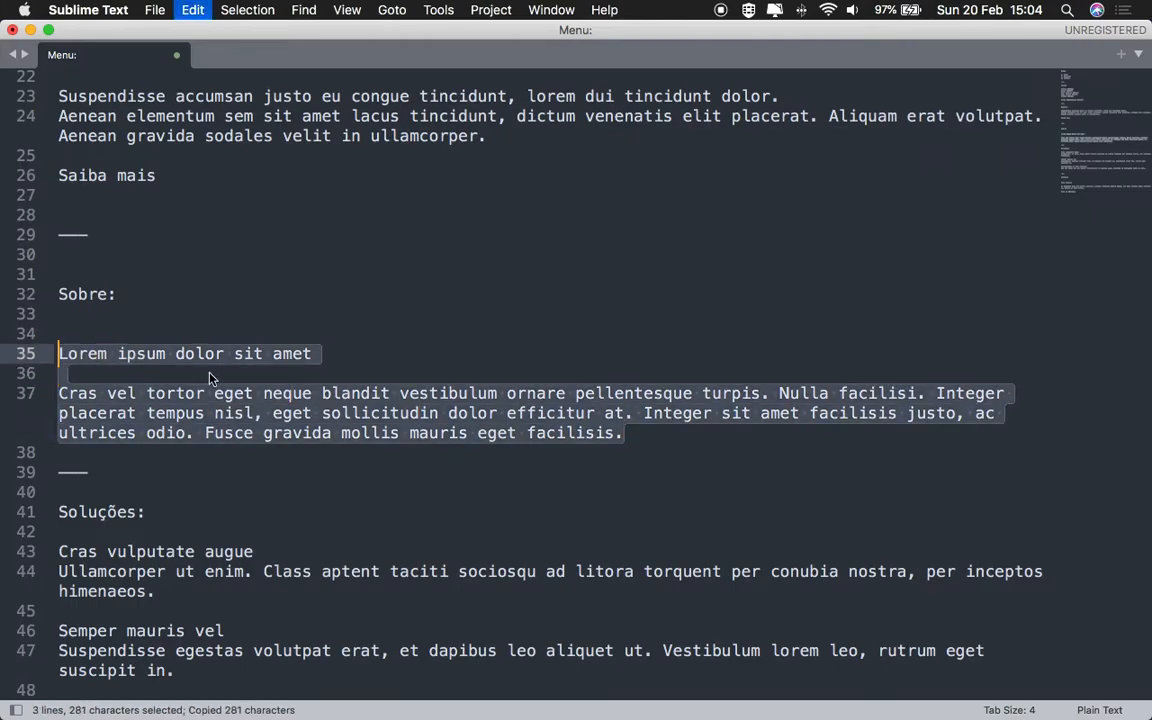
pyautogui.press('super+Tab')
# Step: Fill the c4 block's content with the copied Sobre paragraph and set its title to "Lorem ipsum dolor sit amet"
pyautogui.click(506, 444)
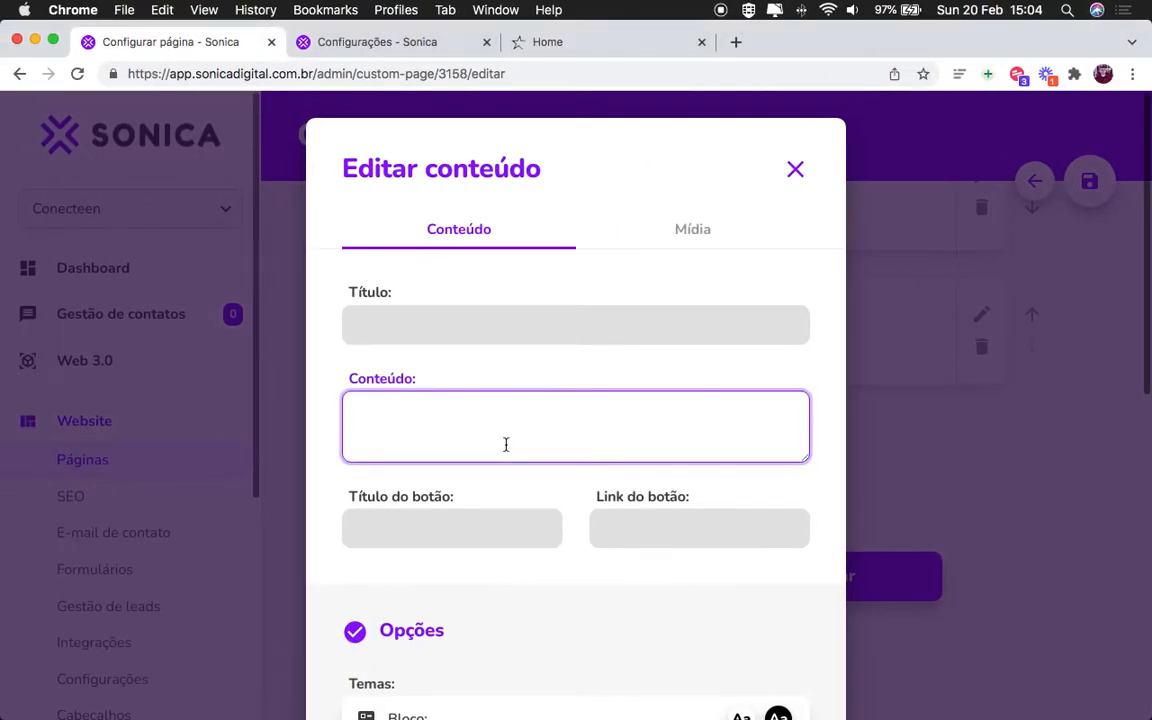
pyautogui.press('super+v')
pyautogui.press('super+Up')
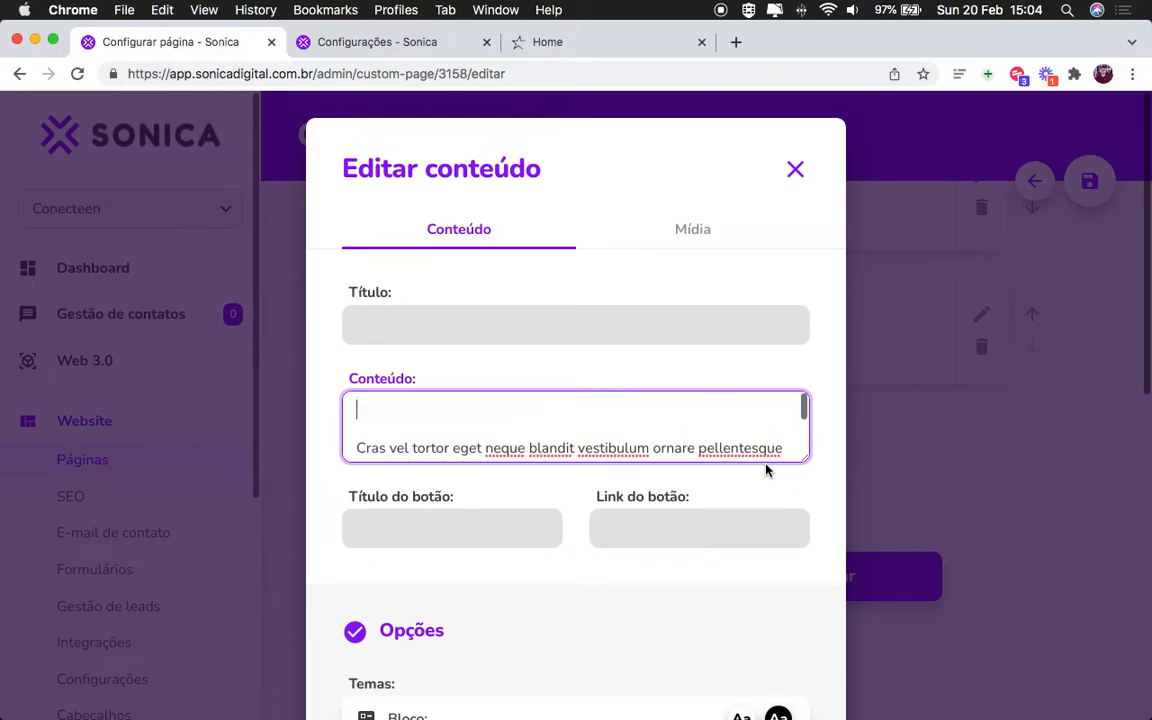
pyautogui.click(649, 330)
pyautogui.write('Lorem ipsum dolor sit amet')
pyautogui.click(674, 371)
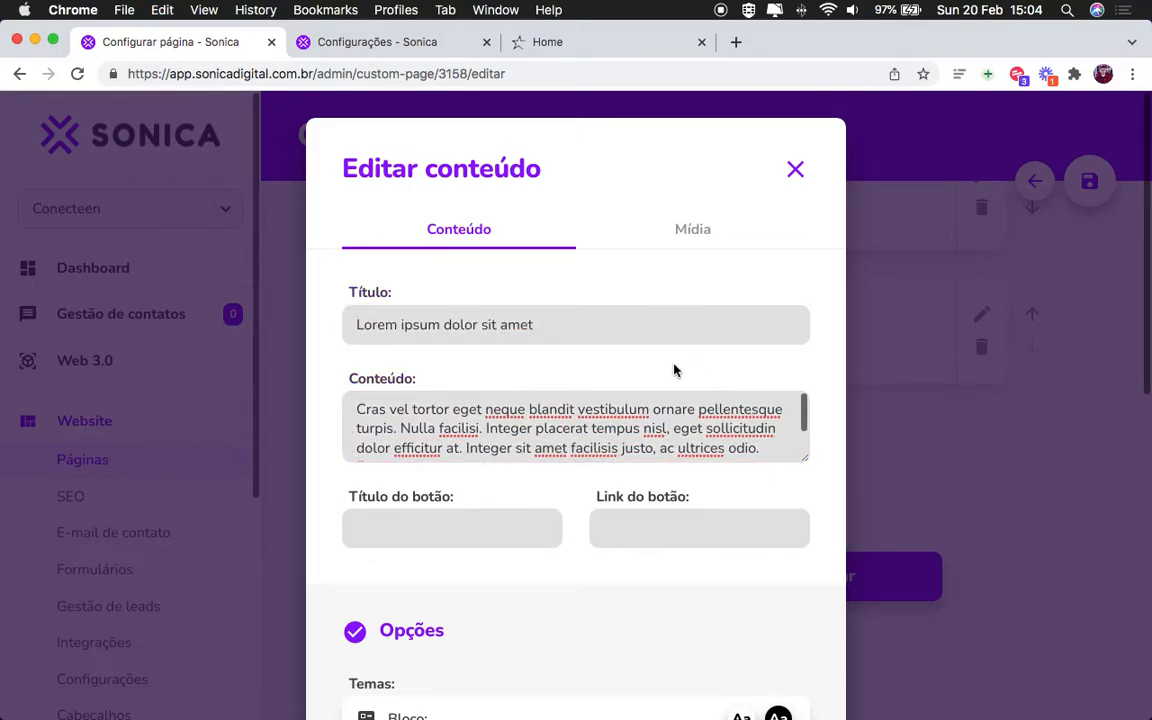
pyautogui.click(450, 536)
pyautogui.click(694, 542)
pyautogui.click(458, 535)
pyautogui.click(645, 584)
# Step: Set the c4 block's media type to image and return to its image selection field
pyautogui.click(690, 237)
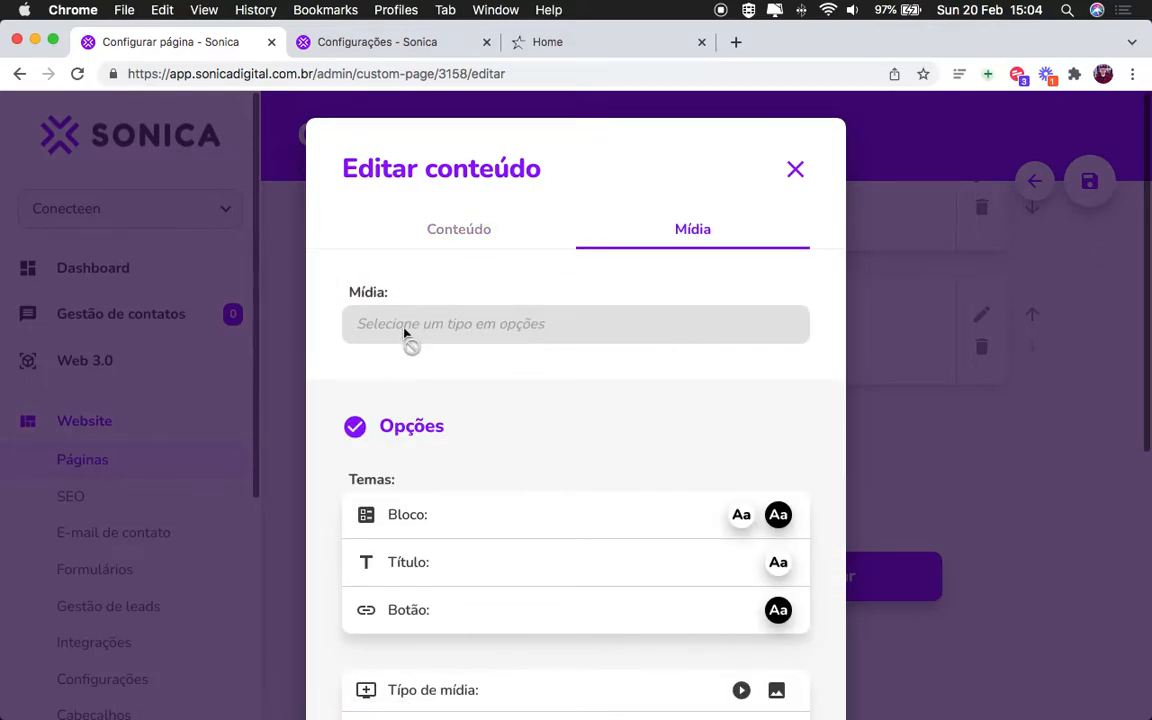
pyautogui.scroll(-4, 425, 360)
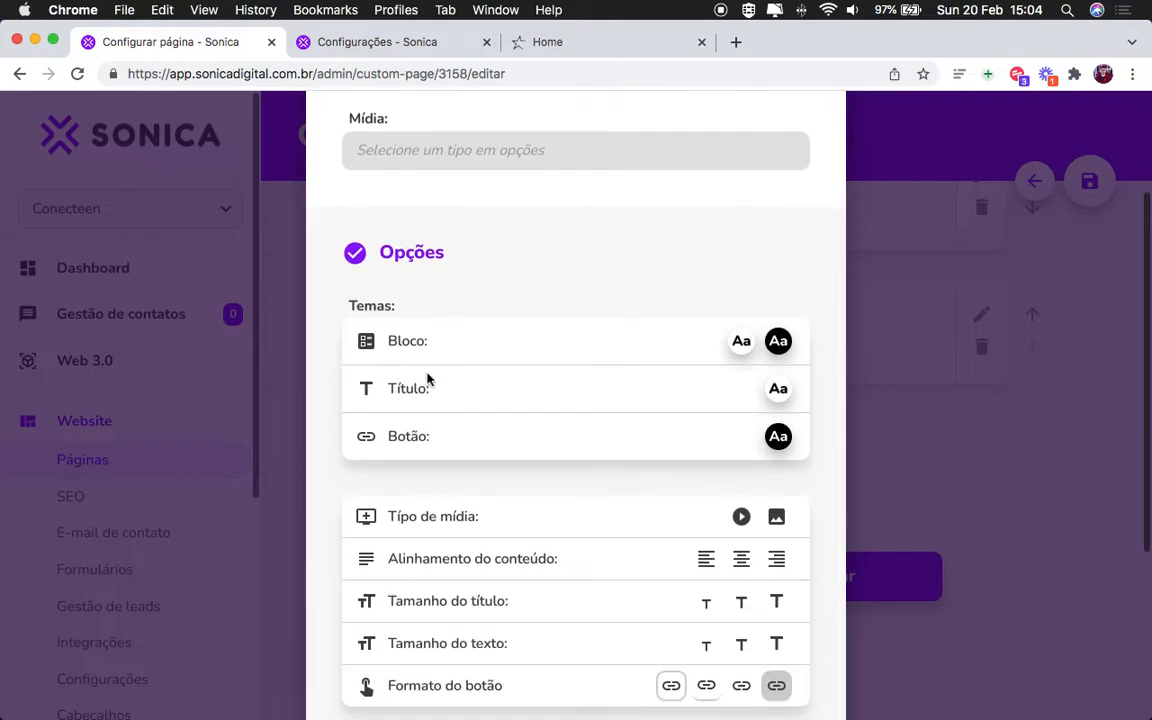
pyautogui.click(777, 519)
pyautogui.scroll(4, 720, 340)
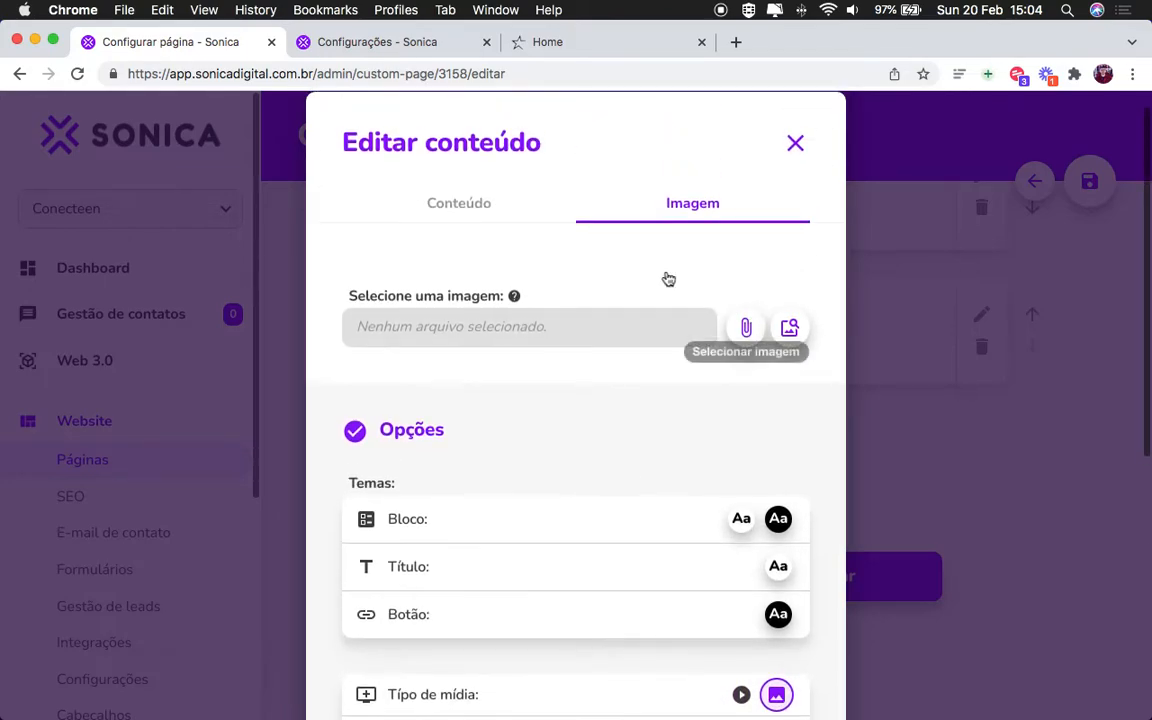
# Step: Search the online Unsplash image library for "startup" and browse the photos
pyautogui.click(790, 328)
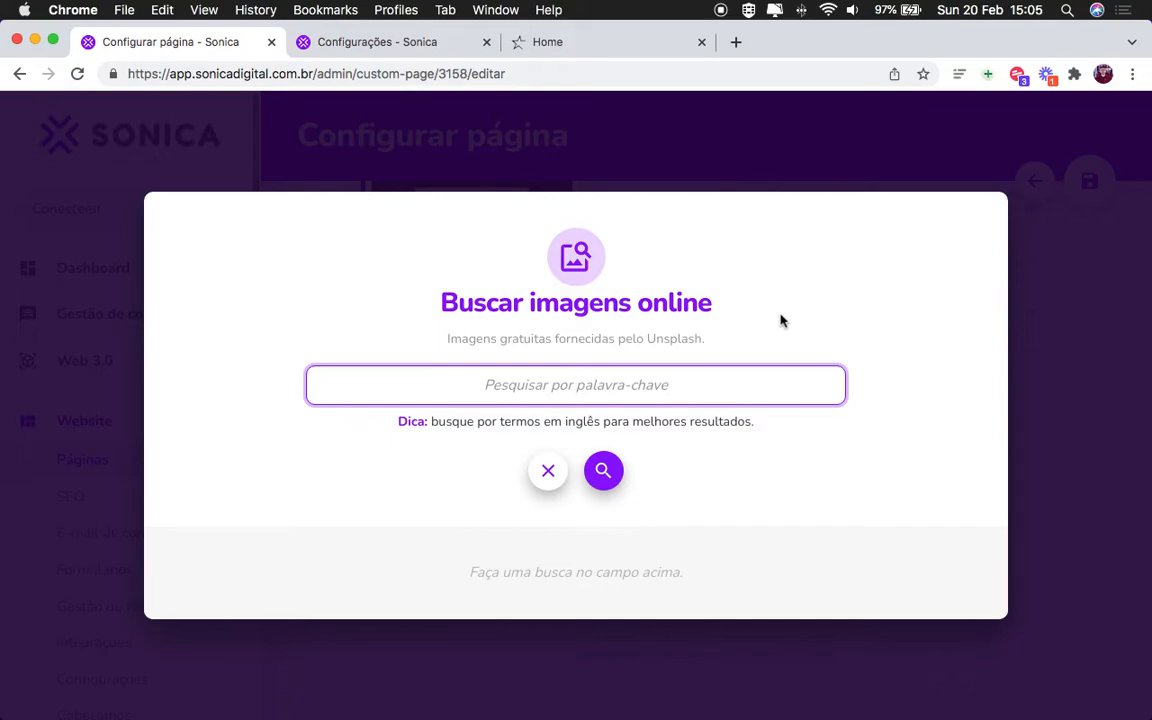
pyautogui.write('startup')
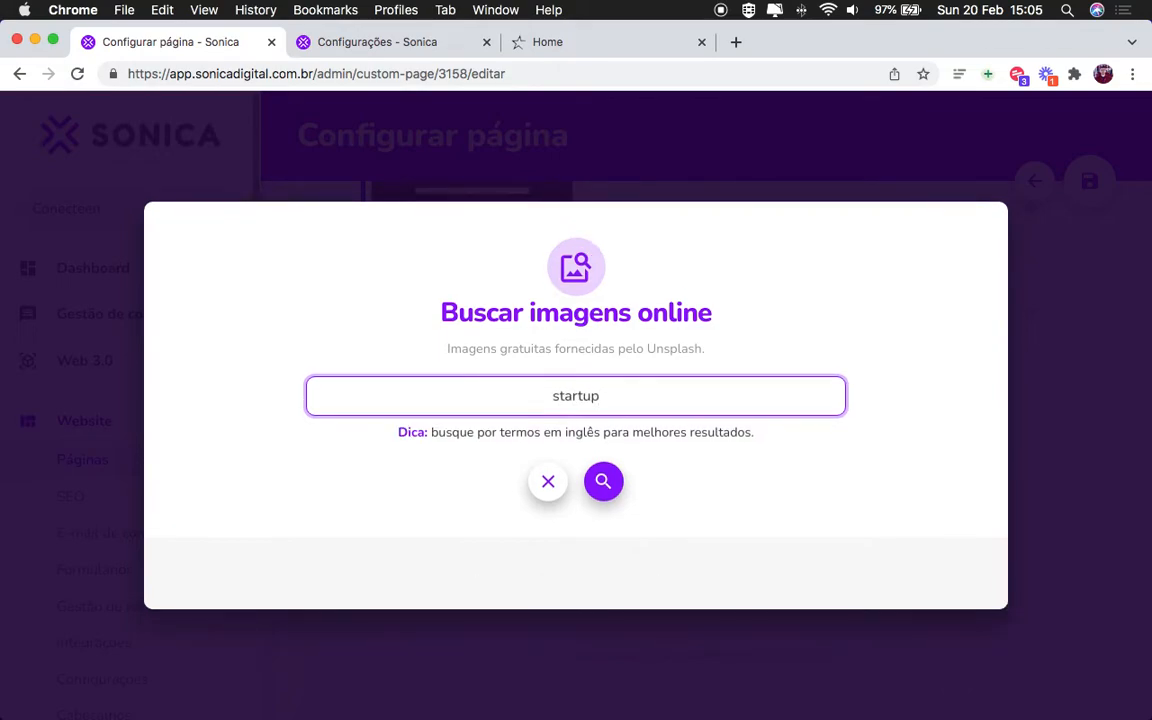
pyautogui.press('Return')
pyautogui.scroll(-2, 808, 288)
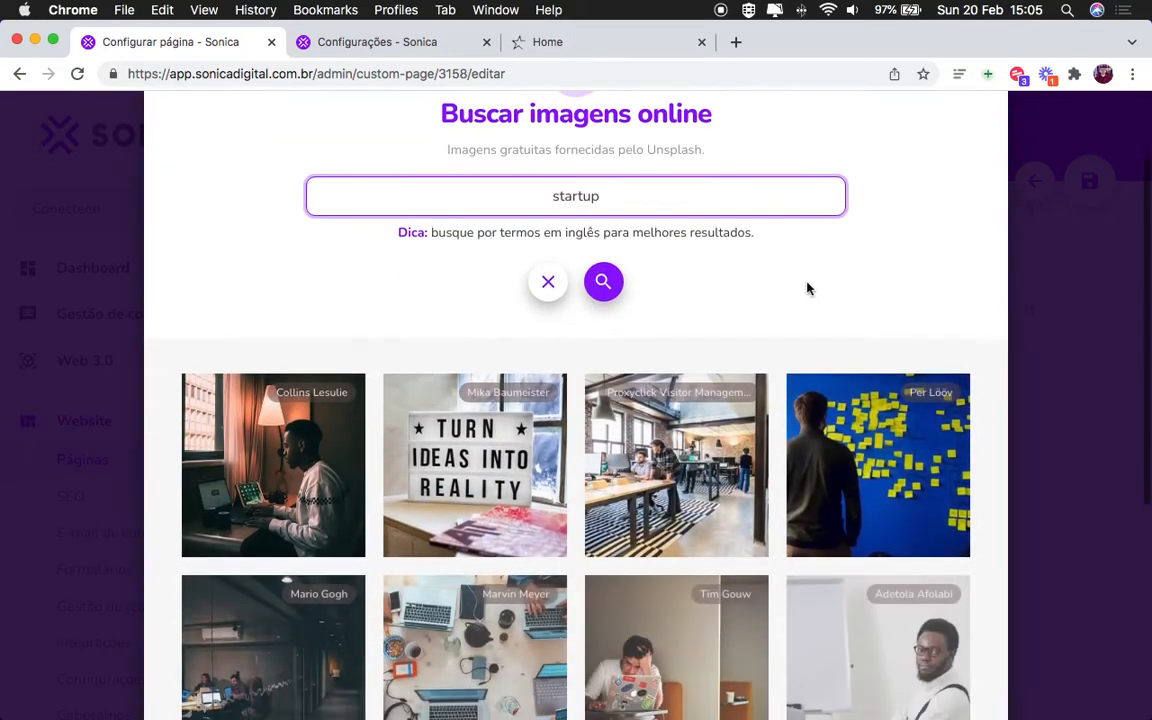
pyautogui.scroll(-2, 838, 245)
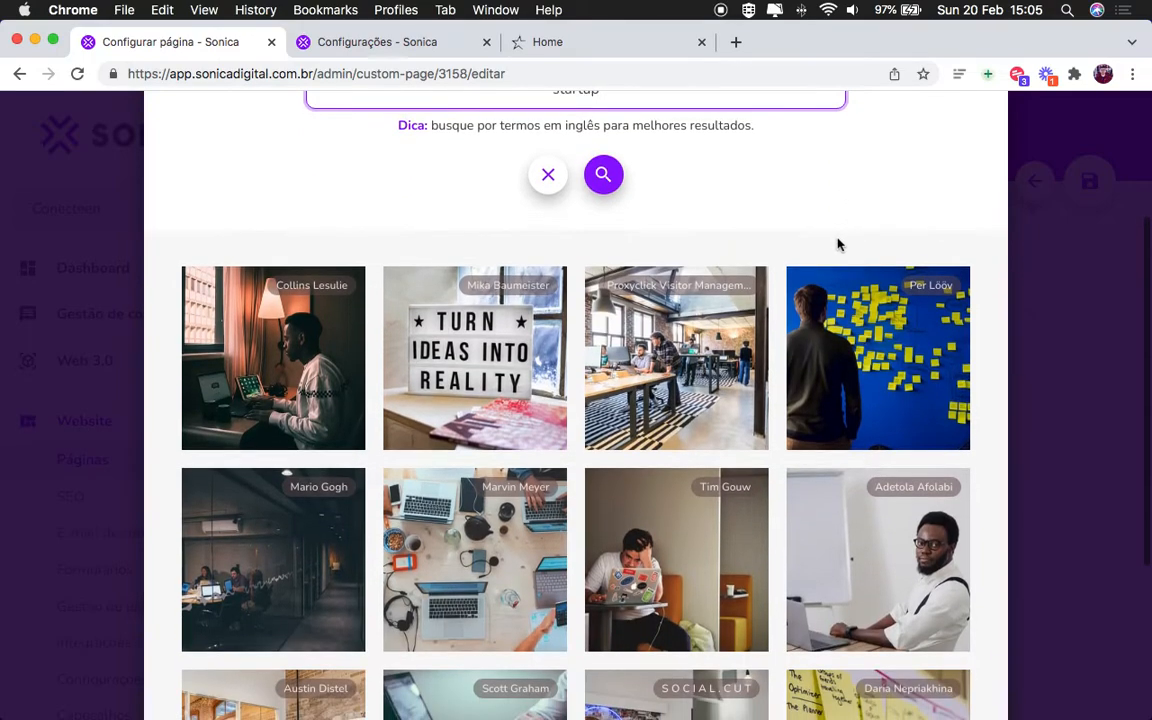
pyautogui.scroll(-1, 838, 243)
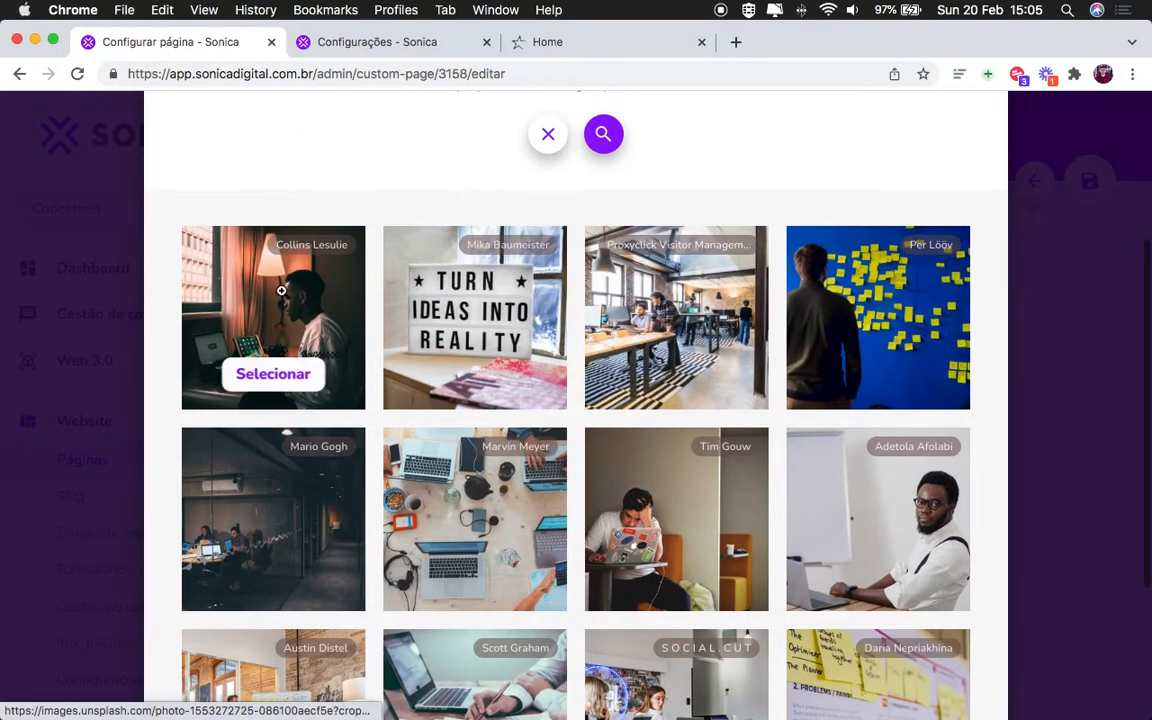
# Step: Preview the photo of a man working at a laptop beside a lamp and select it as the block's image
pyautogui.click(284, 290)
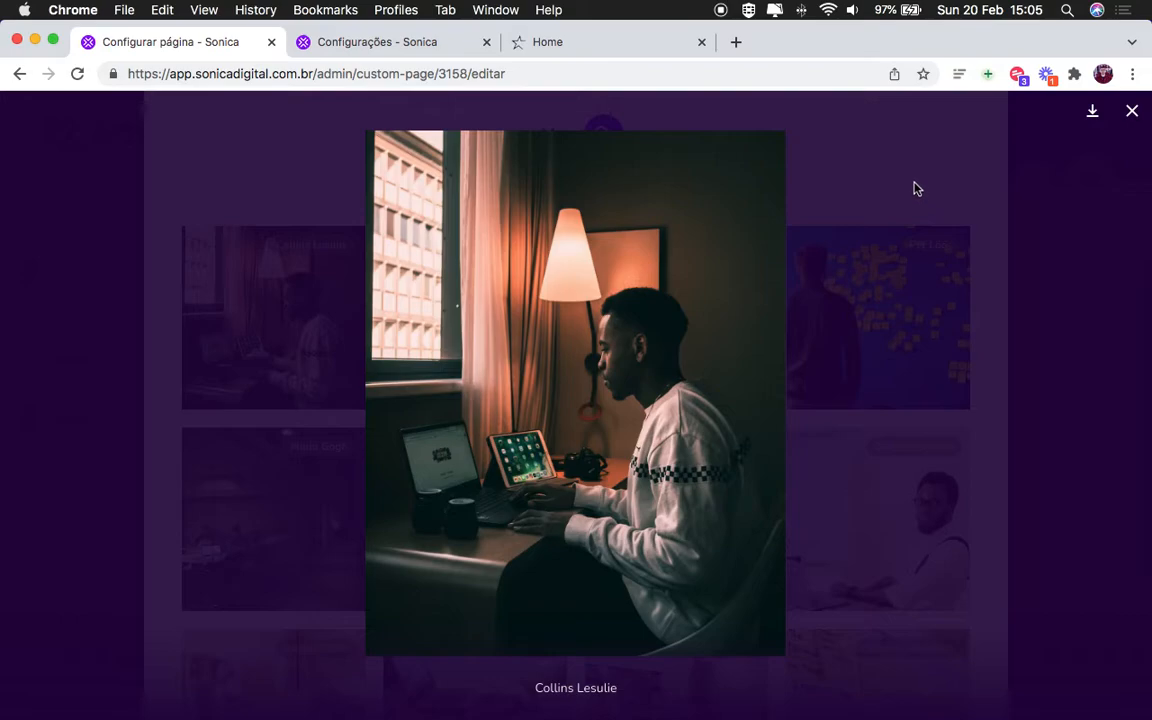
pyautogui.click(903, 185)
pyautogui.scroll(-1, 760, 300)
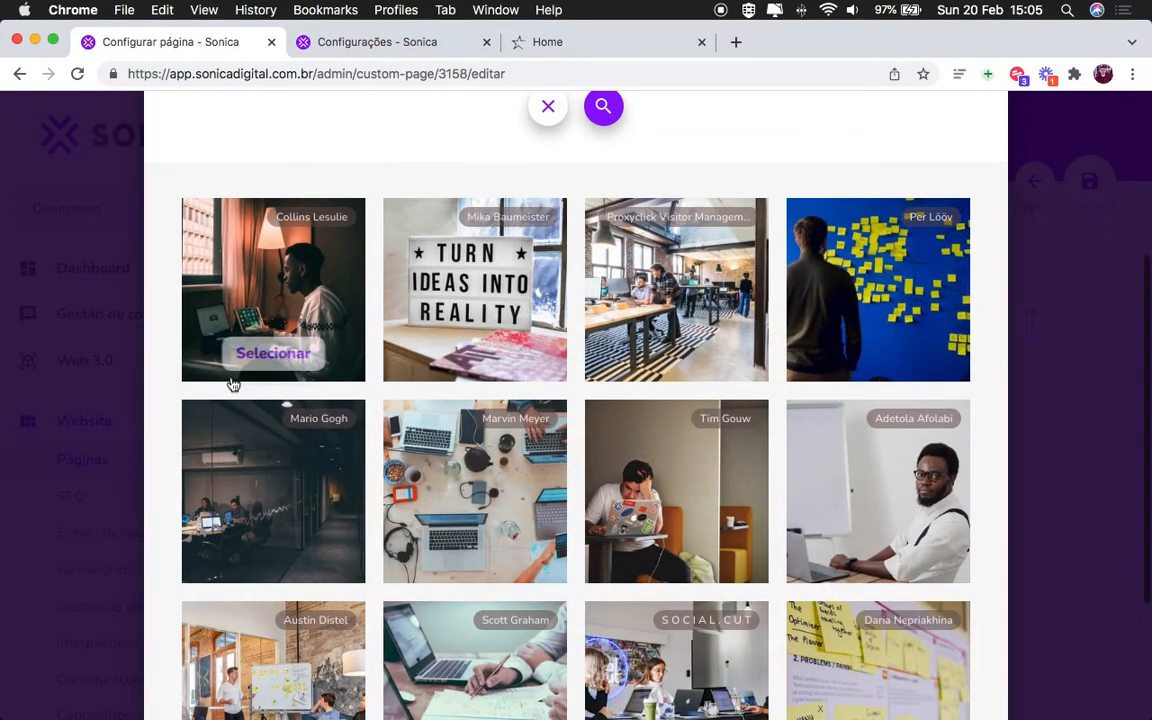
pyautogui.click(258, 347)
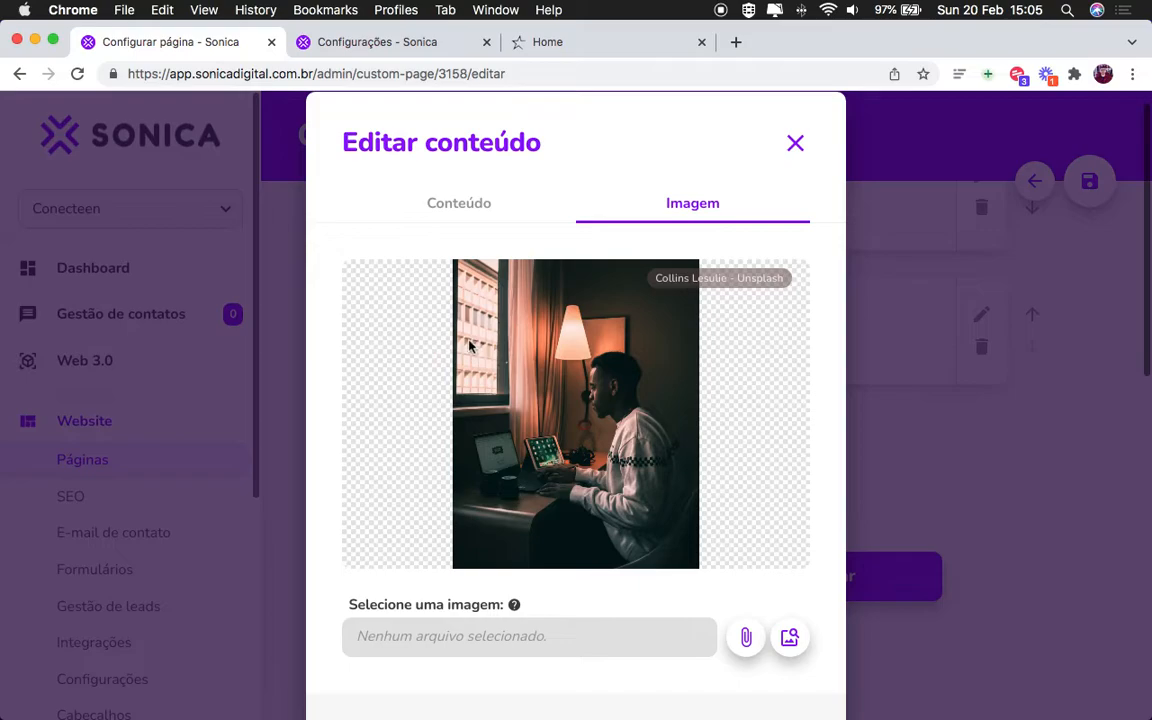
# Step: Check the recommended image size for the c4 block and look over its theme and formatting options
pyautogui.moveTo(458, 340); pyautogui.dragTo(697, 482)
pyautogui.moveTo(516, 606)
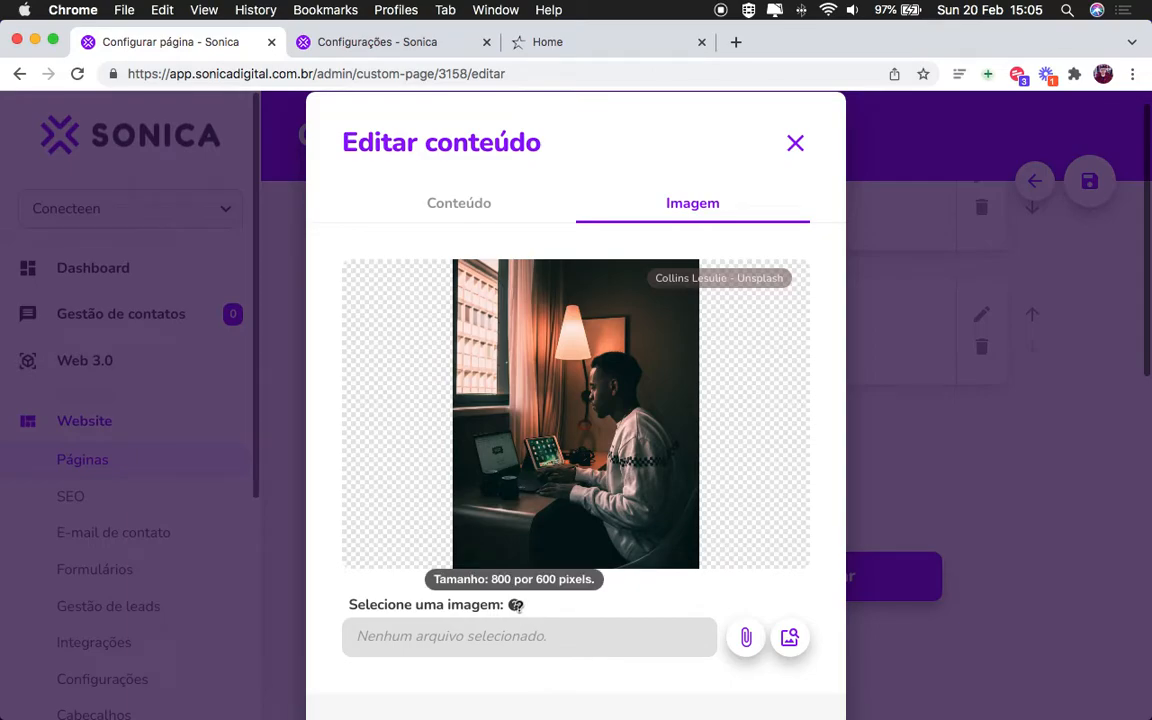
pyautogui.scroll(-4, 517, 605)
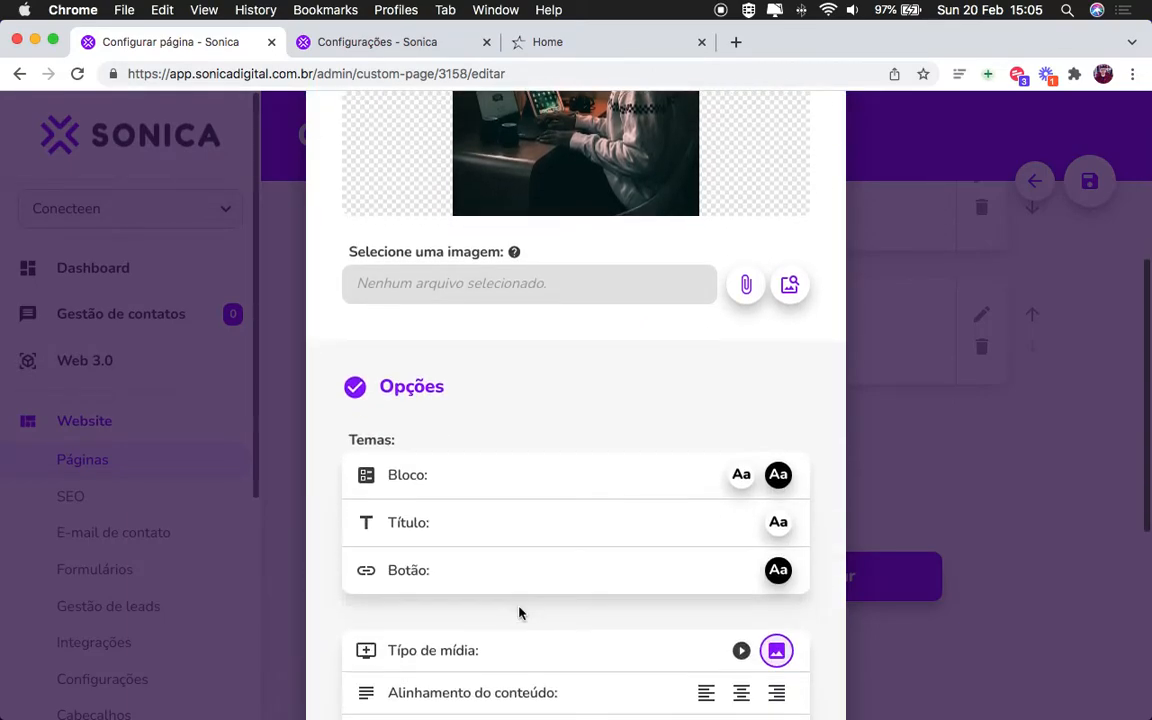
pyautogui.scroll(-3, 680, 560)
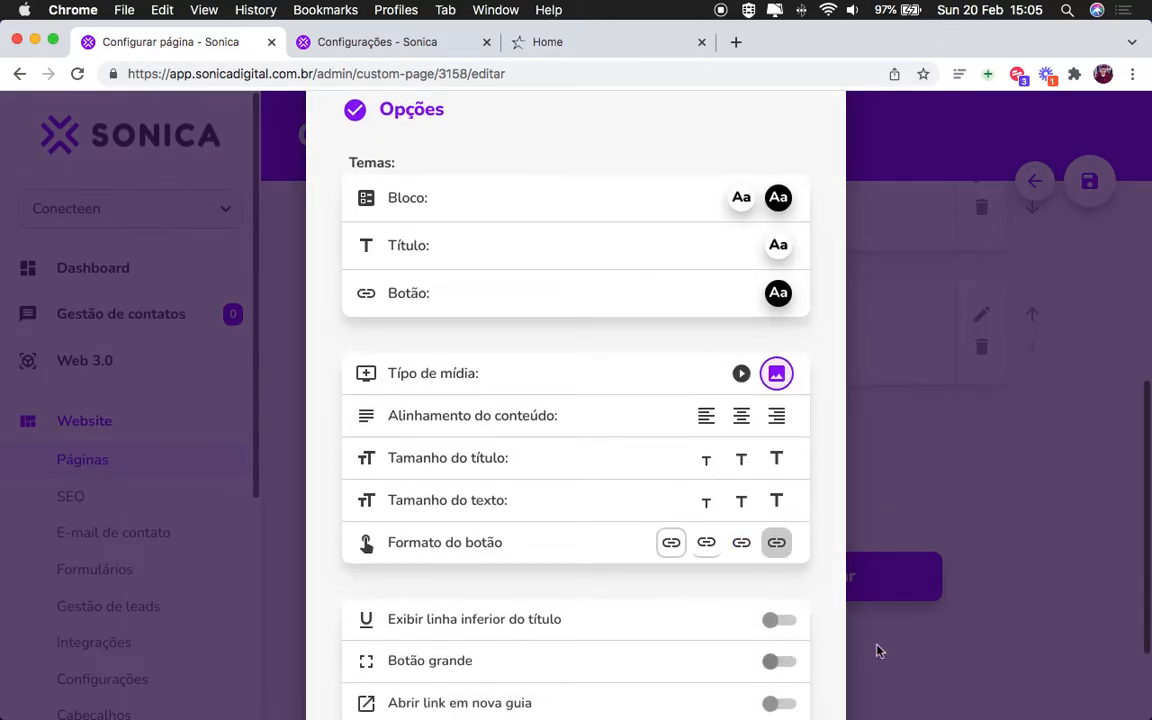
# Step: Leave the c4 block's options and save the Home page
pyautogui.scroll(-3, 805, 545)
pyautogui.click(941, 545)
pyautogui.click(878, 591)
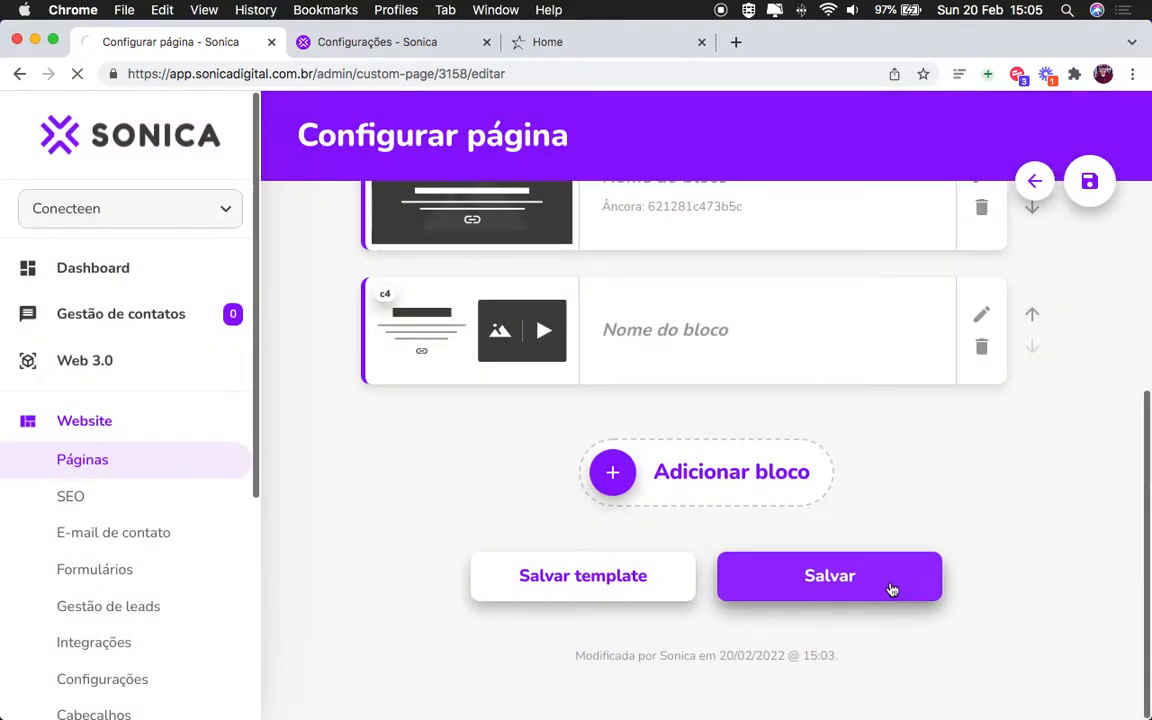
# Step: Reload the published Conecteen site and examine the new section with the text and photo below the banner
pyautogui.click(579, 52)
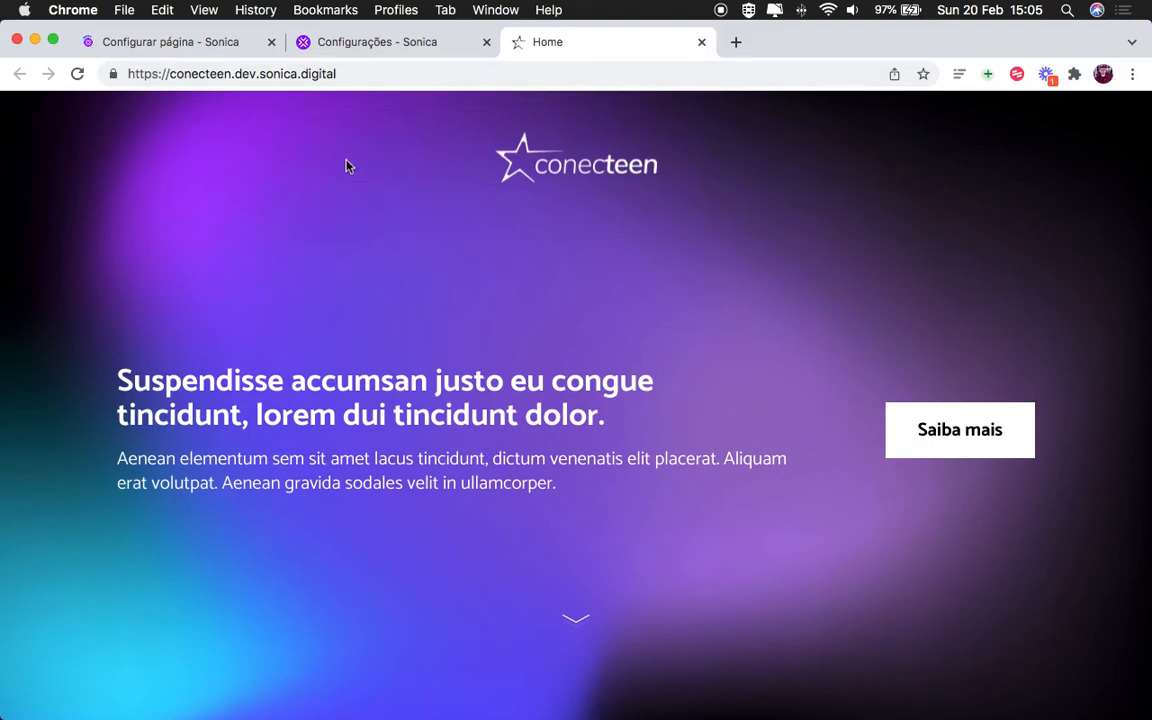
pyautogui.click(77, 73)
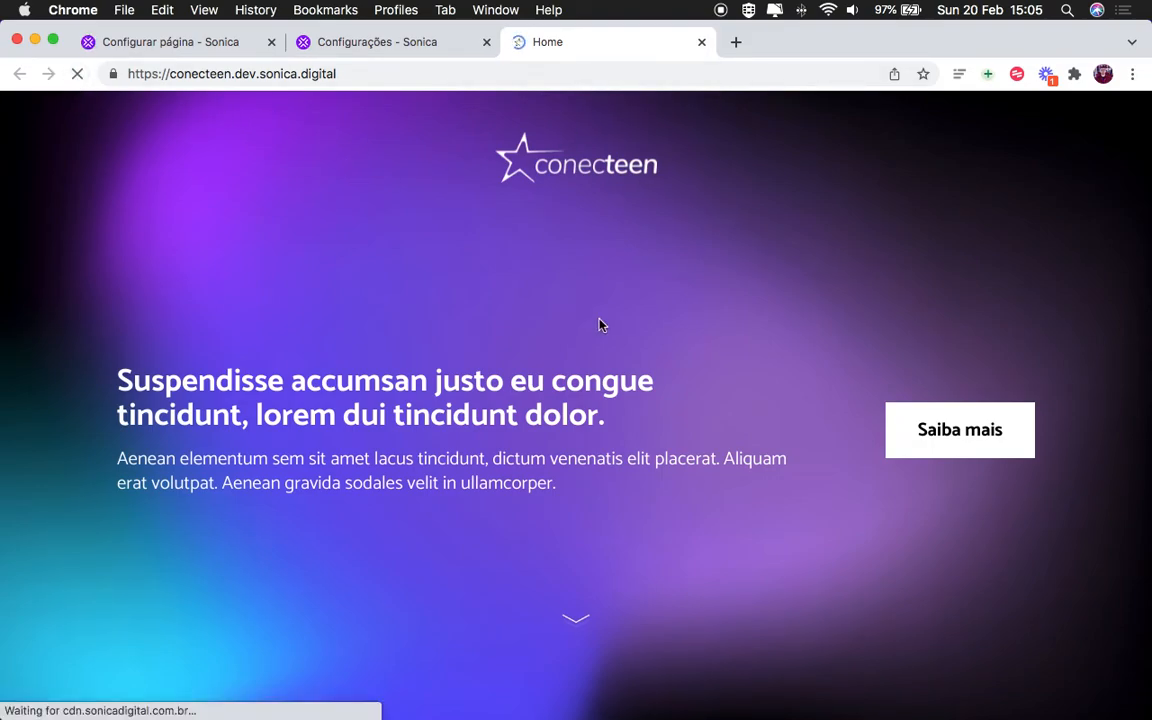
pyautogui.scroll(-2, 609, 328)
pyautogui.scroll(-5, 609, 328)
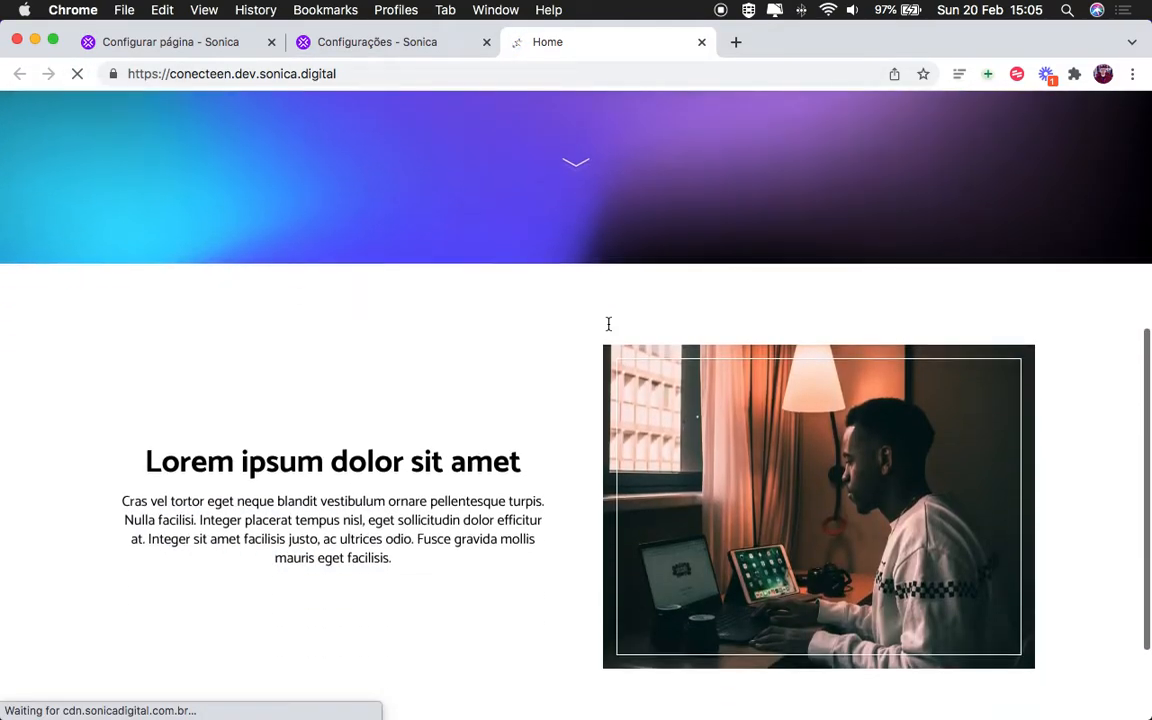
pyautogui.scroll(-1, 465, 327)
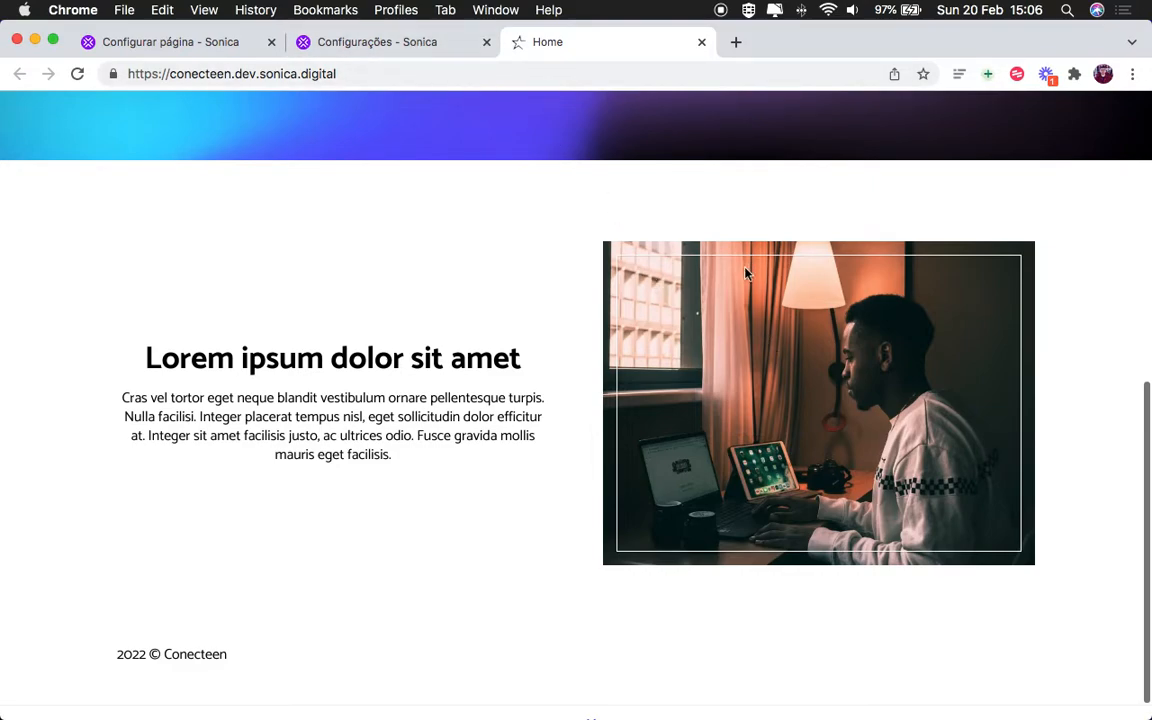
# Step: Open the image and video options in the site settings and try the Ocultar bordas internas option, leaving it off
pyautogui.click(364, 41)
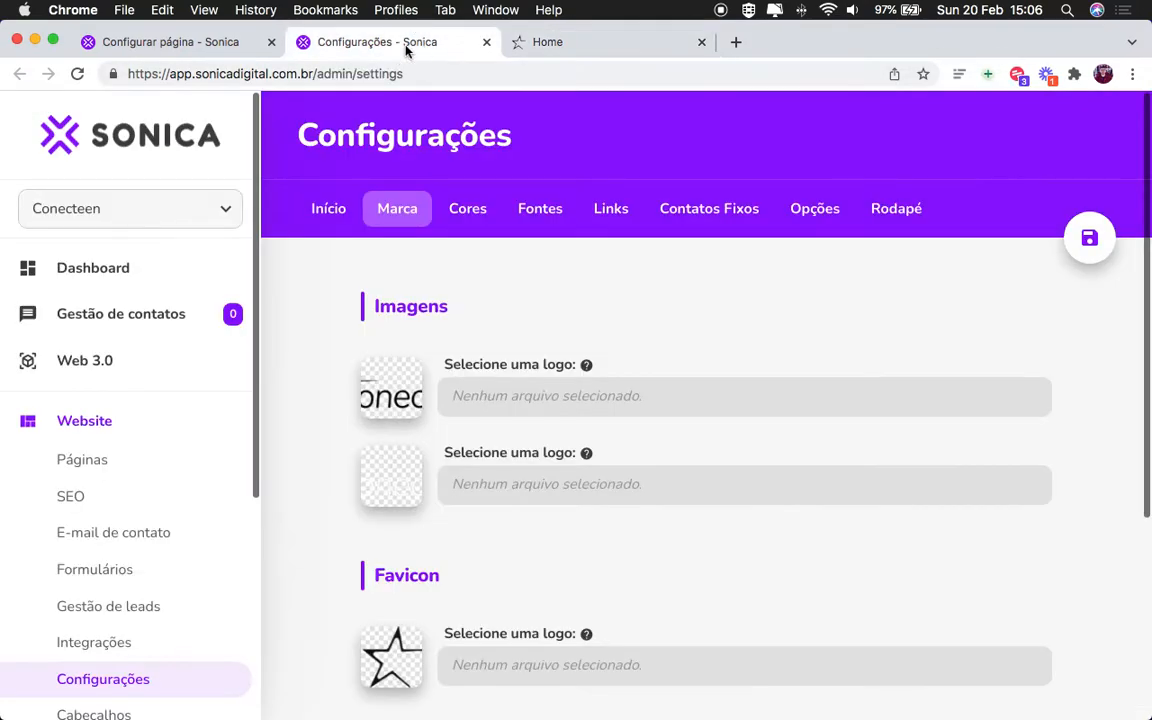
pyautogui.click(816, 213)
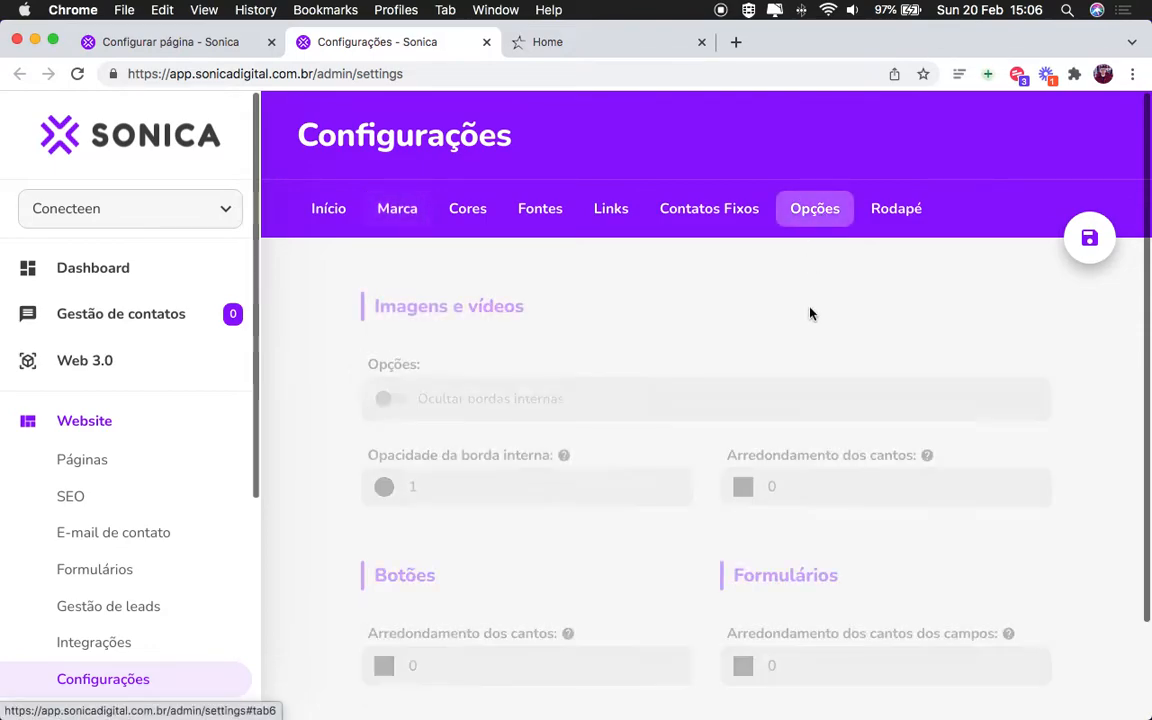
pyautogui.click(402, 402)
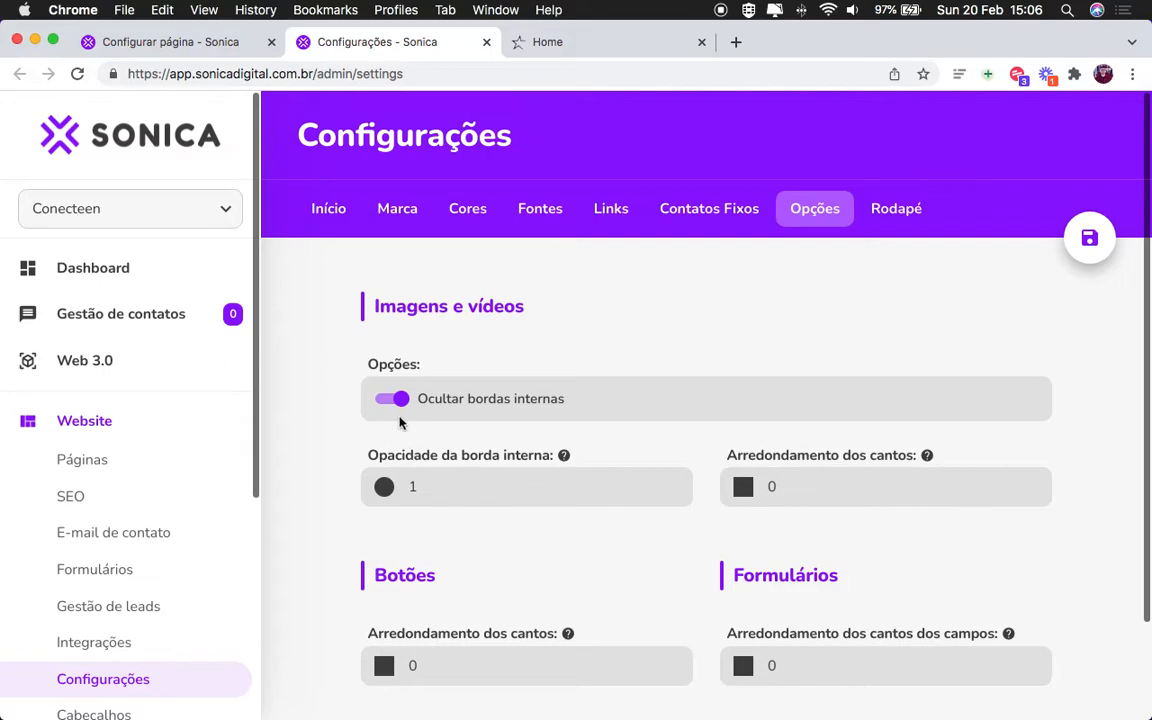
pyautogui.click(399, 410)
# Step: Set the images' internal border opacity to 0.5, save the settings and reload the published site to check the photo's frame
pyautogui.doubleClick(399, 488)
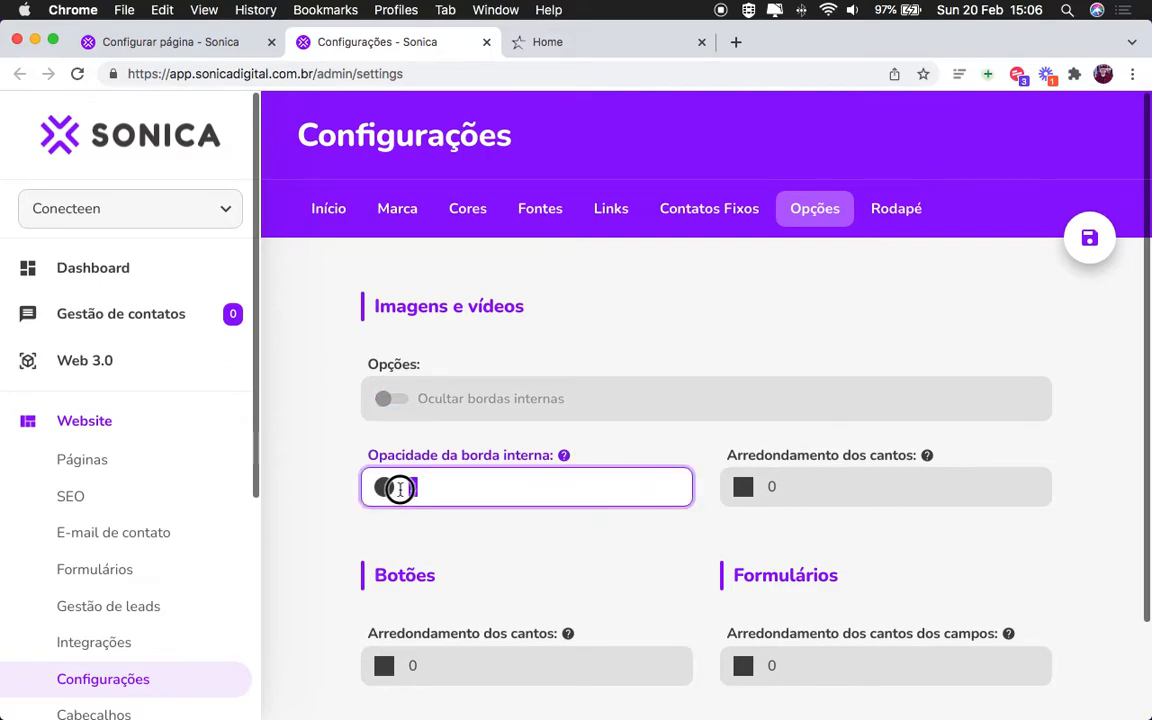
pyautogui.click(535, 42)
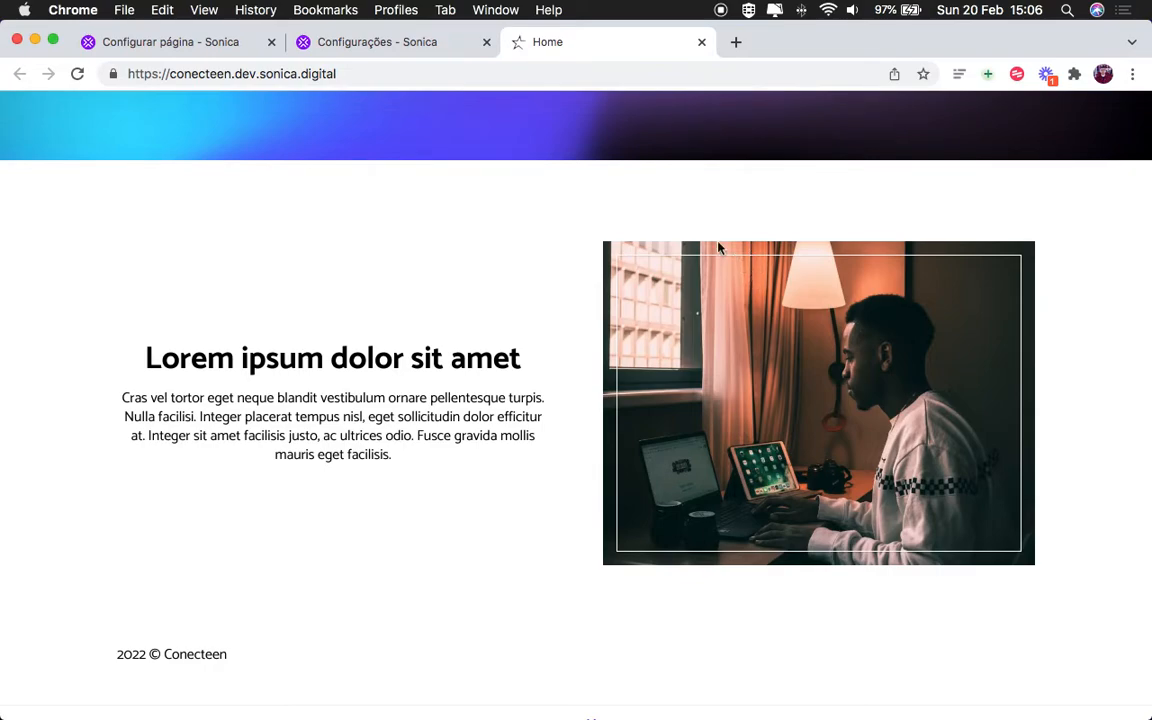
pyautogui.click(404, 44)
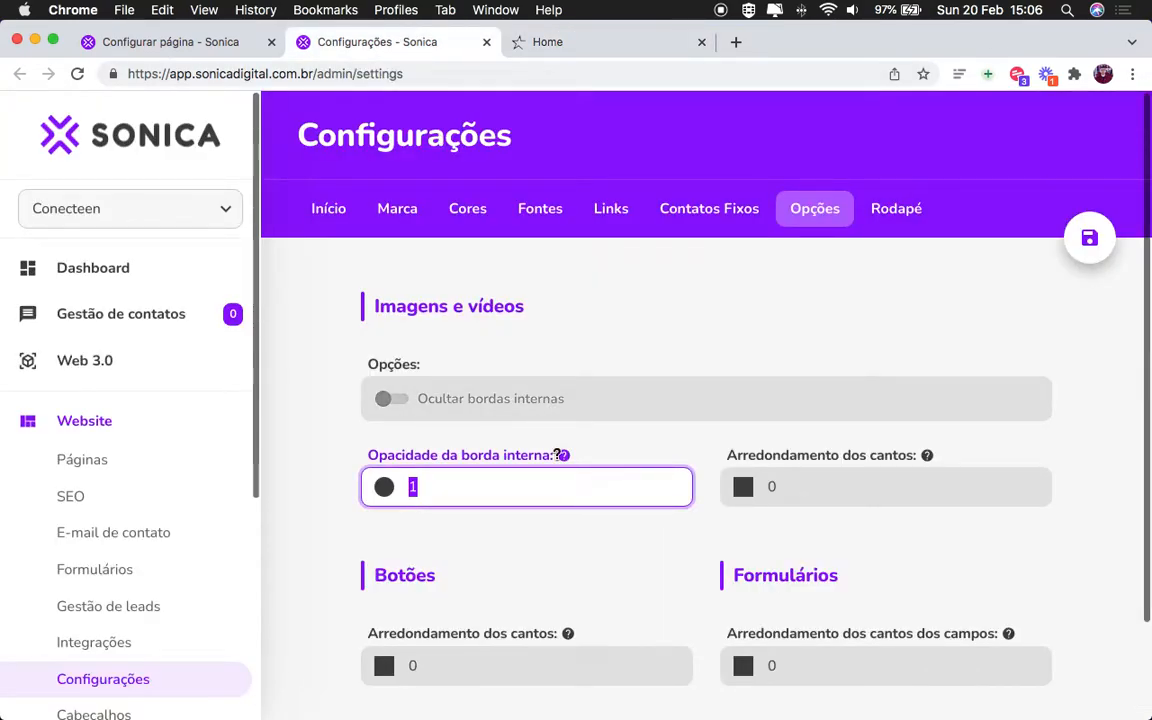
pyautogui.moveTo(564, 456)
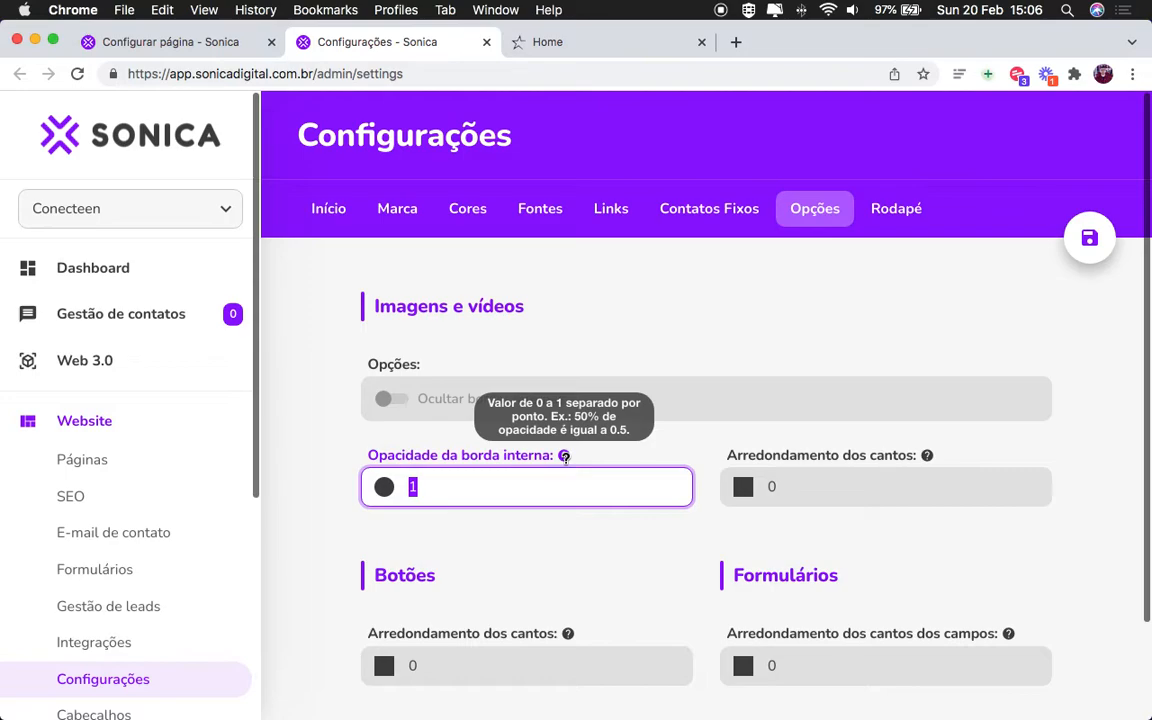
pyautogui.write('0.5')
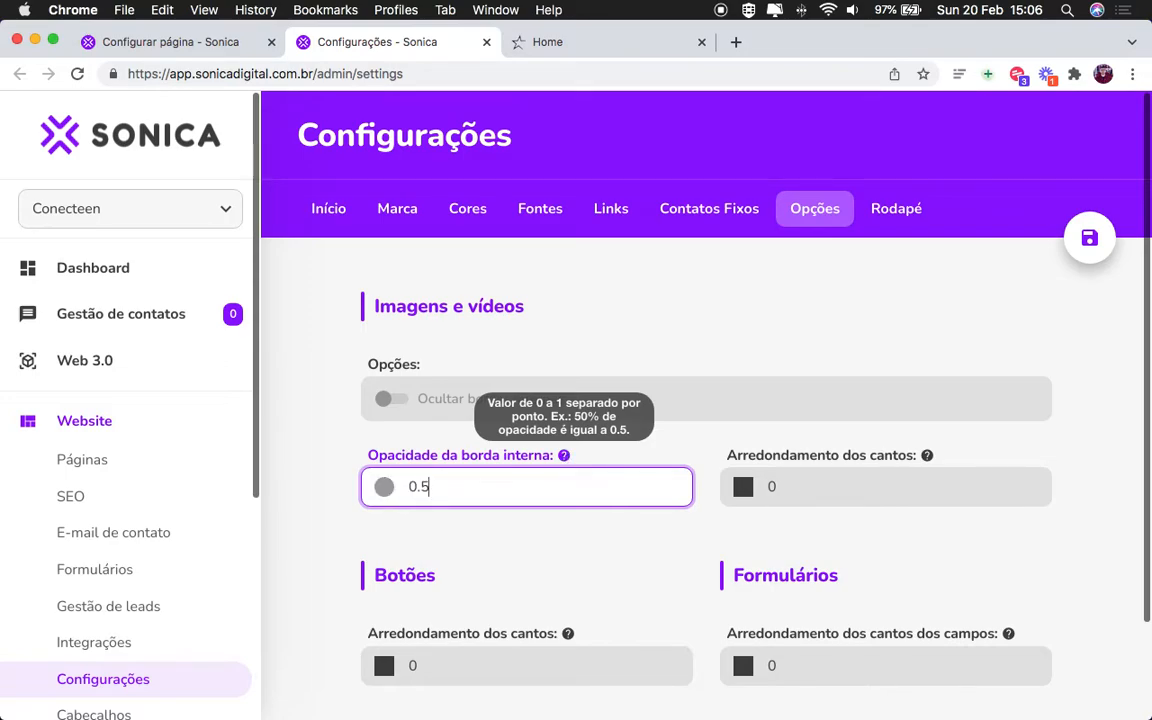
pyautogui.click(574, 528)
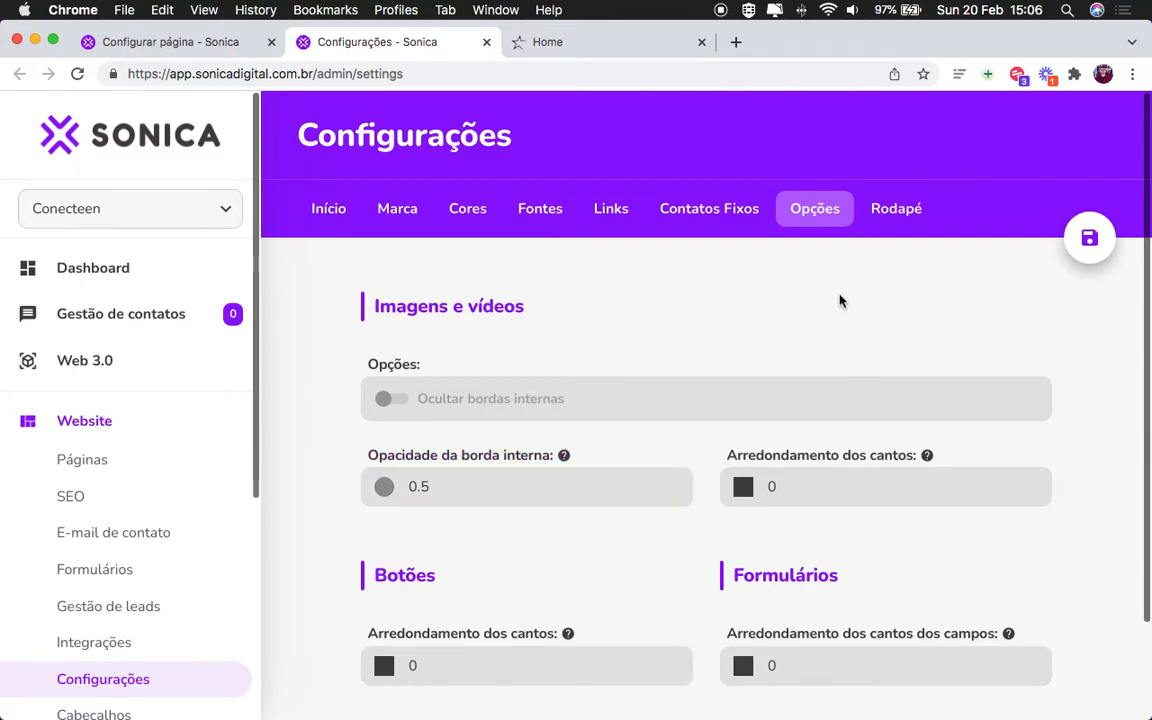
pyautogui.click(1083, 261)
pyautogui.click(560, 42)
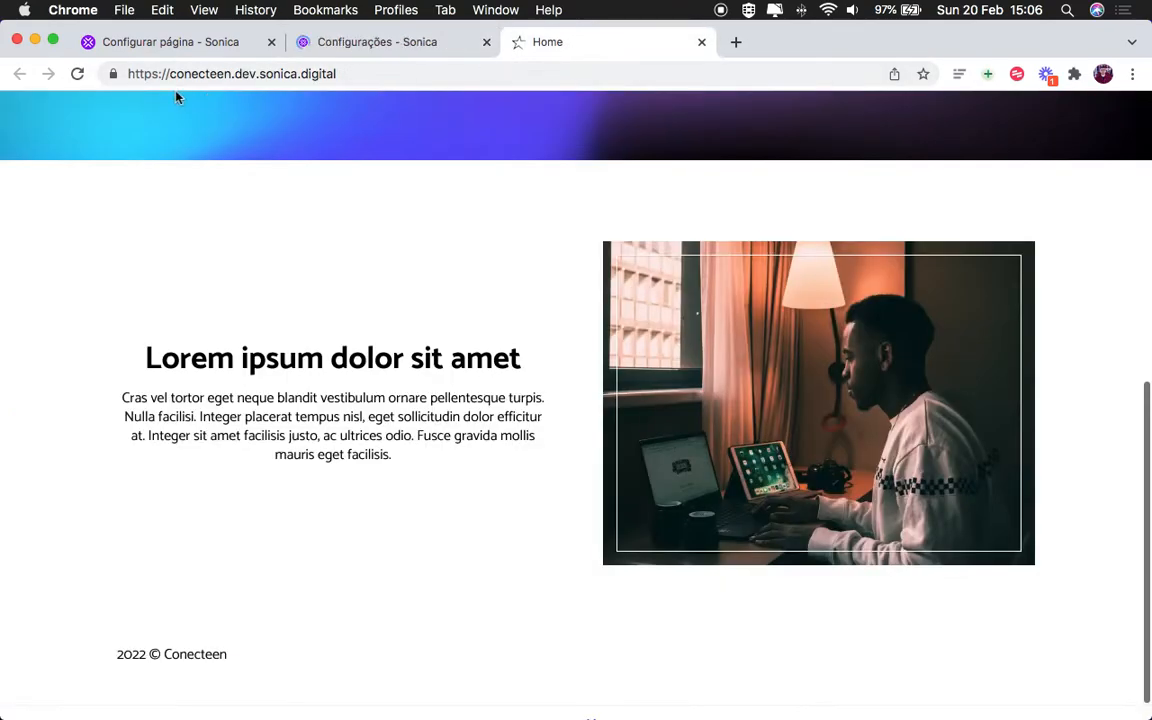
pyautogui.click(79, 79)
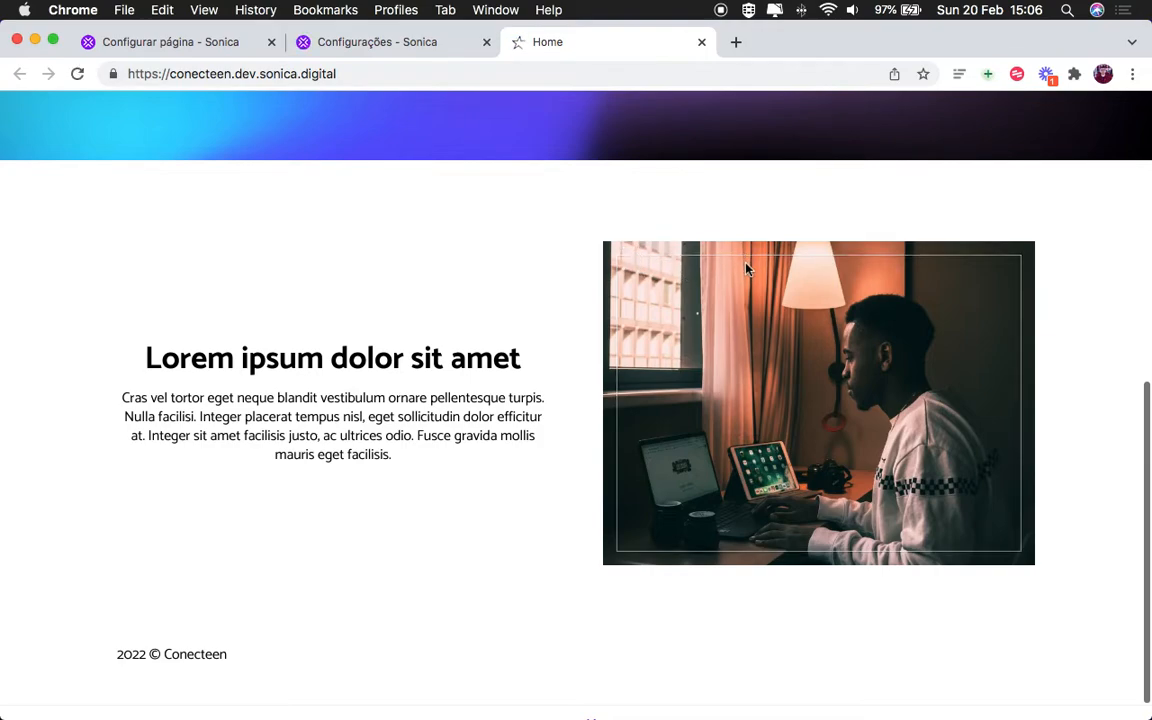
# Step: Enable Ocultar bordas internas for images and videos, save the settings and reload the published site
pyautogui.click(388, 42)
pyautogui.click(815, 208)
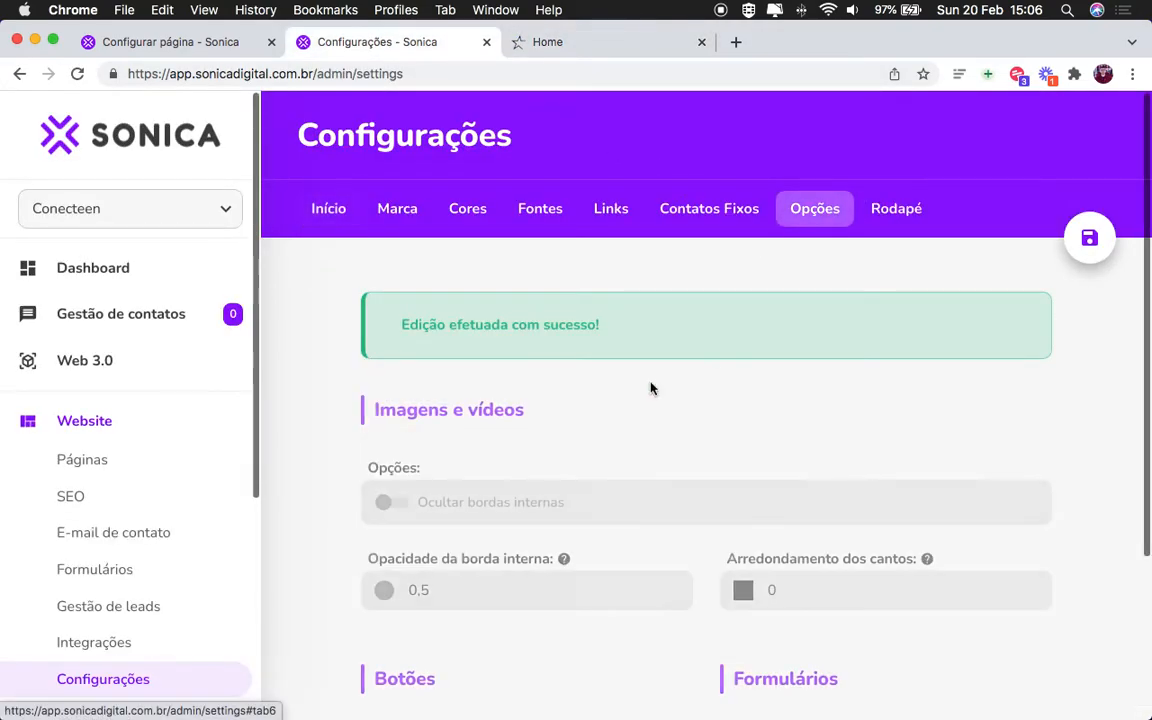
pyautogui.scroll(-4, 625, 509)
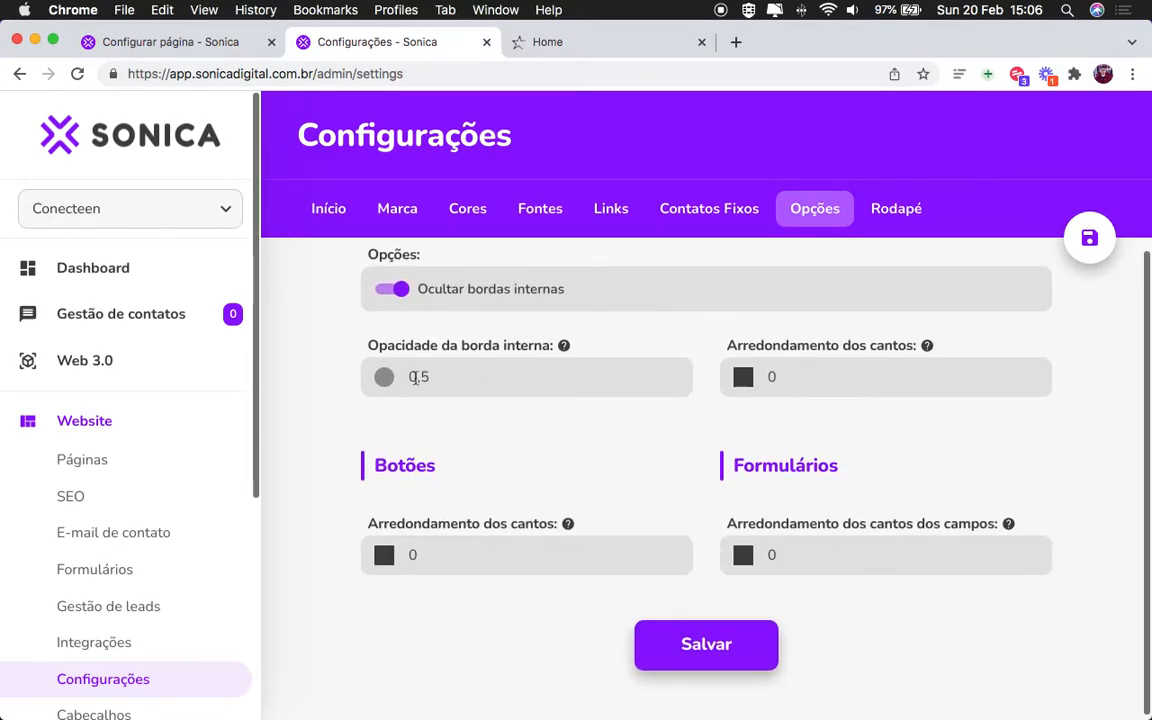
pyautogui.click(708, 659)
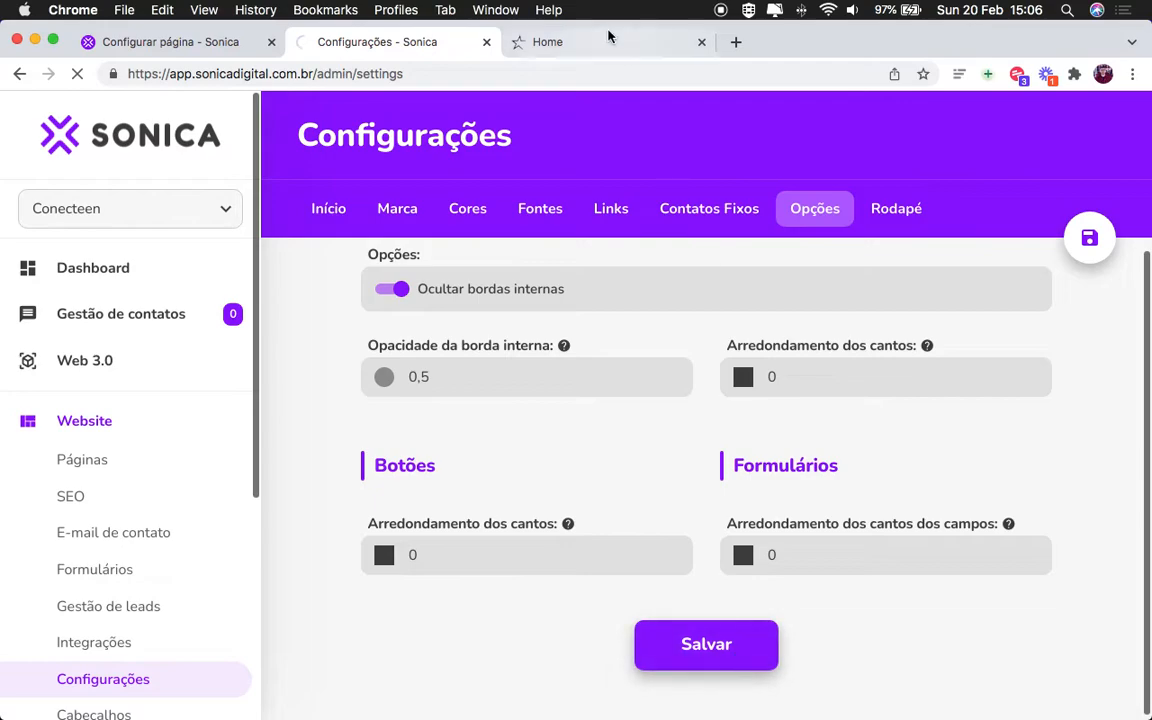
pyautogui.click(595, 42)
pyautogui.click(76, 75)
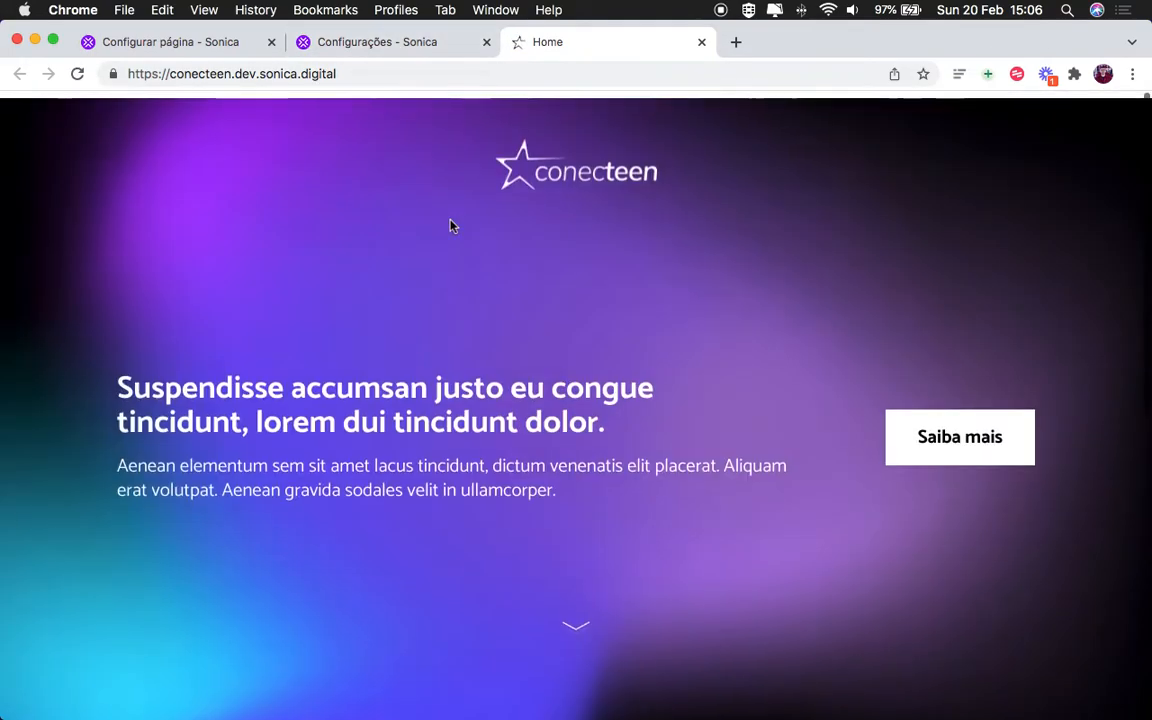
# Step: Set the corner rounding of images and videos to 5 in the site settings' options
pyautogui.click(393, 45)
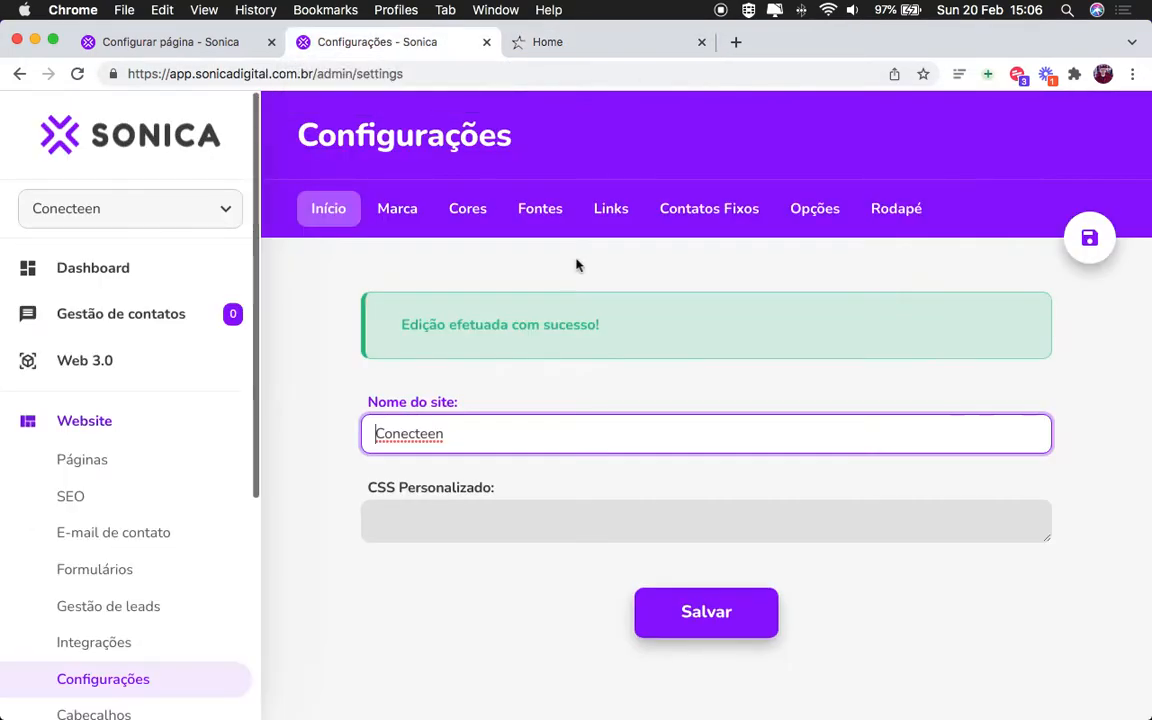
pyautogui.click(815, 209)
pyautogui.scroll(-3, 782, 301)
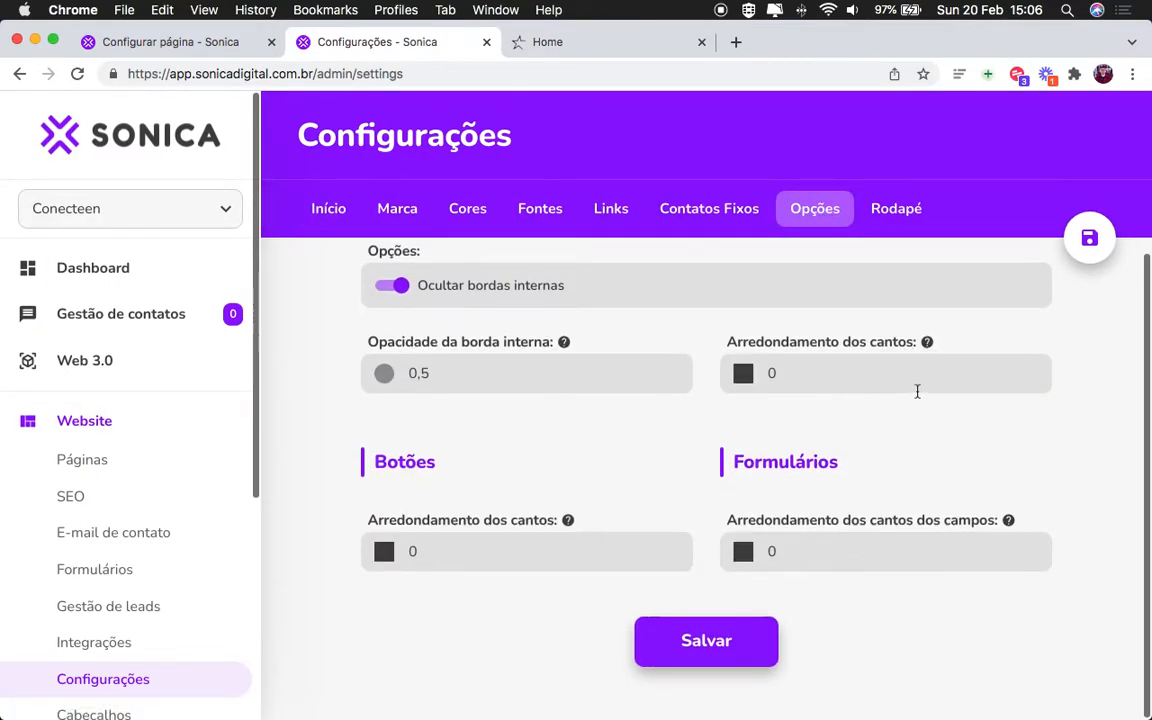
pyautogui.scroll(1, 917, 391)
pyautogui.moveTo(532, 272); pyautogui.dragTo(332, 264)
pyautogui.click(696, 296)
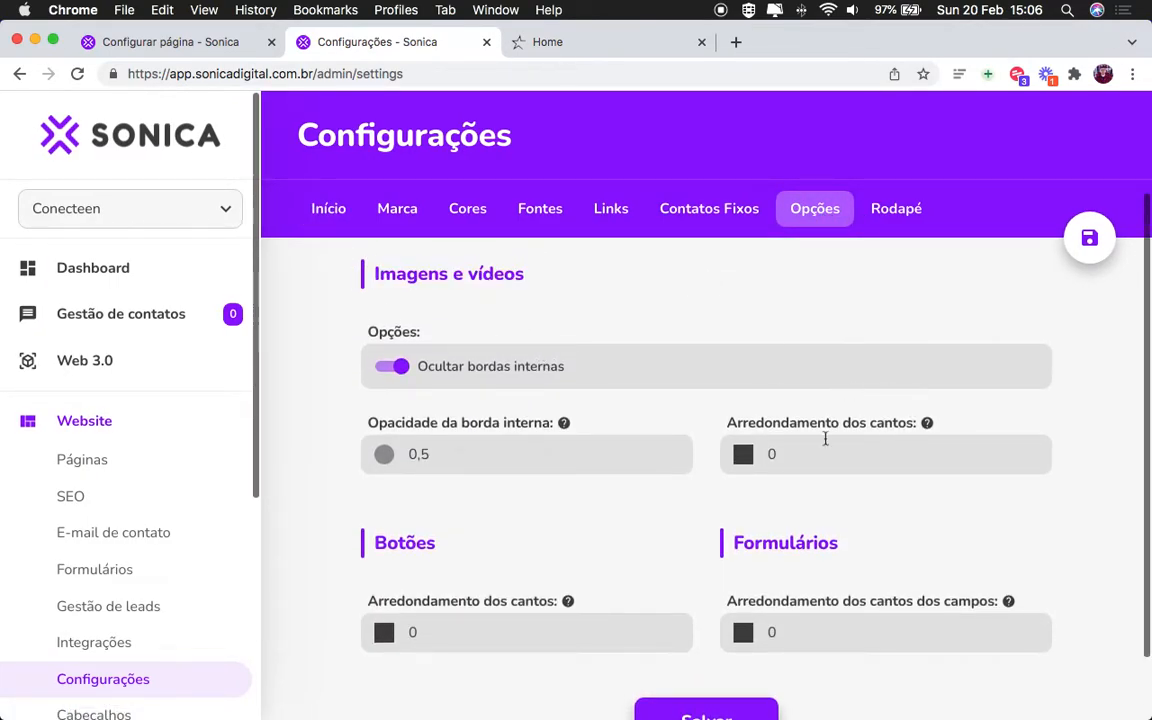
pyautogui.doubleClick(772, 455)
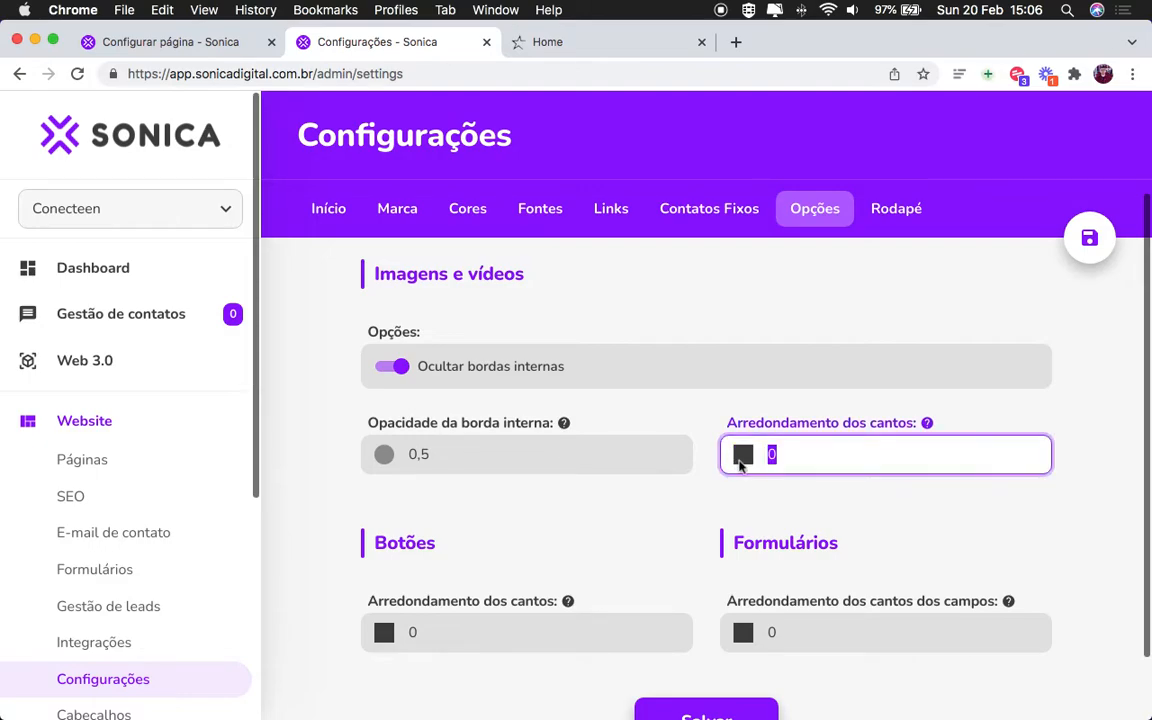
pyautogui.write('20')
pyautogui.press('BackSpace')
pyautogui.press('BackSpace')
pyautogui.write('10')
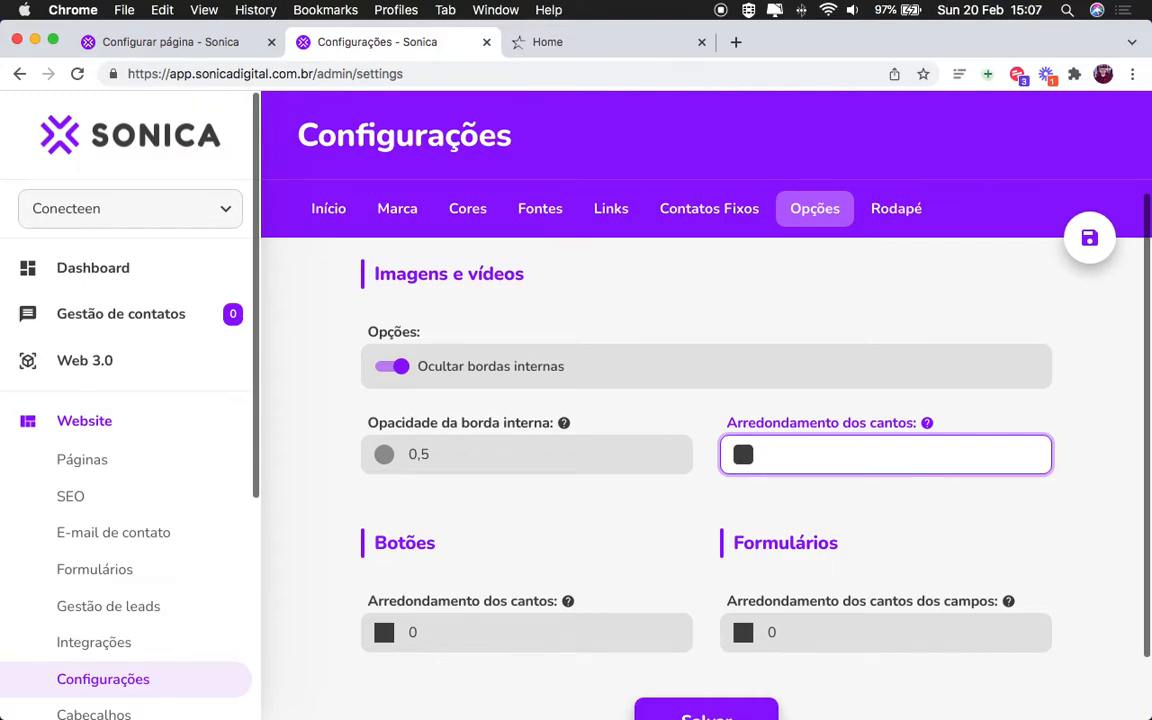
pyautogui.click(700, 512)
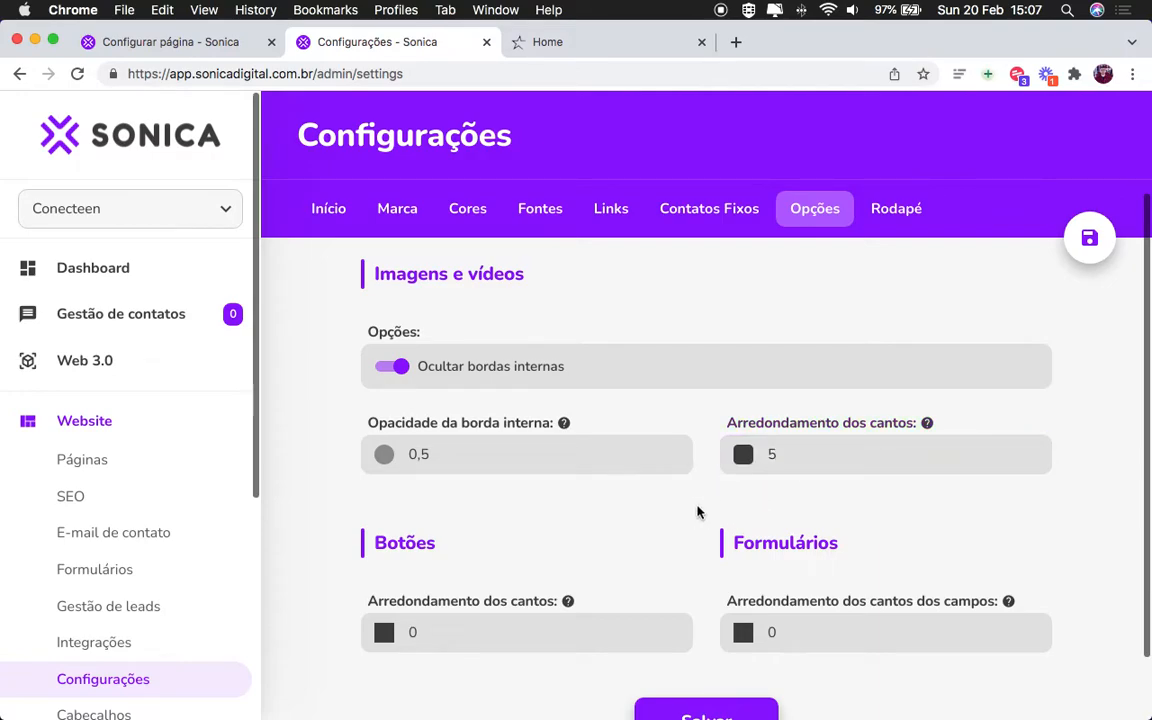
# Step: Set the corner rounding of buttons and of form fields to 5 and save the settings
pyautogui.scroll(-2, 680, 480)
pyautogui.click(442, 580)
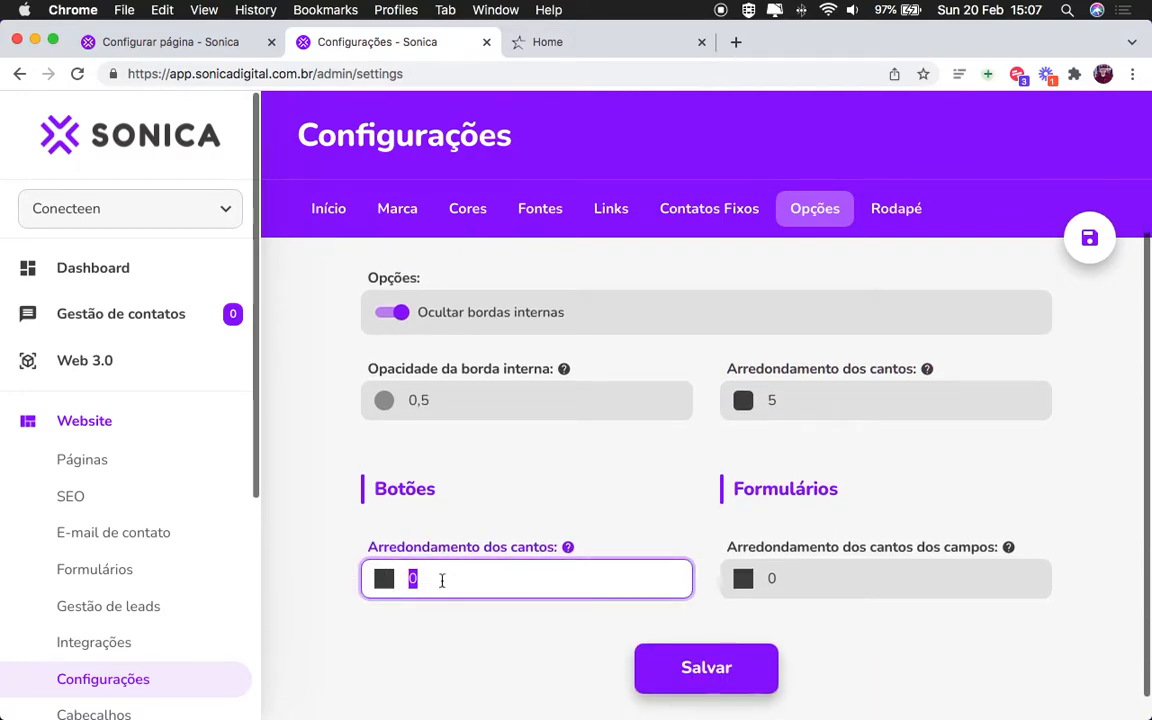
pyautogui.write('5')
pyautogui.click(812, 579)
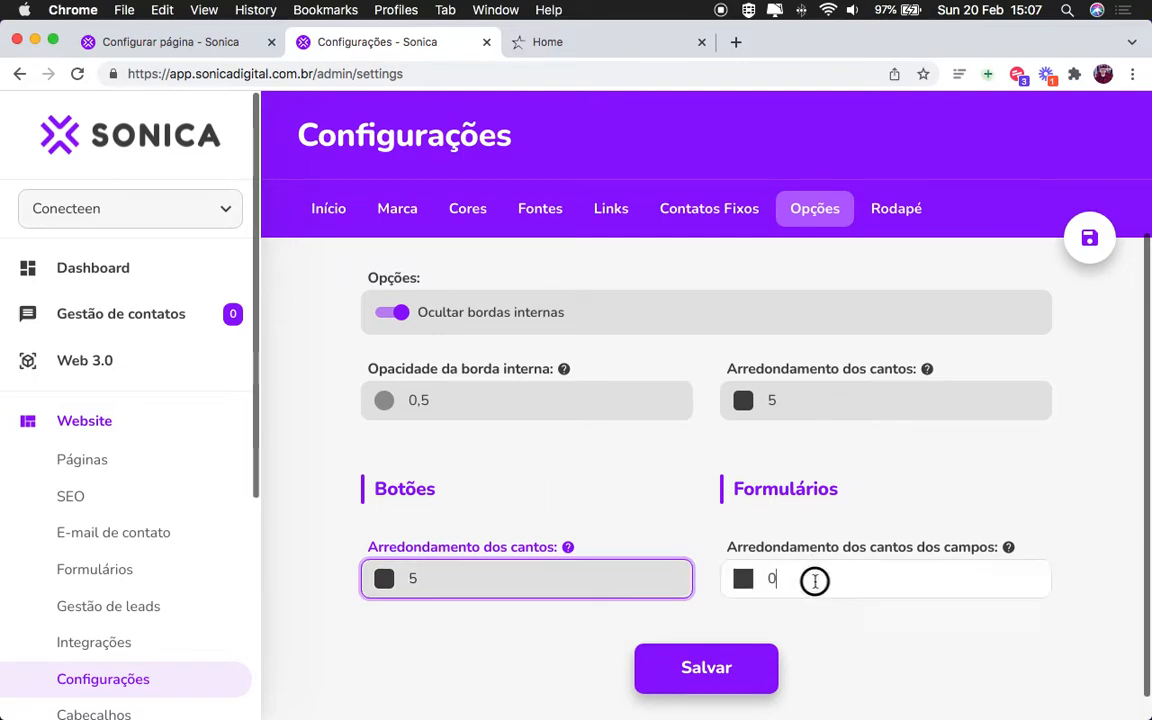
pyautogui.write('5')
pyautogui.click(900, 635)
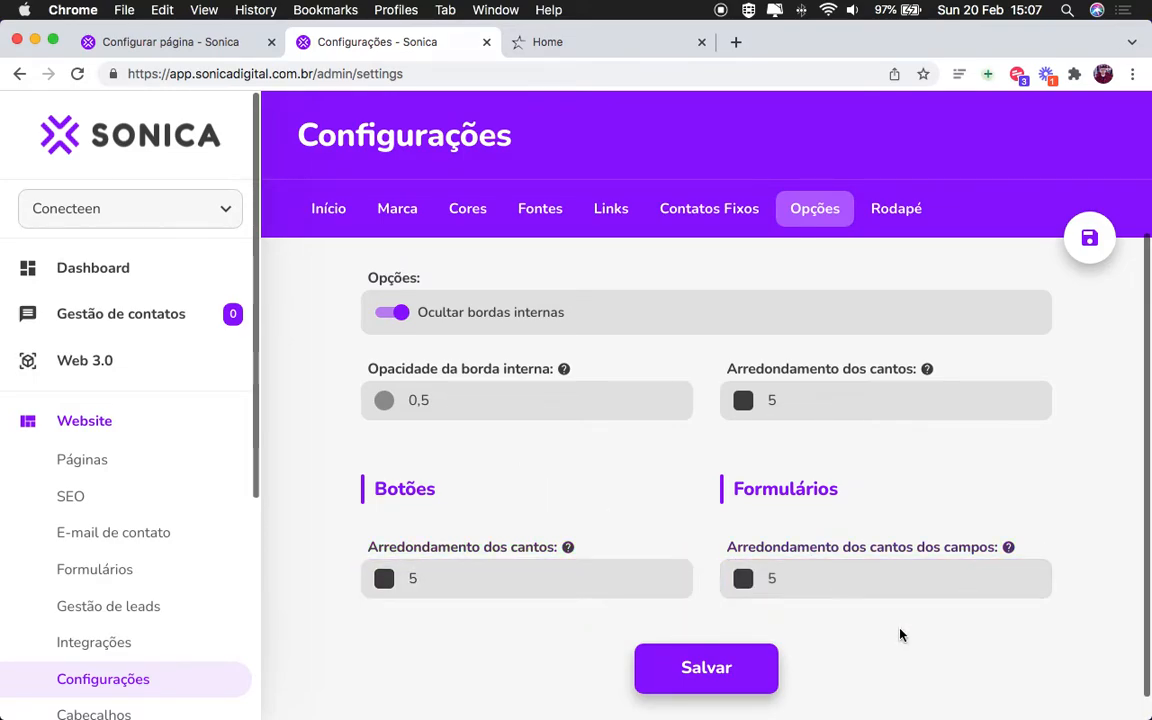
pyautogui.click(450, 582)
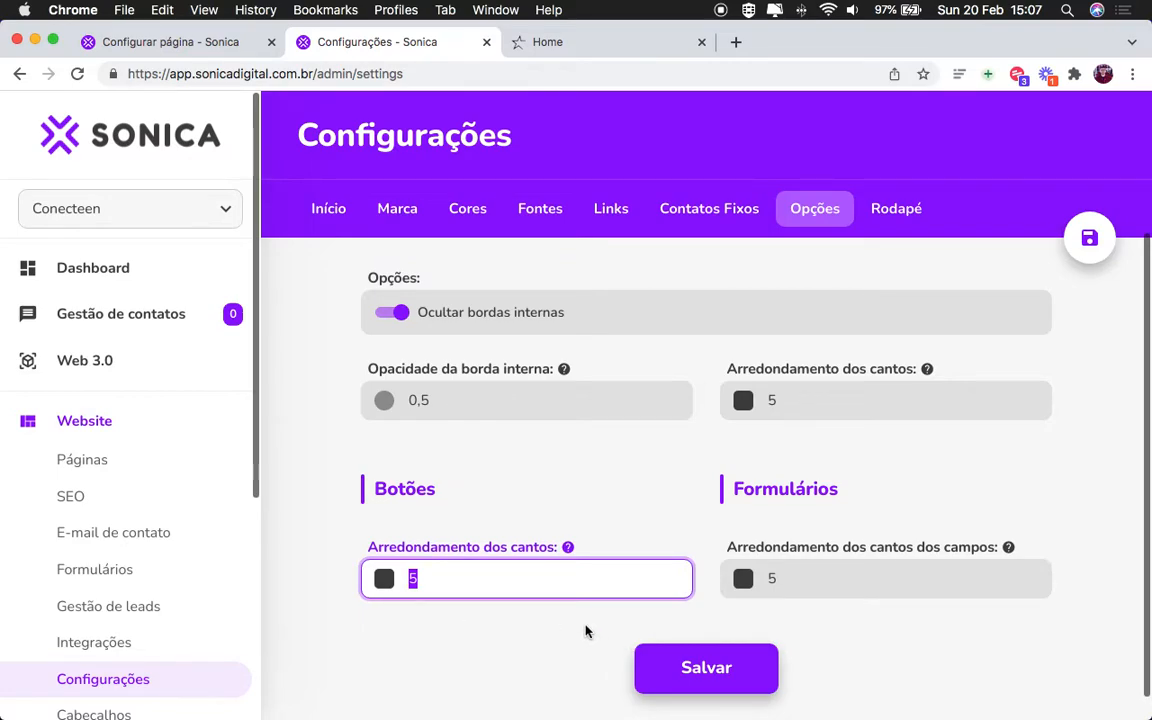
pyautogui.click(700, 670)
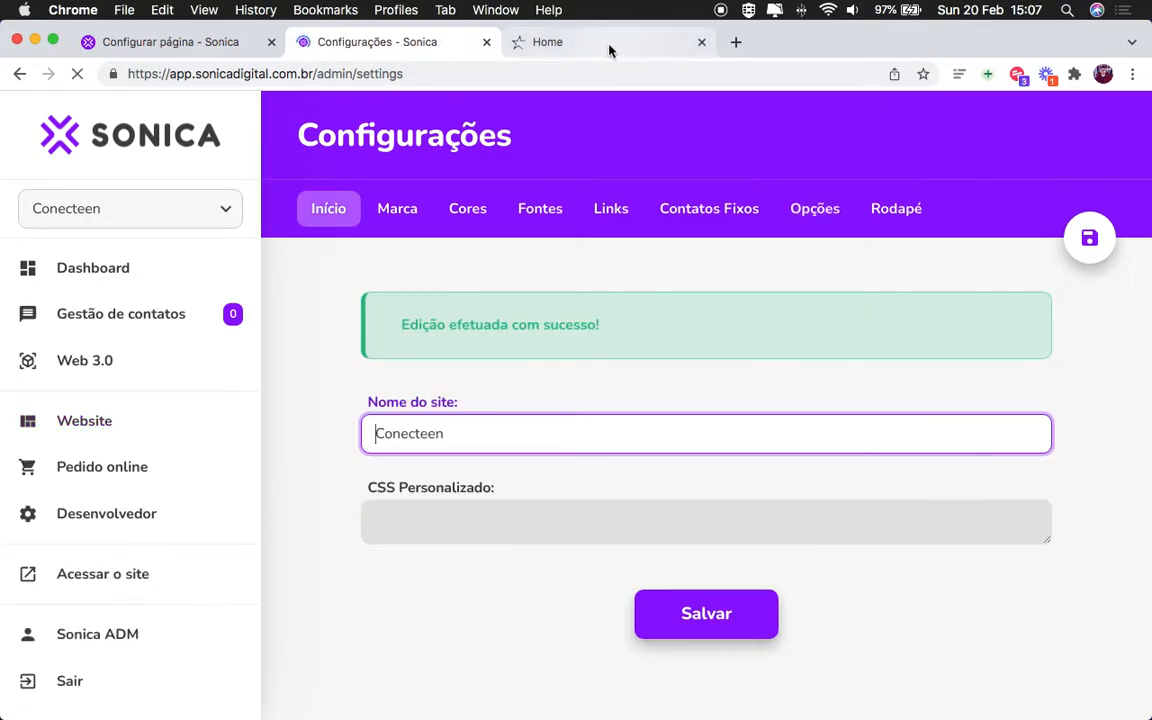
# Step: Reload the published site and examine the corners of the Saiba mais button and the section photo
pyautogui.click(609, 44)
pyautogui.click(77, 74)
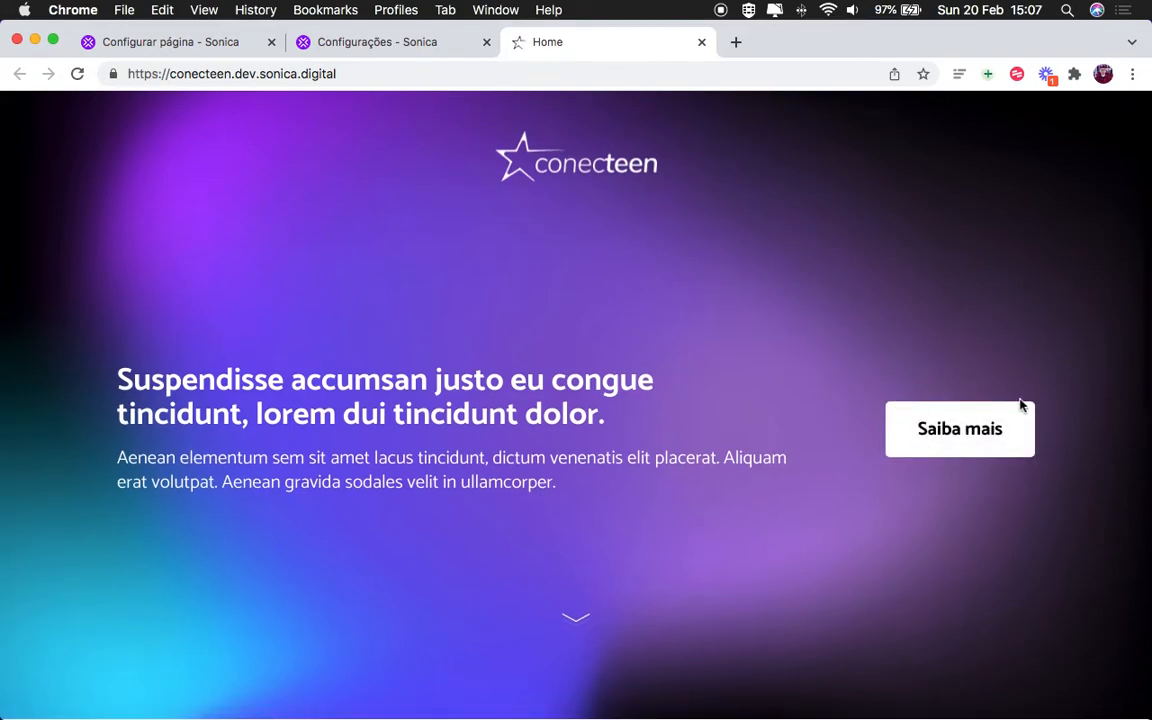
pyautogui.scroll(-3, 1054, 478)
pyautogui.scroll(-2, 970, 518)
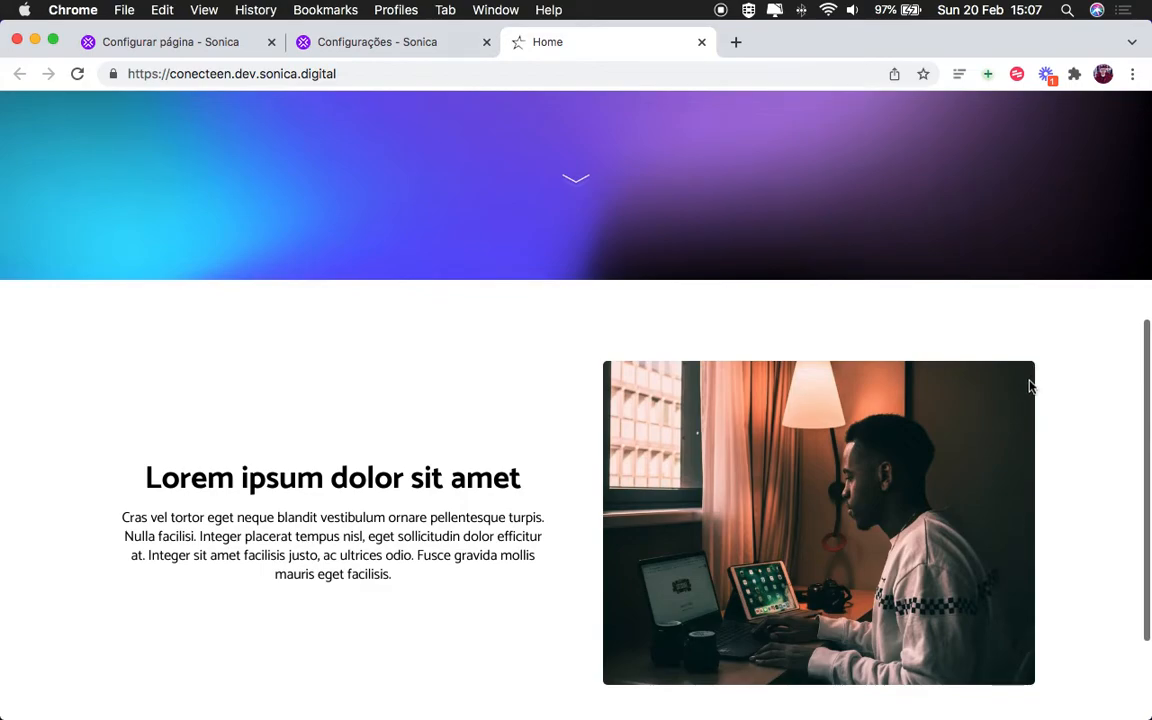
pyautogui.scroll(5, 1031, 387)
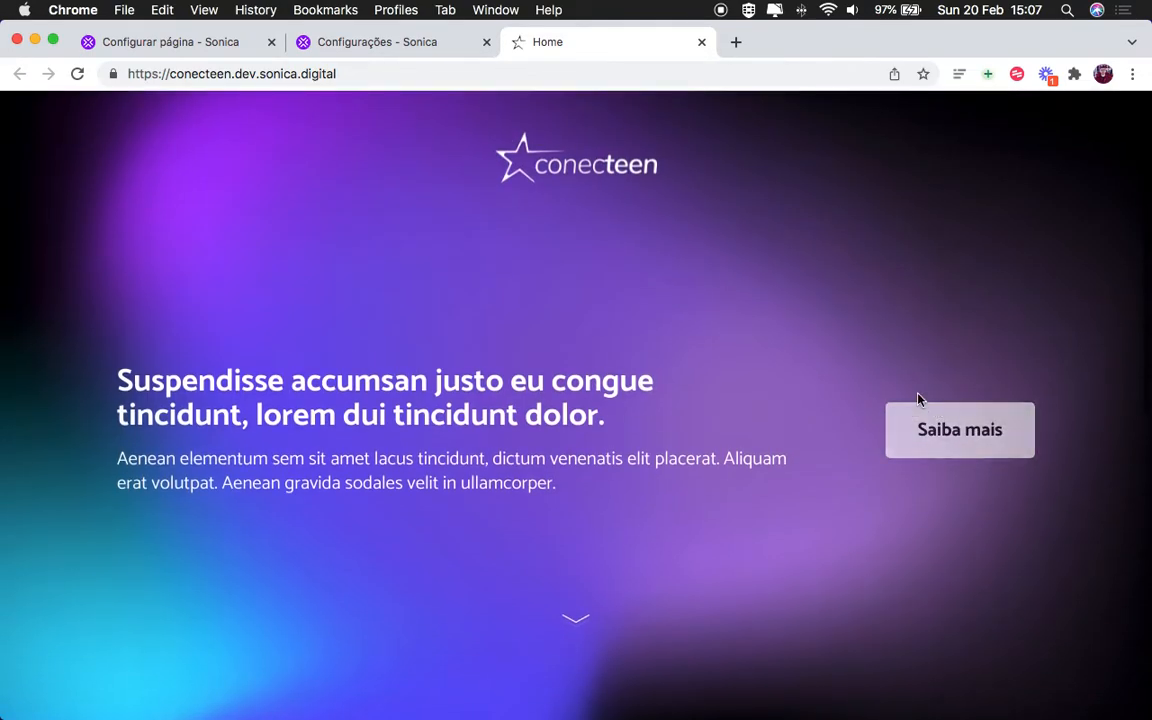
# Step: Set the corner rounding of buttons to 50 in the site settings' options and save the settings
pyautogui.click(316, 43)
pyautogui.click(788, 208)
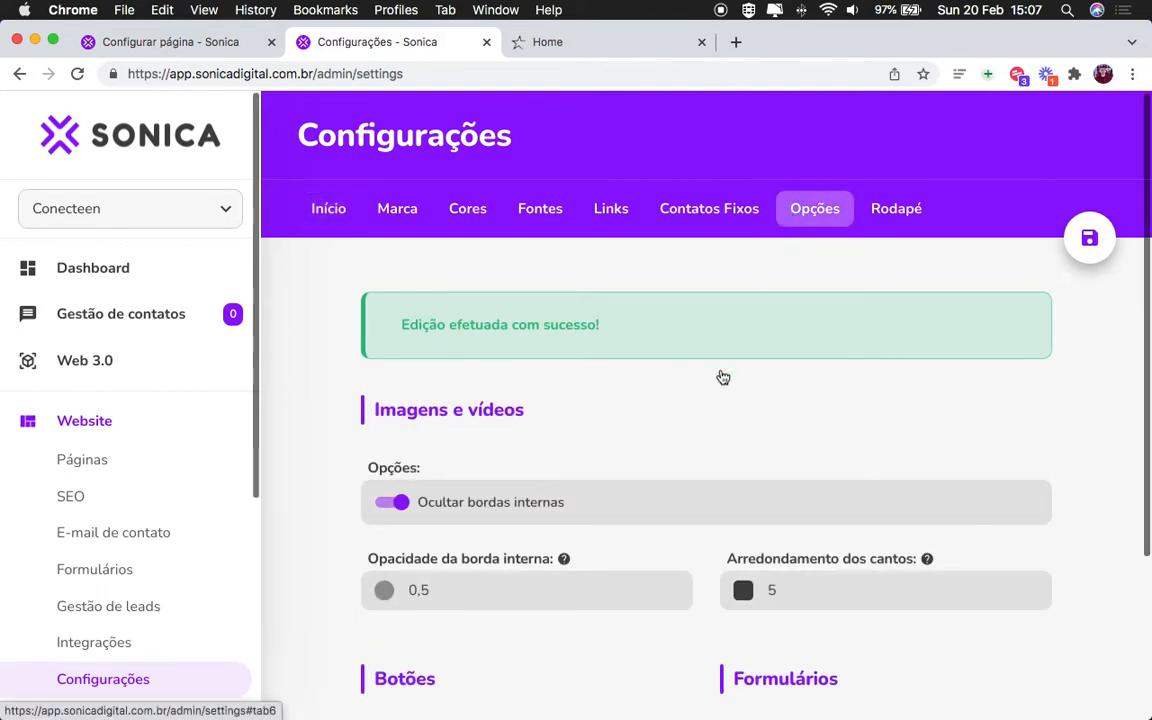
pyautogui.scroll(-3, 723, 377)
pyautogui.click(547, 565)
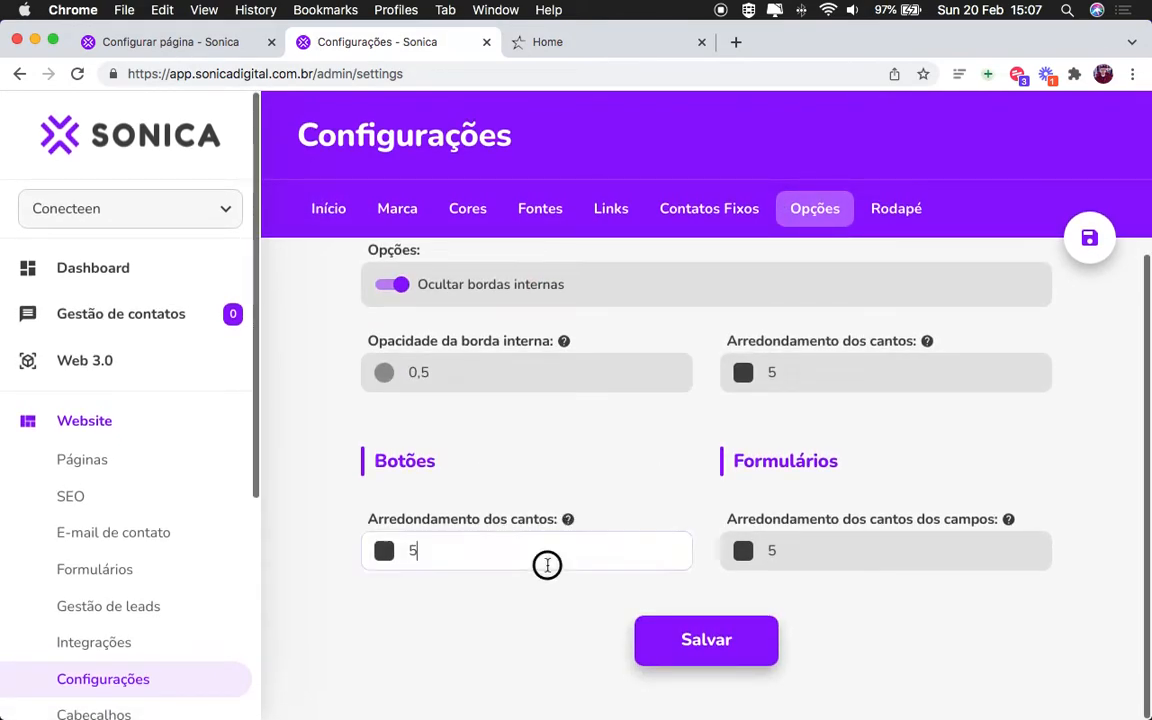
pyautogui.write('0')
pyautogui.click(760, 650)
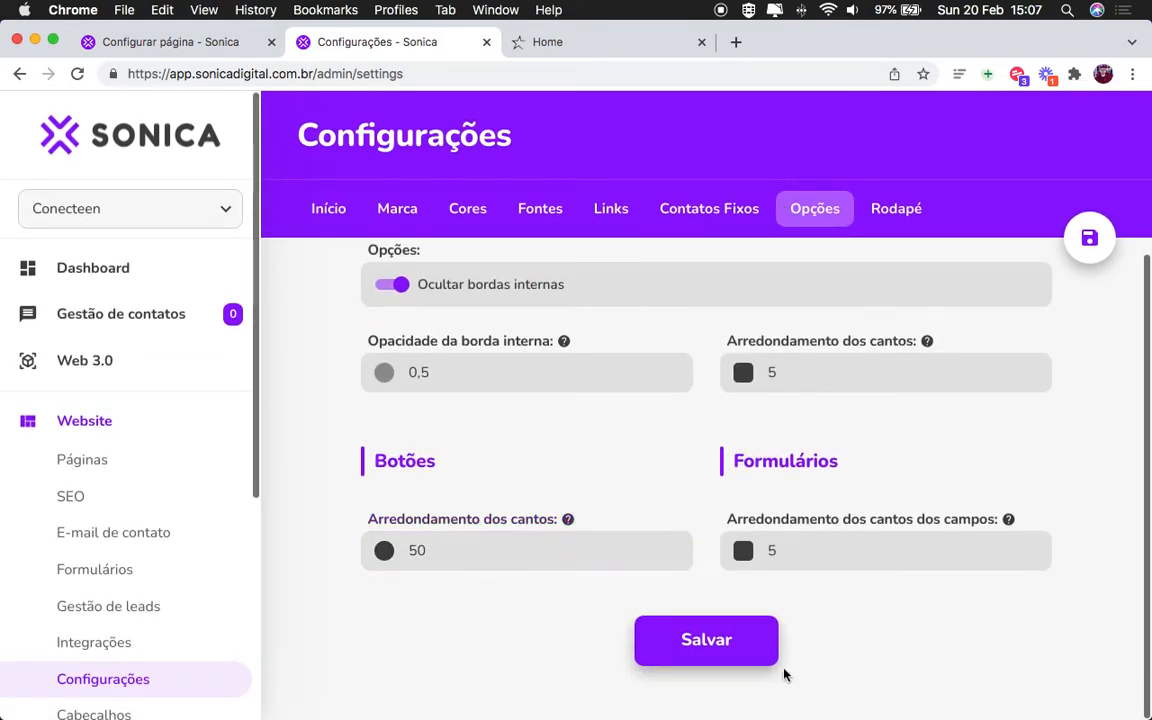
# Step: Examine the Saiba mais button's corners and the photo section's text alignment on the published site
pyautogui.click(592, 44)
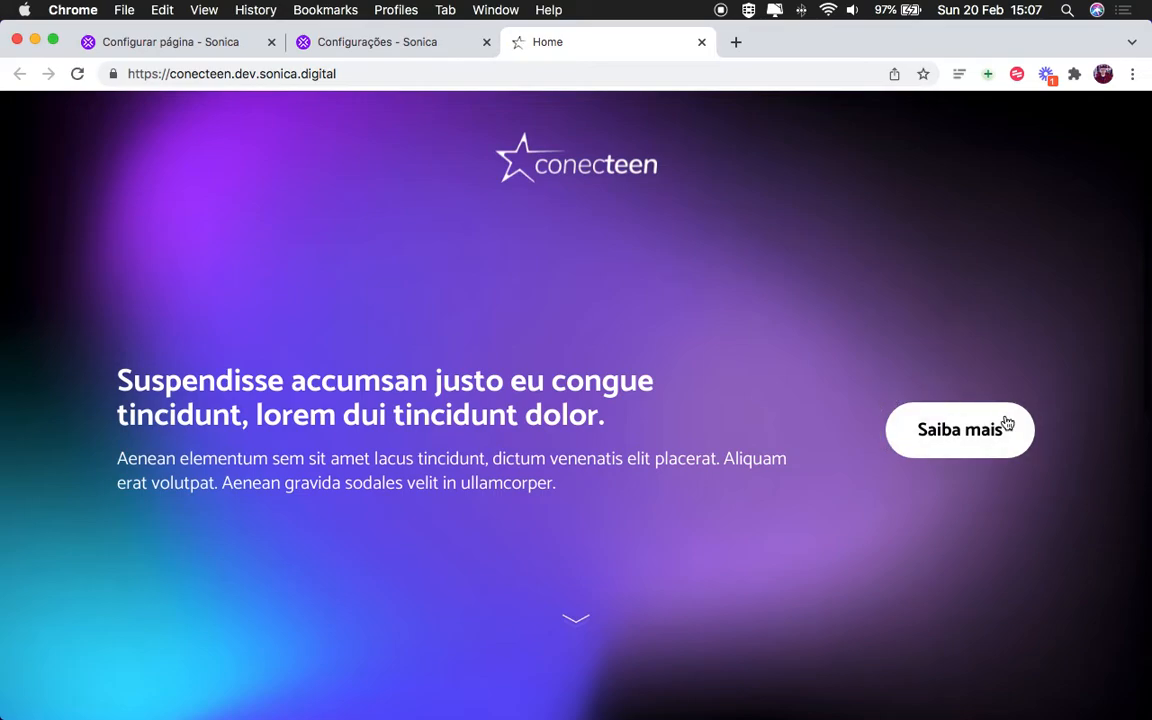
pyautogui.scroll(-5, 1008, 398)
pyautogui.scroll(-8, 1022, 357)
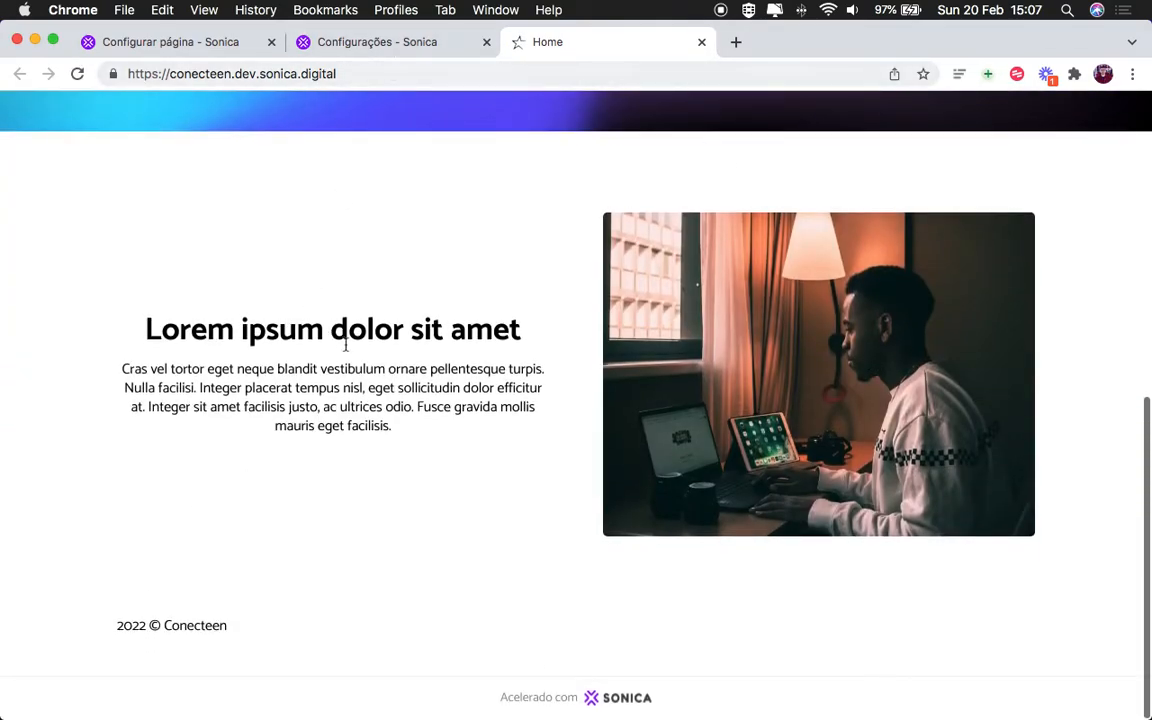
pyautogui.moveTo(147, 327); pyautogui.dragTo(424, 470)
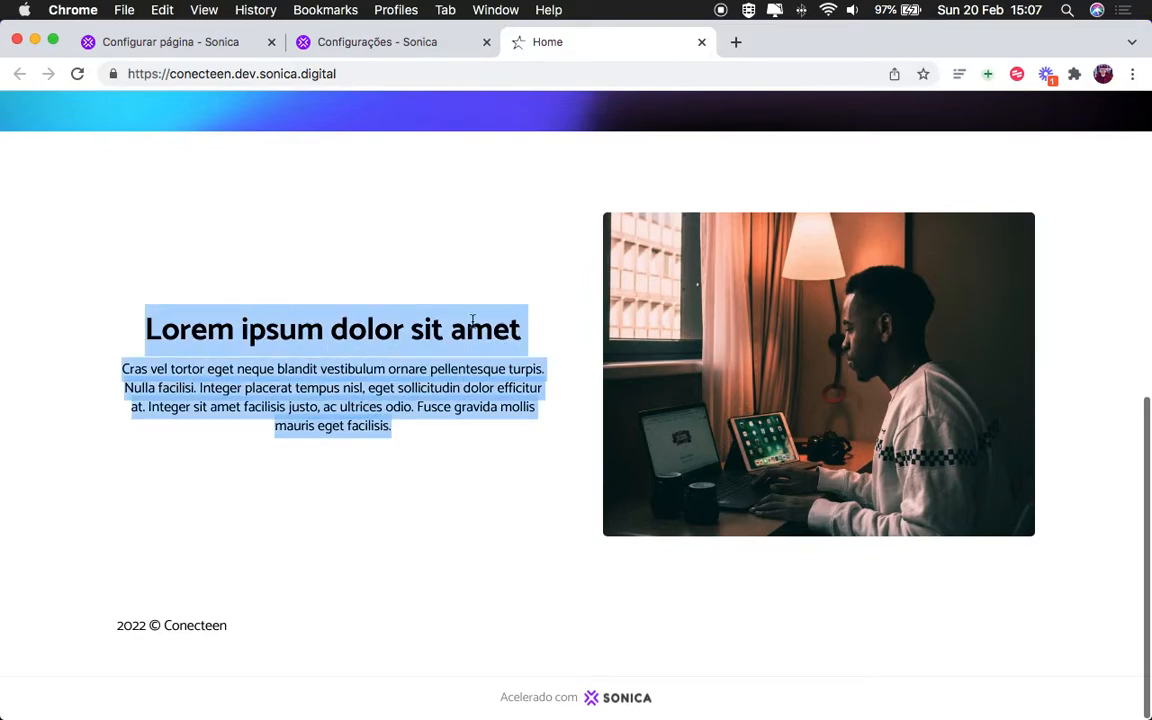
# Step: Edit the Home page's c4 block, aligning its content left and setting the title and text sizes to Médio
pyautogui.click(221, 50)
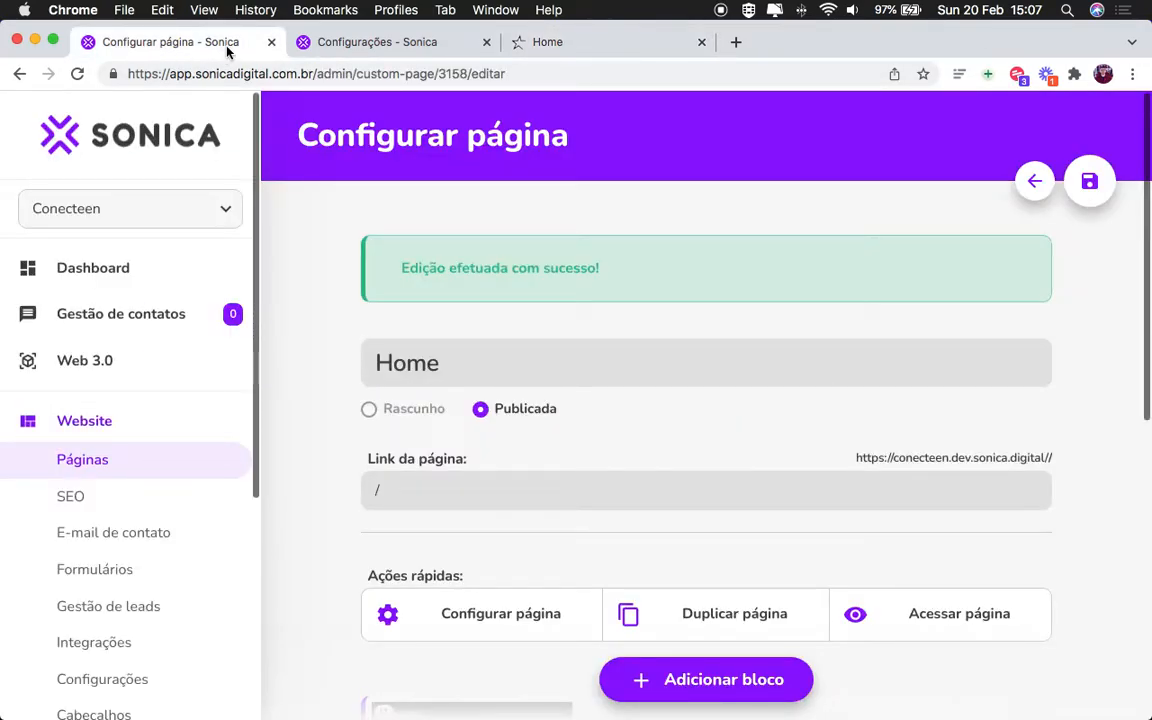
pyautogui.scroll(-5, 603, 298)
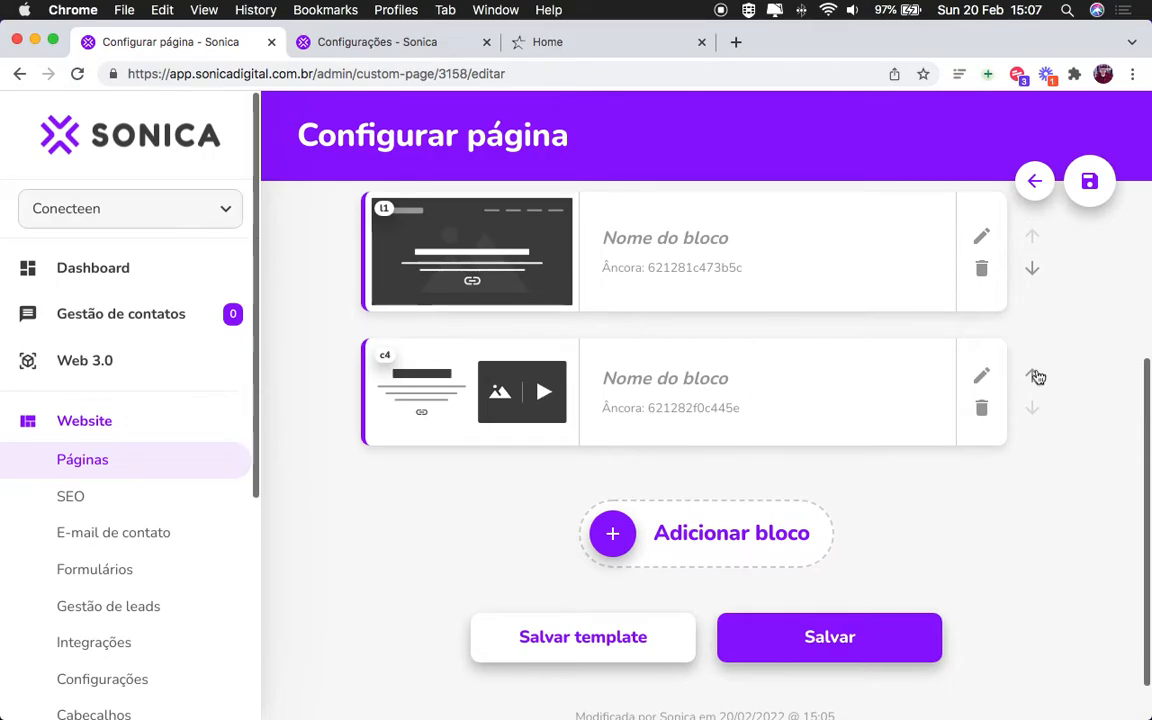
pyautogui.click(987, 374)
pyautogui.scroll(-5, 771, 420)
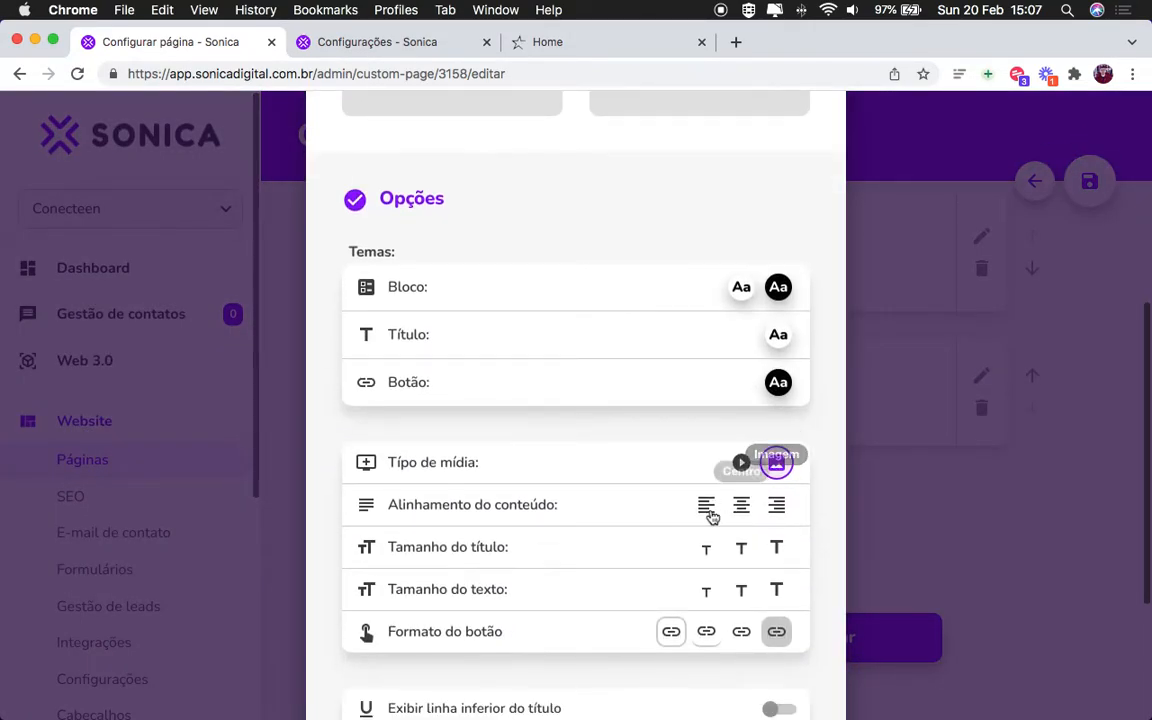
pyautogui.click(741, 548)
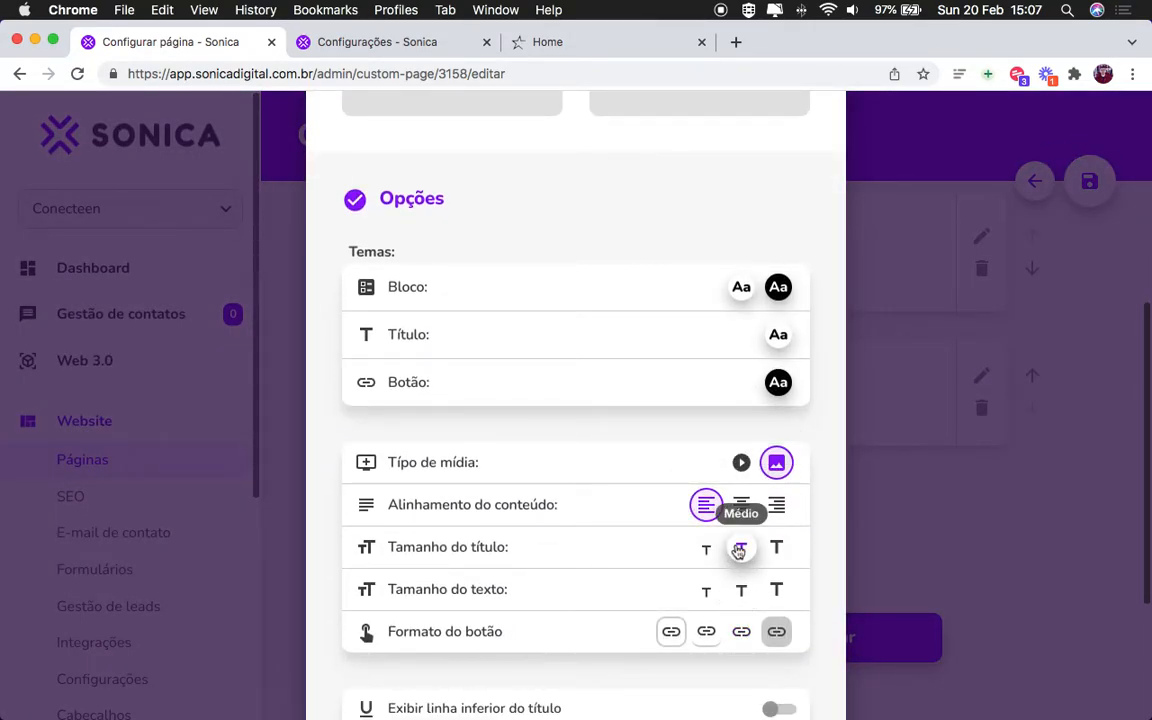
pyautogui.click(750, 593)
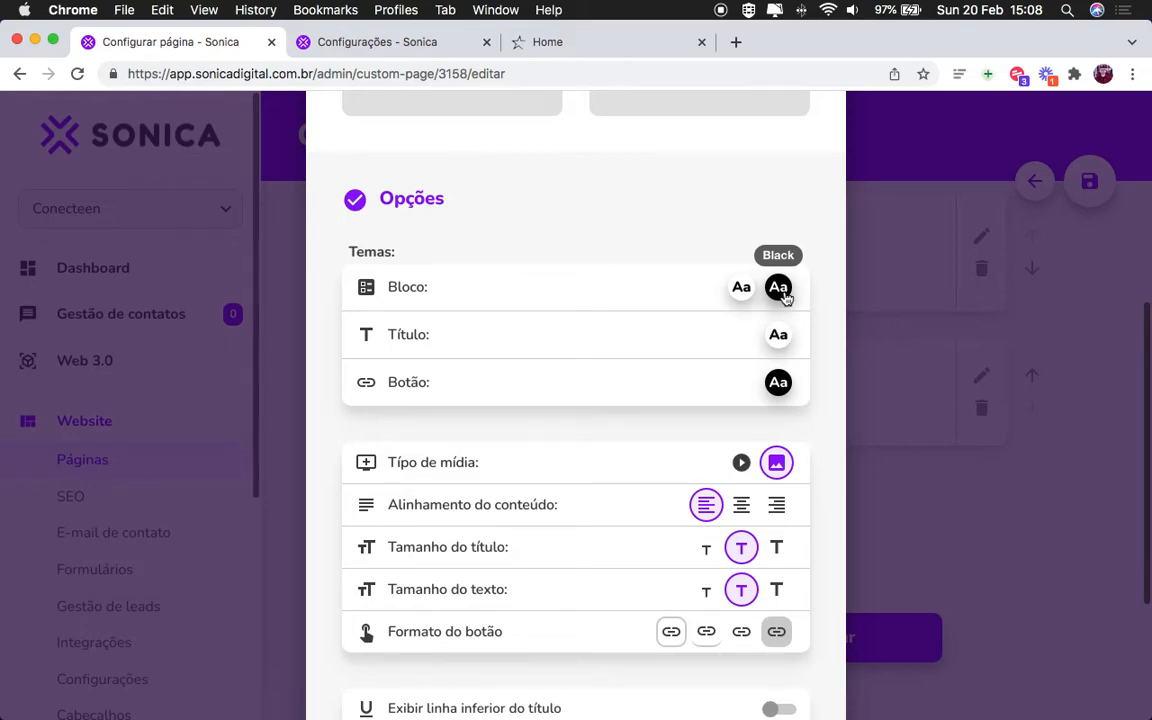
# Step: Apply the Black block theme to the c4 block, save the block and page, and reload the published site
pyautogui.click(779, 290)
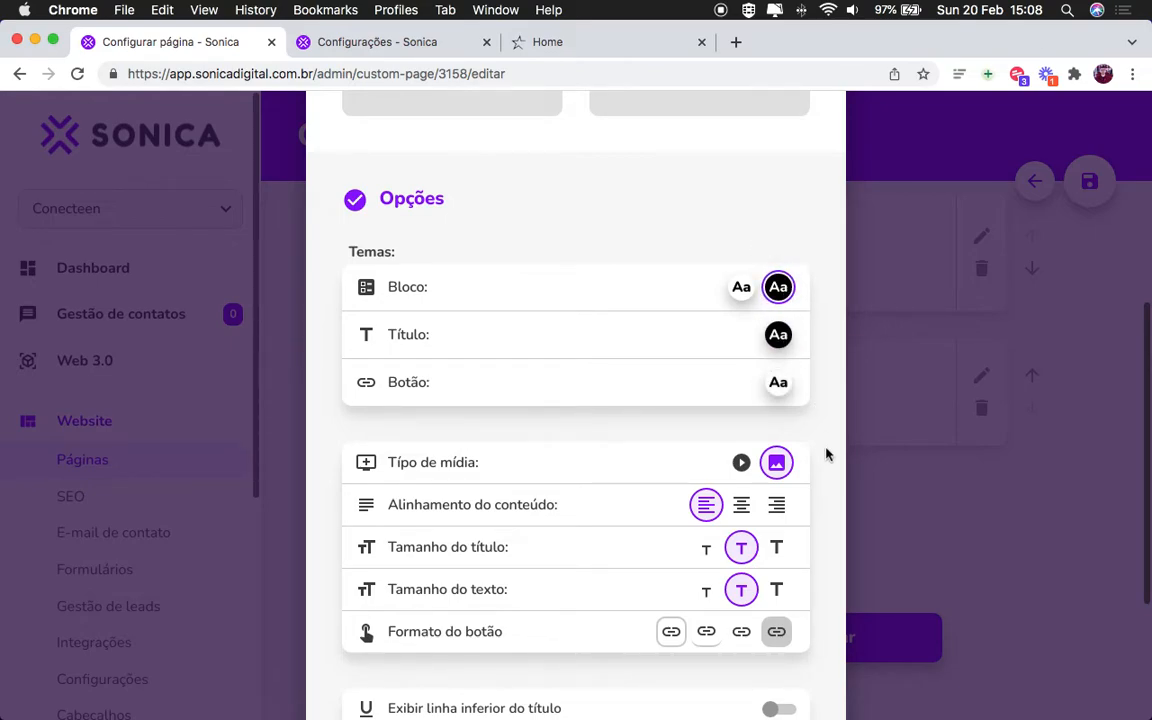
pyautogui.scroll(-3, 809, 385)
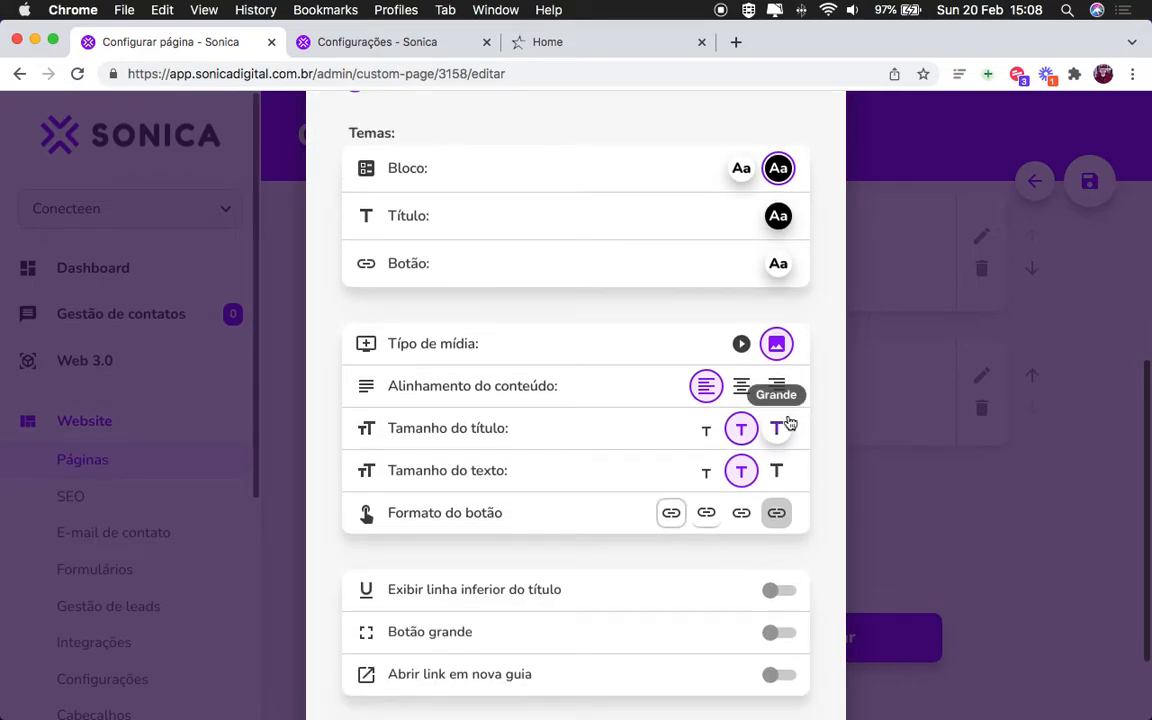
pyautogui.scroll(-3, 795, 432)
pyautogui.click(573, 650)
pyautogui.click(864, 630)
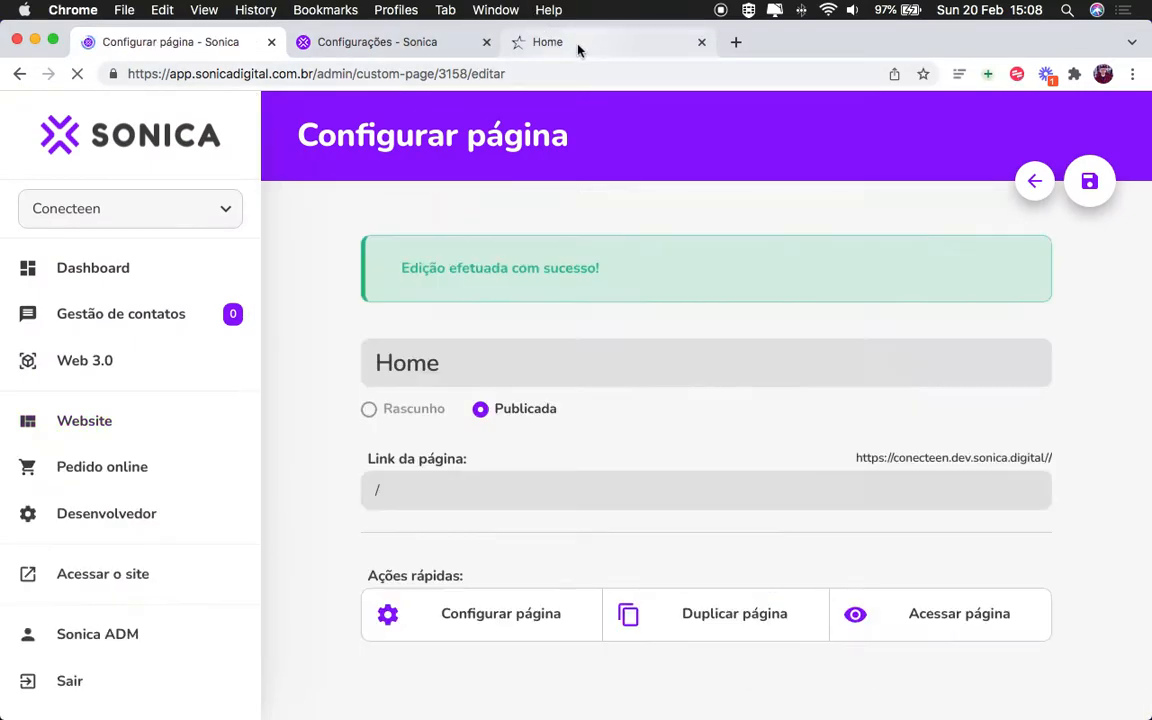
pyautogui.click(577, 47)
pyautogui.click(77, 73)
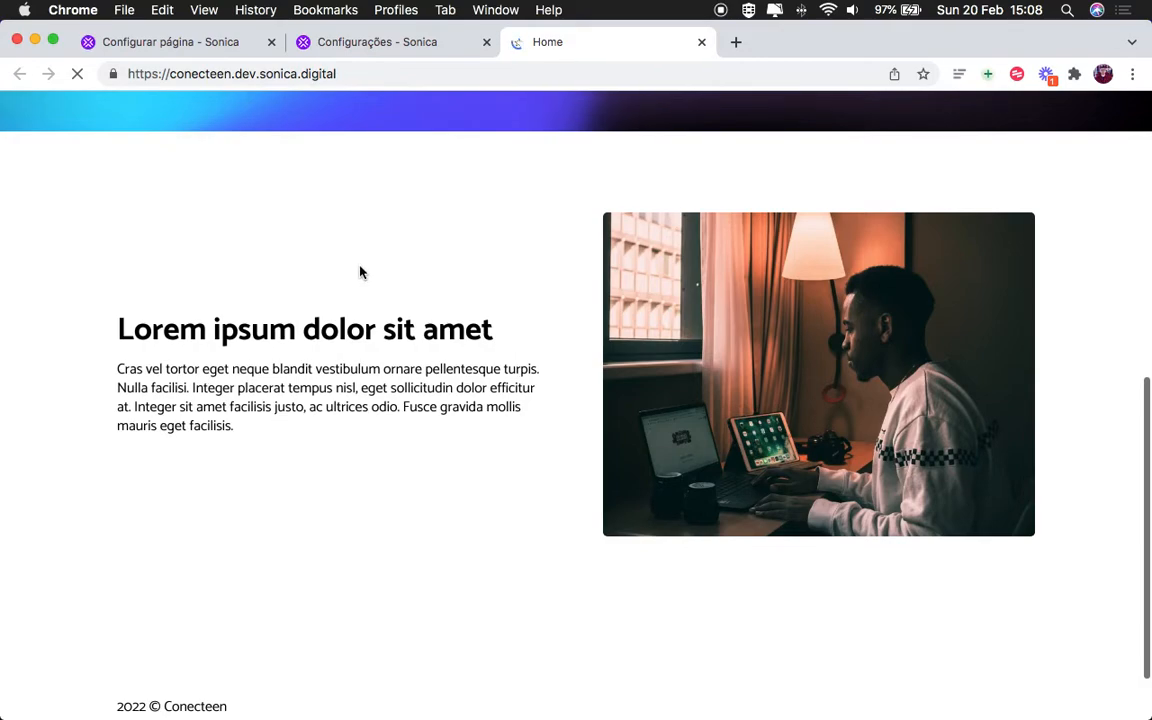
# Step: Open the website's Temas page in a new browser tab and save the themes
pyautogui.click(378, 44)
pyautogui.scroll(-4, 123, 591)
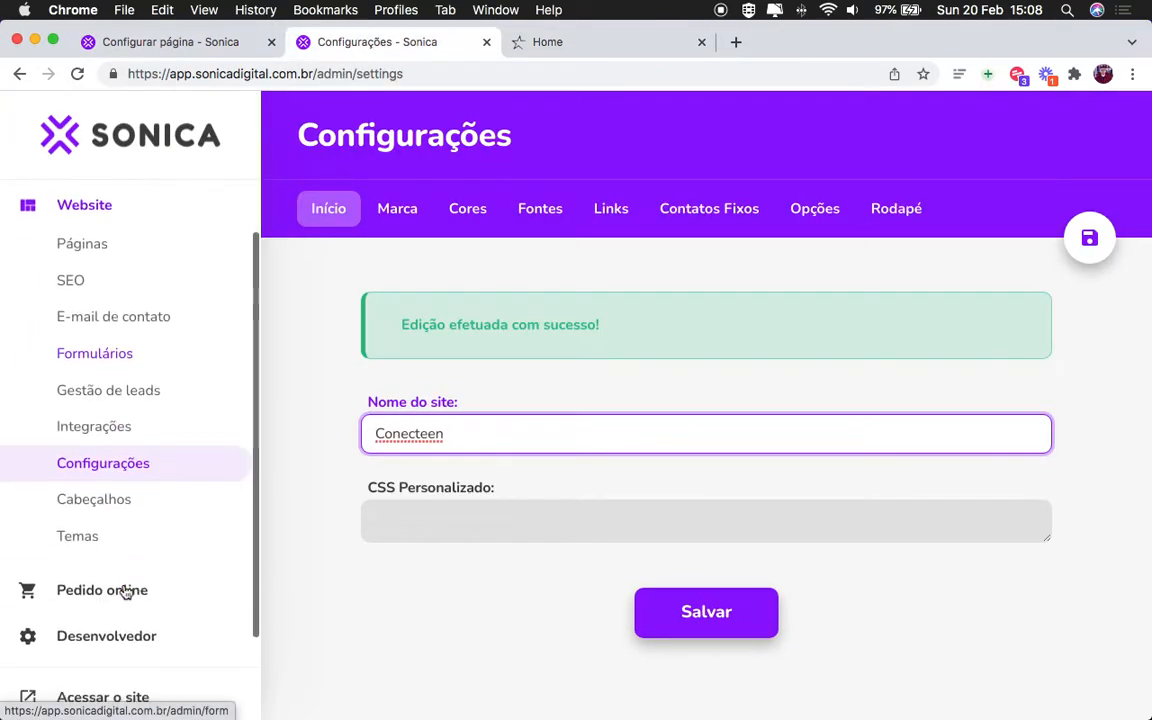
pyautogui.rightClick(91, 541)
pyautogui.click(122, 547)
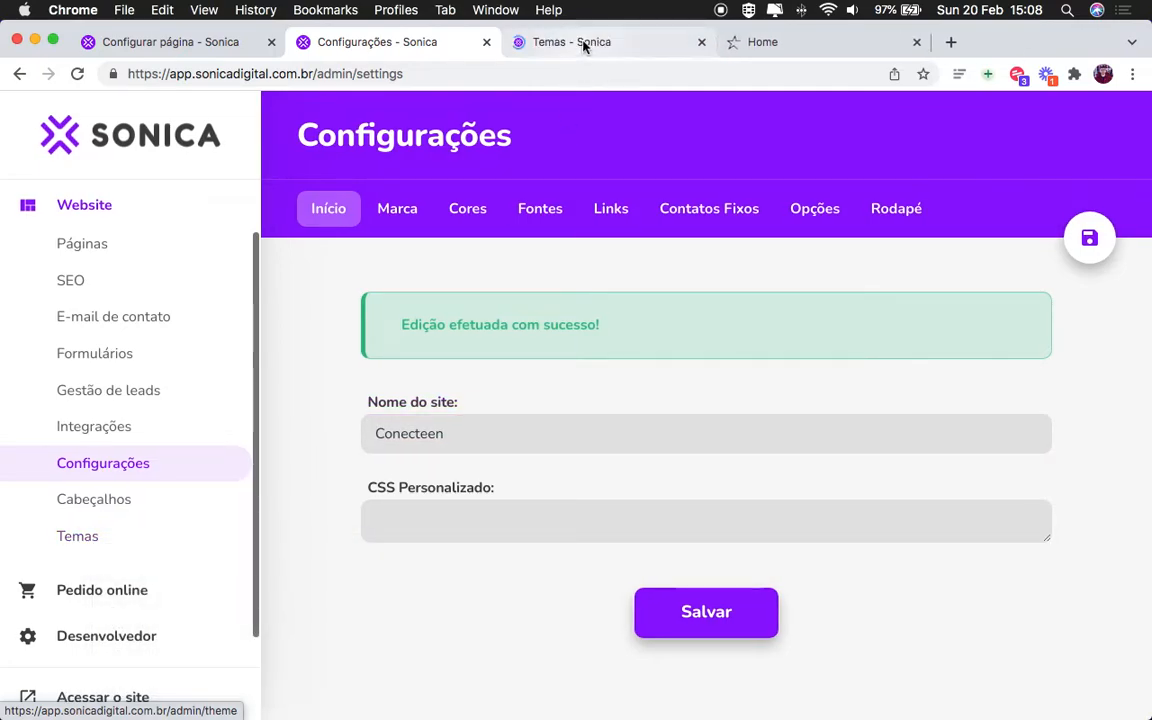
pyautogui.click(586, 44)
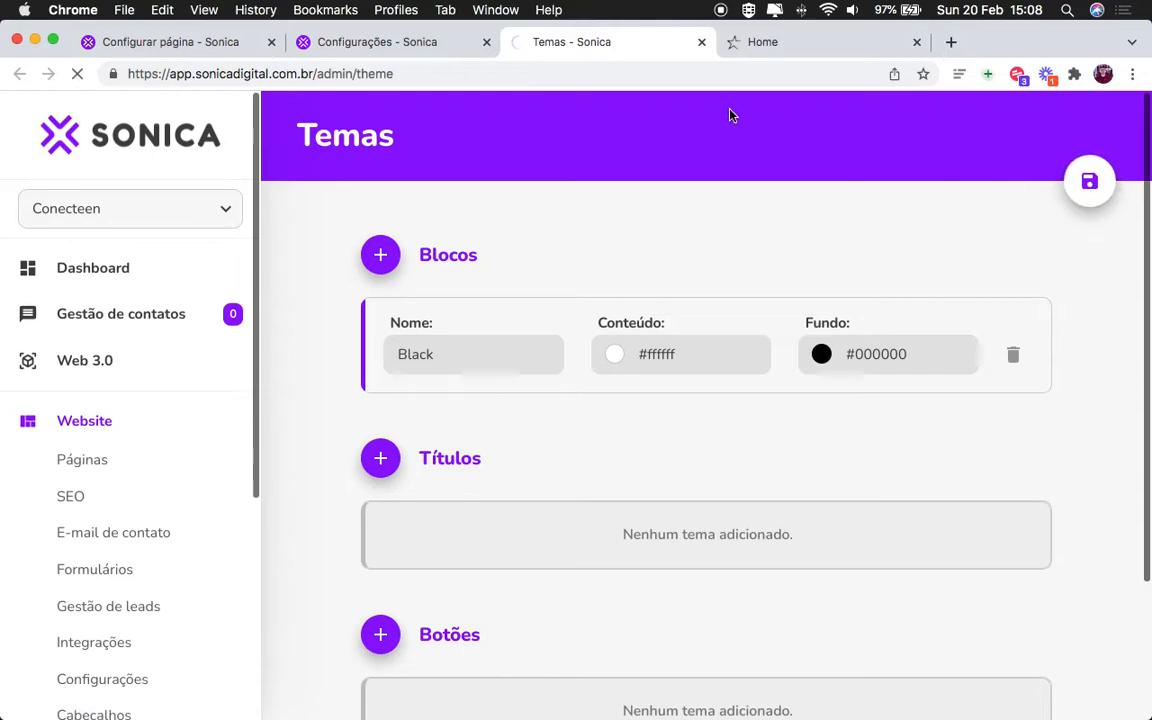
# Step: Reload the published site and examine the photo section's theme colours
pyautogui.click(770, 47)
pyautogui.press('super+r')
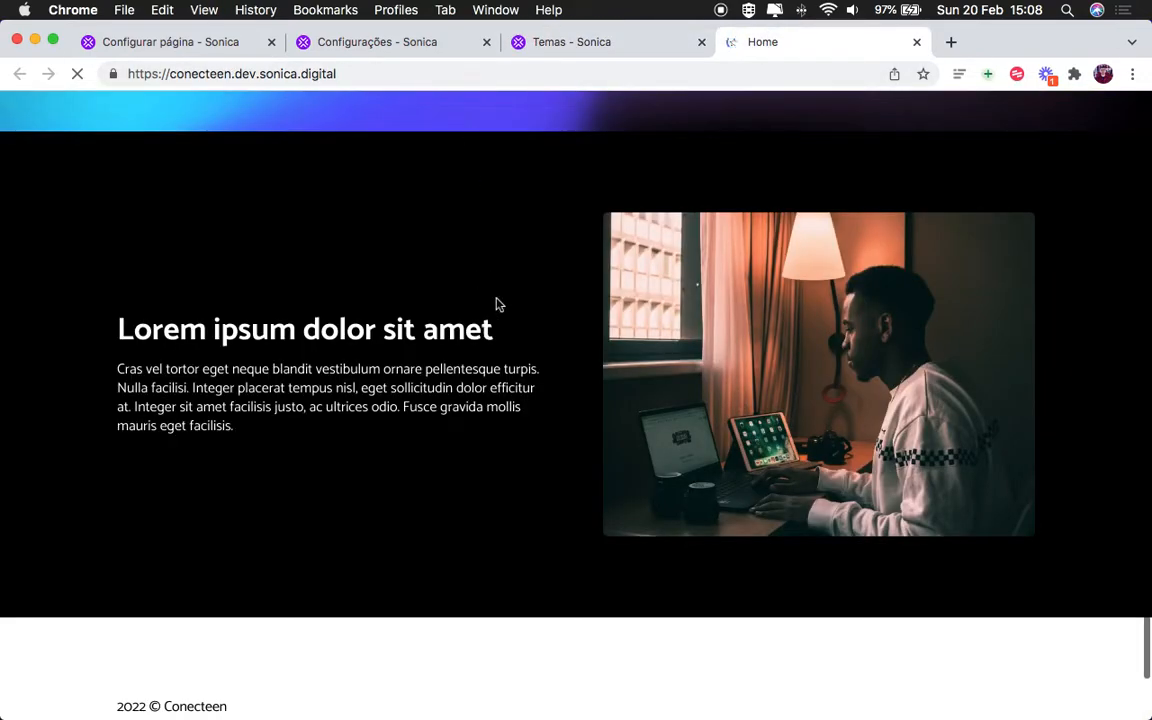
pyautogui.scroll(5, 556, 264)
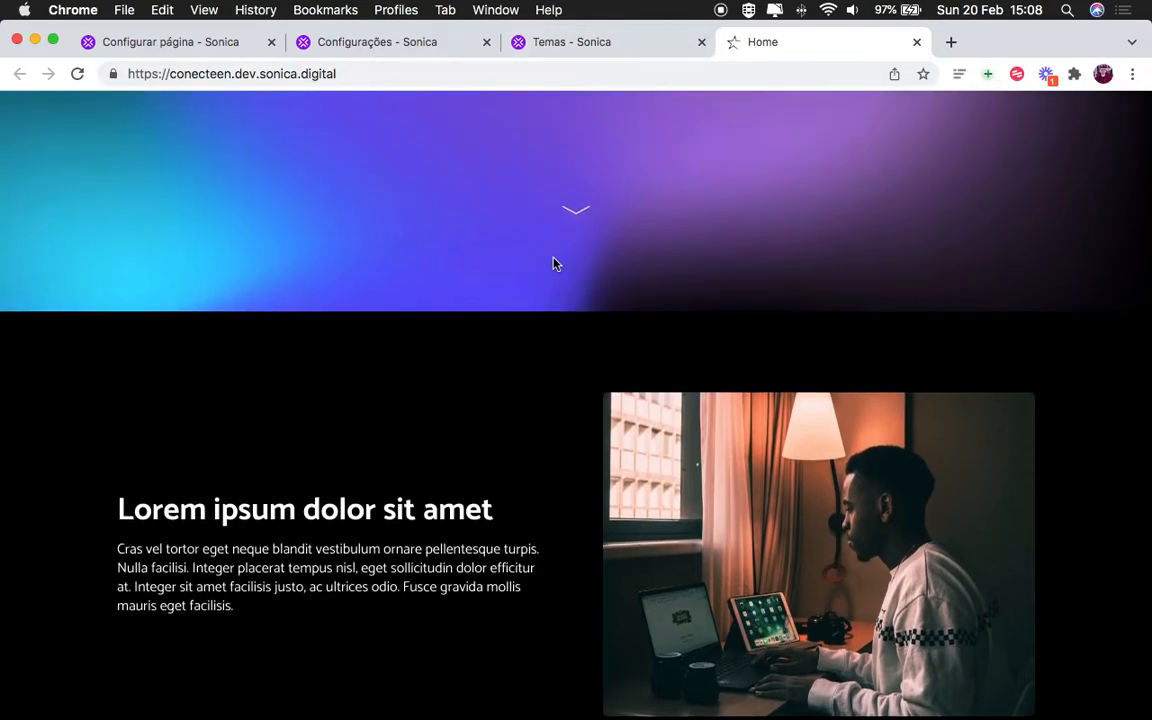
pyautogui.scroll(-2, 556, 266)
pyautogui.scroll(-4, 556, 266)
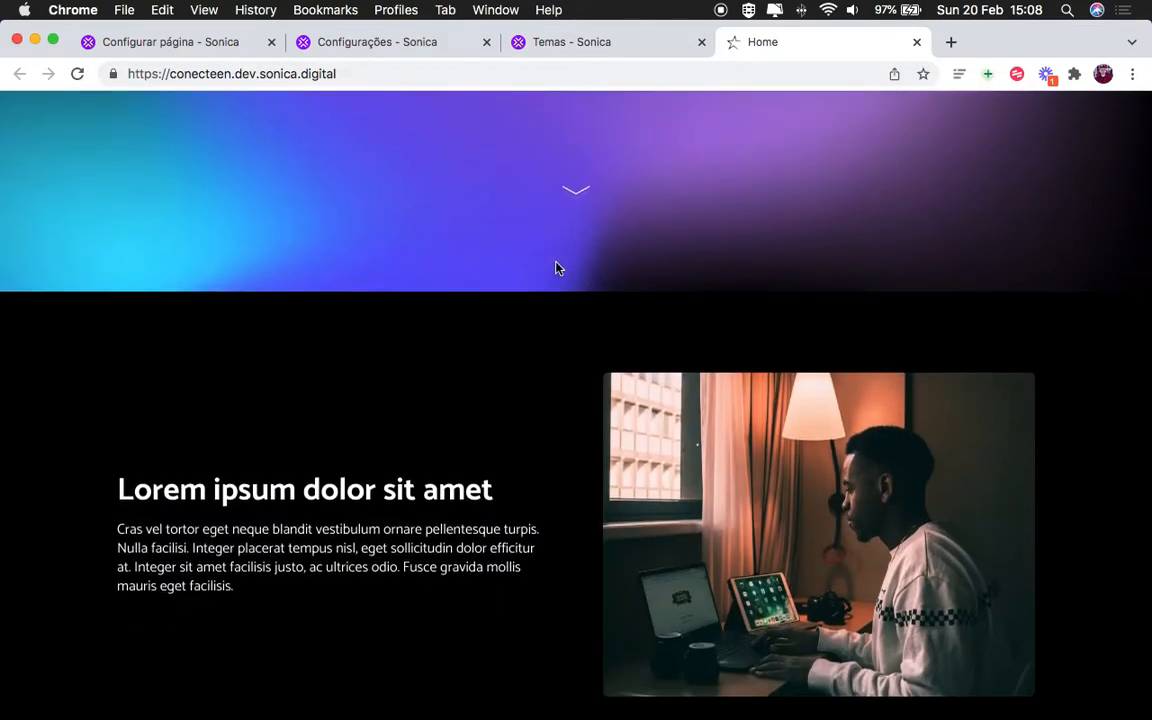
# Step: Rename the Black block theme as Preto on the Temas page
pyautogui.click(609, 43)
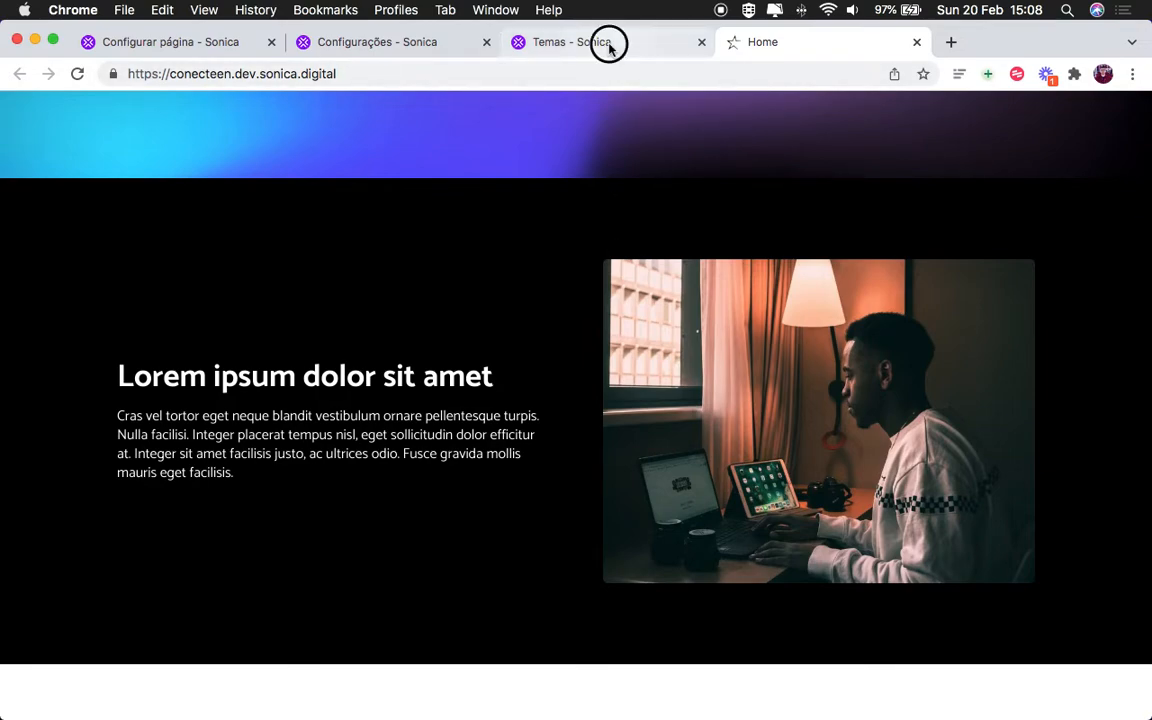
pyautogui.doubleClick(470, 457)
pyautogui.write('Preto')
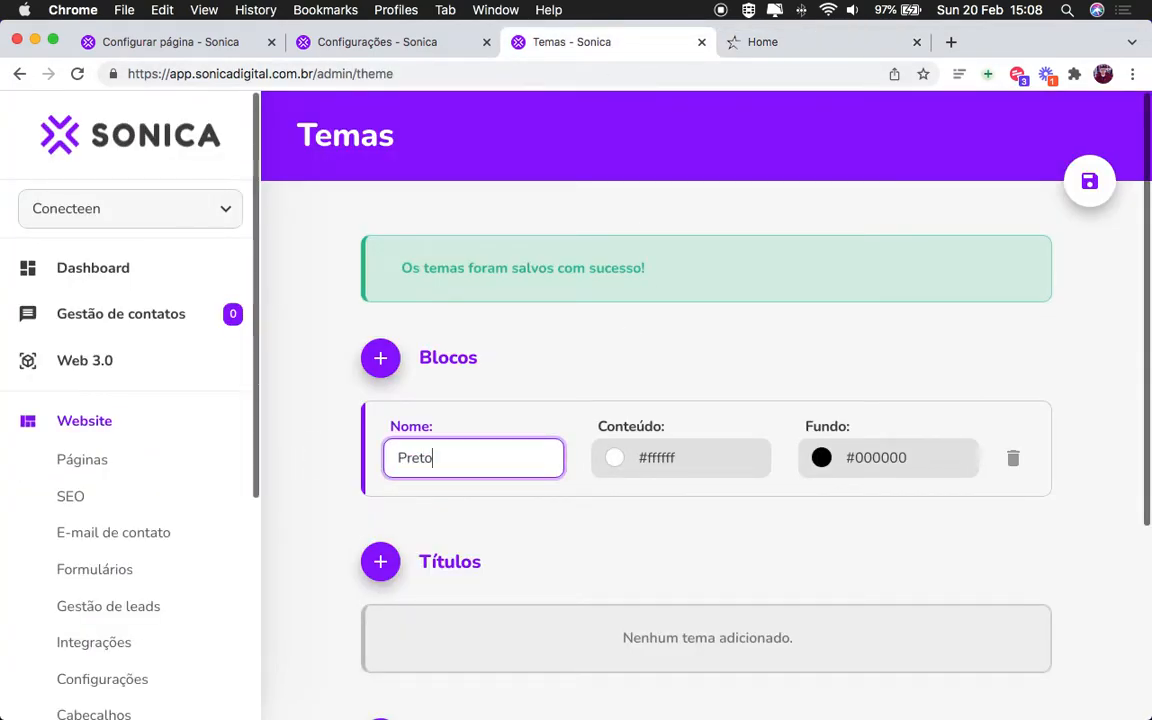
# Step: Add a new block theme row and copy the Roxo colour code from the Sublime Text notes
pyautogui.scroll(-2, 525, 480)
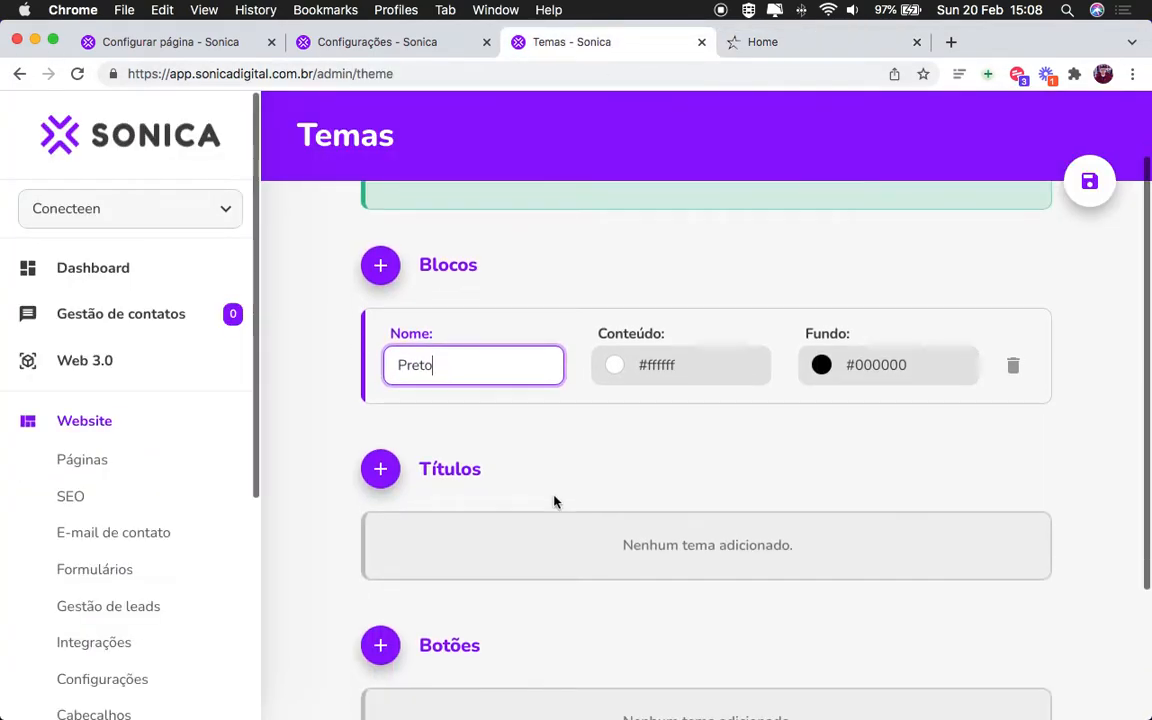
pyautogui.click(385, 272)
pyautogui.hotkey('ctrl', 'Right')
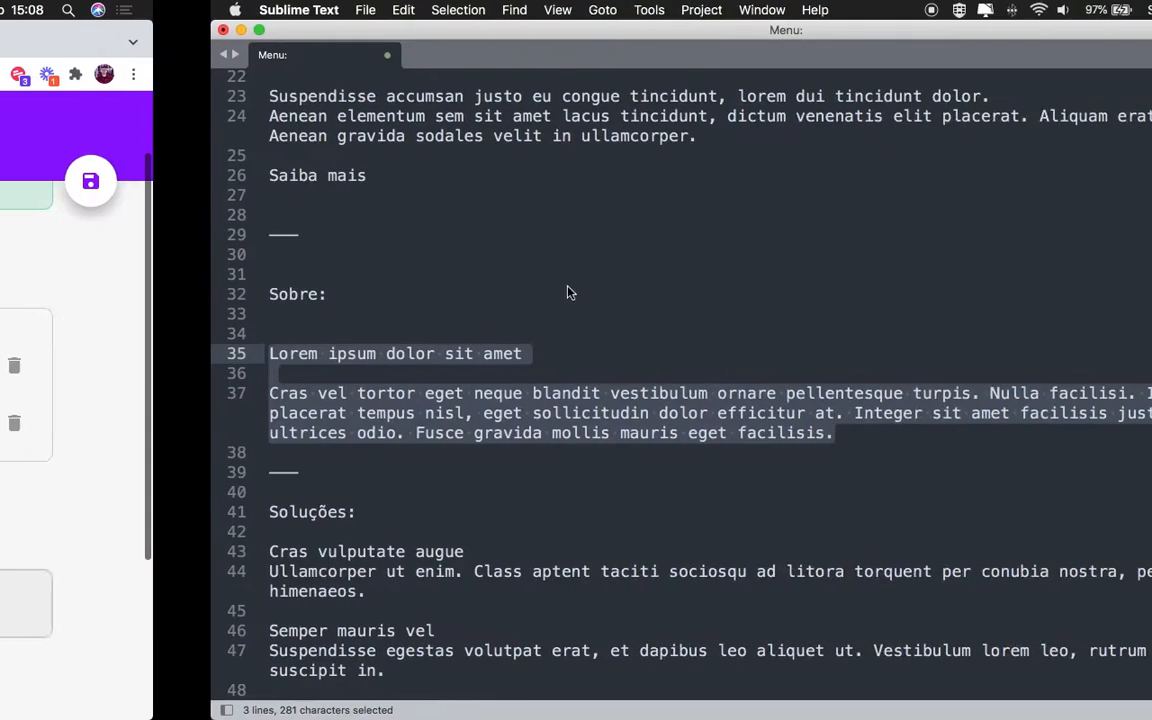
pyautogui.scroll(10, 377, 328)
pyautogui.click(154, 293)
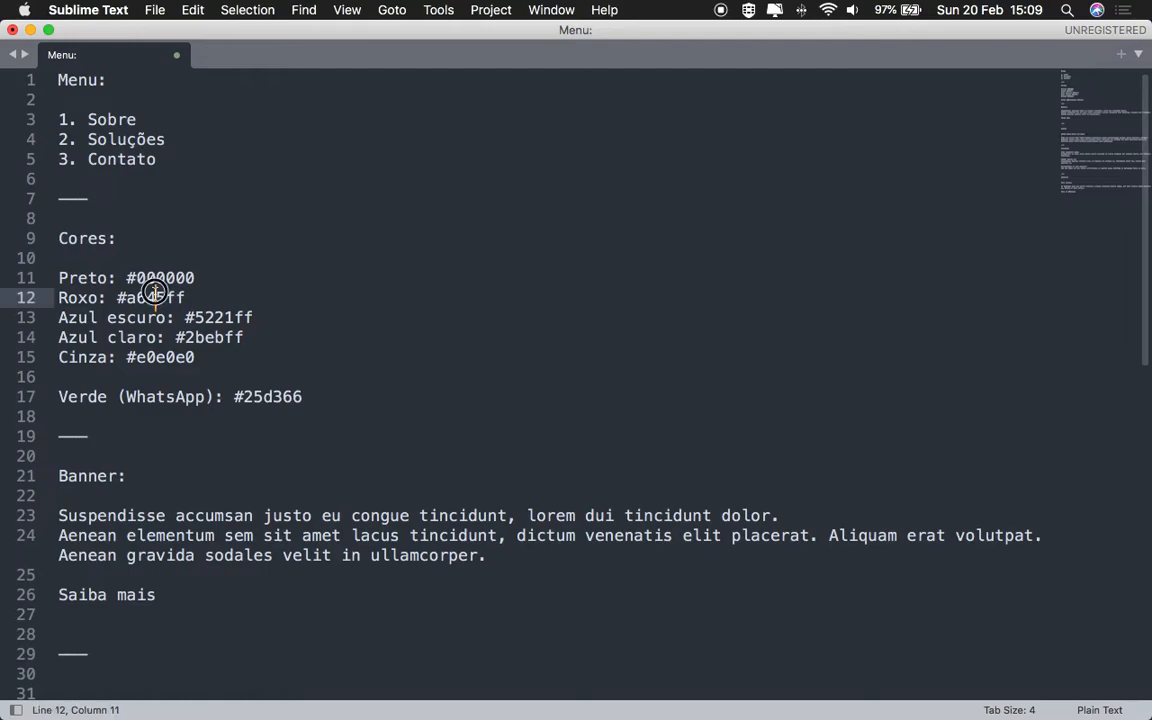
pyautogui.doubleClick(154, 297)
pyautogui.press('super+c')
# Step: Back on the Temas page in Chrome, name the new block theme Roxo with content colour #ffffff and background #a645ff
pyautogui.hotkey('ctrl', 'Left')
pyautogui.click(501, 425)
pyautogui.write('Roxo')
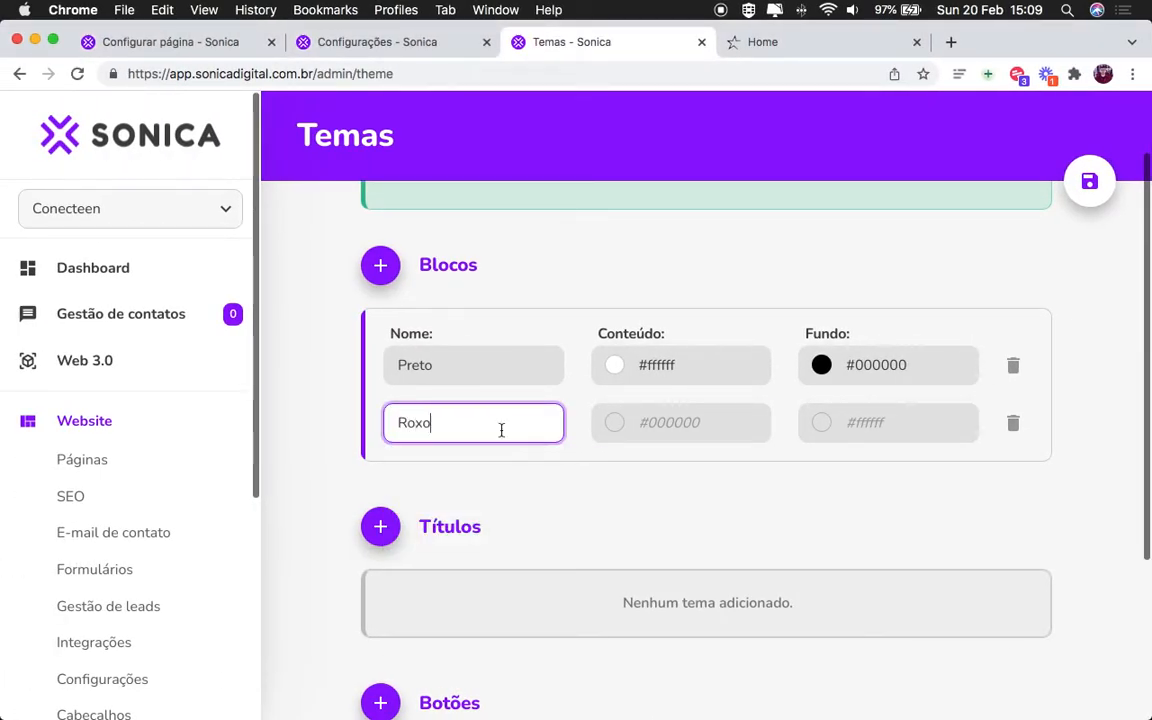
pyautogui.press('Tab')
pyautogui.write('#ffffff')
pyautogui.press('Tab')
pyautogui.write('#')
pyautogui.press('super+v')
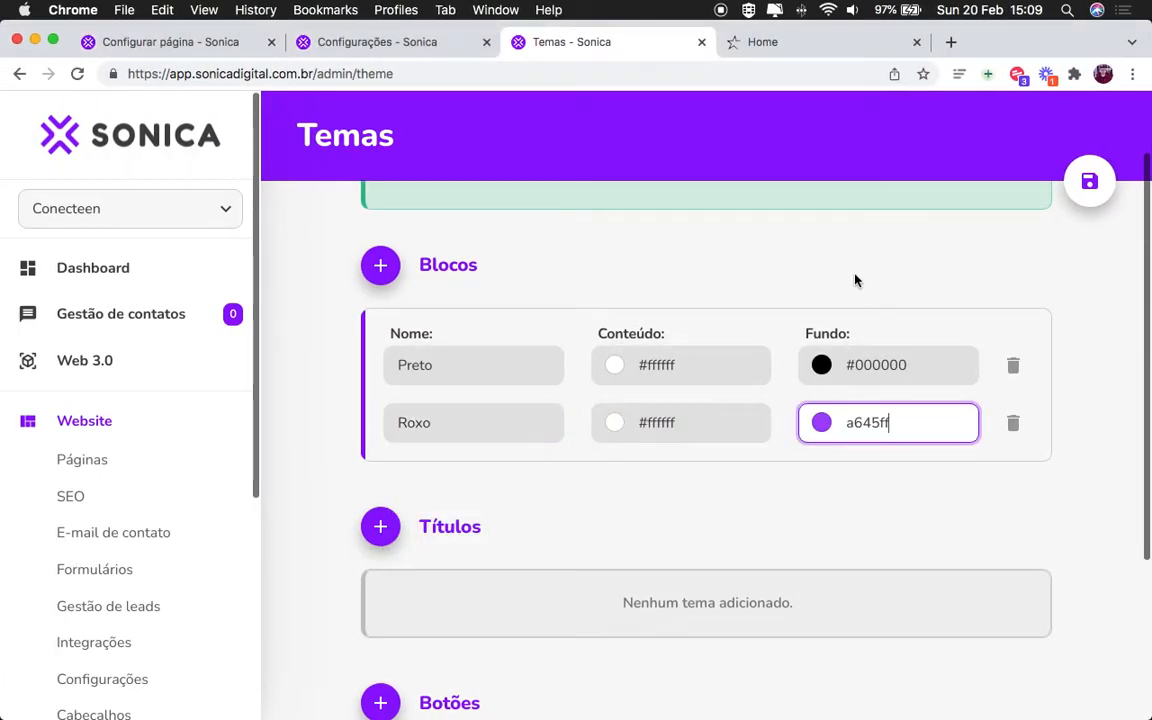
# Step: Copy the Azul escuro code from the Sublime Text notes and add a block theme with background #5221ff in Chrome
pyautogui.hotkey('ctrl', 'Right')
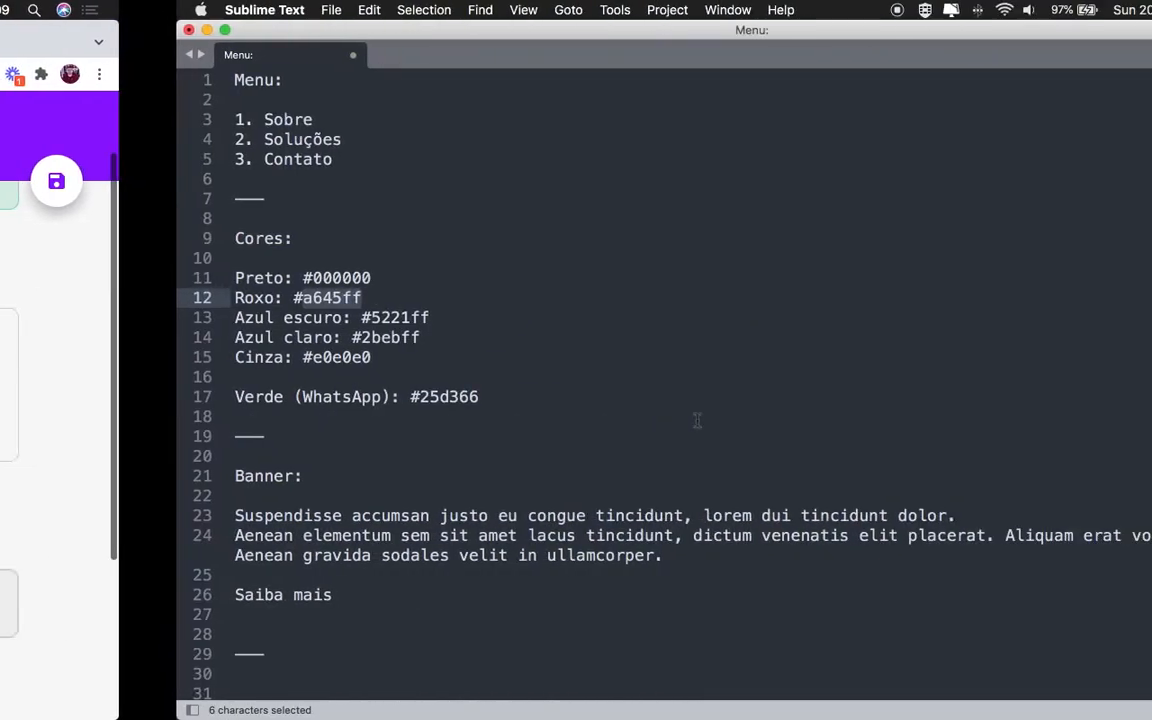
pyautogui.doubleClick(240, 318)
pyautogui.press('super+c')
pyautogui.hotkey('ctrl', 'Left')
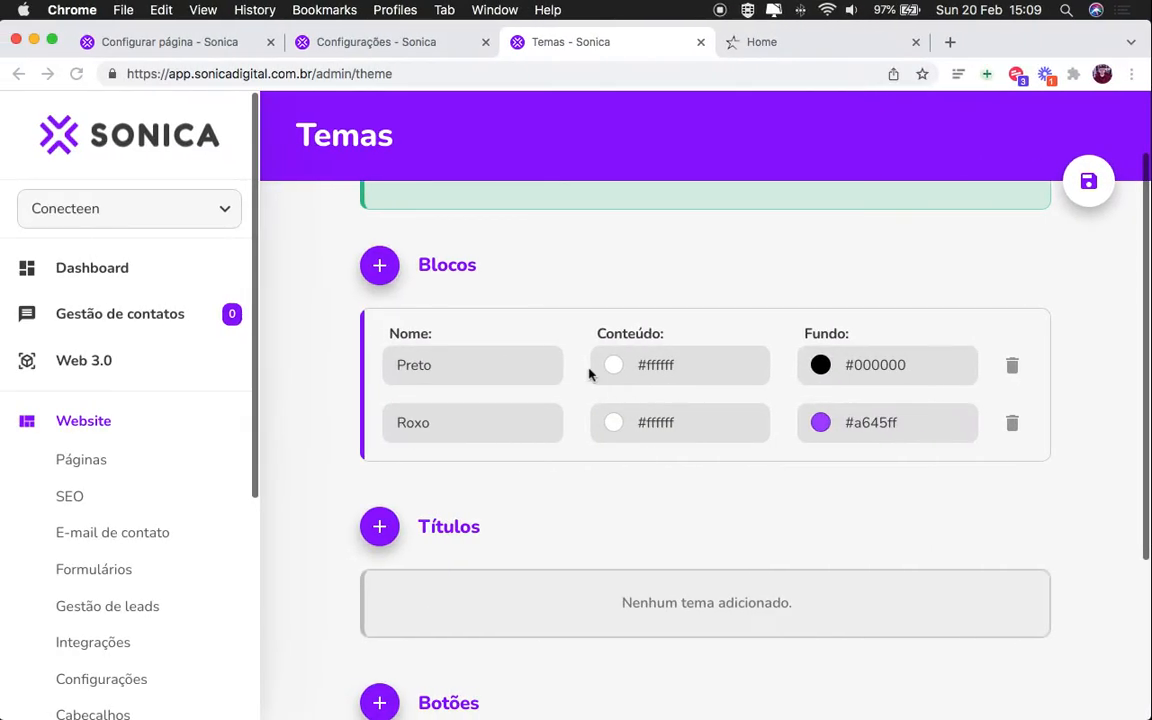
pyautogui.click(380, 265)
pyautogui.click(848, 494)
pyautogui.write('#')
pyautogui.press('super+v')
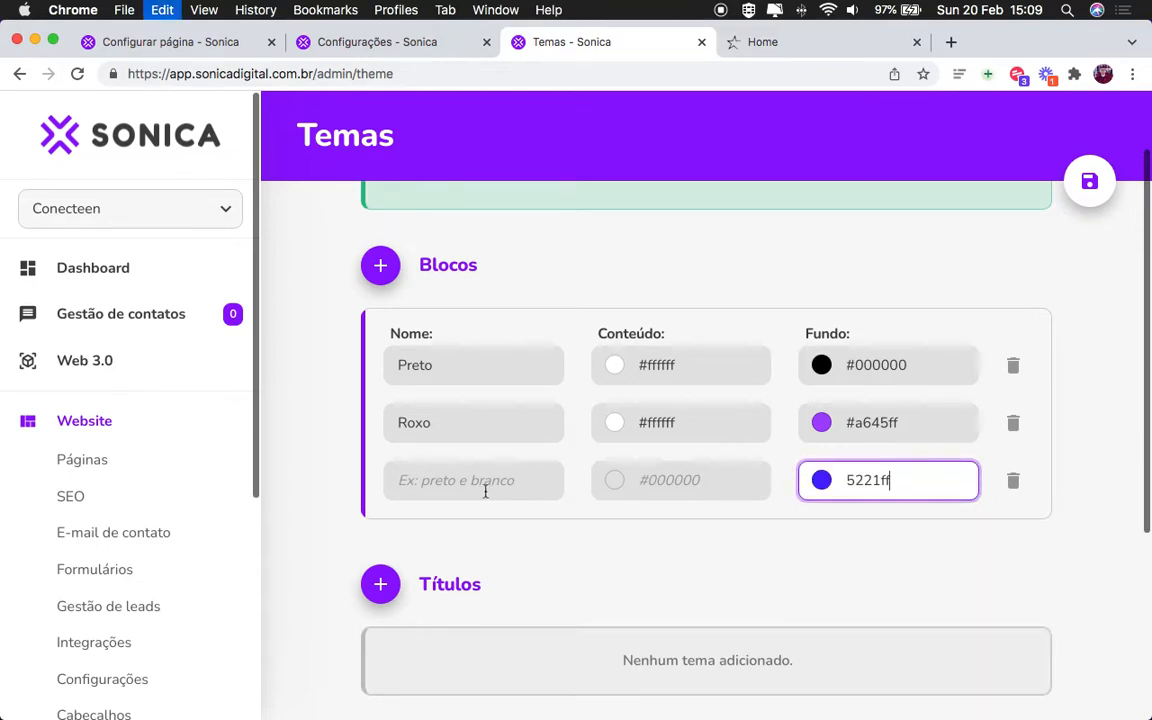
# Step: Name the #5221ff block theme Azul escuro and set its content colour to #ffffff
pyautogui.click(484, 487)
pyautogui.write('Az')
pyautogui.press('Down')
pyautogui.press('Down')
pyautogui.press('Return')
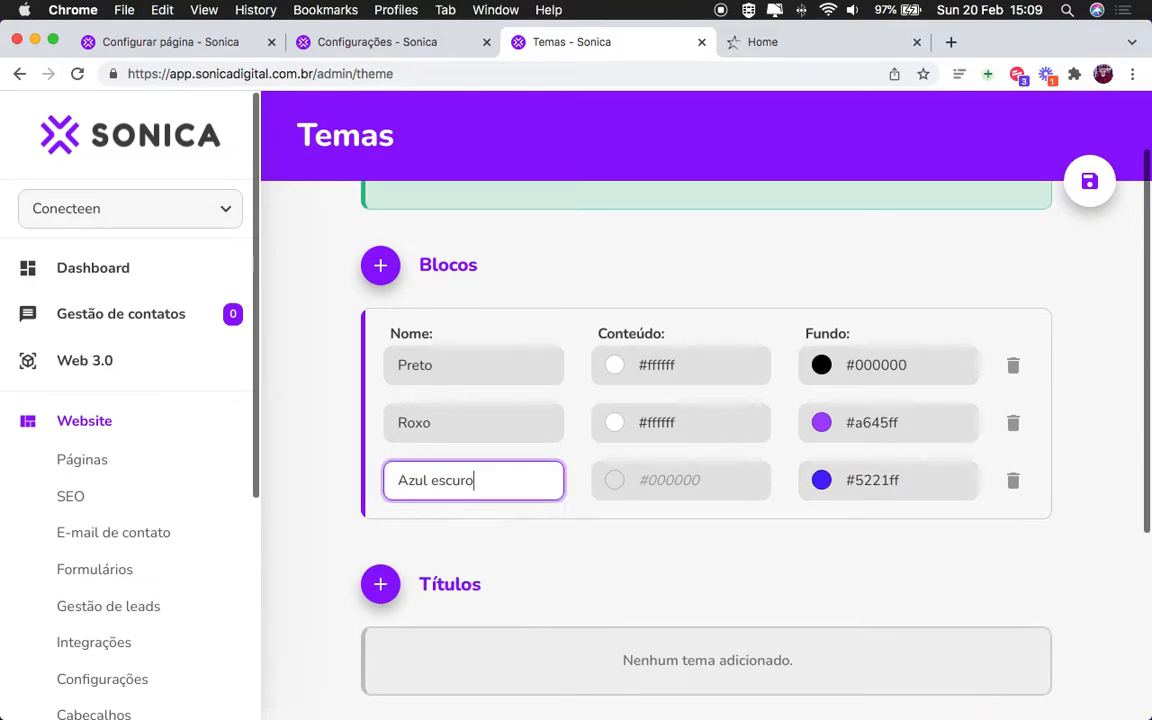
pyautogui.press('Tab')
pyautogui.write('fff')
pyautogui.click(724, 542)
# Step: Copy the Azul claro code from the Sublime Text notes and add a block theme with background #2bebff in Chrome
pyautogui.hotkey('ctrl', 'Right')
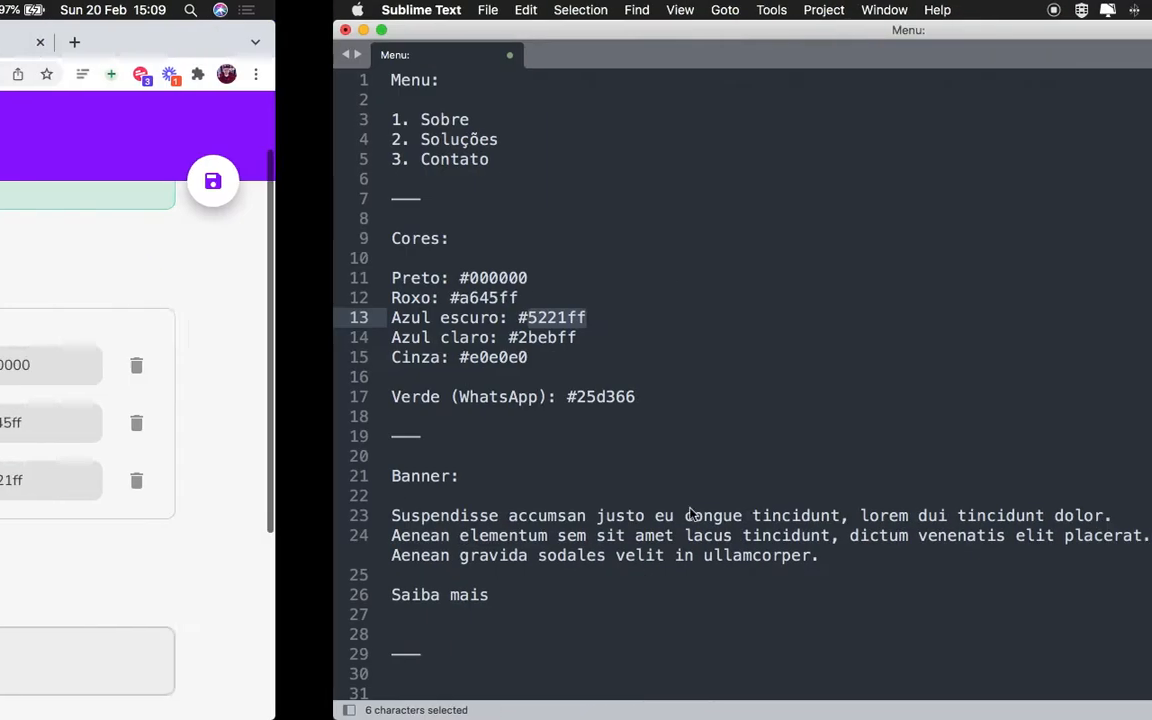
pyautogui.press('Down')
pyautogui.press('Down')
pyautogui.doubleClick(230, 340)
pyautogui.hotkey('ctrl', 'Left')
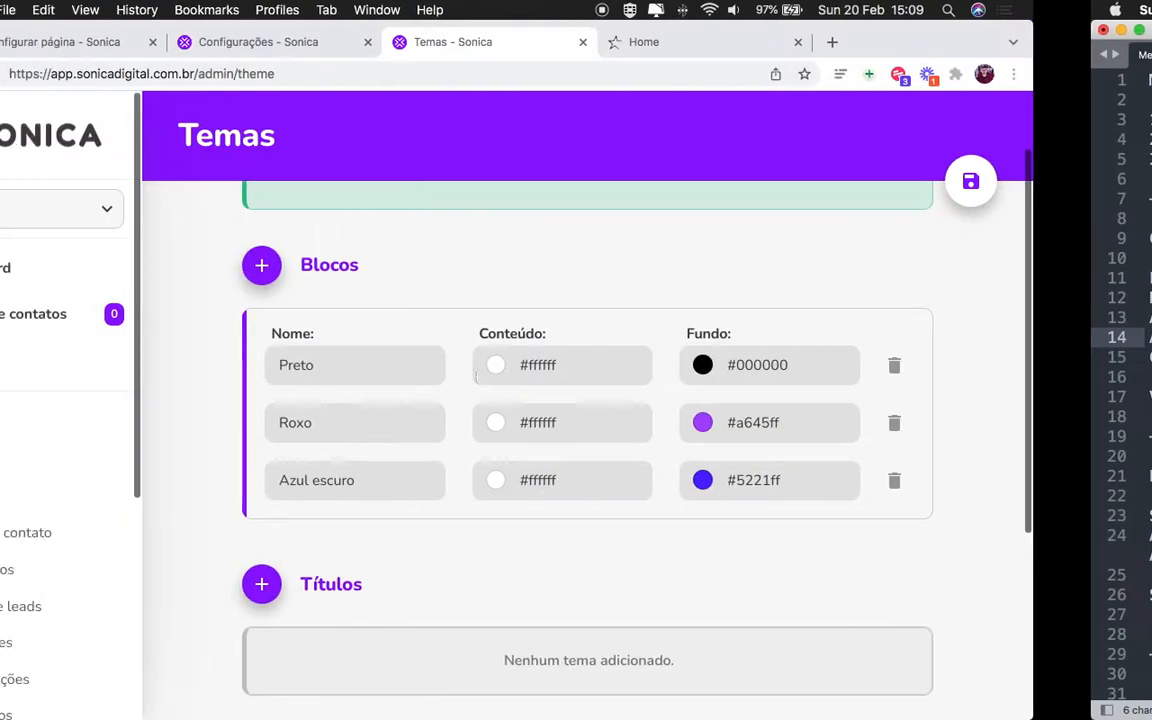
pyautogui.click(380, 270)
pyautogui.click(951, 537)
pyautogui.press('super+v')
# Step: Set the #2bebff block theme's content colour to #ffffff and name it Azul claro
pyautogui.click(748, 543)
pyautogui.write('fff')
pyautogui.hotkey('shift', 'Tab')
pyautogui.tripleClick(501, 498)
pyautogui.press('super+c')
pyautogui.click(514, 543)
pyautogui.press('super+v')
pyautogui.press('BackSpace')
pyautogui.press('BackSpace')
pyautogui.press('BackSpace')
pyautogui.press('BackSpace')
pyautogui.press('BackSpace')
pyautogui.press('BackSpace')
pyautogui.write('claro')
# Step: Add a fifth block theme, checking the Sublime Text notes for its name, and name it Cinza
pyautogui.click(388, 270)
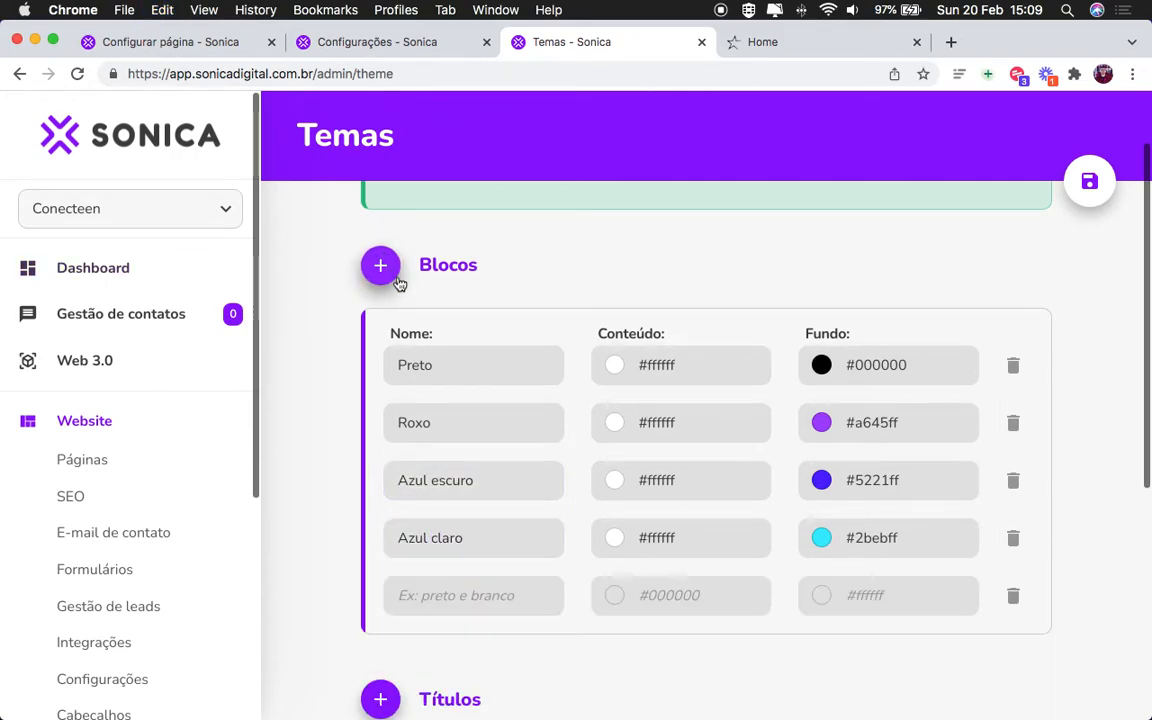
pyautogui.hotkey('ctrl', 'Right')
pyautogui.click(80, 360)
pyautogui.doubleClick(80, 360)
pyautogui.press('super+c')
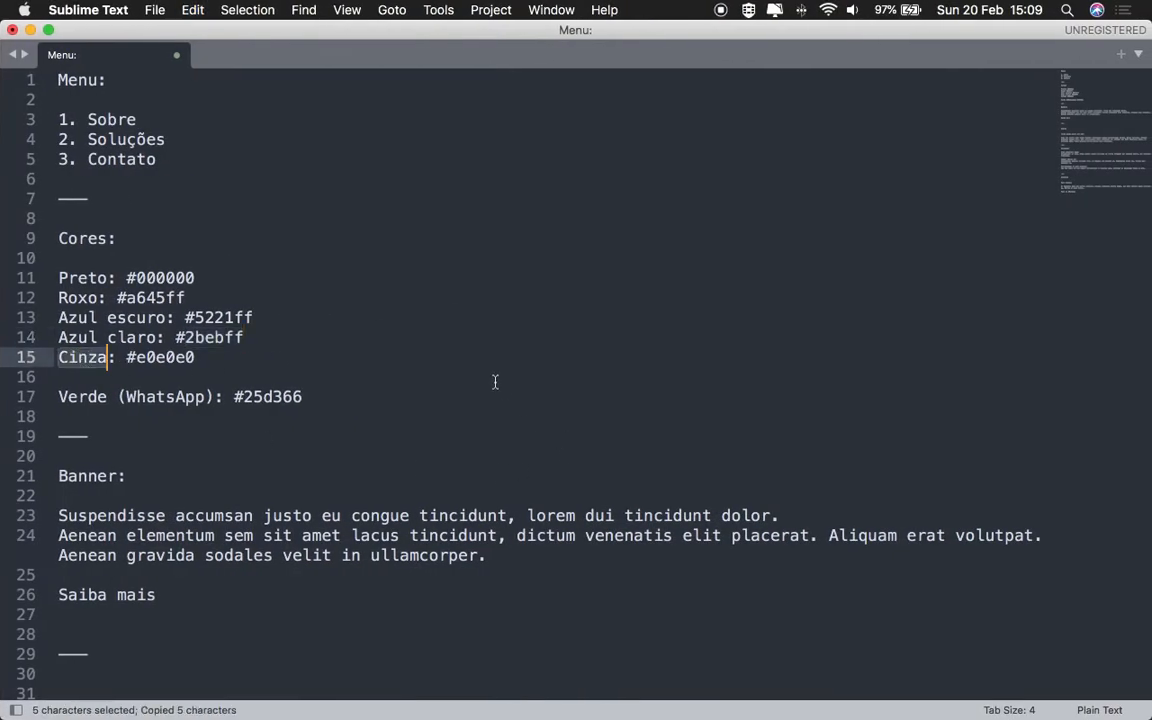
pyautogui.hotkey('ctrl', 'Left')
pyautogui.click(526, 600)
pyautogui.write('Cin')
pyautogui.press('BackSpace')
pyautogui.write('nza')
pyautogui.click(671, 578)
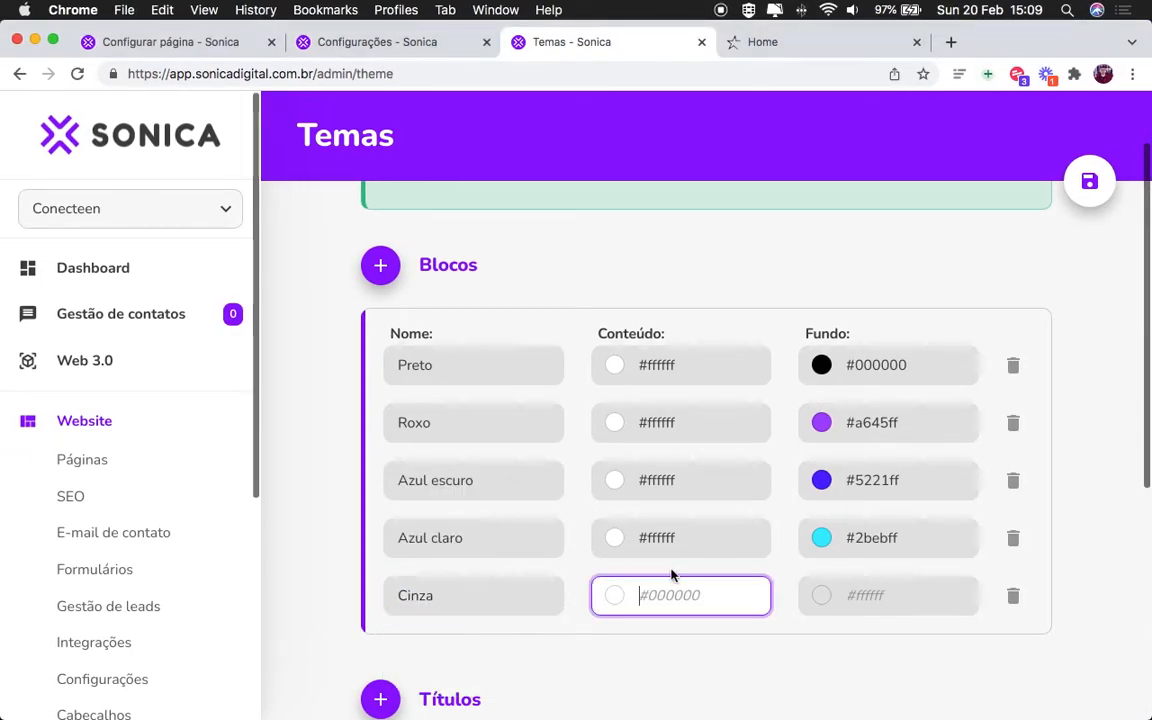
# Step: Set the Cinza block theme's content colour to #000000 and its background to #e0e0e0, copying the background code from the Sublime Text notes
pyautogui.write('#000000')
pyautogui.click(838, 600)
pyautogui.write('#808080')
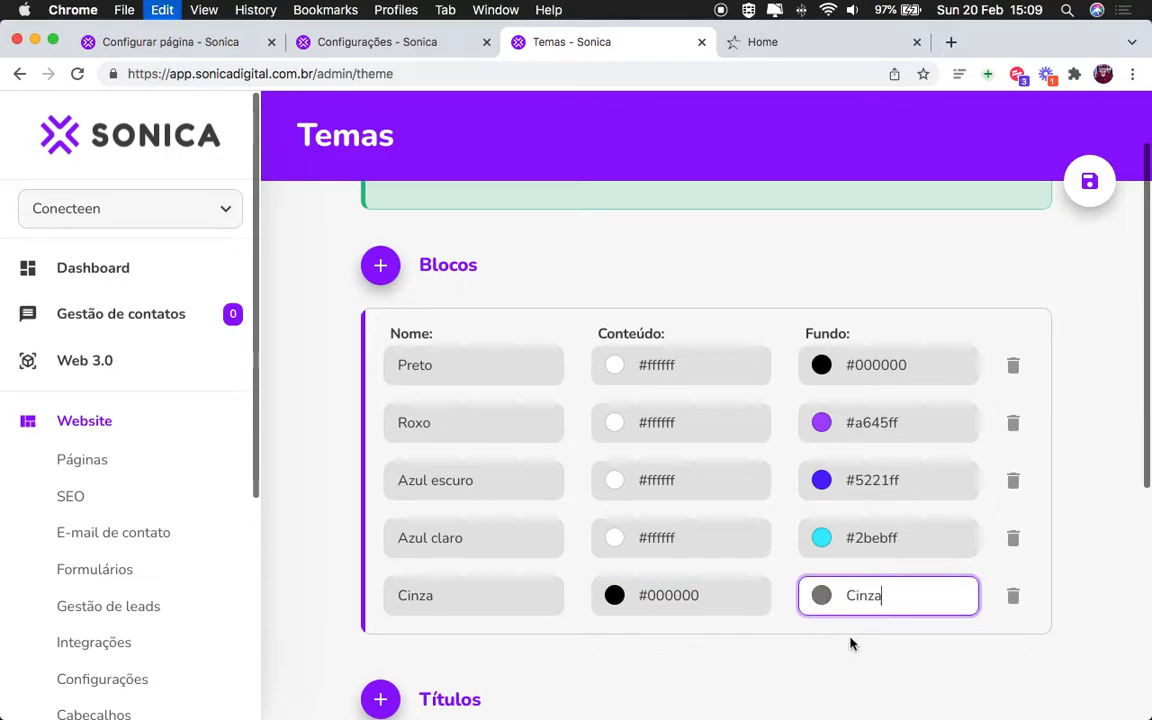
pyautogui.doubleClick(930, 597)
pyautogui.hotkey('ctrl', 'Right')
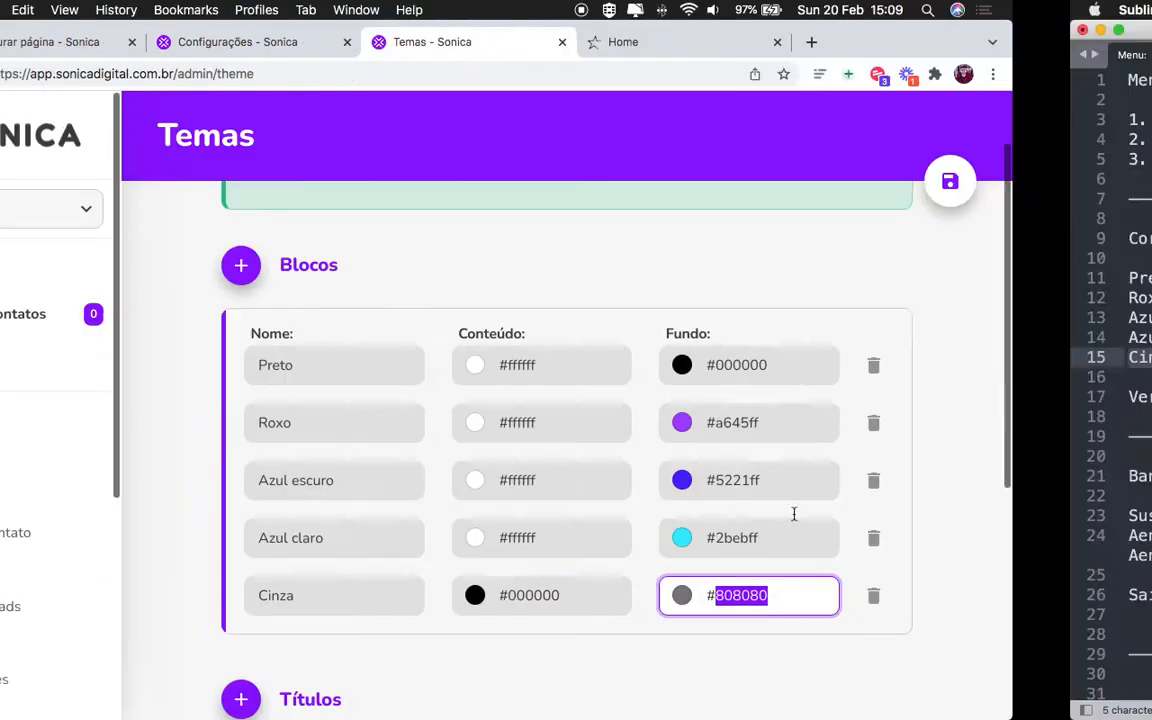
pyautogui.moveTo(139, 357); pyautogui.dragTo(200, 357)
pyautogui.hotkey('ctrl', 'c')
pyautogui.hotkey('ctrl', 'Left')
pyautogui.hotkey('ctrl', 'v')
pyautogui.click(910, 667)
# Step: Check the content and background colours of the block themes and save the themes
pyautogui.scroll(-2, 900, 660)
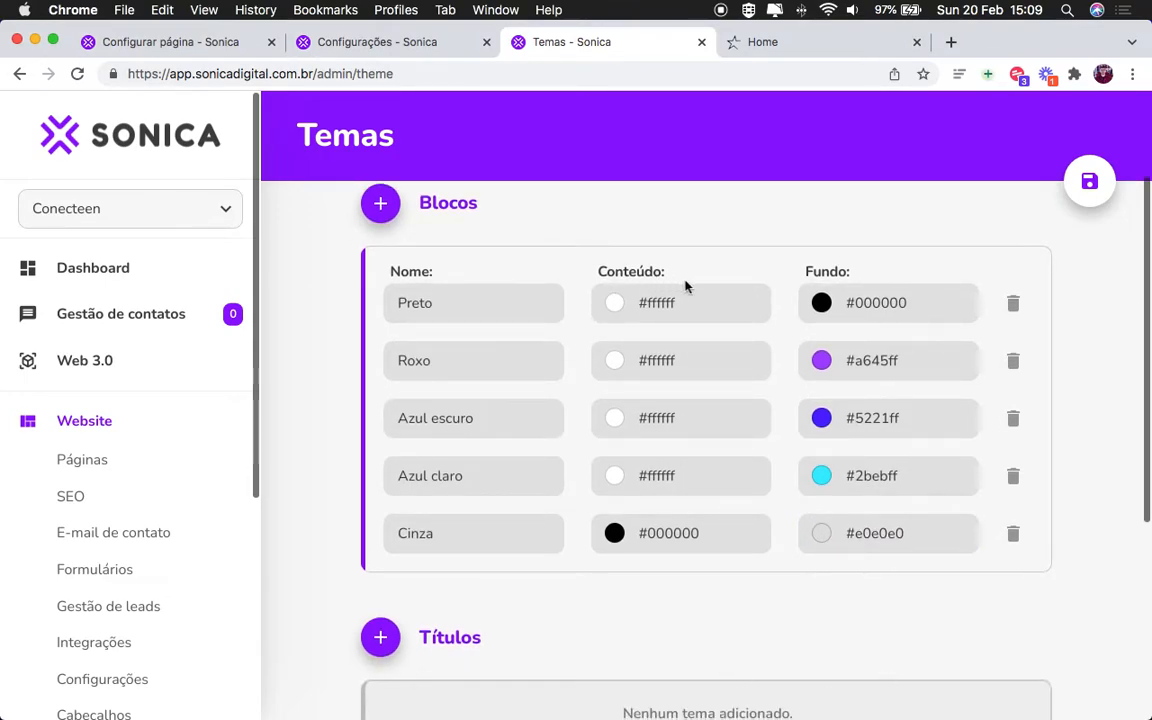
pyautogui.moveTo(907, 302); pyautogui.dragTo(852, 302)
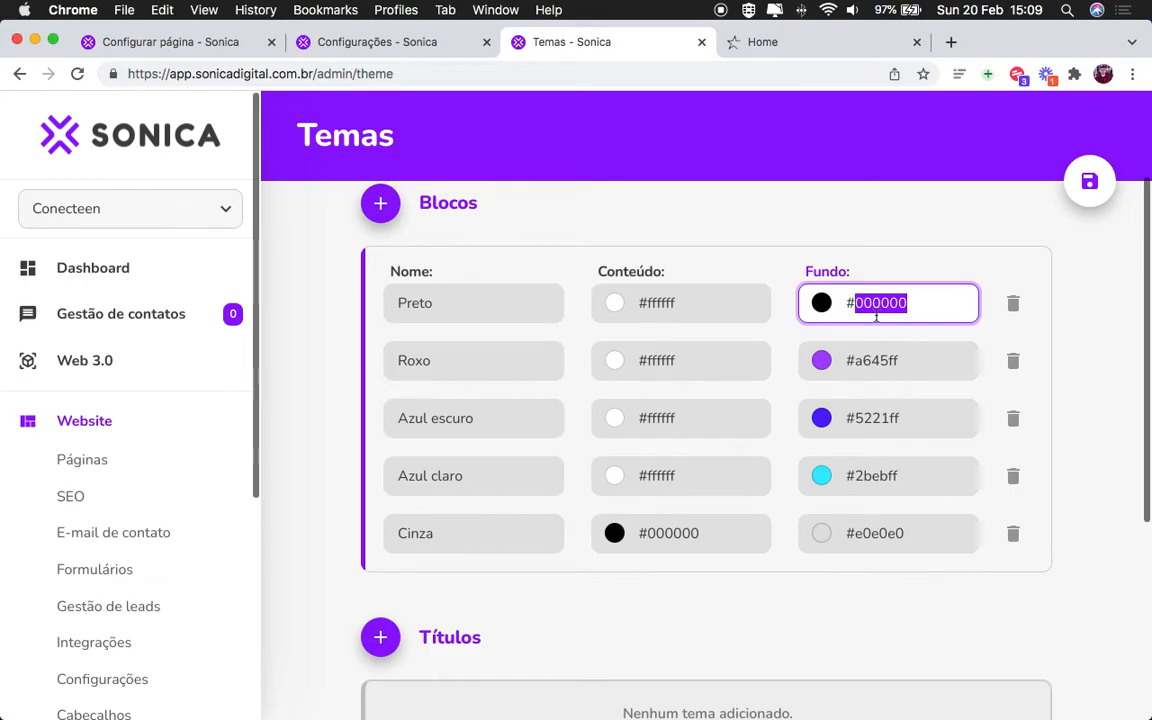
pyautogui.moveTo(700, 360); pyautogui.dragTo(637, 362)
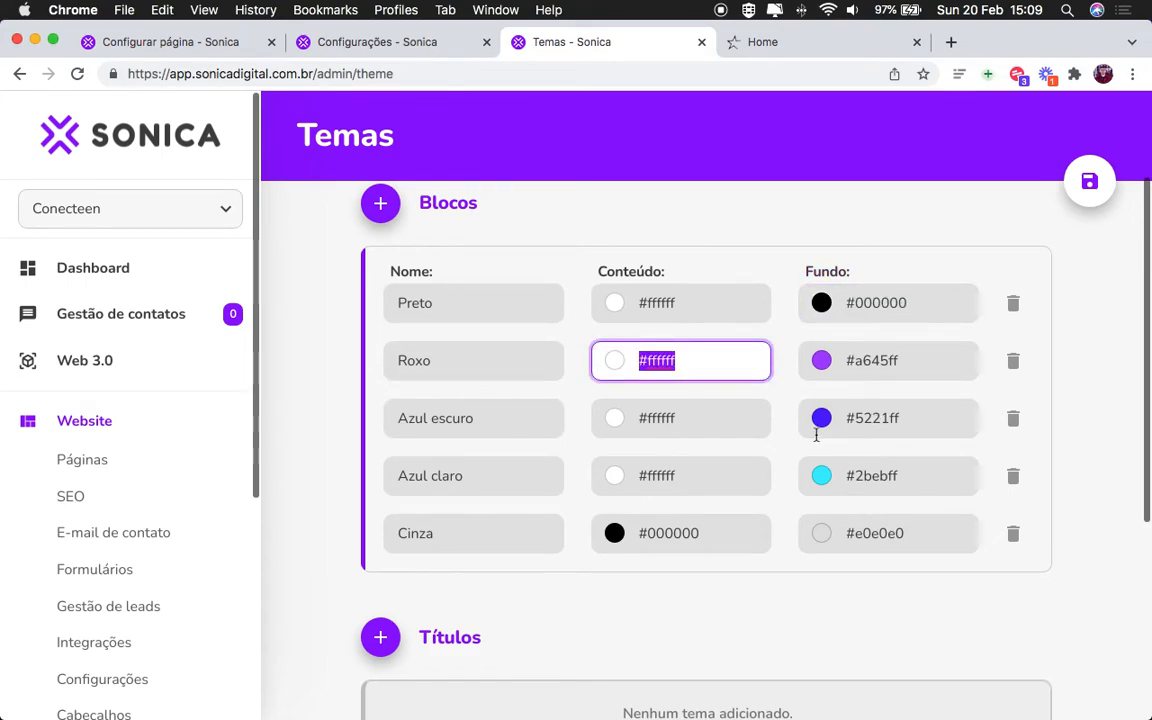
pyautogui.moveTo(950, 538); pyautogui.dragTo(856, 535)
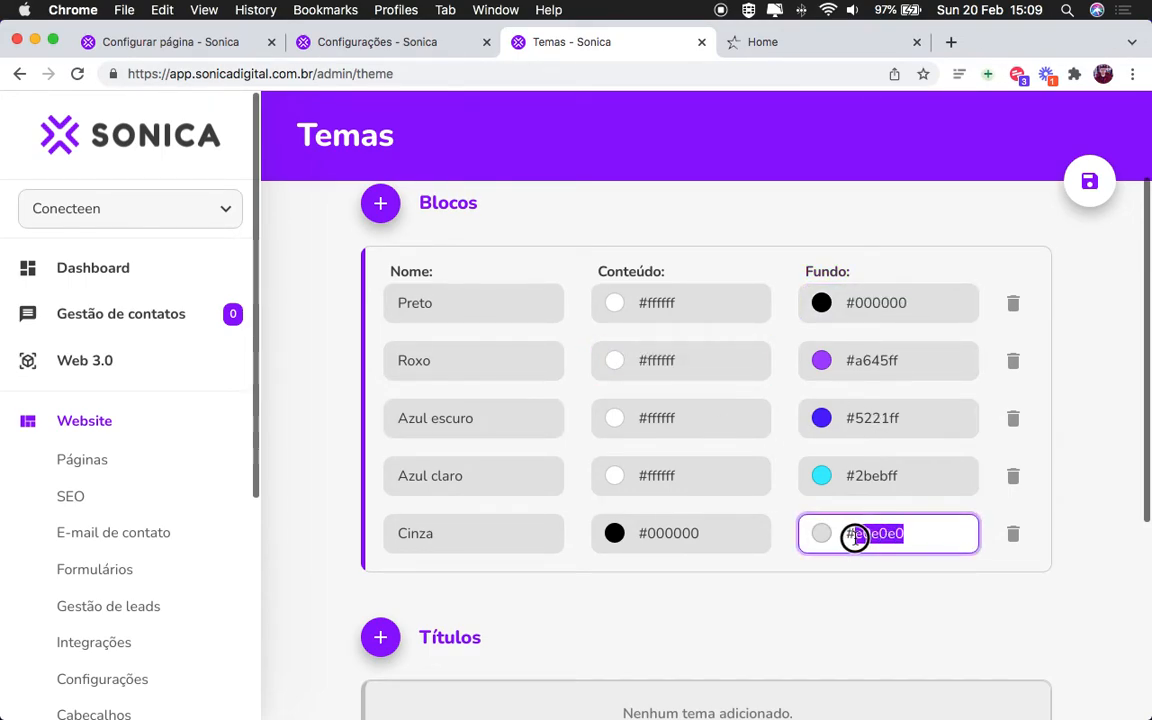
pyautogui.moveTo(746, 540); pyautogui.dragTo(653, 594)
pyautogui.click(686, 634)
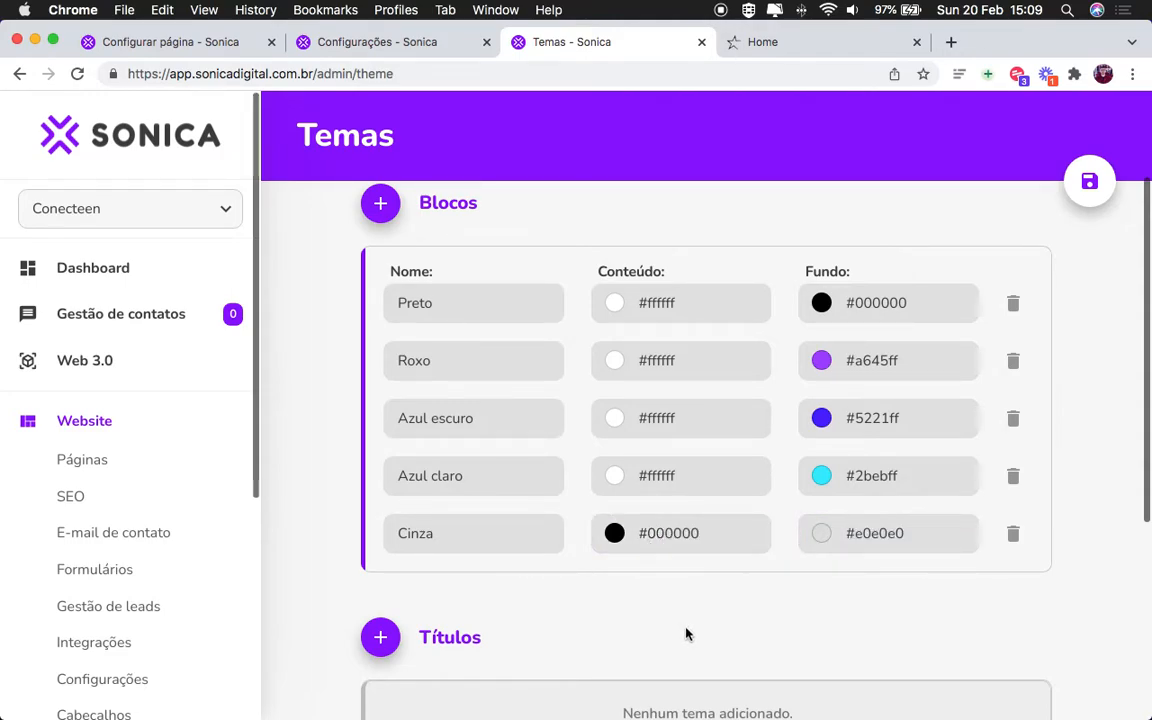
pyautogui.press('super+s')
pyautogui.click(571, 267)
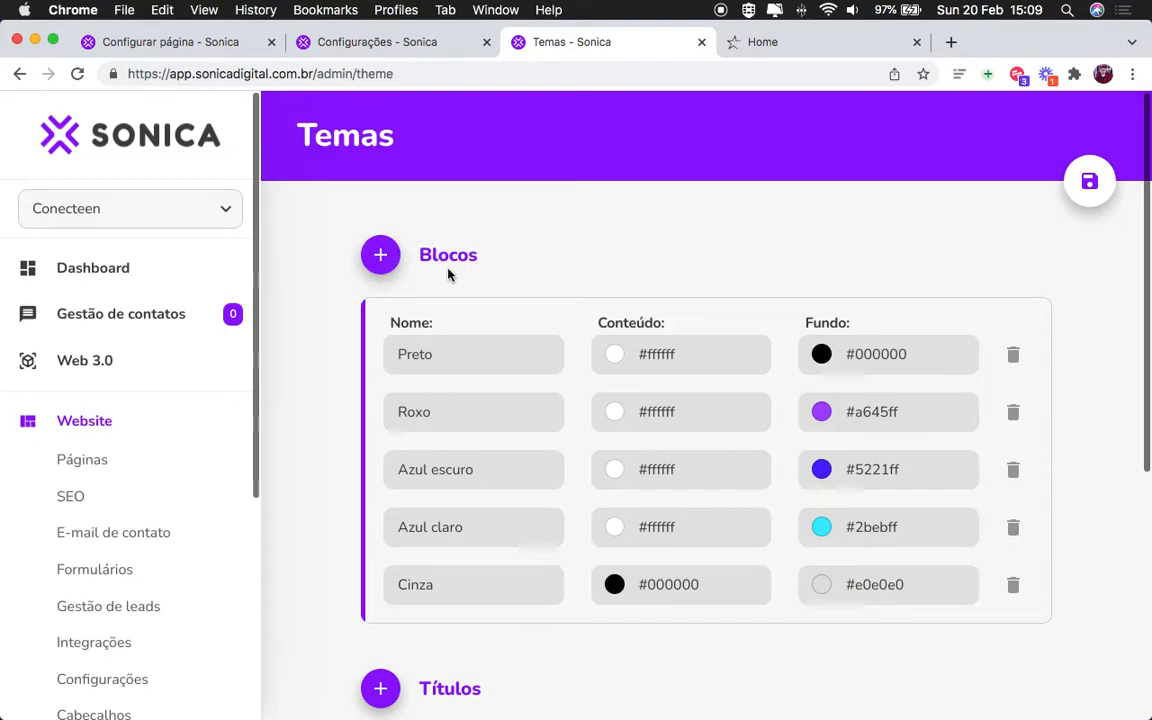
# Step: Add a title theme named Roxo with the colour #a645ff, copied from the Roxo block theme
pyautogui.scroll(-4, 460, 480)
pyautogui.scroll(-3, 445, 480)
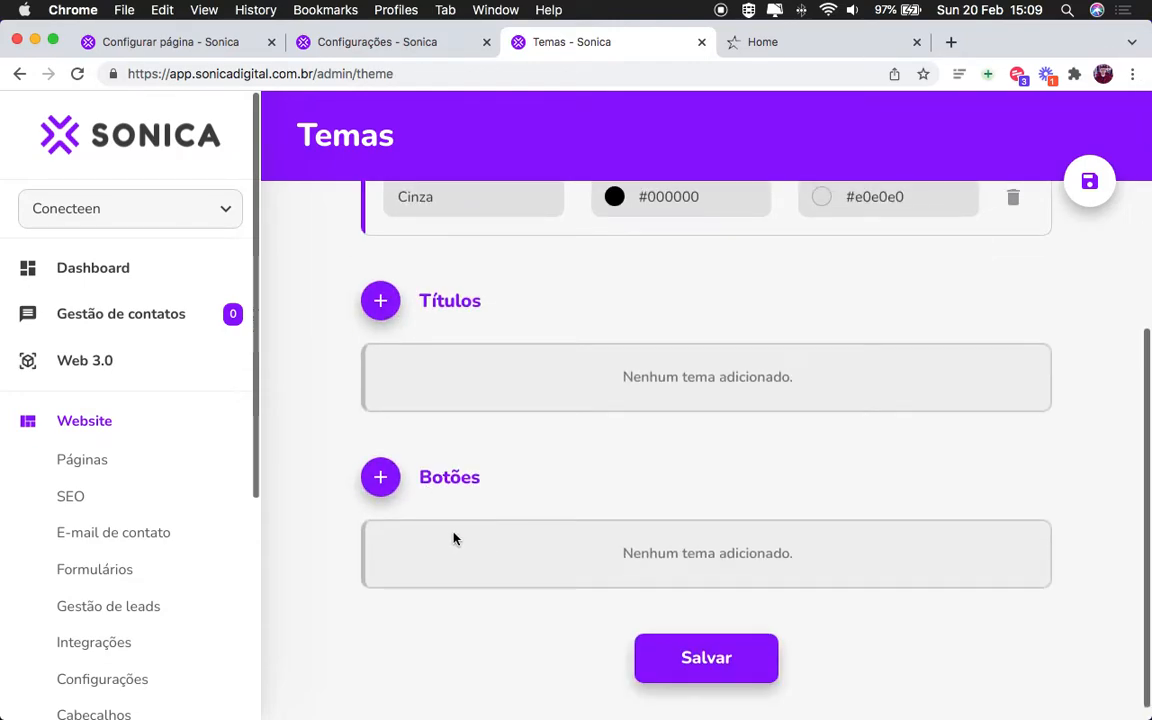
pyautogui.scroll(5, 453, 538)
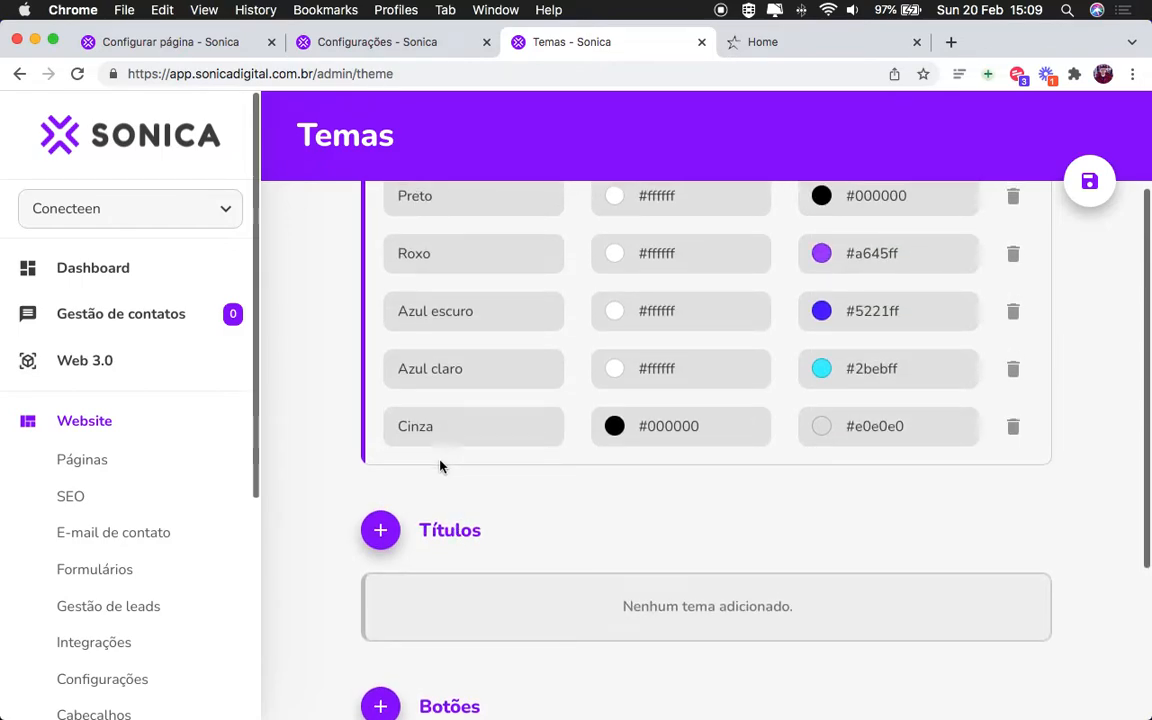
pyautogui.click(381, 533)
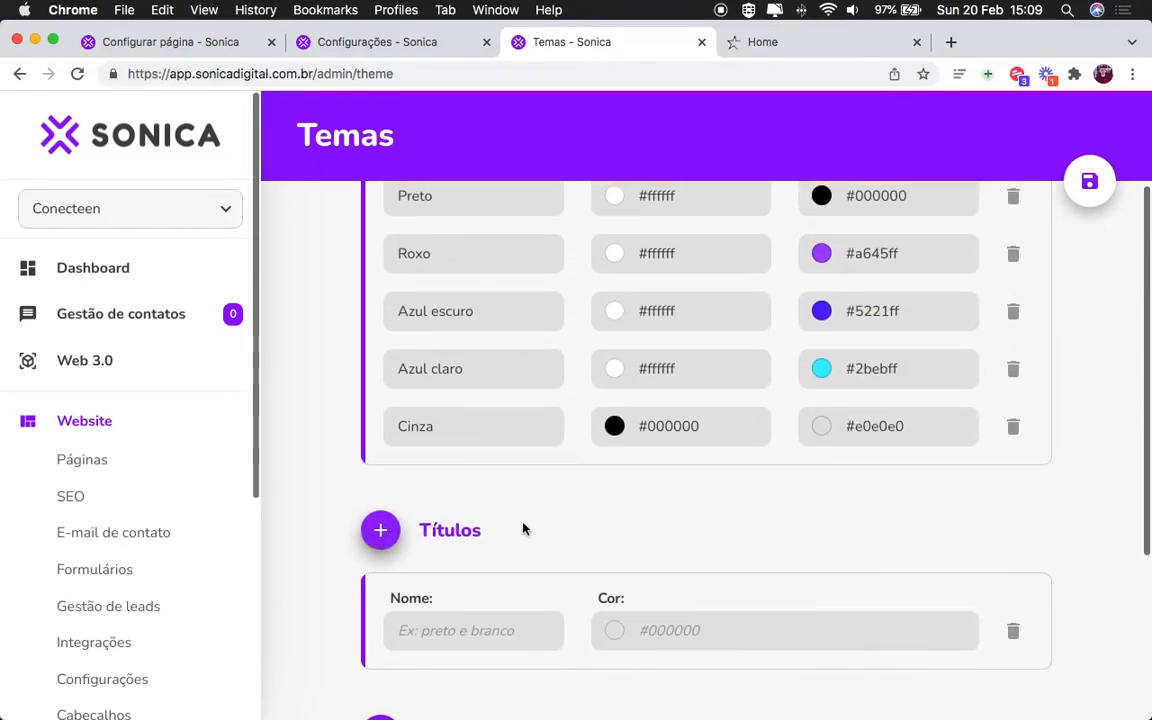
pyautogui.doubleClick(864, 253)
pyautogui.click(510, 631)
pyautogui.write('Roxa')
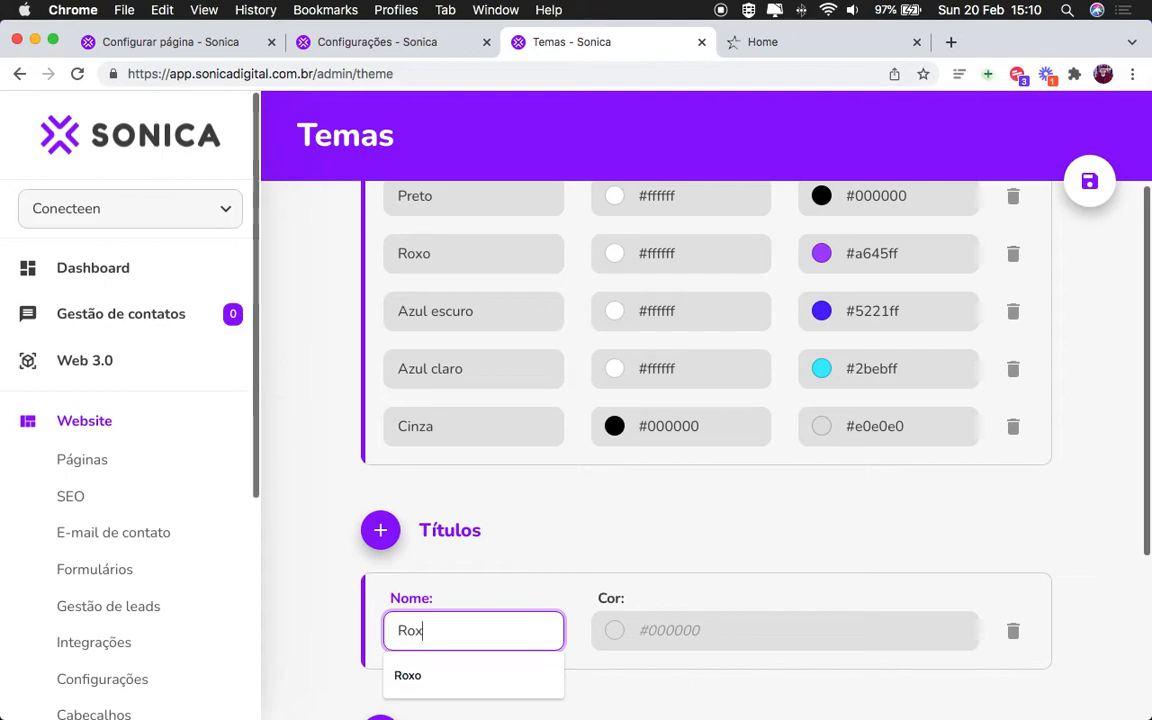
pyautogui.press('BackSpace')
pyautogui.write('o')
pyautogui.press('Tab')
pyautogui.press('super+v')
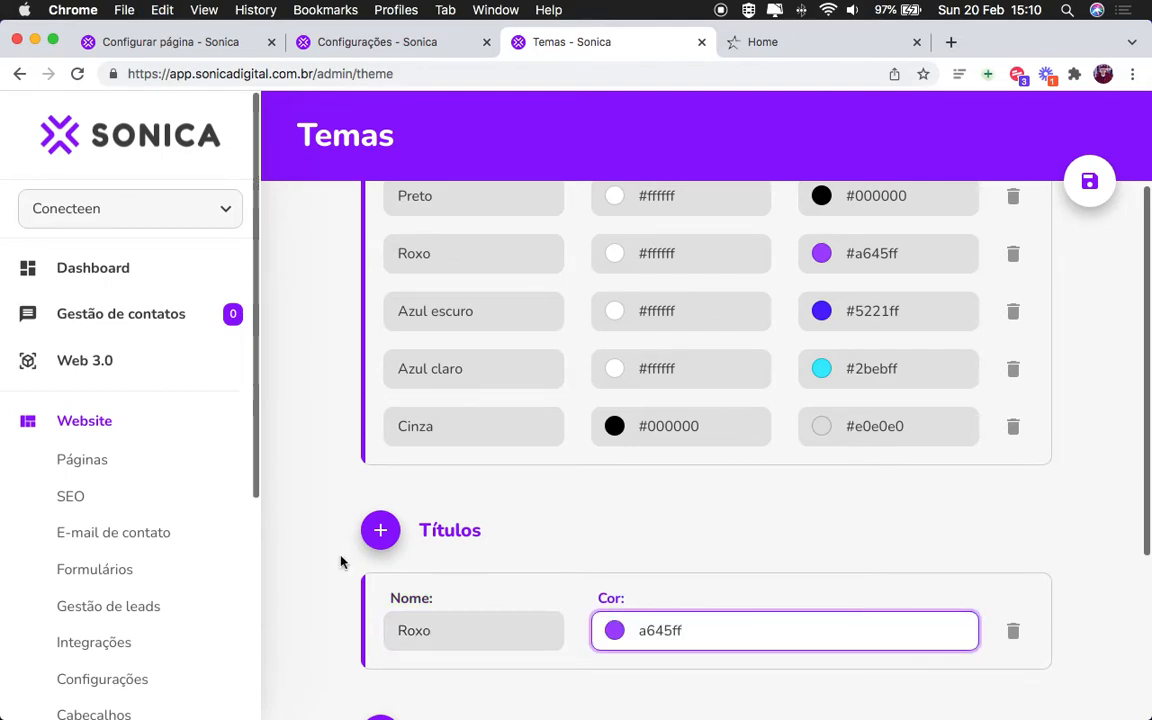
# Step: Add a second title theme named Azul escuro with the colour #5221ff, copying name and colour from the matching block theme
pyautogui.click(381, 530)
pyautogui.doubleClick(900, 311)
pyautogui.press('super+c')
pyautogui.click(670, 682)
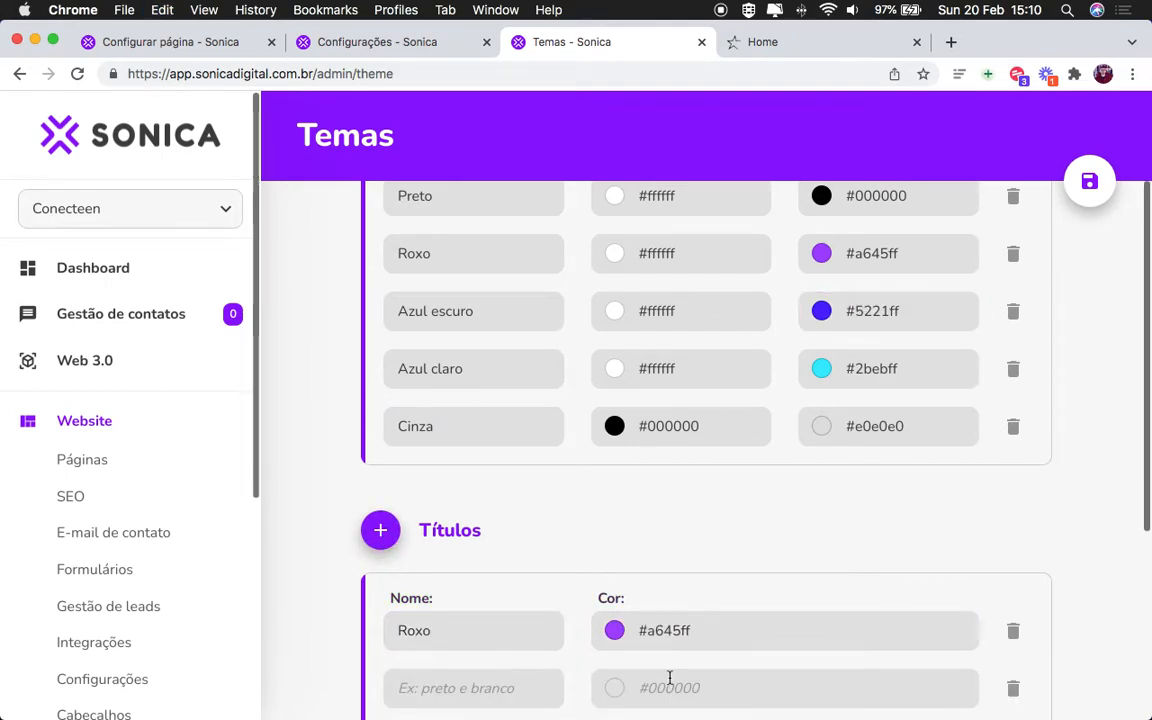
pyautogui.press('super+v')
pyautogui.click(522, 686)
pyautogui.tripleClick(514, 314)
pyautogui.press('super+c')
pyautogui.click(528, 687)
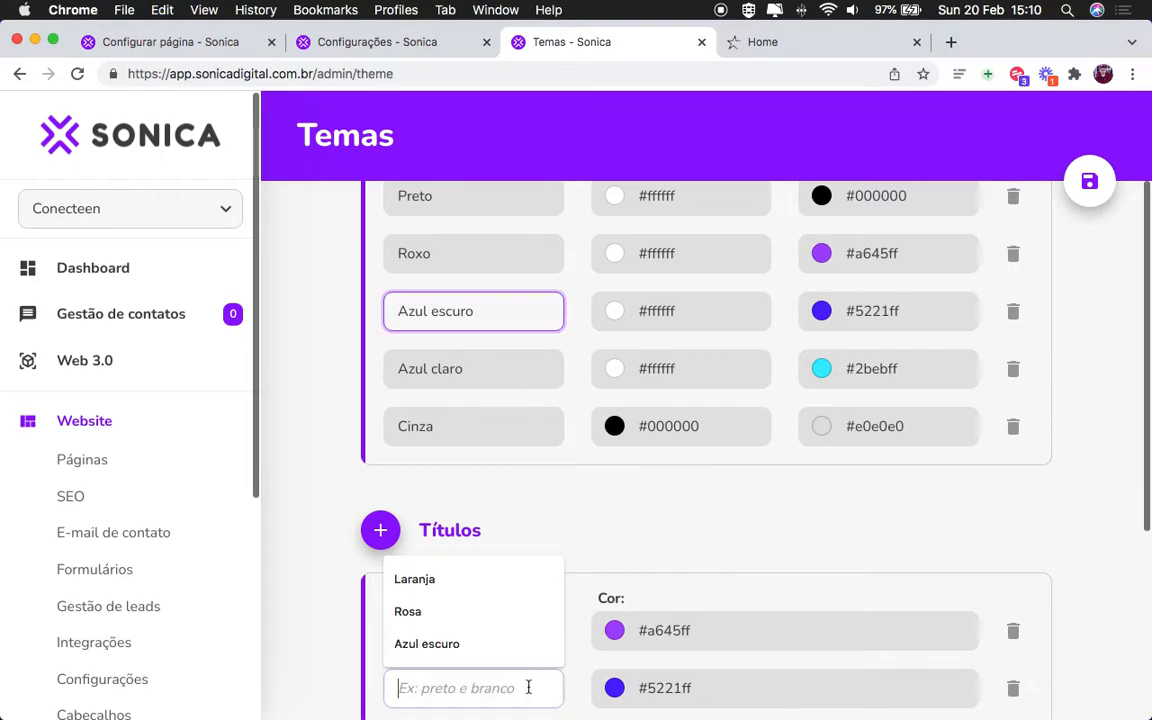
pyautogui.press('super+v')
pyautogui.click(638, 512)
# Step: Add a new button theme and copy the WhatsApp green code 25d366 from the Sublime Text notes
pyautogui.scroll(-5, 458, 550)
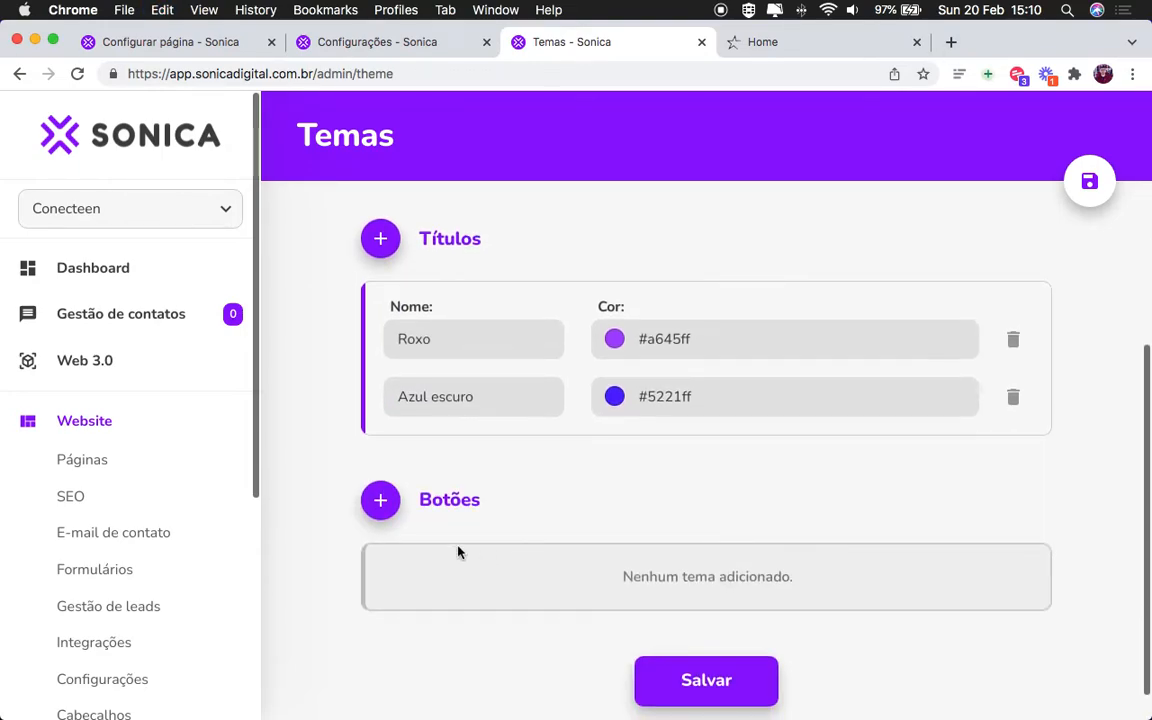
pyautogui.click(390, 499)
pyautogui.scroll(-2, 375, 505)
pyautogui.hotkey('ctrl', 'Right')
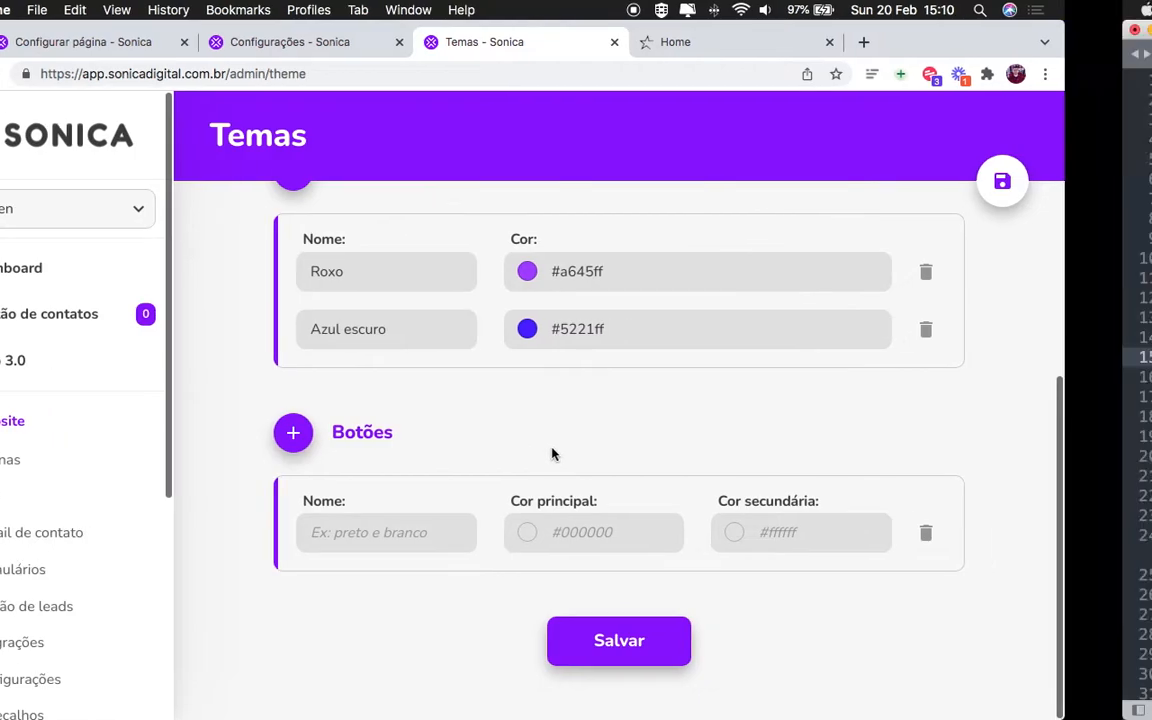
pyautogui.doubleClick(285, 397)
pyautogui.press('super+c')
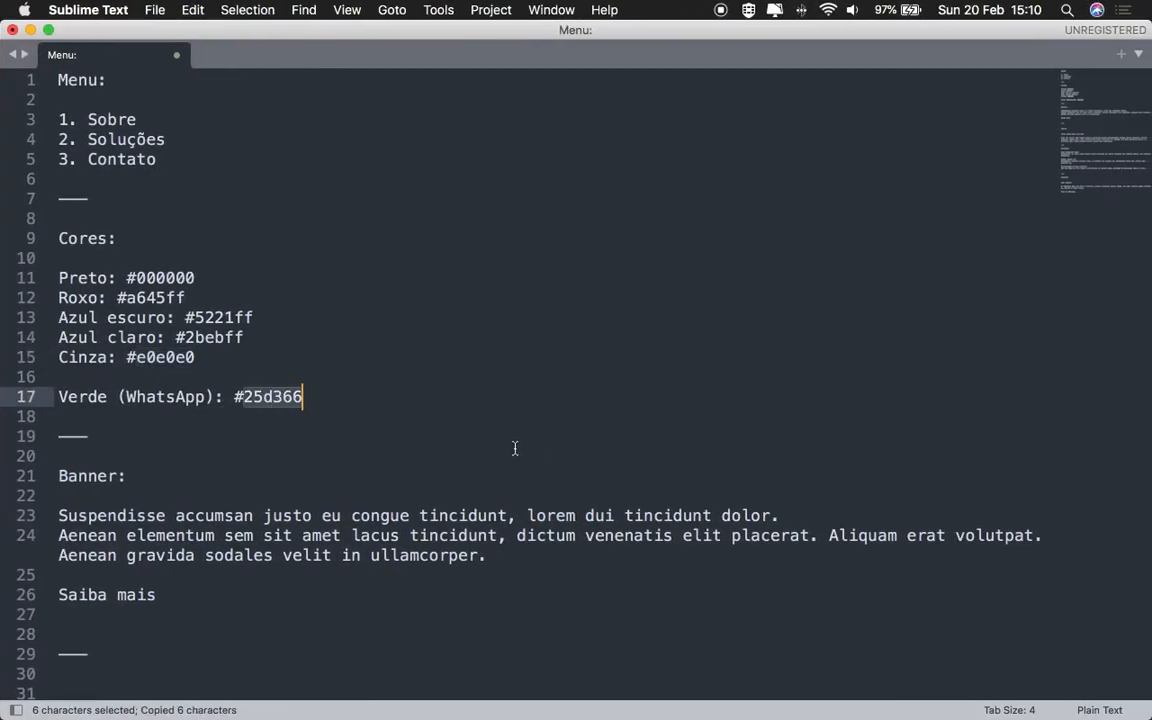
# Step: Name the button theme Verde with main colour #25d366 and secondary colour #ffffff, and save the themes
pyautogui.hotkey('ctrl', 'Left')
pyautogui.click(712, 533)
pyautogui.press('super+v')
pyautogui.press('Tab')
pyautogui.click(488, 522)
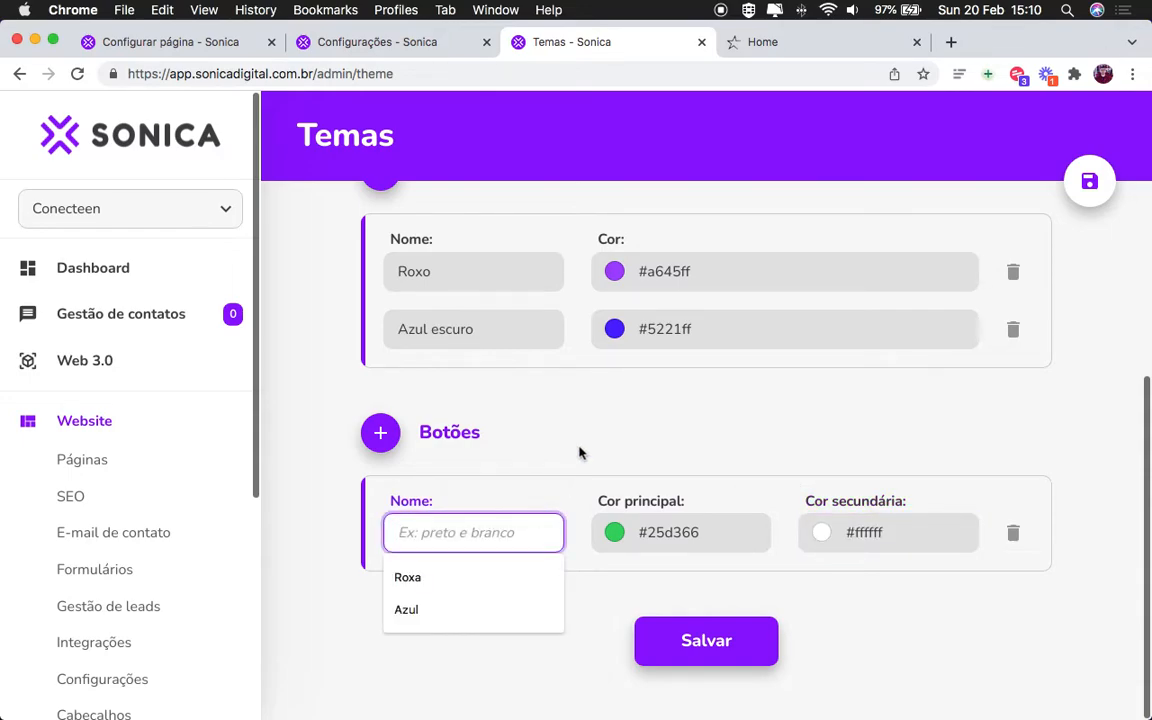
pyautogui.write('Verde')
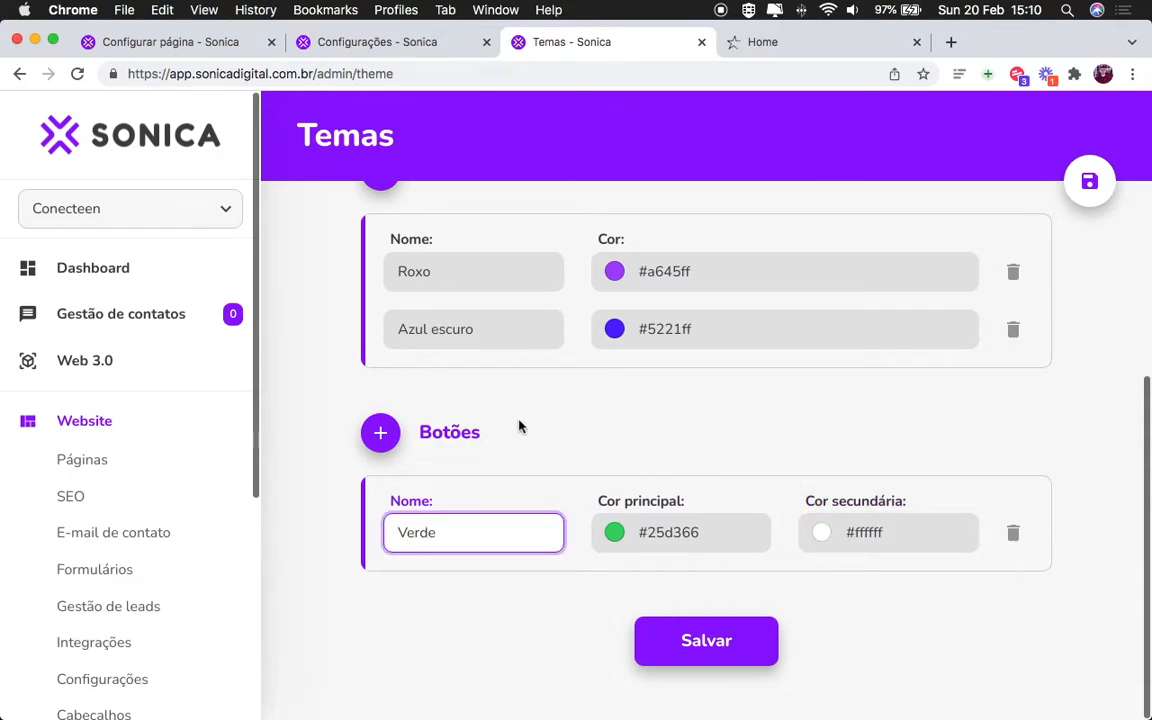
pyautogui.click(665, 431)
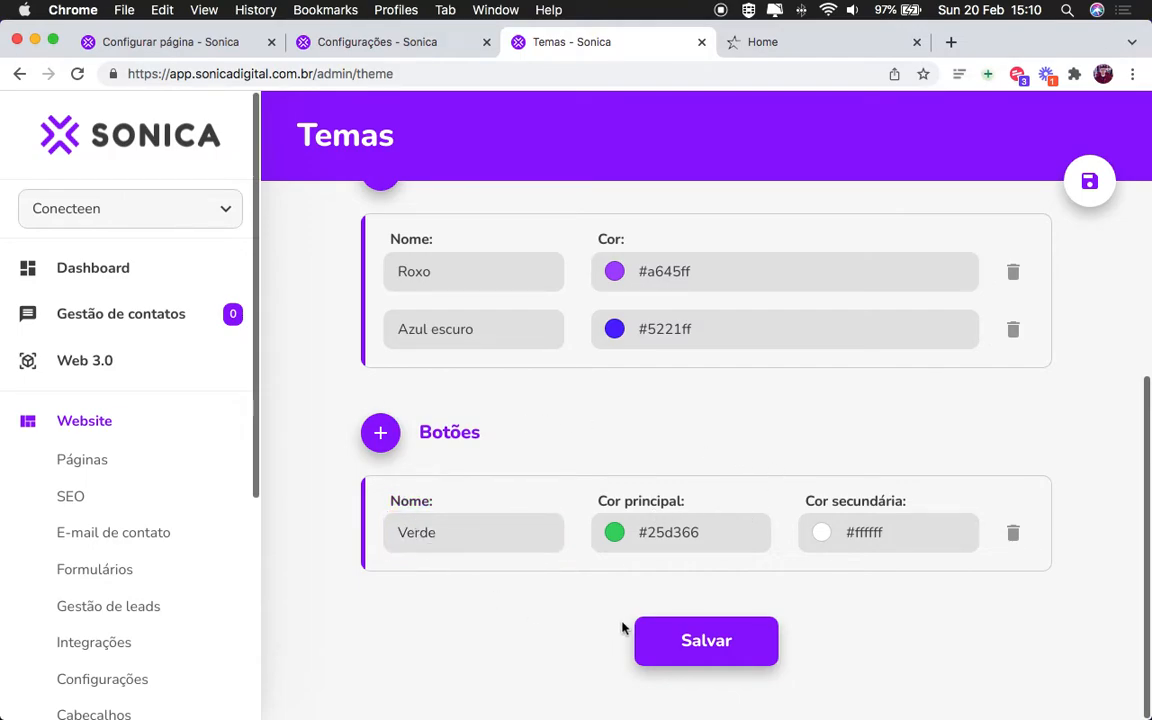
pyautogui.scroll(5, 610, 590)
pyautogui.click(1087, 186)
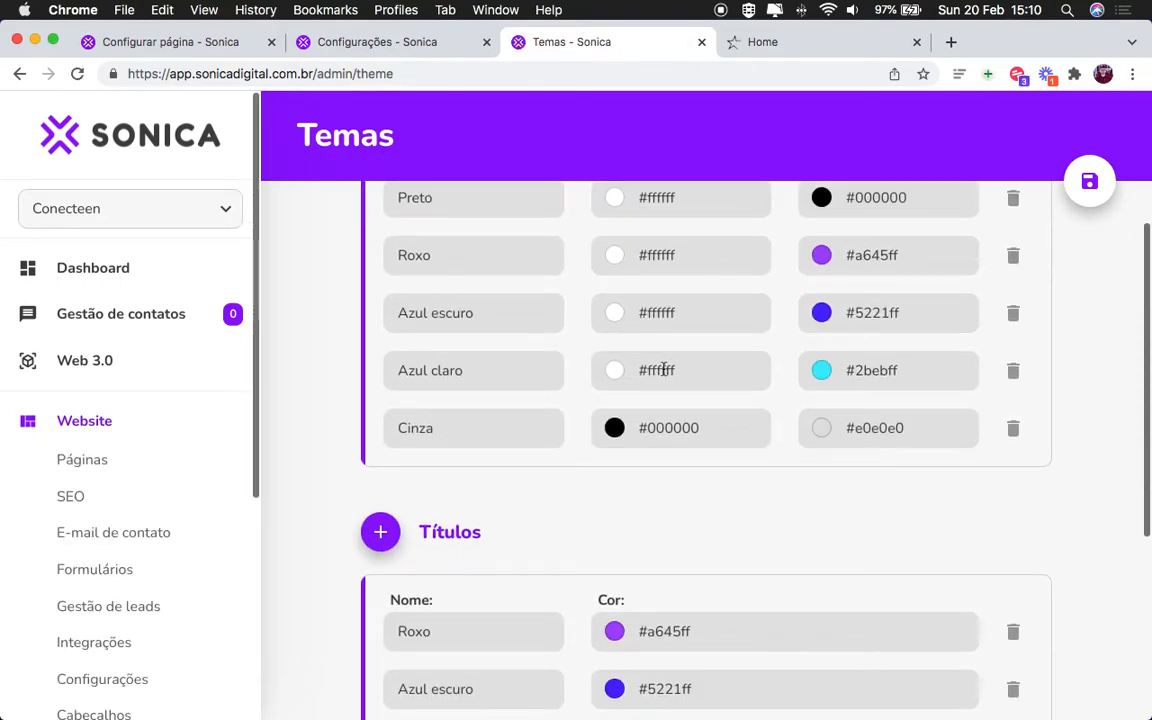
# Step: Reload the Home page configuration, apply the Azul escuro block theme to the c4 block, and save to check it on the live site
pyautogui.click(212, 44)
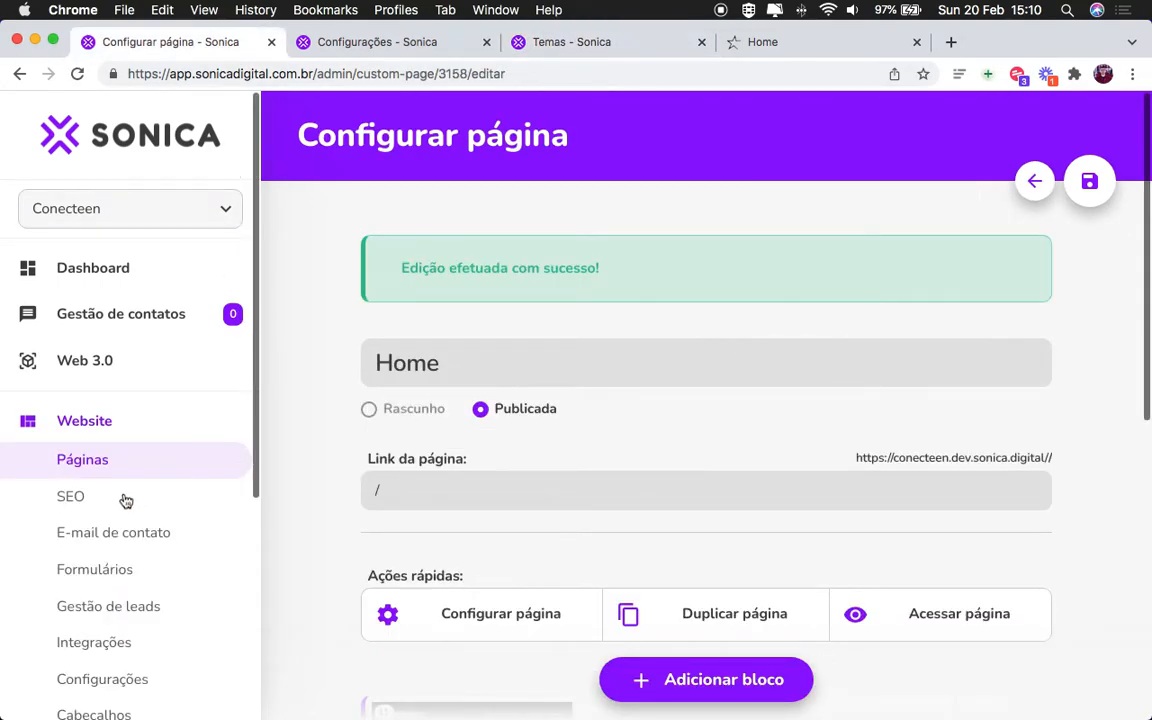
pyautogui.click(77, 73)
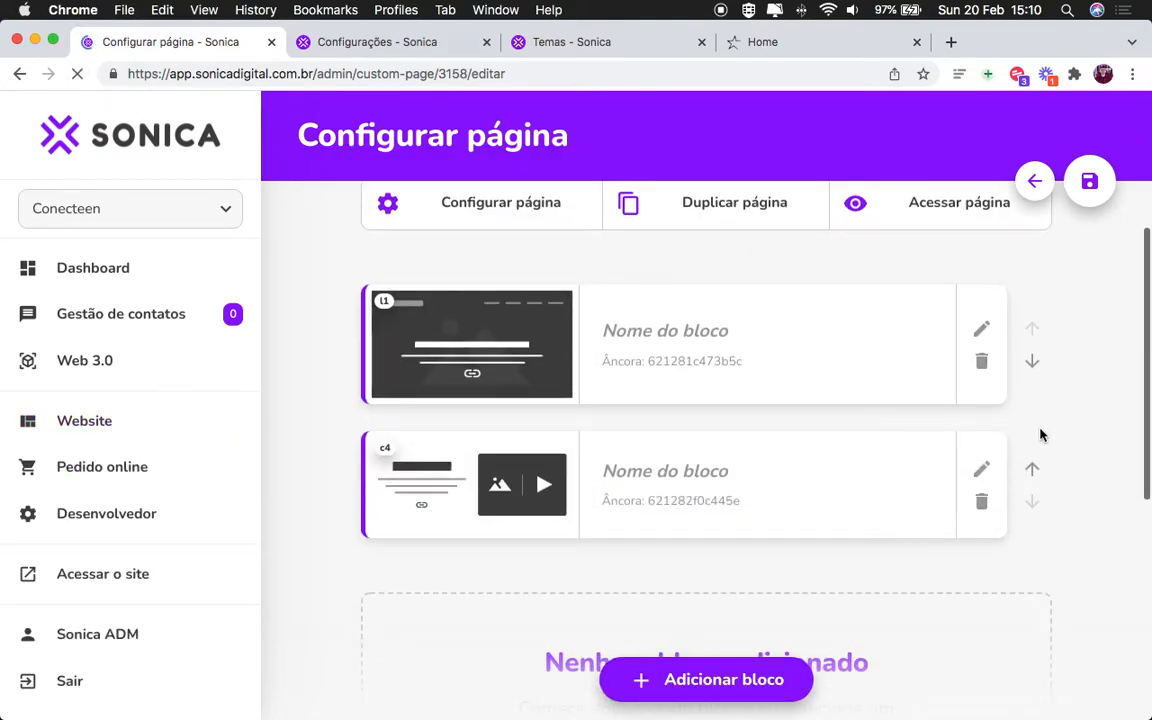
pyautogui.click(981, 470)
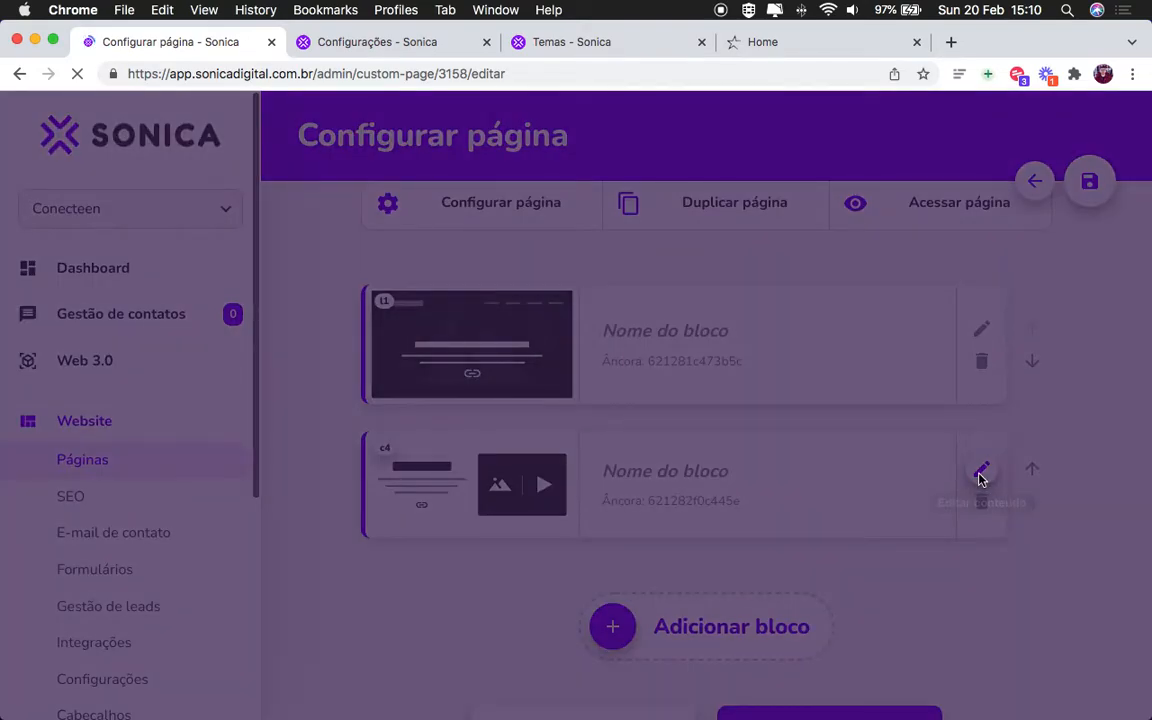
pyautogui.scroll(-5, 700, 440)
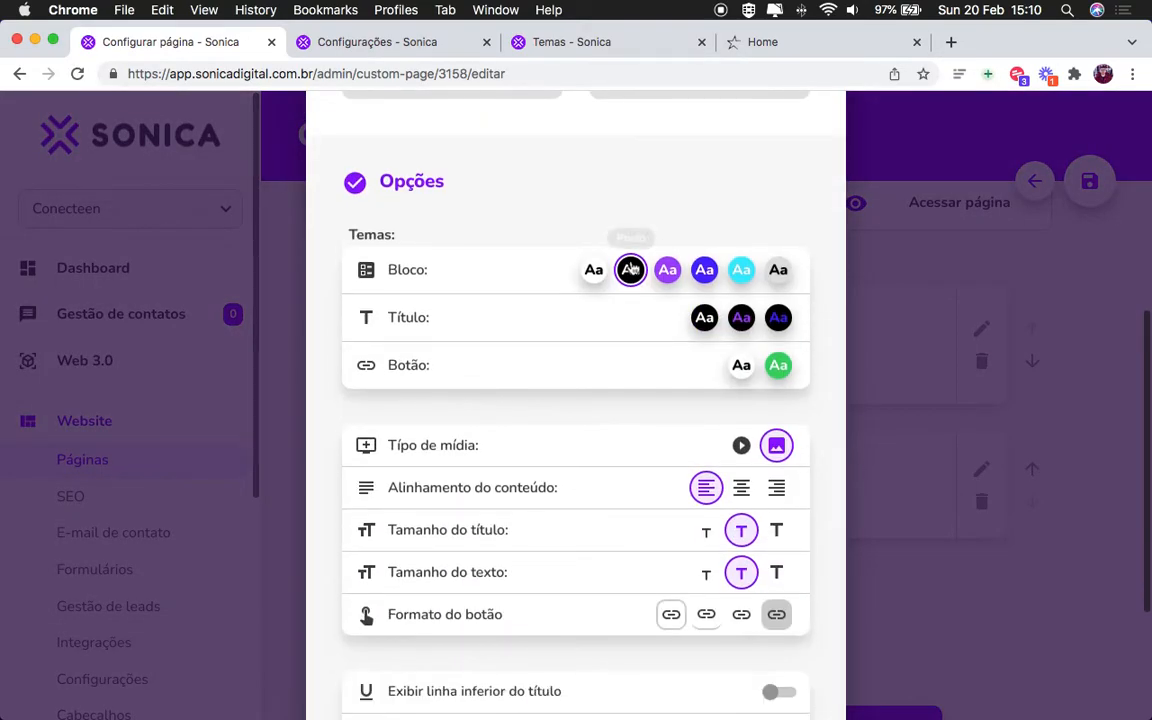
pyautogui.click(705, 272)
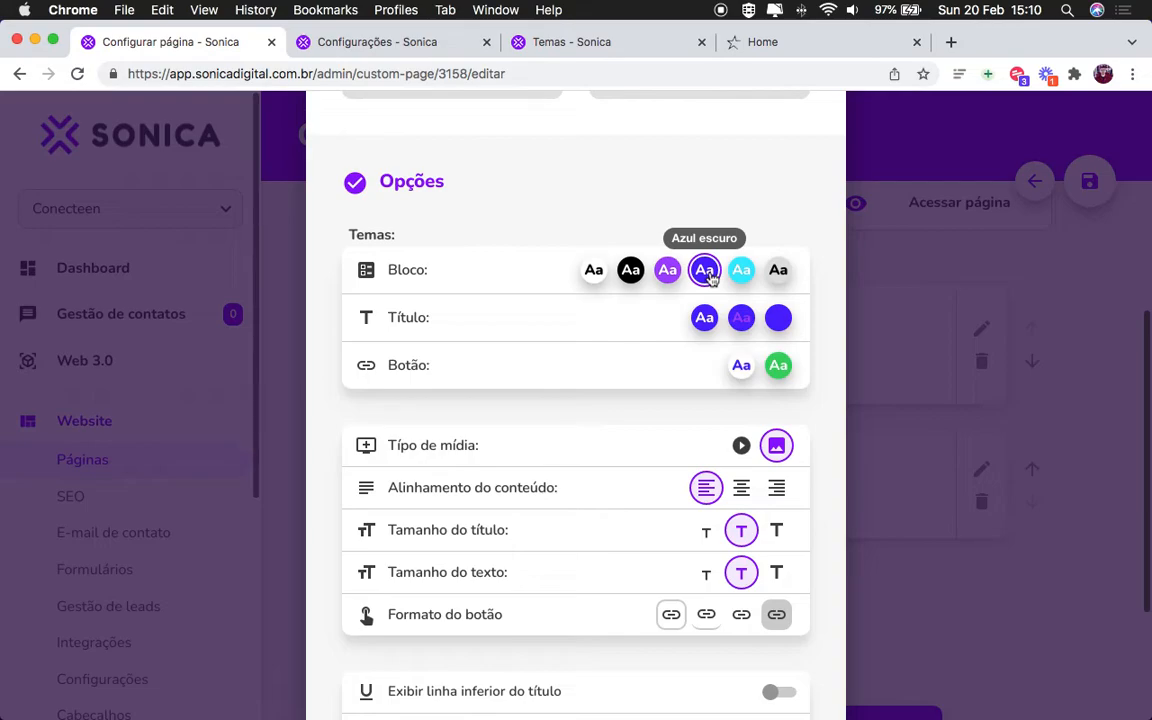
pyautogui.click(1089, 181)
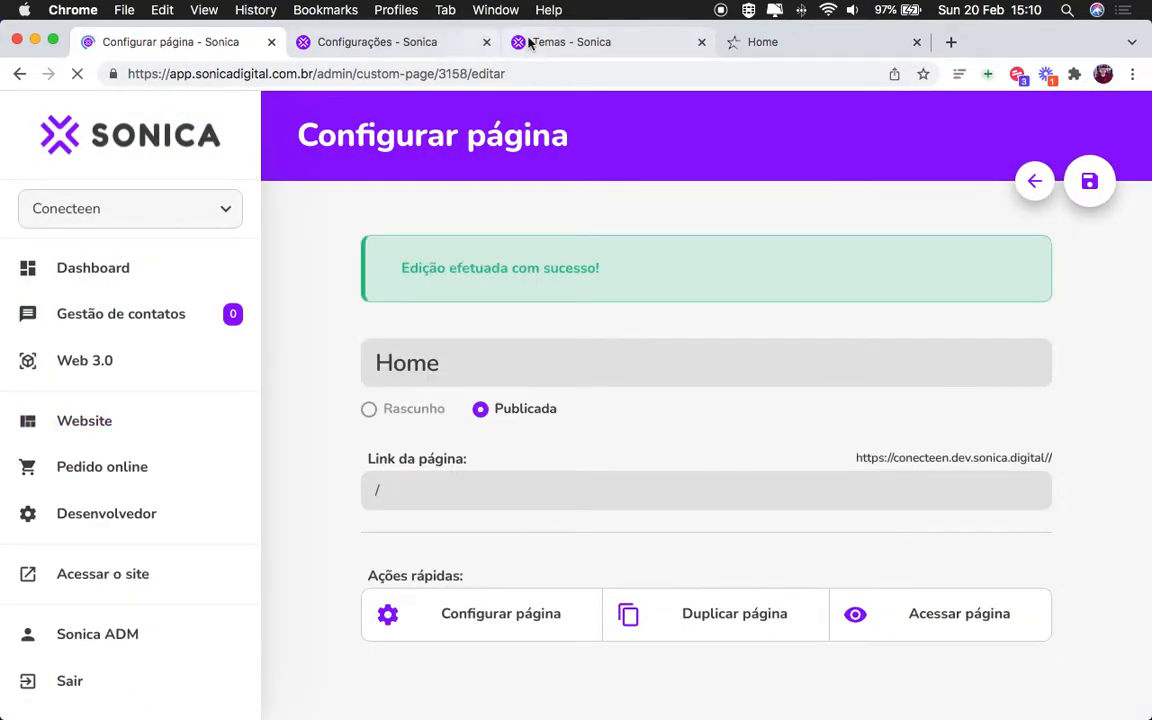
pyautogui.click(765, 45)
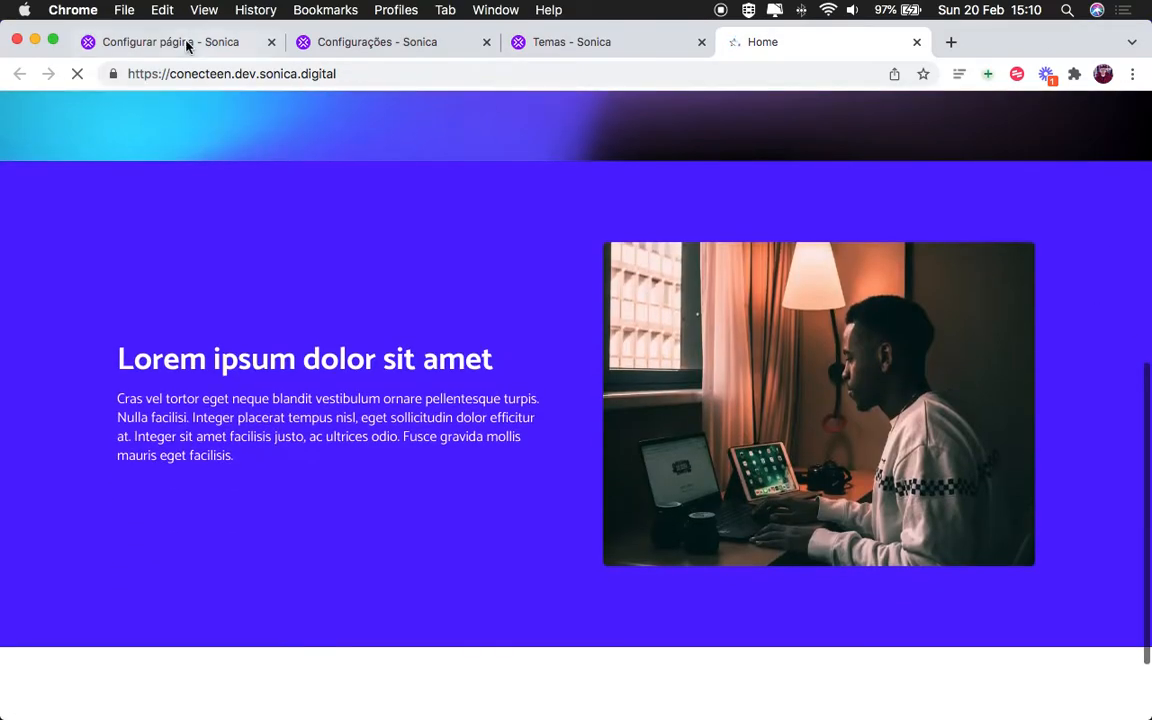
# Step: Set the c4 block's block theme to Padrão and its title theme to Azul escuro, and save the page to view it live
pyautogui.click(186, 45)
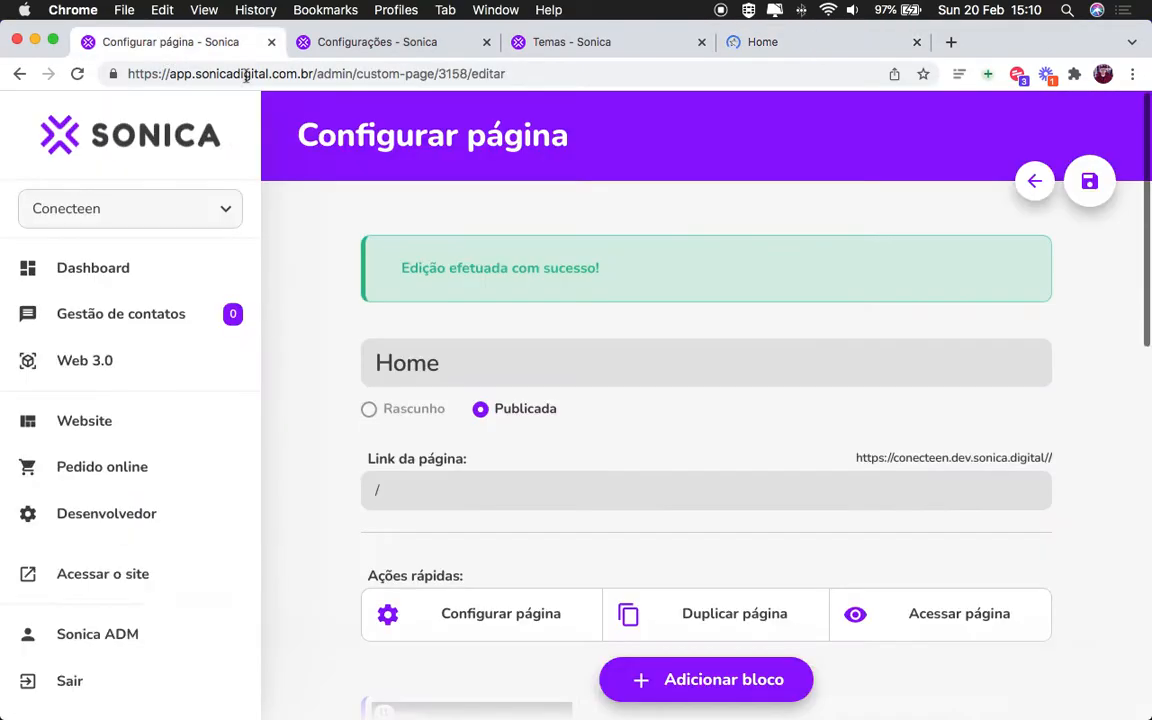
pyautogui.scroll(-5, 872, 357)
pyautogui.click(835, 462)
pyautogui.scroll(-5, 740, 489)
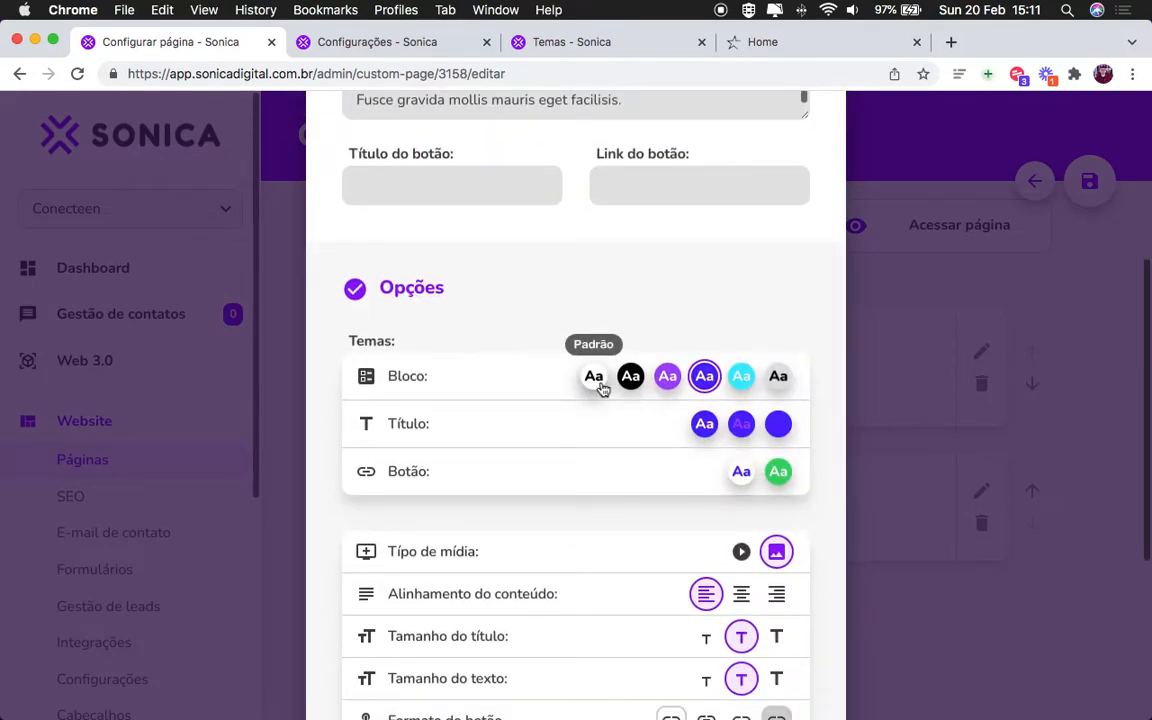
pyautogui.click(598, 385)
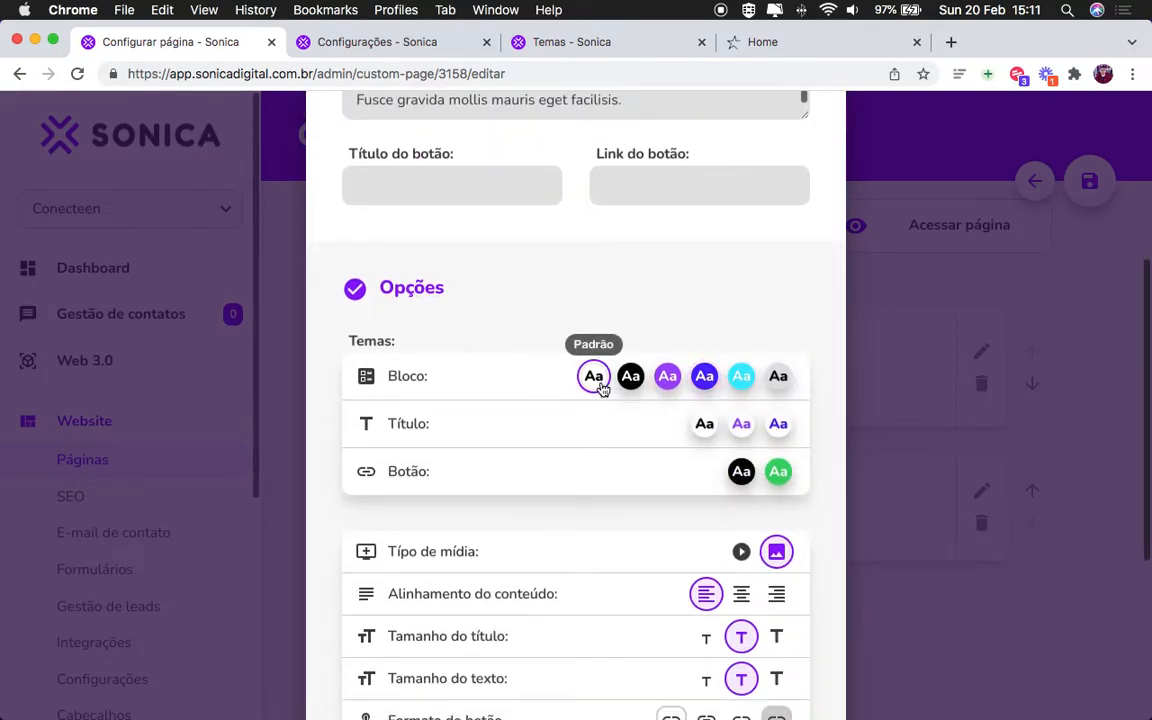
pyautogui.click(779, 425)
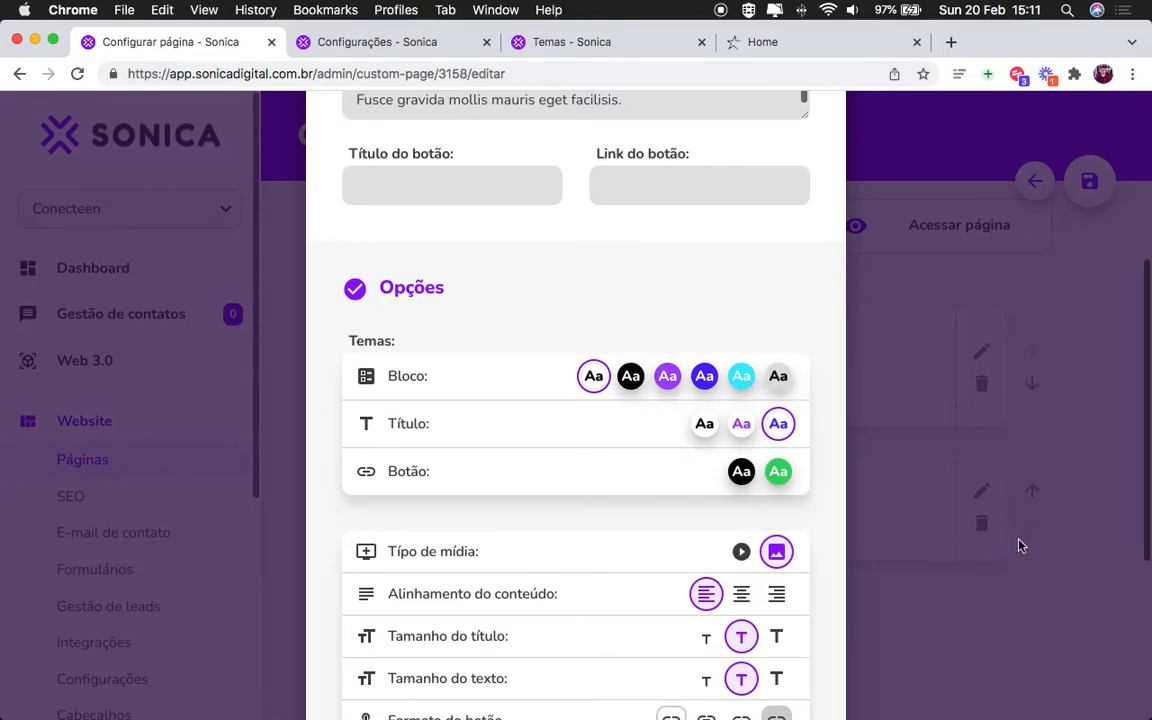
pyautogui.click(1032, 397)
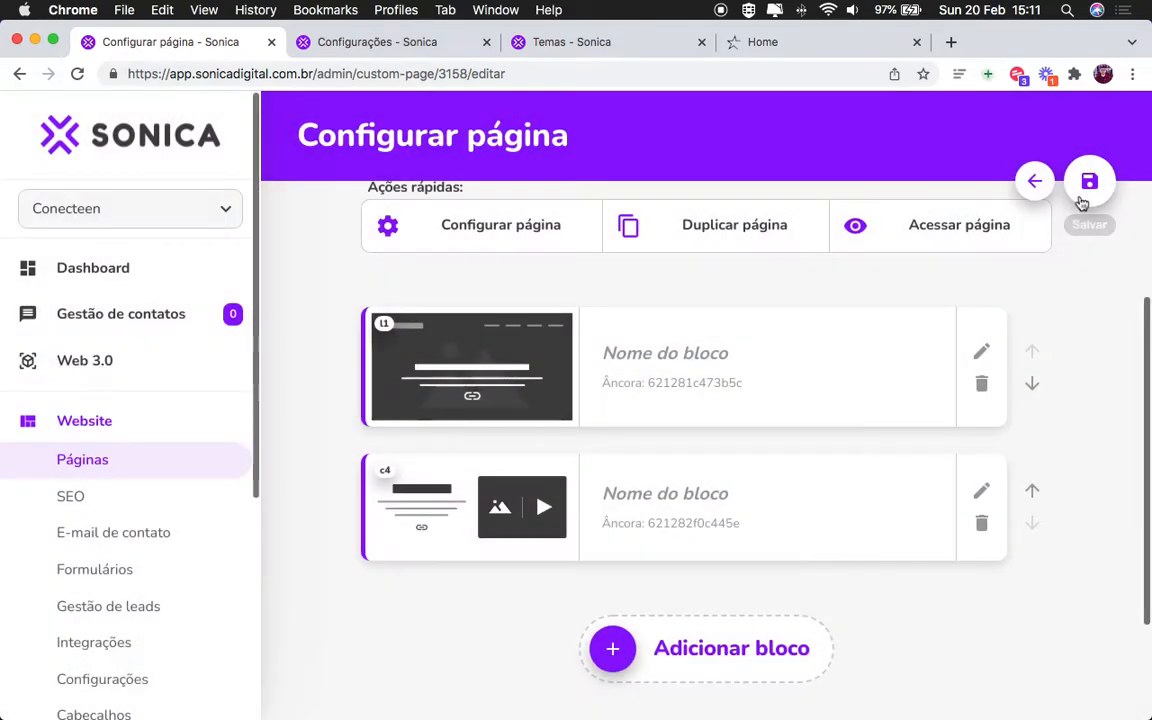
pyautogui.click(799, 42)
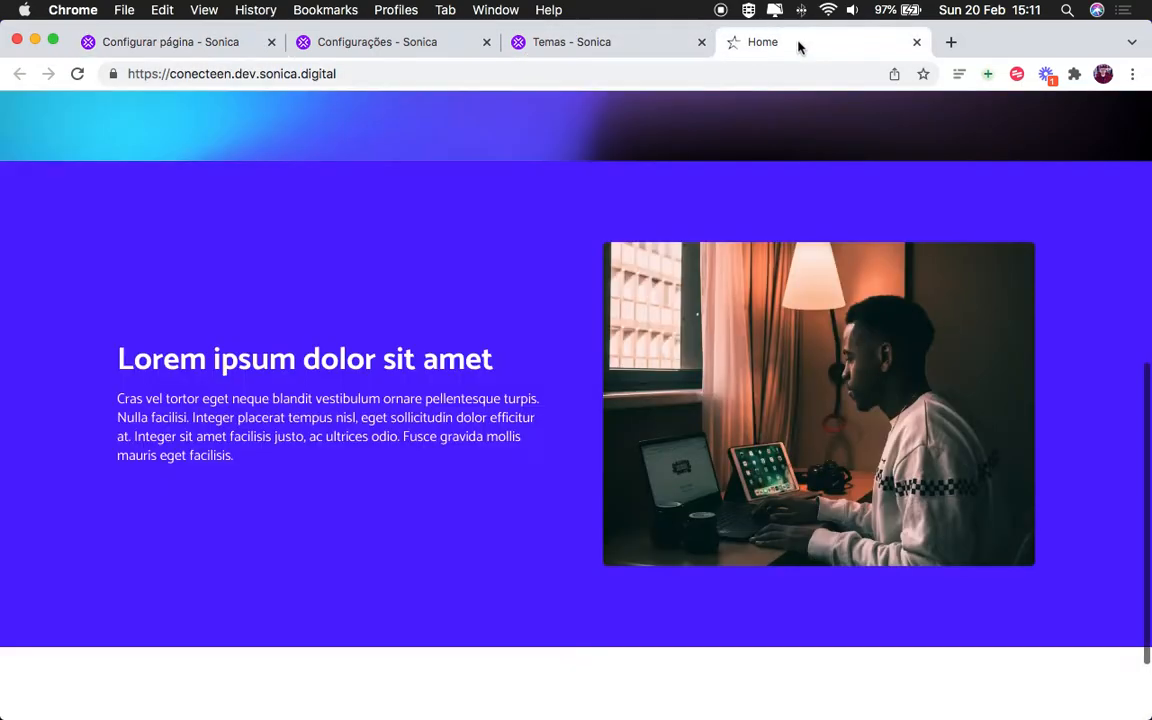
# Step: Save the Home page configuration again and reload the live site to check the c4 block's title and text colours
pyautogui.click(134, 44)
pyautogui.click(1089, 182)
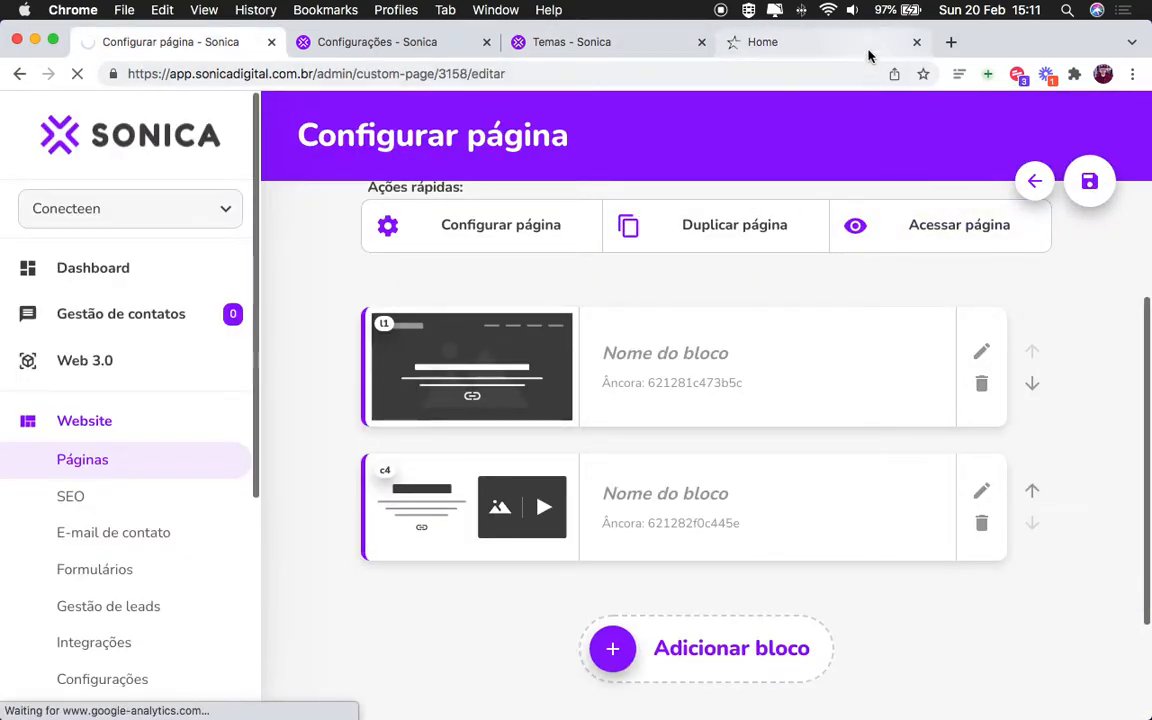
pyautogui.click(857, 50)
pyautogui.click(77, 74)
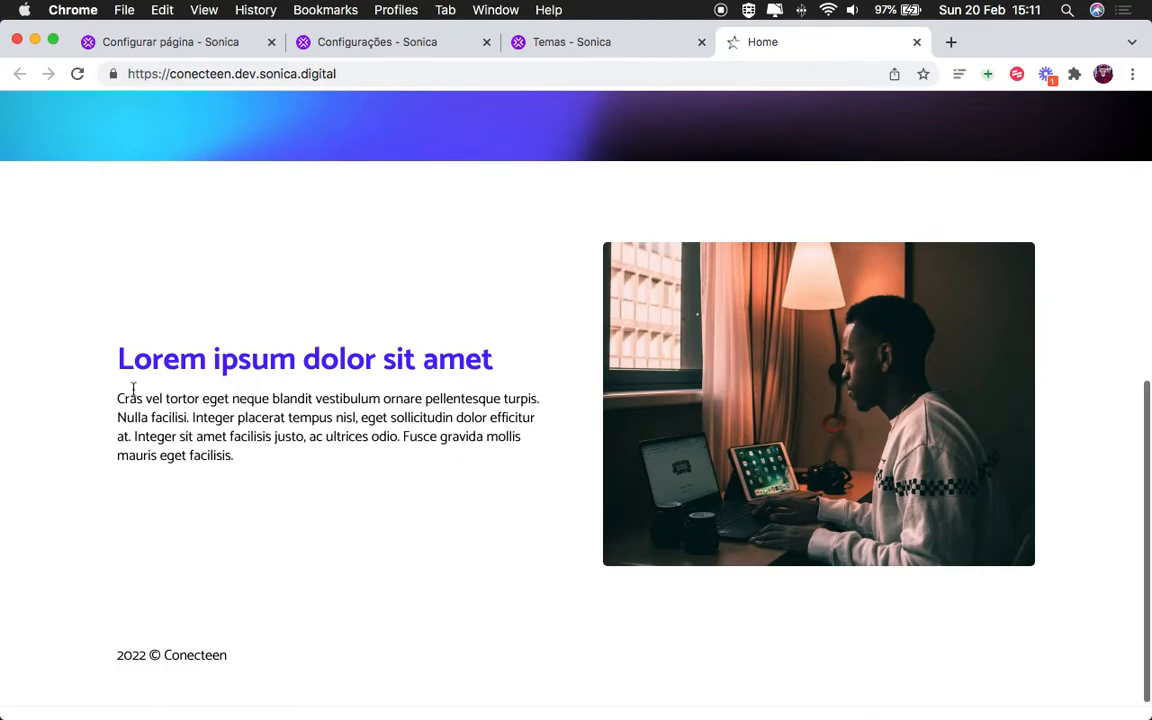
pyautogui.moveTo(117, 358); pyautogui.dragTo(242, 455)
pyautogui.click(252, 466)
# Step: Enable the line below the title (Exibir linha inferior do título) in the c4 block, save the page and view it live
pyautogui.click(170, 42)
pyautogui.scroll(-10, 1016, 532)
pyautogui.click(981, 347)
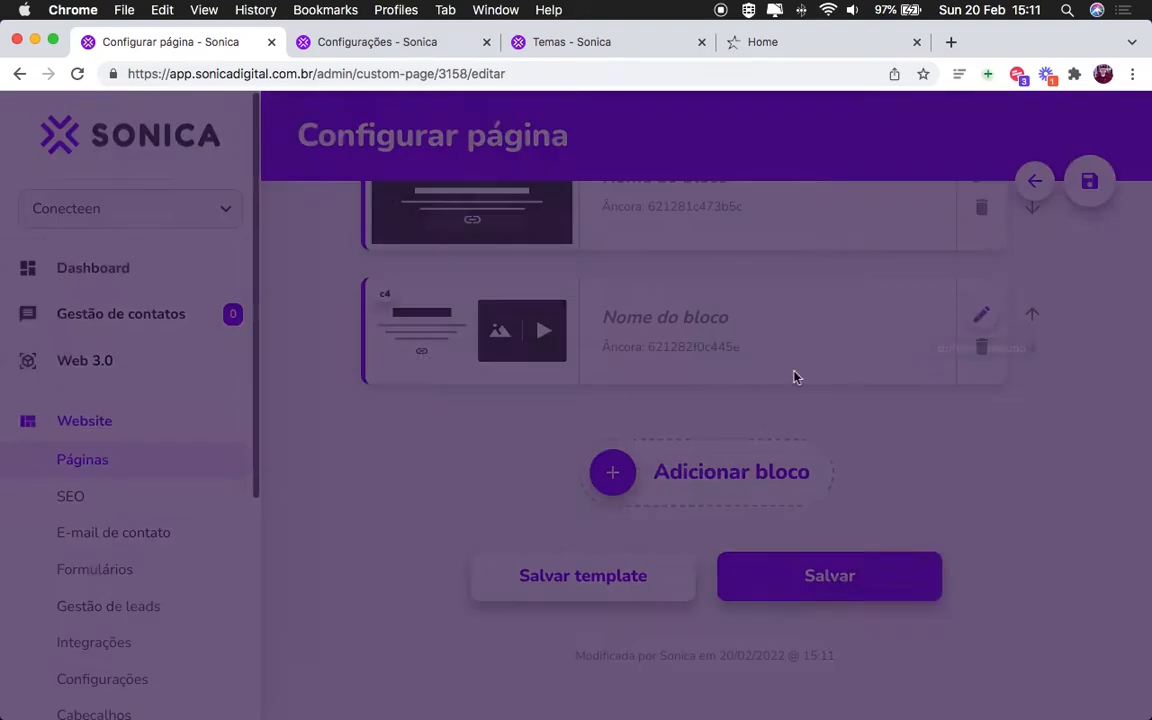
pyautogui.scroll(-10, 699, 450)
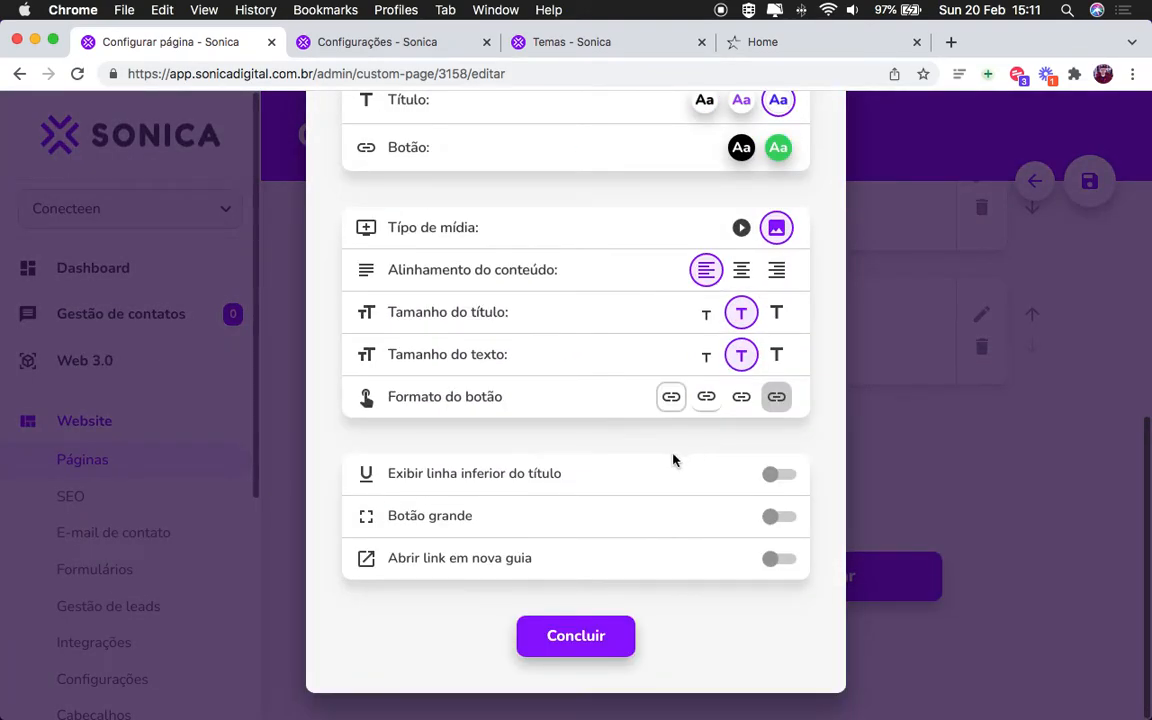
pyautogui.click(541, 483)
pyautogui.click(985, 525)
pyautogui.click(849, 589)
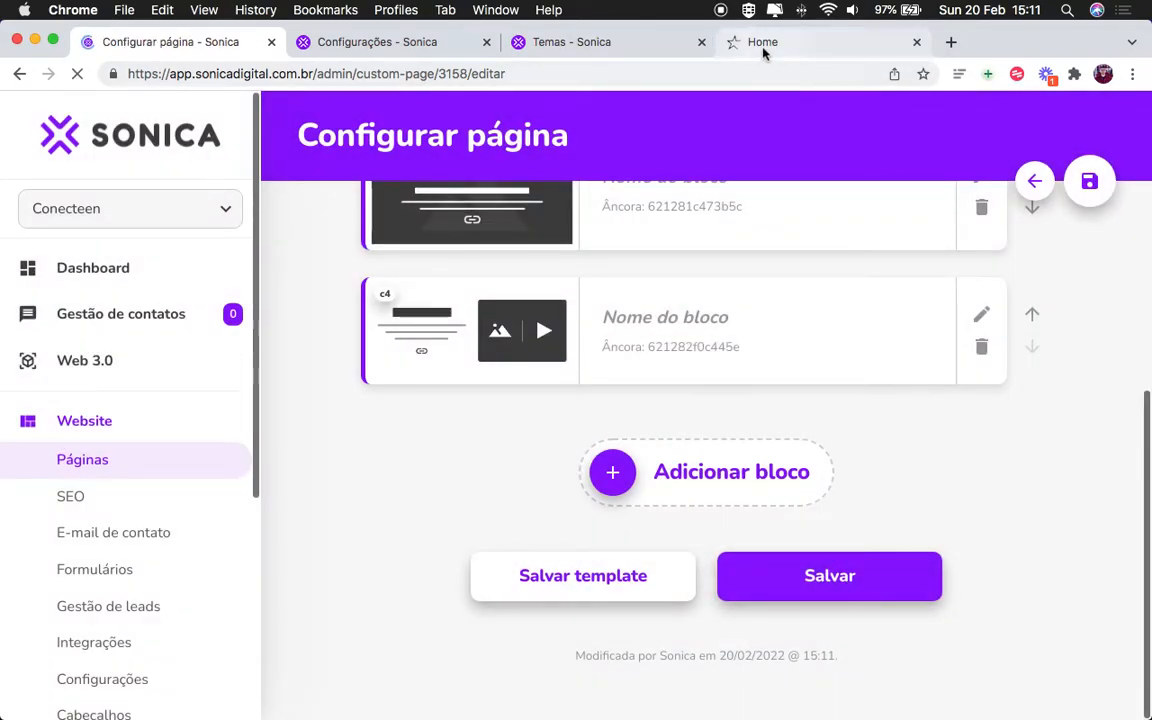
pyautogui.click(763, 50)
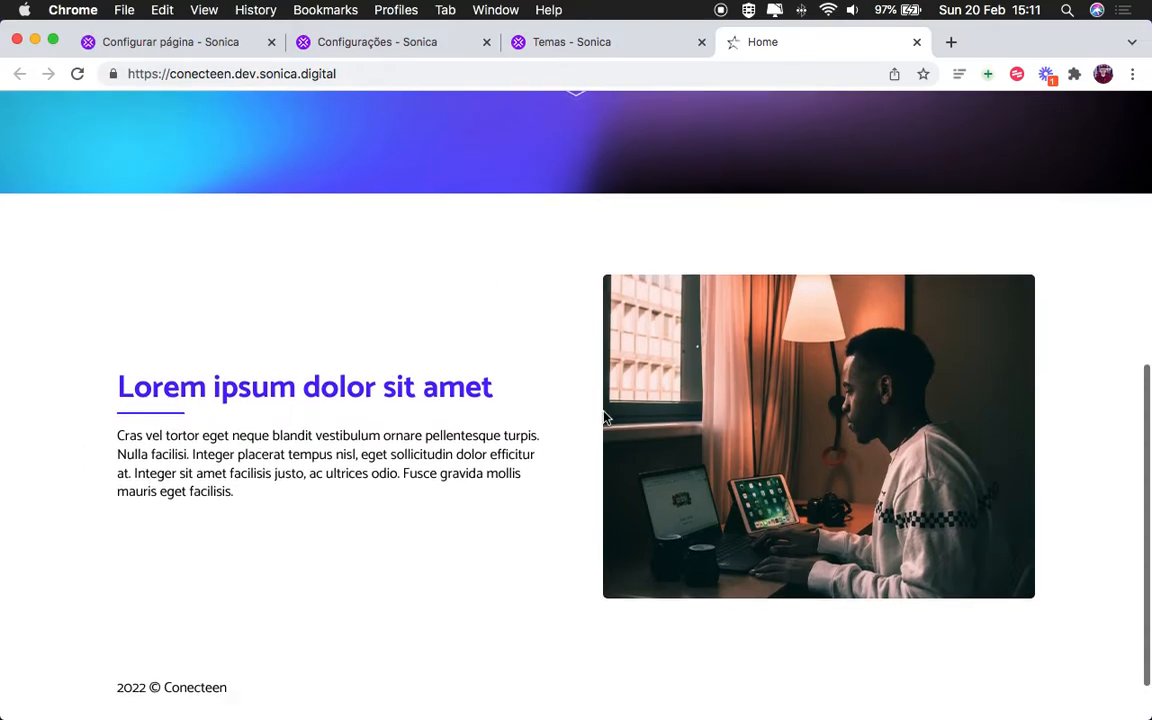
# Step: Read the three items of the Soluções section in the Sublime Text notes, and return to Chrome
pyautogui.hotkey('ctrl', 'Right')
pyautogui.scroll(-5, 577, 420)
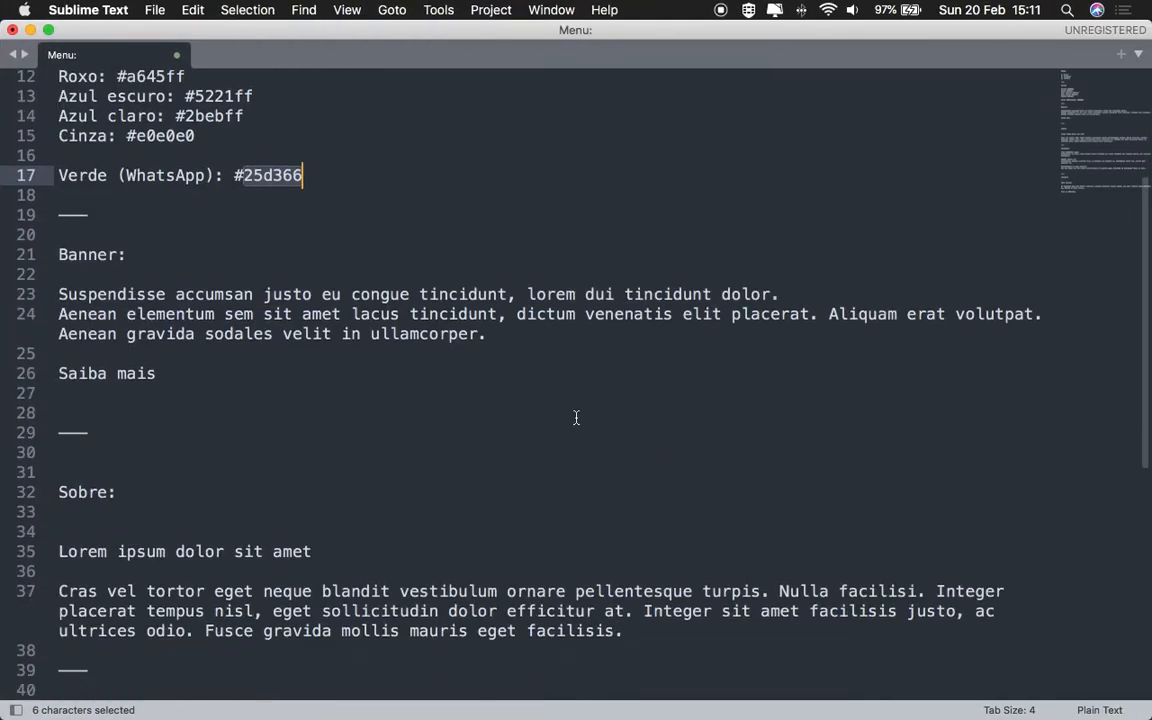
pyautogui.scroll(-8, 577, 425)
pyautogui.scroll(-1, 478, 440)
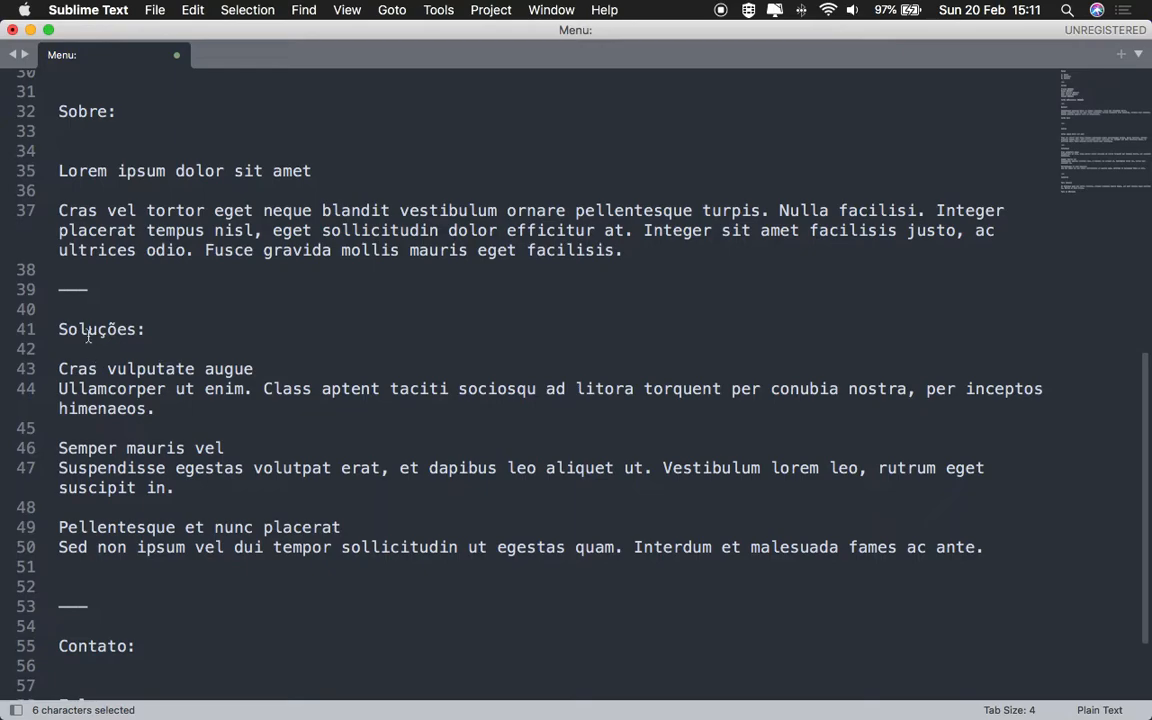
pyautogui.click(126, 369)
pyautogui.click(126, 448)
pyautogui.click(150, 507)
pyautogui.click(168, 527)
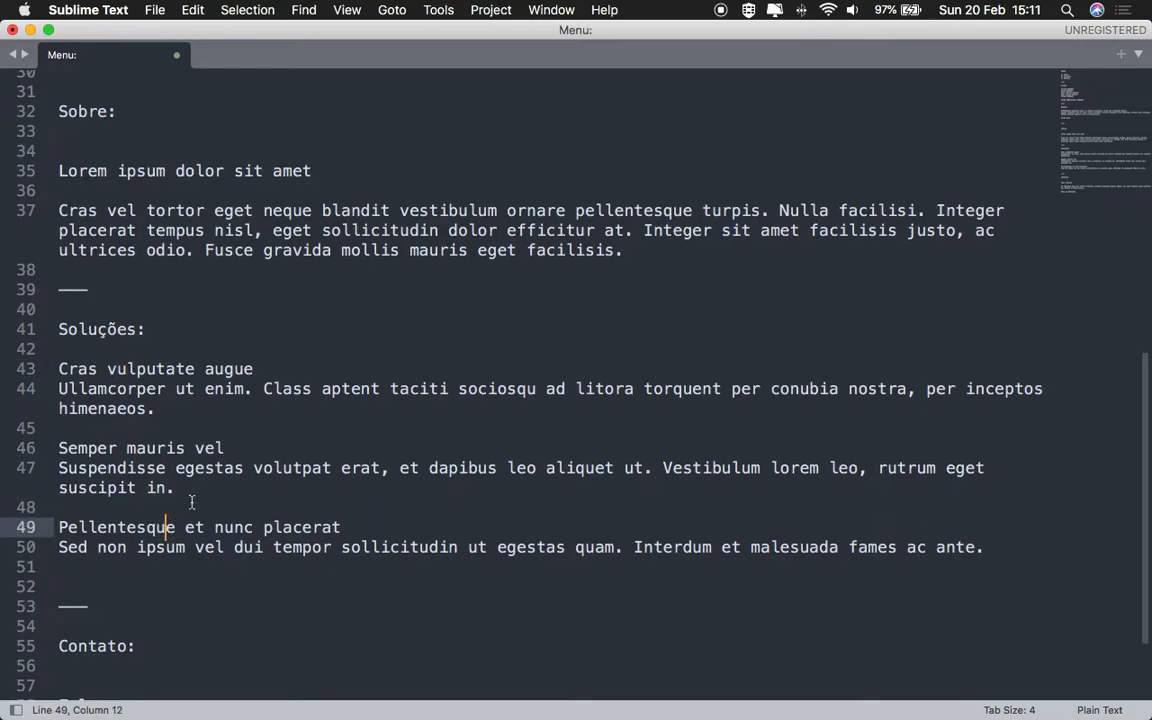
pyautogui.hotkey('ctrl', 'Left')
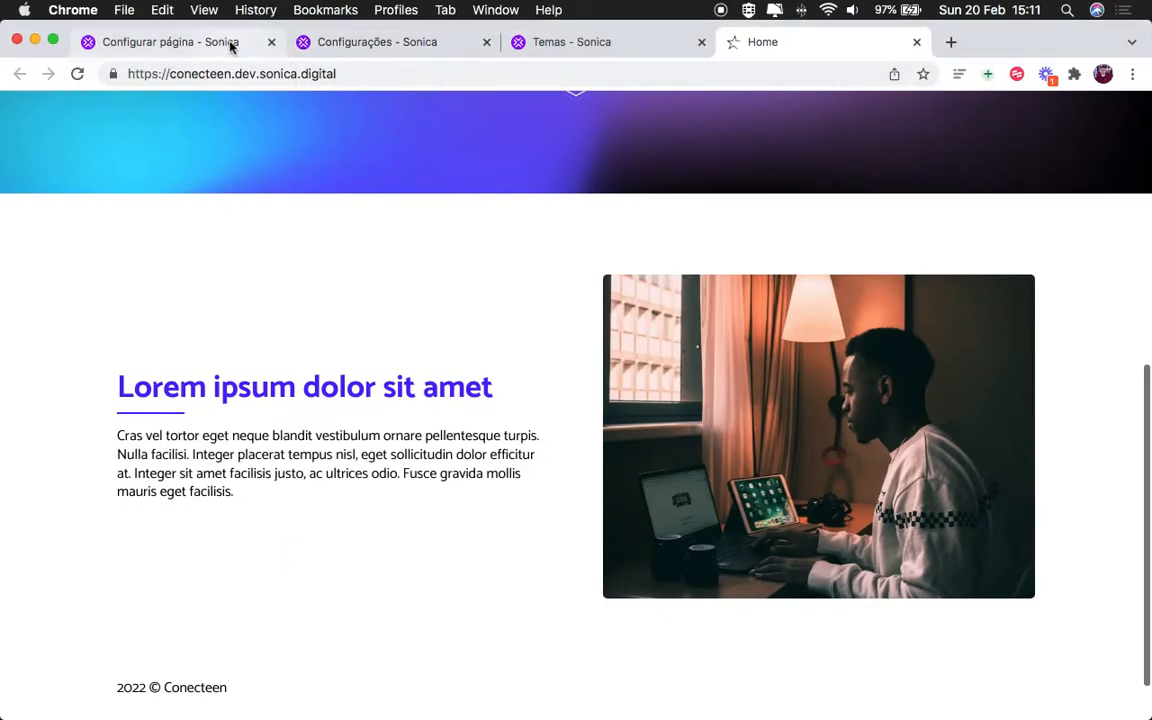
# Step: Add an i3 content block with three icon columns below the c4 block on the Home page
pyautogui.click(228, 43)
pyautogui.scroll(-10, 789, 494)
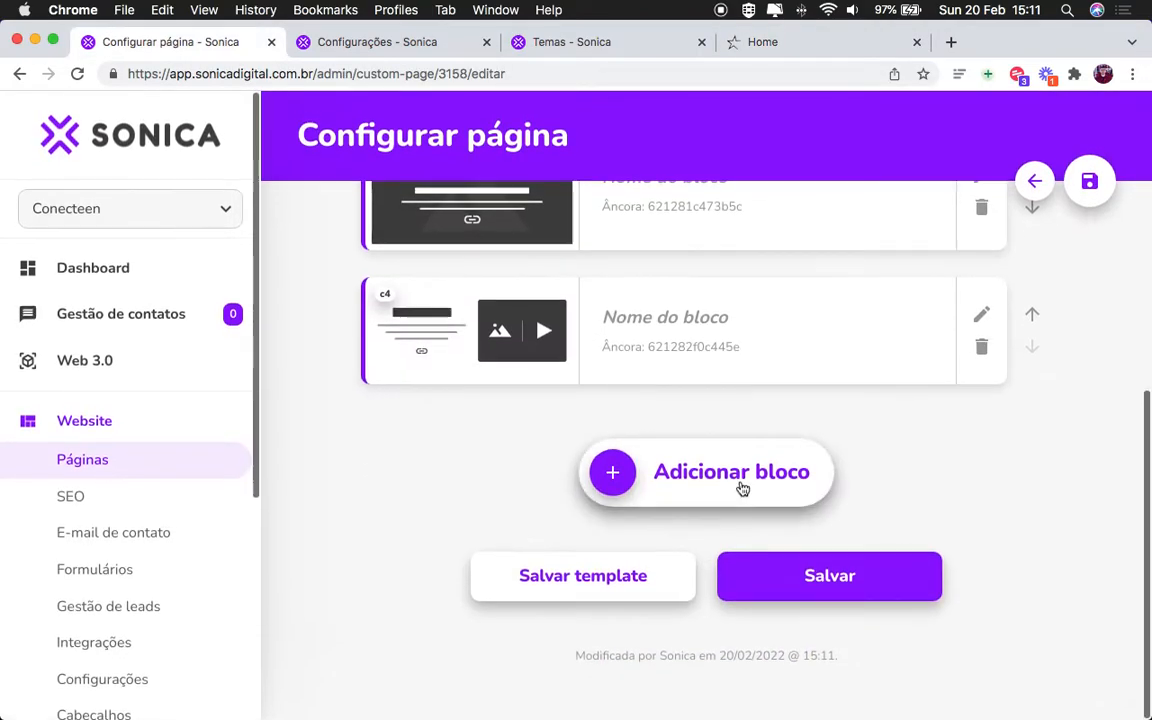
pyautogui.click(742, 488)
pyautogui.scroll(-1, 1008, 450)
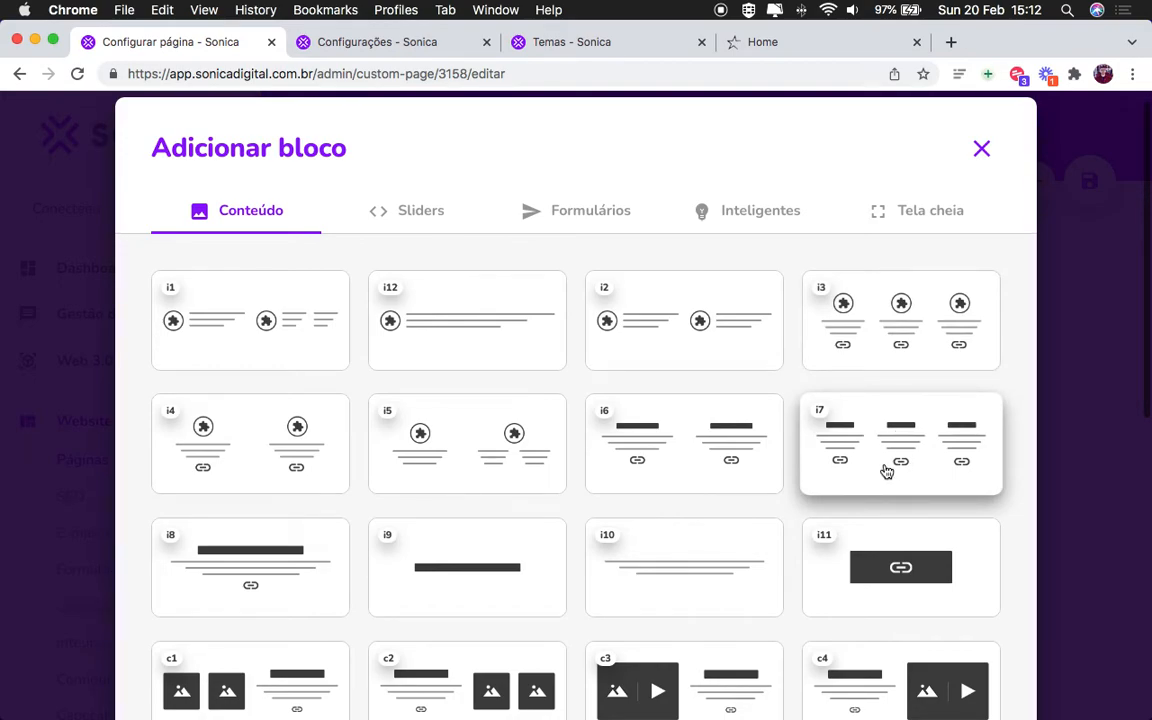
pyautogui.click(912, 321)
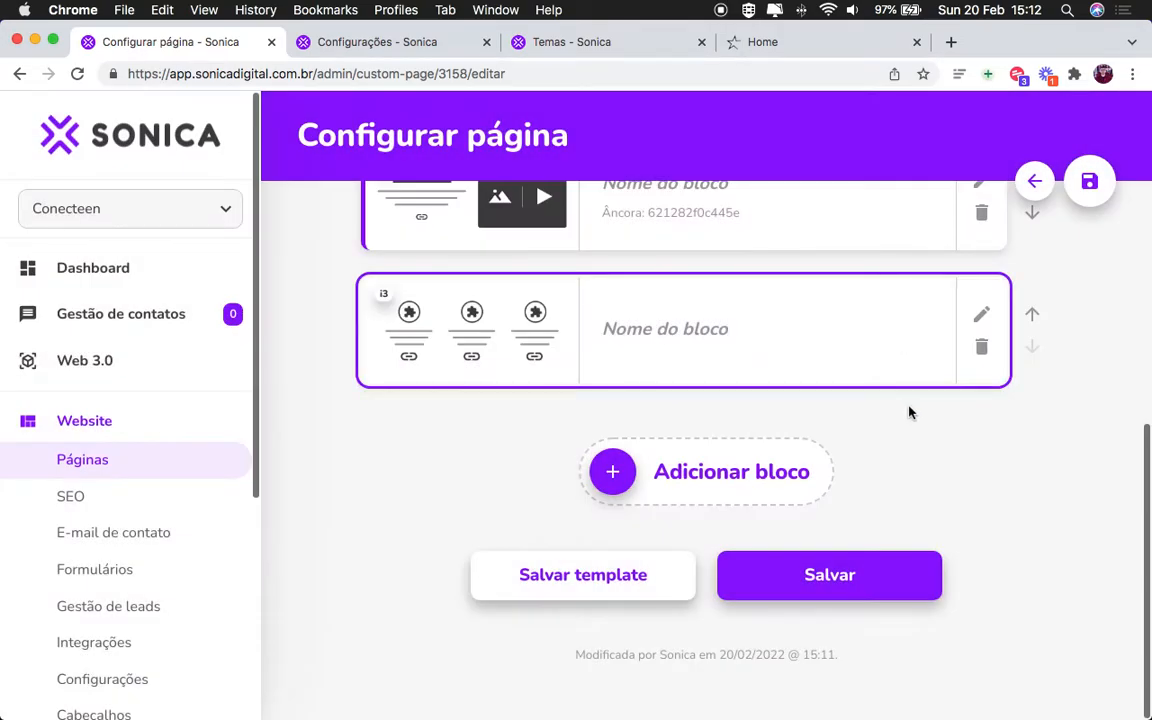
# Step: Set the i3 block's icon type to the built-in icon set and choose far fa-calendar-check as the Conteúdo #01 icon
pyautogui.click(984, 317)
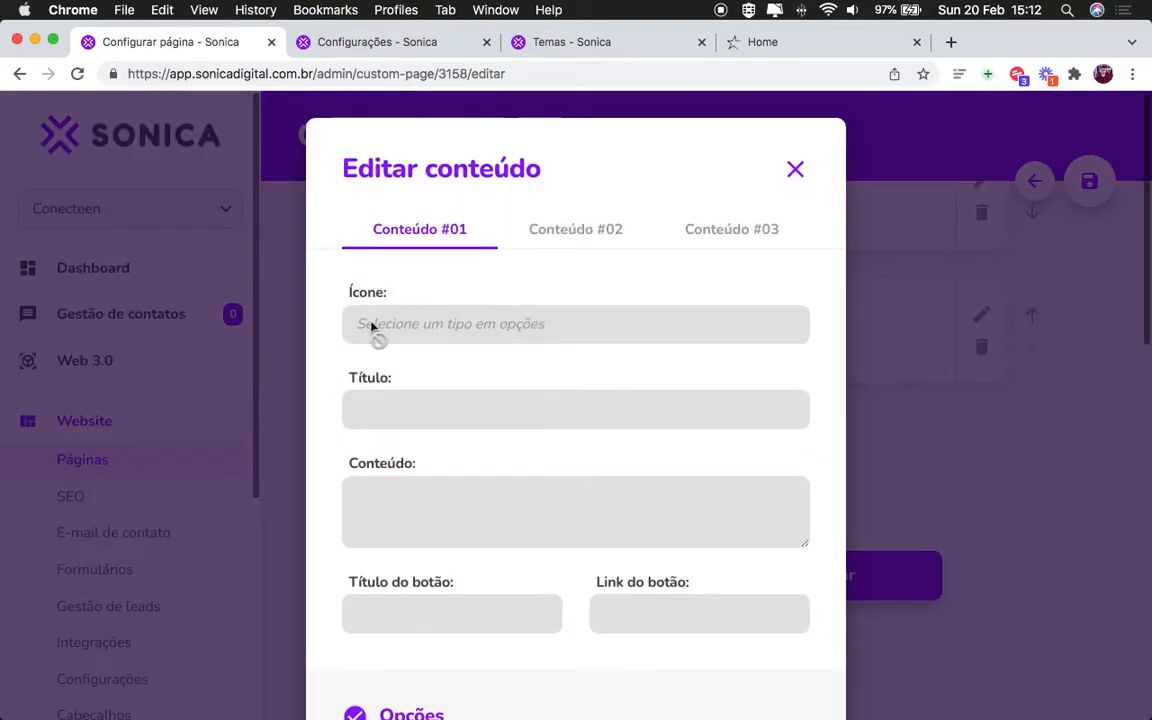
pyautogui.scroll(-8, 510, 360)
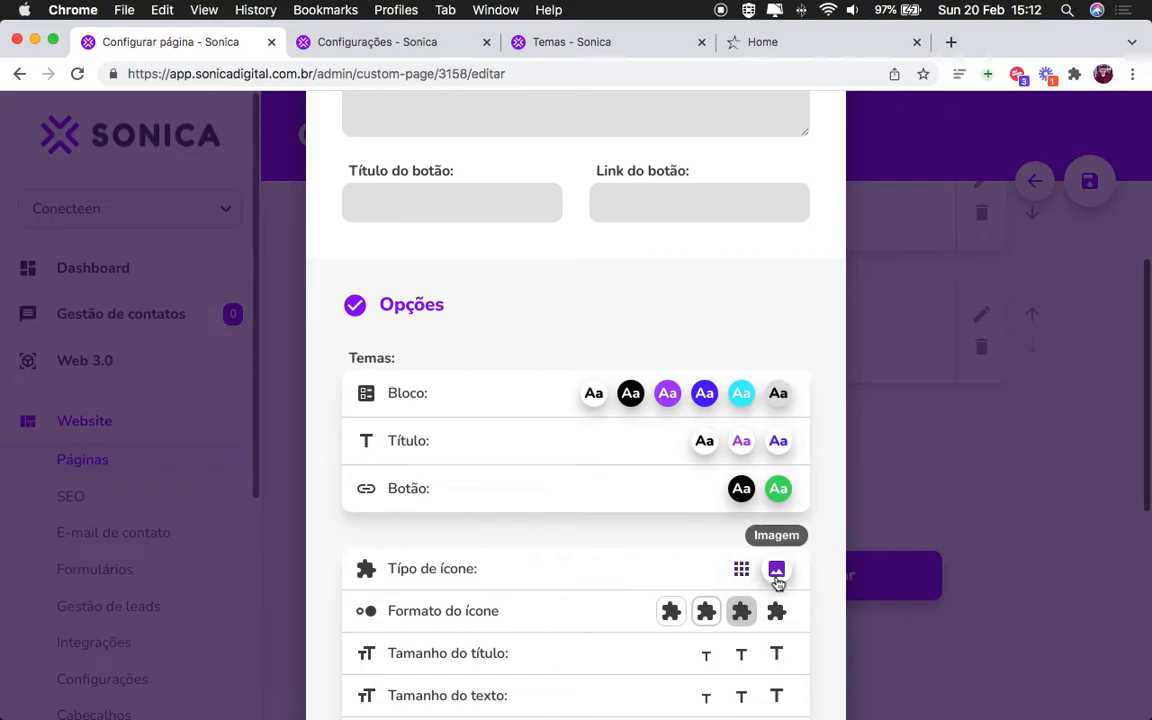
pyautogui.click(742, 570)
pyautogui.scroll(5, 519, 478)
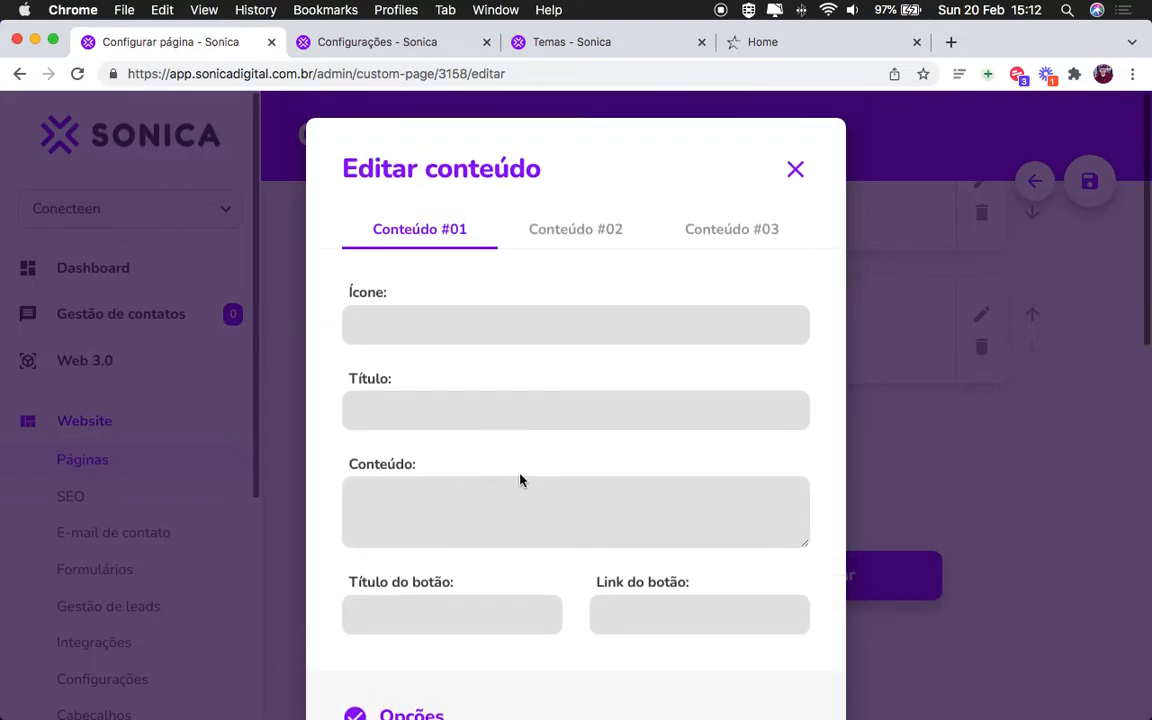
pyautogui.click(480, 306)
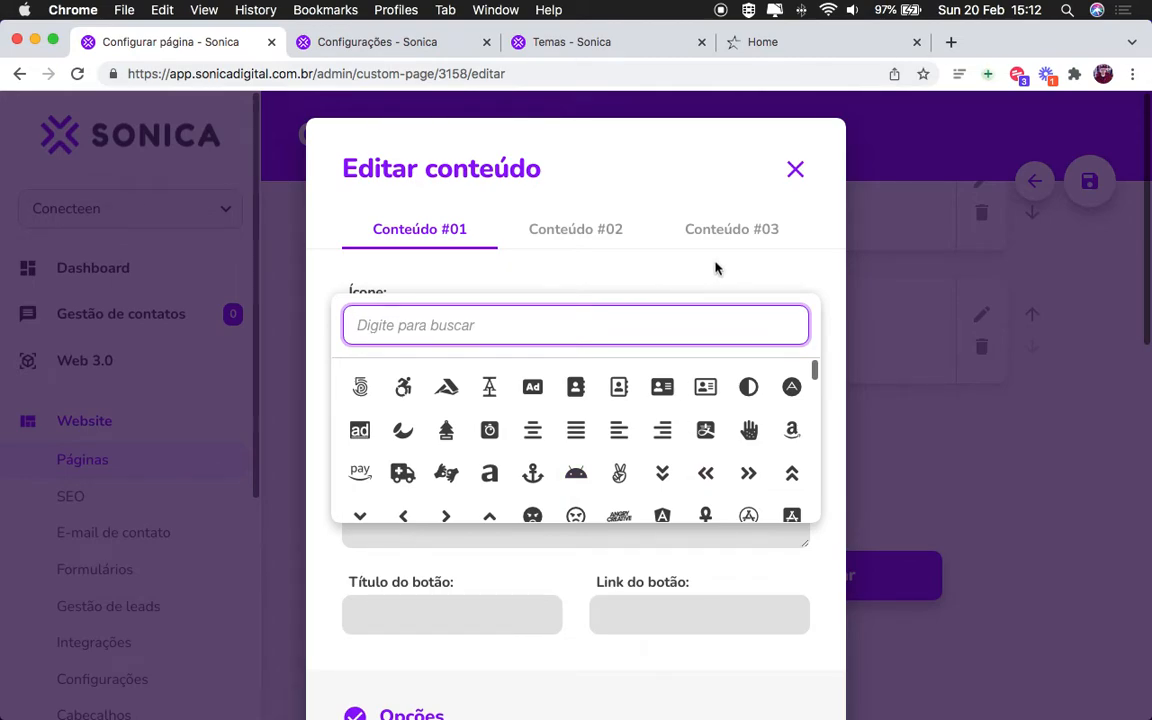
pyautogui.scroll(-10, 705, 450)
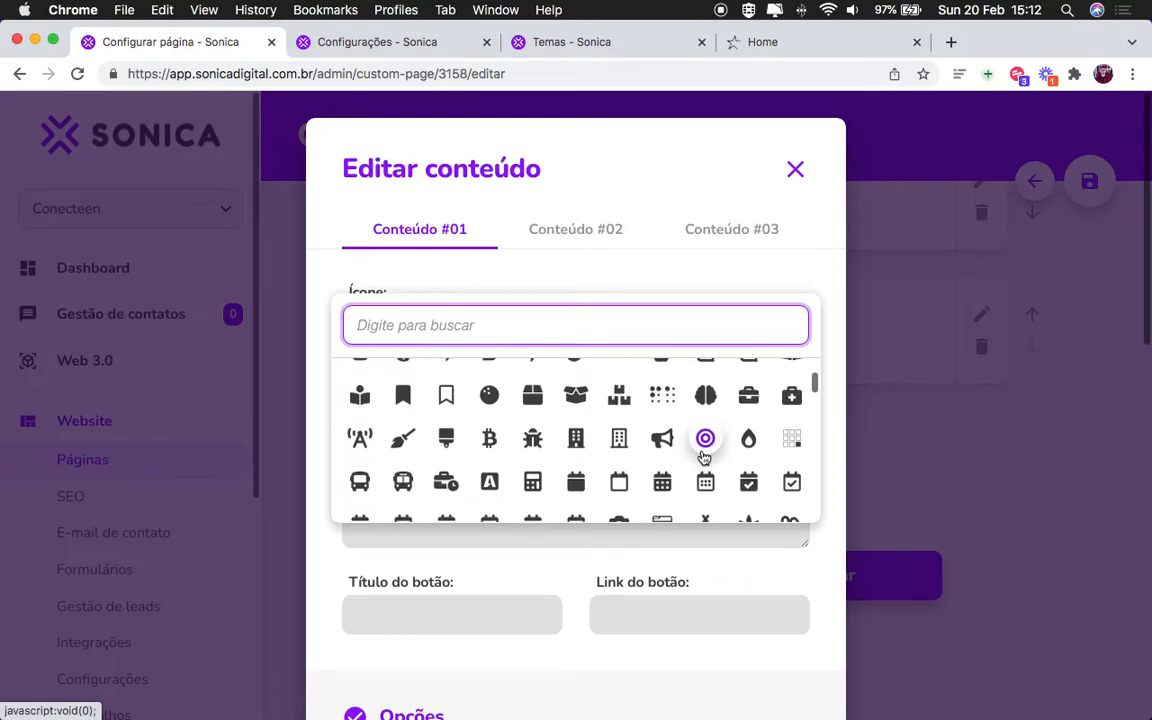
pyautogui.scroll(-4, 715, 445)
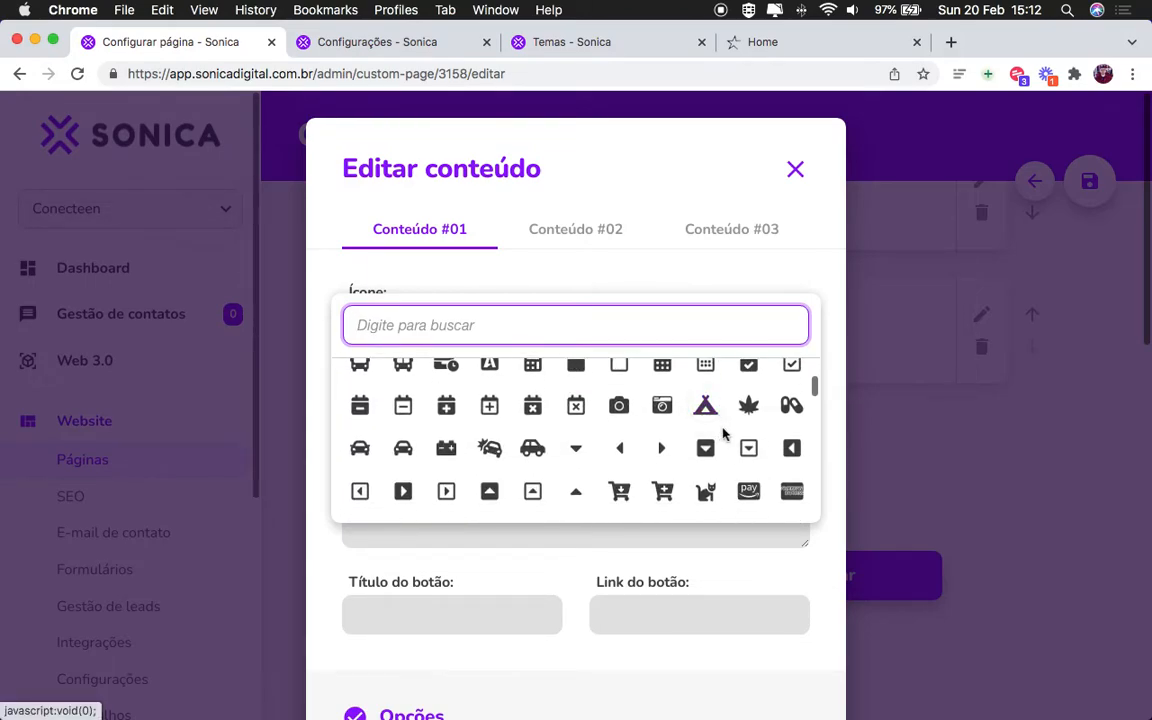
pyautogui.scroll(1, 730, 445)
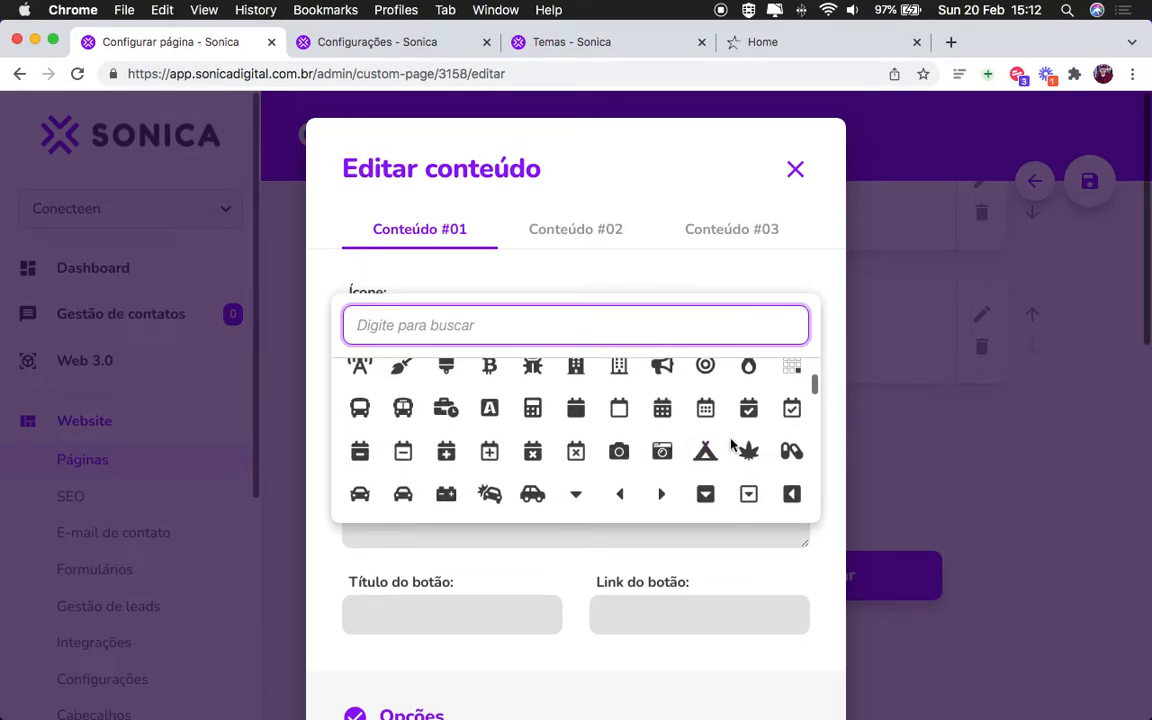
pyautogui.click(791, 408)
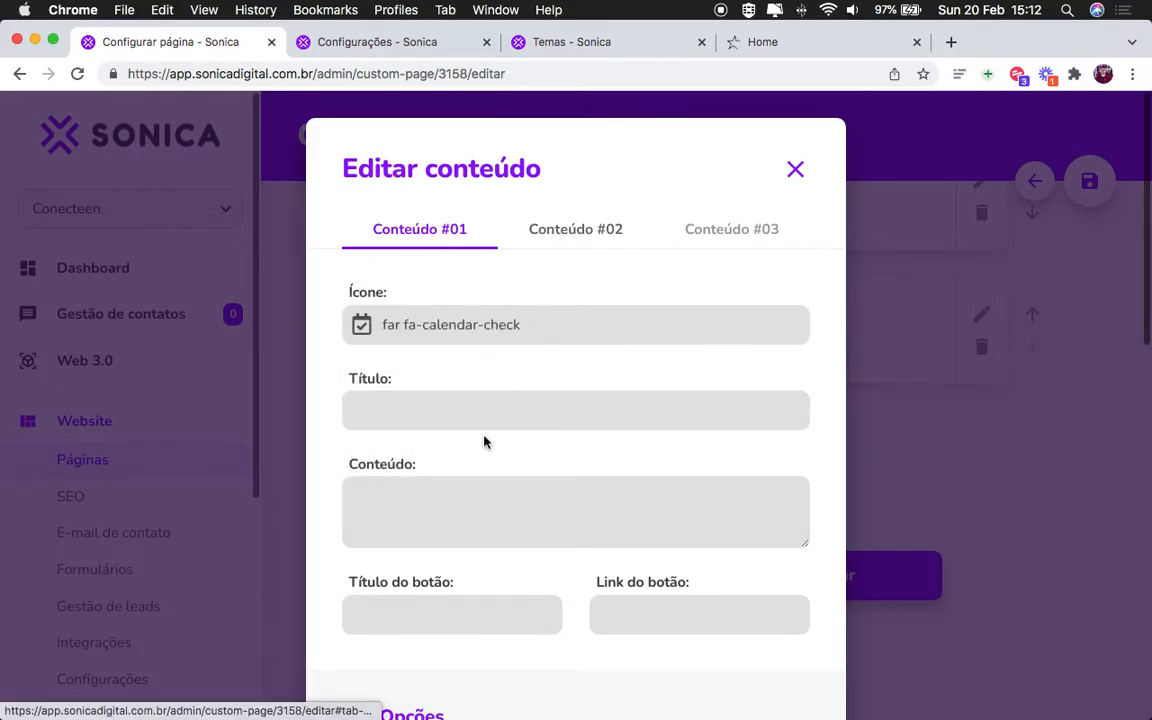
# Step: Copy the "Cras vulputate augue" item with its description from the Sublime Text notes into the content of Conteúdo #01
pyautogui.hotkey('ctrl', 'Right')
pyautogui.moveTo(58, 369); pyautogui.dragTo(160, 408)
pyautogui.press('super+c')
pyautogui.hotkey('ctrl', 'Left')
pyautogui.click(517, 510)
pyautogui.press('super+v')
# Step: Move the line "Cras vulputate augue" from the content of Conteúdo #01 to its title, leaving no blank line behind
pyautogui.press('super+Up')
pyautogui.press('super+shift+Right')
pyautogui.press('Delete')
pyautogui.press('Delete')
pyautogui.hotkey('shift', 'Tab')
pyautogui.press('super+v')
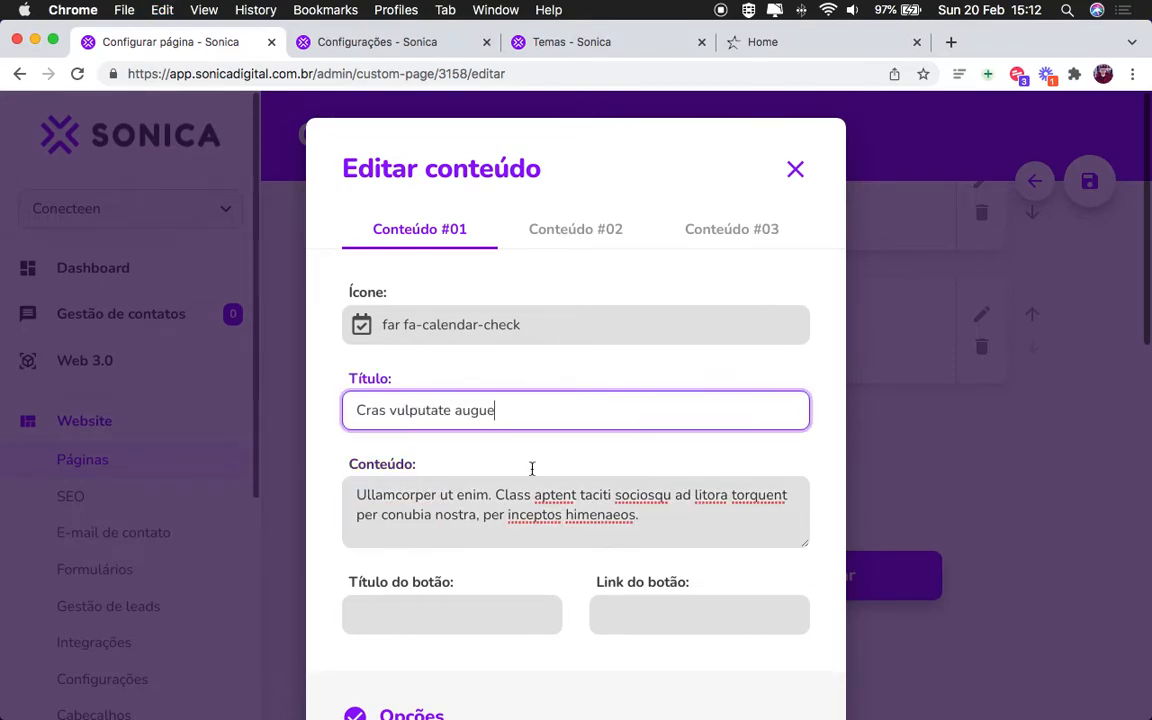
# Step: Copy the "Semper mauris vel" item with its description from the Sublime Text notes into the content of Conteúdo #02
pyautogui.hotkey('ctrl', 'Right')
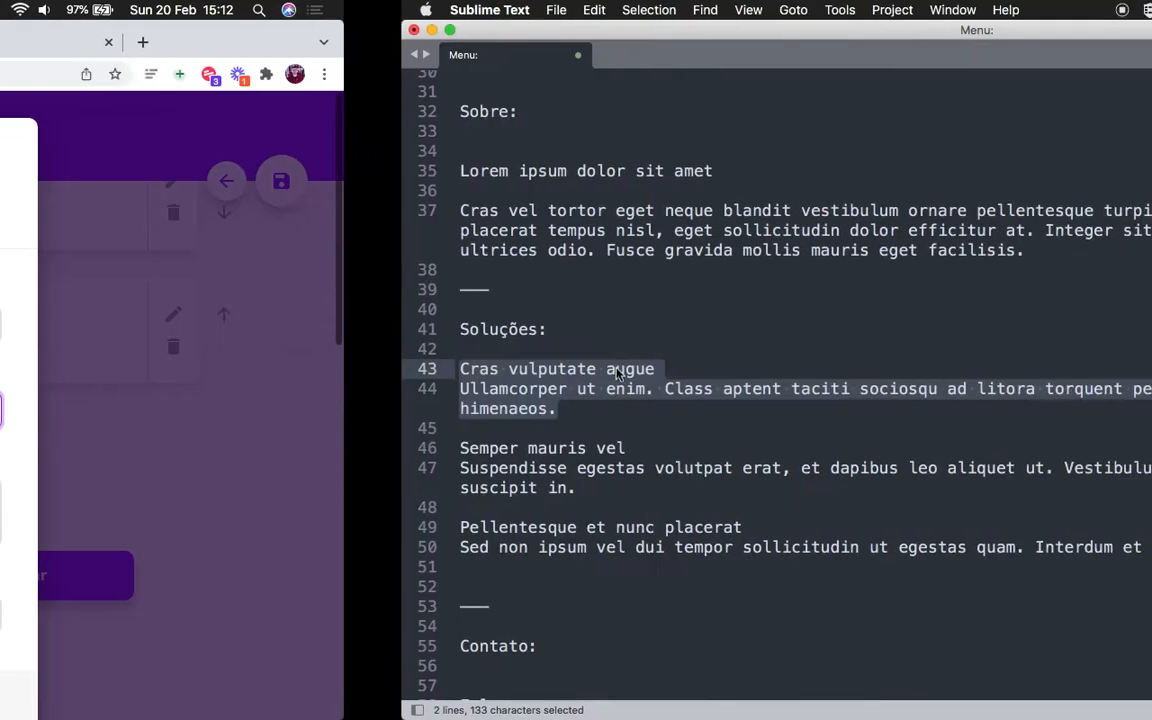
pyautogui.moveTo(176, 487); pyautogui.dragTo(21, 441)
pyautogui.press('super+c')
pyautogui.hotkey('ctrl', 'Left')
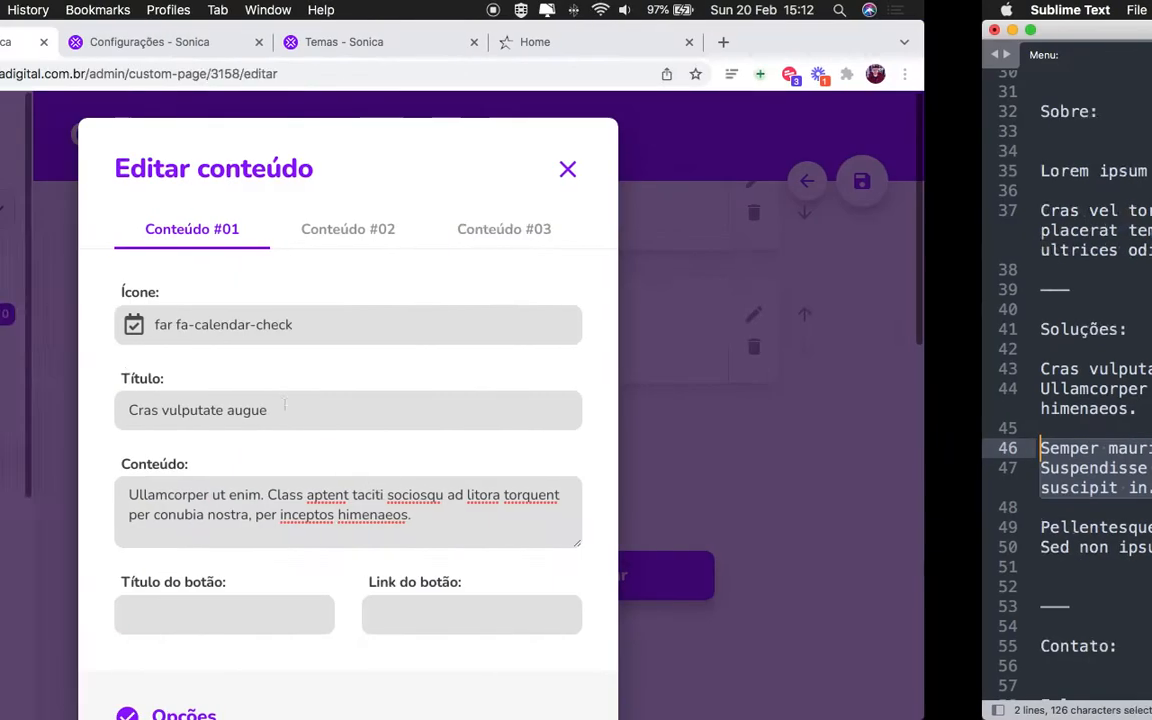
pyautogui.click(575, 231)
pyautogui.click(517, 496)
pyautogui.press('super+v')
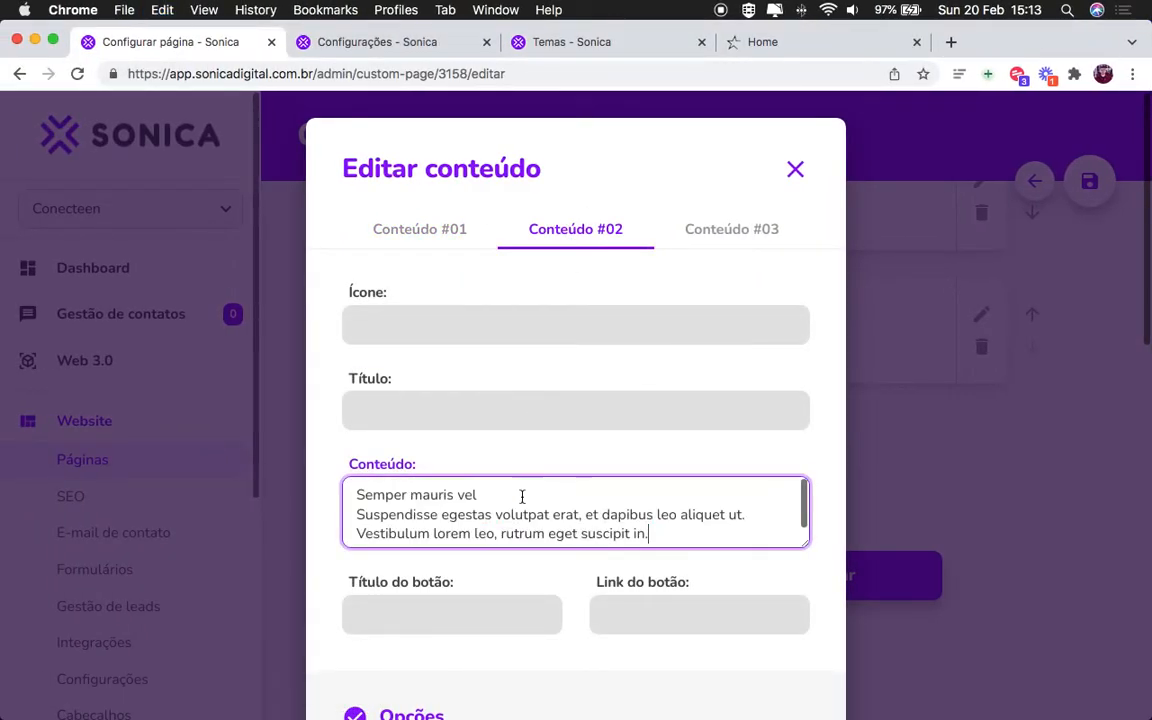
# Step: Move the line "Semper mauris vel" from the content of Conteúdo #02 to its title
pyautogui.tripleClick(522, 497)
pyautogui.click(522, 497)
pyautogui.press('Delete')
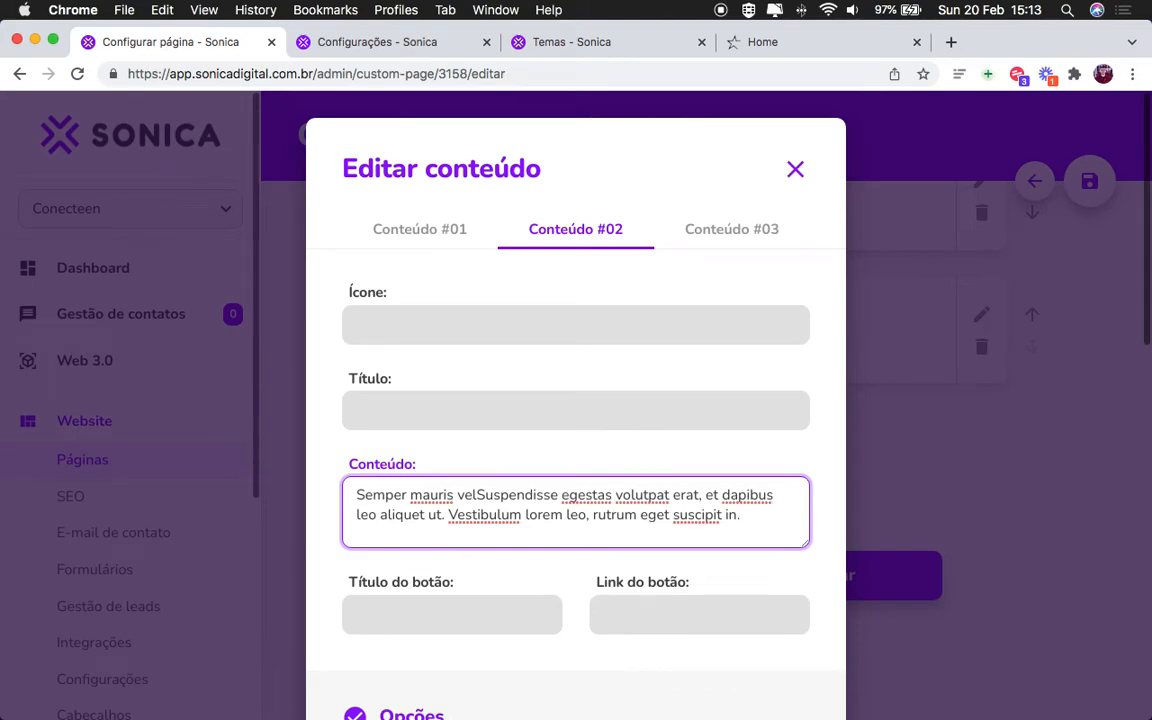
pyautogui.press('super+z')
pyautogui.hotkey('shift', 'Down')
pyautogui.press('super+x')
pyautogui.hotkey('shift', 'Tab')
pyautogui.press('super+v')
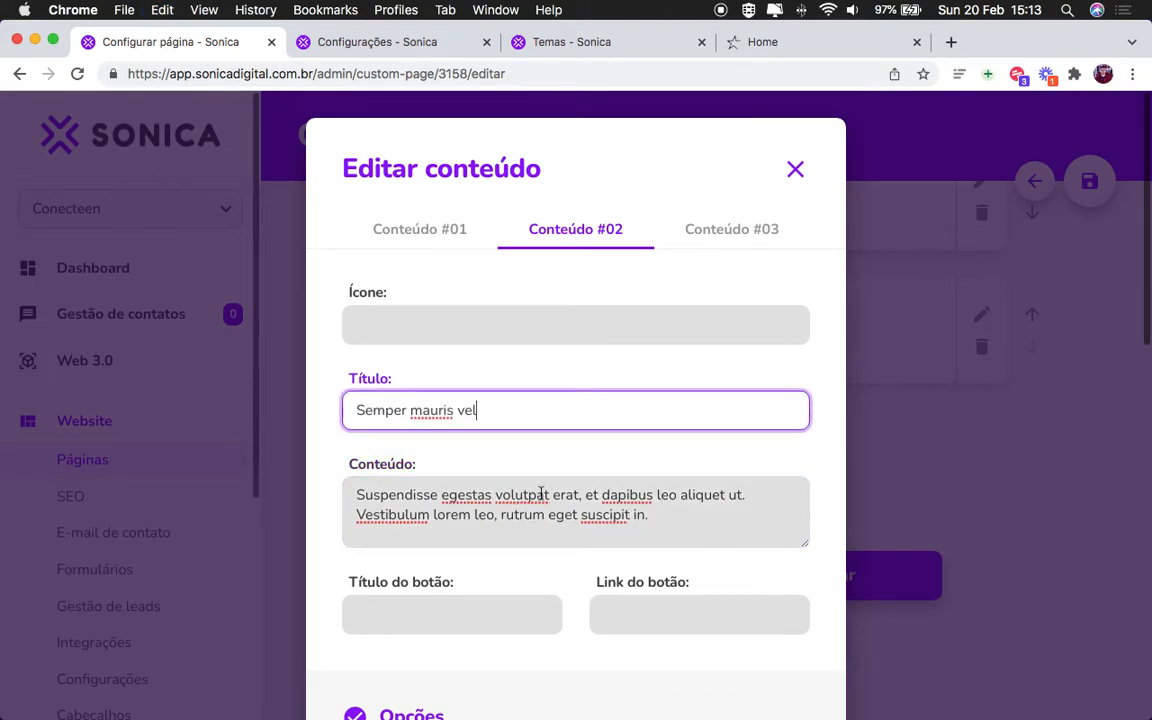
# Step: Choose the solid bar chart icon for Conteúdo #02 of the i3 block
pyautogui.click(579, 330)
pyautogui.scroll(-2, 760, 476)
pyautogui.scroll(2, 756, 476)
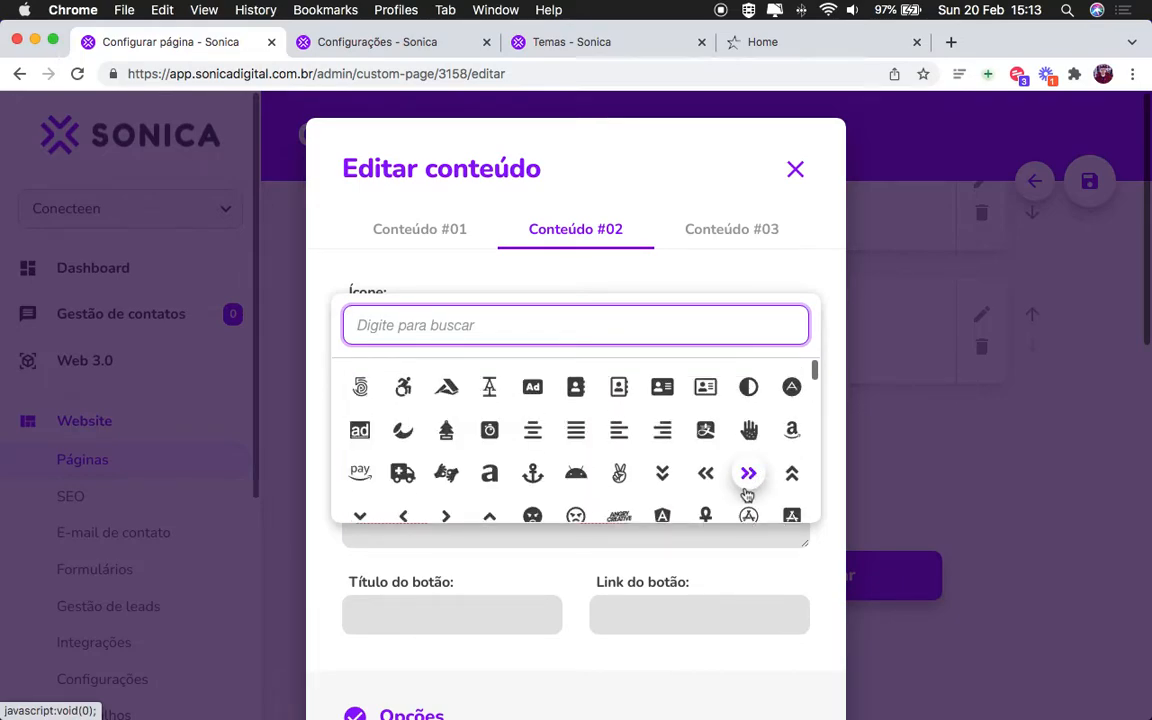
pyautogui.scroll(-1, 712, 481)
pyautogui.scroll(-6, 714, 483)
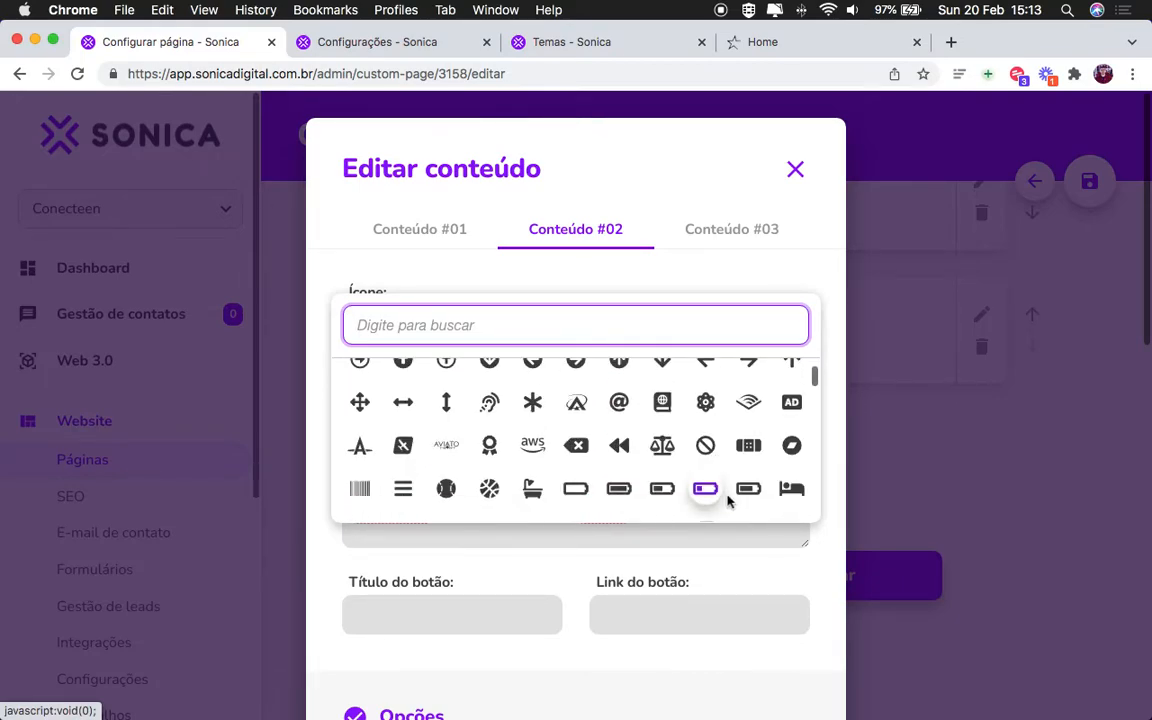
pyautogui.scroll(-2, 727, 500)
pyautogui.scroll(-3, 700, 450)
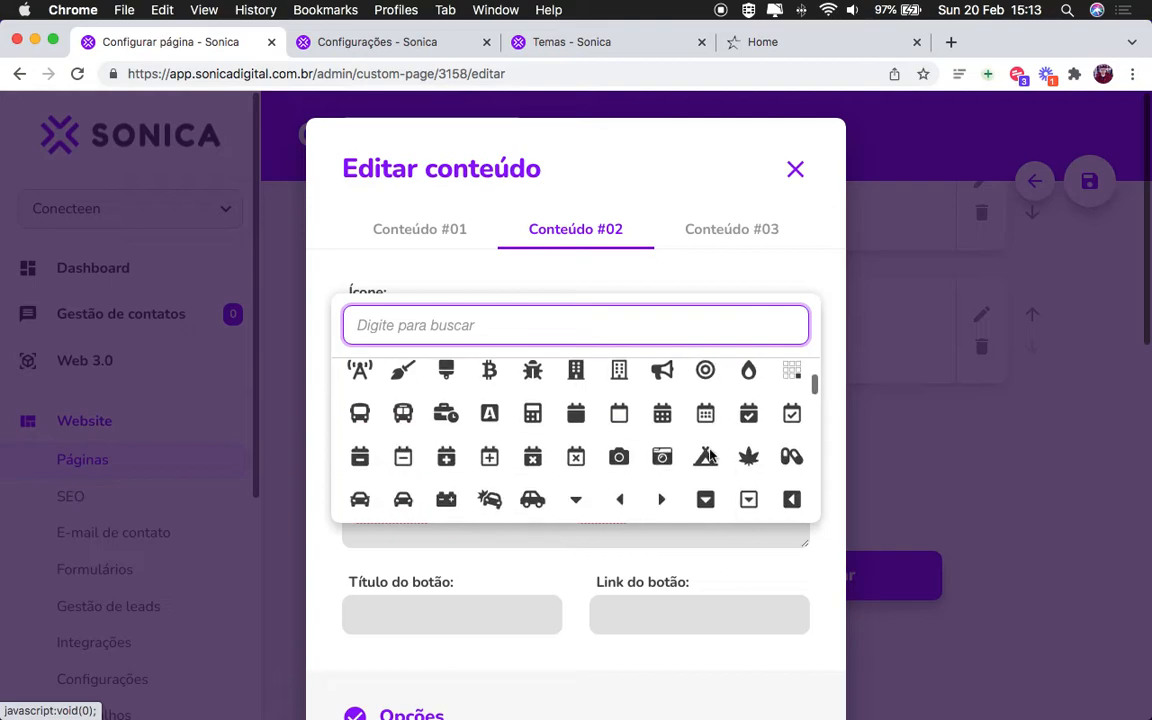
pyautogui.scroll(-1, 657, 503)
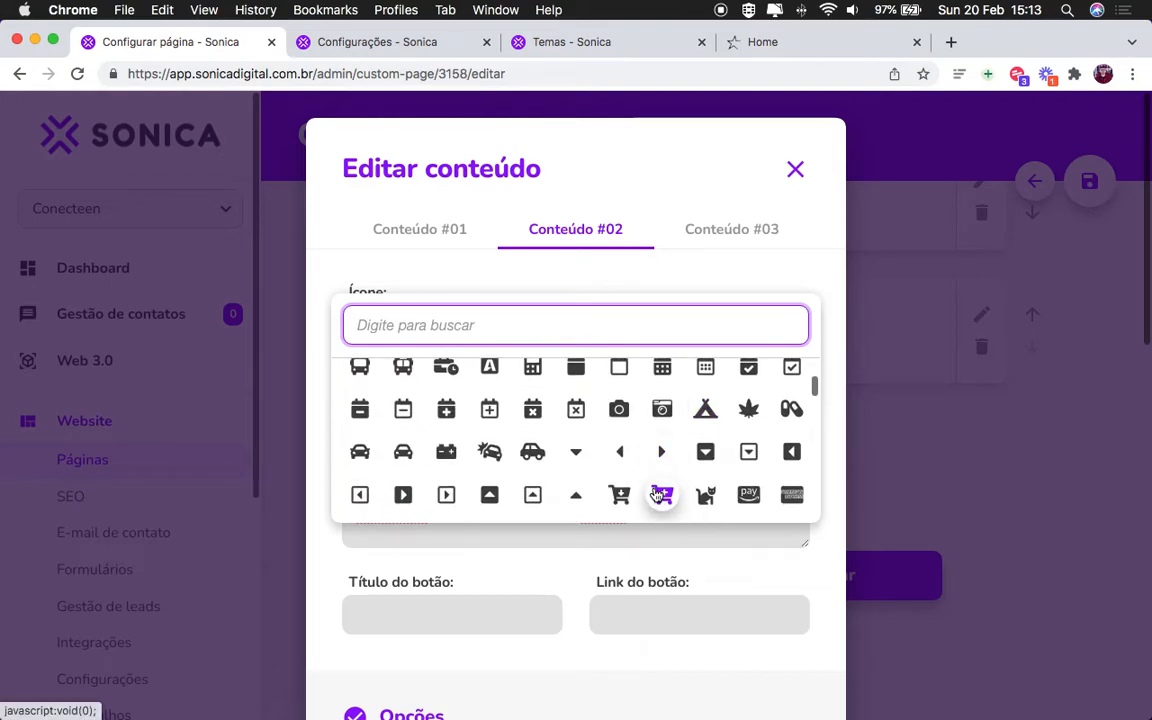
pyautogui.scroll(-5, 533, 485)
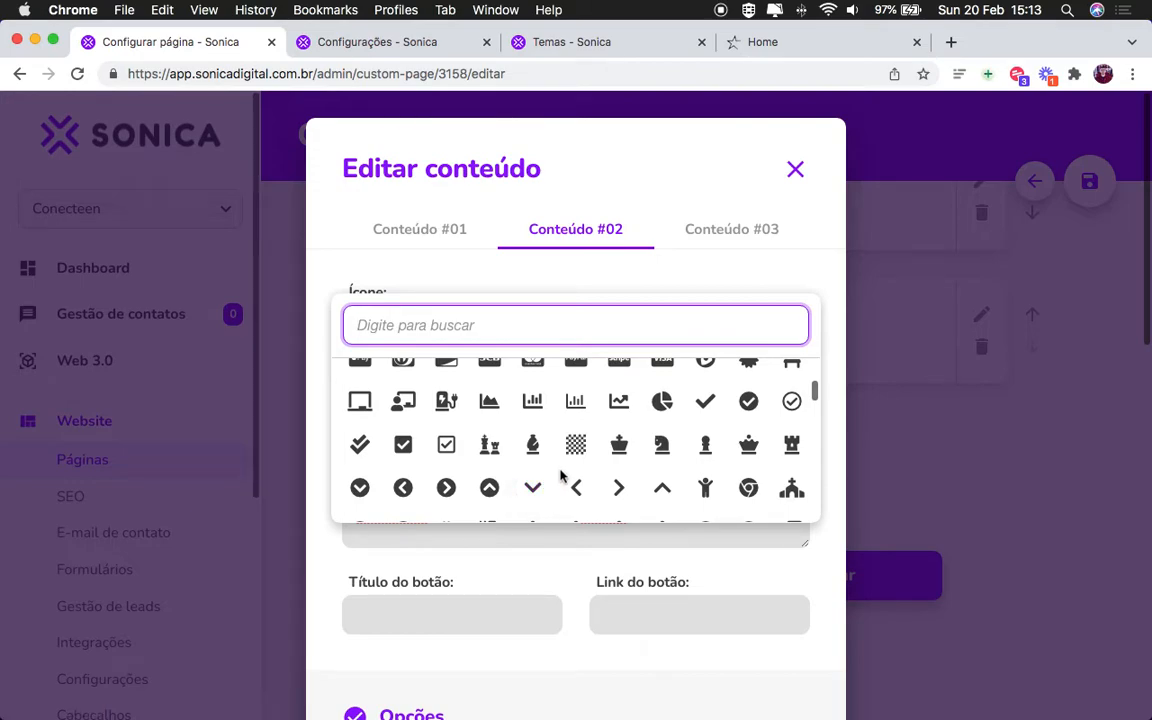
pyautogui.click(532, 401)
# Step: Copy the "Pellentesque et nunc placerat" item with its description from the Sublime Text notes into the content of Conteúdo #03
pyautogui.click(710, 233)
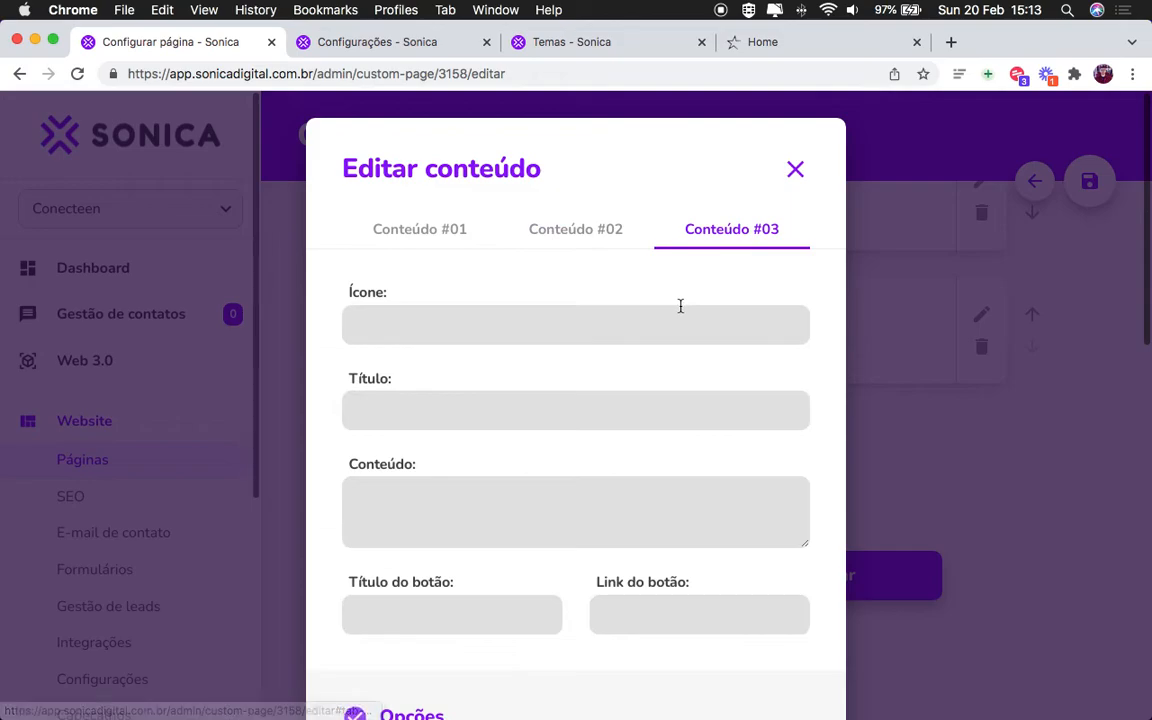
pyautogui.press('super+Tab')
pyautogui.moveTo(1059, 565); pyautogui.dragTo(59, 522)
pyautogui.press('super+c')
pyautogui.press('super+Tab')
pyautogui.click(612, 489)
pyautogui.press('super+v')
# Step: Move the line "Pellentesque et nunc placerat" from the content of Conteúdo #03 to its title, removing the leftover blank line
pyautogui.tripleClick(615, 490)
pyautogui.press('BackSpace')
pyautogui.press('Delete')
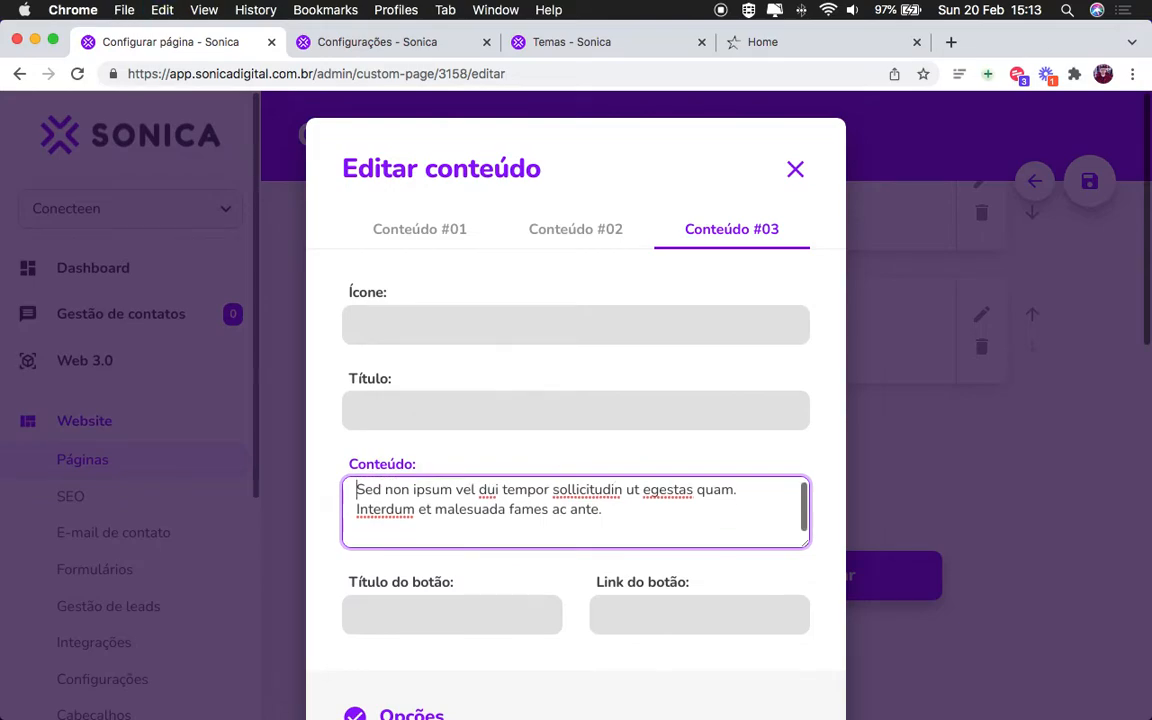
pyautogui.press('BackSpace')
pyautogui.click(640, 410)
pyautogui.press('super+v')
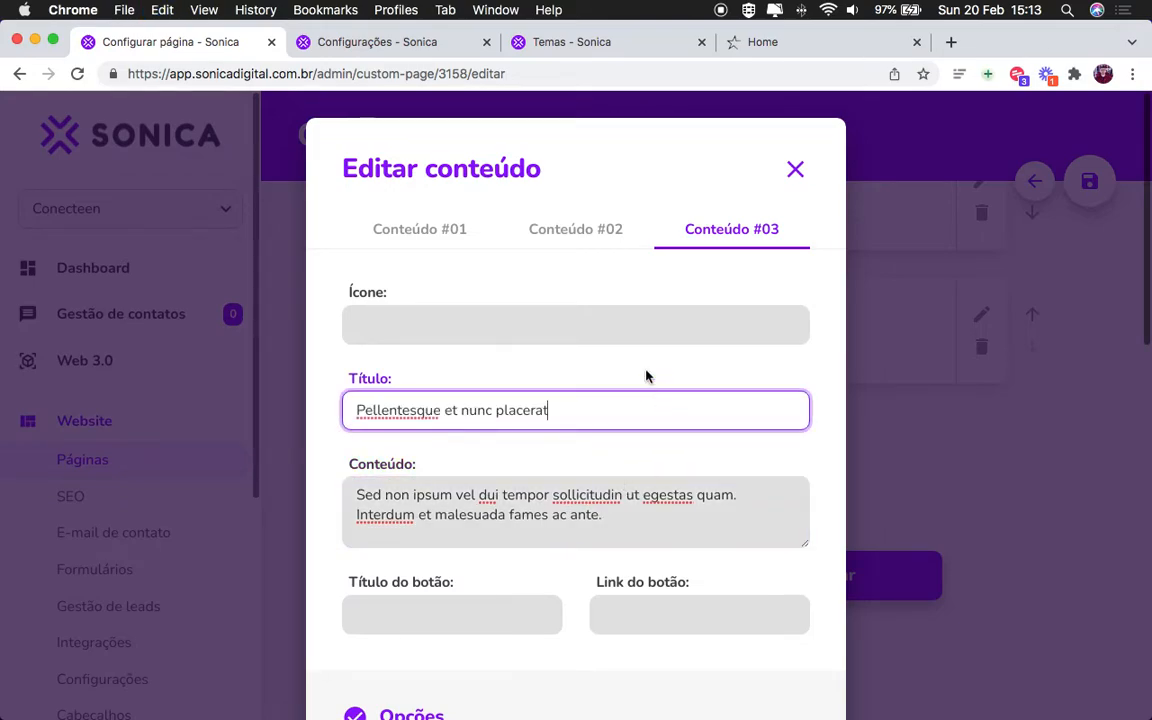
# Step: Find the hand icons with the search term "hands" and choose the outlined handshake icon for Conteúdo #03
pyautogui.click(618, 325)
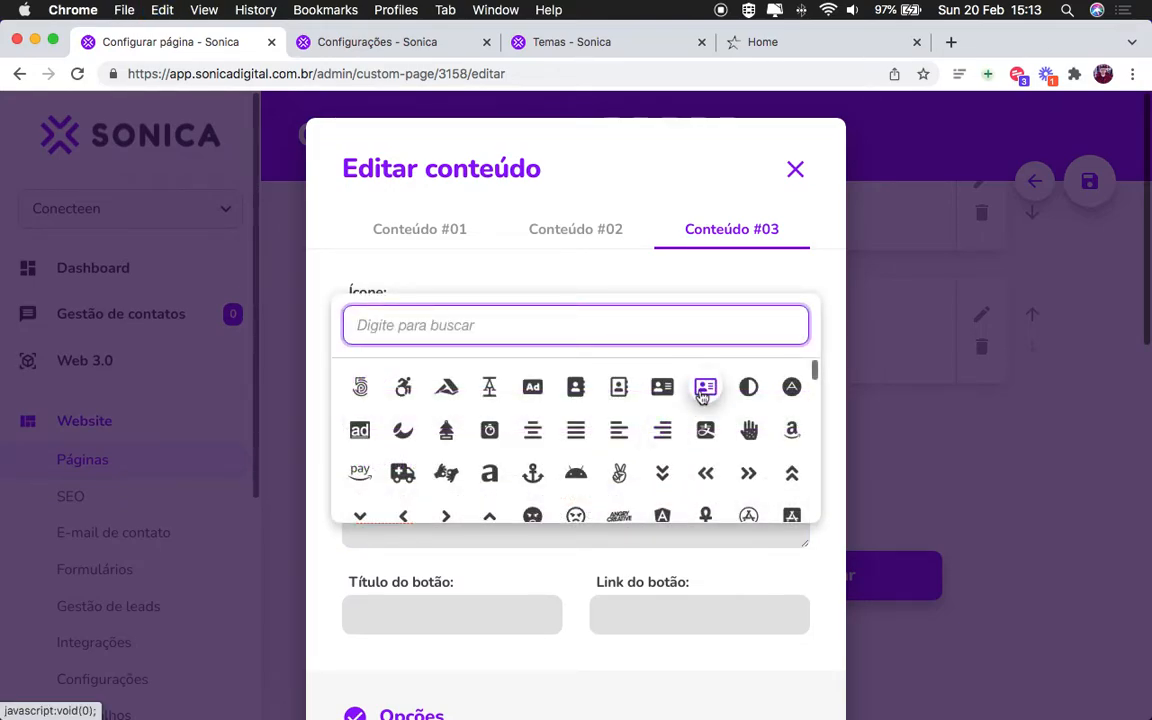
pyautogui.write('hna')
pyautogui.press('BackSpace')
pyautogui.press('BackSpace')
pyautogui.write('ands')
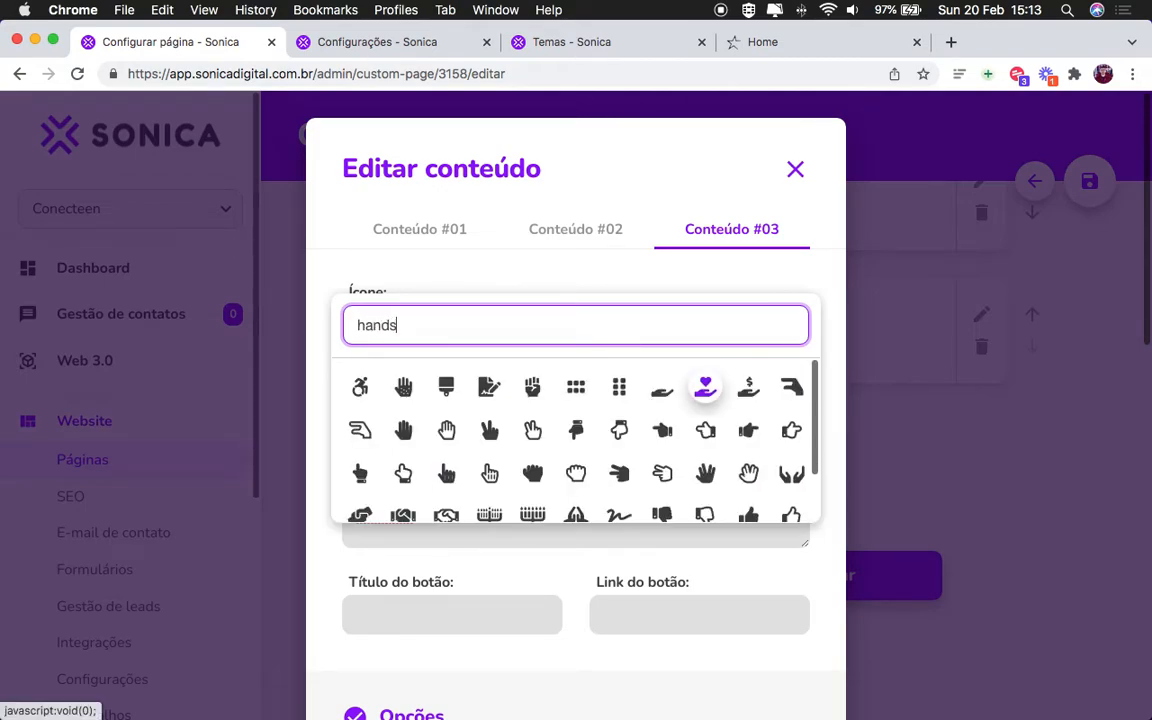
pyautogui.click(490, 393)
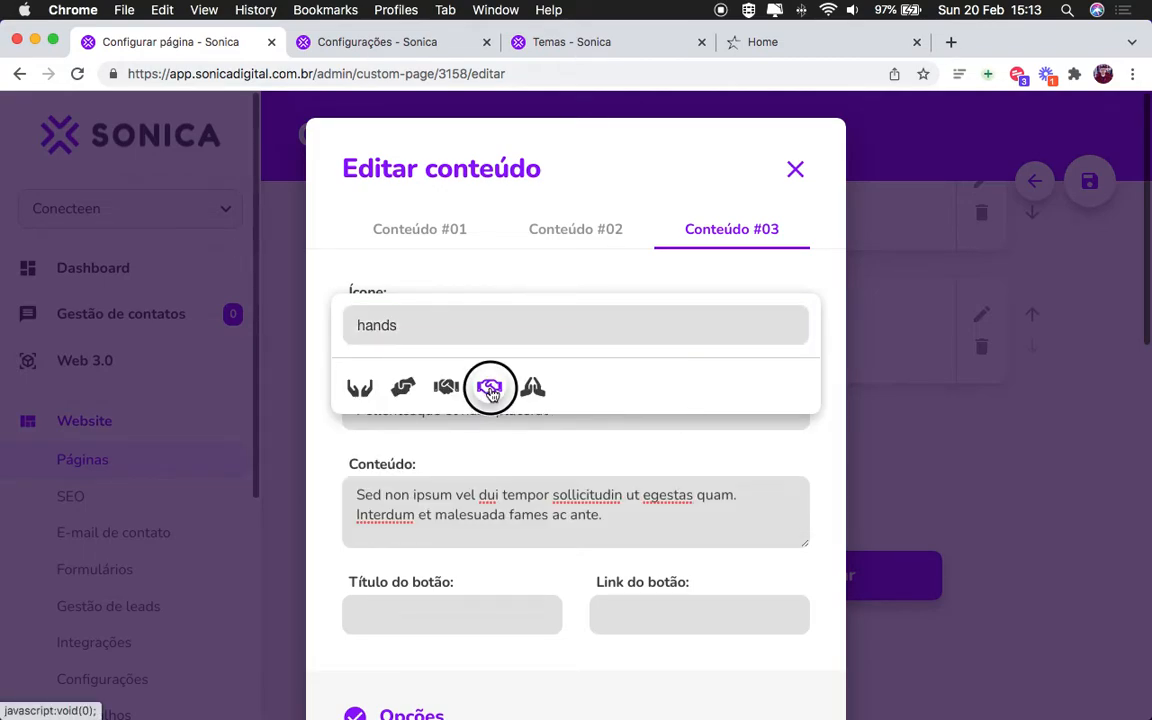
# Step: Review the three contents of the i3 block, close its editor and save the page
pyautogui.click(576, 241)
pyautogui.click(386, 246)
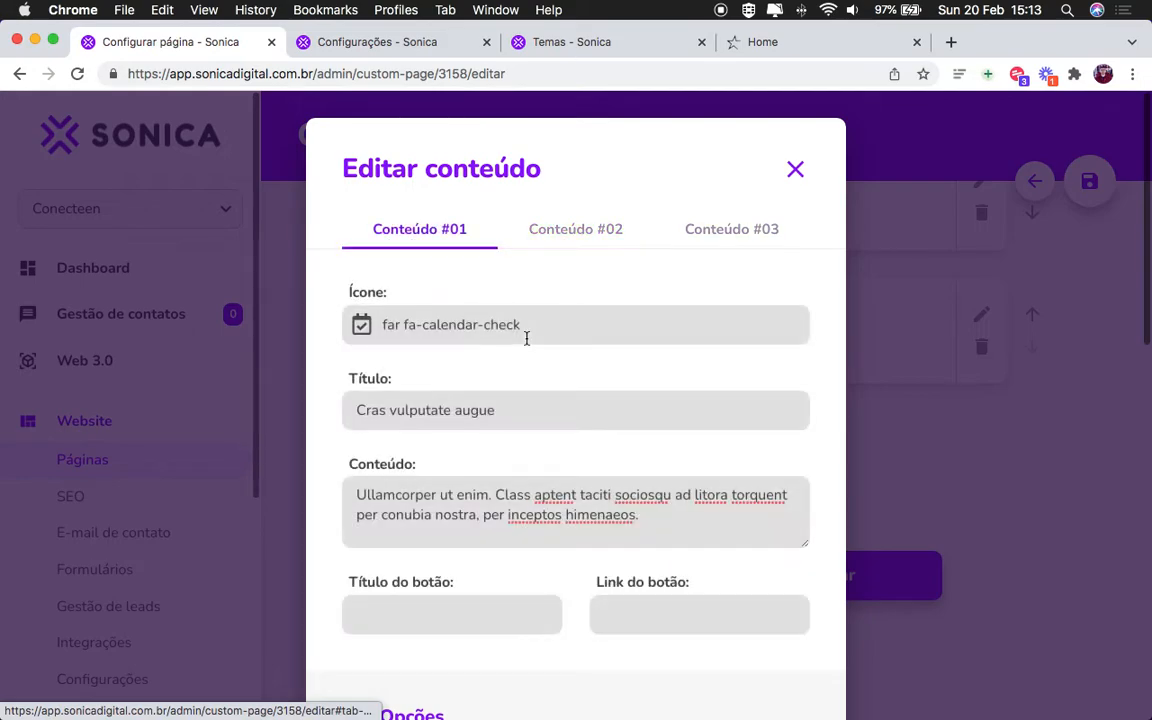
pyautogui.click(603, 245)
pyautogui.click(800, 228)
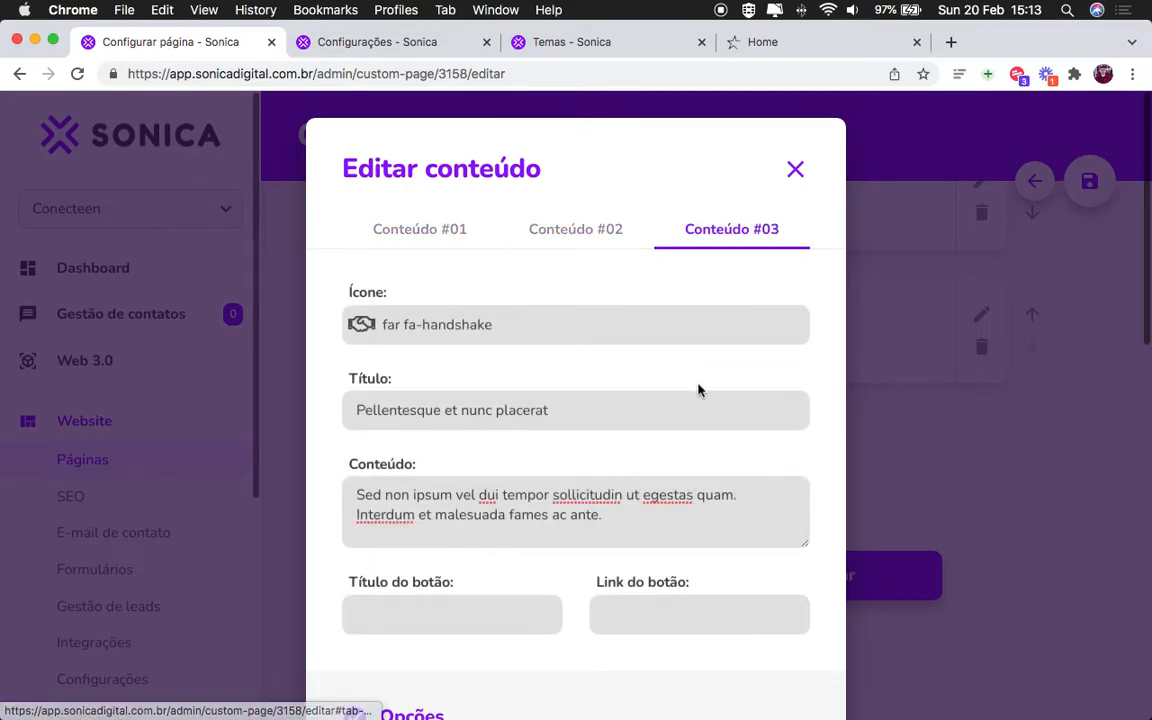
pyautogui.scroll(-5, 698, 390)
pyautogui.scroll(-2, 698, 386)
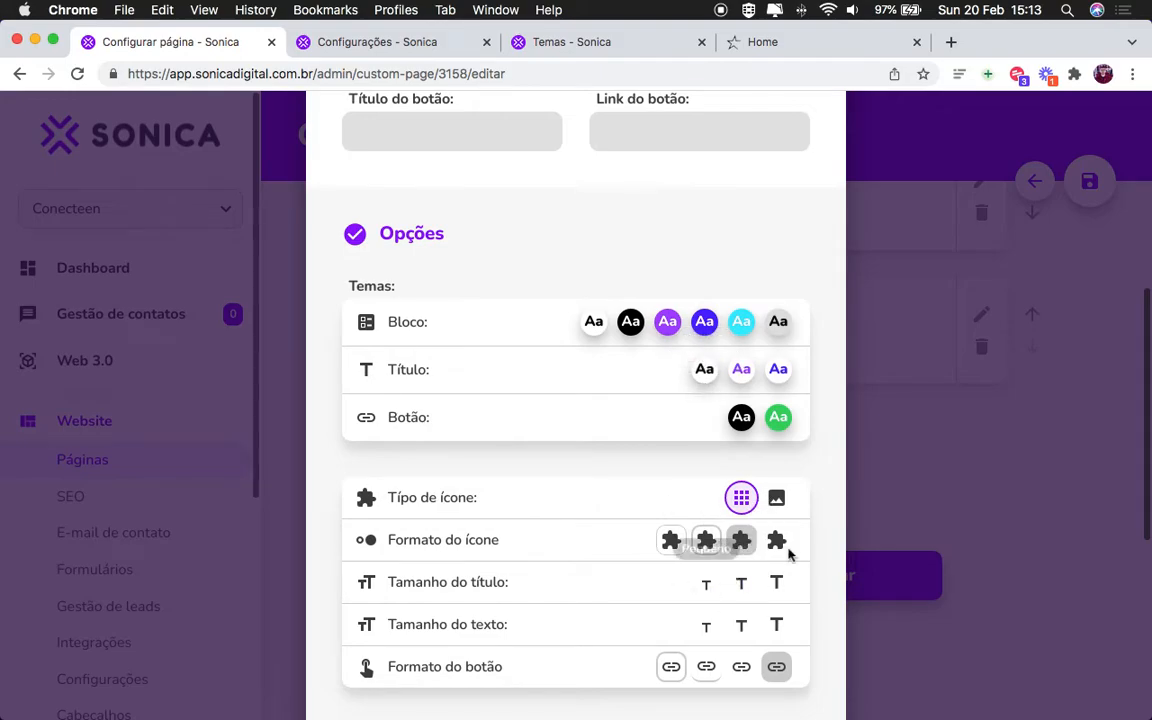
pyautogui.scroll(-3, 832, 531)
pyautogui.click(838, 495)
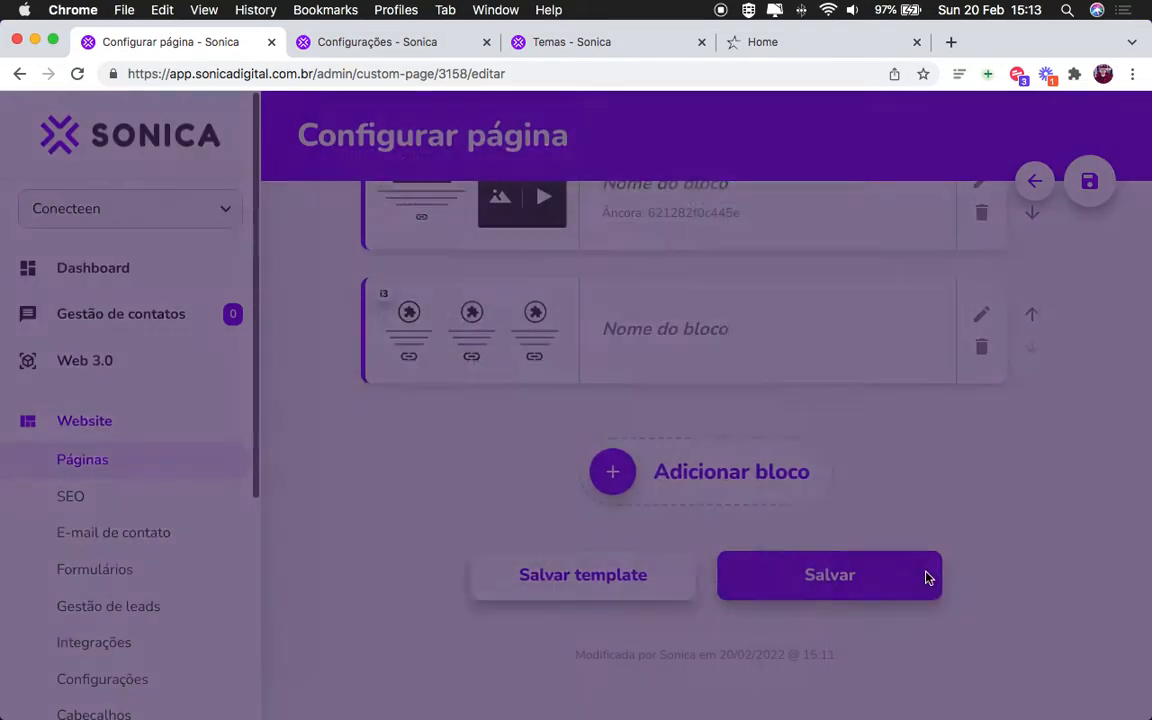
pyautogui.click(866, 584)
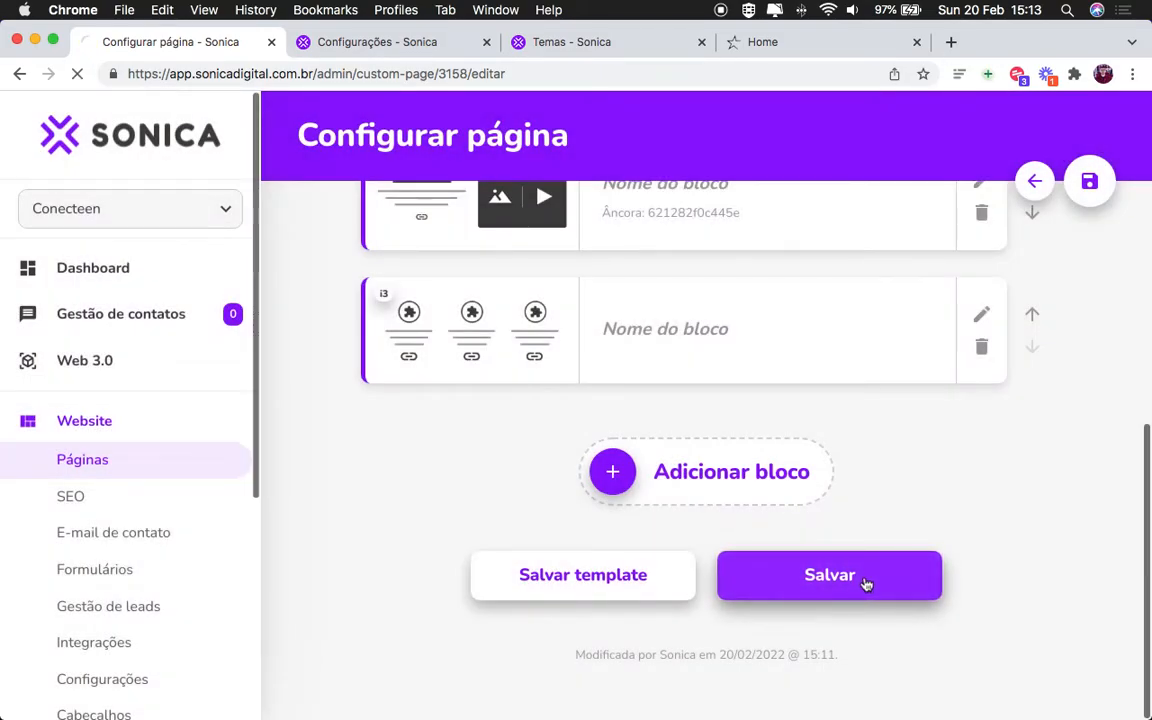
# Step: Check the three-column icon block on the published Home page
pyautogui.click(767, 45)
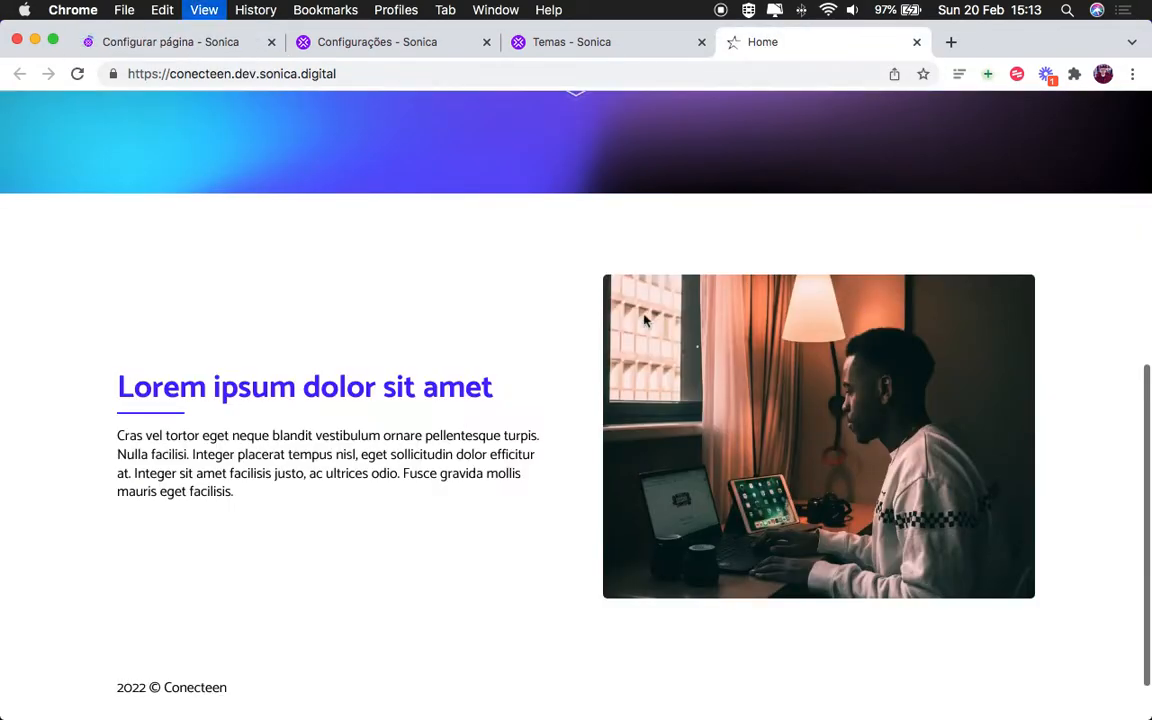
pyautogui.scroll(-3, 502, 286)
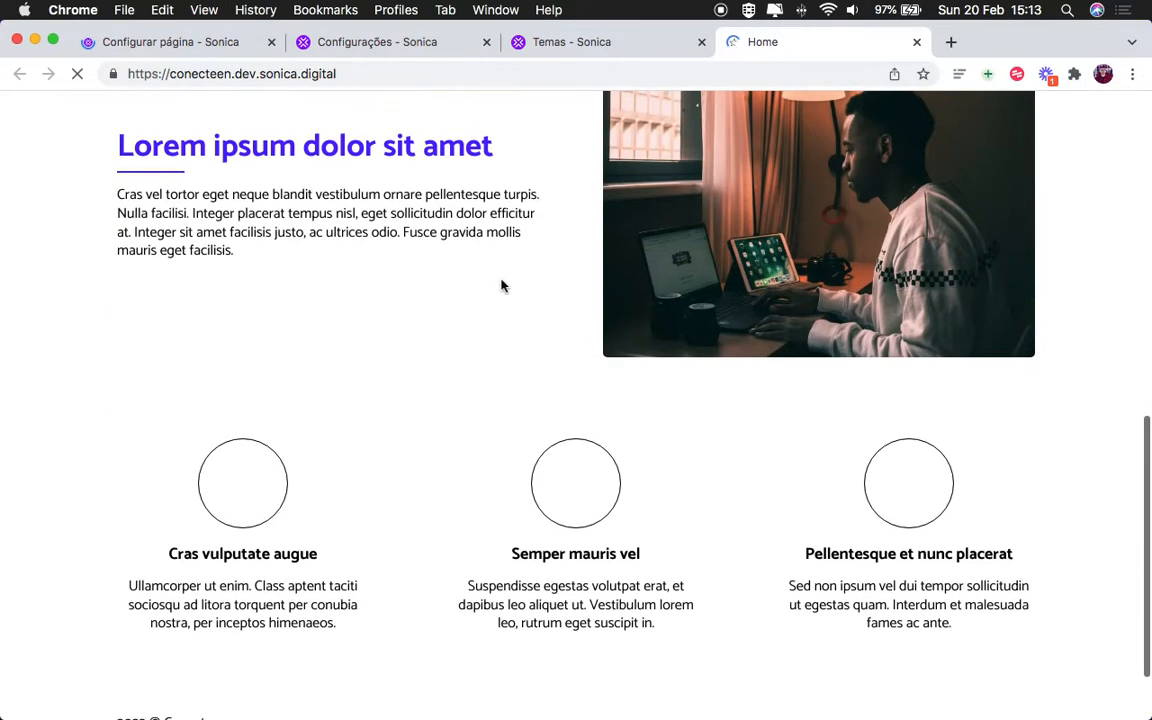
pyautogui.scroll(-2, 307, 294)
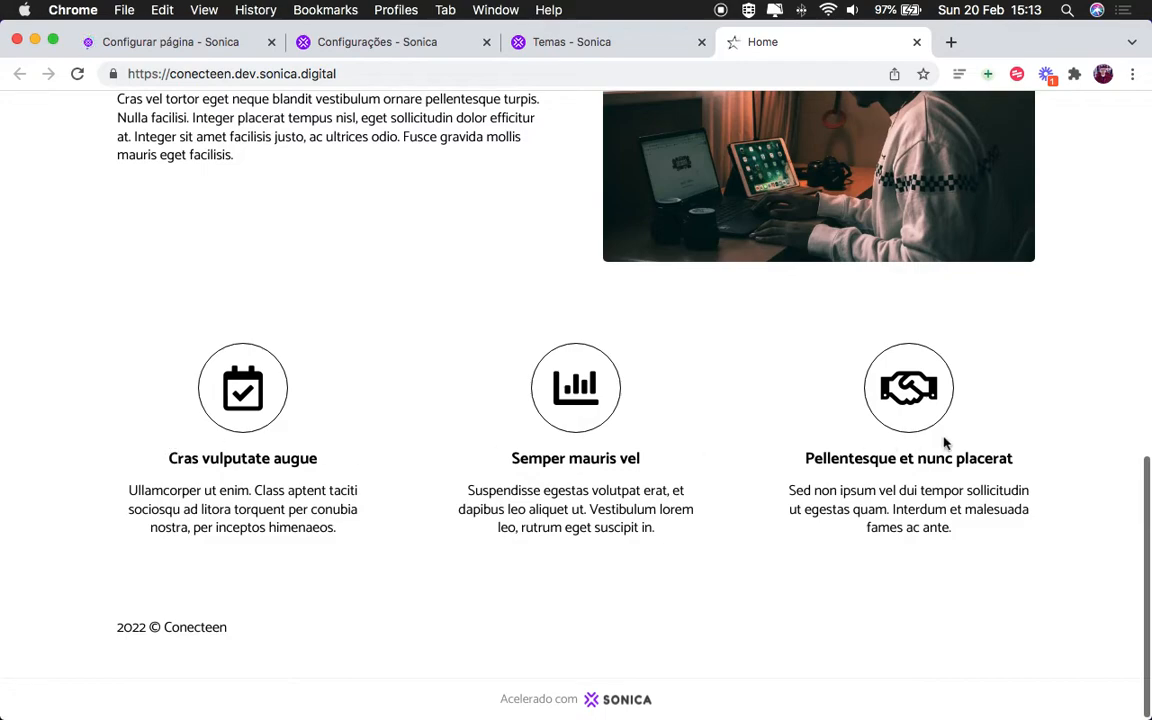
# Step: Reopen the i3 block's editor and set its block theme to purple and its title theme to Padrão
pyautogui.click(185, 45)
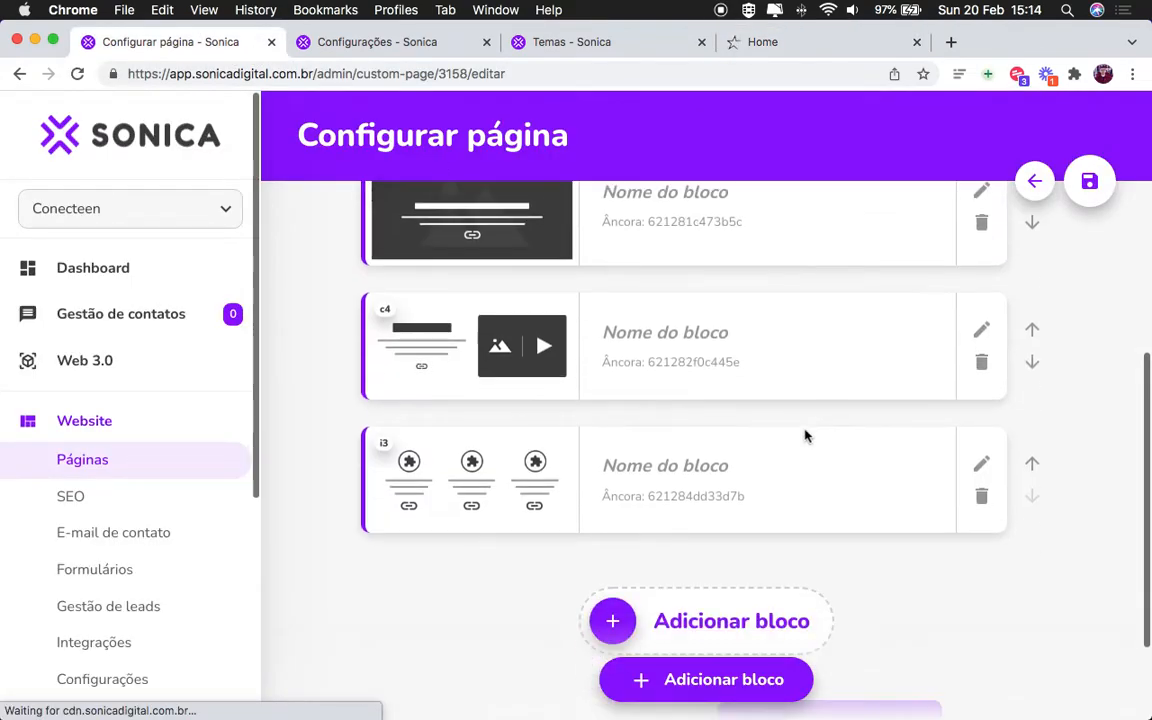
pyautogui.click(981, 405)
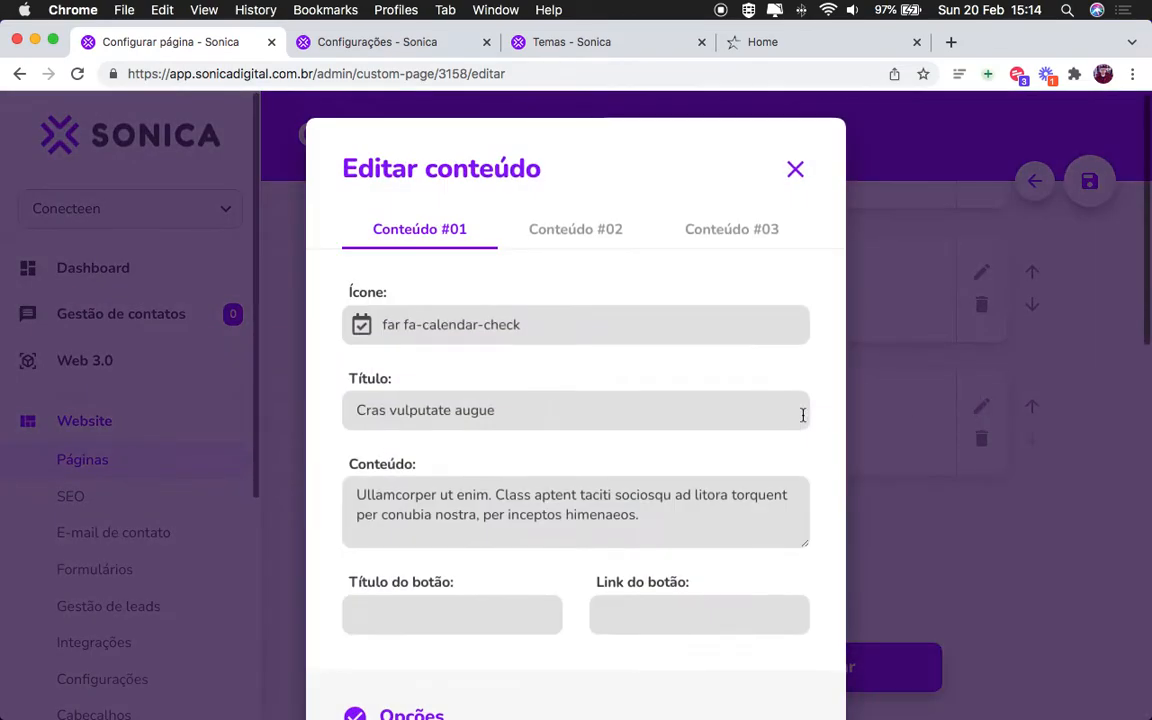
pyautogui.scroll(-5, 834, 471)
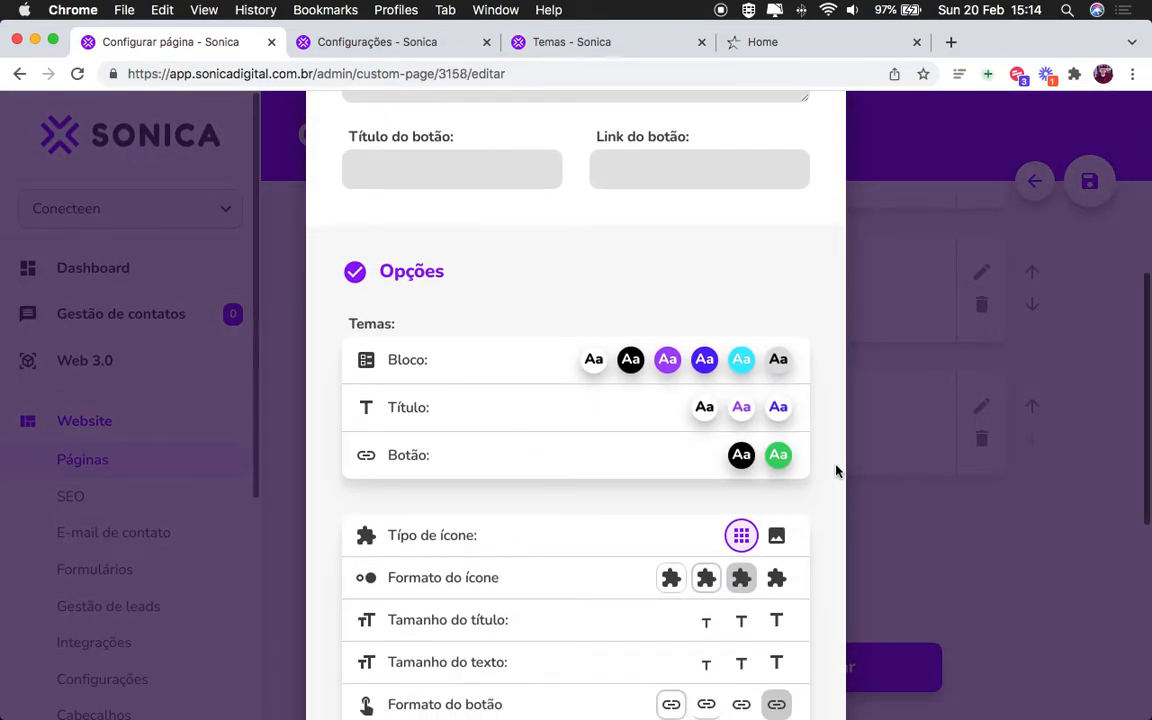
pyautogui.click(768, 32)
pyautogui.scroll(3, 730, 355)
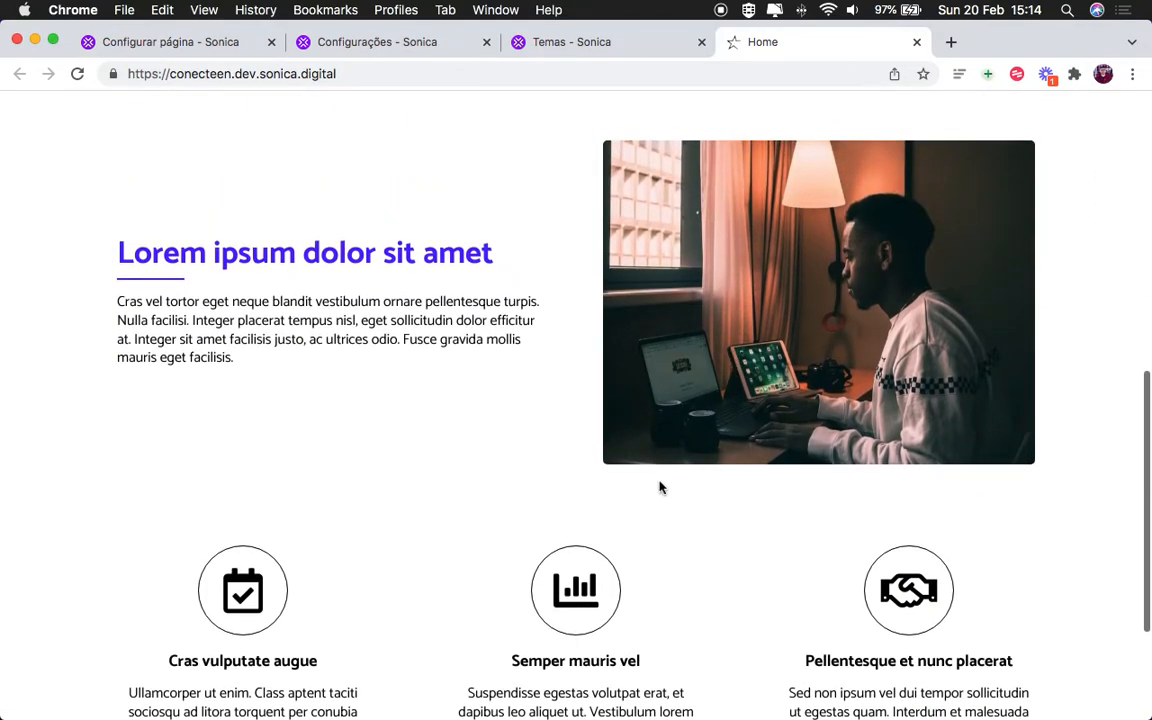
pyautogui.click(180, 48)
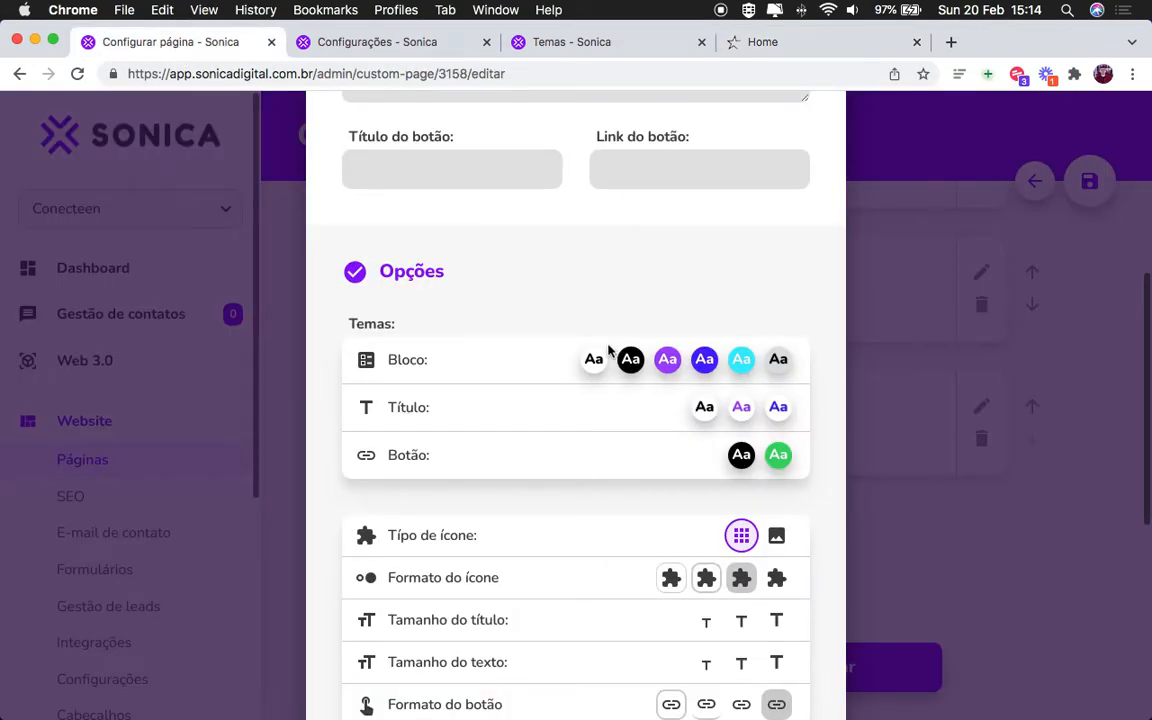
pyautogui.click(667, 359)
pyautogui.click(704, 407)
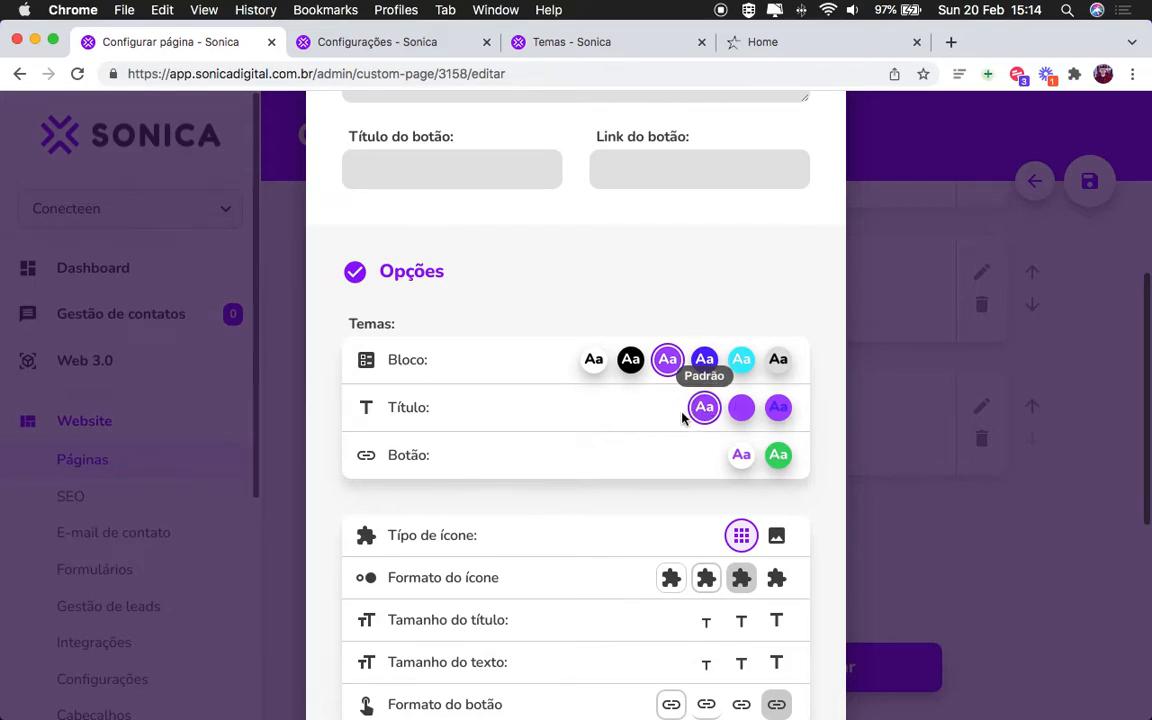
# Step: Set the i3 block's icon format to the plain one without border or background, the title size to small and the text size to medium
pyautogui.scroll(-4, 675, 420)
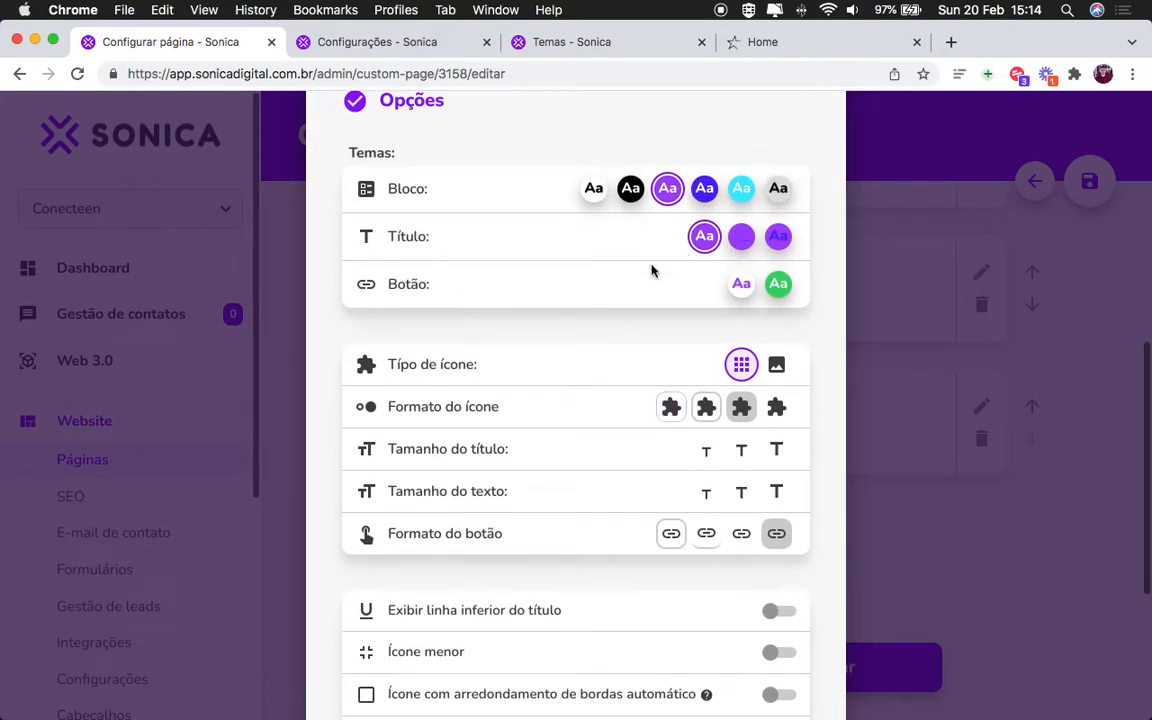
pyautogui.click(706, 449)
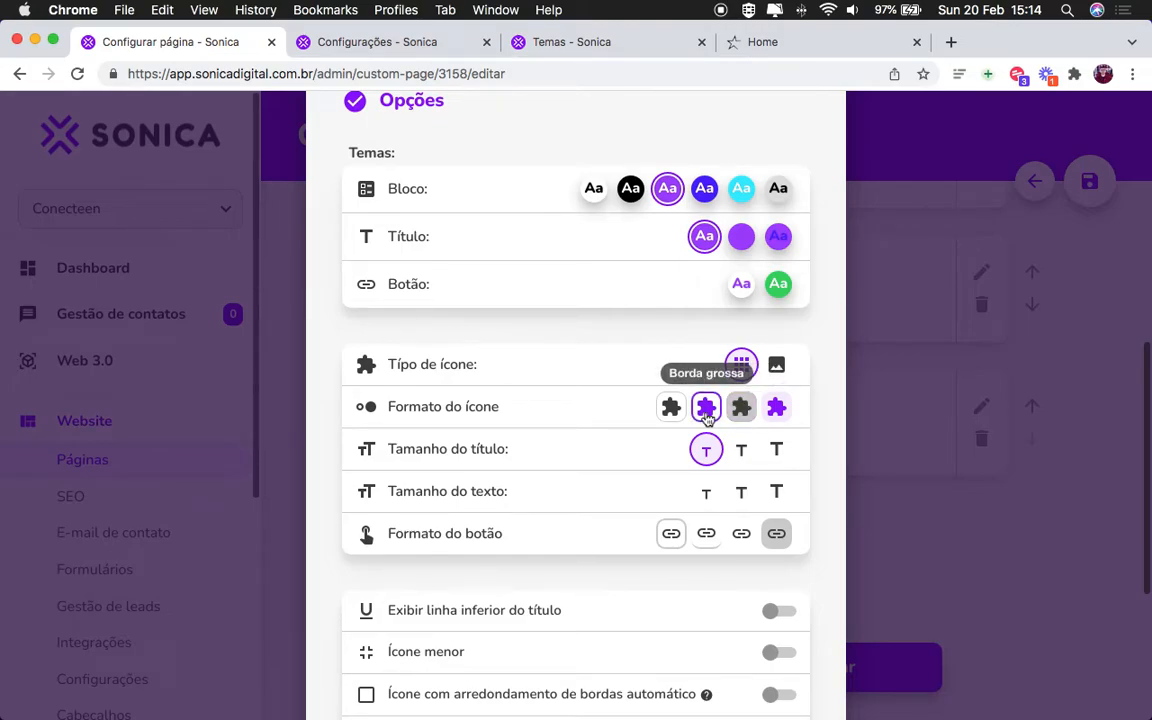
pyautogui.click(753, 50)
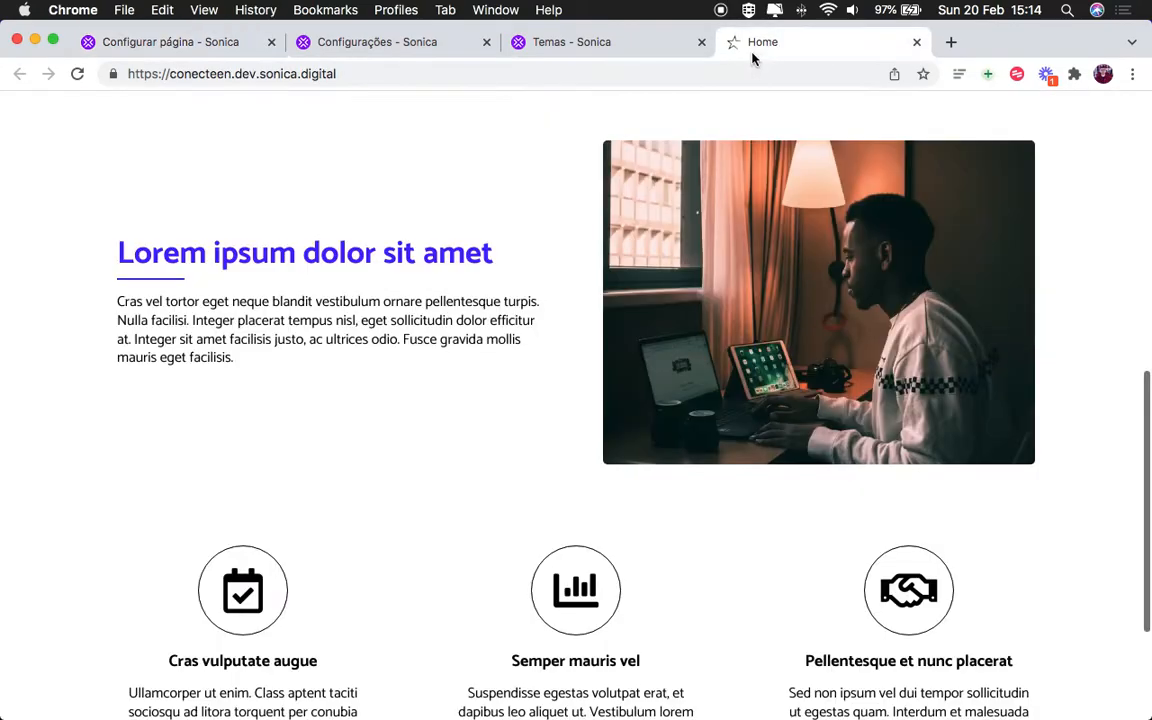
pyautogui.click(187, 50)
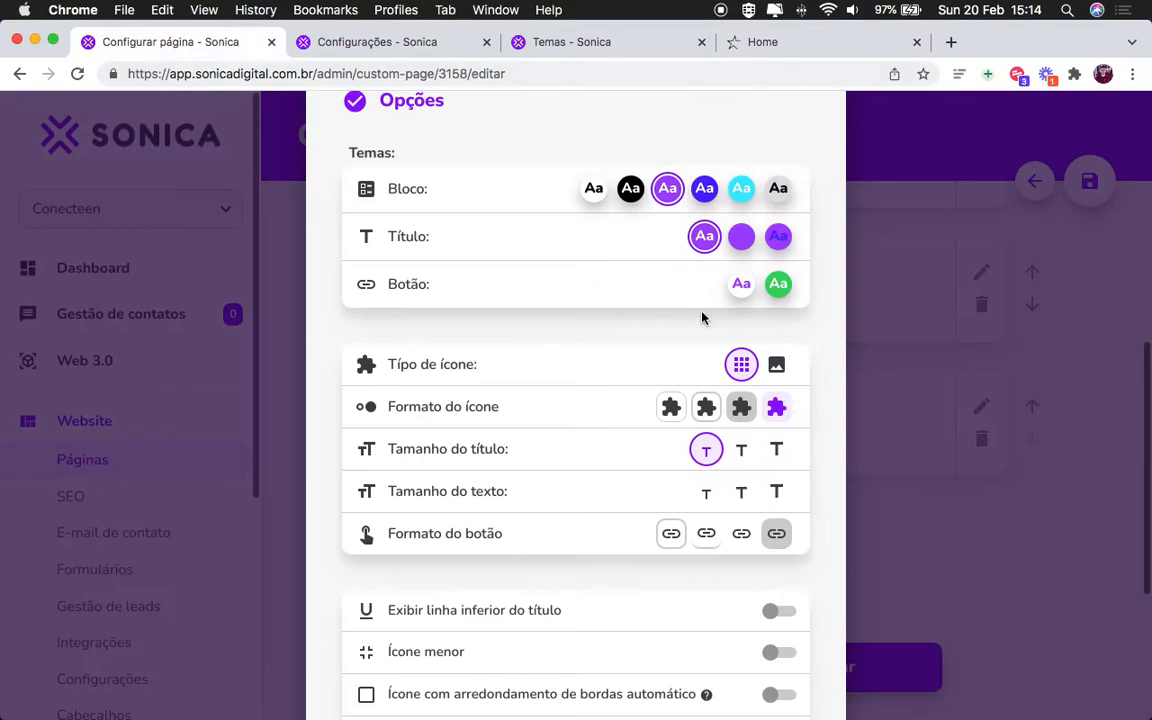
pyautogui.scroll(-3, 640, 300)
pyautogui.click(741, 366)
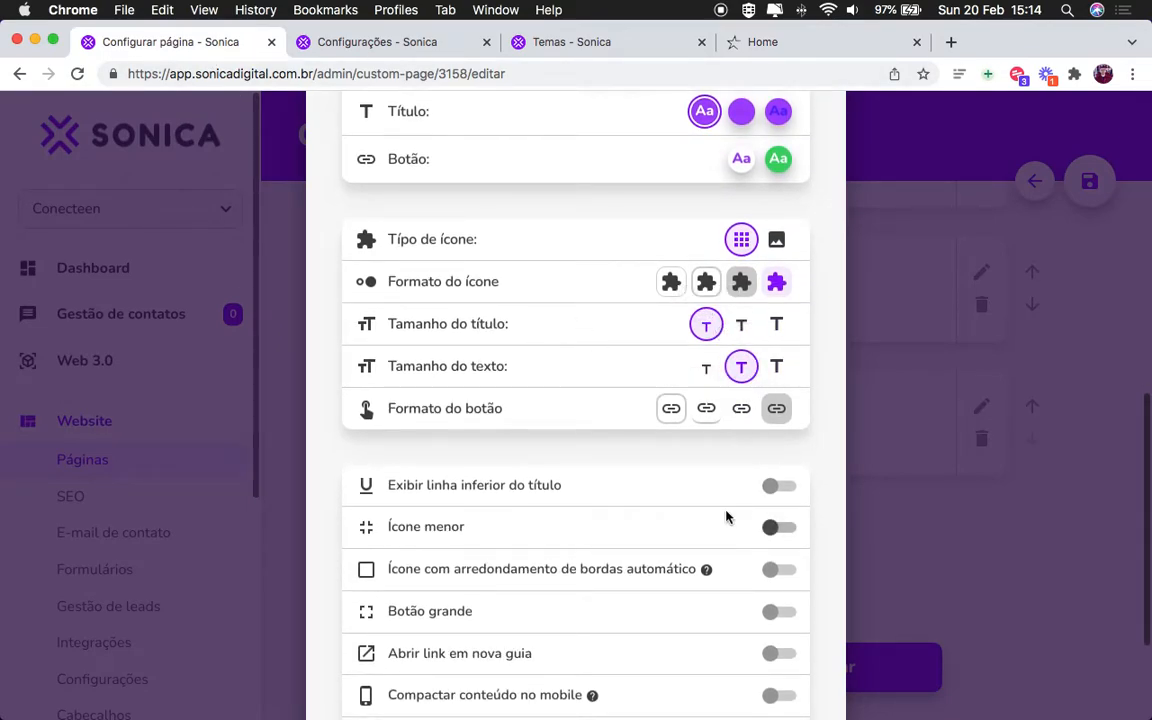
# Step: Compare the icon size on the published Home page and enable Ícone menor for the i3 block
pyautogui.scroll(-3, 723, 513)
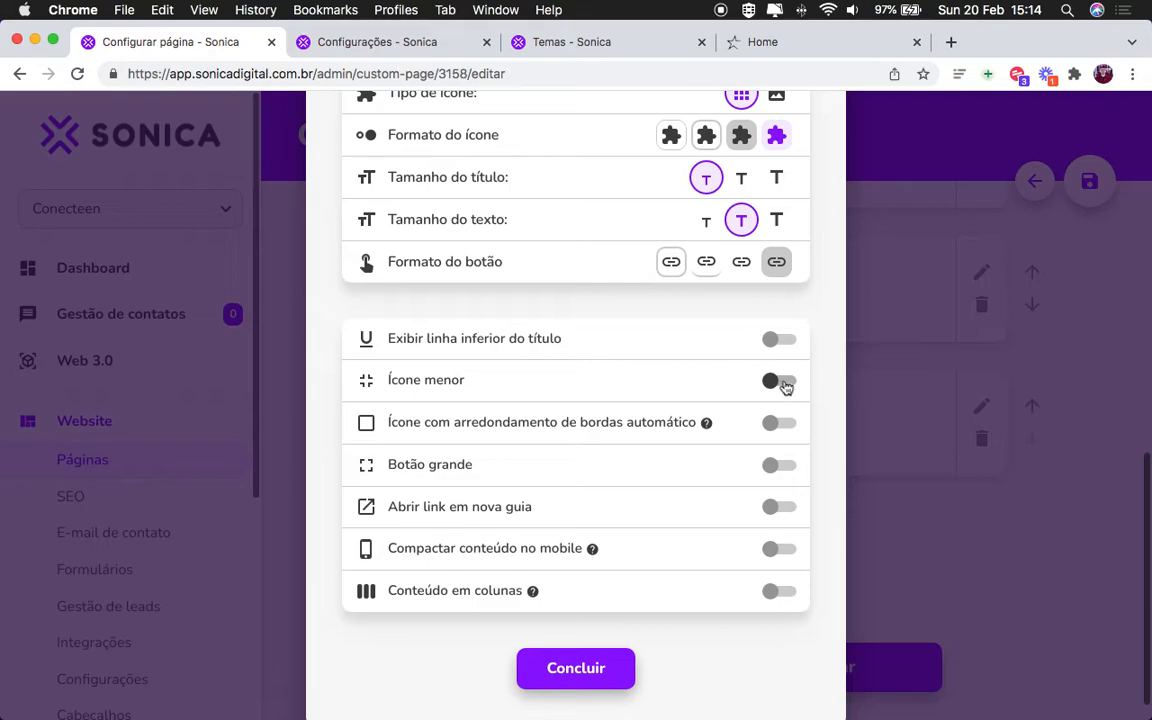
pyautogui.click(738, 48)
pyautogui.scroll(-2, 259, 540)
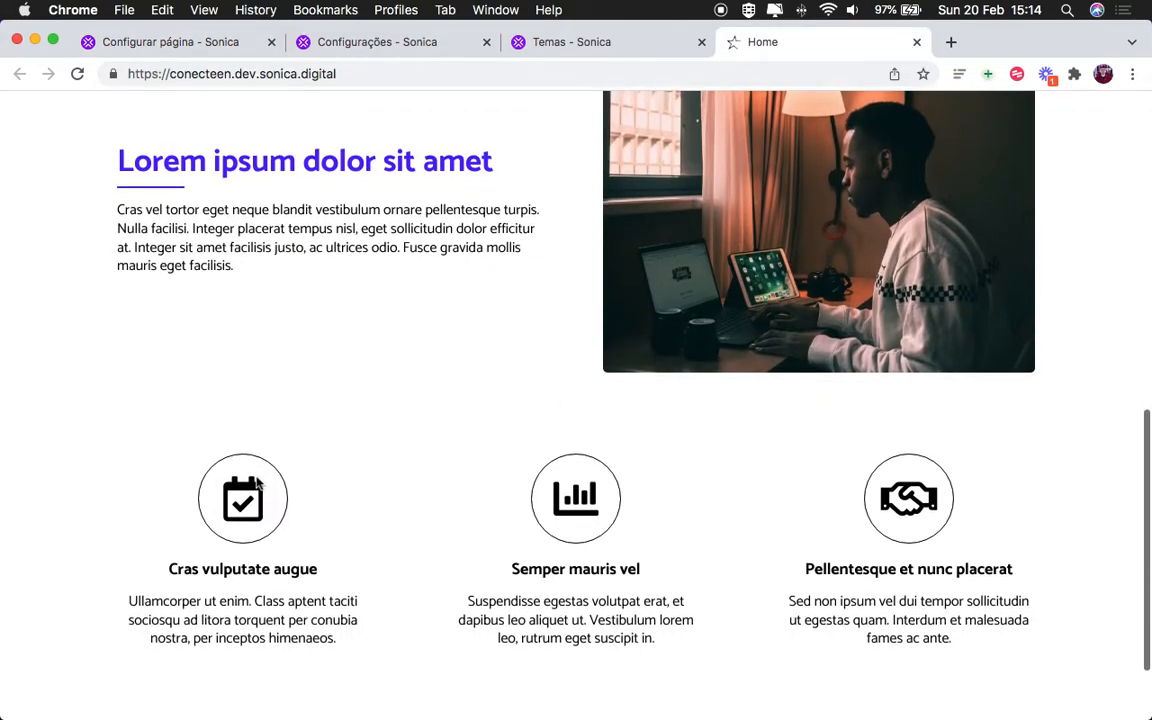
pyautogui.click(205, 42)
pyautogui.click(785, 384)
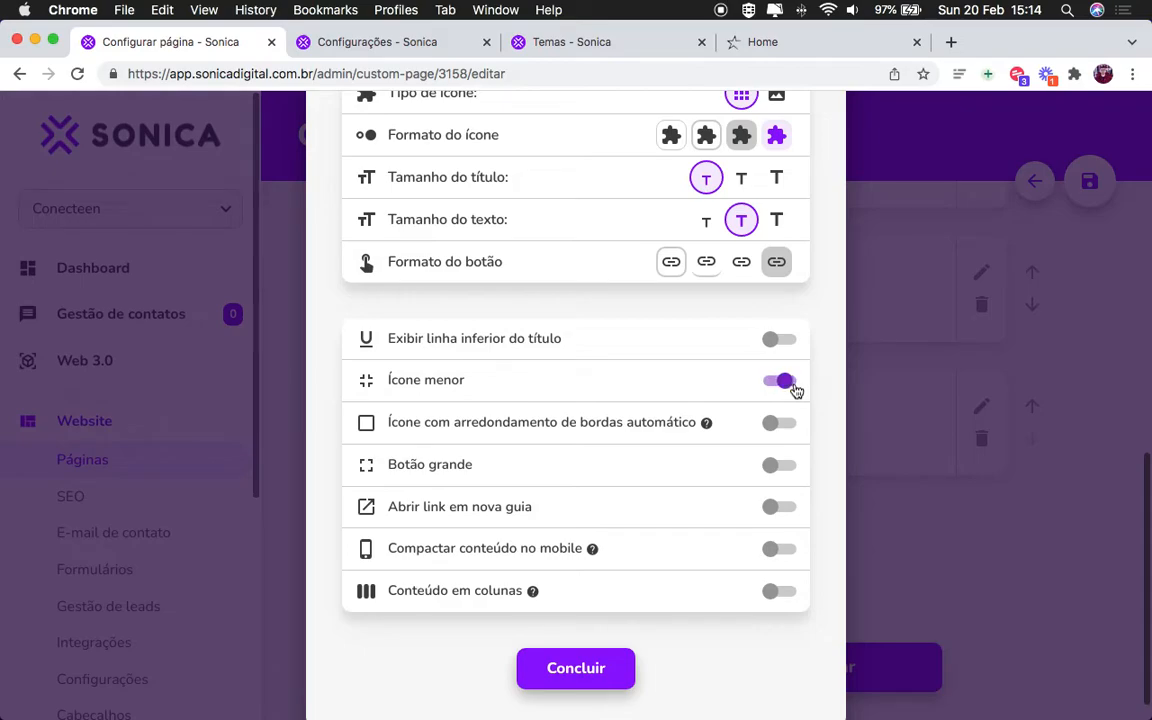
pyautogui.scroll(-1, 795, 390)
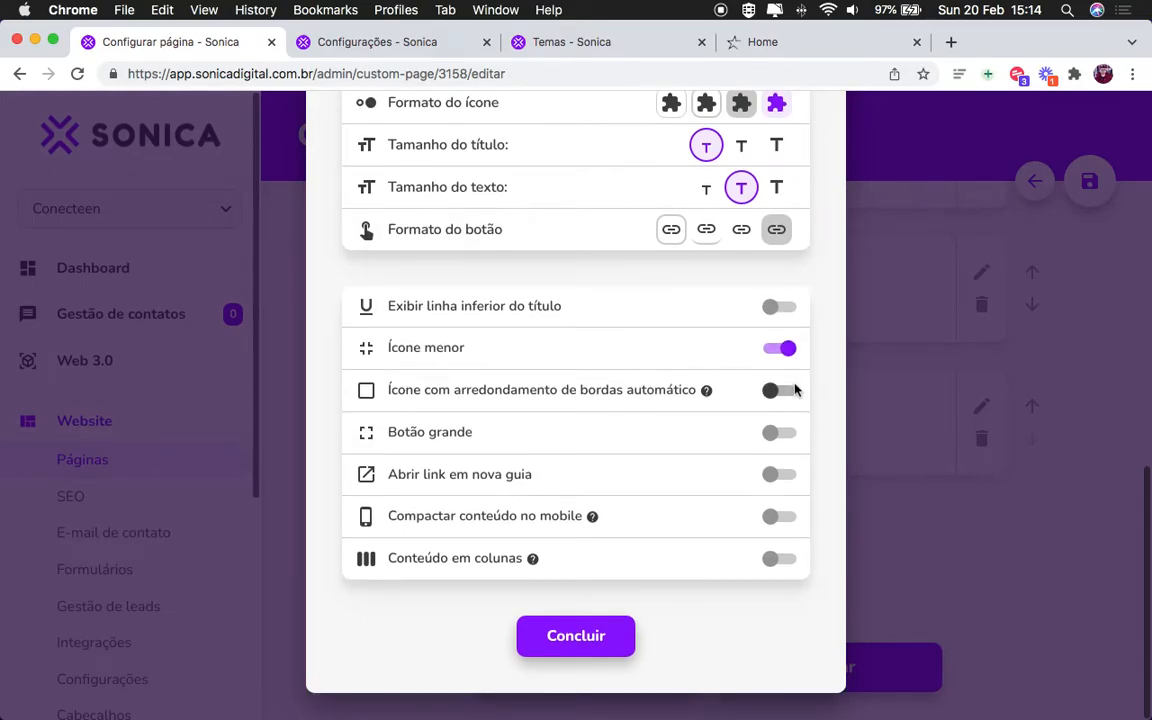
# Step: Close the i3 block's editor, save the page and check the restyled block on the published Home page
pyautogui.click(900, 520)
pyautogui.click(885, 665)
pyautogui.click(784, 45)
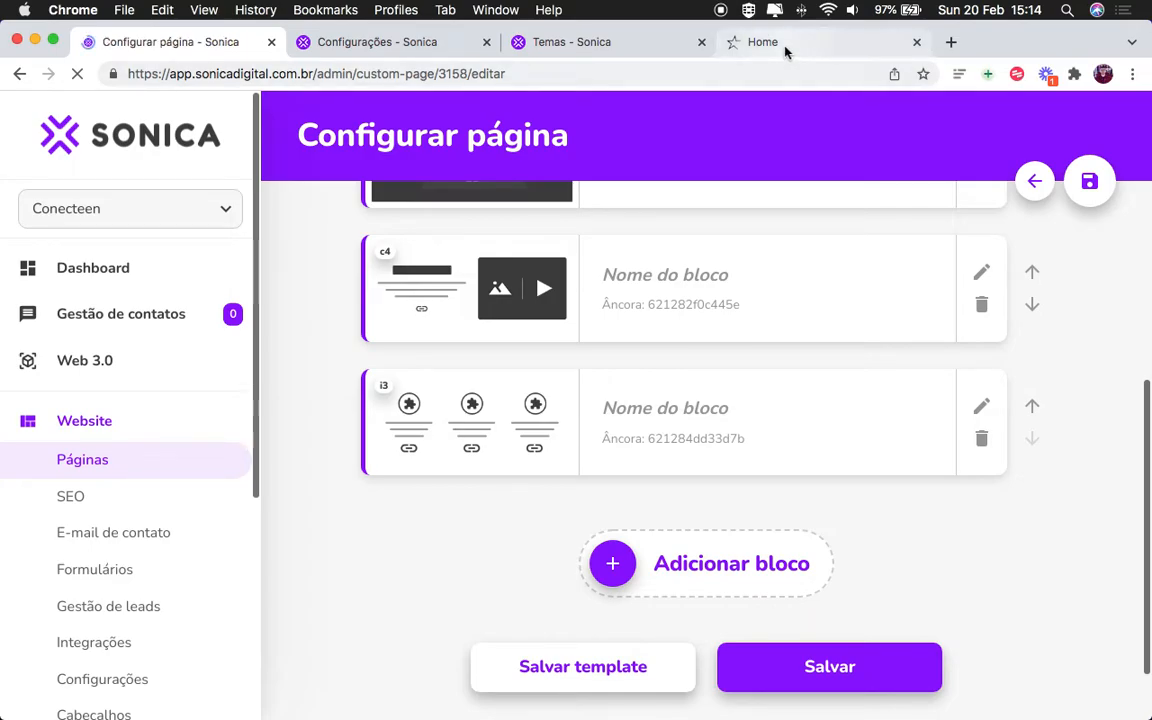
pyautogui.scroll(-4, 604, 283)
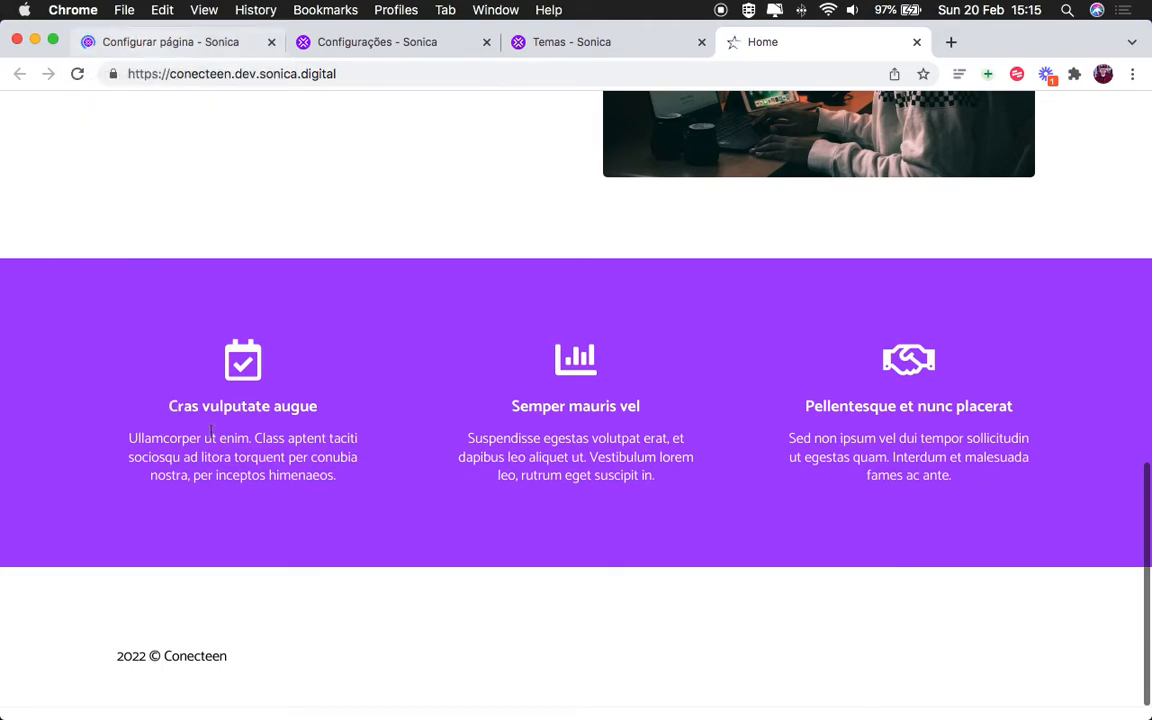
# Step: Enable Conteúdo em colunas for the i3 block and save the page
pyautogui.click(167, 40)
pyautogui.scroll(-6, 687, 342)
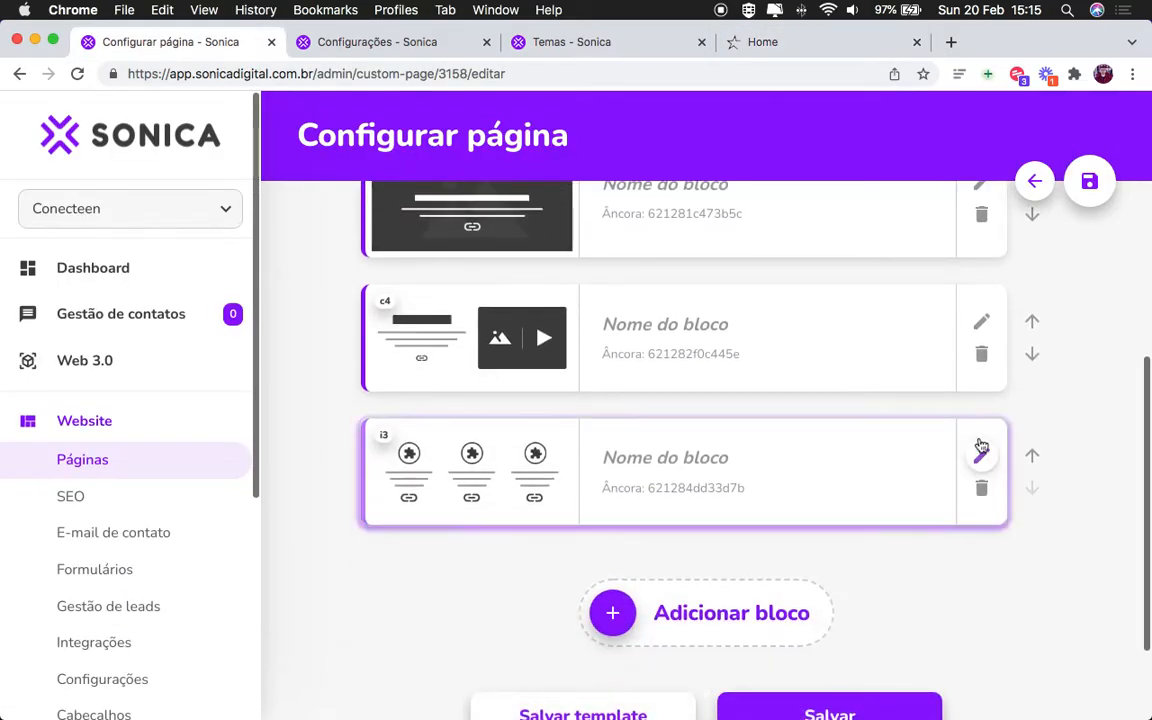
pyautogui.click(980, 455)
pyautogui.scroll(-10, 650, 472)
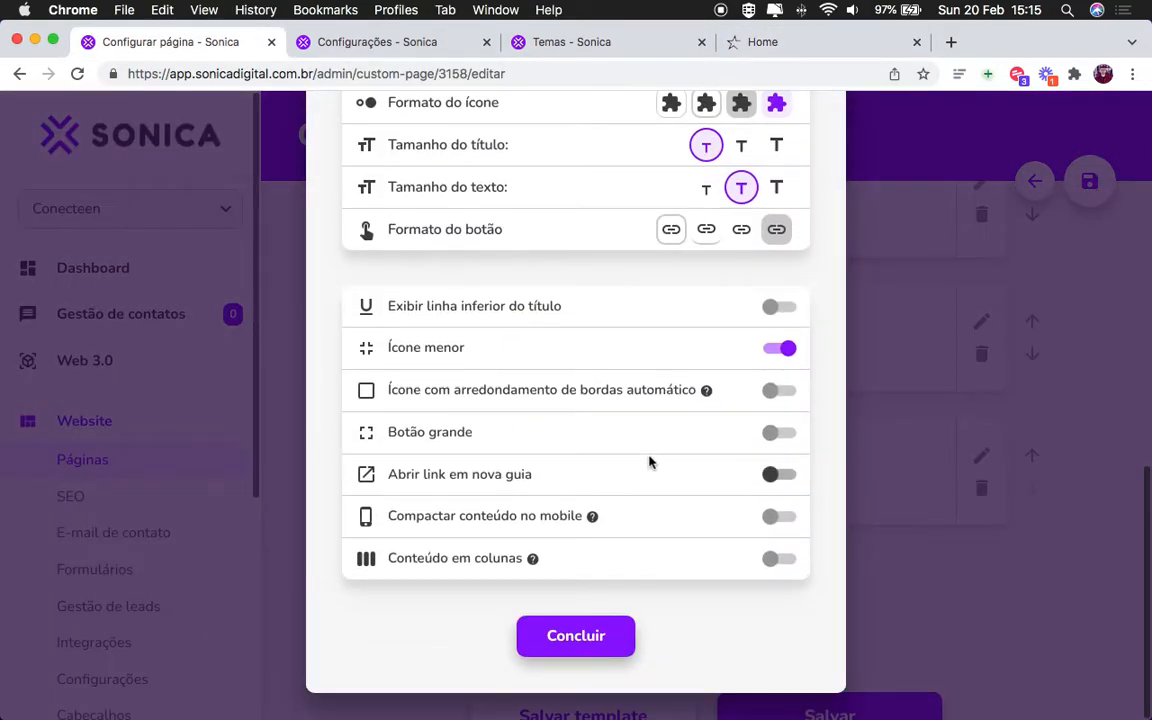
pyautogui.click(770, 560)
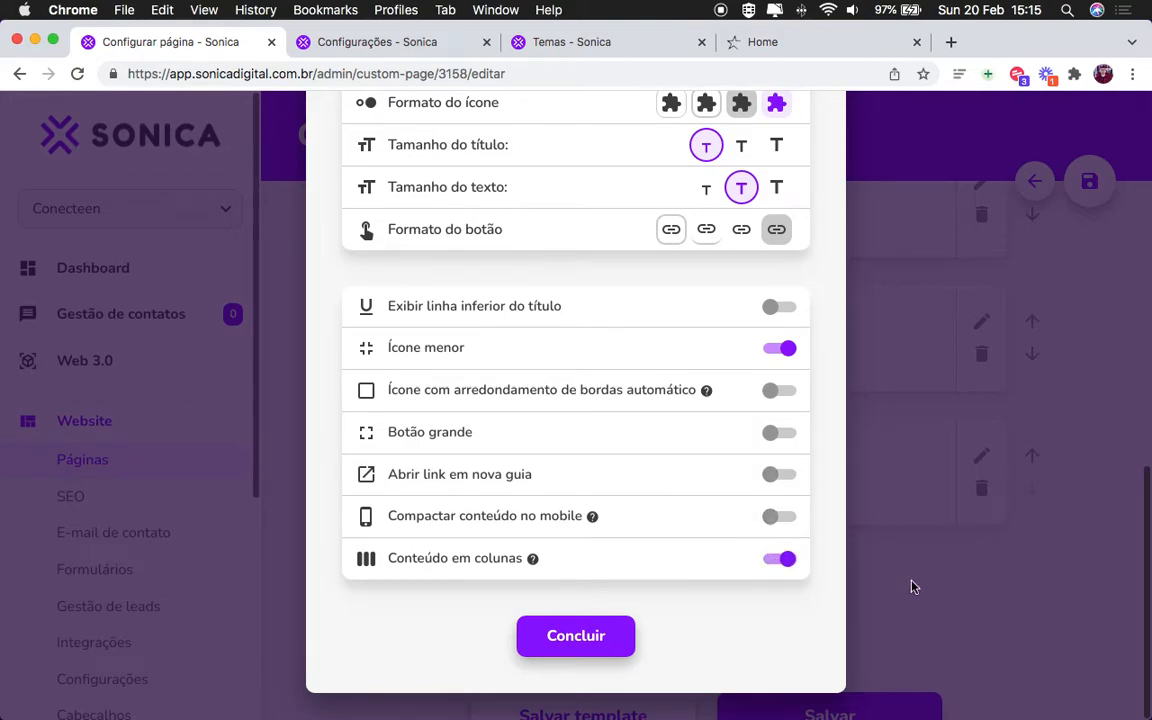
pyautogui.click(905, 582)
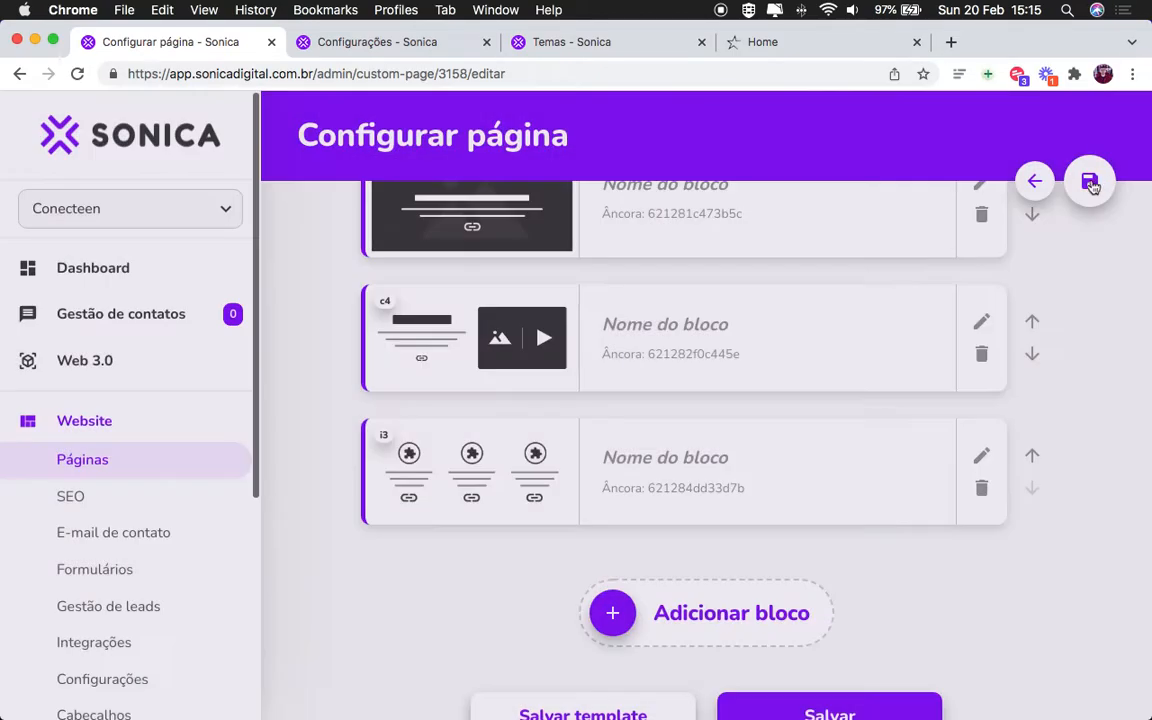
pyautogui.click(1089, 181)
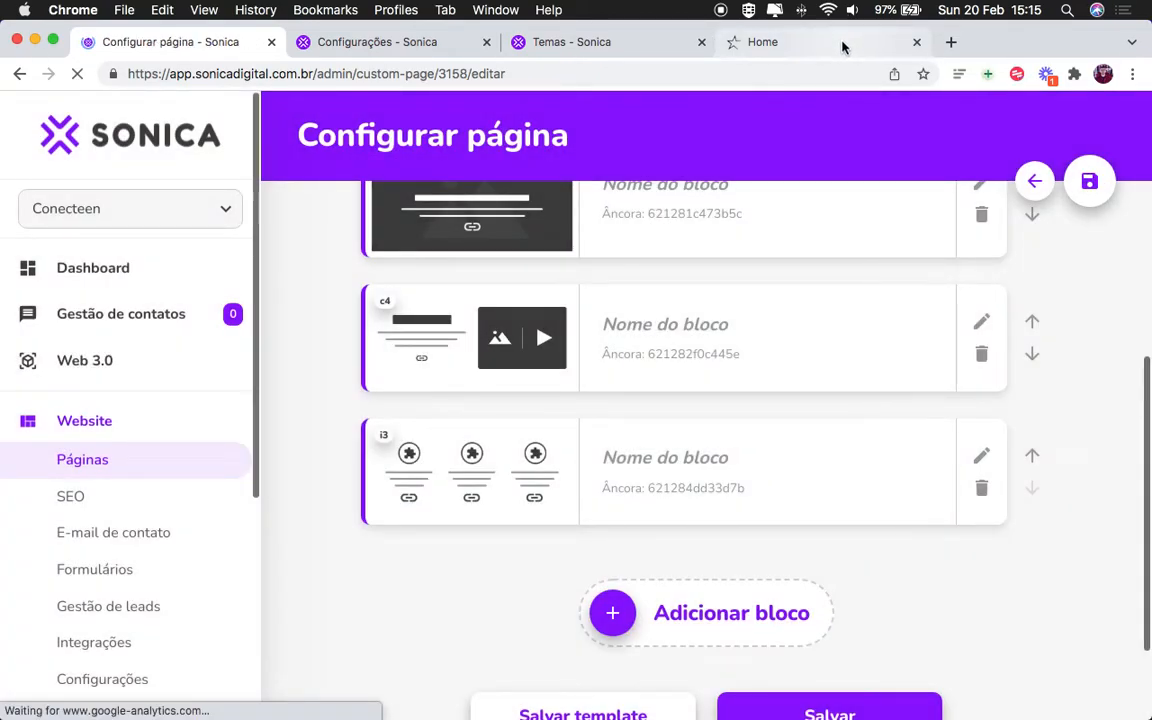
# Step: Check the icon block on the published Home page in desktop view and in the iPhone 12 Pro mobile view
pyautogui.click(846, 42)
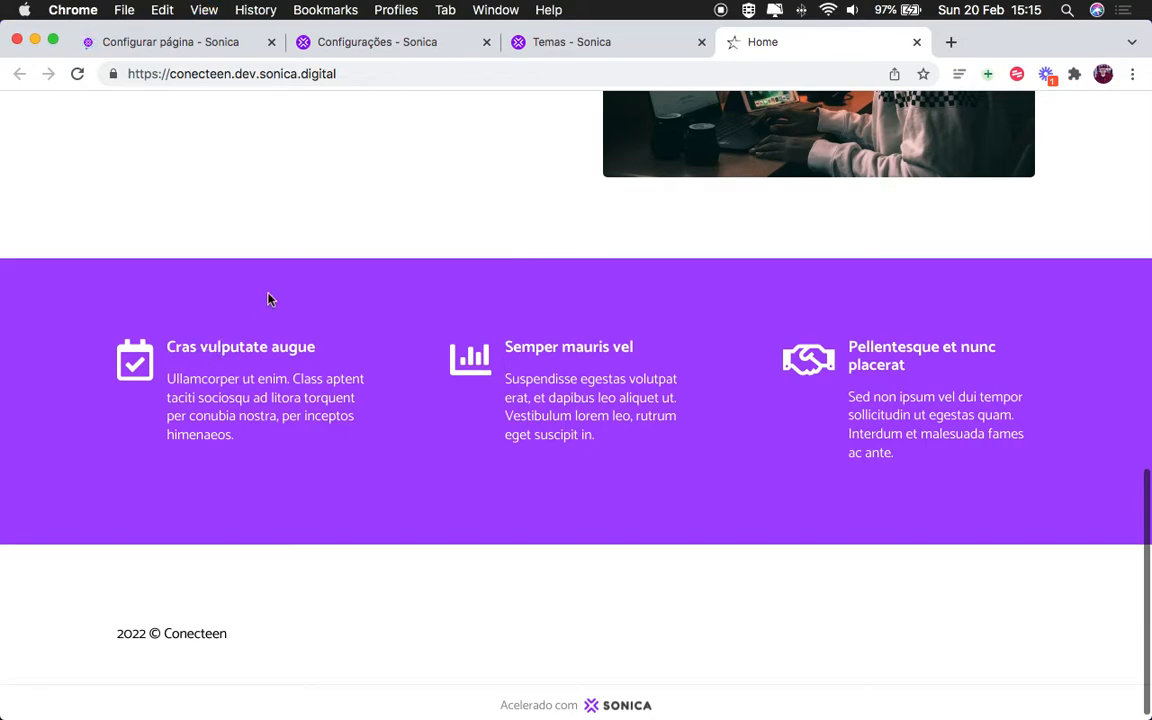
pyautogui.press('super+alt+i')
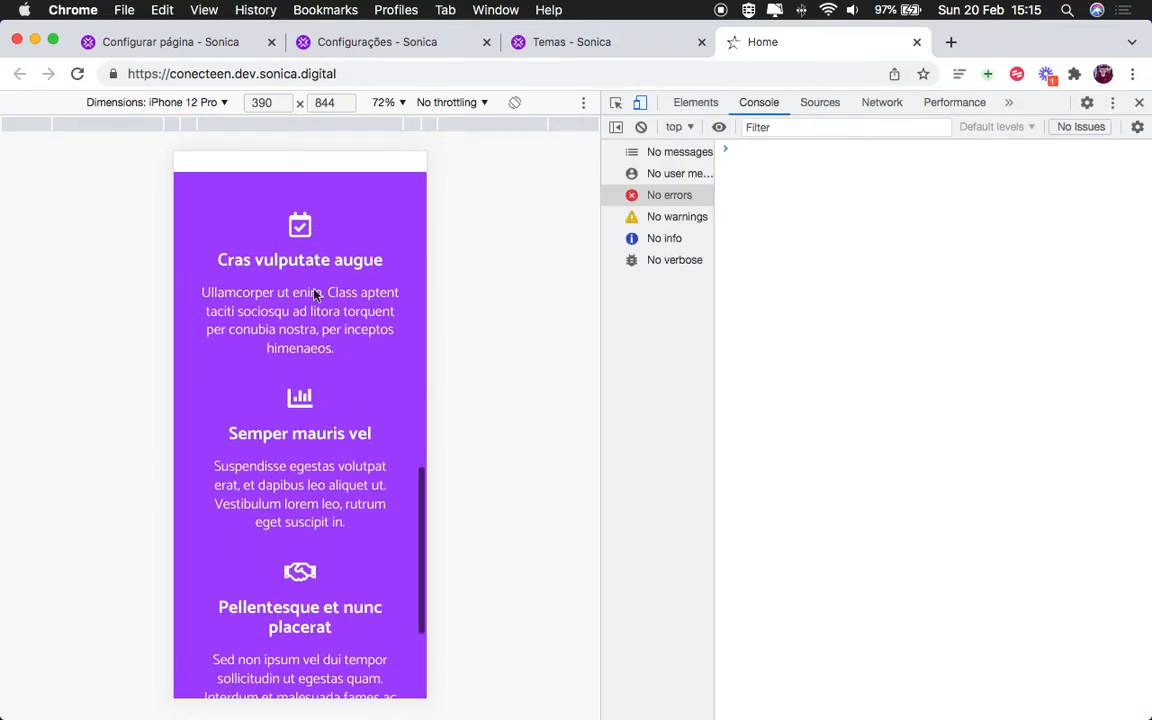
# Step: Enable Compactar conteúdo no mobile for the i3 block and save the page
pyautogui.scroll(2, 309, 296)
pyautogui.scroll(-4, 303, 430)
pyautogui.scroll(1, 322, 471)
pyautogui.scroll(1, 322, 471)
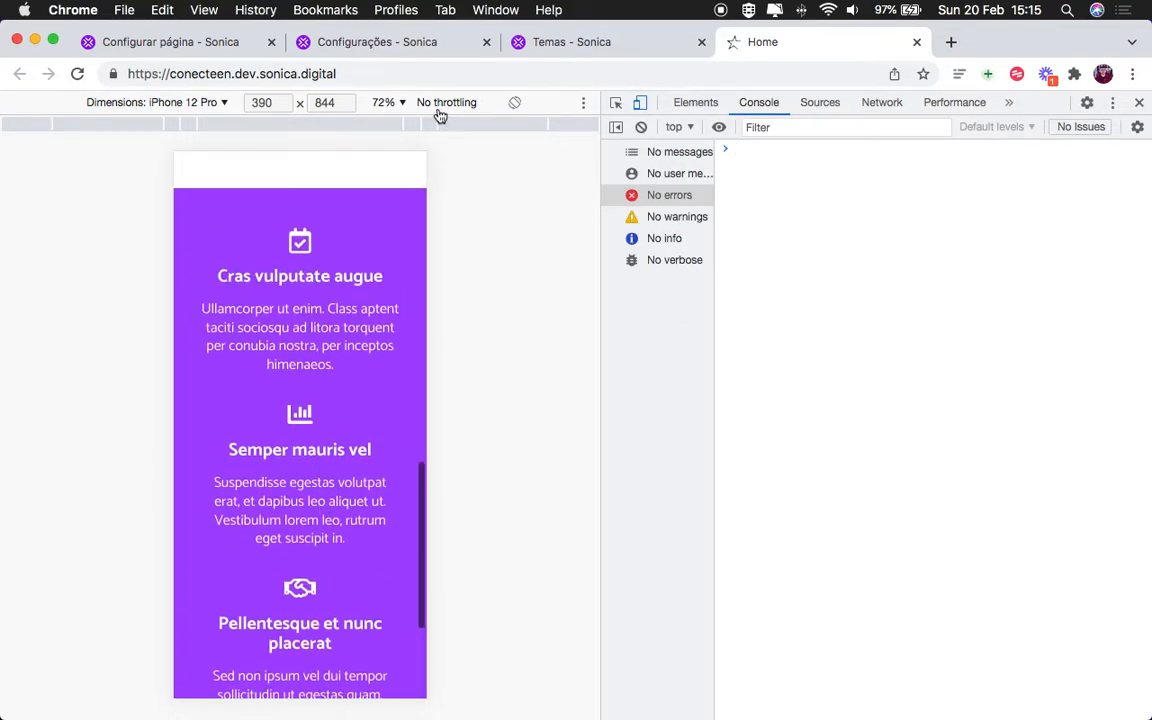
pyautogui.click(221, 44)
pyautogui.scroll(-10, 807, 368)
pyautogui.click(980, 322)
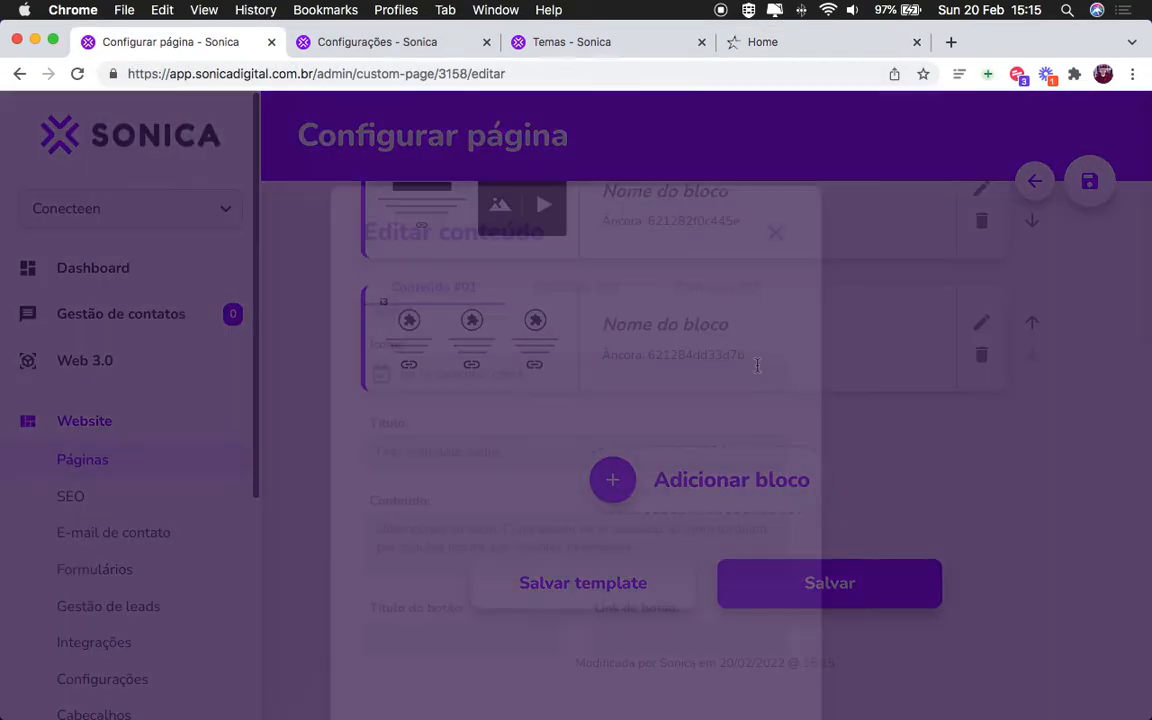
pyautogui.scroll(-10, 753, 386)
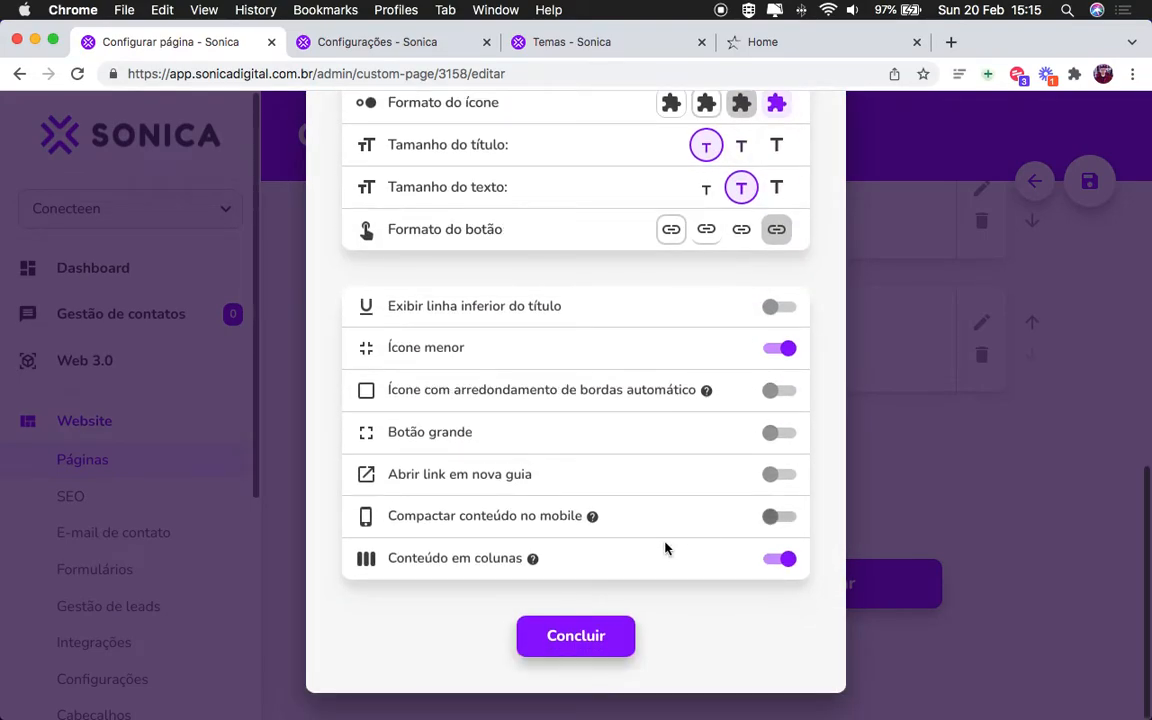
pyautogui.moveTo(592, 518)
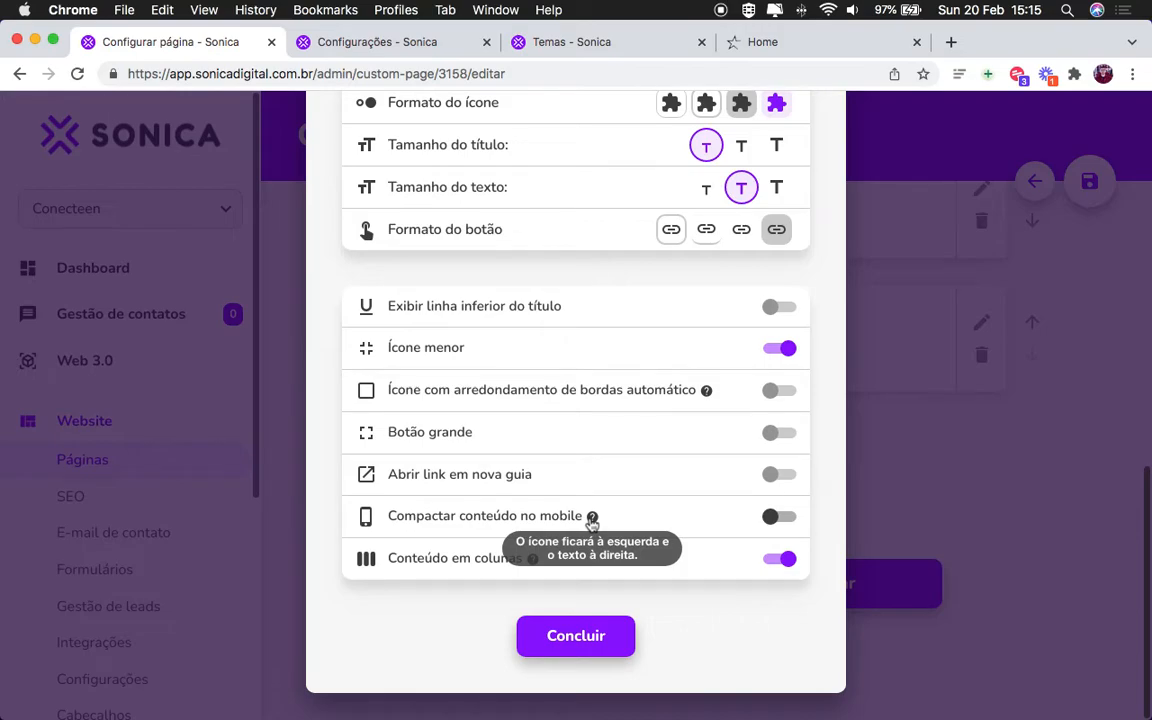
pyautogui.click(779, 516)
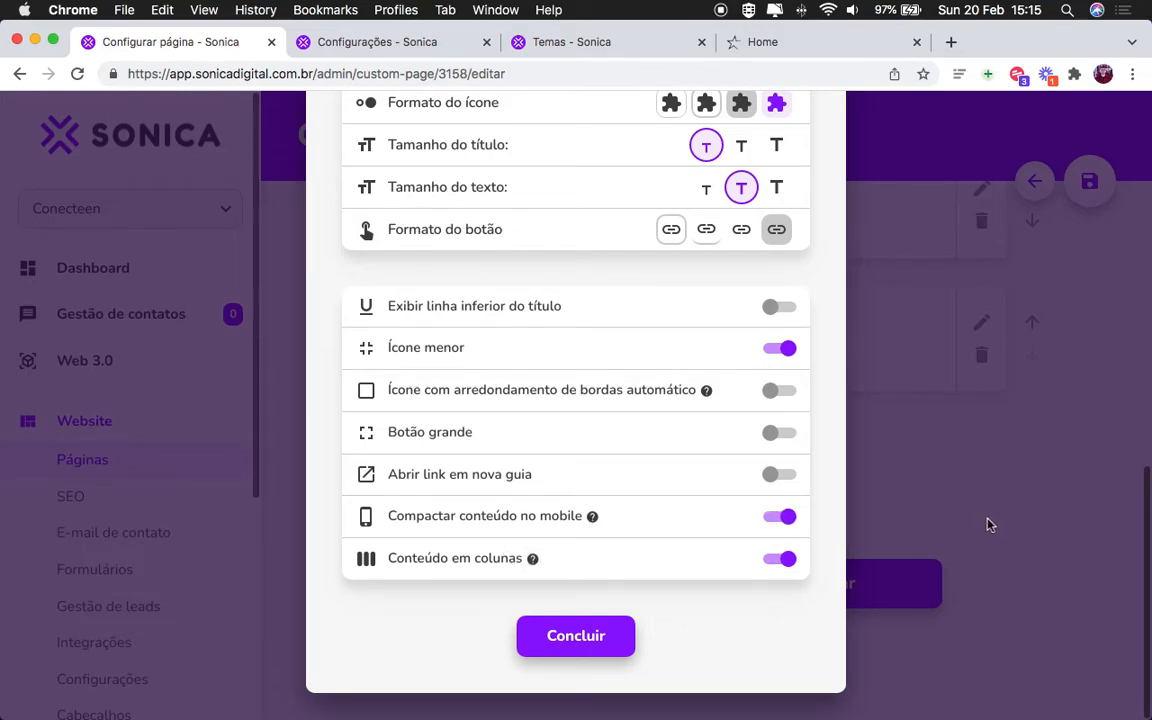
pyautogui.click(987, 525)
pyautogui.click(926, 585)
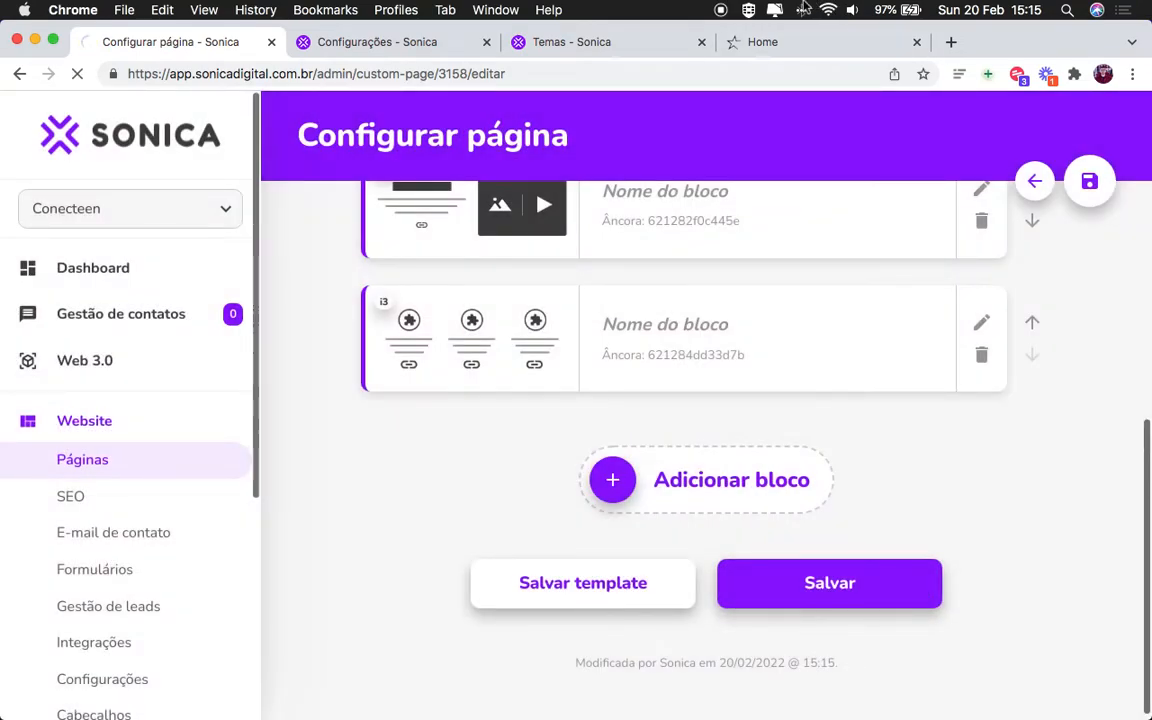
# Step: Reload the published Home page and check the compacted icon block in the mobile view
pyautogui.click(761, 41)
pyautogui.click(79, 74)
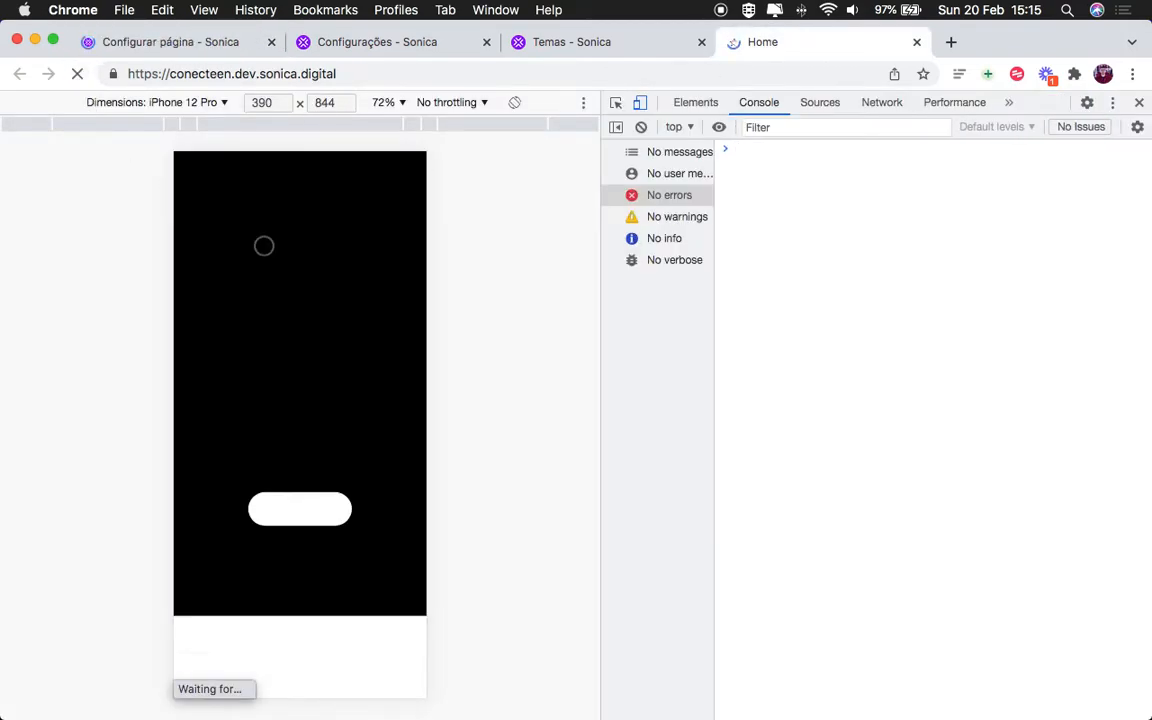
pyautogui.scroll(-10, 366, 400)
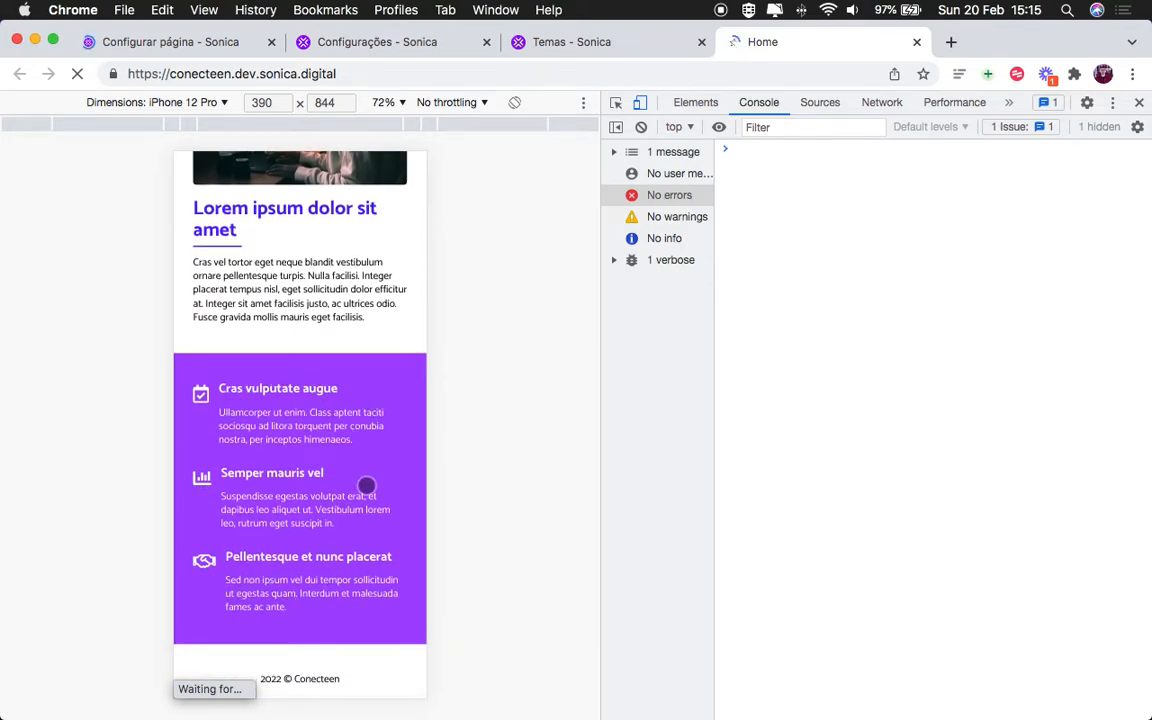
# Step: Switch to Sublime Text and copy the Fale conosco heading and its paragraph from the Contato section
pyautogui.click(199, 48)
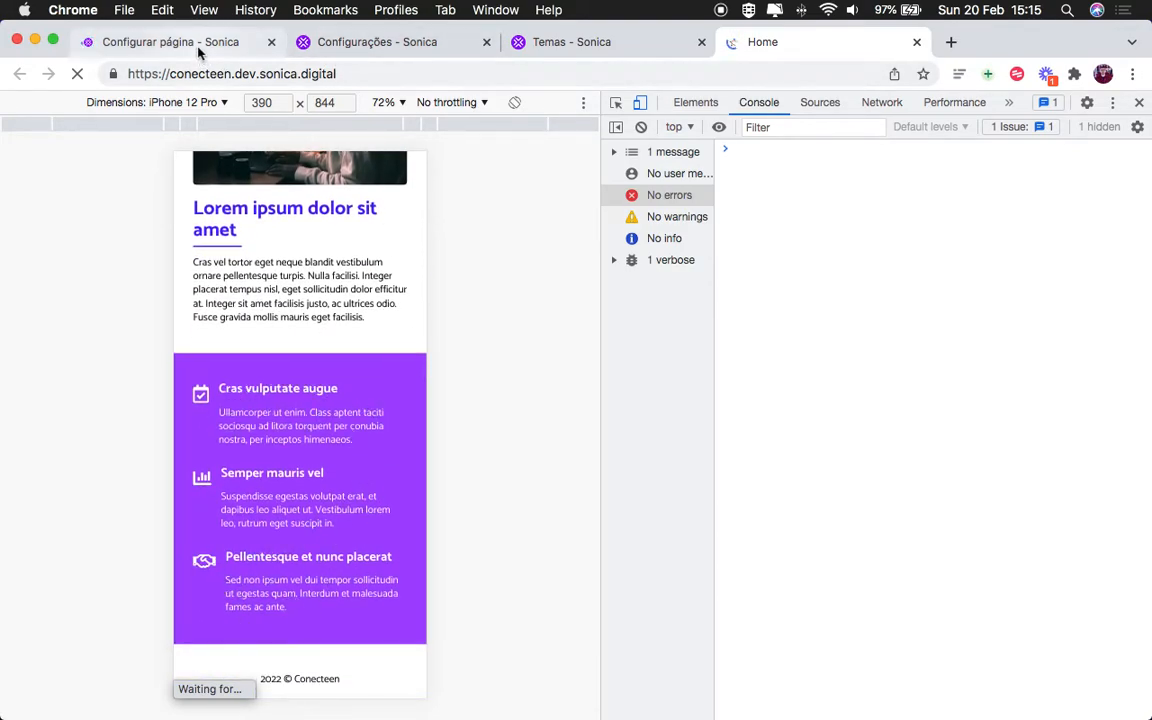
pyautogui.hotkey('ctrl', 'Right')
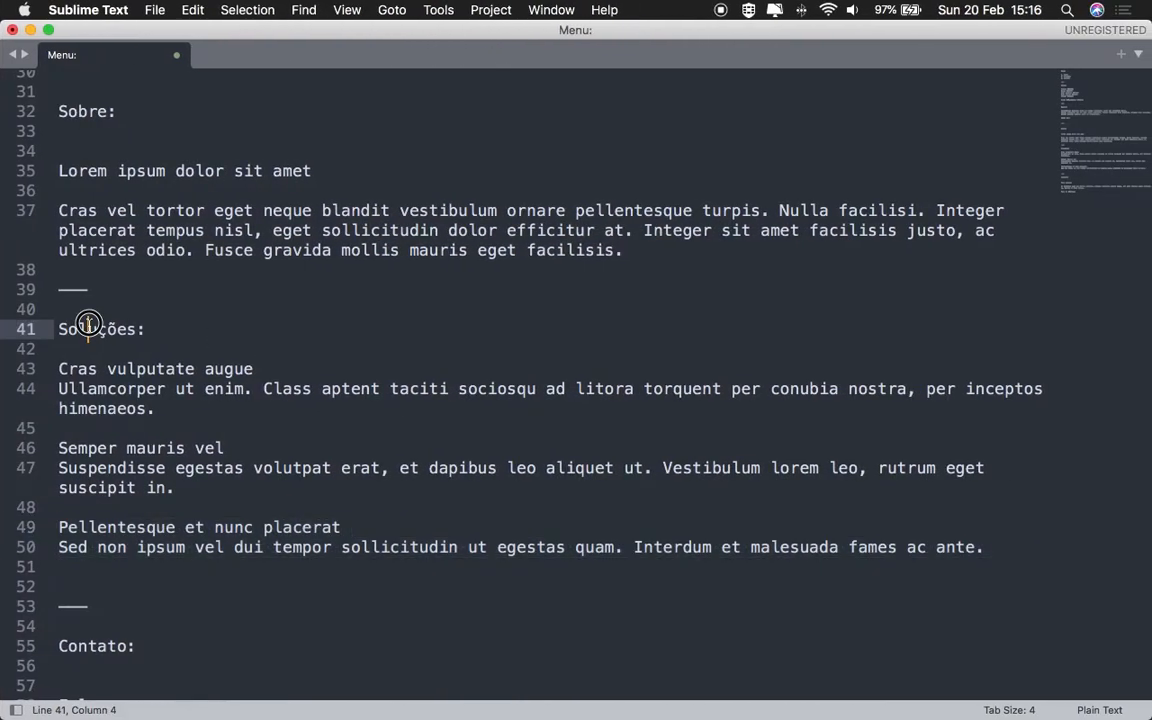
pyautogui.doubleClick(82, 329)
pyautogui.scroll(-5, 344, 428)
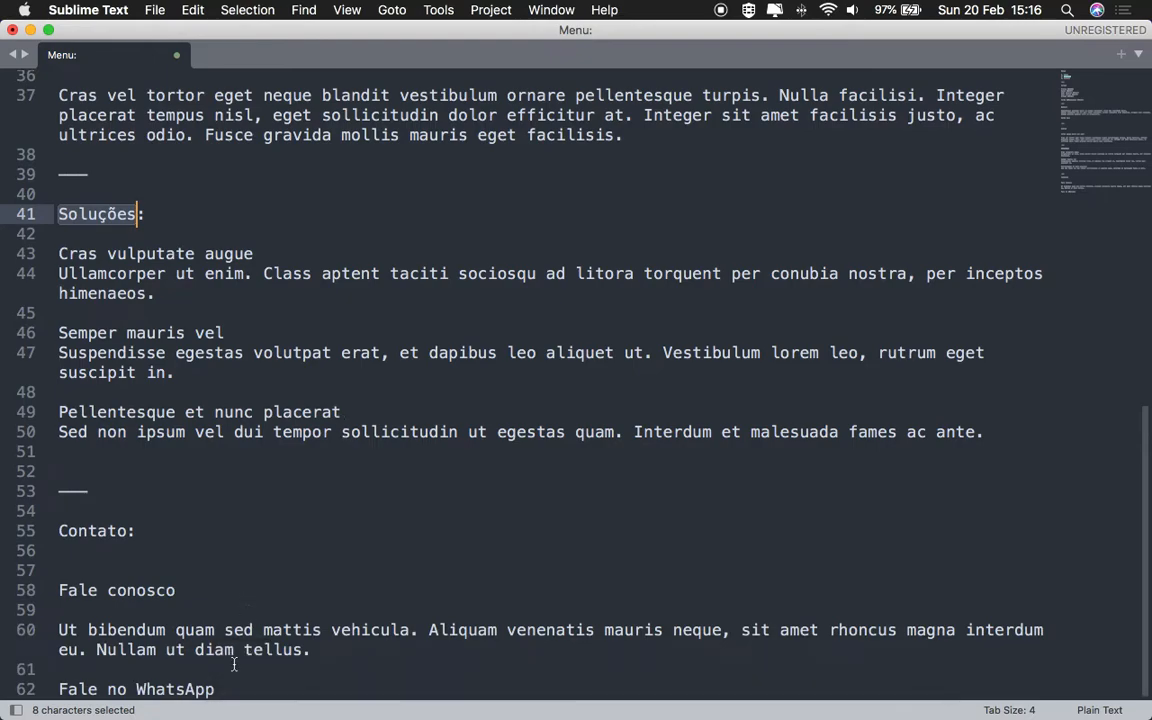
pyautogui.click(305, 652)
pyautogui.keyDown('shift'); pyautogui.click(50, 595); pyautogui.keyUp('shift')
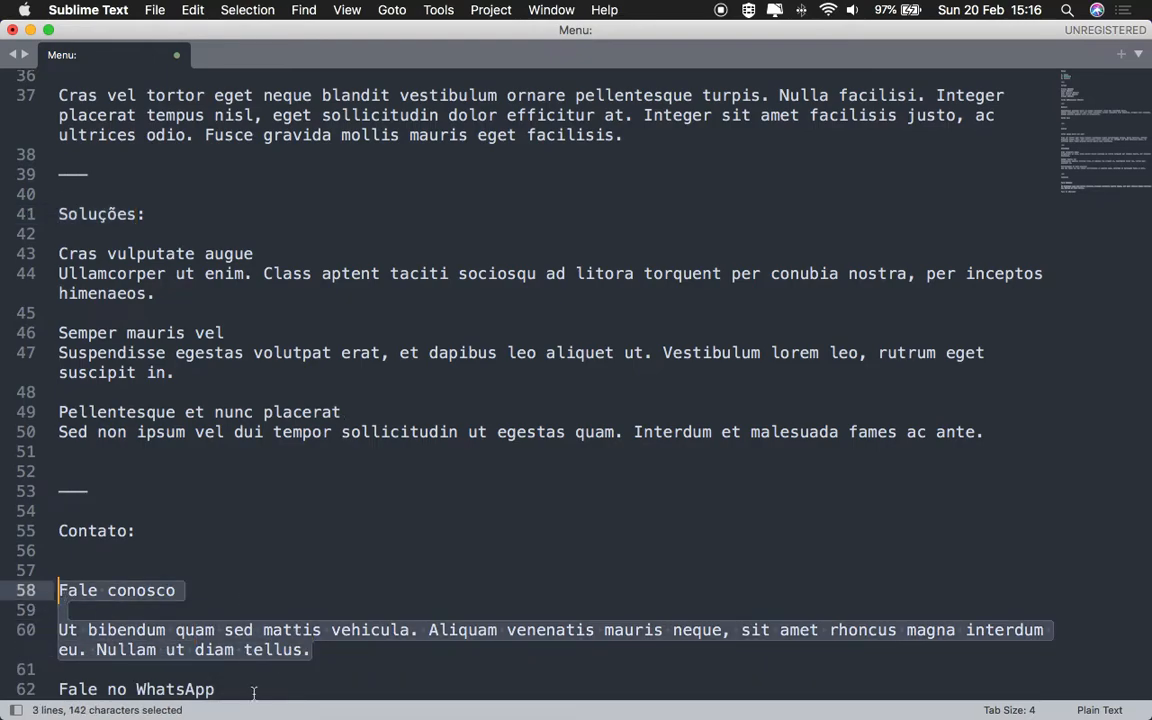
pyautogui.press('super+c')
# Step: Return to Chrome and add the l2 Tela cheia block with a form below the icon block
pyautogui.press('super+Tab')
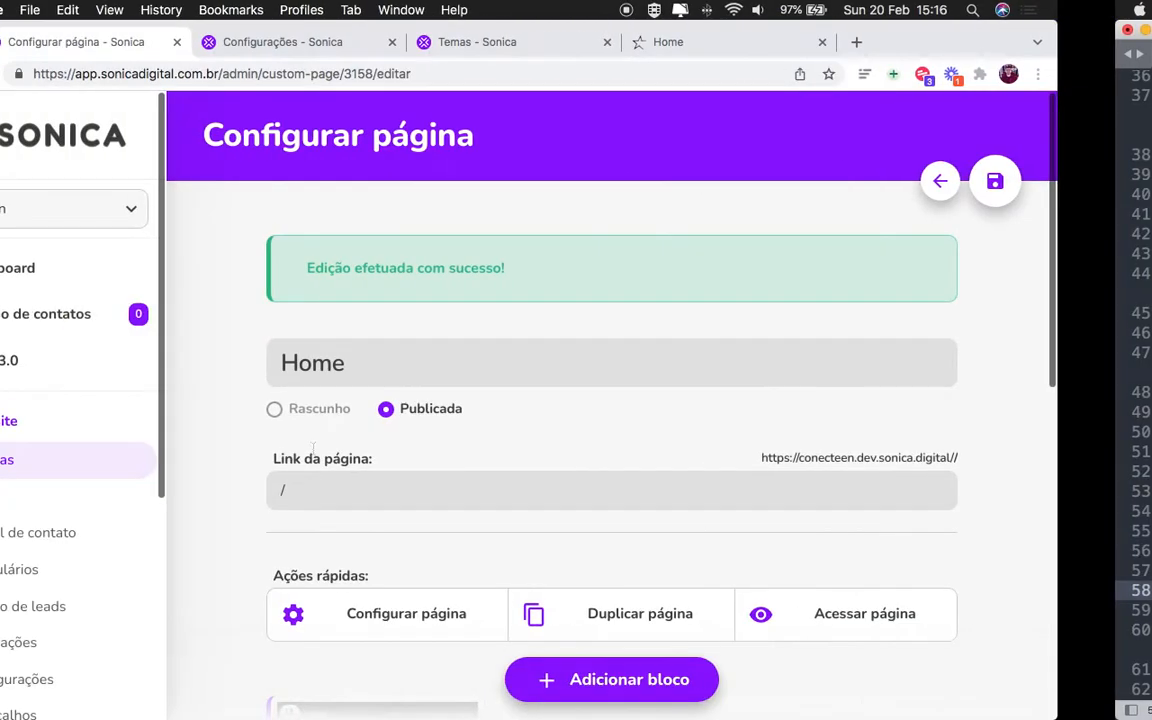
pyautogui.scroll(-10, 612, 420)
pyautogui.click(613, 478)
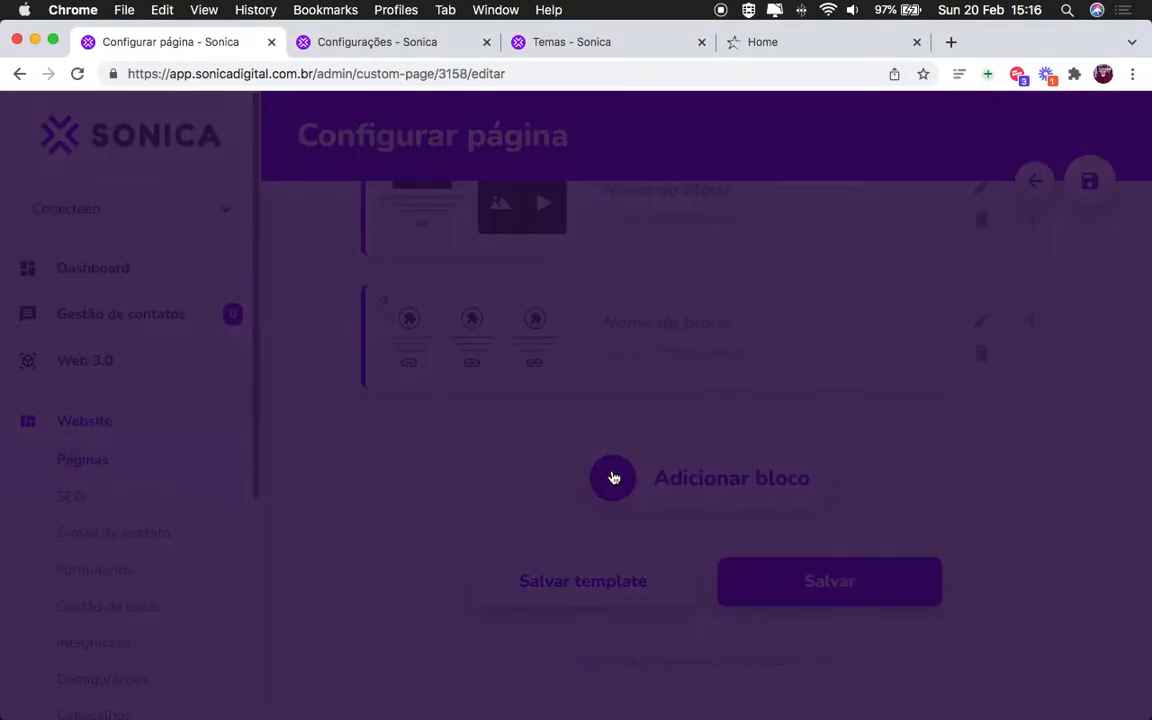
pyautogui.click(966, 232)
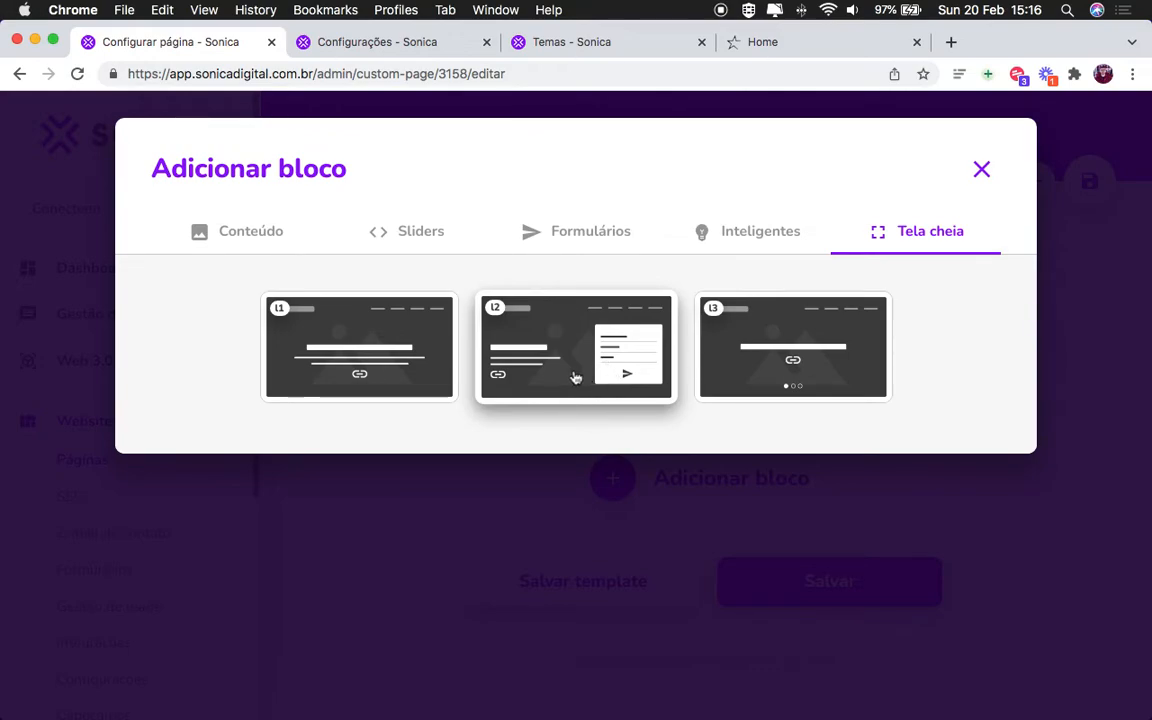
pyautogui.click(600, 258)
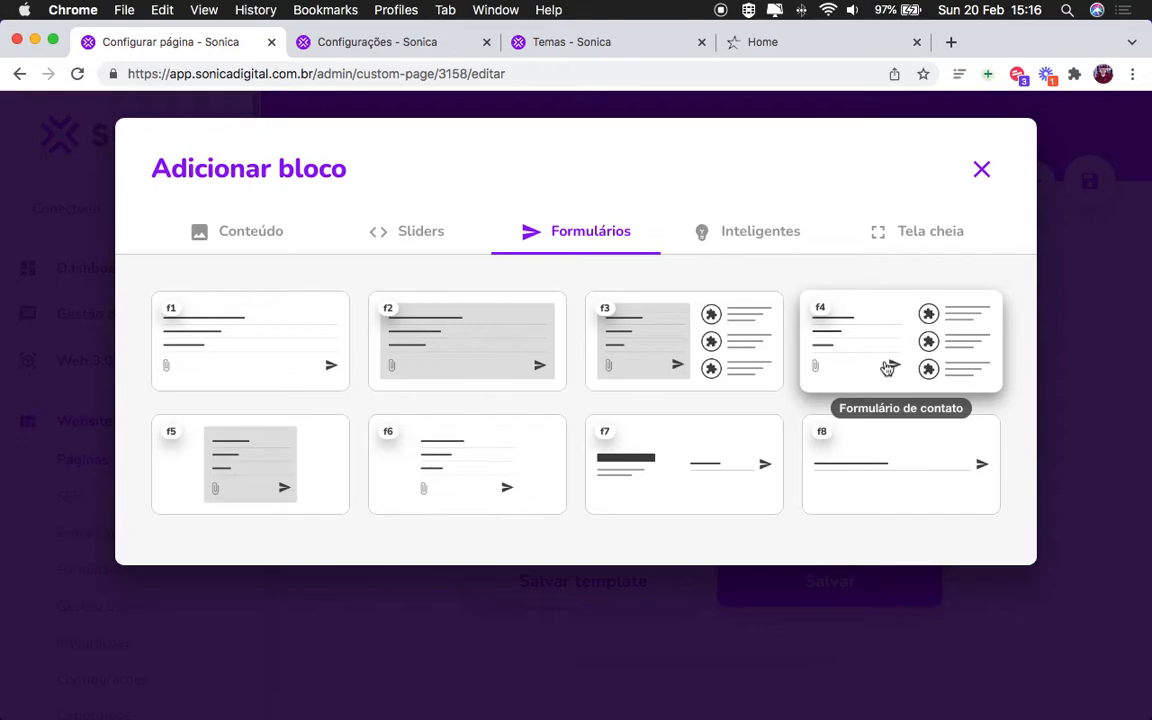
pyautogui.click(916, 243)
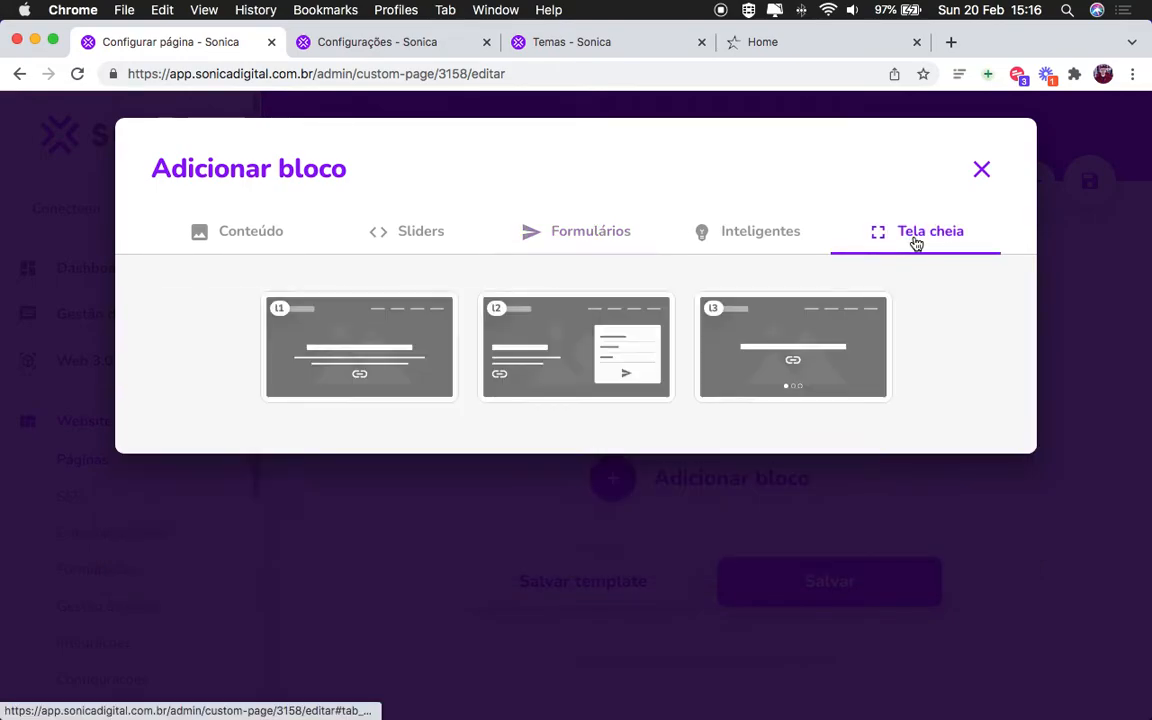
pyautogui.click(575, 363)
# Step: Open the l2 block's content editor and paste the copied Fale conosco text as its Conteúdo
pyautogui.click(980, 308)
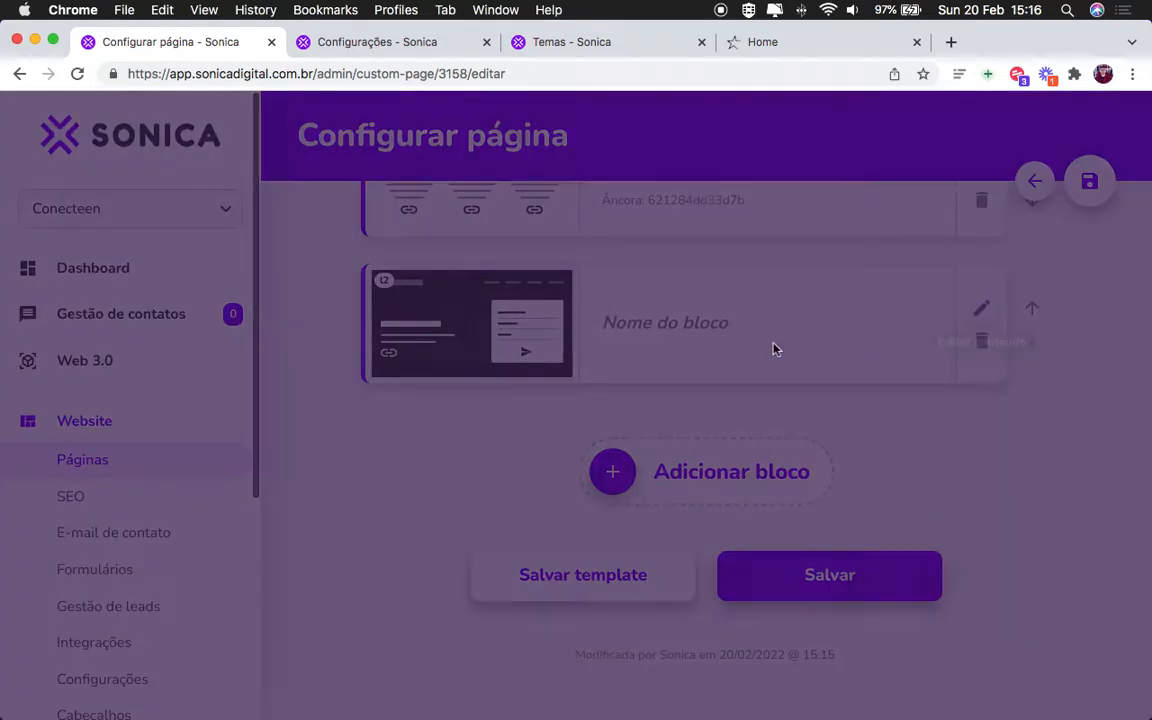
pyautogui.click(640, 527)
pyautogui.press('super+v')
pyautogui.press('super+shift+Left')
pyautogui.press('BackSpace')
pyautogui.press('BackSpace')
pyautogui.press('BackSpace')
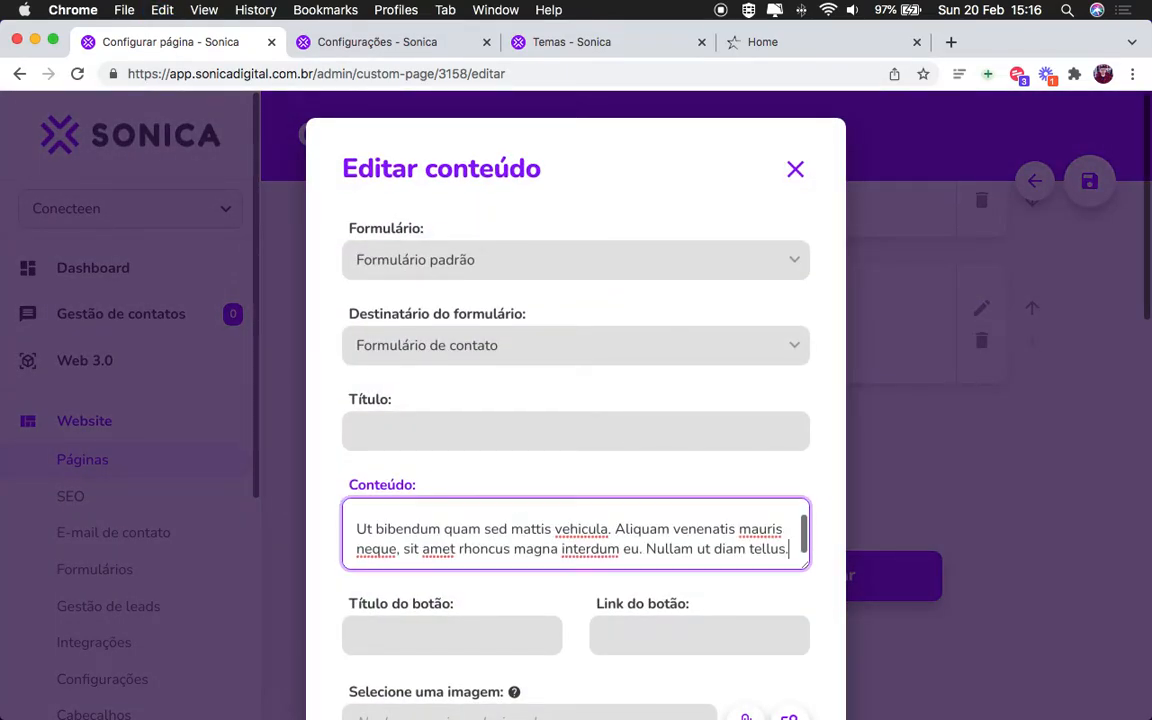
pyautogui.click(460, 646)
pyautogui.press('super+v')
pyautogui.click(700, 636)
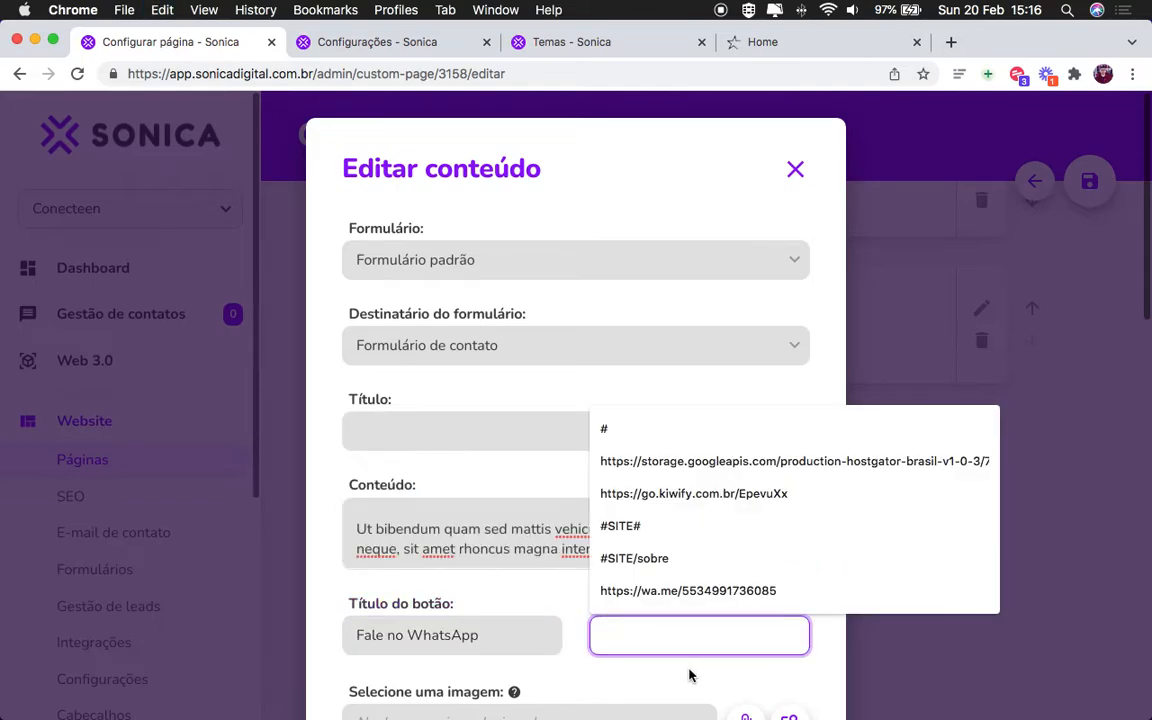
pyautogui.press('super+v')
pyautogui.moveTo(722, 639); pyautogui.dragTo(796, 639)
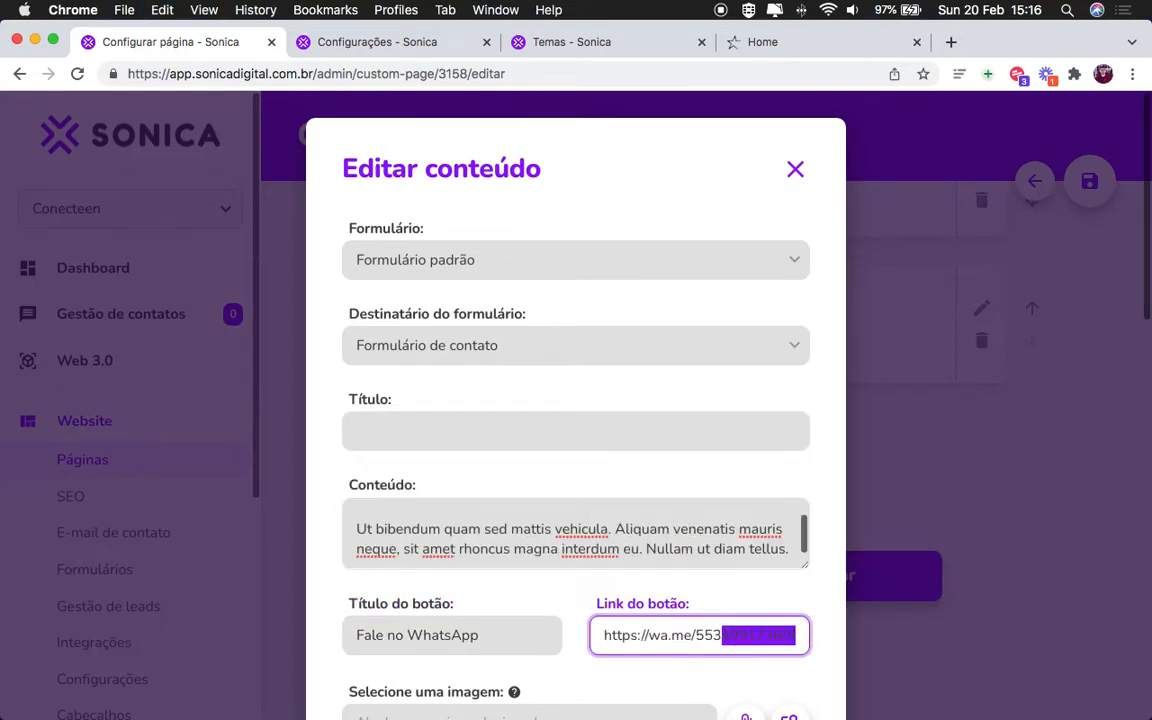
pyautogui.press('BackSpace')
pyautogui.press('BackSpace')
pyautogui.tripleClick(661, 630)
pyautogui.click(700, 678)
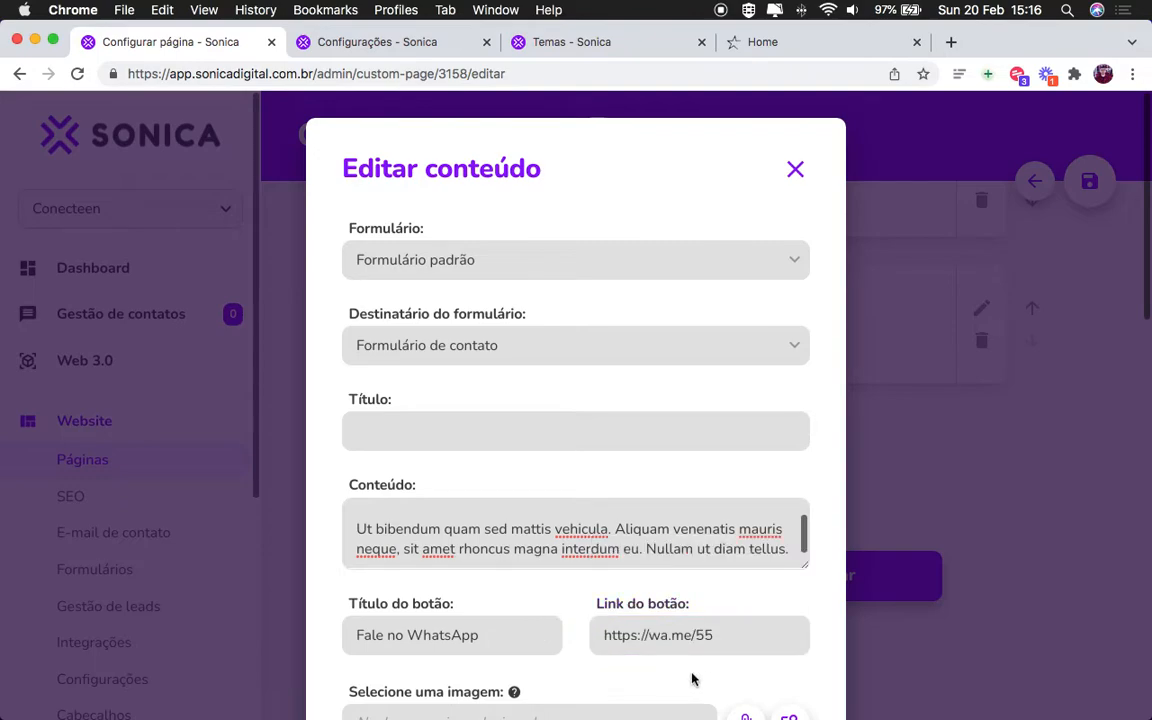
# Step: Remove the heading from the start of the Conteúdo text and set the block's Título to "Fale conosco"
pyautogui.scroll(2, 521, 533)
pyautogui.moveTo(440, 511); pyautogui.dragTo(327, 507)
pyautogui.press('BackSpace')
pyautogui.press('Delete')
pyautogui.hotkey('shift', 'Tab')
pyautogui.write('Fale conosco')
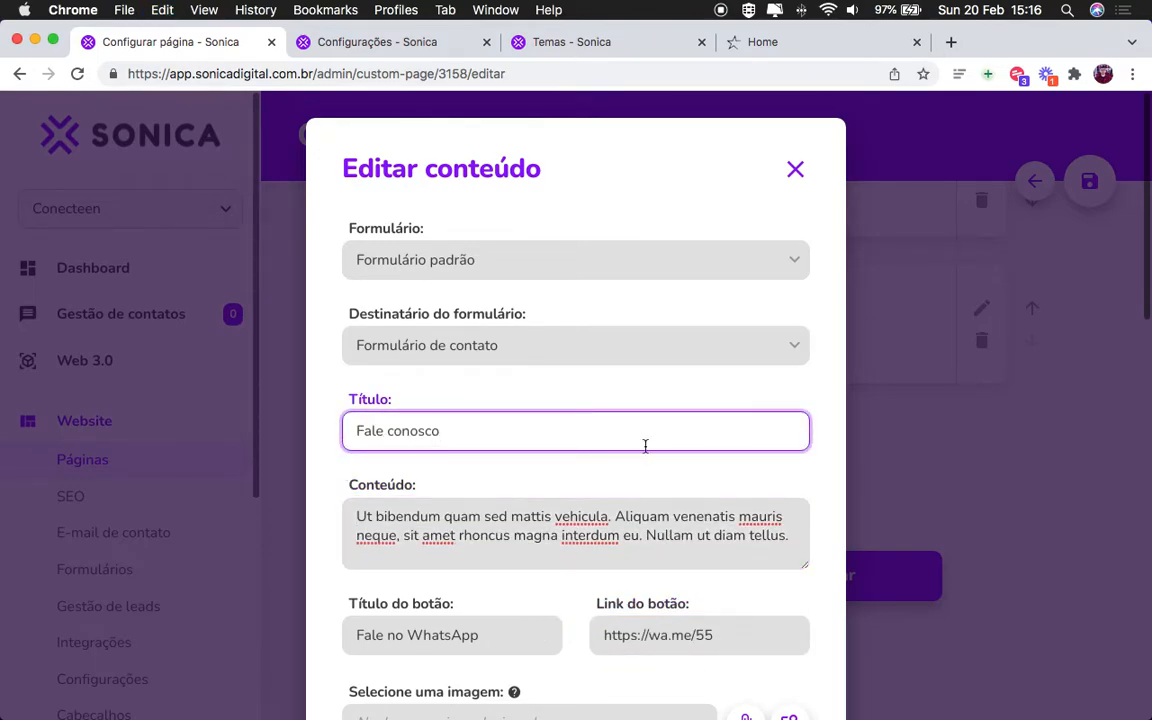
# Step: Add several test lines containing only "a" below the Conteúdo paragraph
pyautogui.scroll(-2, 795, 503)
pyautogui.scroll(-1, 795, 503)
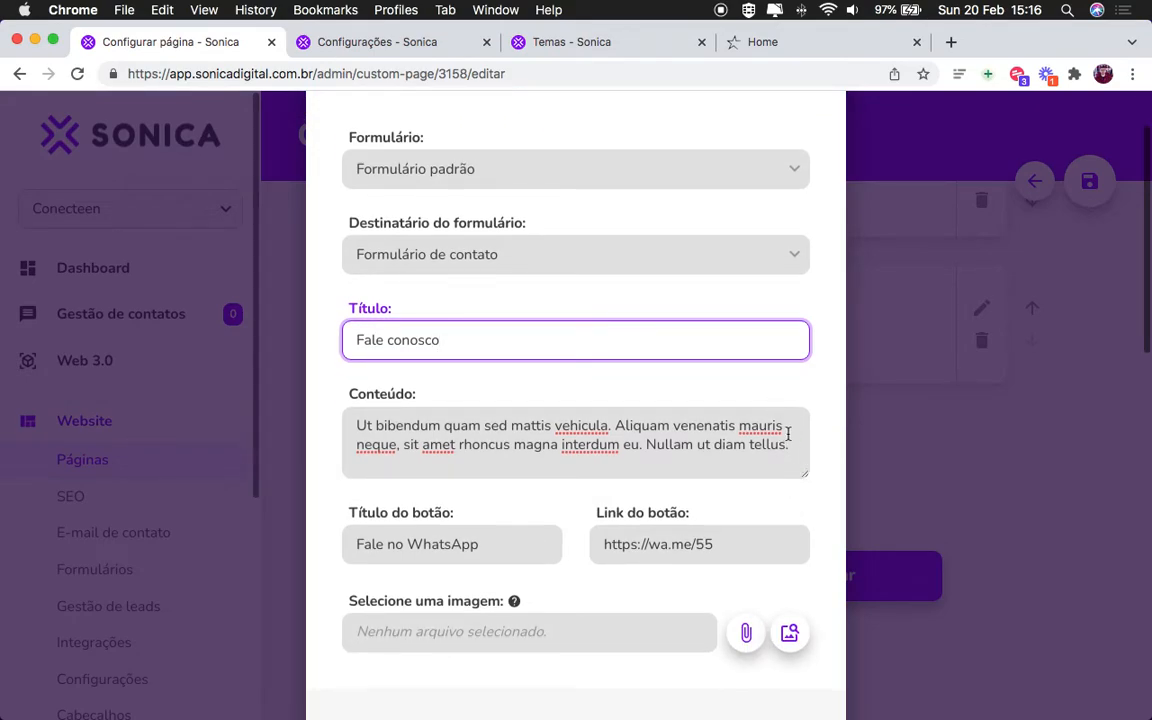
pyautogui.click(789, 445)
pyautogui.press('Return')
pyautogui.write('a')
pyautogui.press('Return')
pyautogui.write('a')
pyautogui.press('Return')
pyautogui.write('a')
pyautogui.press('Return')
pyautogui.write('a')
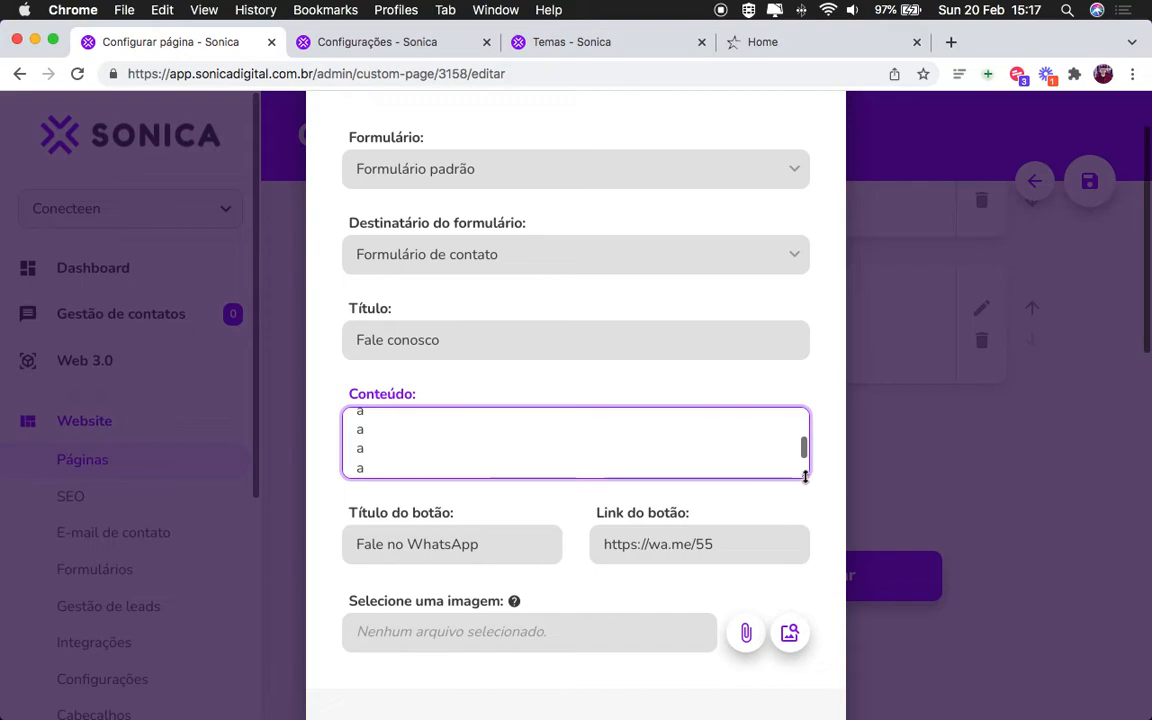
# Step: Enlarge the Conteúdo text box and delete the test lines below the paragraph
pyautogui.moveTo(805, 477); pyautogui.dragTo(802, 607)
pyautogui.hotkey('shift', 'Up')
pyautogui.hotkey('shift', 'Up')
pyautogui.hotkey('shift', 'Up')
pyautogui.press('BackSpace')
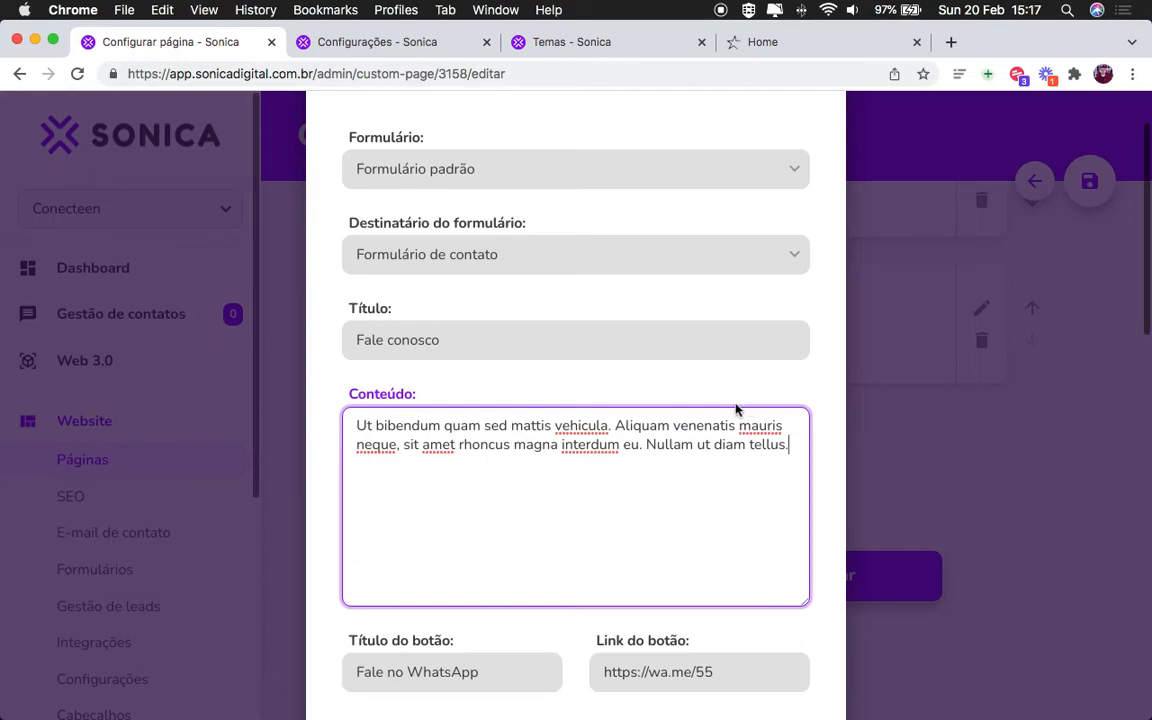
# Step: Search the online image library for "black" to find the l2 block's image
pyautogui.scroll(-5, 731, 405)
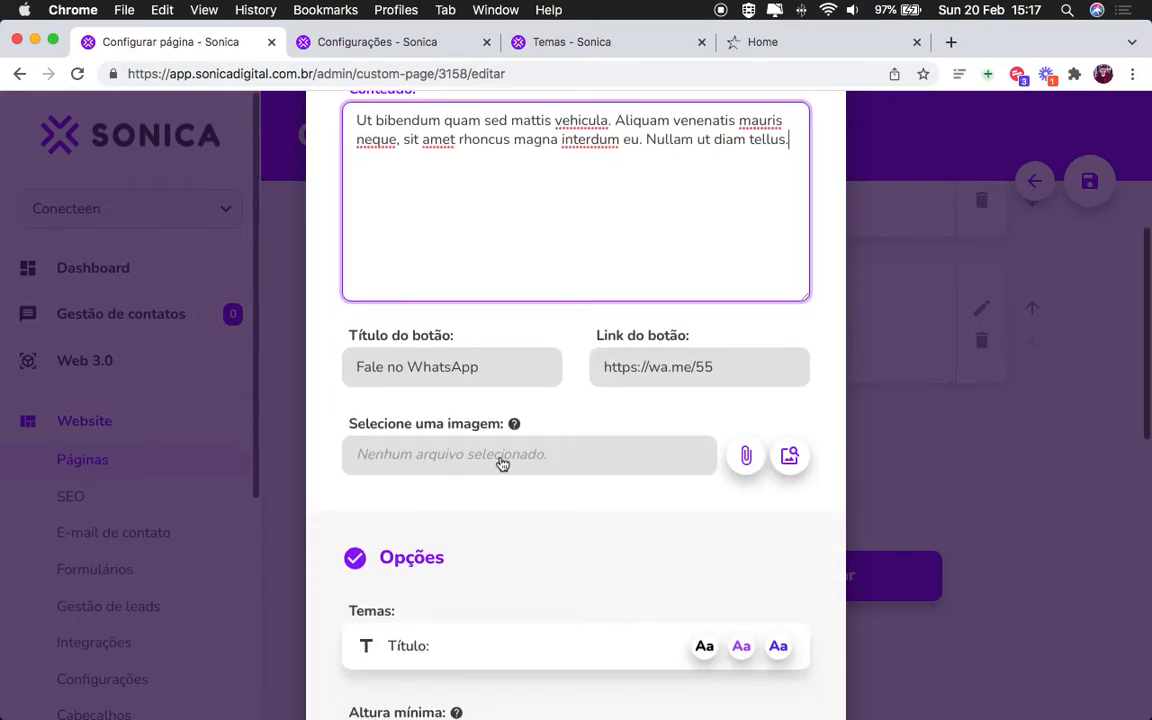
pyautogui.click(790, 456)
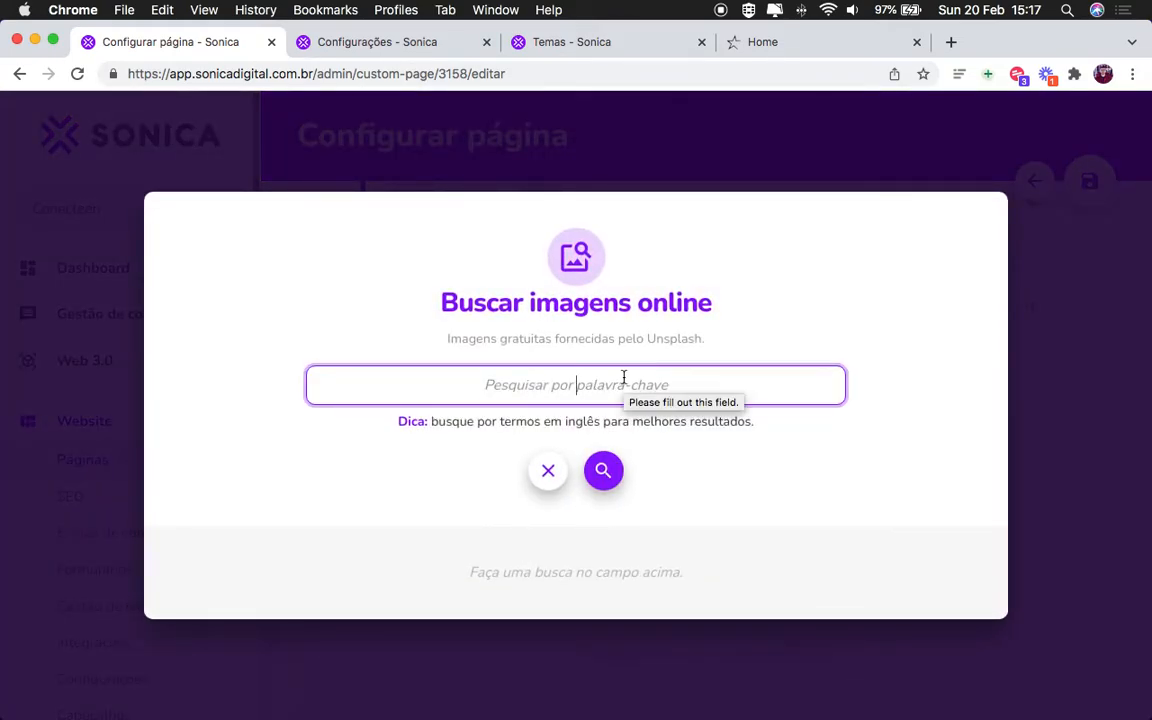
pyautogui.write('black')
pyautogui.press('Return')
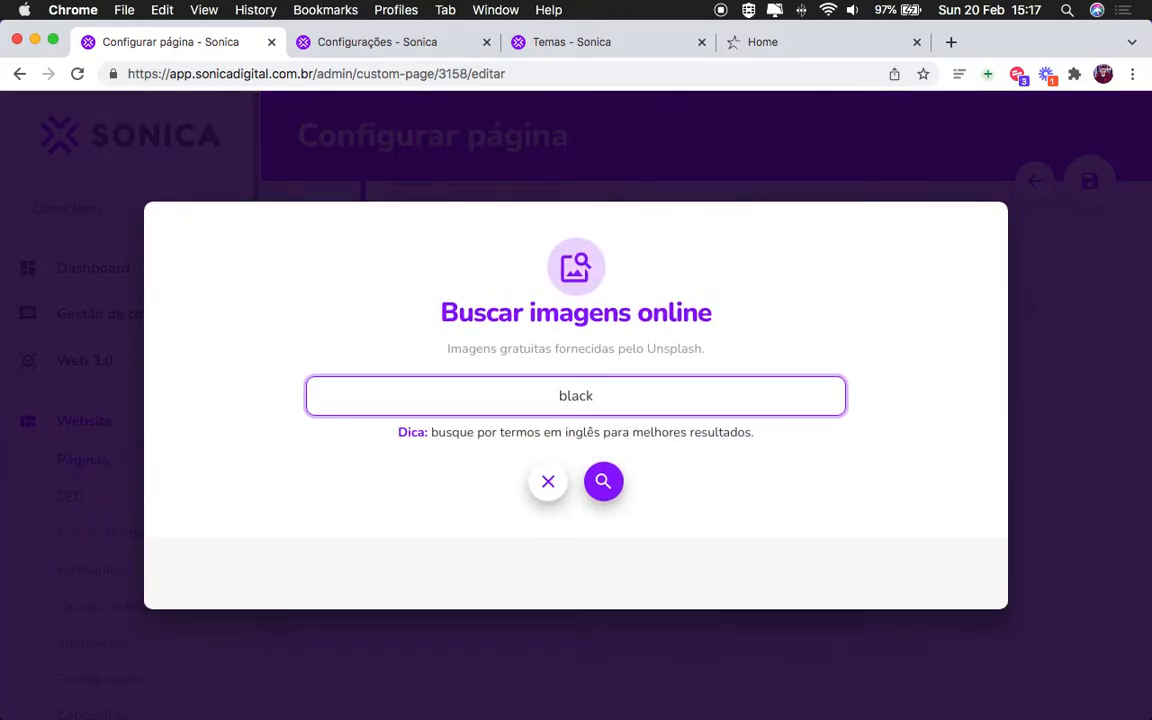
# Step: Preview several of the black image results and choose the plain dark leather-like texture as the l2 block's image
pyautogui.scroll(-3, 750, 348)
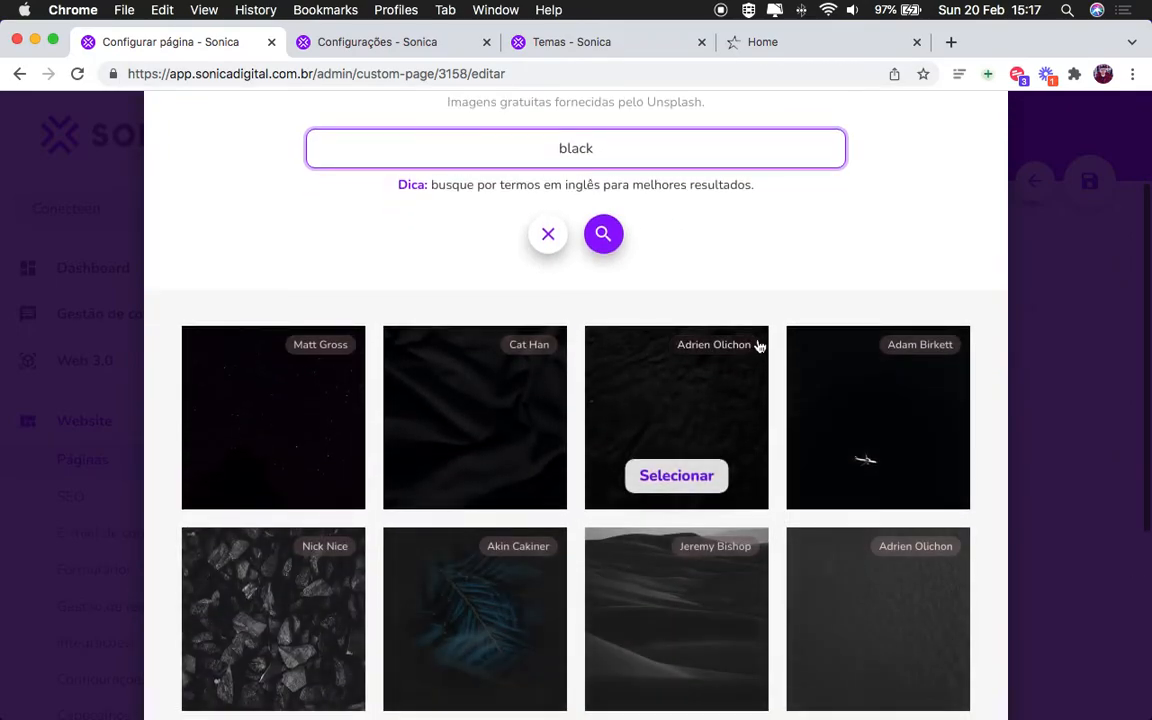
pyautogui.scroll(-3, 944, 190)
pyautogui.scroll(-4, 970, 190)
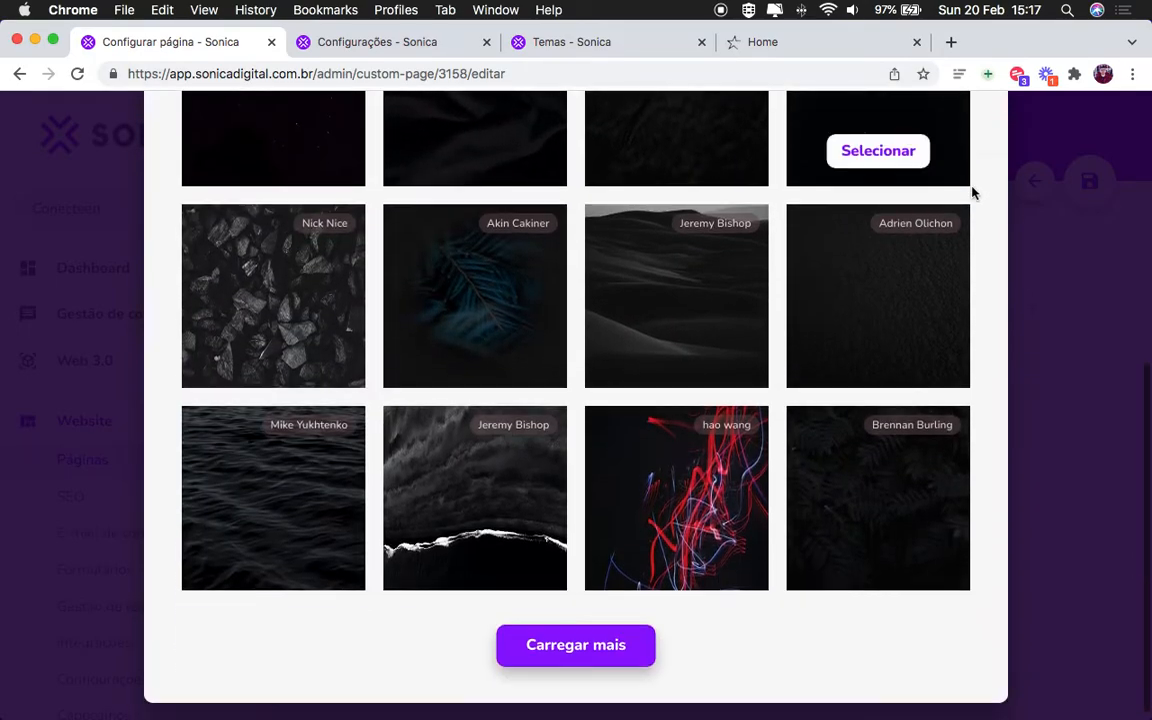
pyautogui.click(894, 281)
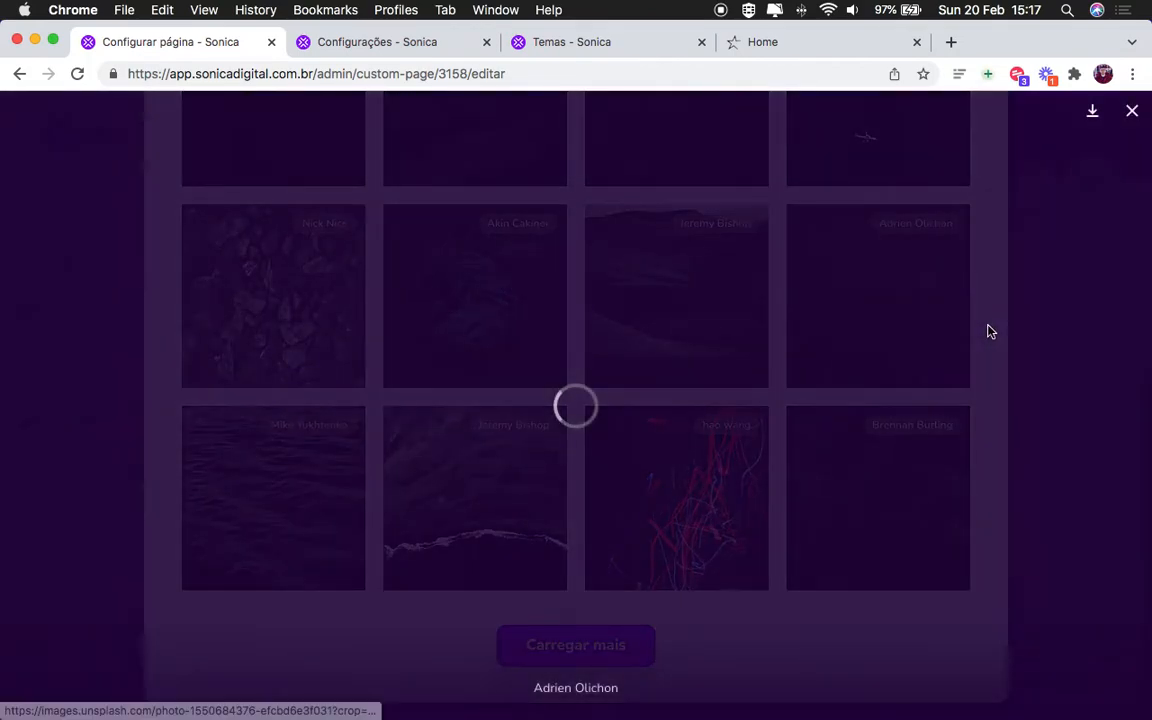
pyautogui.click(1016, 330)
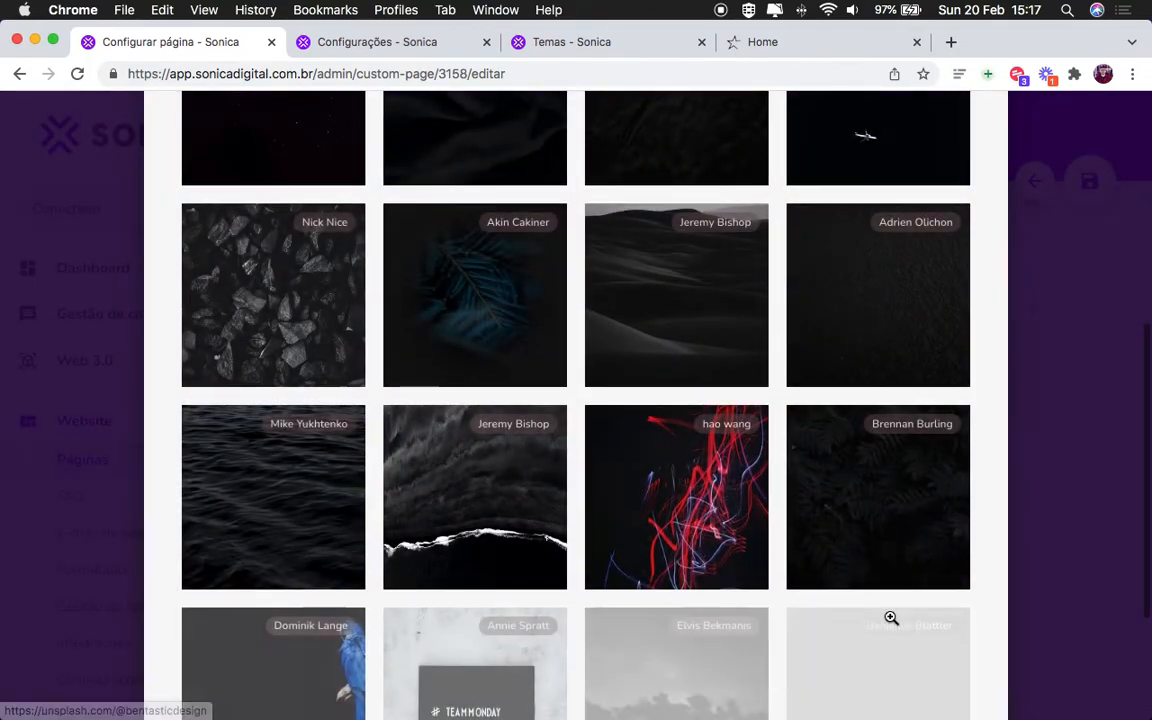
pyautogui.scroll(-8, 892, 617)
pyautogui.scroll(-4, 920, 636)
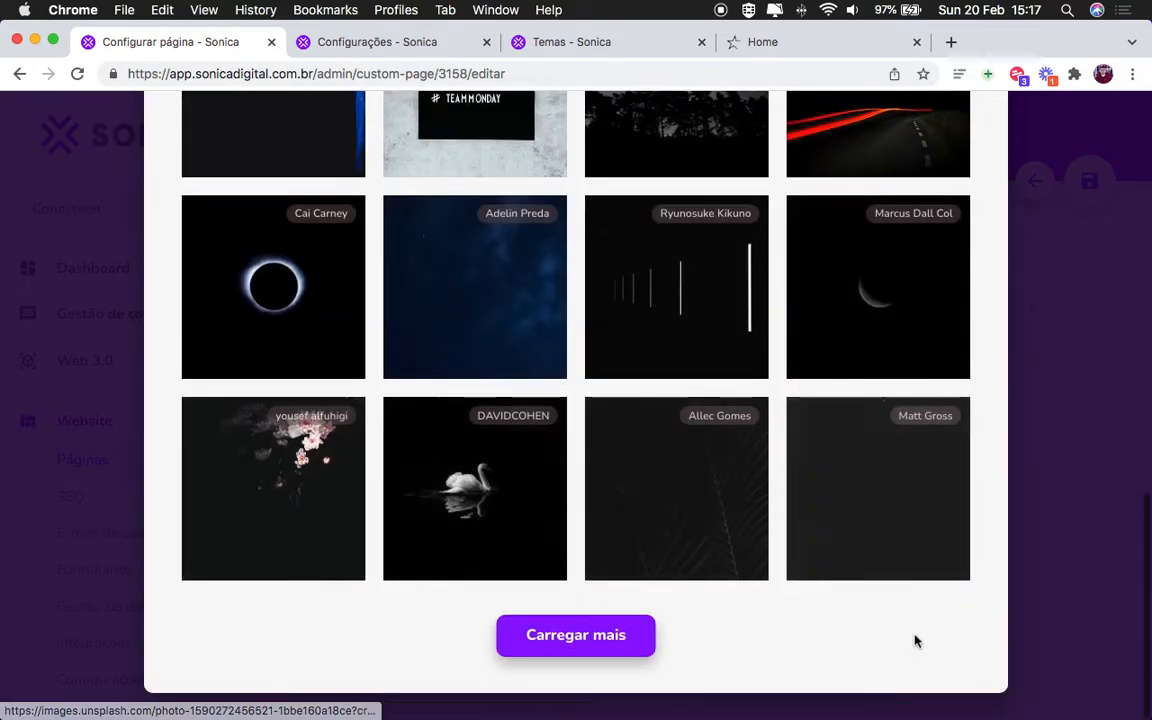
pyautogui.click(886, 480)
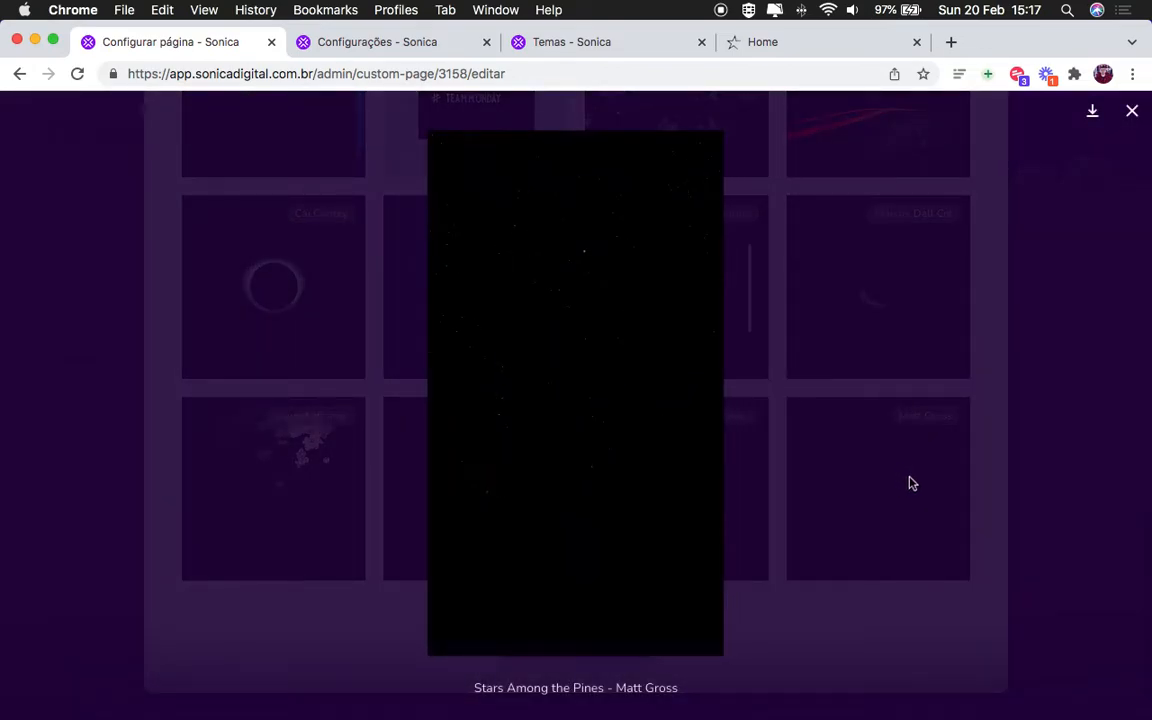
pyautogui.click(912, 375)
pyautogui.scroll(10, 901, 324)
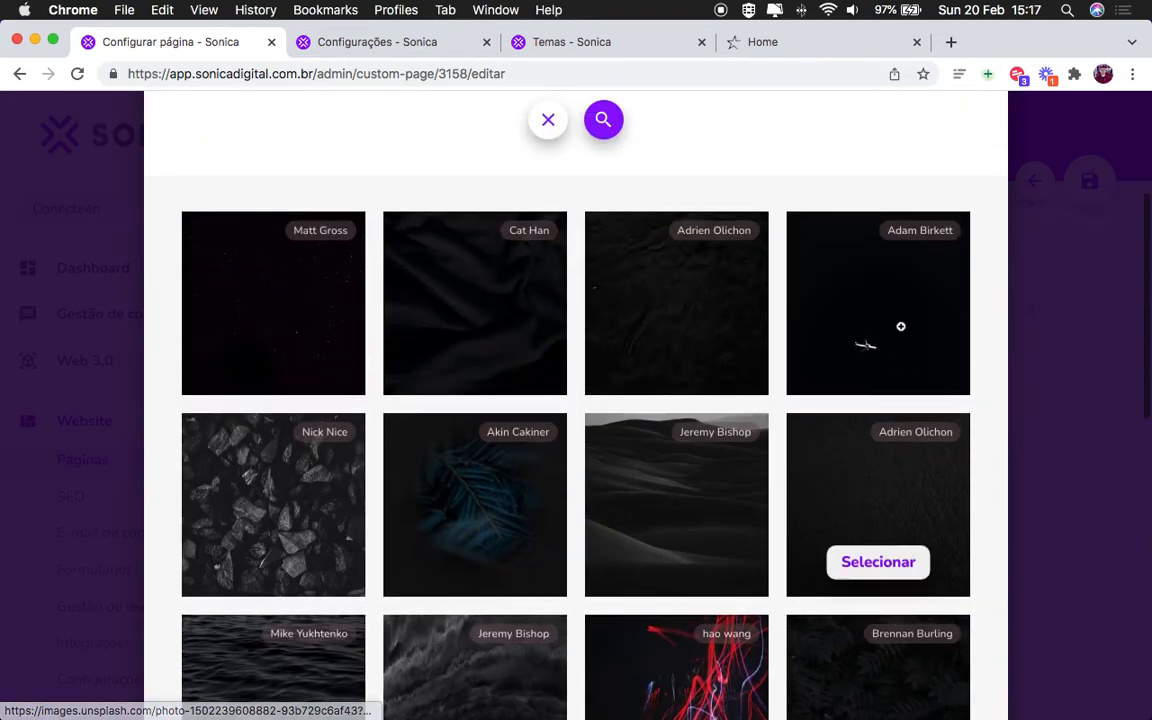
pyautogui.click(697, 303)
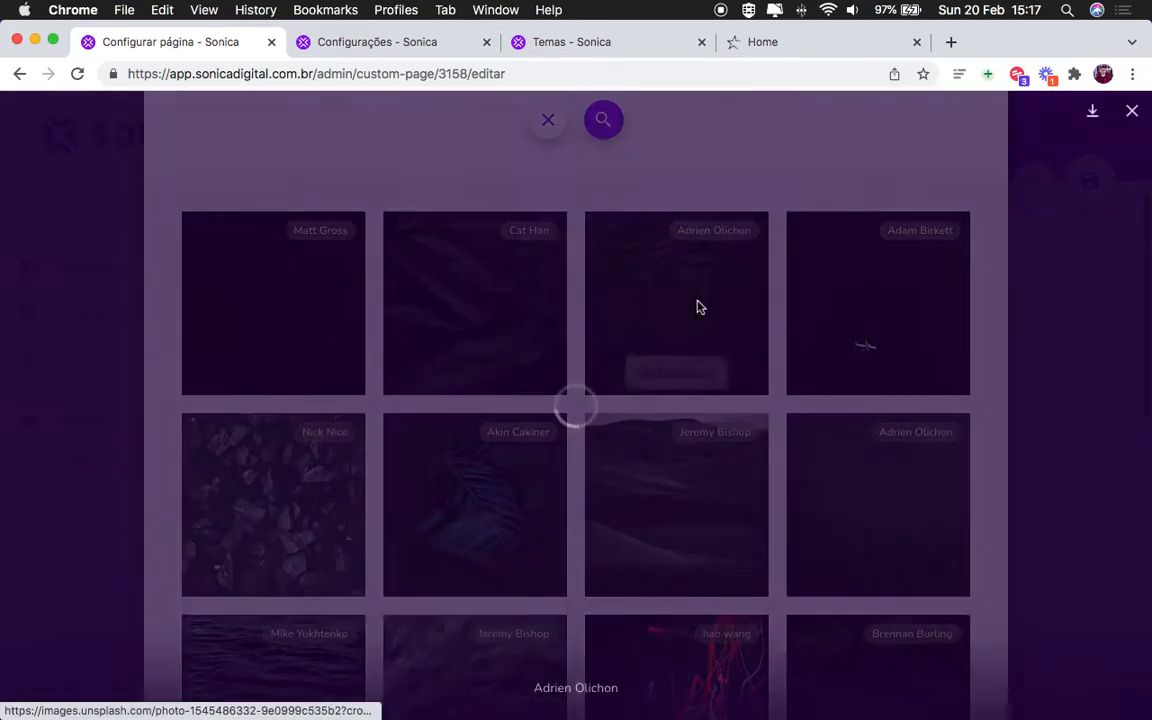
pyautogui.click(965, 304)
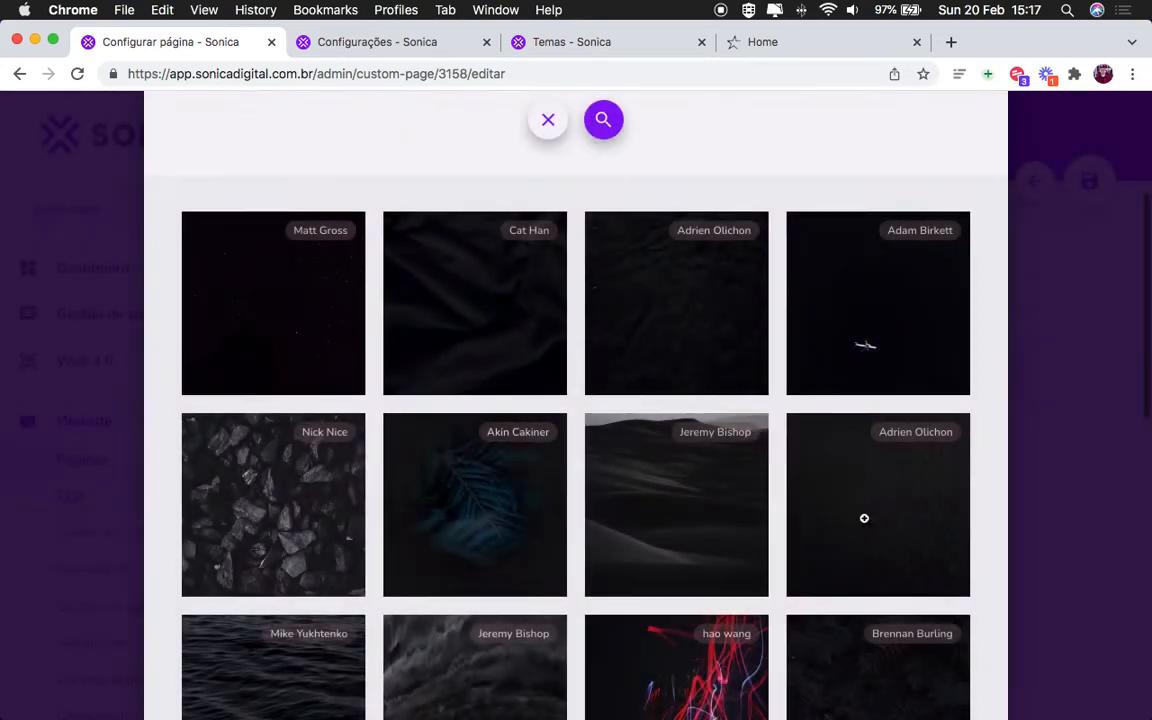
pyautogui.click(795, 562)
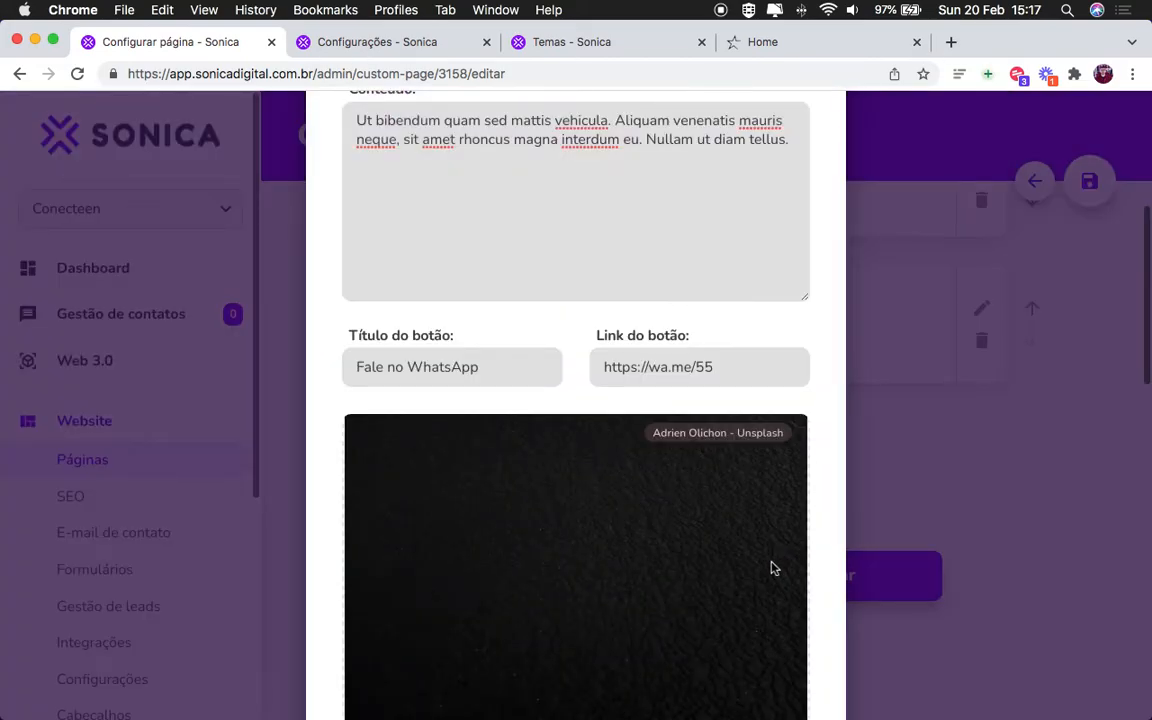
# Step: Review the l2 block's options, close its content editor and save the Home page
pyautogui.scroll(3, 772, 568)
pyautogui.scroll(-8, 768, 566)
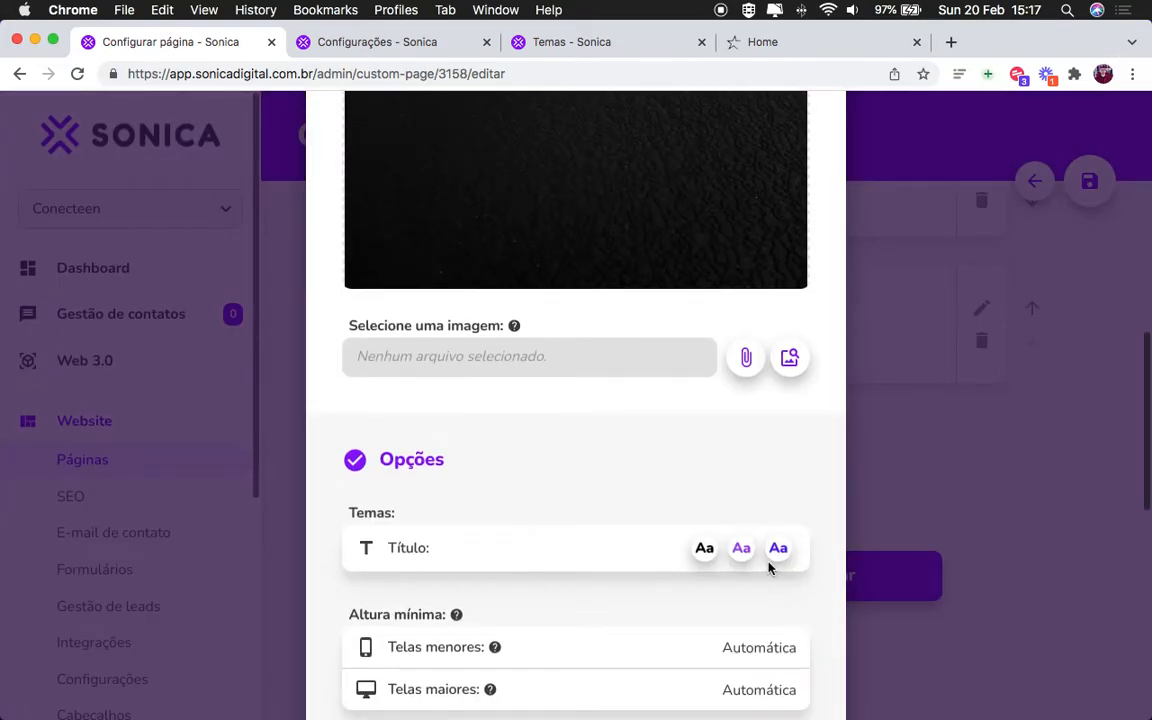
pyautogui.scroll(-5, 768, 567)
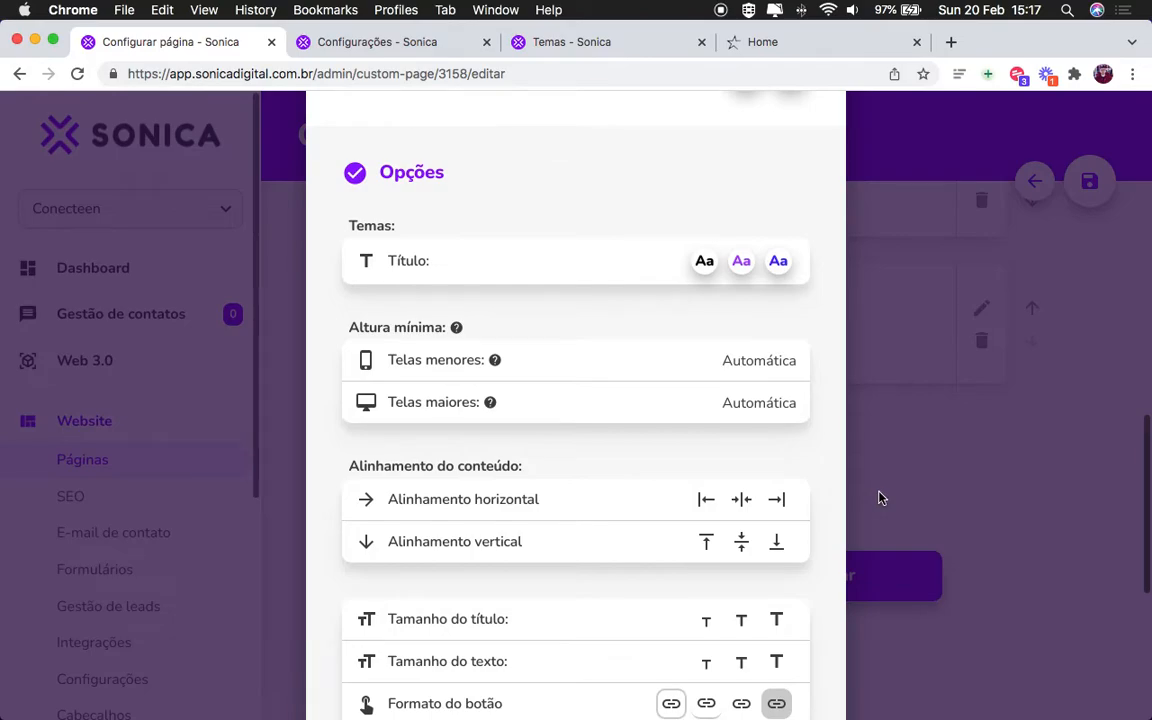
pyautogui.click(943, 470)
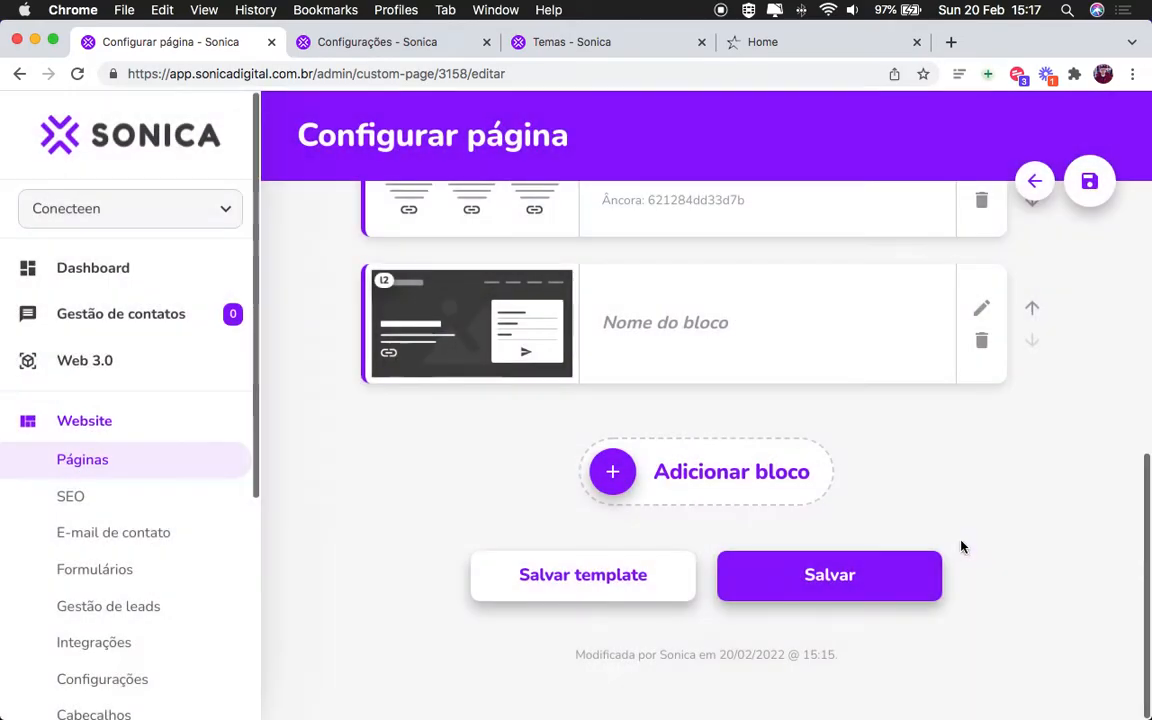
pyautogui.click(938, 575)
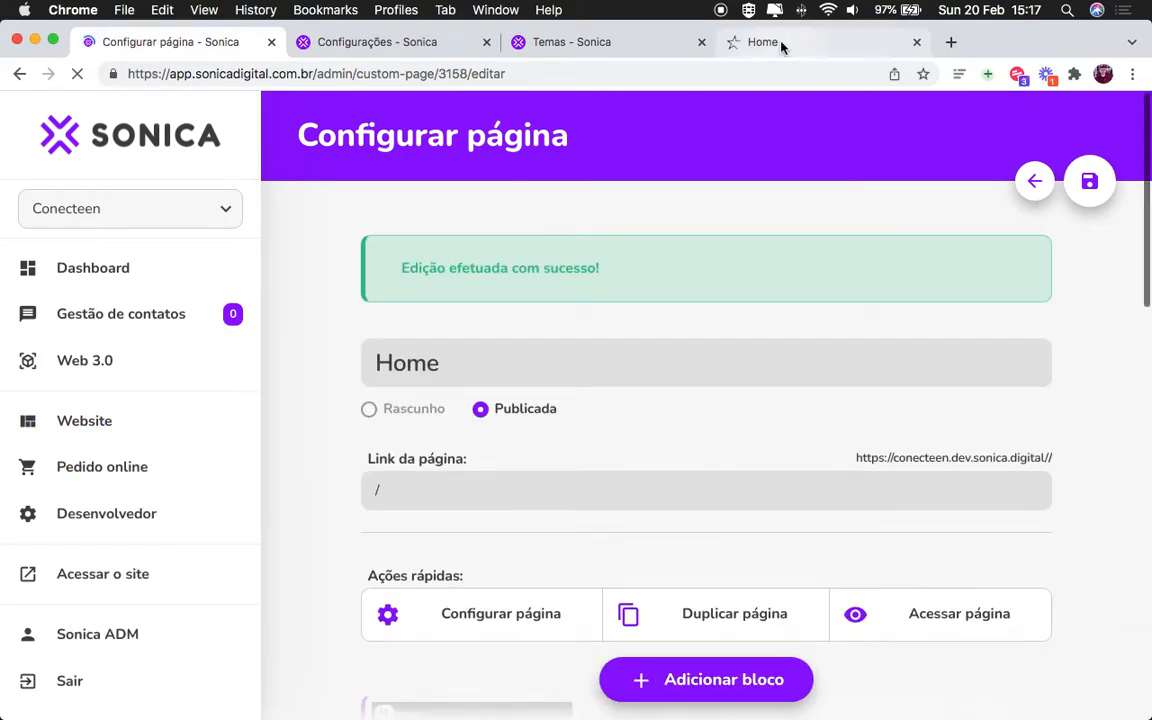
# Step: Switch to the published Home page, close the developer tools and reload it to examine the Fale conosco block
pyautogui.click(782, 44)
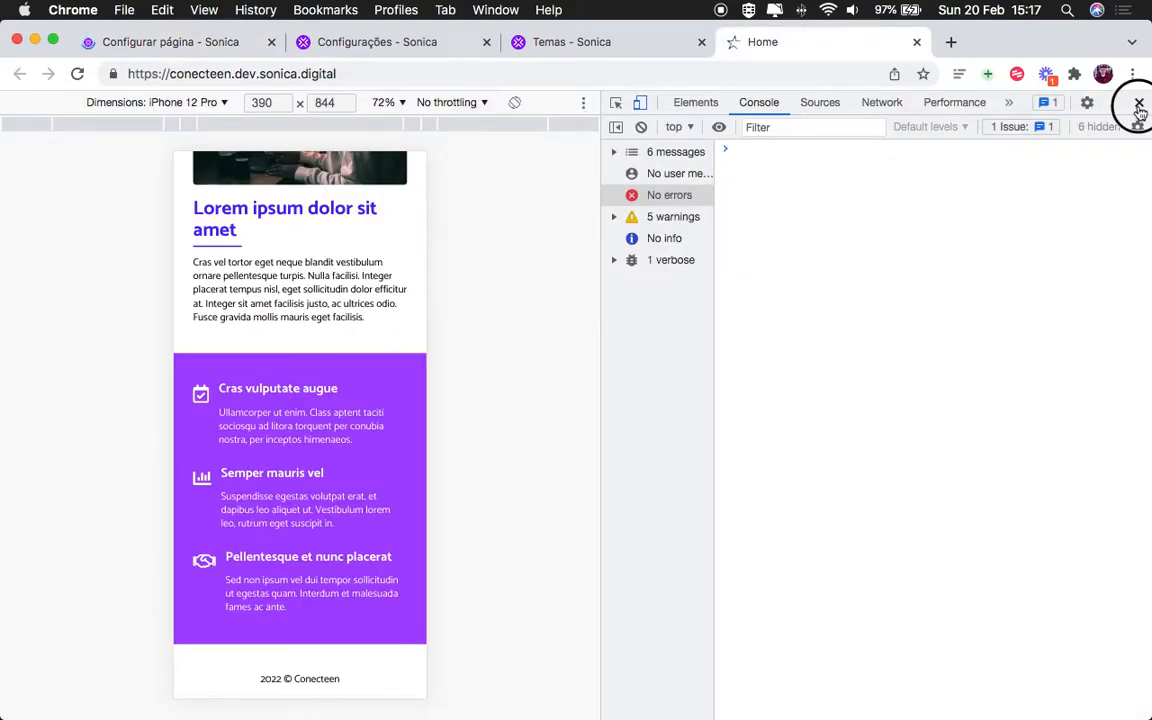
pyautogui.click(1139, 103)
pyautogui.click(78, 74)
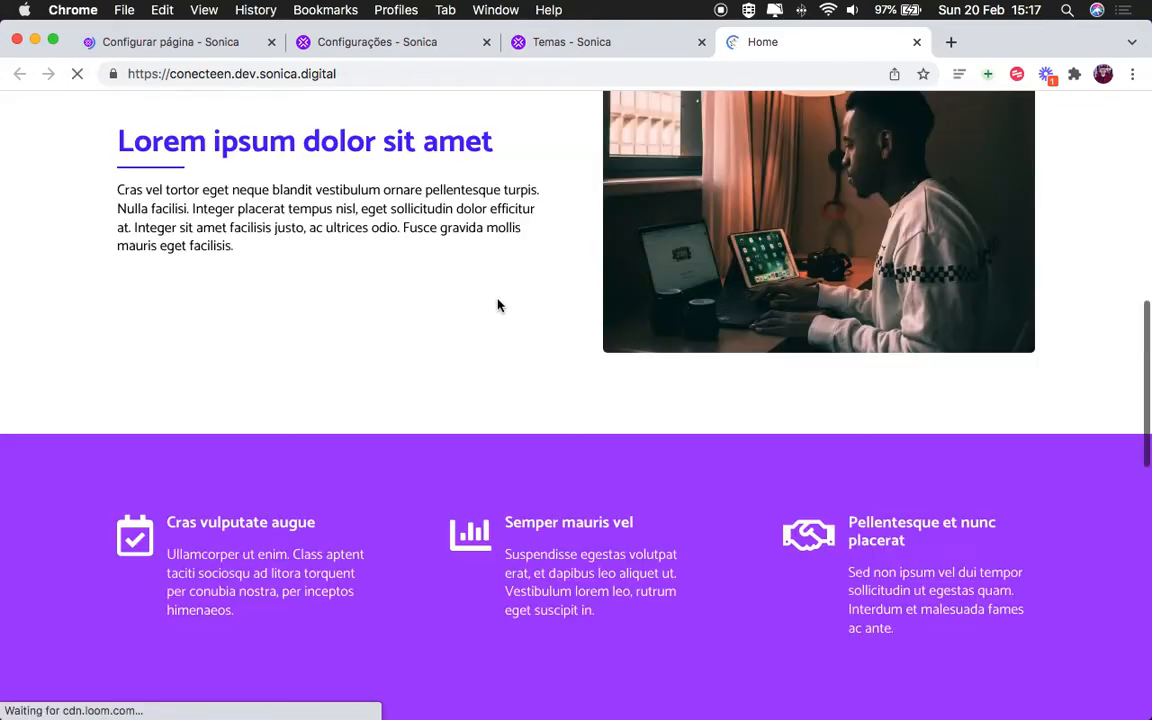
pyautogui.scroll(-4, 496, 305)
pyautogui.scroll(-3, 498, 302)
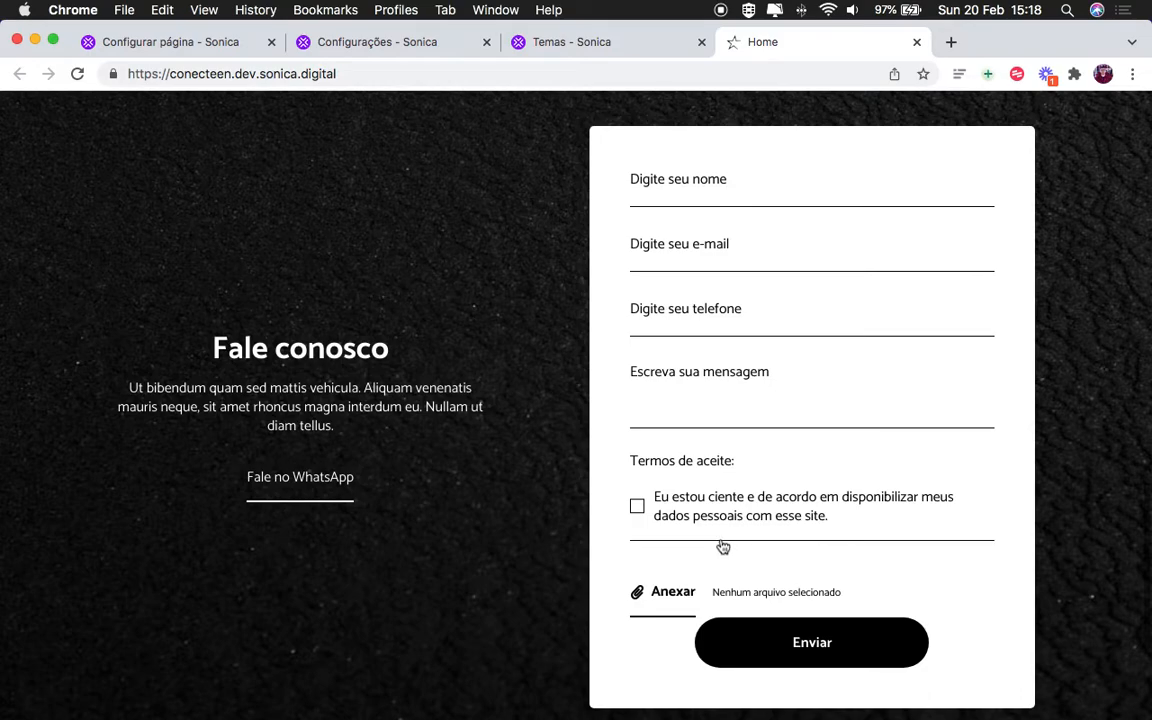
# Step: Reopen the l2 block's content for editing in the page configuration and enable Ocultar anexo
pyautogui.click(193, 41)
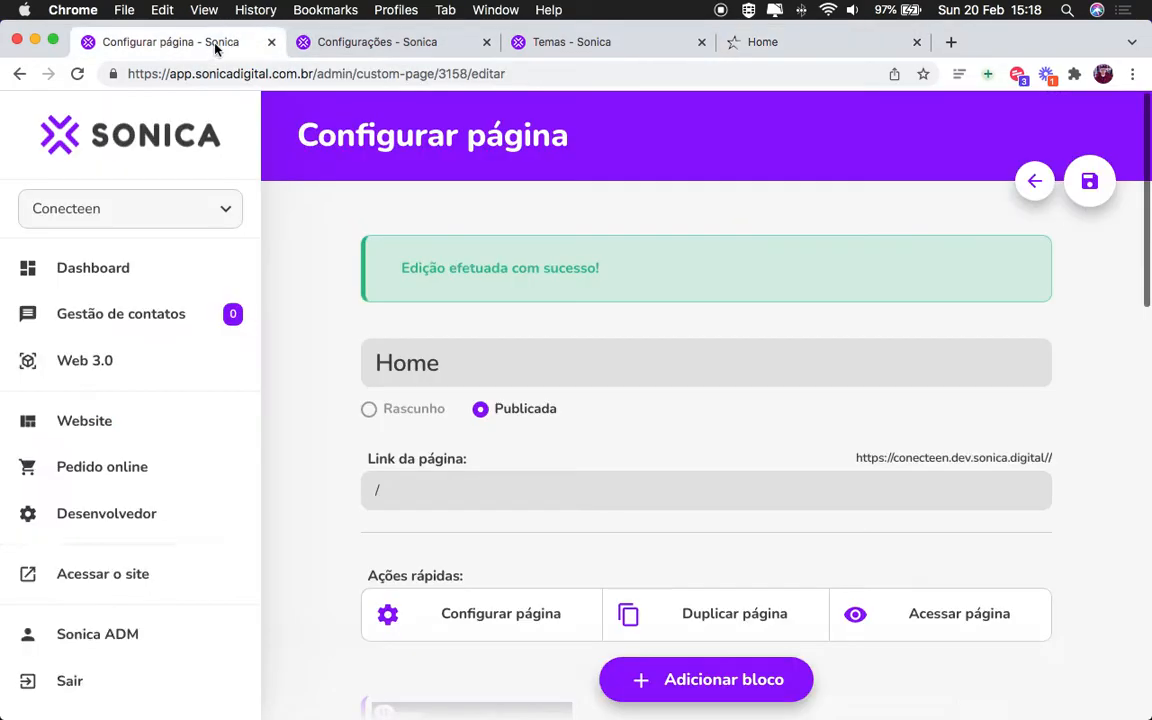
pyautogui.scroll(-10, 880, 460)
pyautogui.click(981, 293)
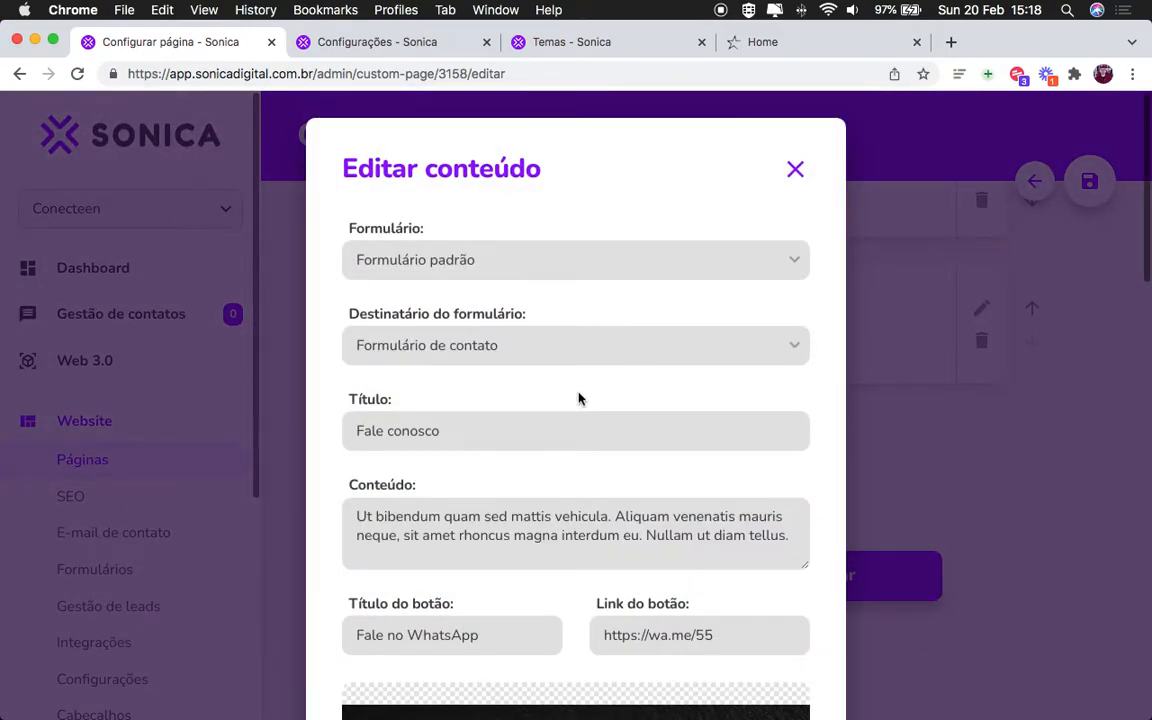
pyautogui.scroll(-10, 600, 402)
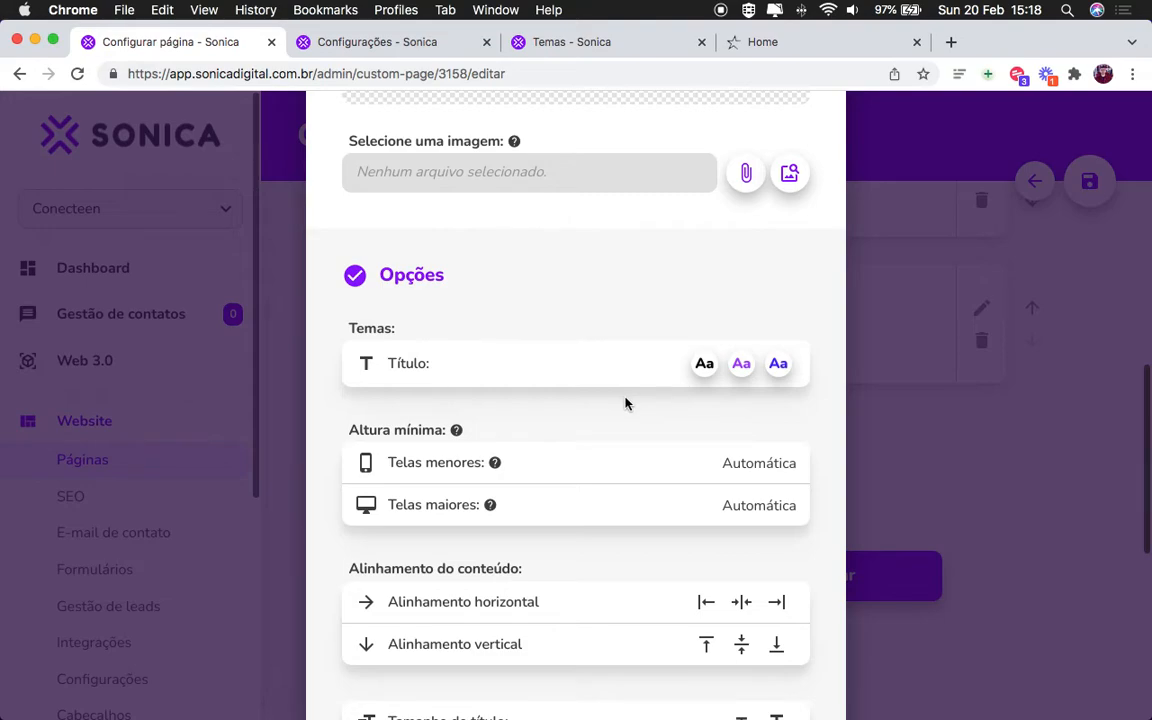
pyautogui.scroll(-5, 625, 402)
pyautogui.click(777, 350)
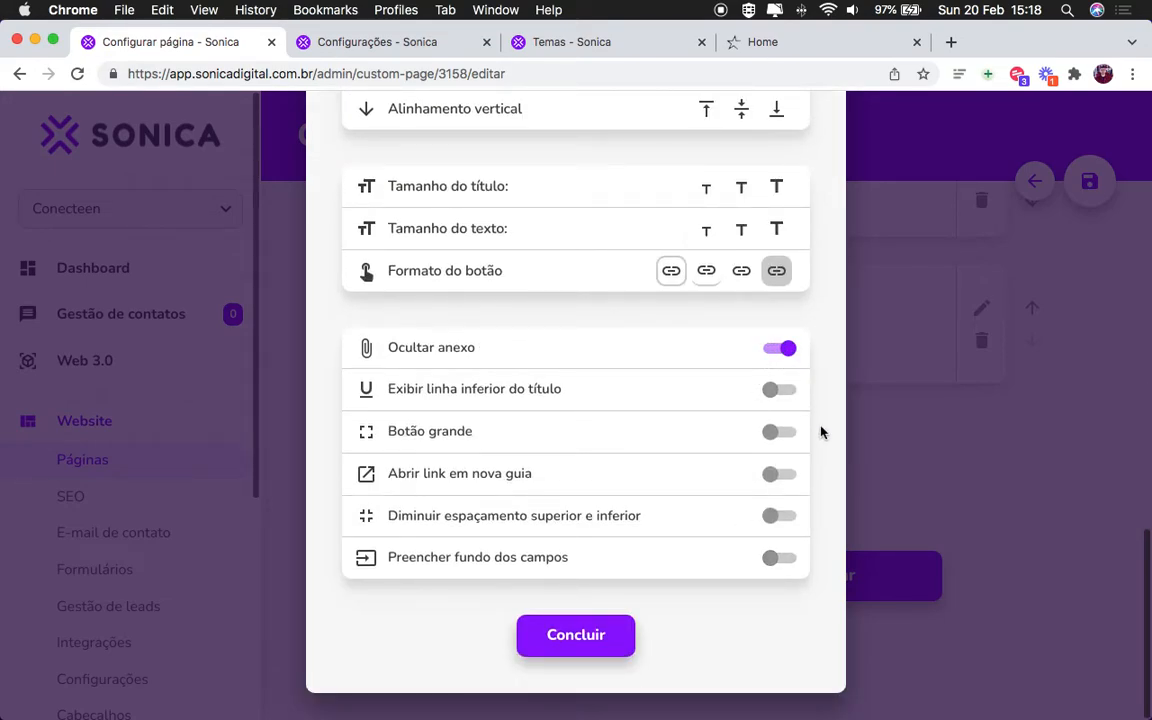
# Step: Set the block's title and text sizes to Médio and align its content to the left horizontally and the top vertically
pyautogui.scroll(3, 822, 447)
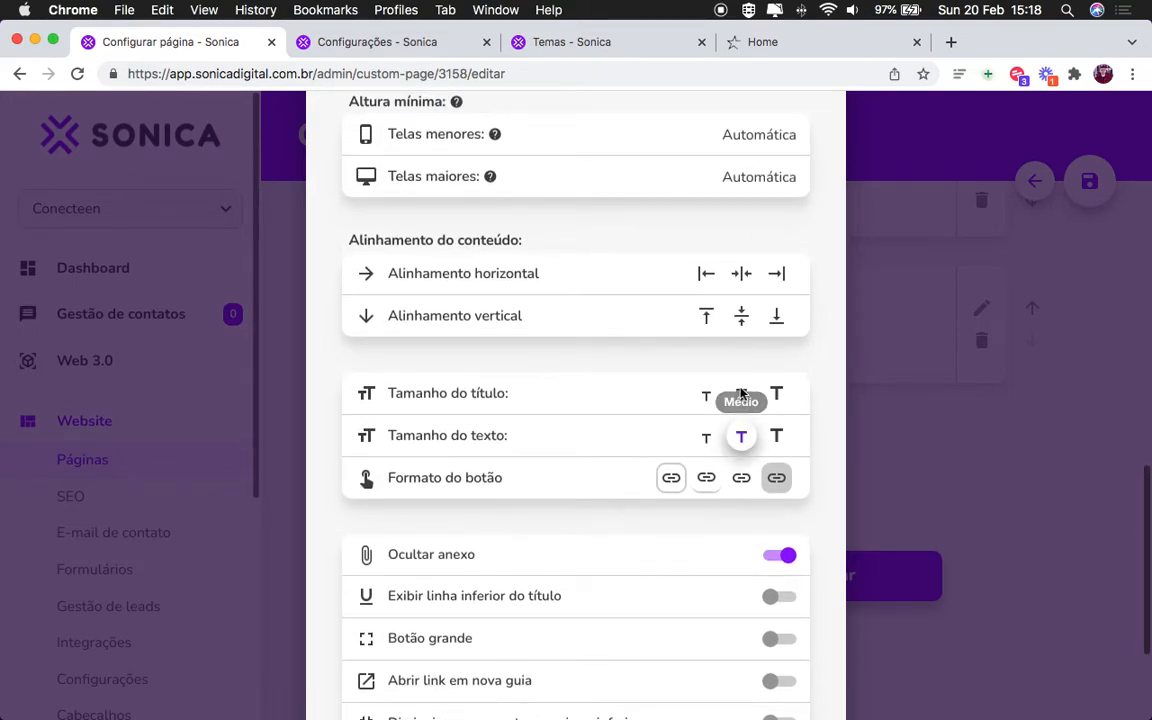
pyautogui.click(741, 436)
pyautogui.click(743, 408)
pyautogui.click(742, 450)
pyautogui.click(705, 273)
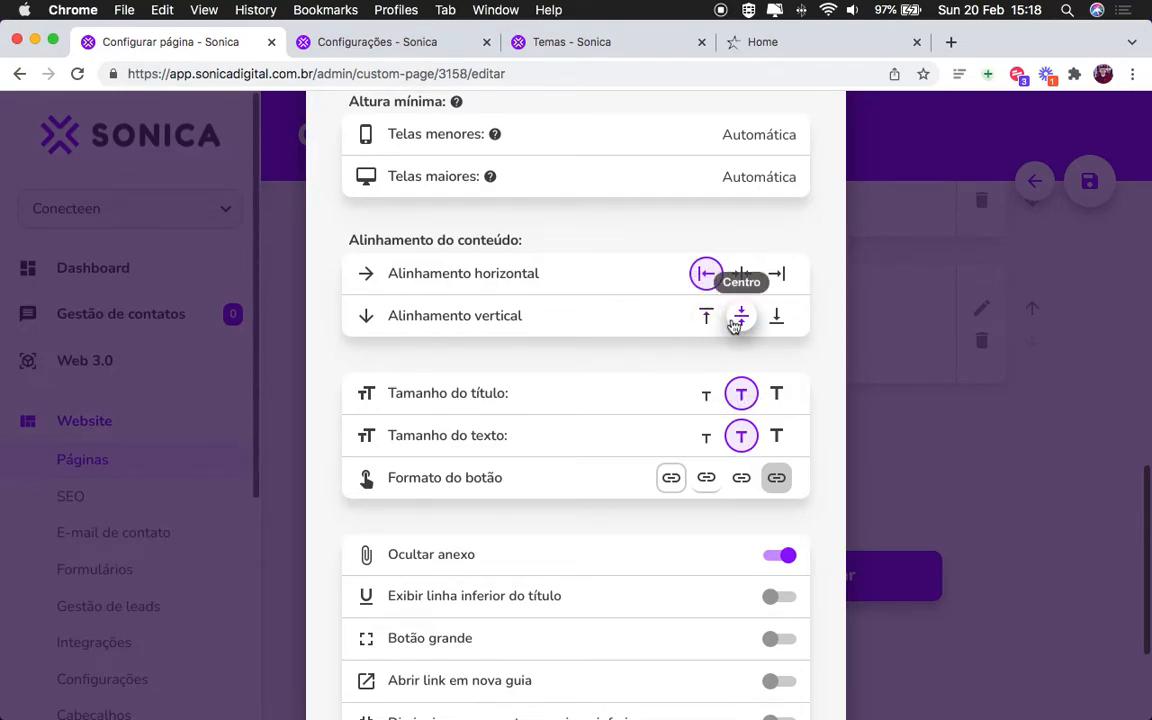
pyautogui.click(706, 316)
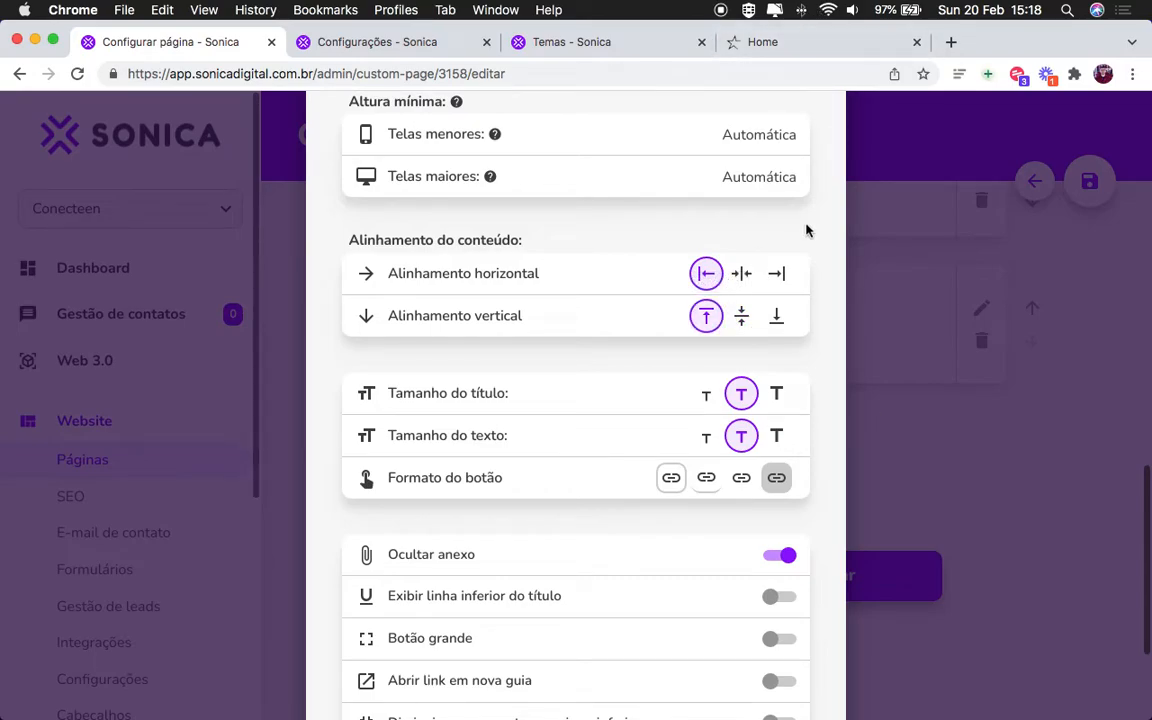
# Step: Compare the published Fale conosco block with the options in its content editor
pyautogui.click(784, 42)
pyautogui.scroll(1, 473, 329)
pyautogui.click(212, 44)
pyautogui.scroll(2, 658, 231)
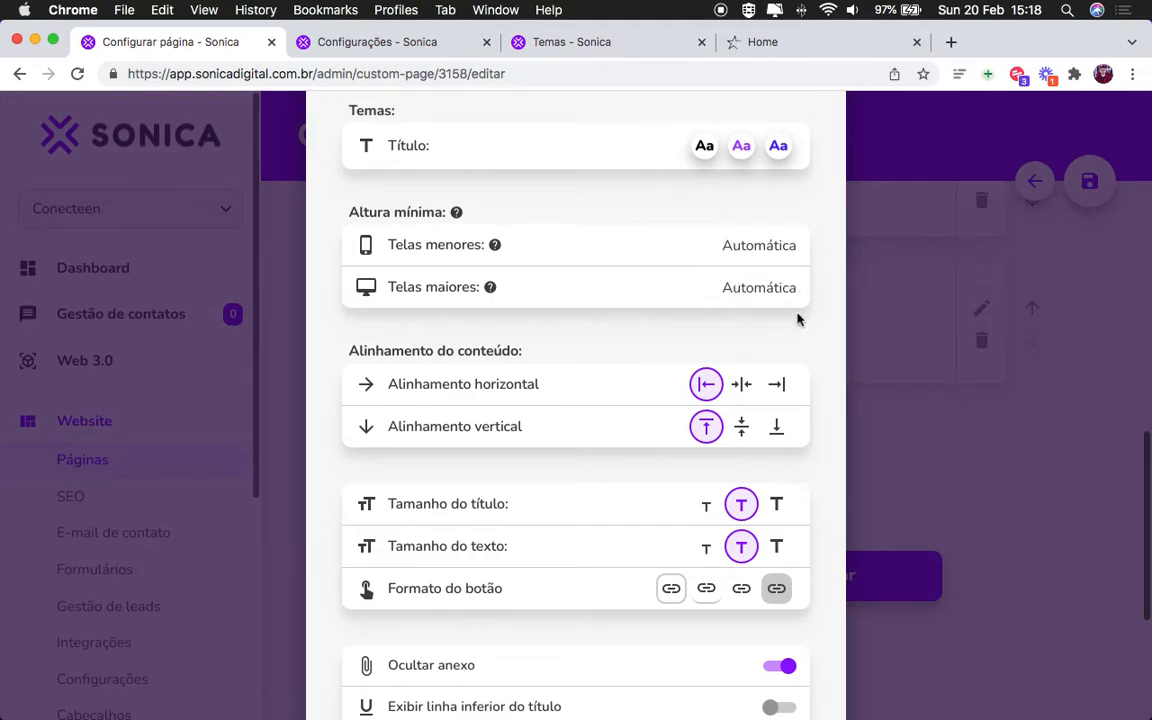
pyautogui.scroll(-6, 750, 280)
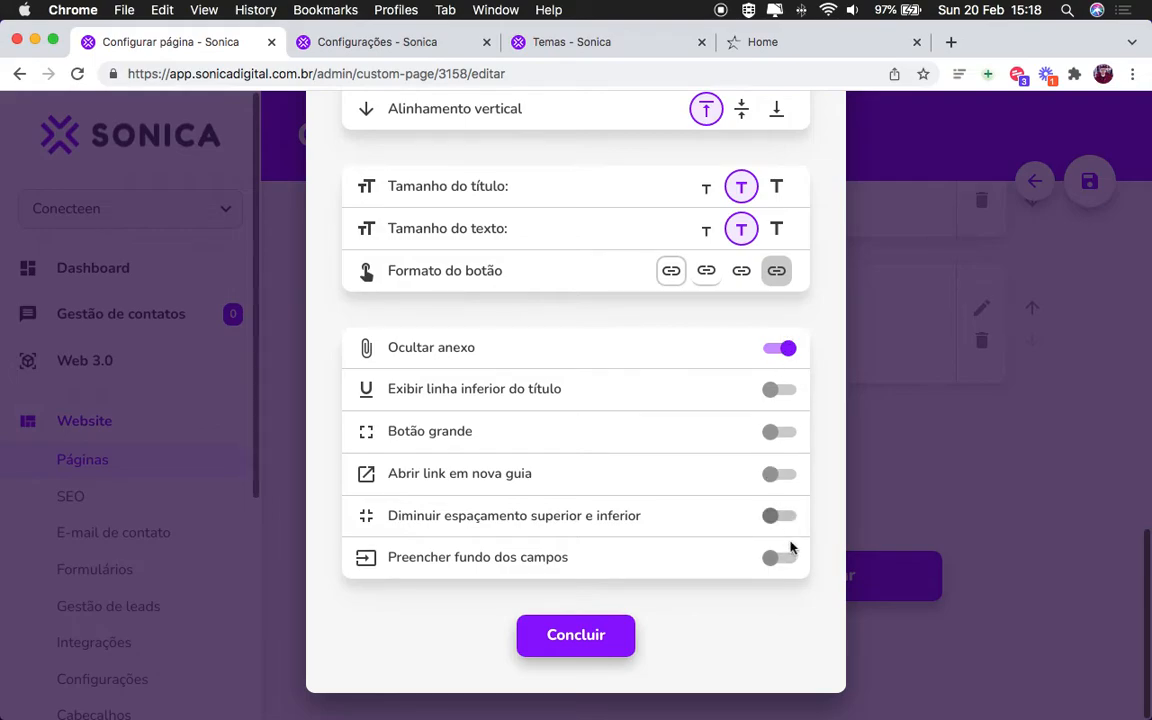
# Step: Conclude the l2 block's edits, save the page and open the published Home page
pyautogui.click(594, 634)
pyautogui.click(828, 592)
pyautogui.click(763, 71)
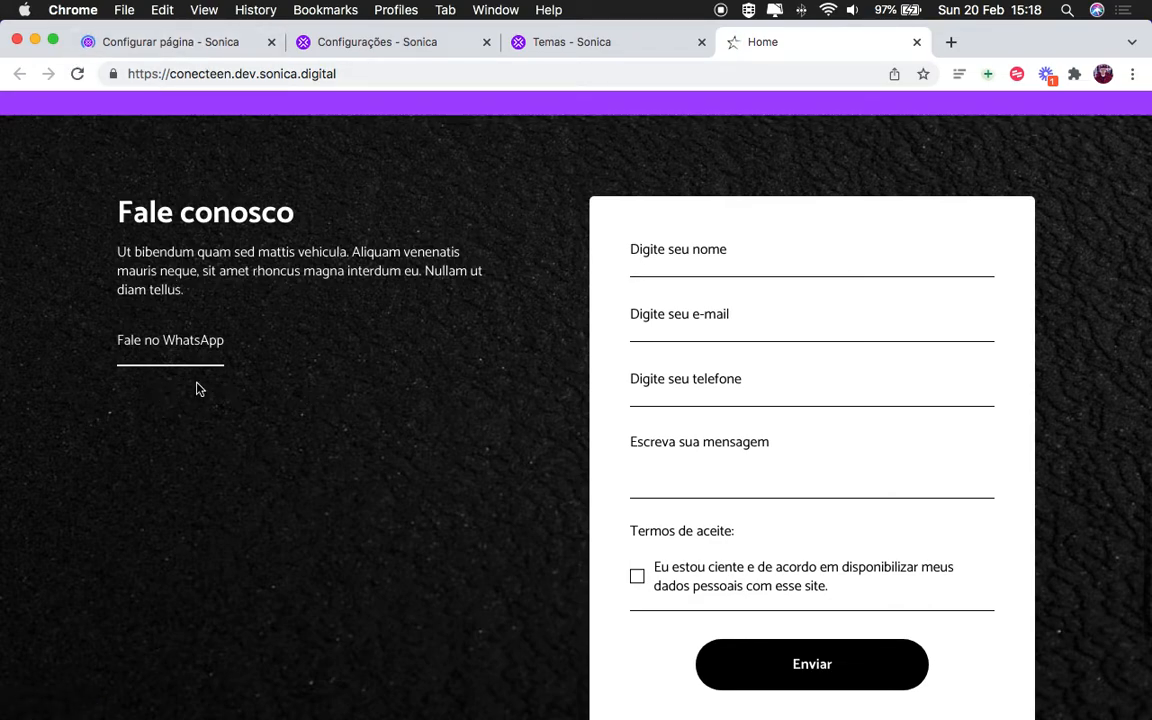
# Step: Set the l2 block's button format to Preenchido and save the Home page
pyautogui.click(176, 42)
pyautogui.scroll(10, 949, 473)
pyautogui.scroll(-10, 951, 481)
pyautogui.click(981, 303)
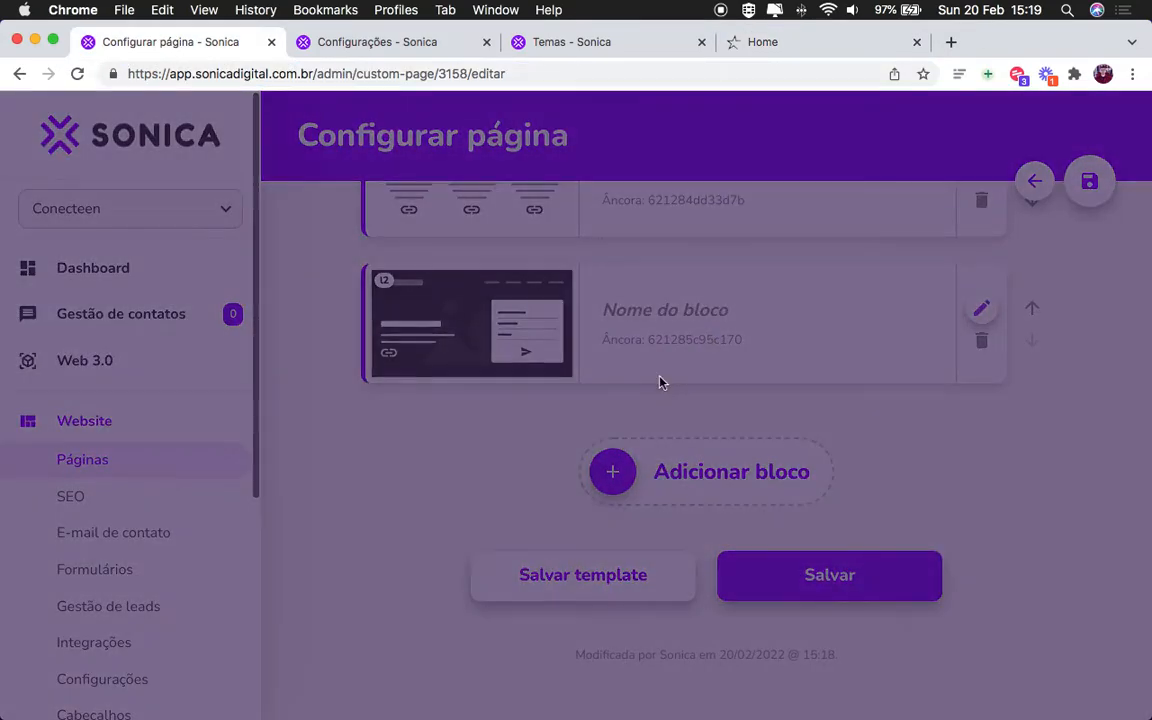
pyautogui.scroll(-6, 661, 385)
pyautogui.scroll(-8, 668, 389)
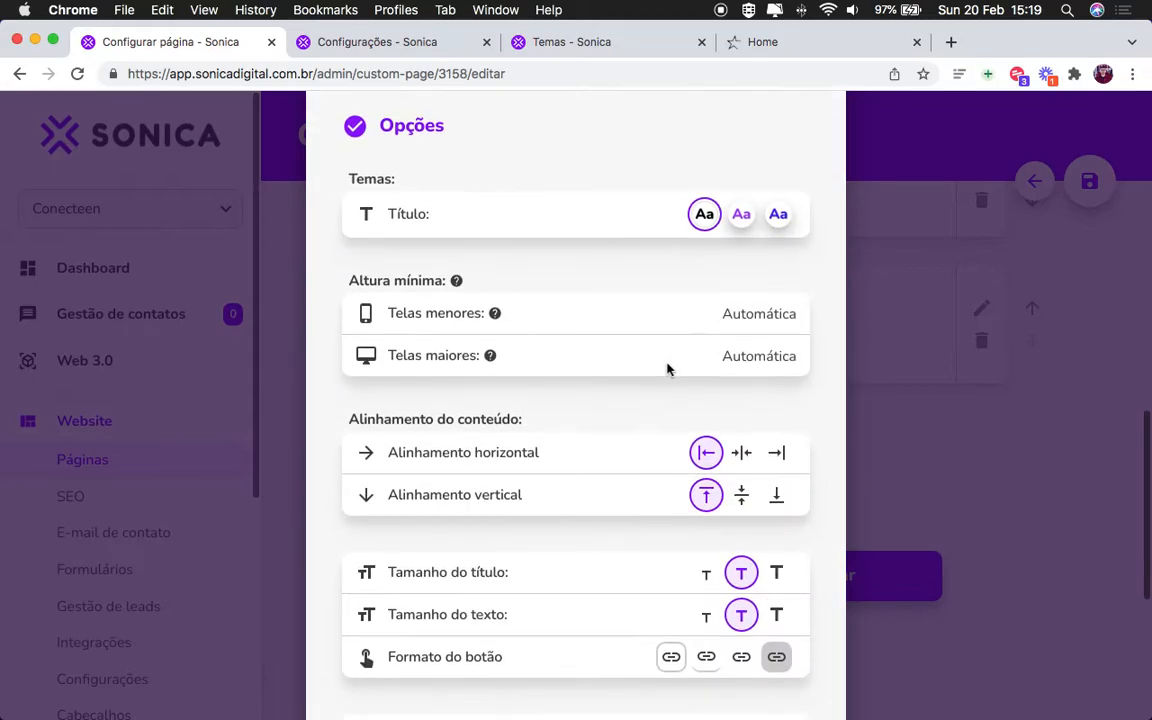
pyautogui.click(776, 436)
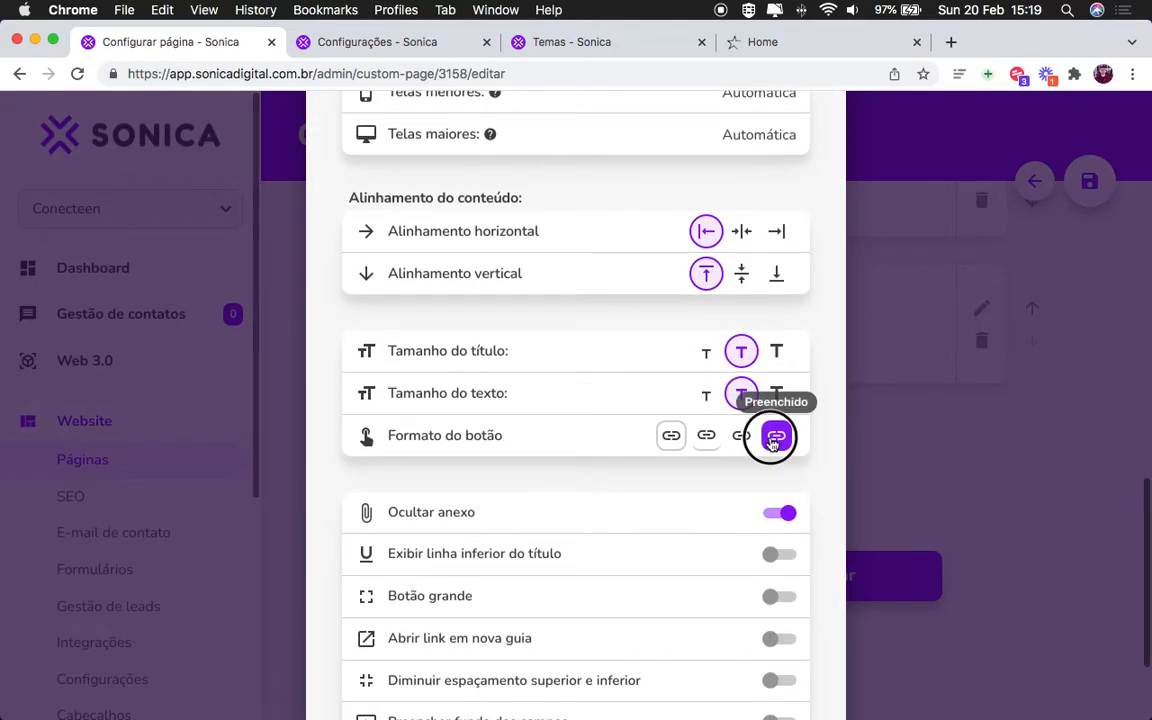
pyautogui.scroll(5, 775, 445)
pyautogui.click(1078, 506)
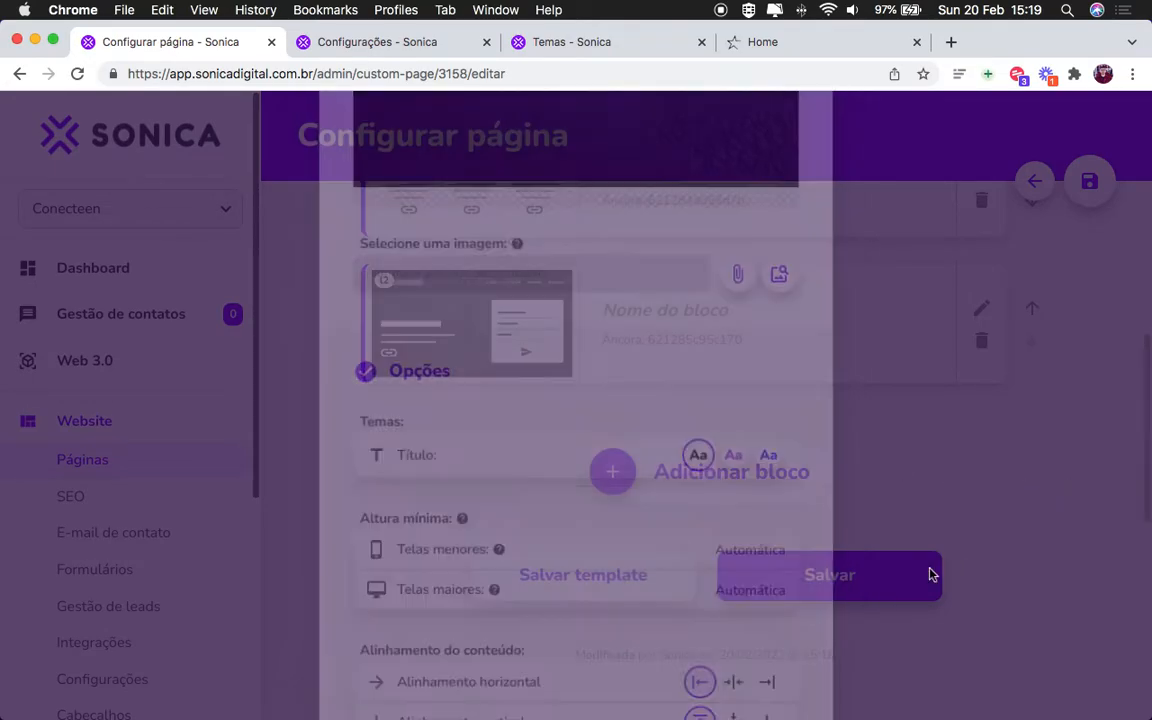
pyautogui.click(905, 581)
# Step: Reload the published Home page, check the Fale conosco block's WhatsApp button and return to the page configuration
pyautogui.click(776, 42)
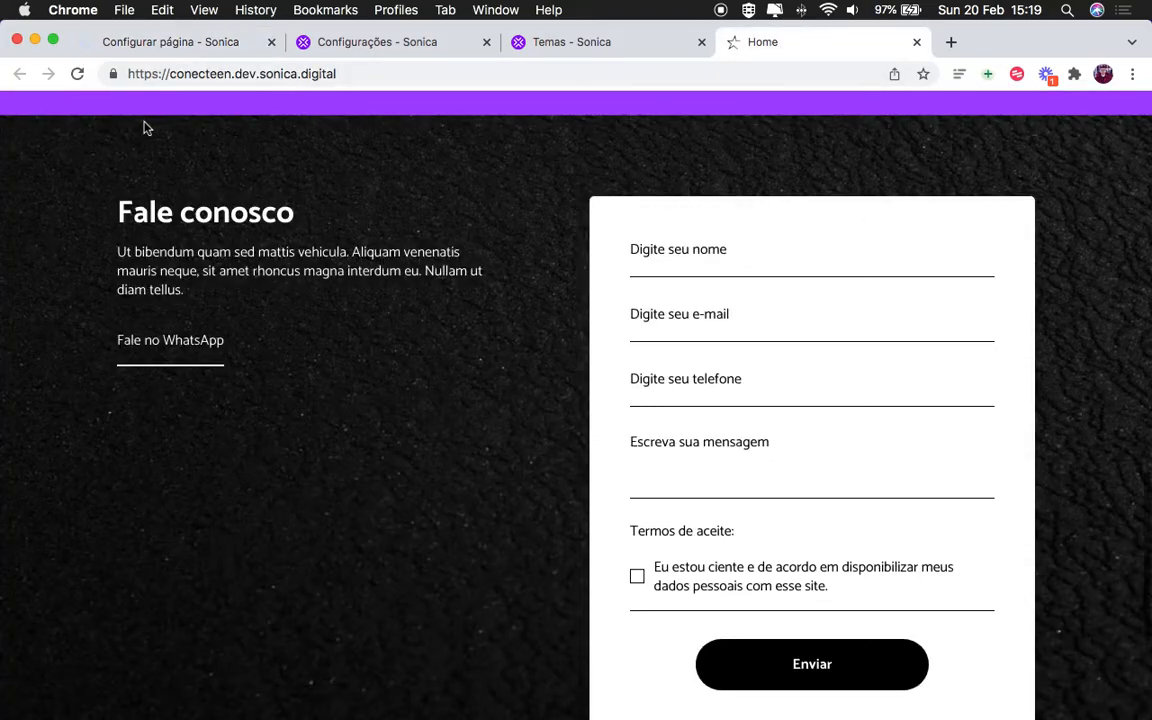
pyautogui.scroll(15, 193, 296)
pyautogui.scroll(3, 196, 298)
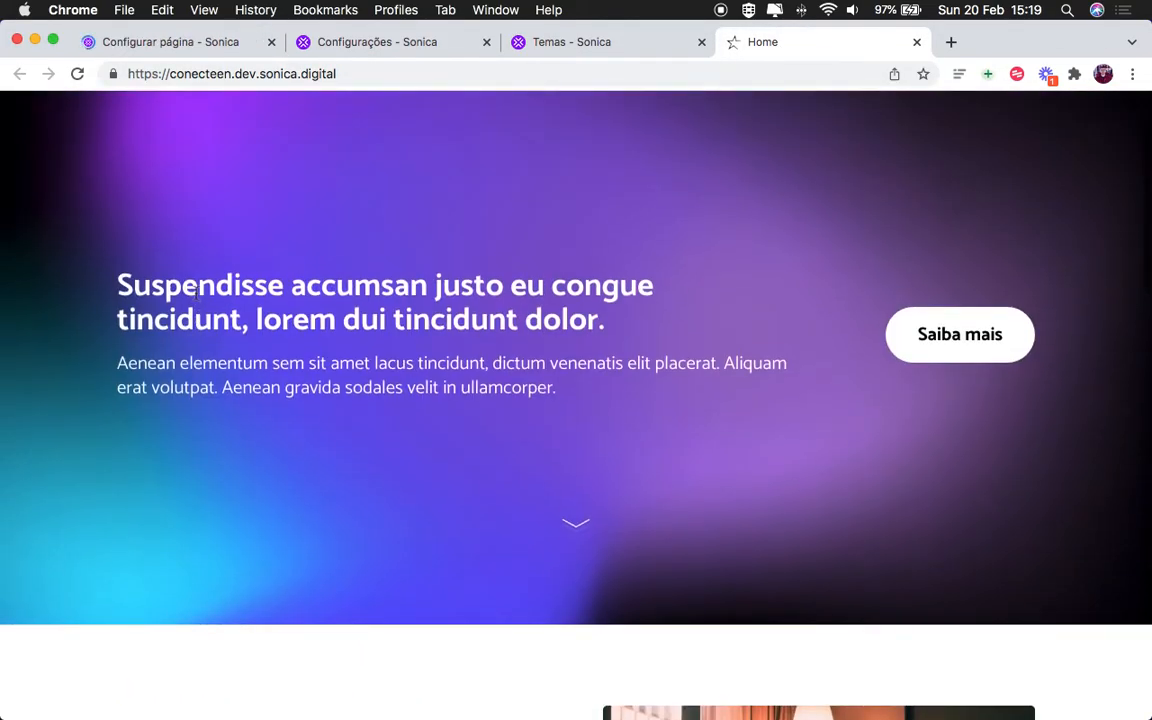
pyautogui.scroll(-15, 196, 298)
pyautogui.click(75, 73)
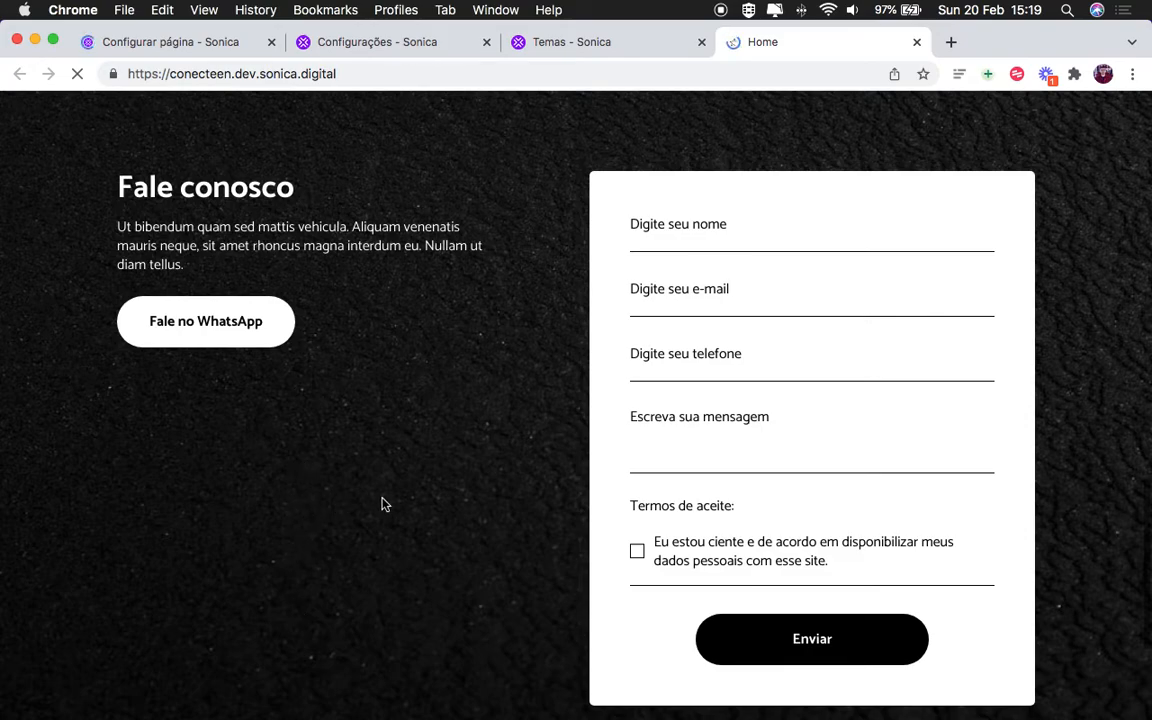
pyautogui.click(172, 46)
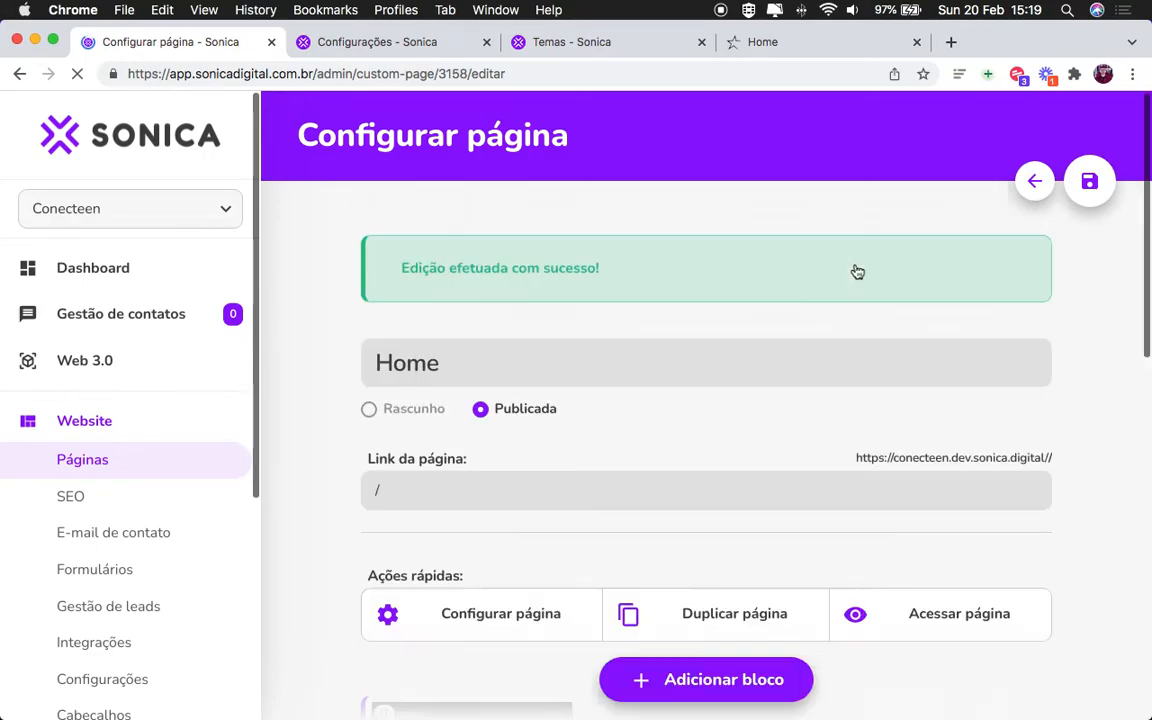
# Step: Set the l2 block's vertical content alignment to Centro and save the Home page
pyautogui.click(981, 311)
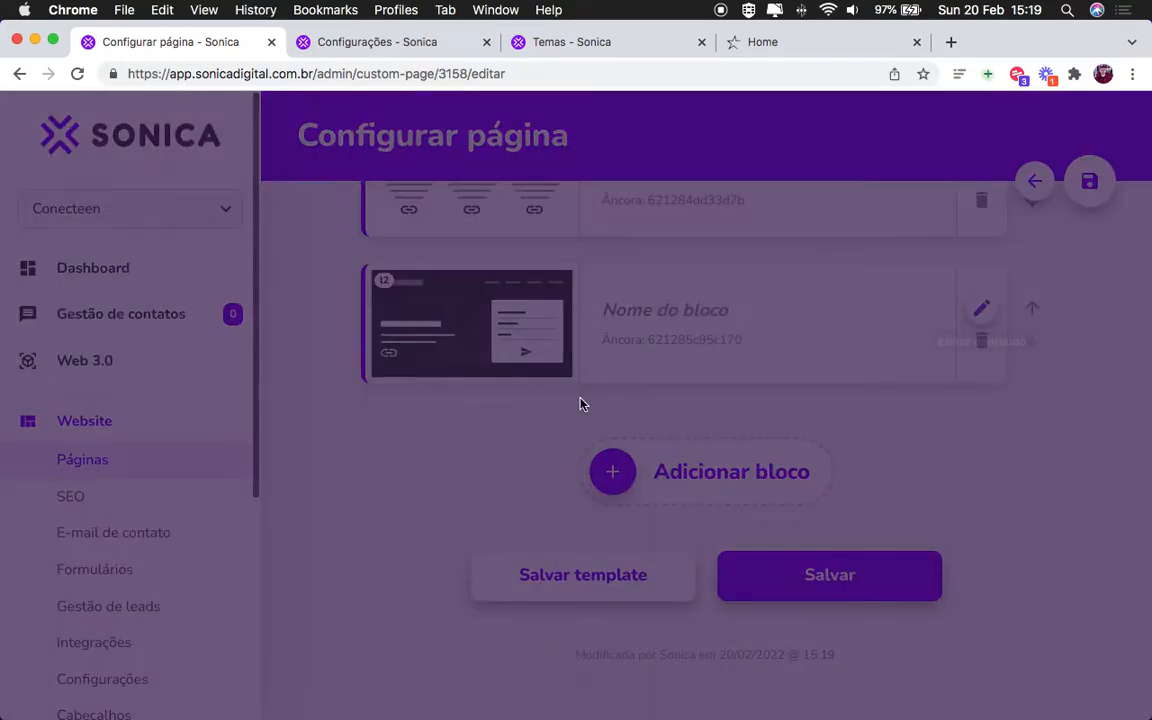
pyautogui.scroll(-10, 584, 411)
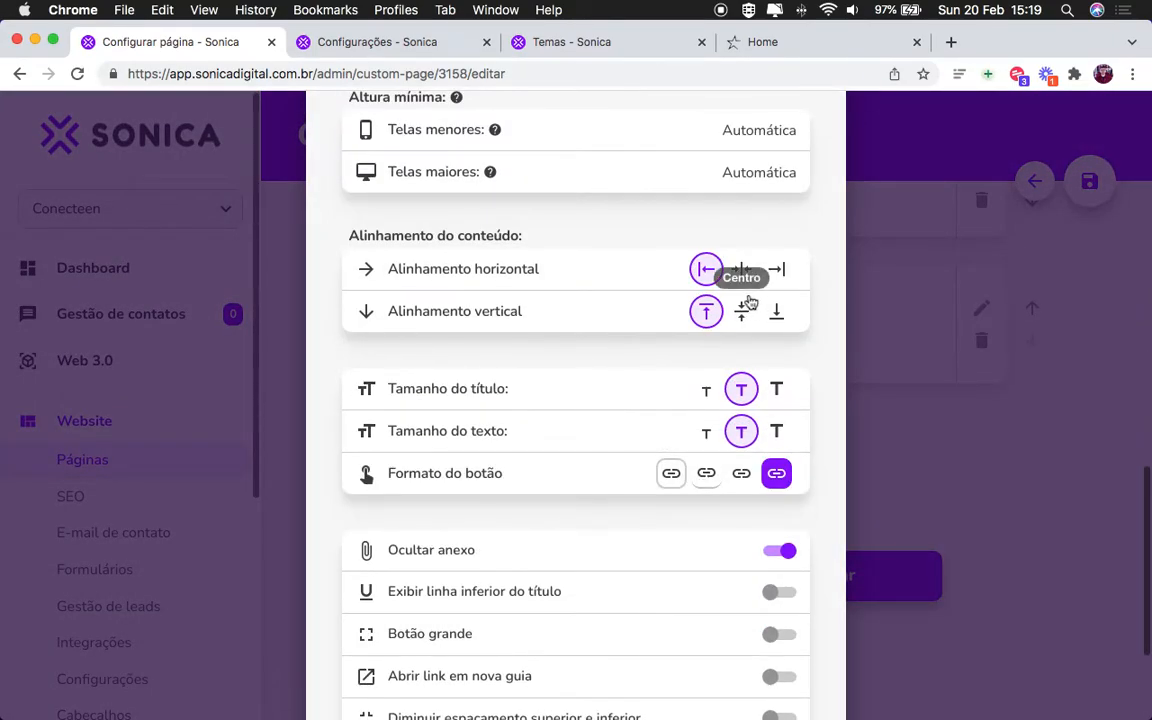
pyautogui.click(743, 314)
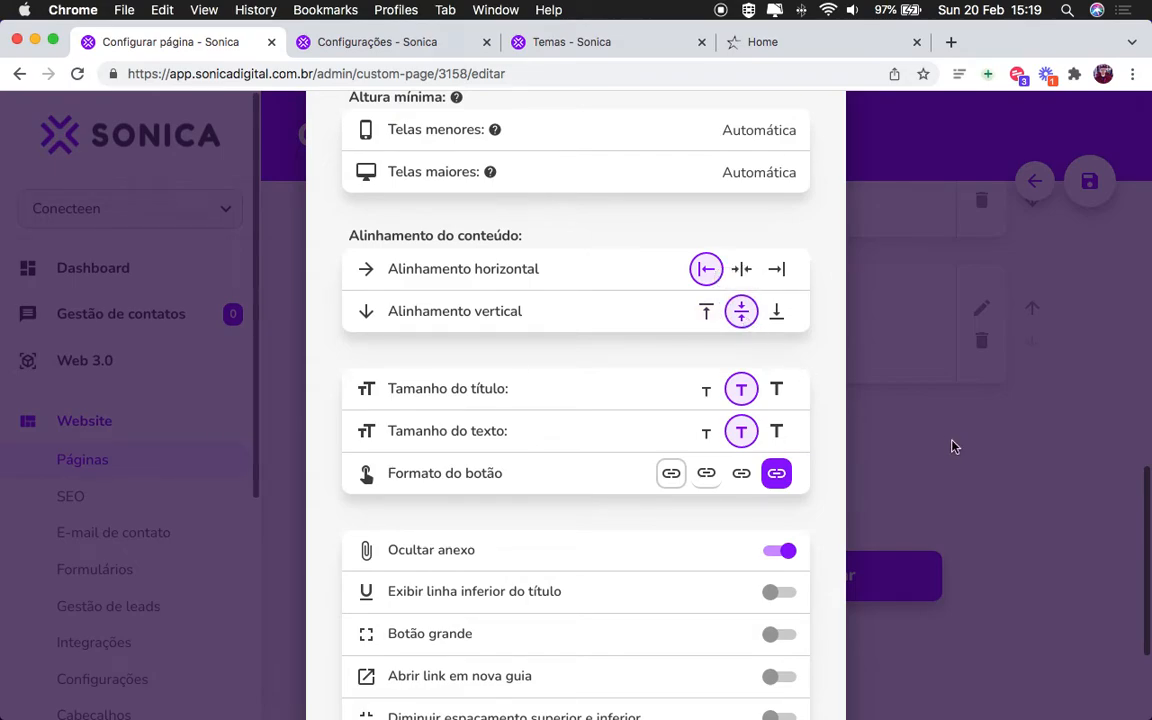
pyautogui.scroll(-3, 702, 509)
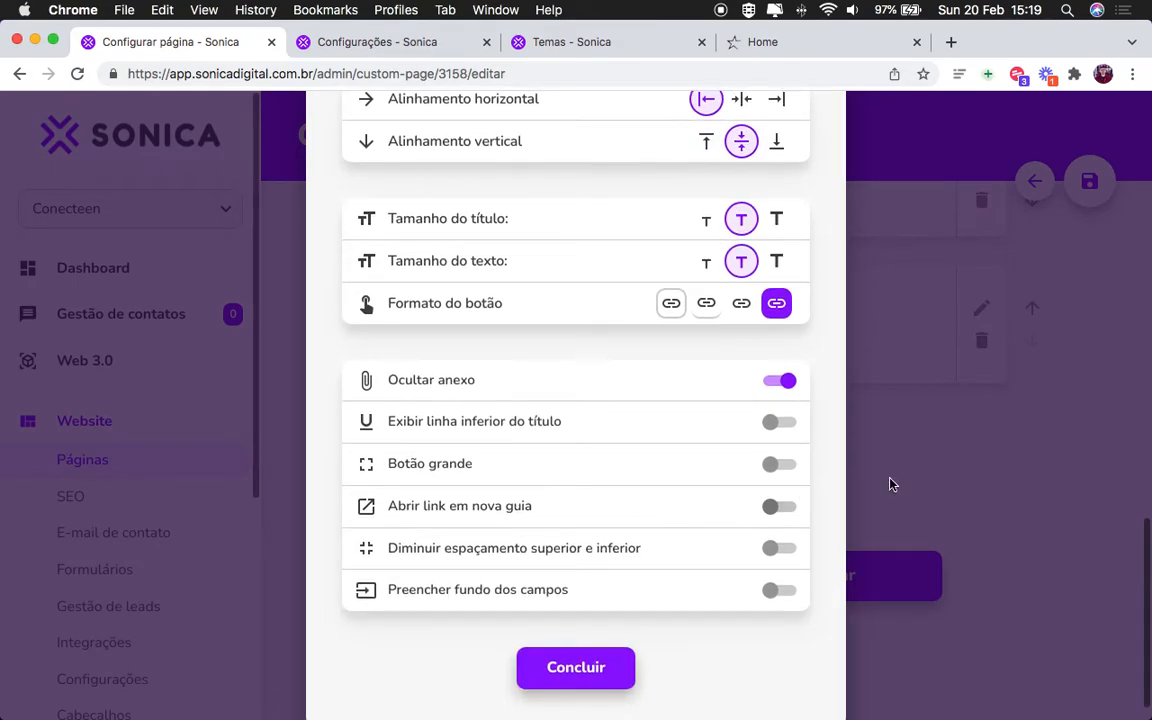
pyautogui.click(915, 489)
pyautogui.click(808, 45)
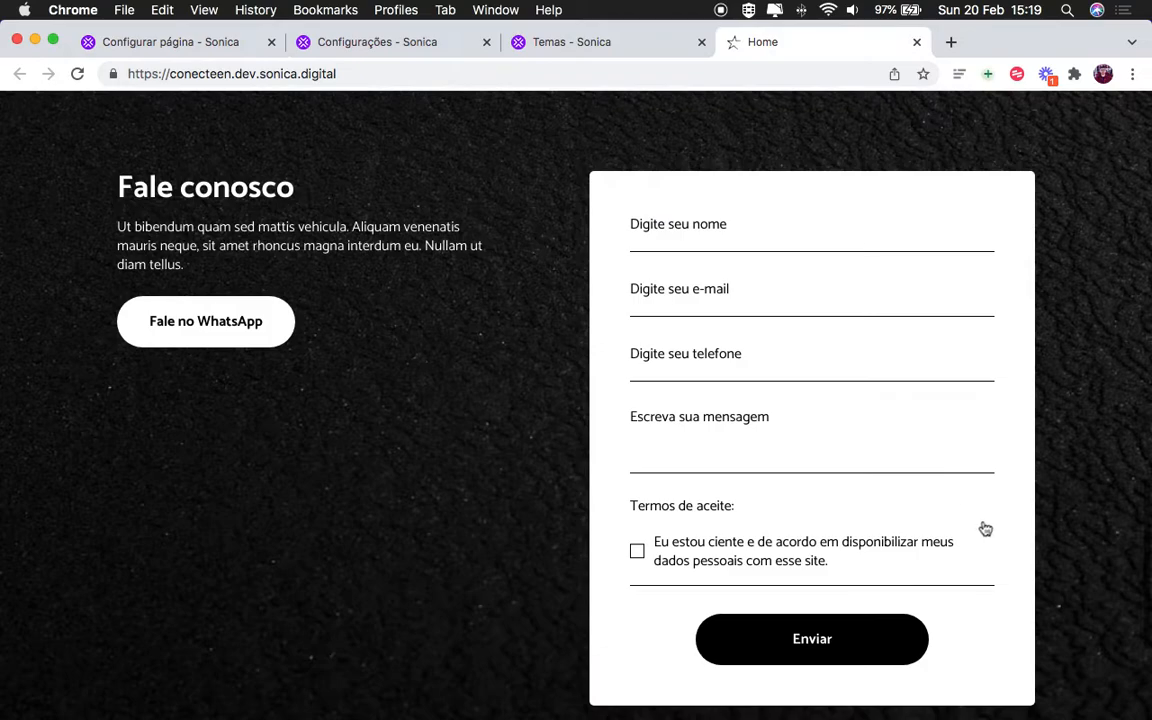
pyautogui.click(237, 45)
pyautogui.click(875, 572)
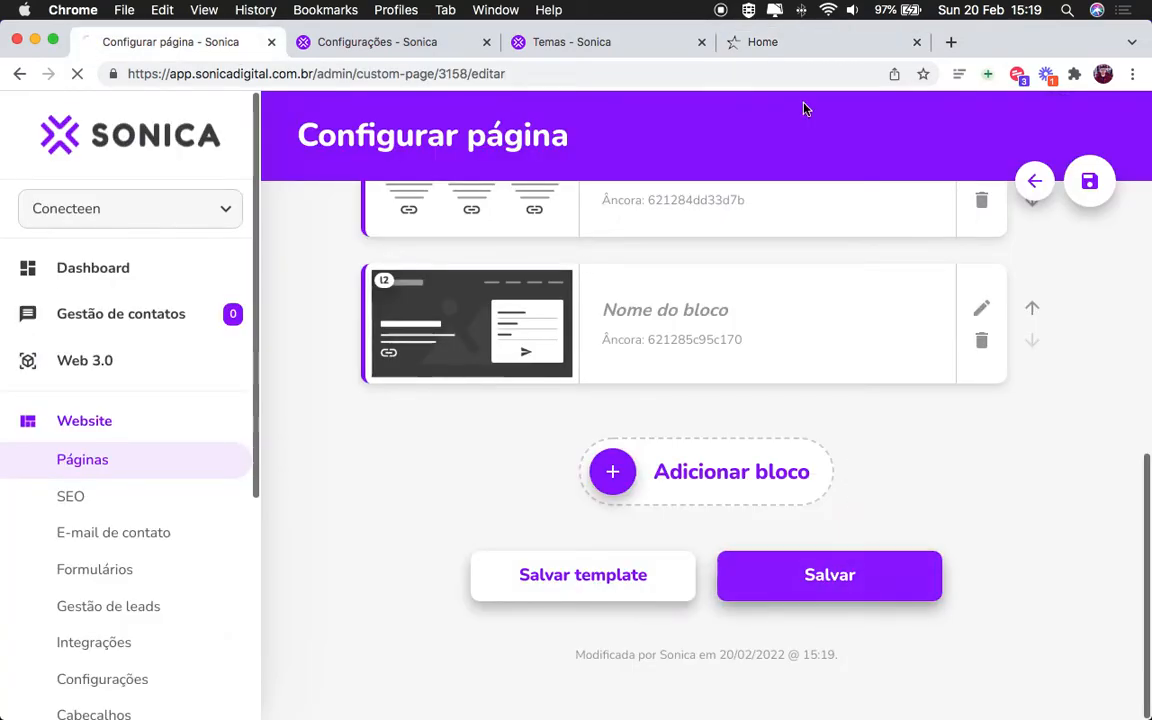
# Step: Reload the published Home page and review all its sections from the banner to the Fale conosco block and footer
pyautogui.click(791, 42)
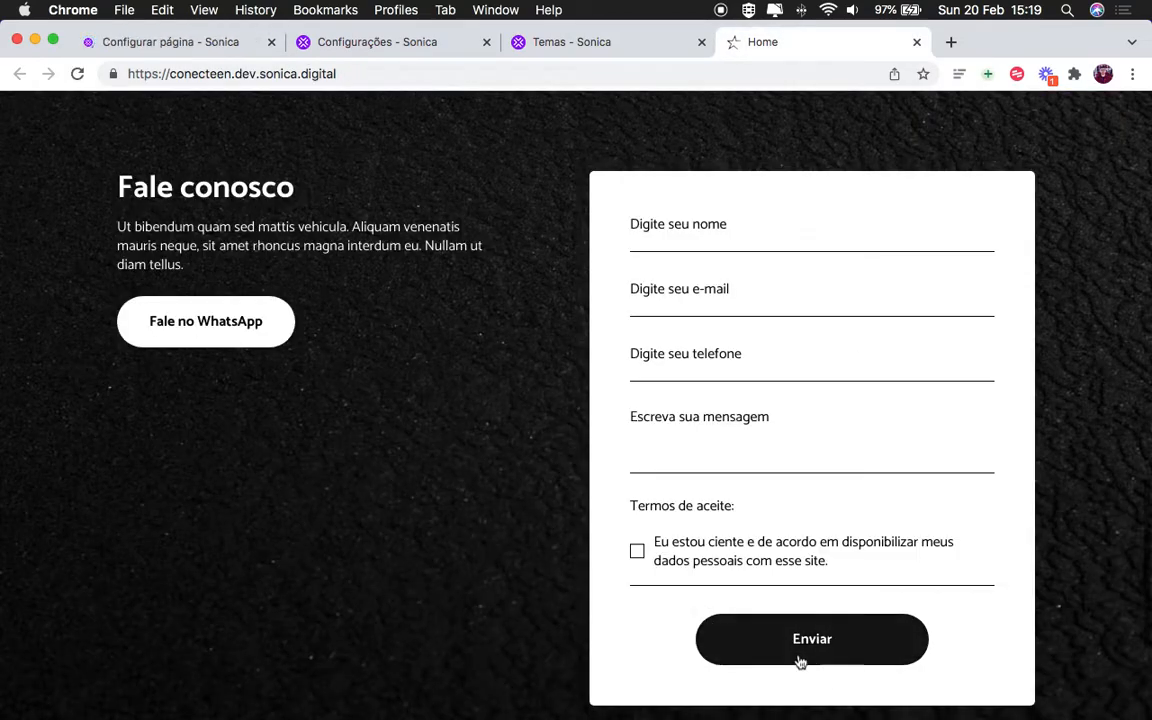
pyautogui.click(77, 74)
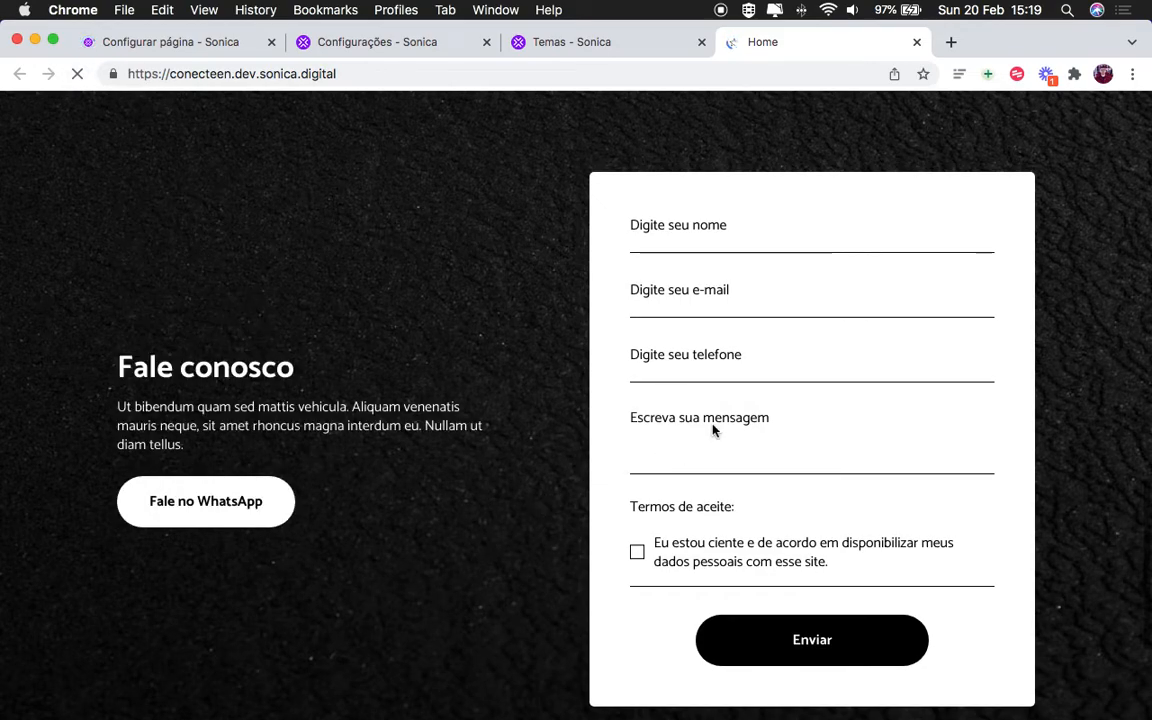
pyautogui.scroll(-5, 720, 414)
pyautogui.scroll(10, 722, 424)
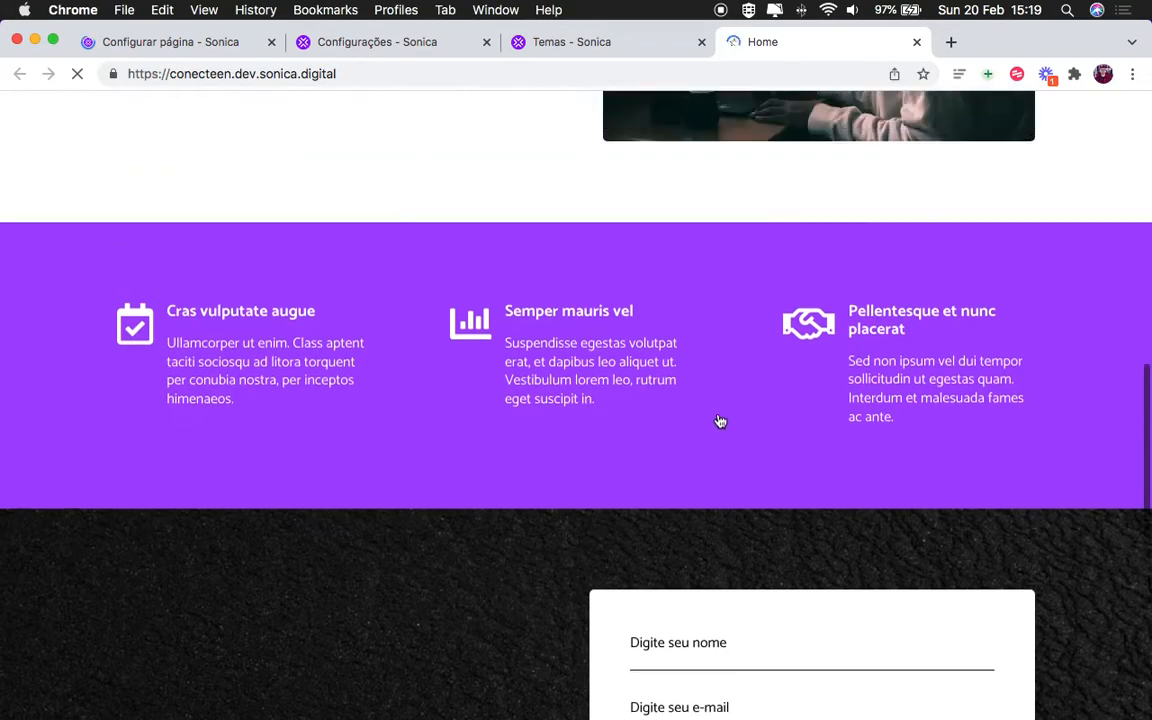
pyautogui.scroll(15, 720, 421)
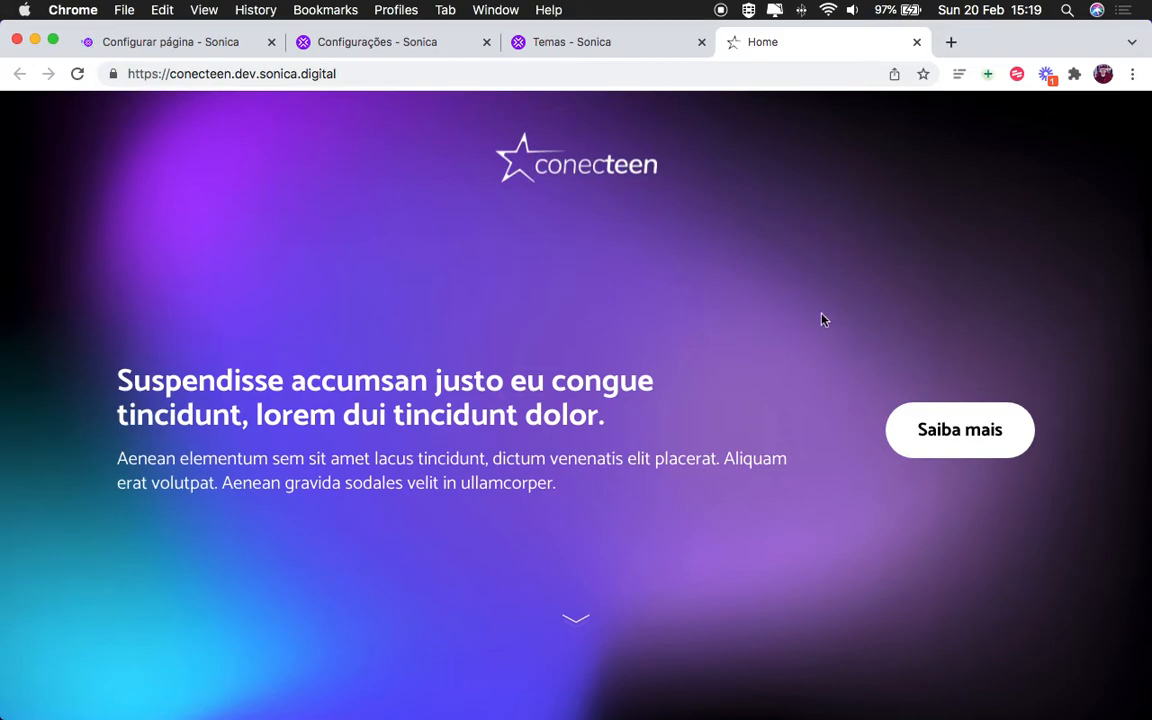
pyautogui.scroll(-10, 812, 380)
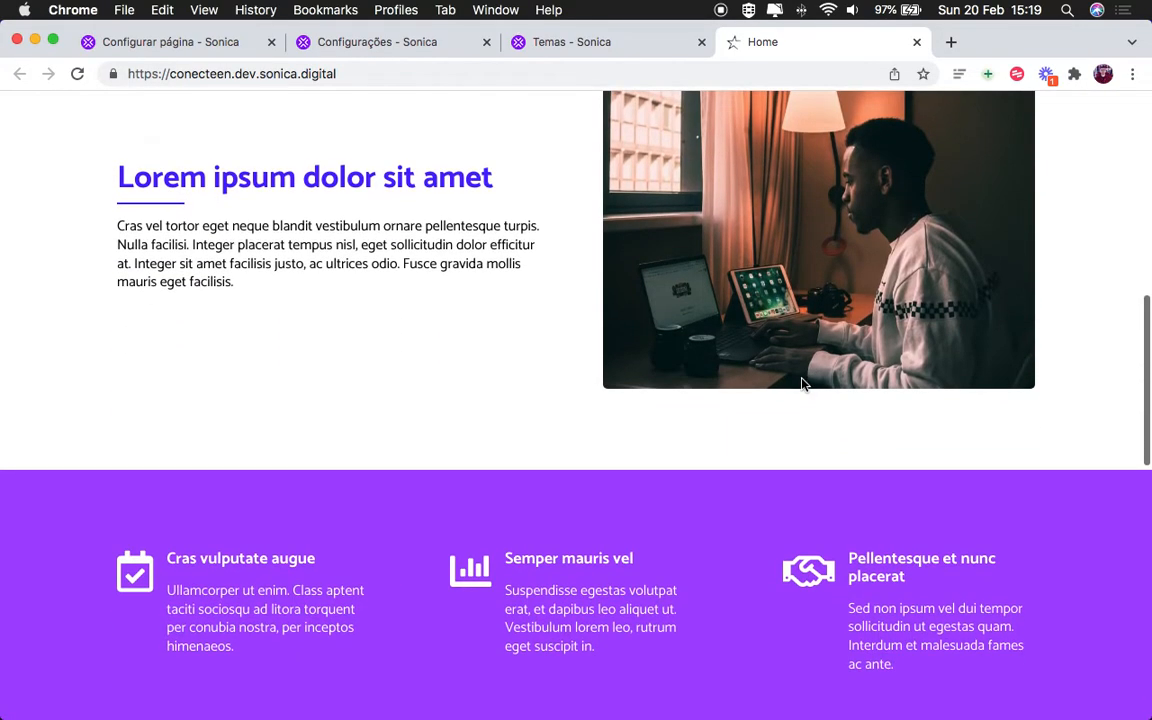
pyautogui.scroll(-10, 781, 391)
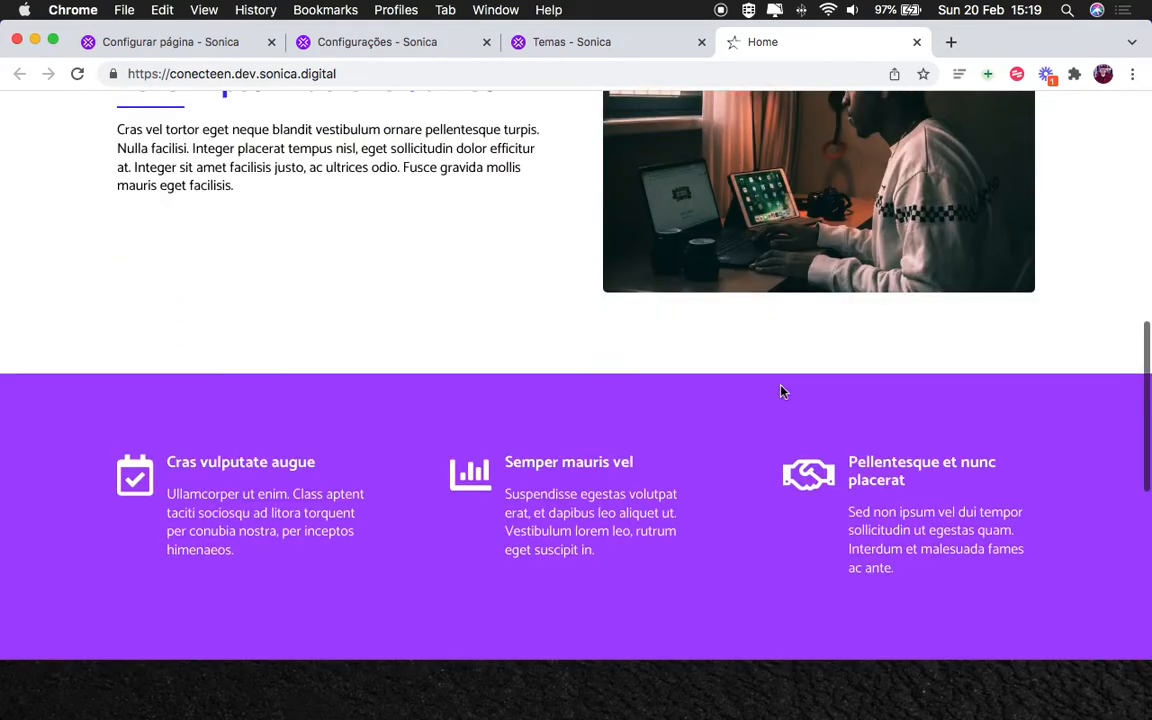
pyautogui.scroll(-3, 795, 368)
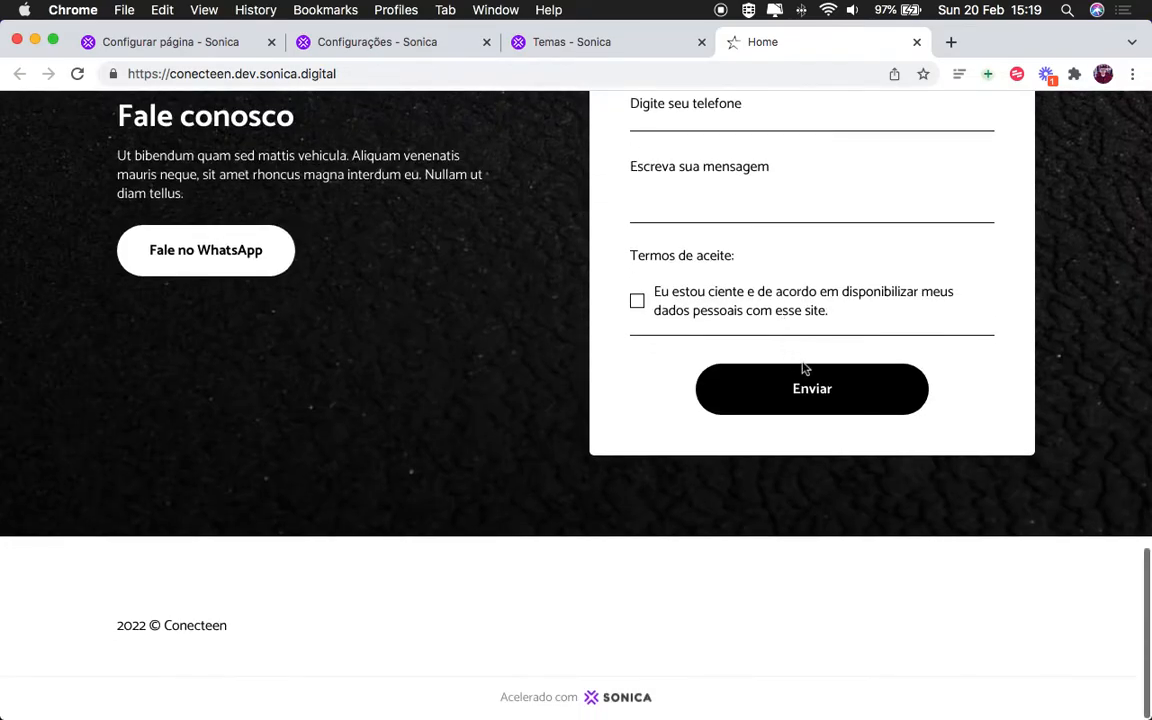
pyautogui.scroll(8, 830, 391)
pyautogui.scroll(5, 832, 391)
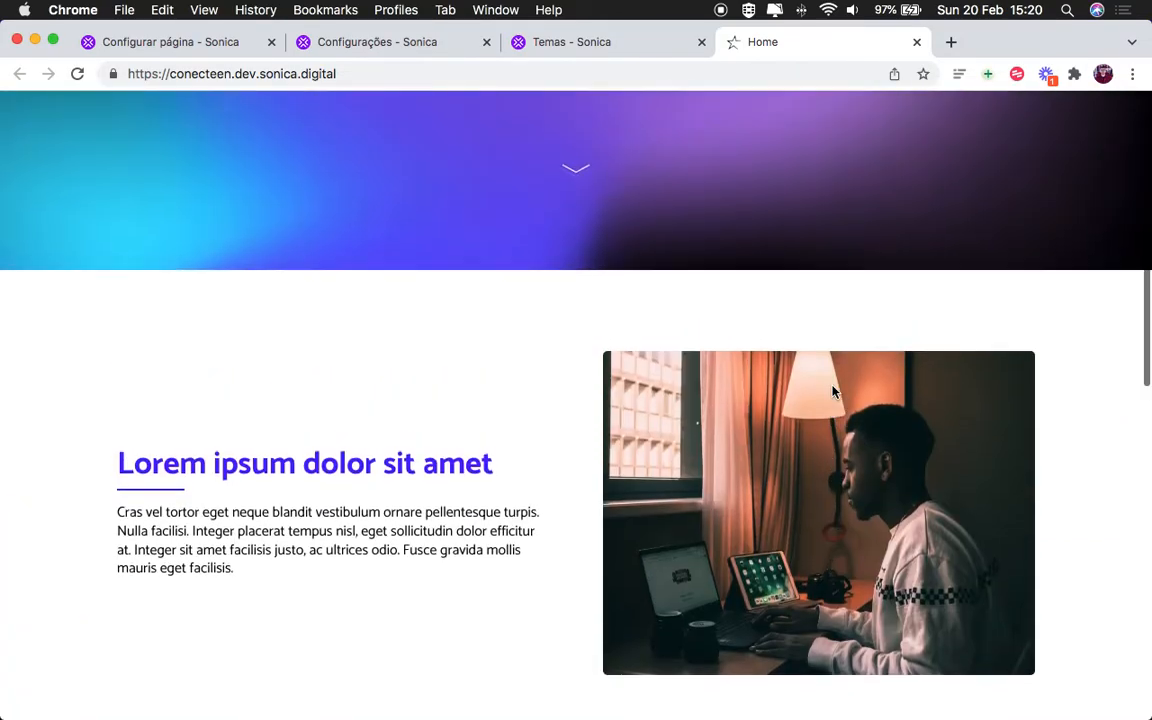
pyautogui.scroll(5, 834, 389)
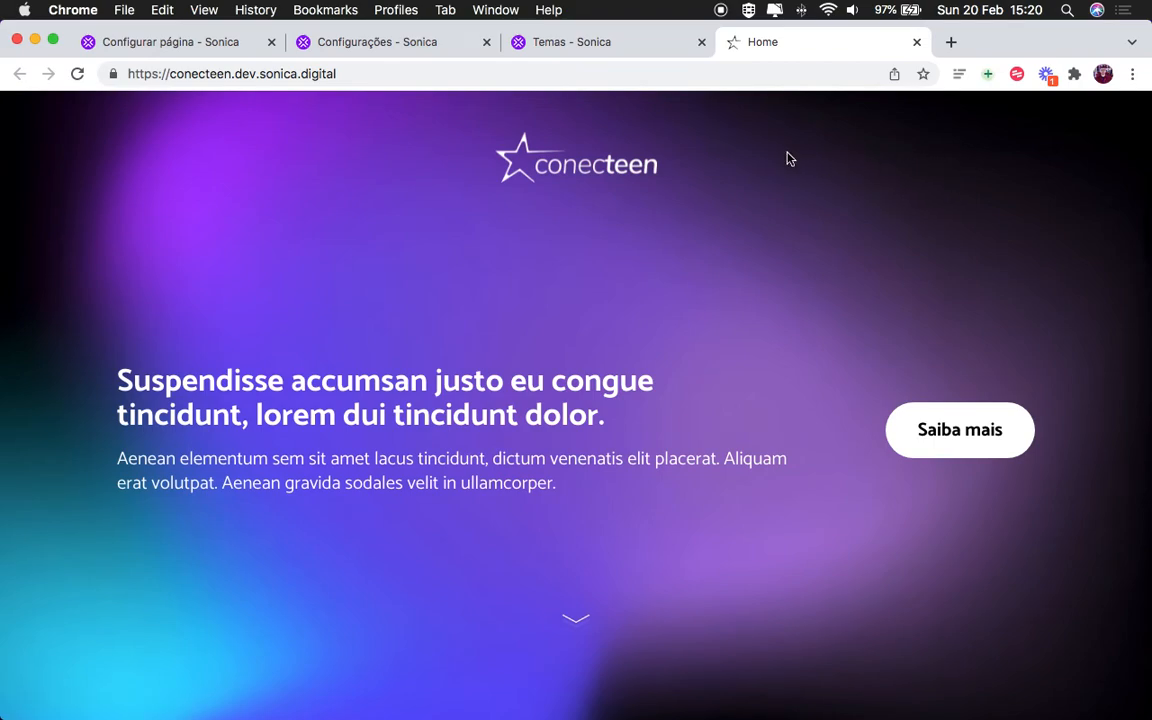
# Step: Open the site's Cabeçalhos section in a new browser tab and open the Default header for editing
pyautogui.click(157, 43)
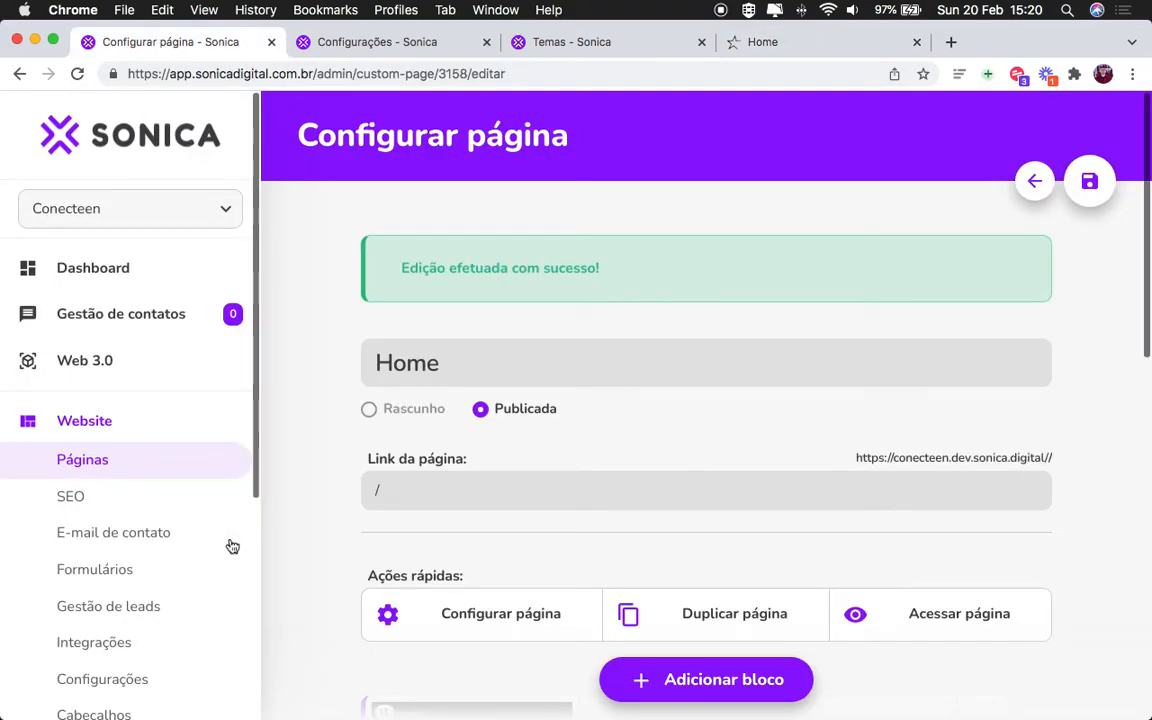
pyautogui.scroll(-3, 232, 546)
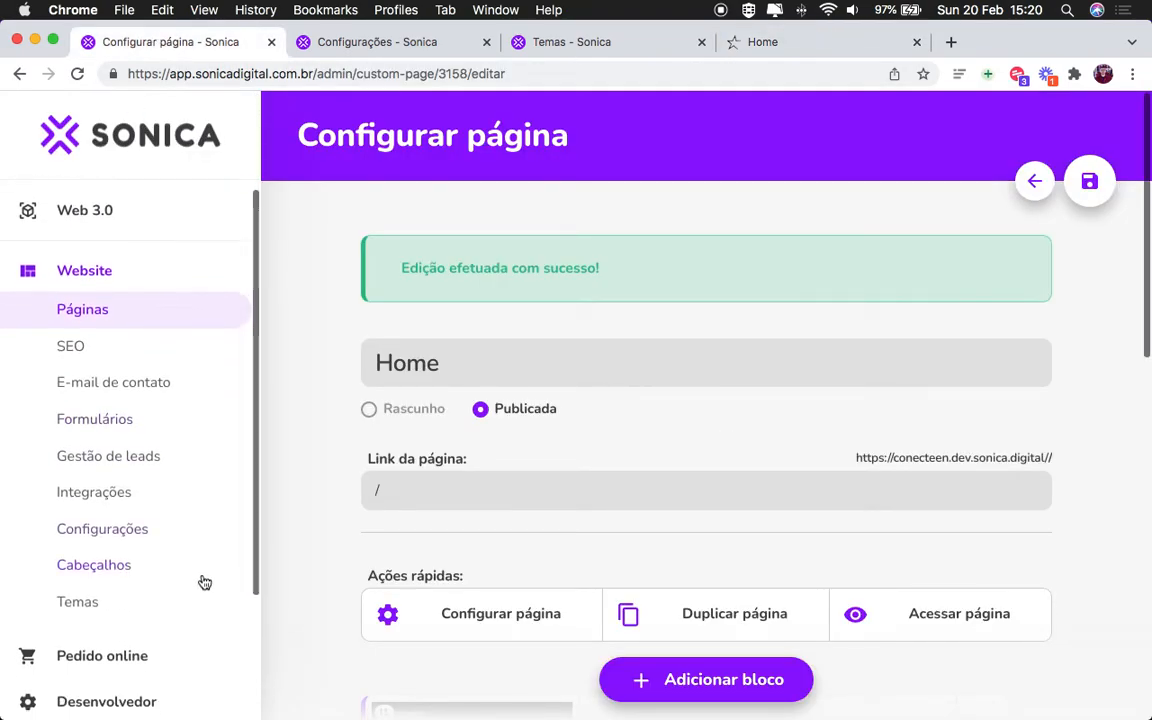
pyautogui.rightClick(92, 575)
pyautogui.click(90, 555)
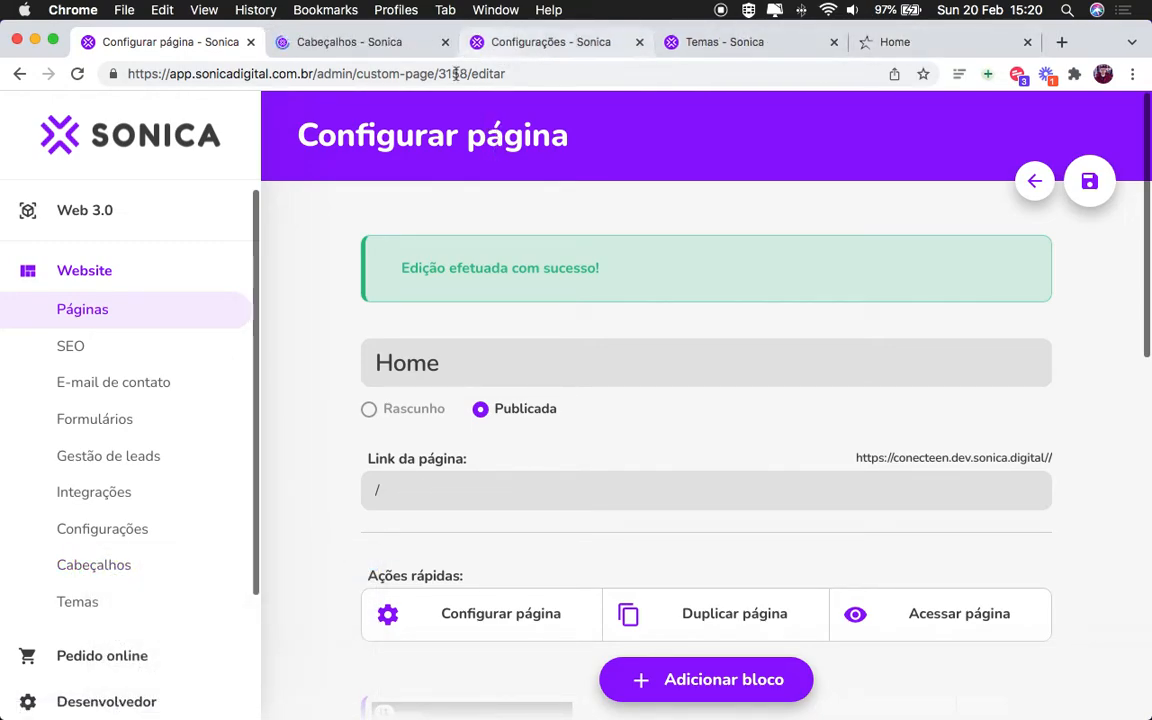
pyautogui.scroll(-1, 543, 284)
pyautogui.scroll(-4, 543, 284)
pyautogui.scroll(4, 442, 195)
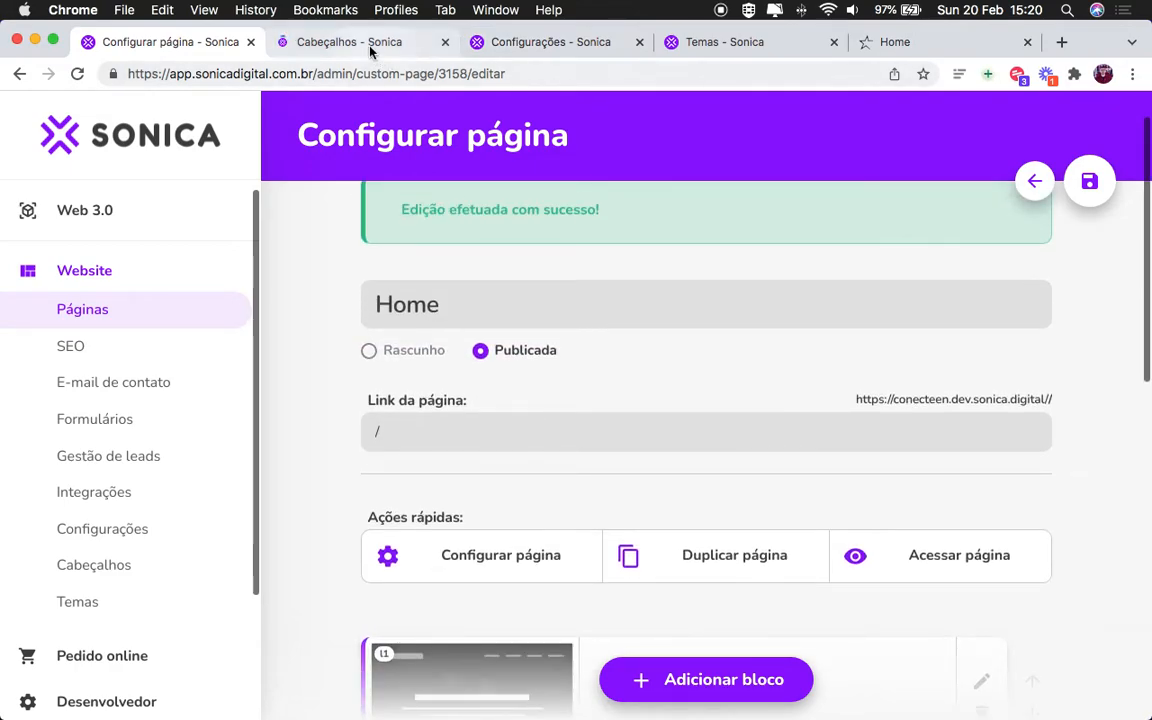
pyautogui.click(368, 45)
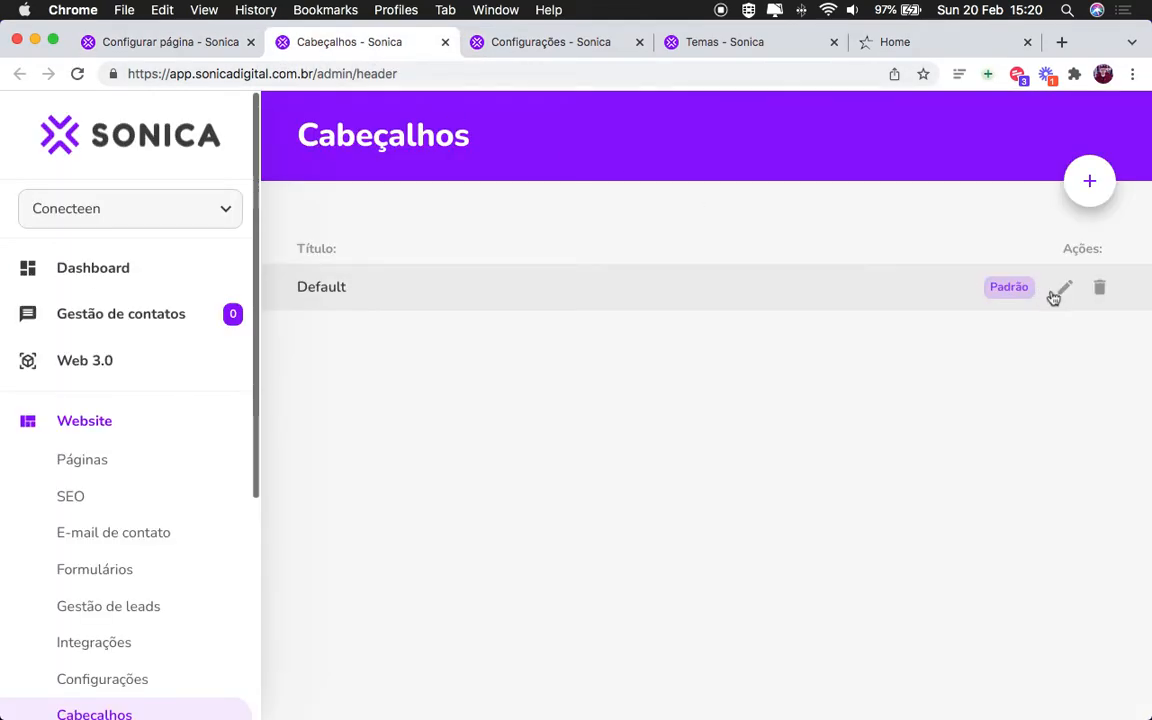
pyautogui.click(1029, 277)
# Step: Close the Temas page, look over the Default header's settings and return to the header list
pyautogui.click(632, 46)
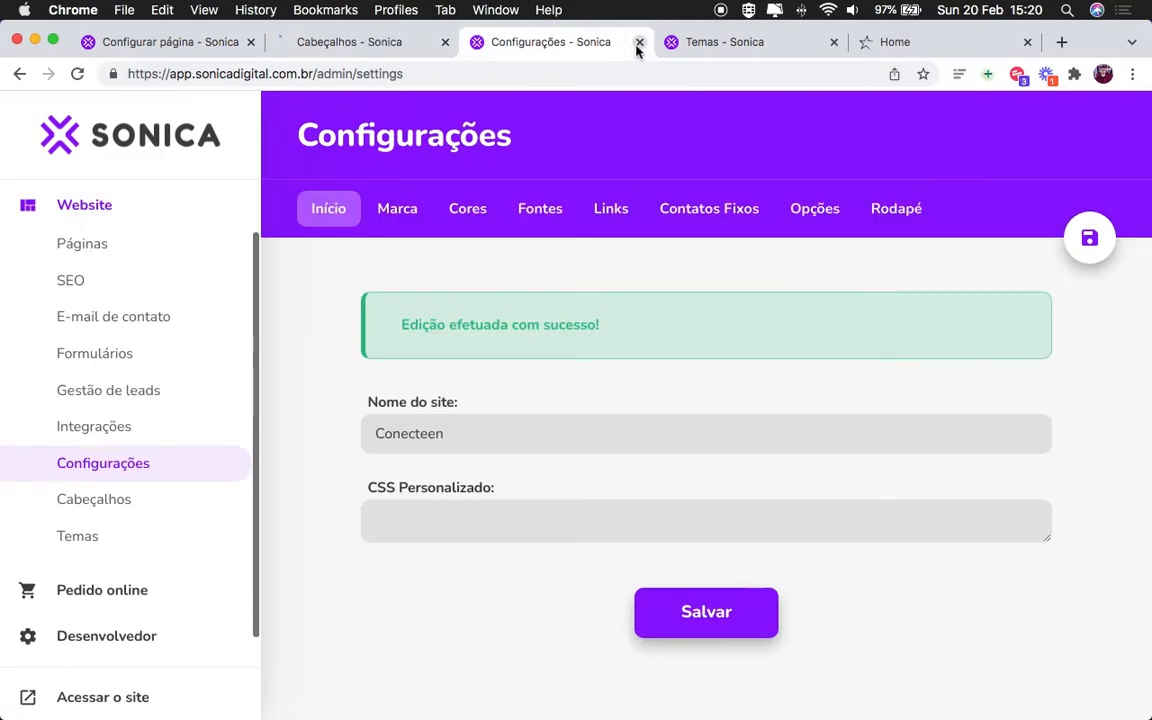
pyautogui.click(833, 43)
pyautogui.click(365, 45)
pyautogui.scroll(-3, 730, 265)
pyautogui.scroll(3, 734, 265)
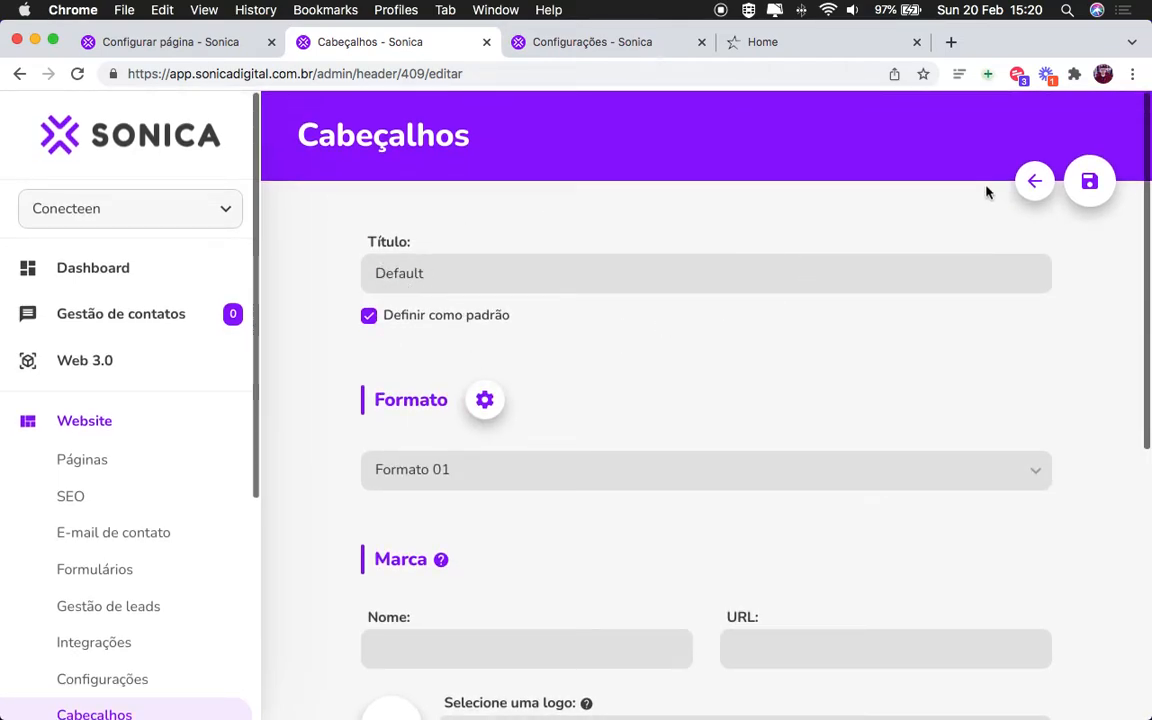
pyautogui.click(1034, 181)
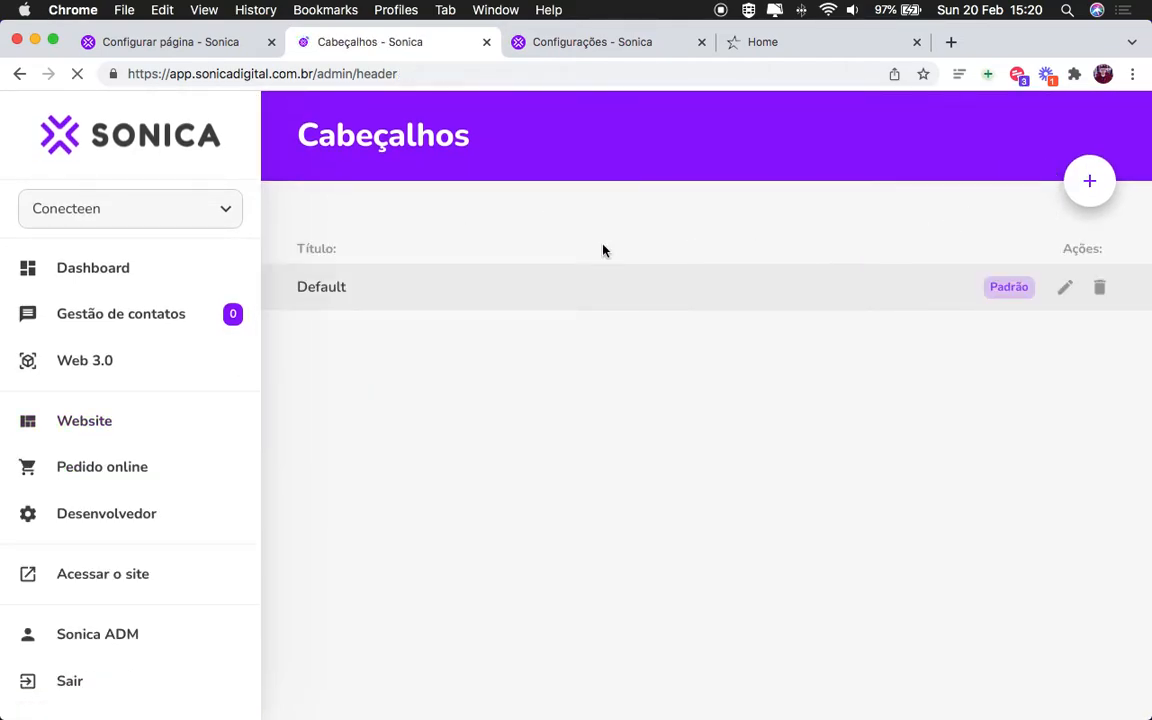
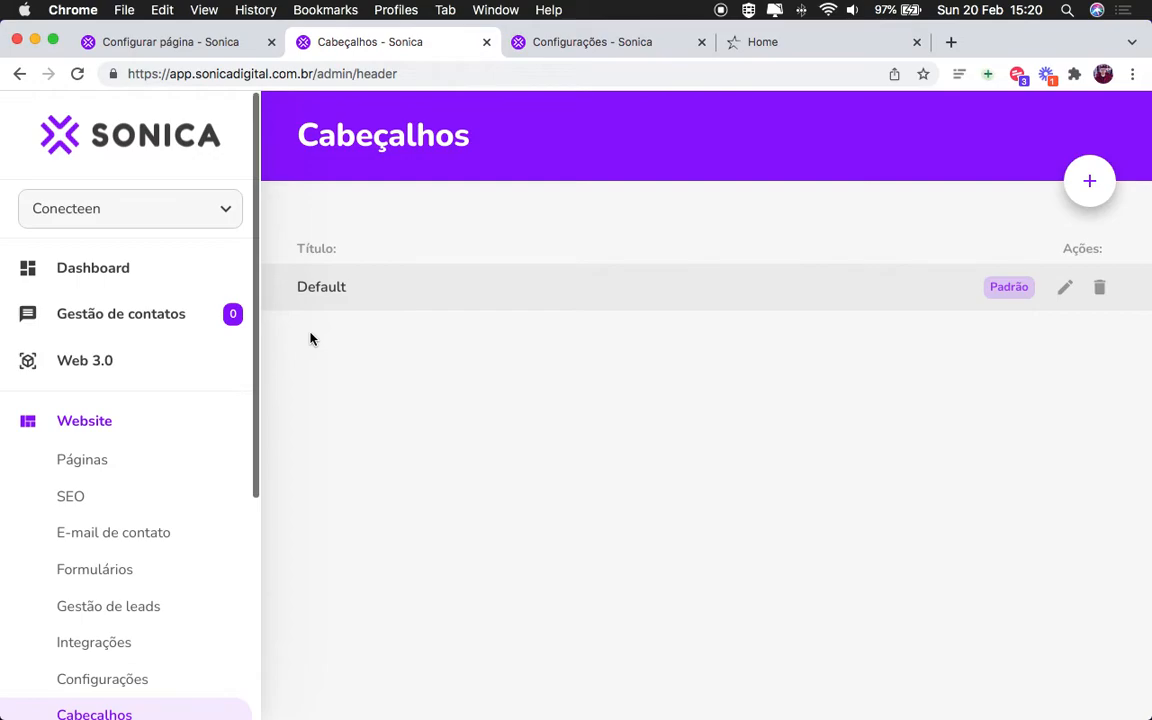
# Step: Check the header area of the published Home page and reopen the Default header for editing
pyautogui.click(785, 42)
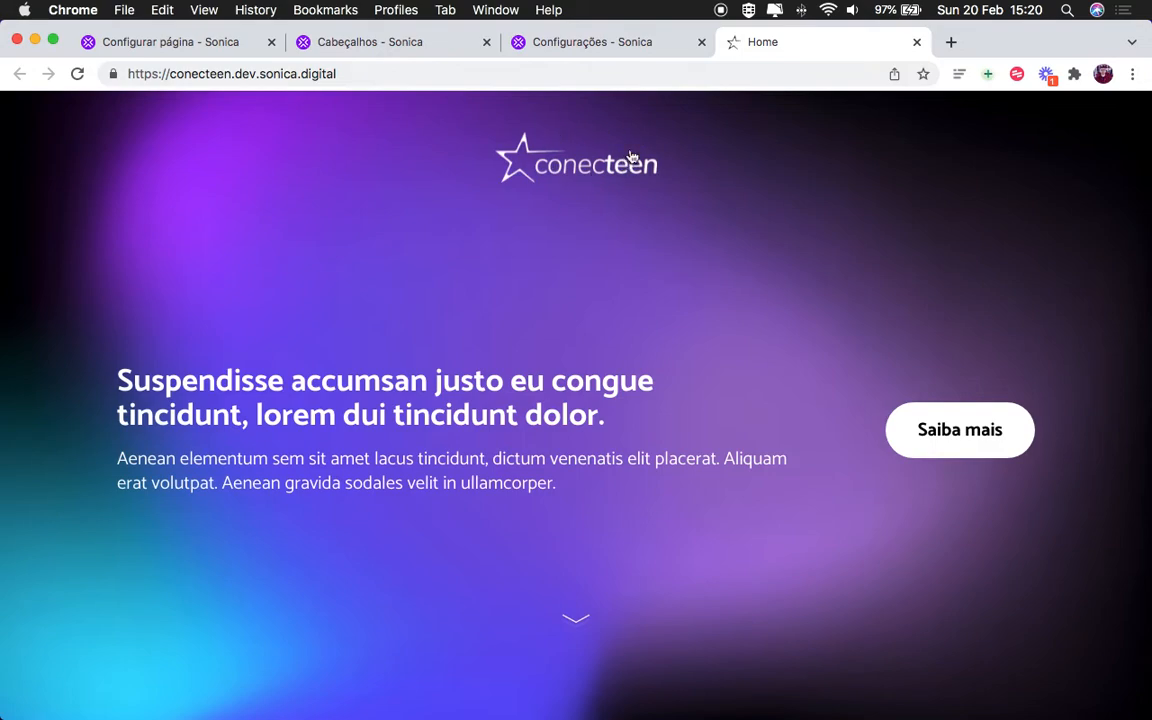
pyautogui.click(338, 41)
pyautogui.moveTo(335, 292); pyautogui.dragTo(297, 289)
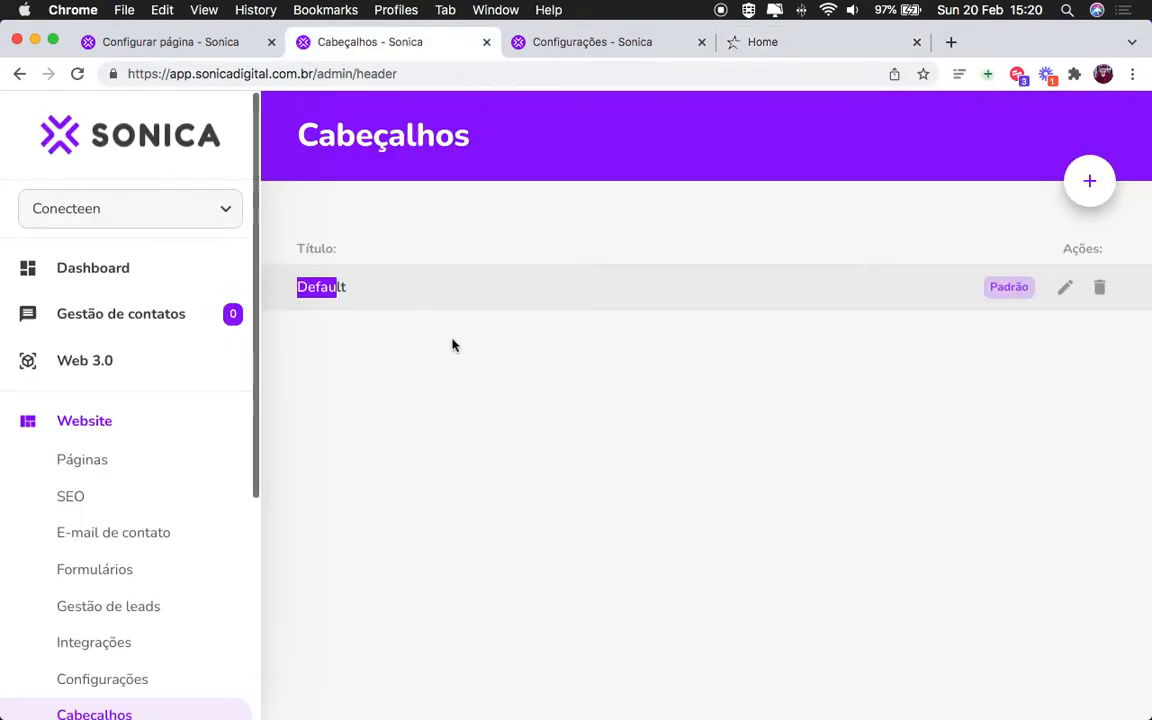
pyautogui.click(1065, 289)
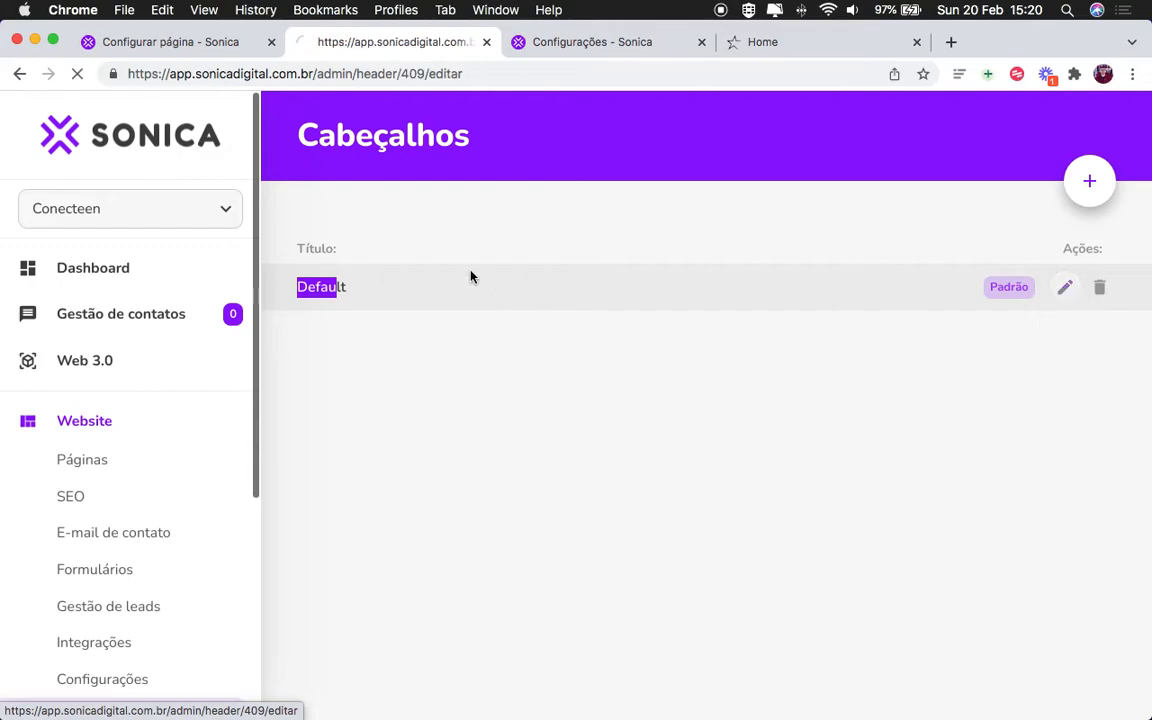
pyautogui.scroll(-5, 743, 360)
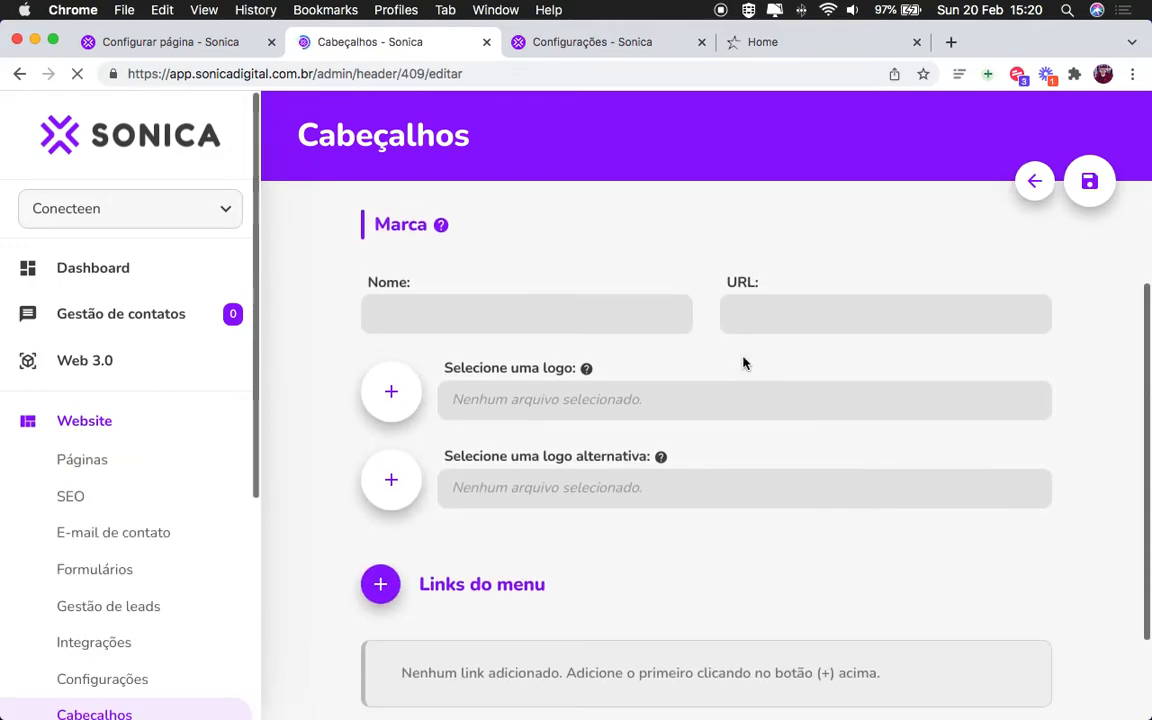
# Step: Add three Âncora links under Links do menu in the Default header
pyautogui.moveTo(546, 448); pyautogui.dragTo(425, 453)
pyautogui.click(380, 448)
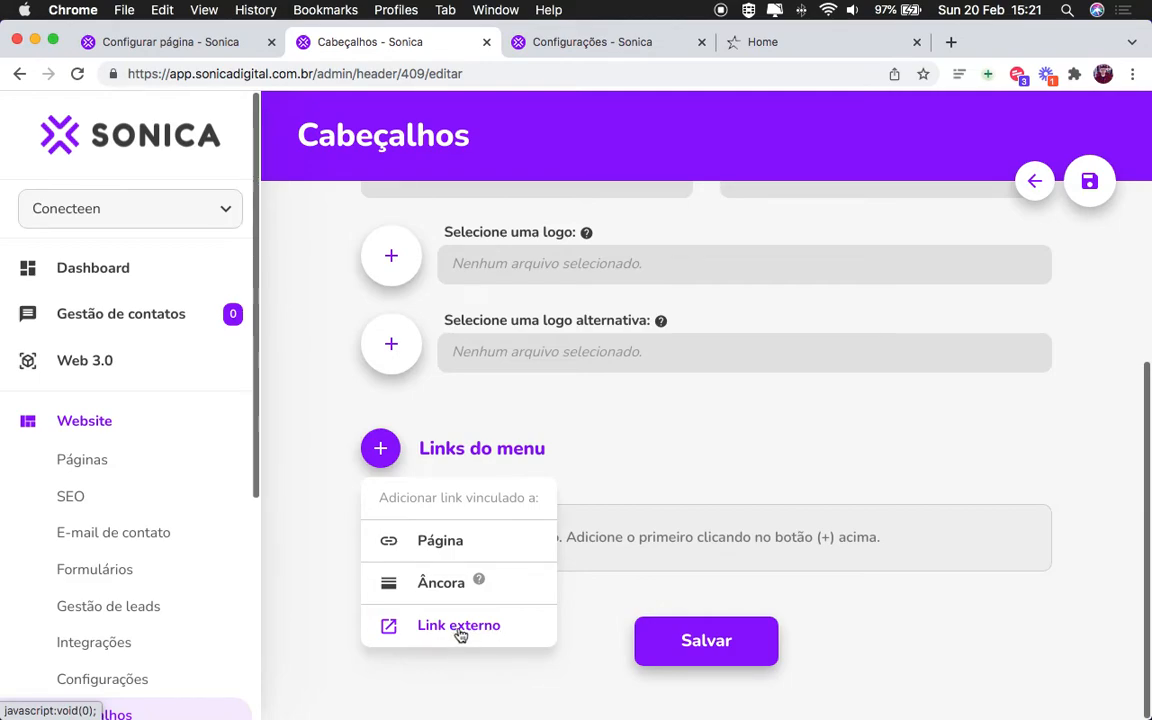
pyautogui.click(450, 595)
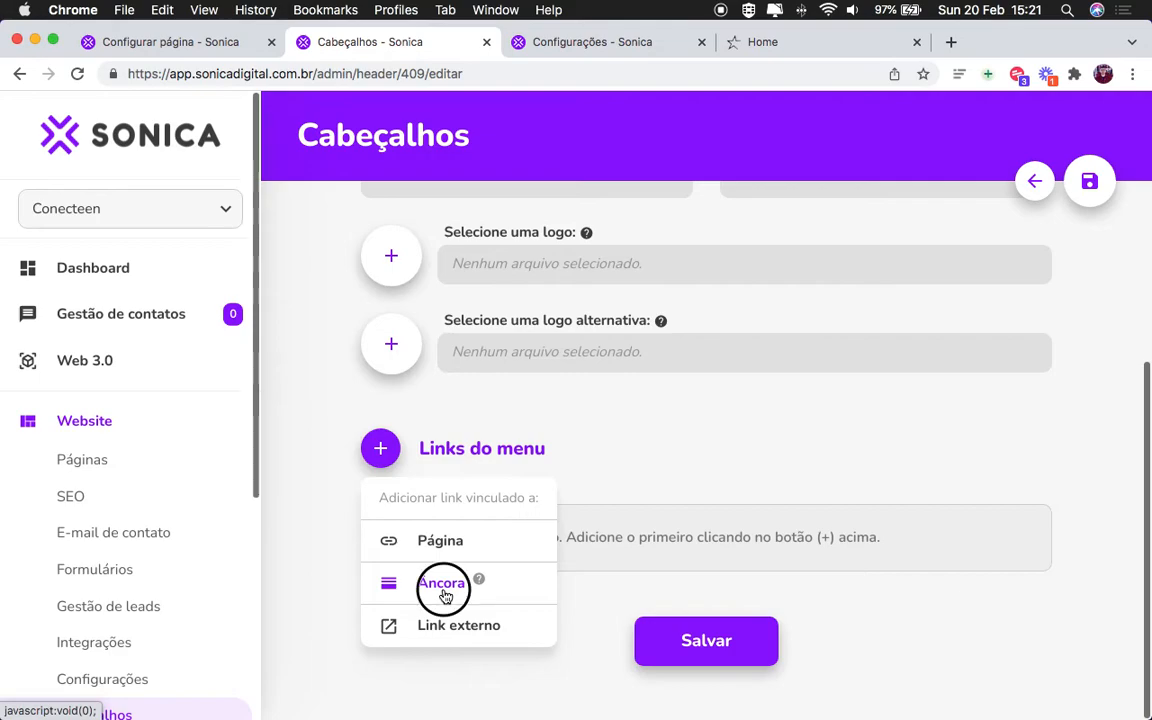
pyautogui.click(384, 418)
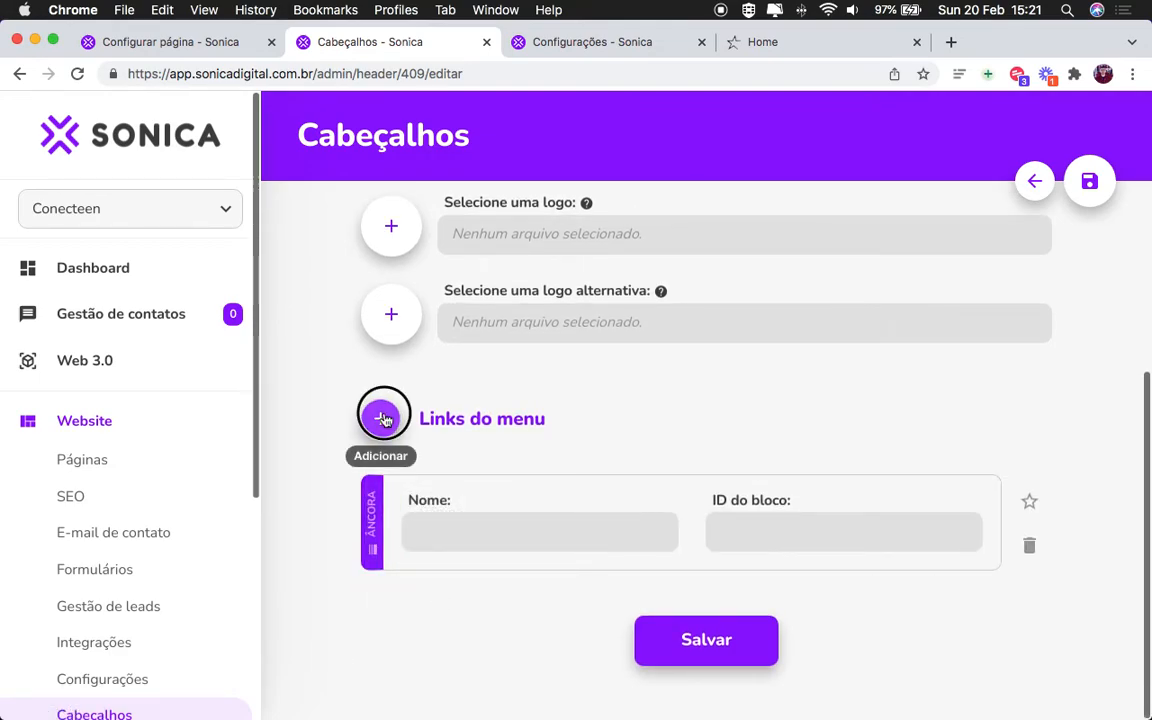
pyautogui.click(442, 548)
pyautogui.click(380, 310)
pyautogui.click(481, 440)
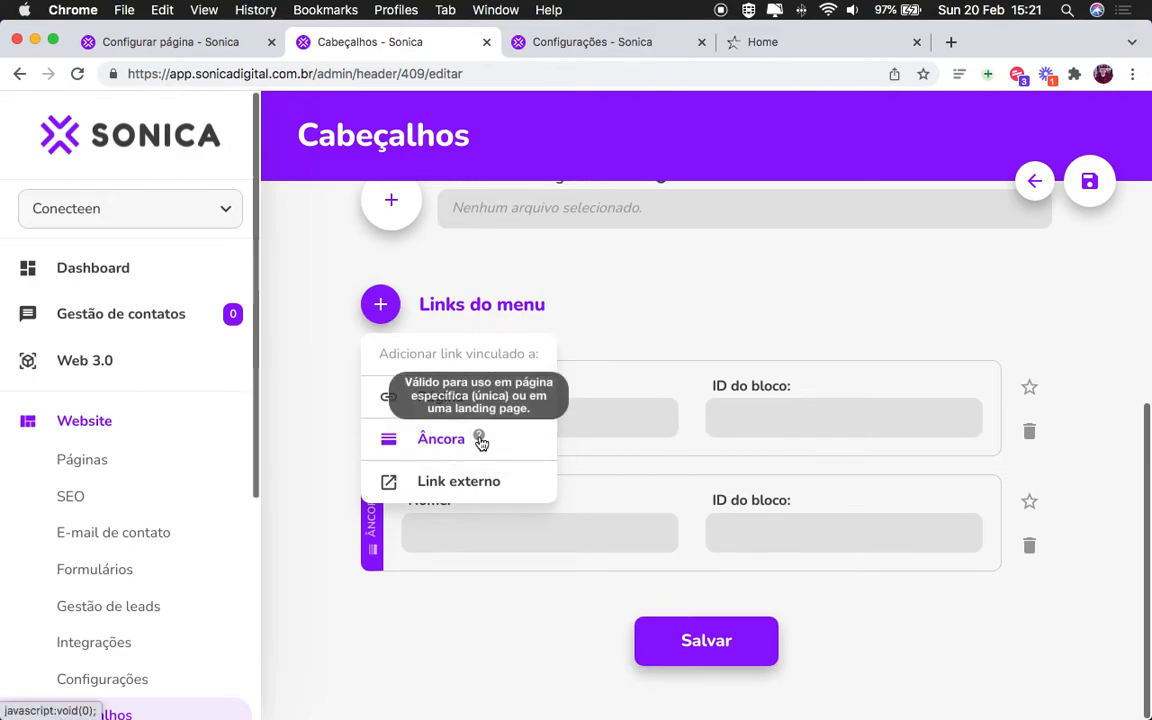
pyautogui.click(456, 442)
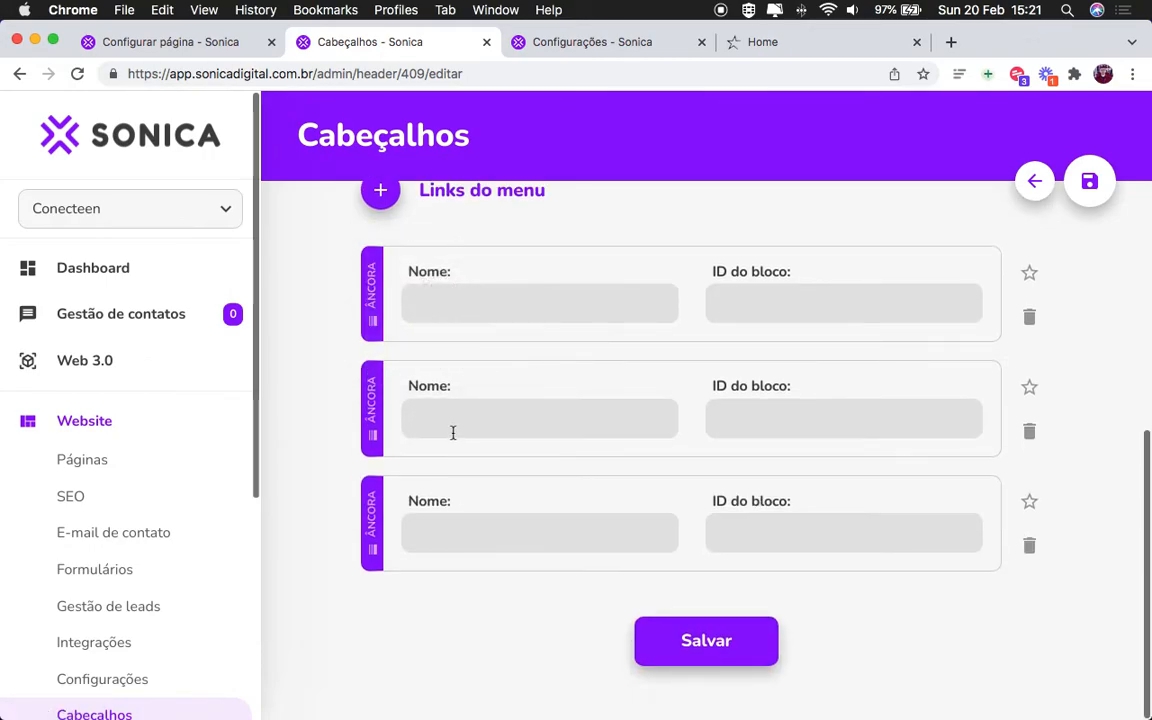
# Step: Switch to the Sublime Text notes and copy the first menu item's name, Sobre
pyautogui.press('super+Tab')
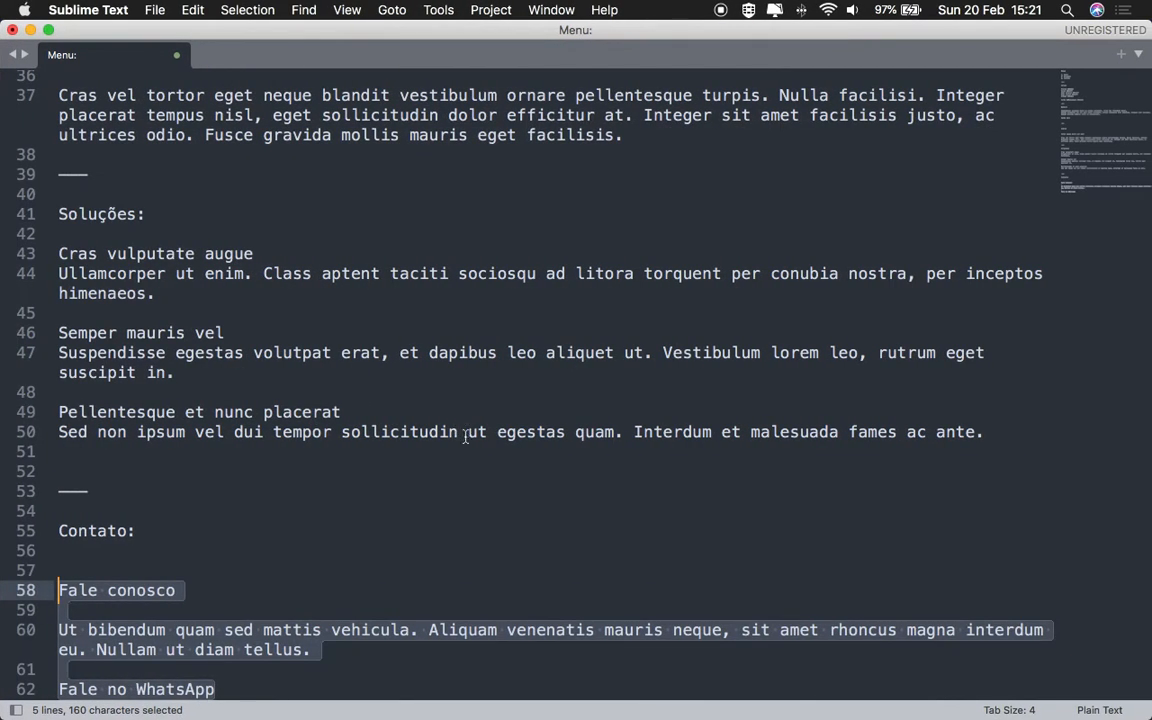
pyautogui.scroll(15, 462, 427)
pyautogui.doubleClick(104, 119)
pyautogui.press('super+c')
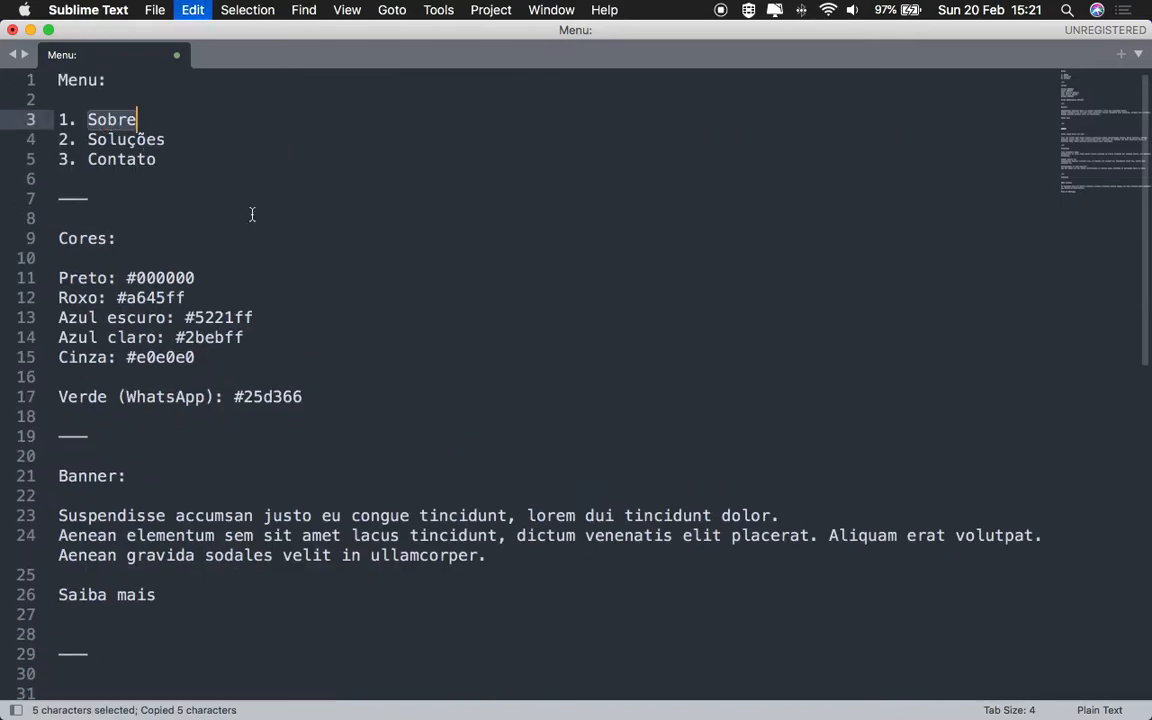
# Step: Switch back to Chrome and name the three Âncora links Sobre, Soluções and Contato in the Default header
pyautogui.press('super+Tab')
pyautogui.click(568, 312)
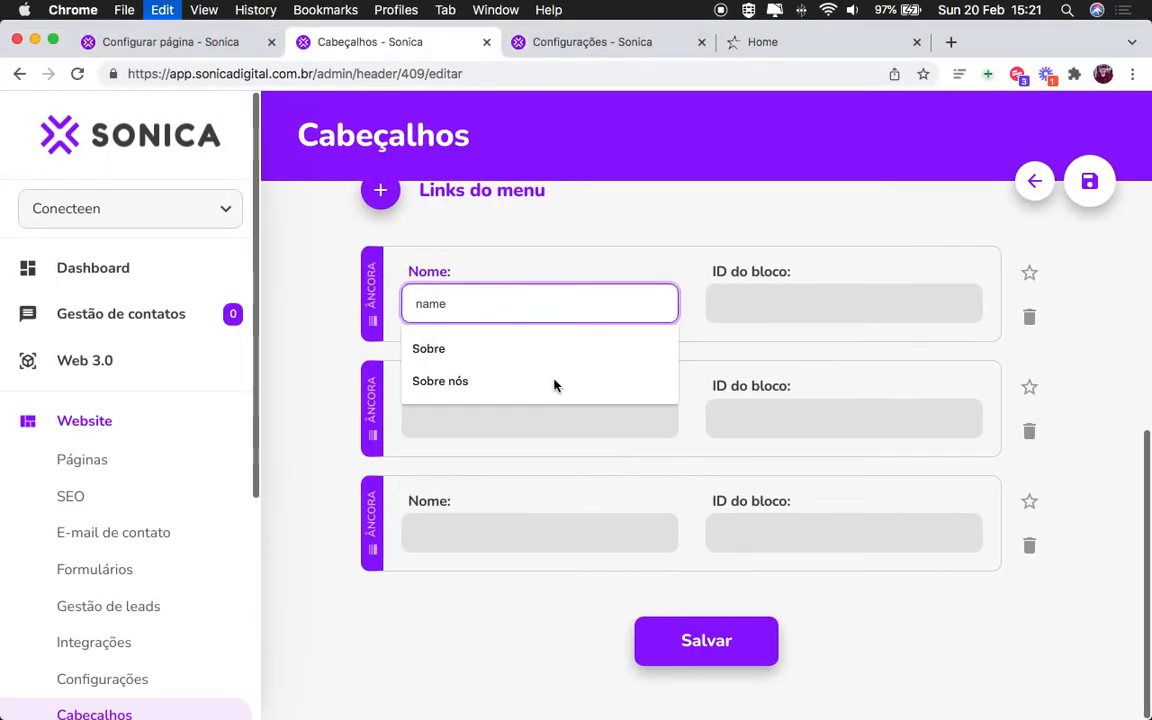
pyautogui.press('super+v')
pyautogui.click(540, 429)
pyautogui.write('Soluçõe')
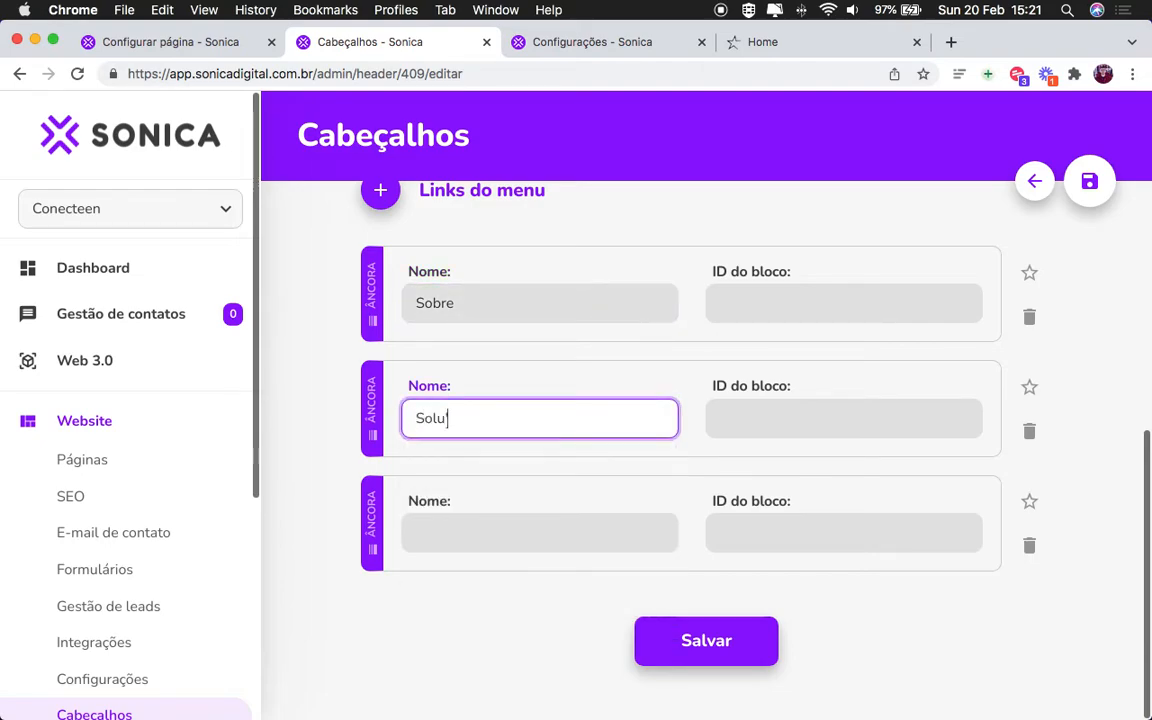
pyautogui.click(520, 532)
pyautogui.write('Contato')
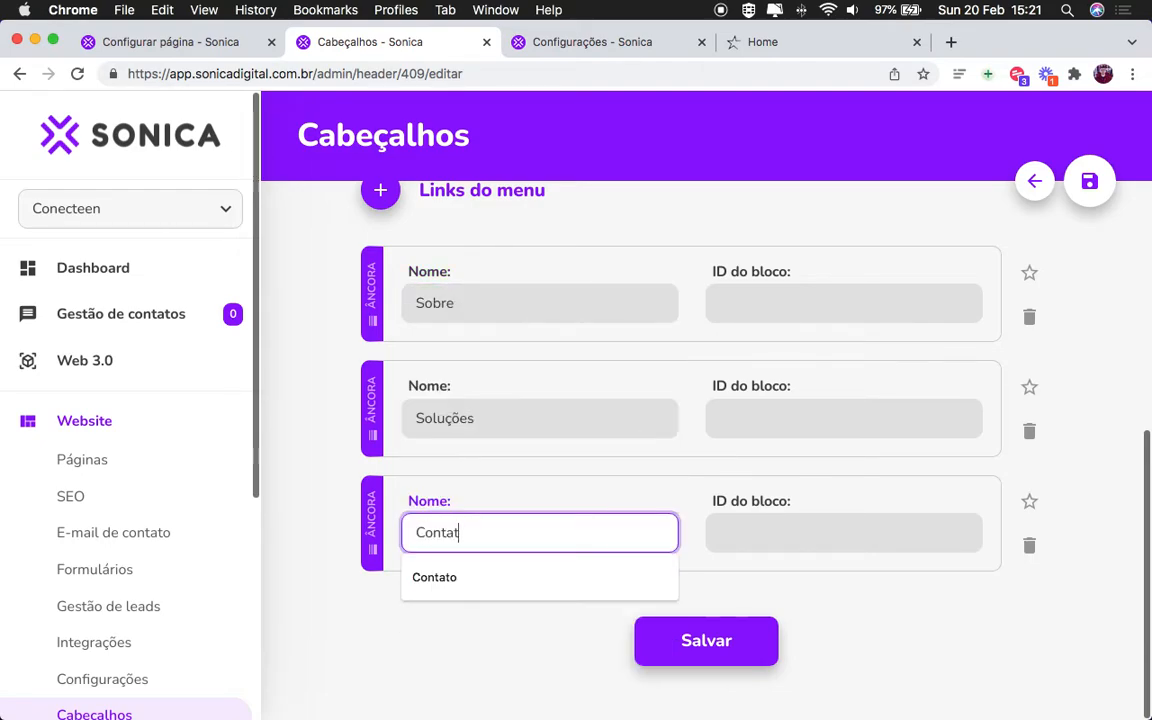
pyautogui.click(525, 612)
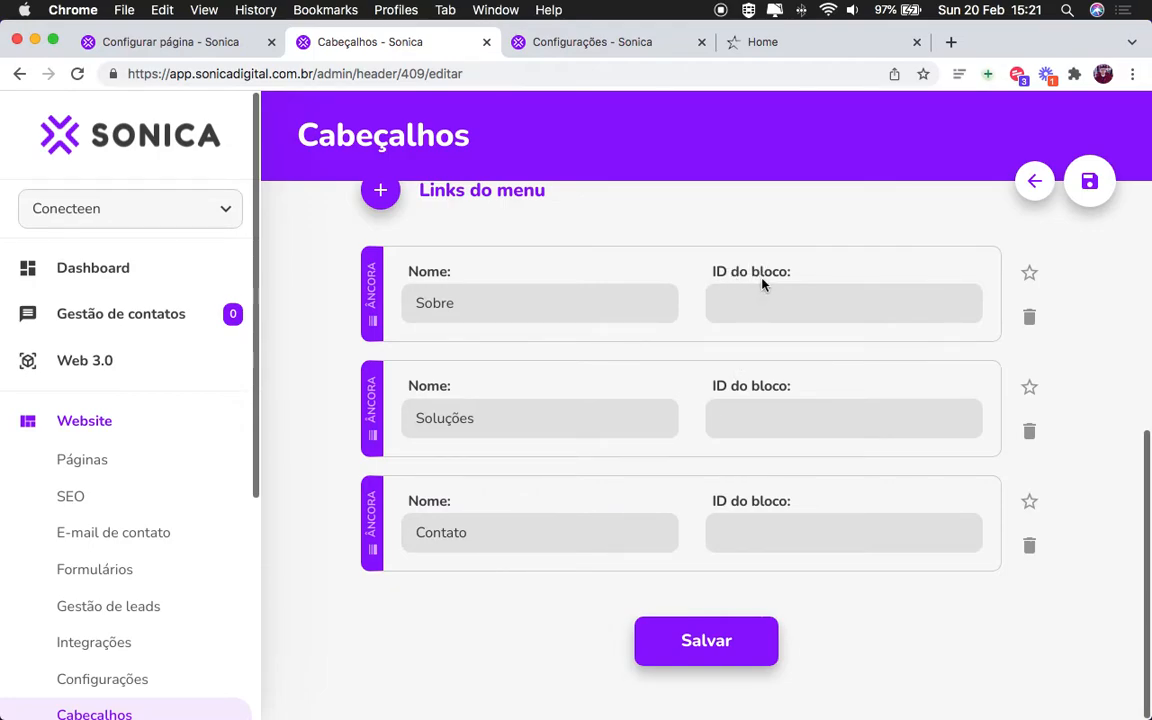
pyautogui.scroll(1, 764, 291)
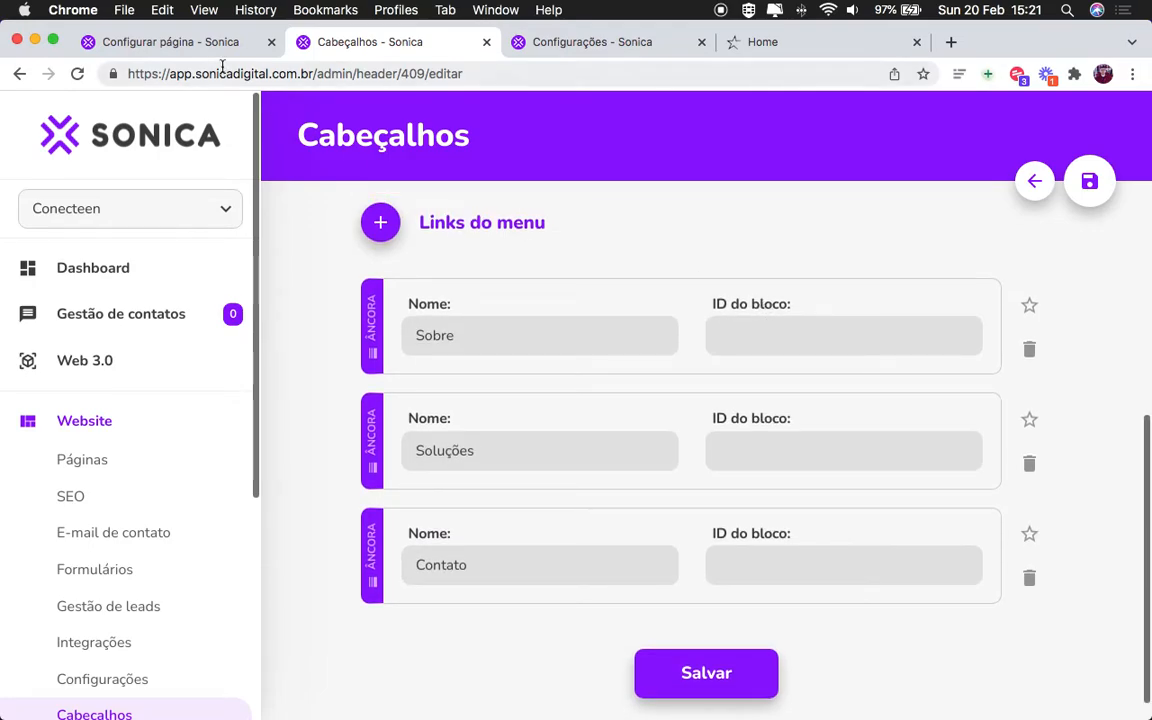
# Step: In the Home page's block list, name the c4 block Sobre, the i3 block Soluções and the l2 block Contato
pyautogui.click(196, 50)
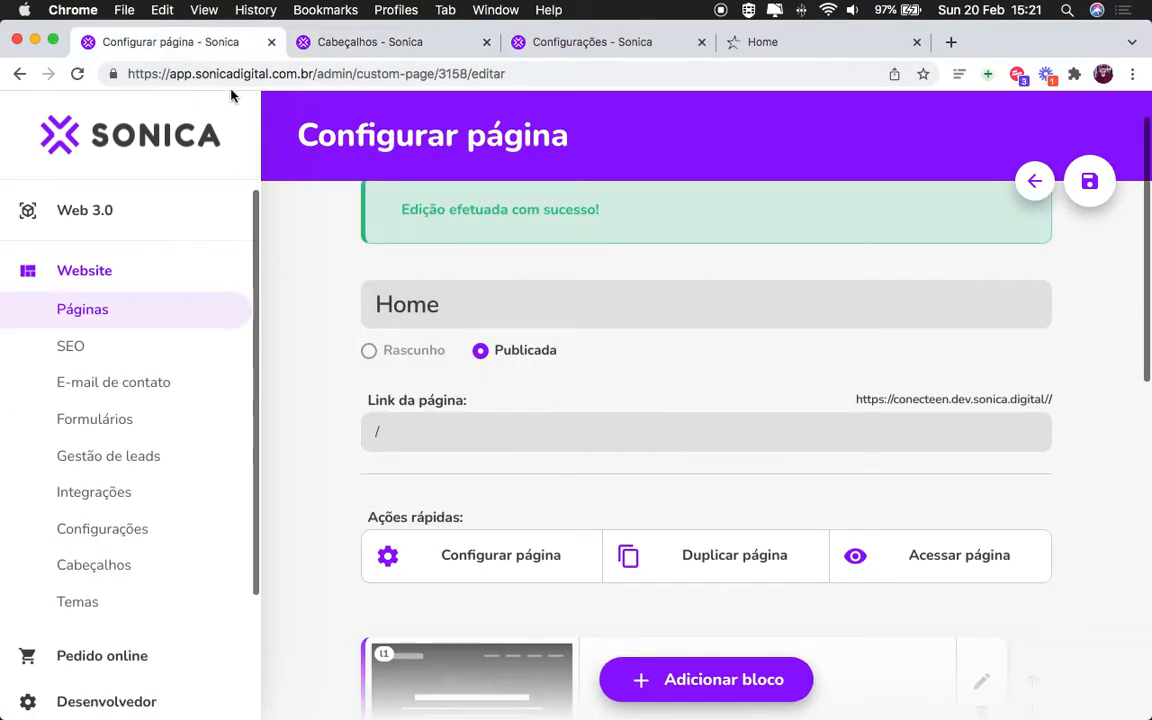
pyautogui.scroll(-5, 620, 308)
pyautogui.doubleClick(620, 308)
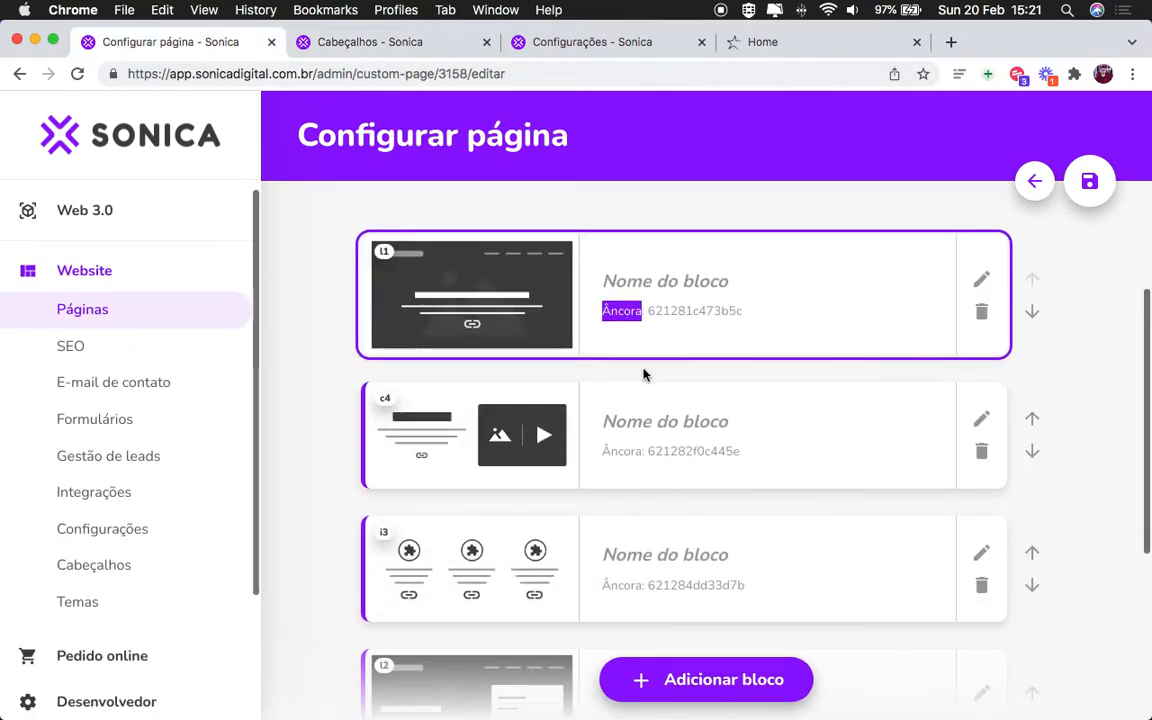
pyautogui.doubleClick(681, 453)
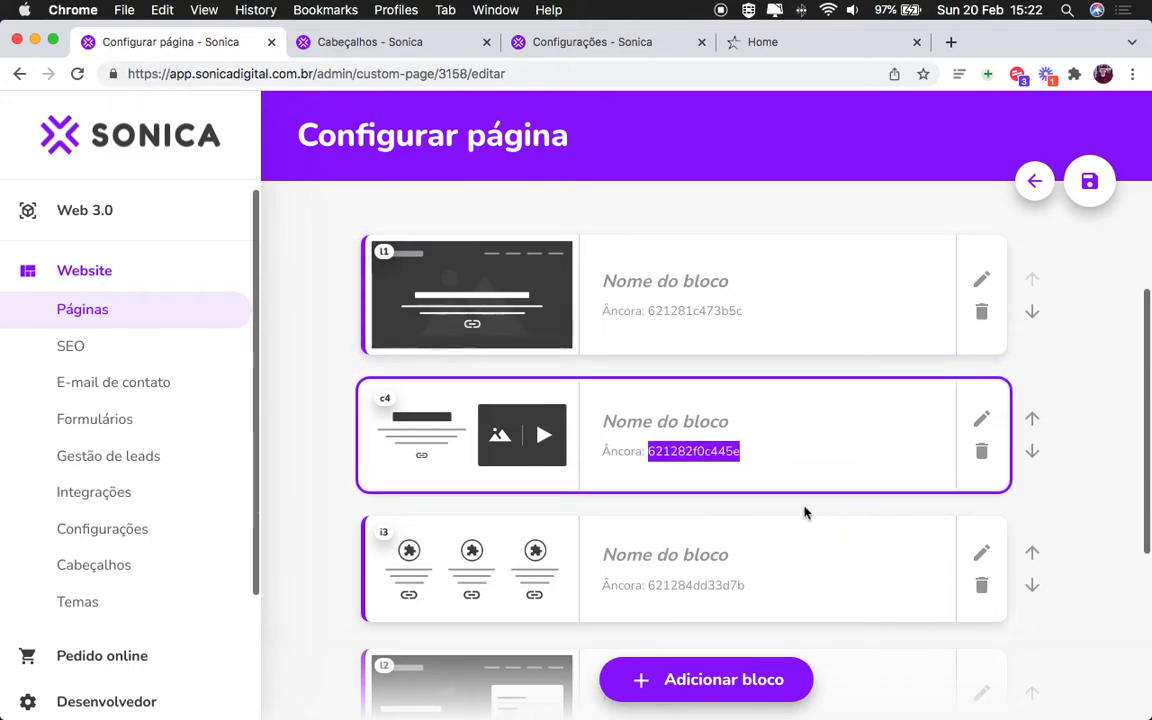
pyautogui.click(704, 433)
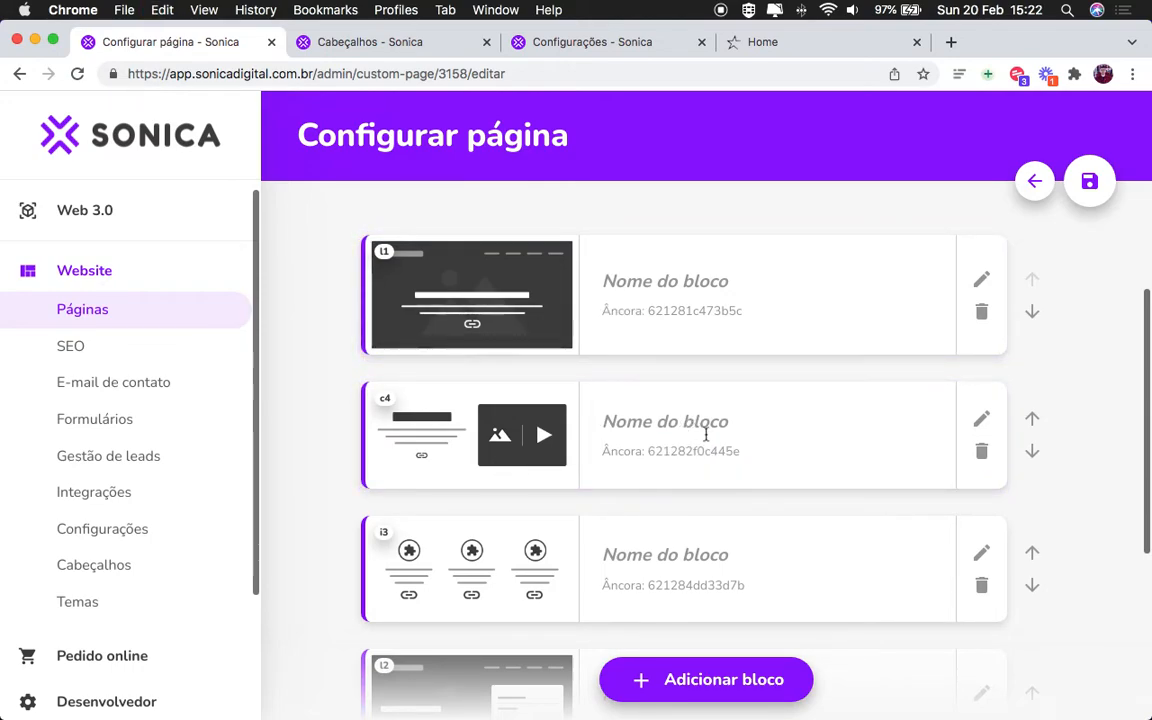
pyautogui.write('Sobre')
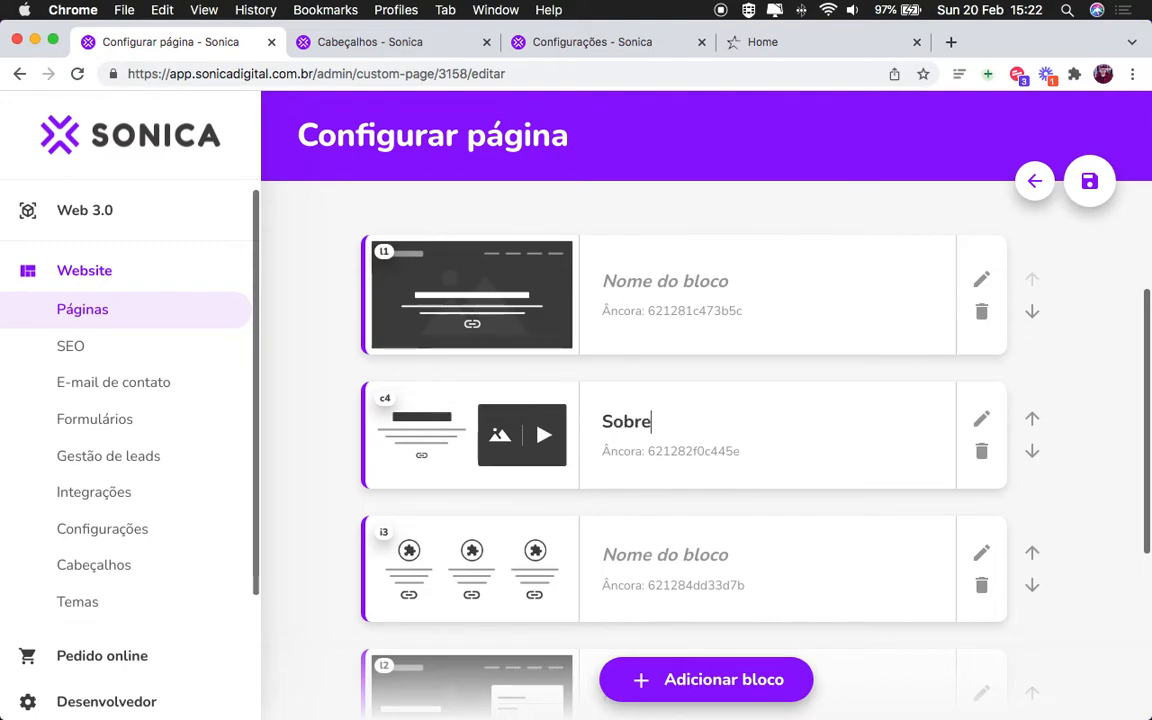
pyautogui.scroll(-2, 684, 442)
pyautogui.click(690, 454)
pyautogui.write('Solu')
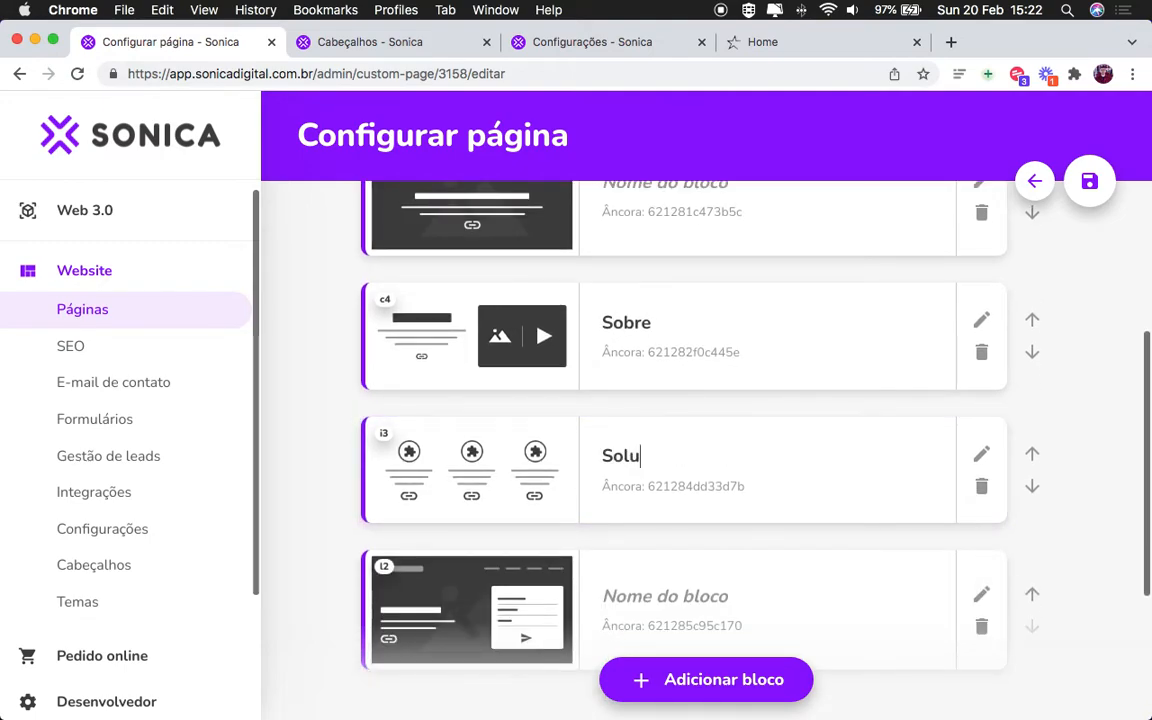
pyautogui.write('ções')
pyautogui.write('Contat')
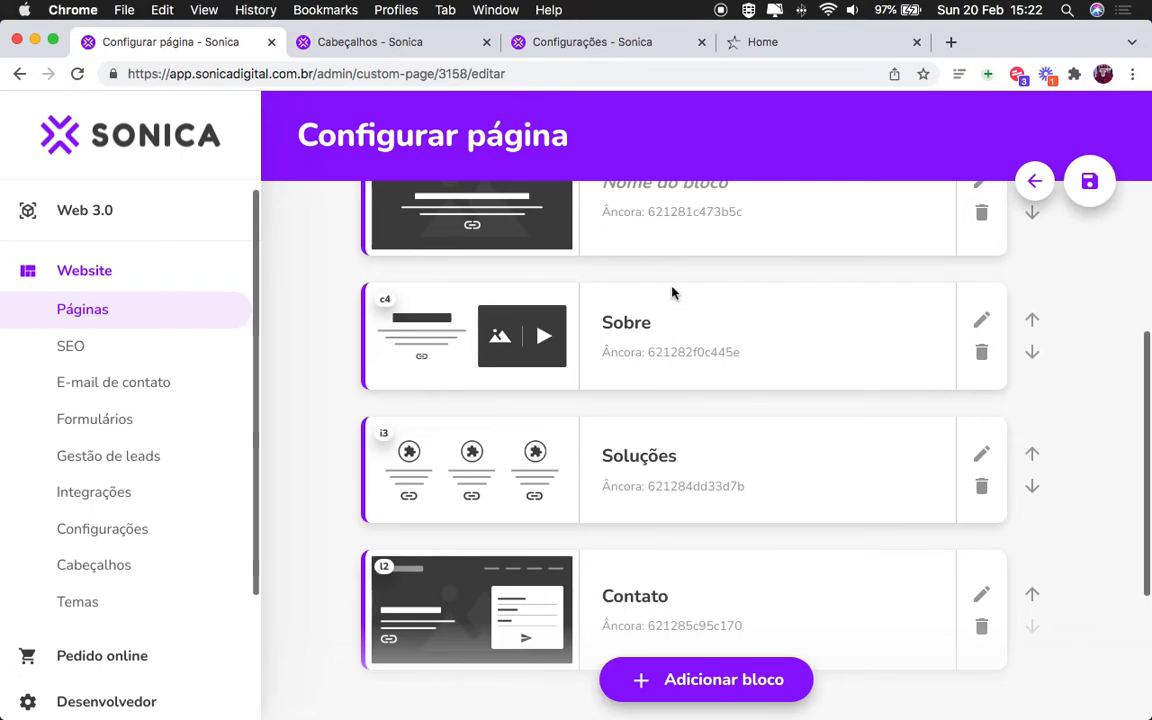
pyautogui.write('o')
# Step: Copy the Sobre block's anchor 621282f0c445e into the block ID of the header's Sobre link
pyautogui.scroll(-1, 661, 368)
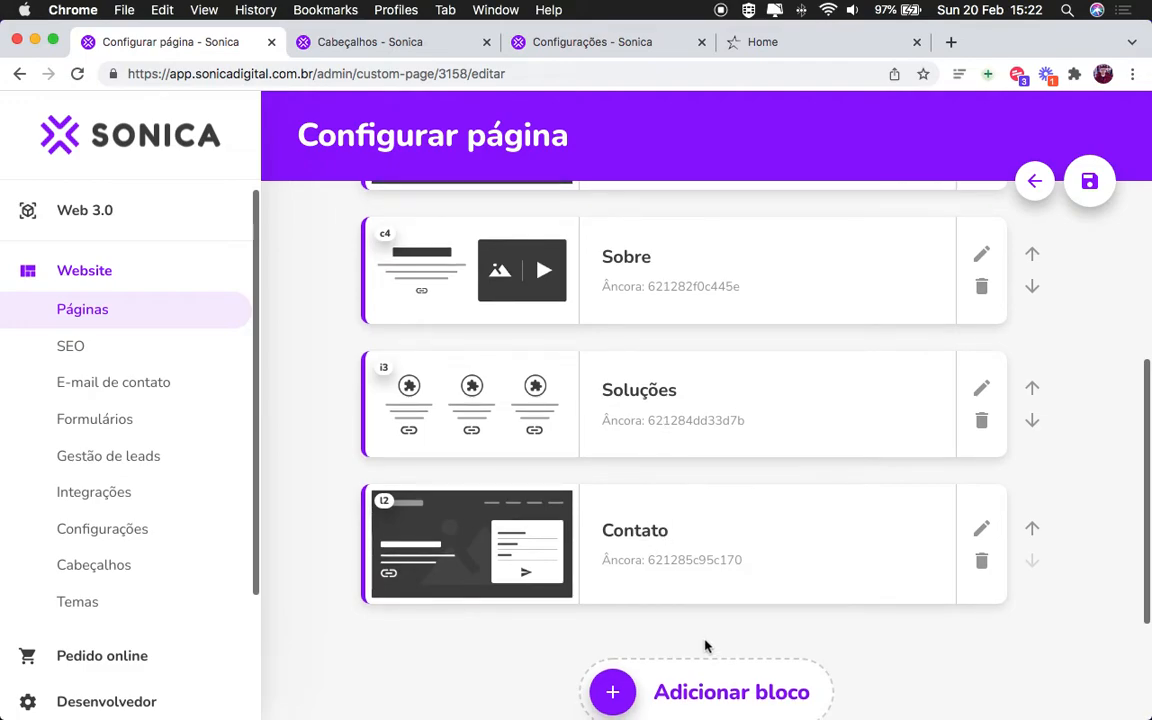
pyautogui.doubleClick(695, 287)
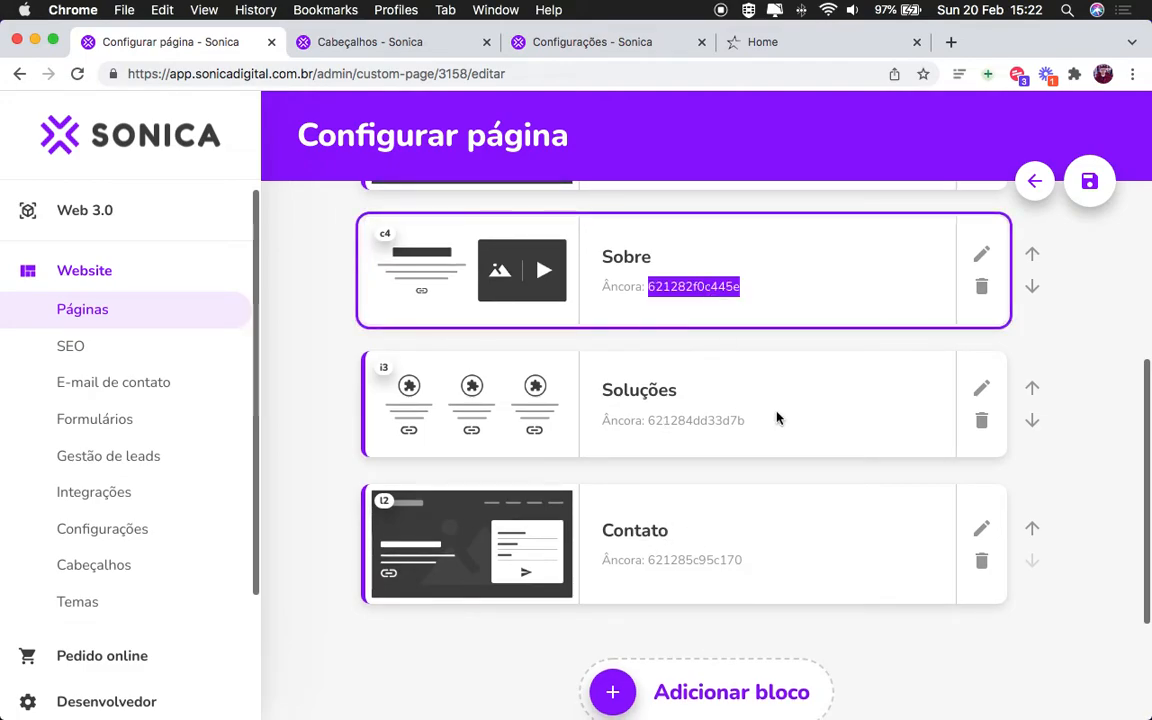
pyautogui.click(407, 41)
pyautogui.click(825, 330)
pyautogui.press('super+v')
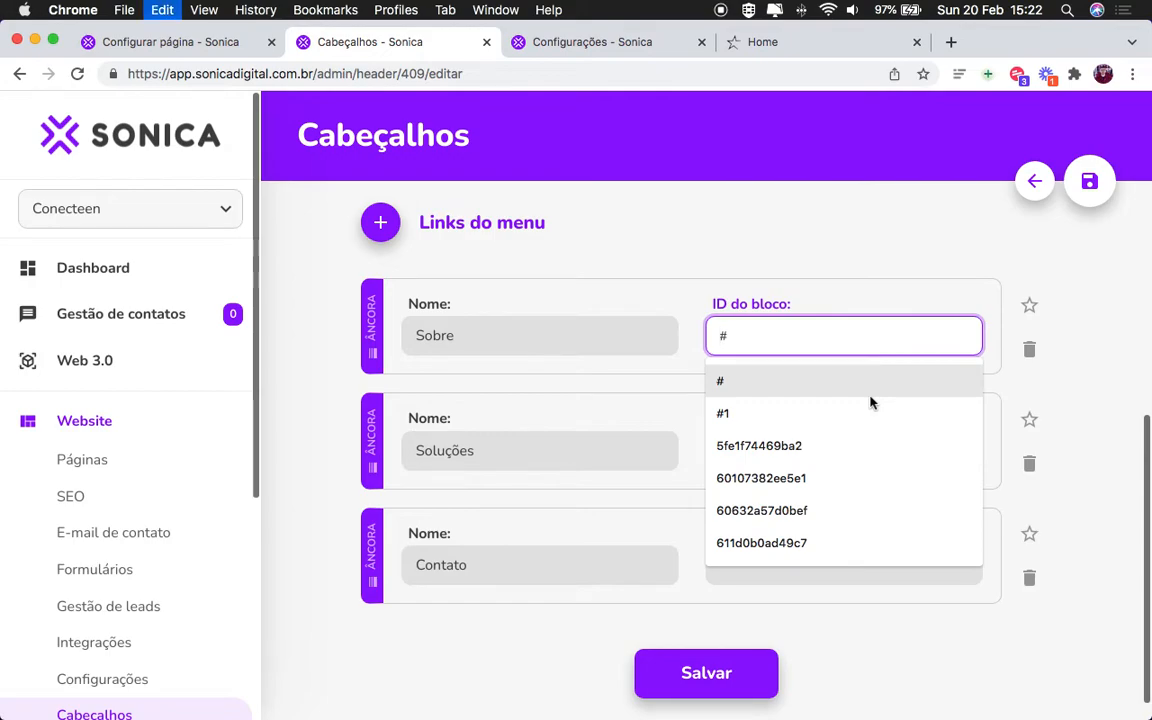
pyautogui.click(525, 443)
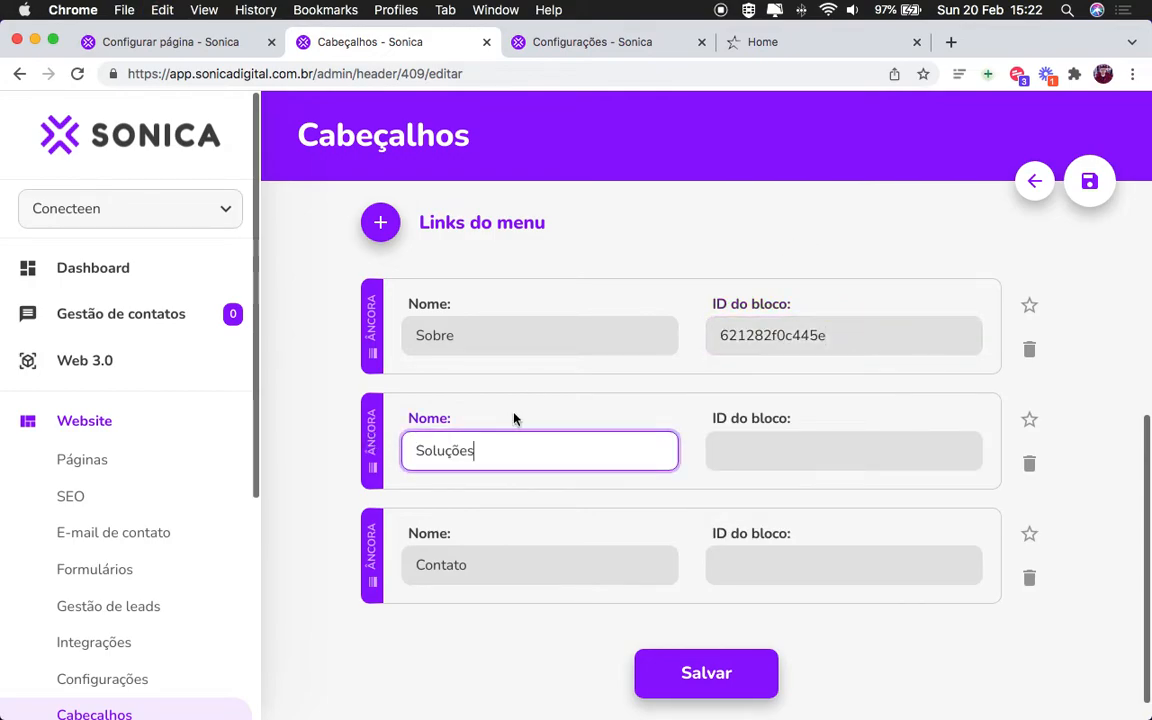
# Step: Copy the Soluções block's anchor 621284dd33d7b into the block ID of the header's Soluções link
pyautogui.click(193, 45)
pyautogui.doubleClick(674, 416)
pyautogui.click(407, 45)
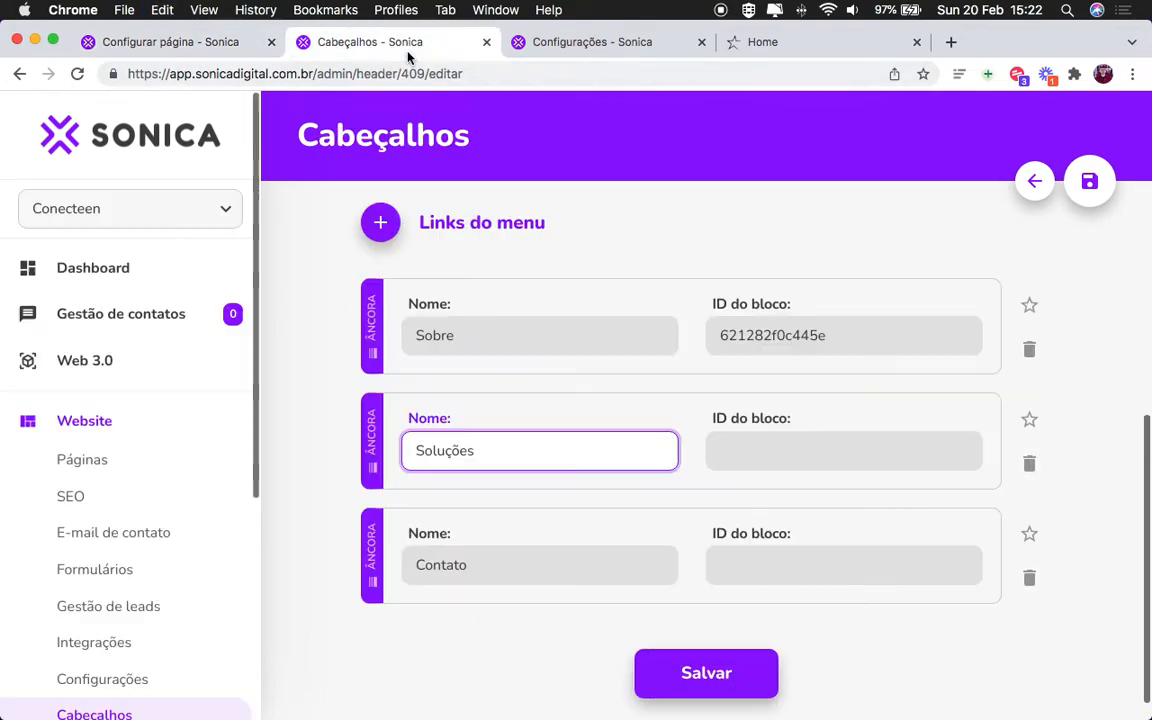
pyautogui.click(812, 445)
pyautogui.write('621284dd33d7b')
# Step: Copy the Contato block's anchor 621285c95c170 into the Contato link's block ID, save the header and view the published Home page
pyautogui.click(175, 45)
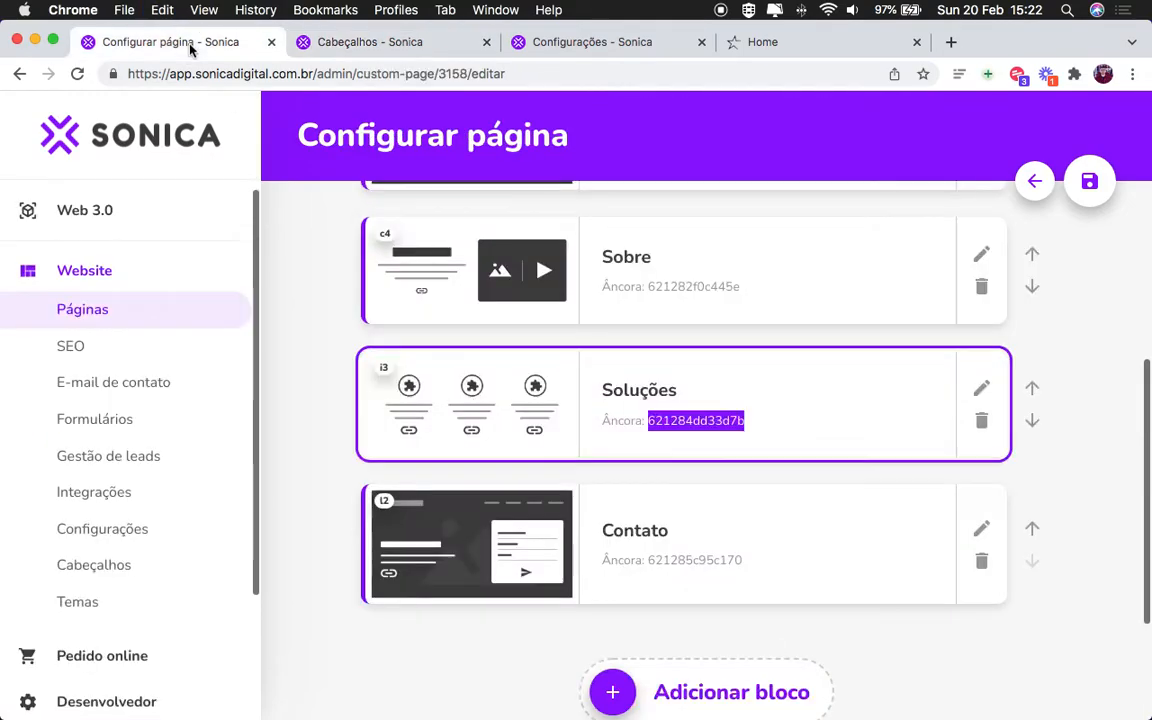
pyautogui.doubleClick(681, 558)
pyautogui.press('super+c')
pyautogui.click(370, 42)
pyautogui.click(782, 565)
pyautogui.press('super+v')
pyautogui.press('Return')
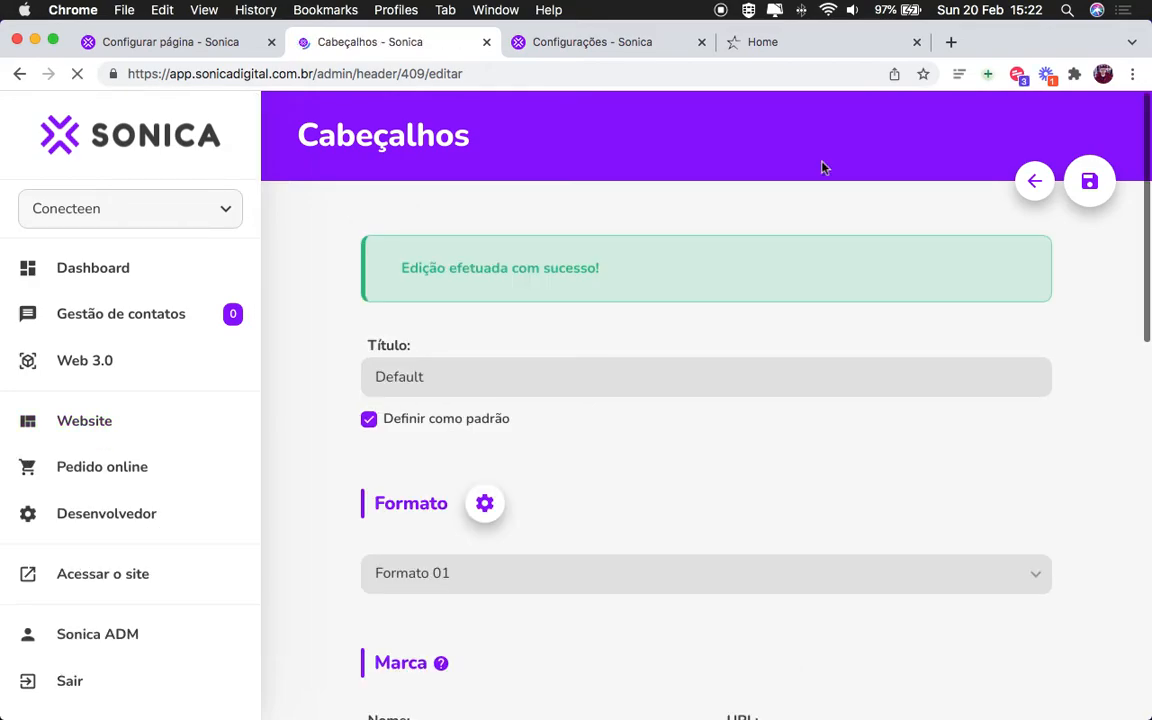
pyautogui.click(765, 42)
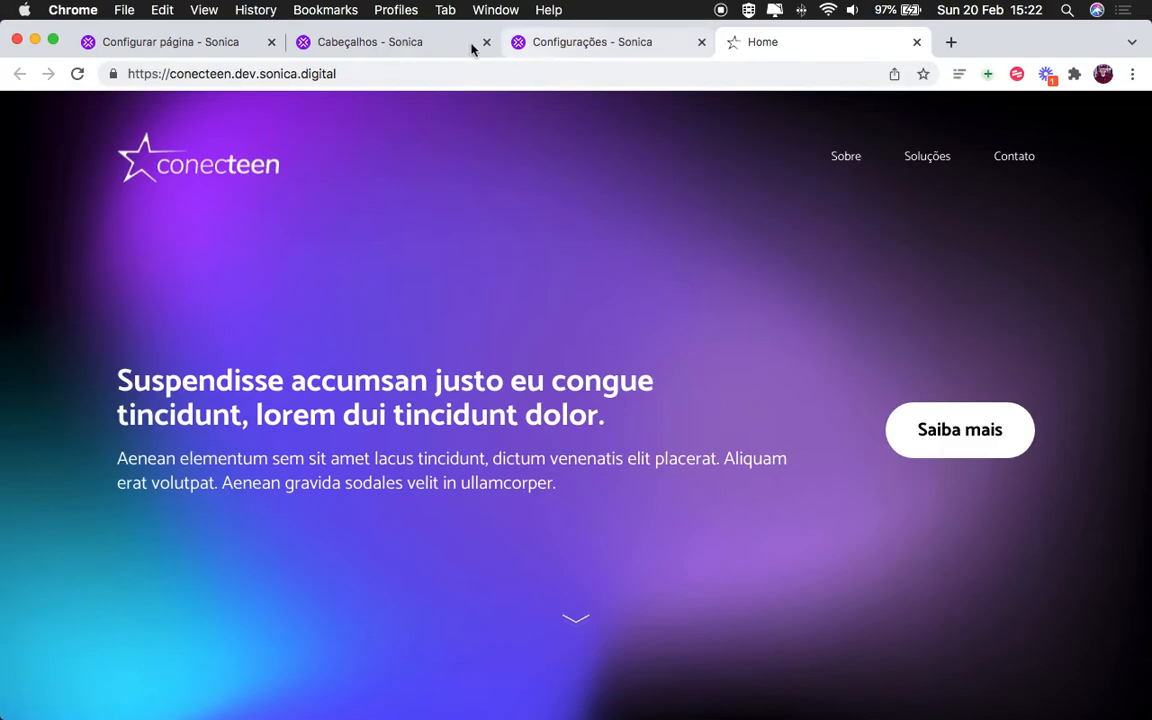
# Step: Add an external link named Fale no WhatsApp to the Default header's Links do menu
pyautogui.click(409, 44)
pyautogui.scroll(-5, 666, 397)
pyautogui.scroll(-4, 666, 397)
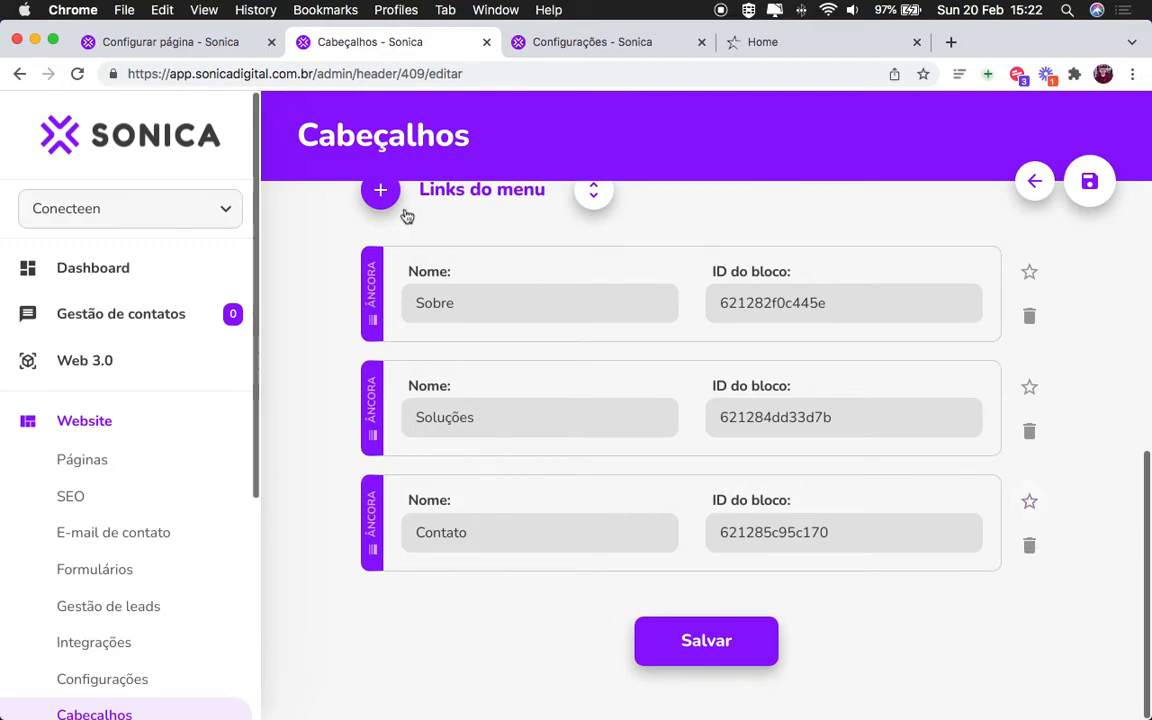
pyautogui.click(380, 190)
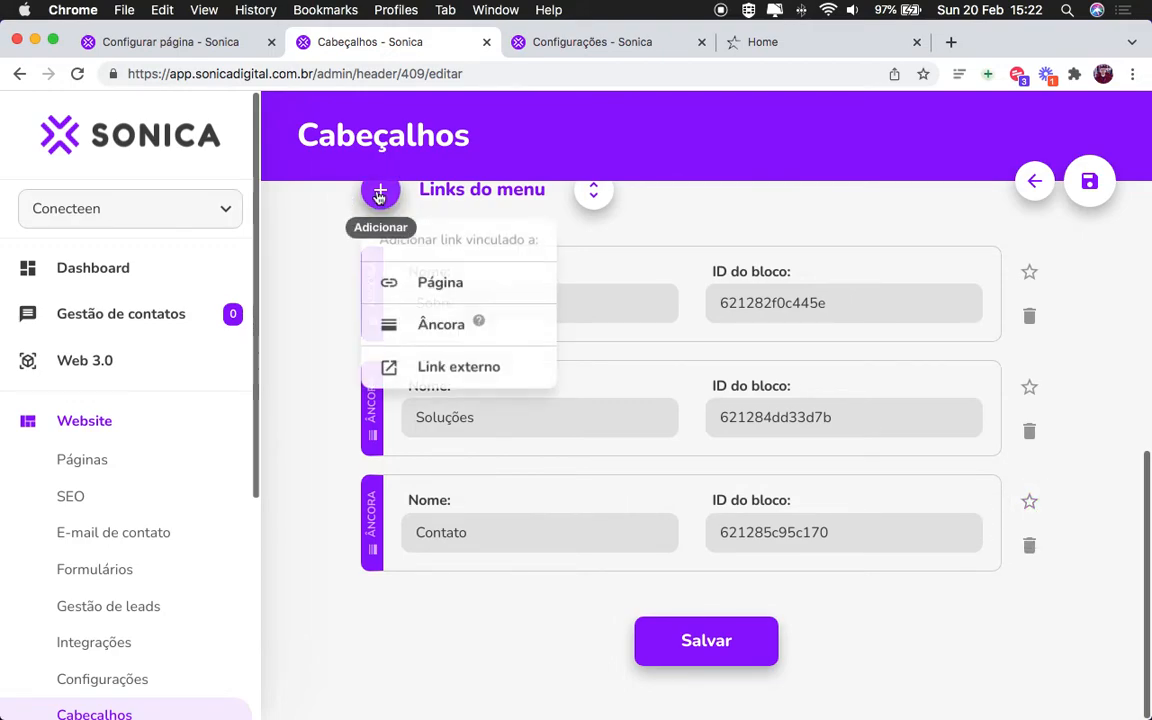
pyautogui.click(452, 378)
pyautogui.click(535, 543)
pyautogui.write('Fale no WhatsAp')
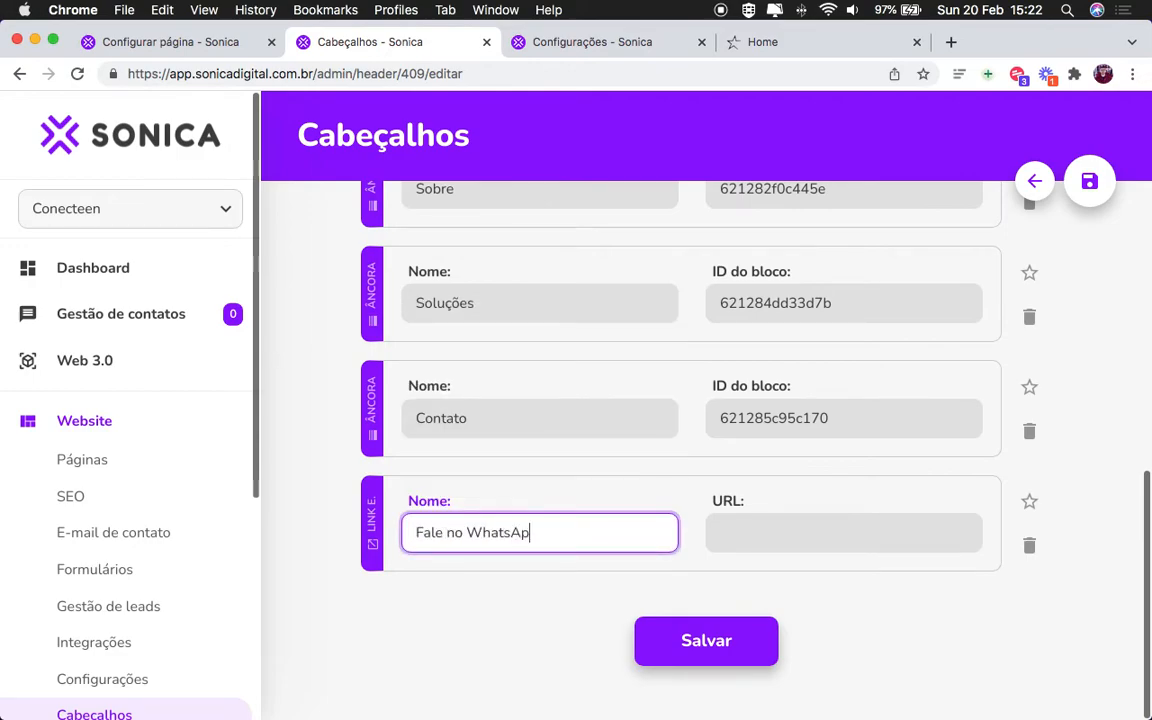
pyautogui.click(845, 534)
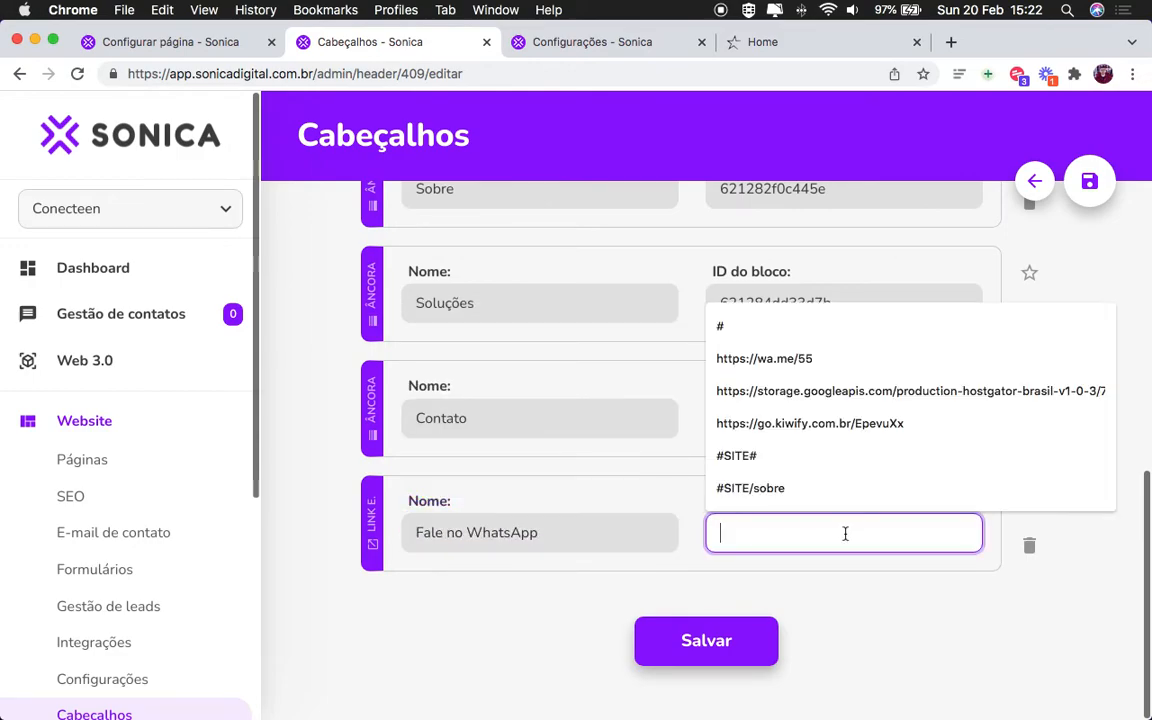
pyautogui.click(805, 360)
pyautogui.click(941, 620)
pyautogui.click(1032, 503)
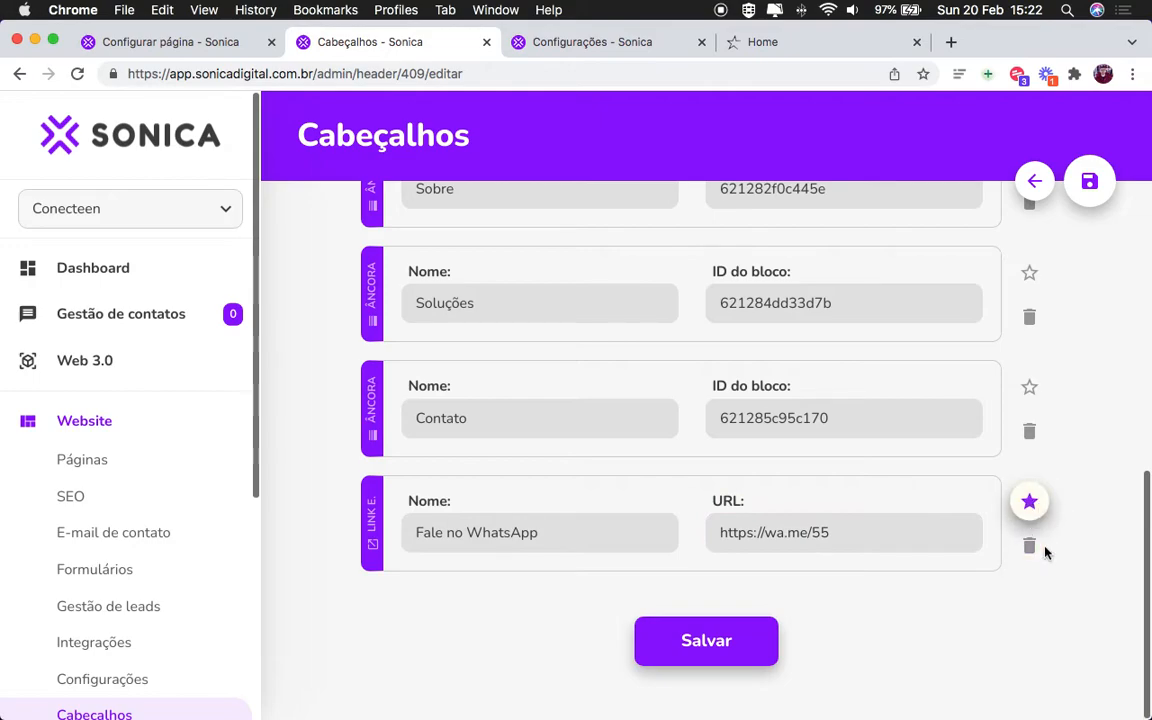
pyautogui.click(746, 648)
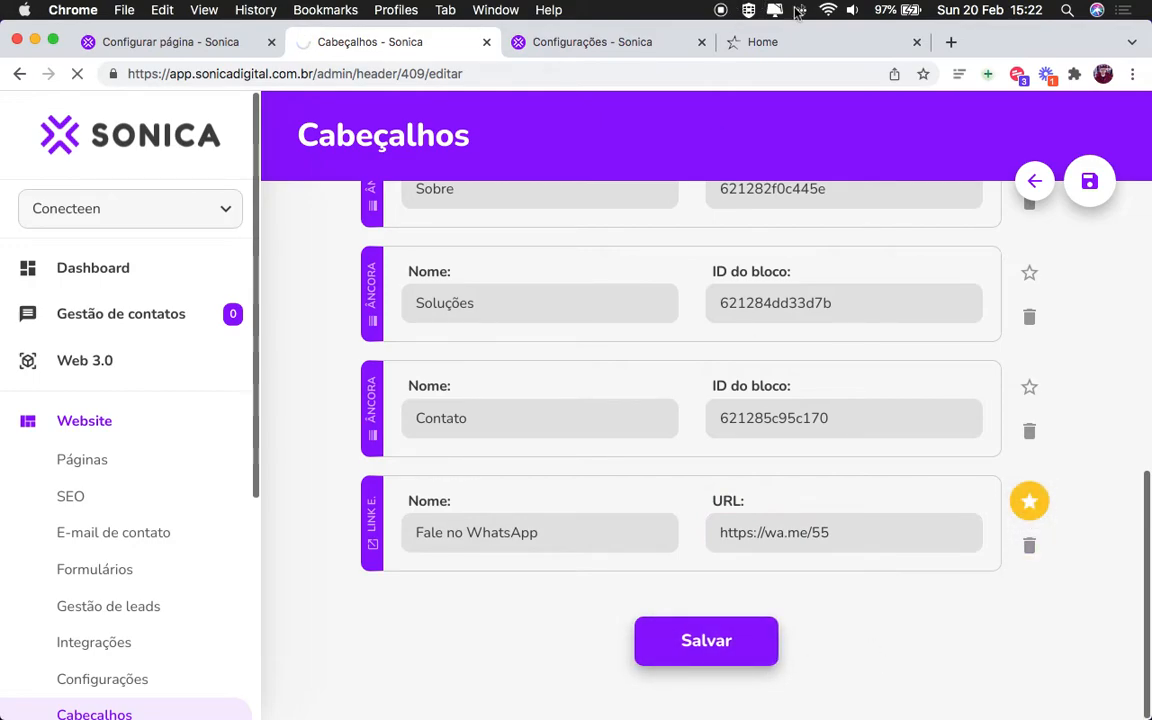
# Step: Check the WhatsApp link's appearance on the published Home page and examine the site's Cores settings
pyautogui.click(724, 39)
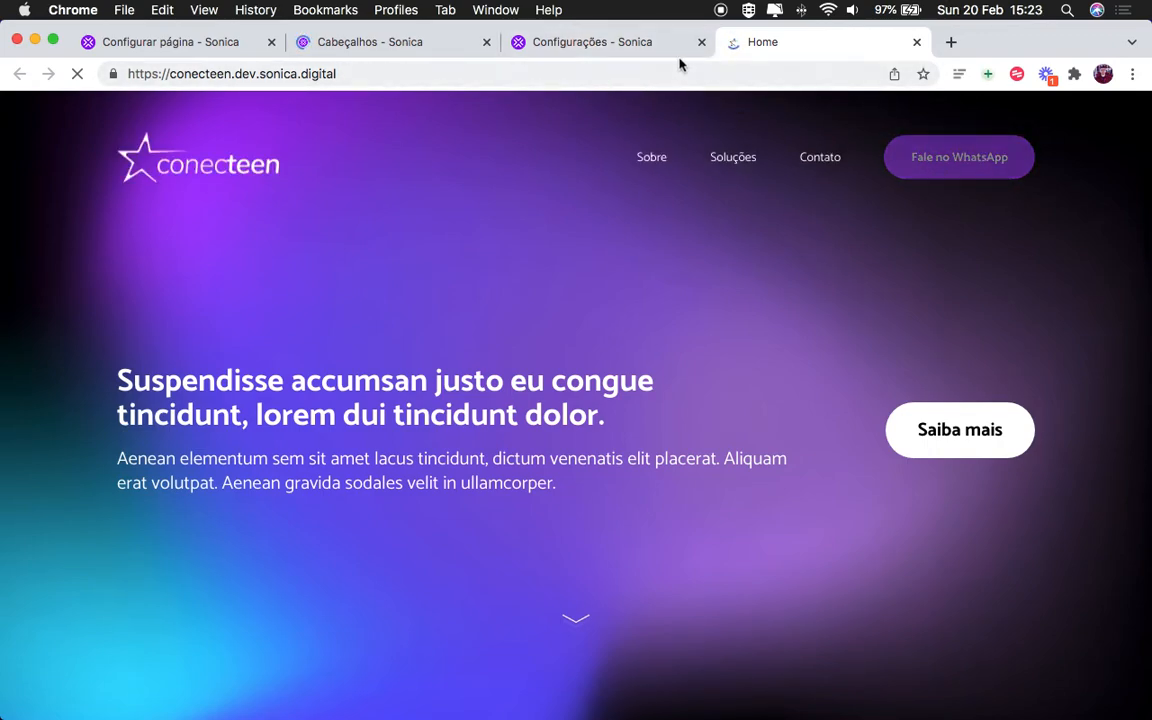
pyautogui.click(575, 38)
pyautogui.click(465, 210)
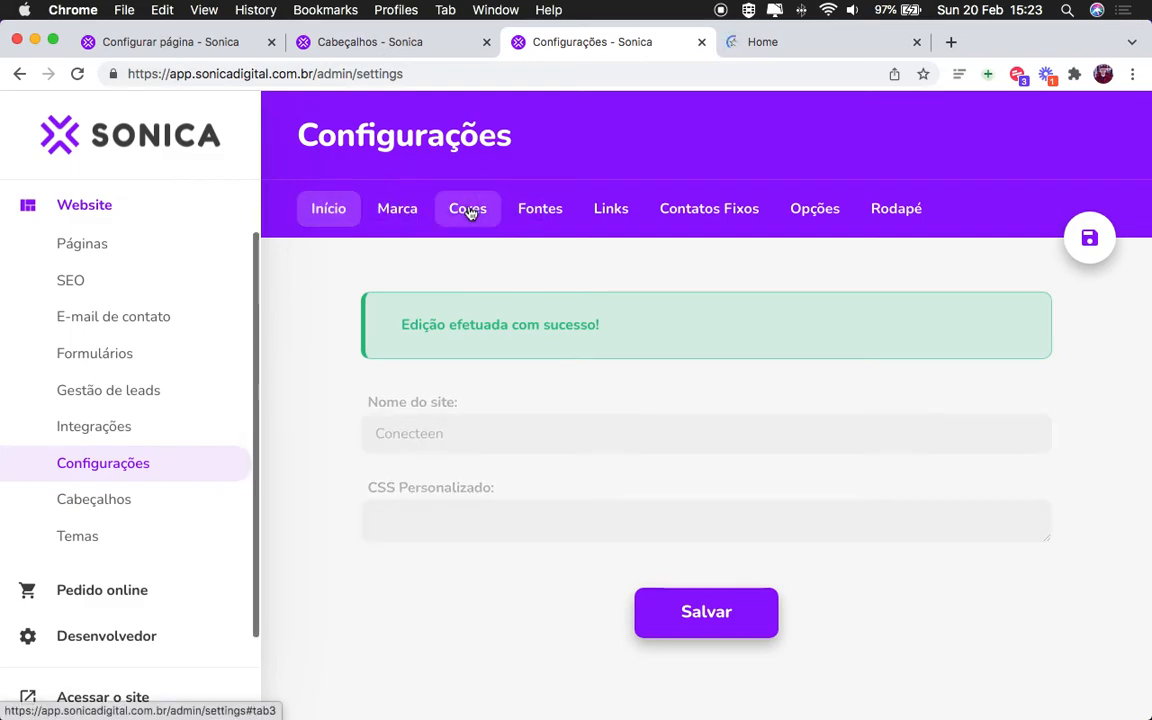
pyautogui.scroll(-3, 330, 413)
pyautogui.press('super+shift+4')
pyautogui.moveTo(330, 380)
pyautogui.mouseDown()
pyautogui.moveTo(975, 594)
pyautogui.moveTo(1021, 594)
pyautogui.moveTo(729, 475)
pyautogui.moveTo(342, 390)
pyautogui.mouseUp()
pyautogui.press('Escape')
pyautogui.click(1030, 590)
pyautogui.press('super+shift+4')
pyautogui.click(766, 48)
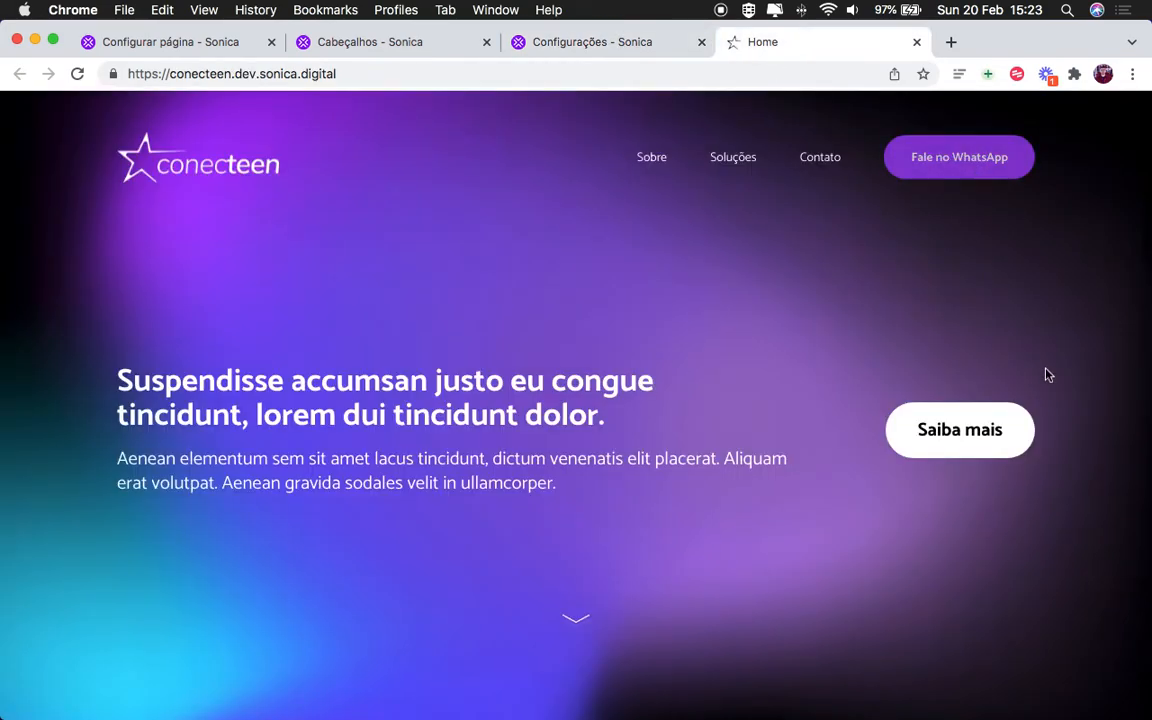
# Step: In the Default header's format options, set the highlighted-link theme for Menu aberto to Verde and turn on Exibir borda
pyautogui.click(425, 47)
pyautogui.scroll(-2, 751, 360)
pyautogui.click(489, 421)
pyautogui.scroll(-3, 576, 445)
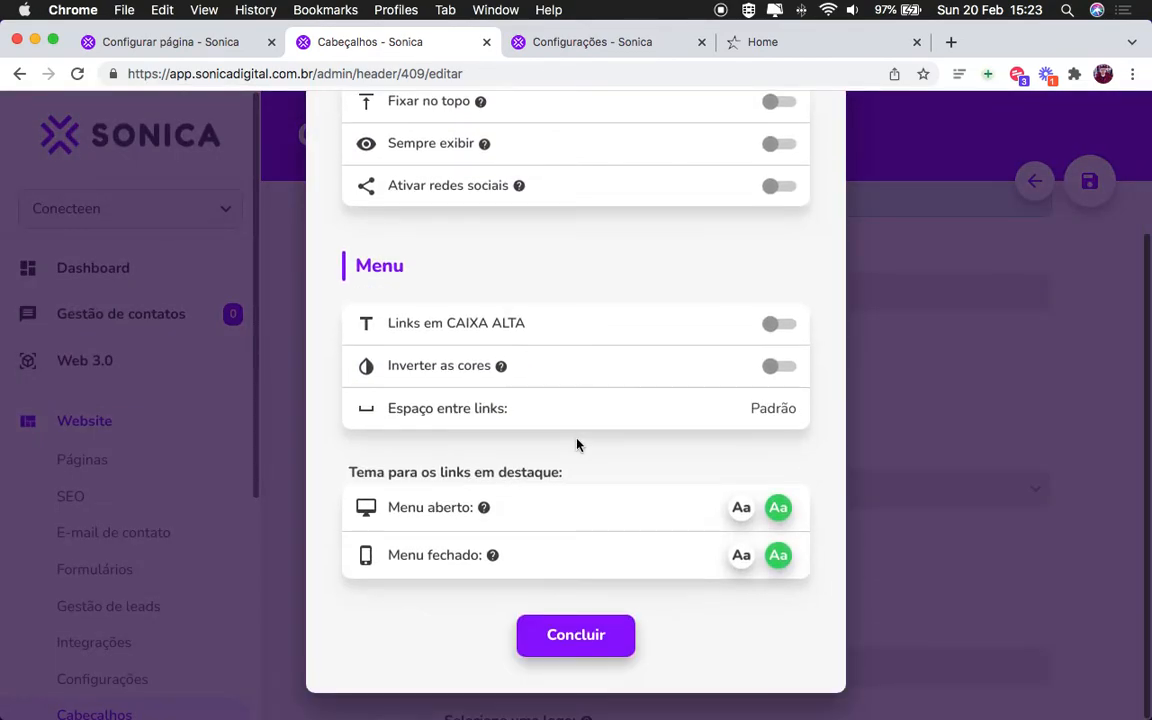
pyautogui.click(779, 509)
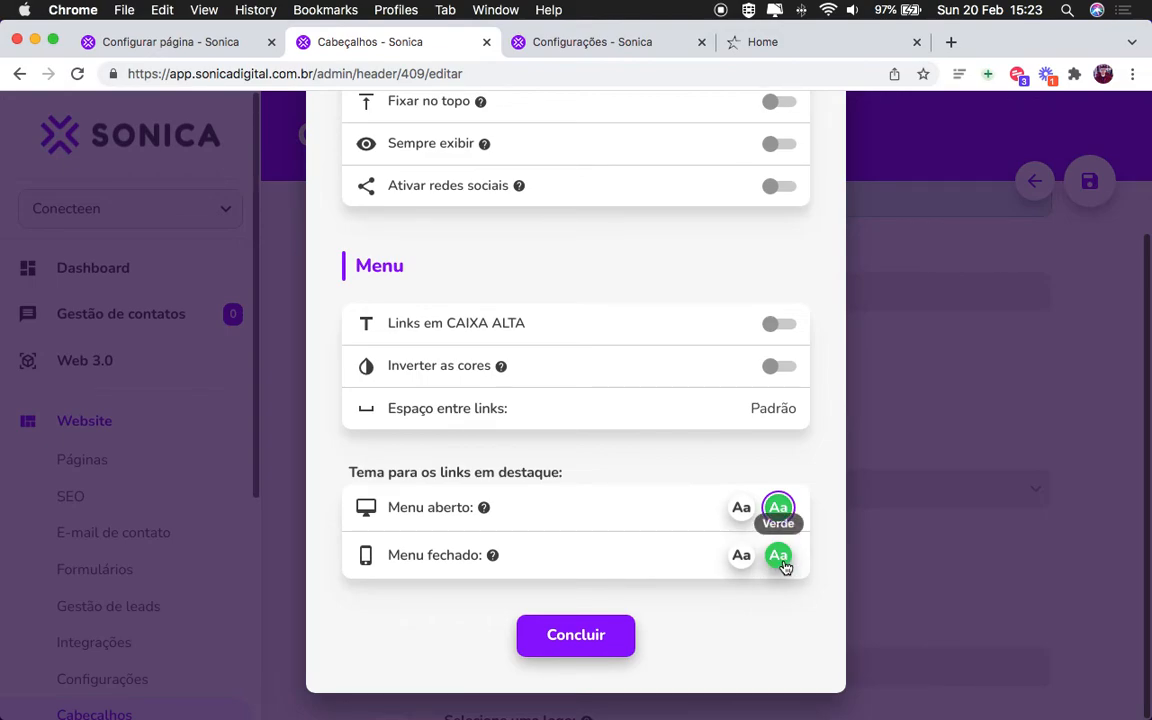
pyautogui.scroll(3, 760, 566)
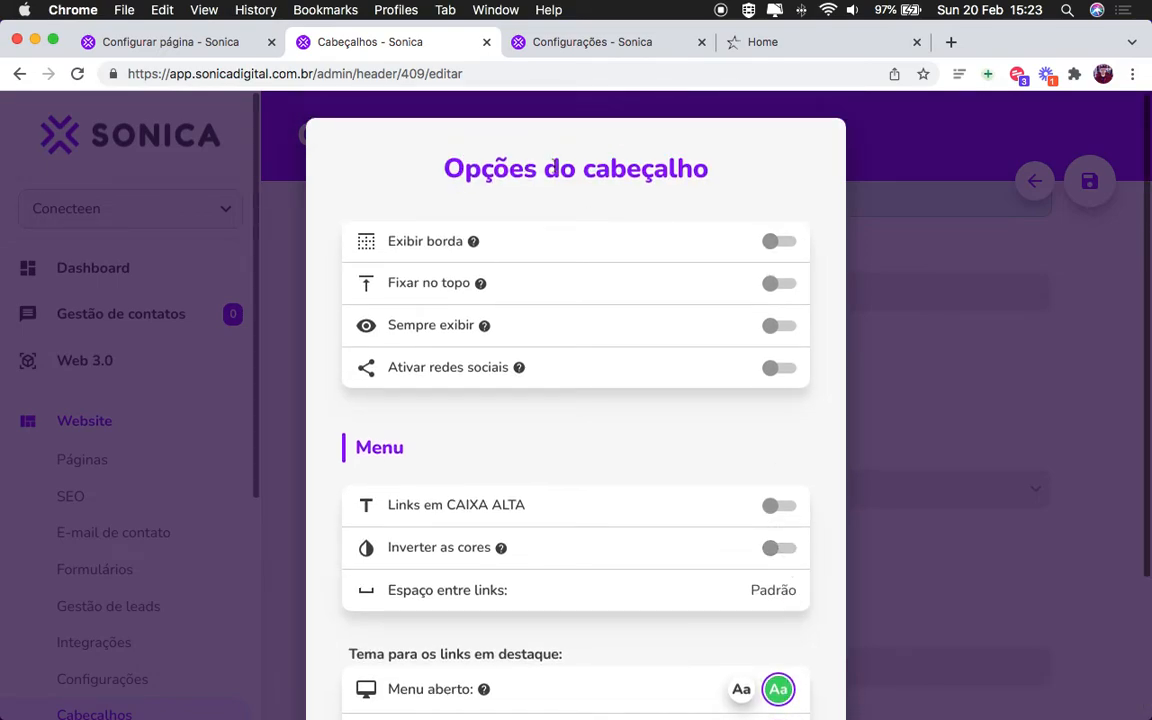
pyautogui.click(781, 244)
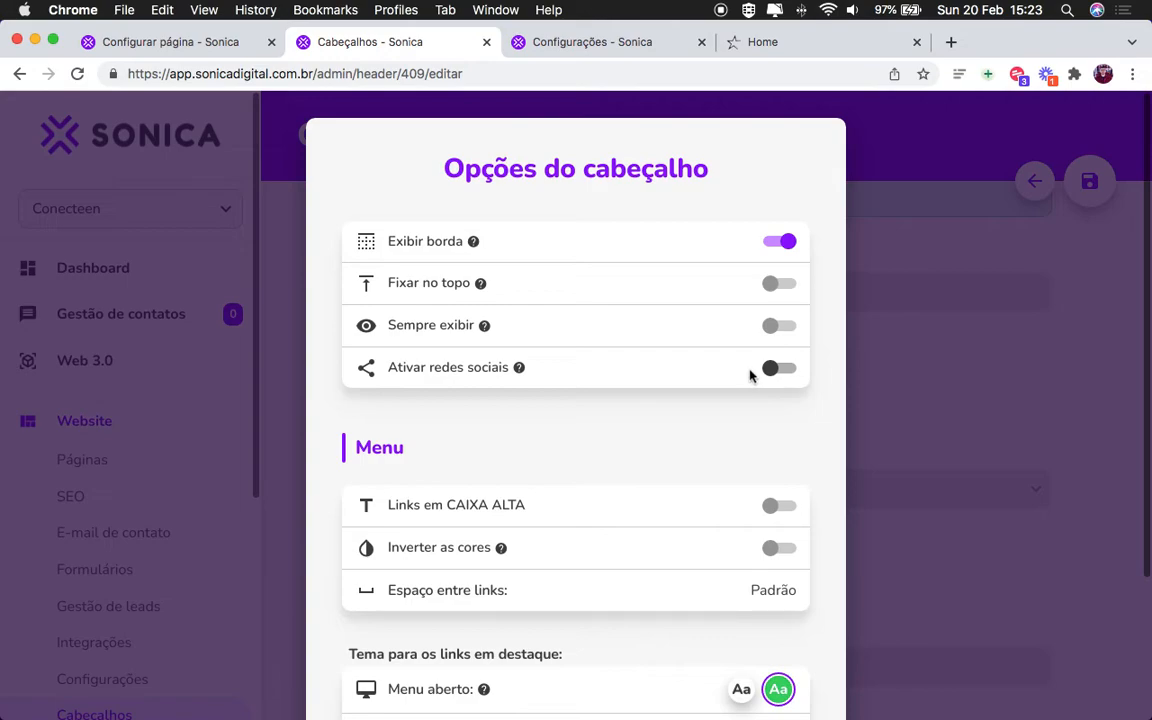
pyautogui.press('super+shift+4')
pyautogui.moveTo(334, 262); pyautogui.dragTo(823, 354)
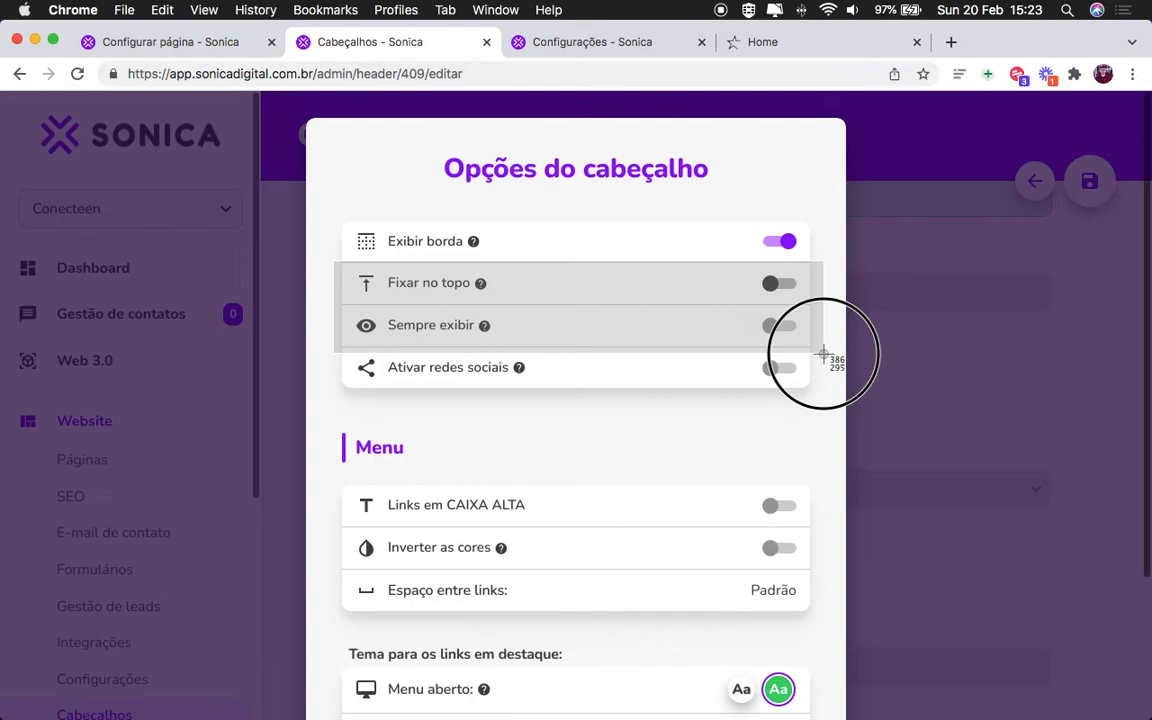
pyautogui.moveTo(823, 353); pyautogui.dragTo(823, 353)
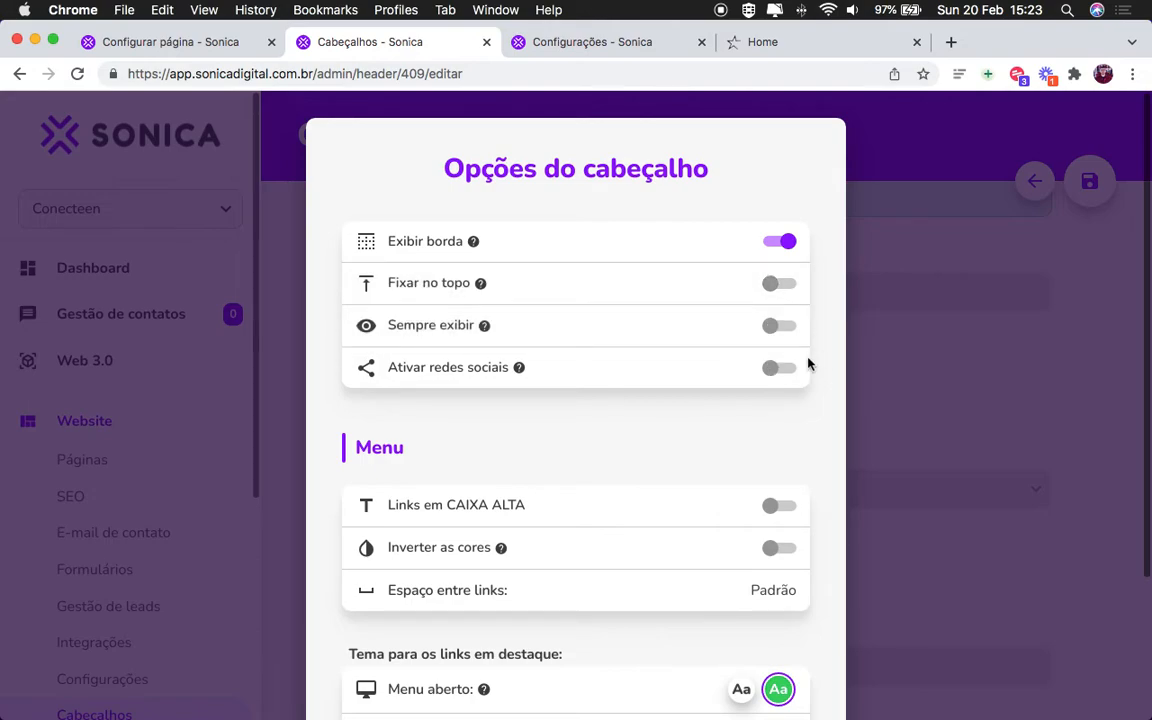
# Step: Examine the header's menu options, including Links em CAIXA ALTA and the Espaço entre links choices, against the published Home page
pyautogui.scroll(-2, 838, 530)
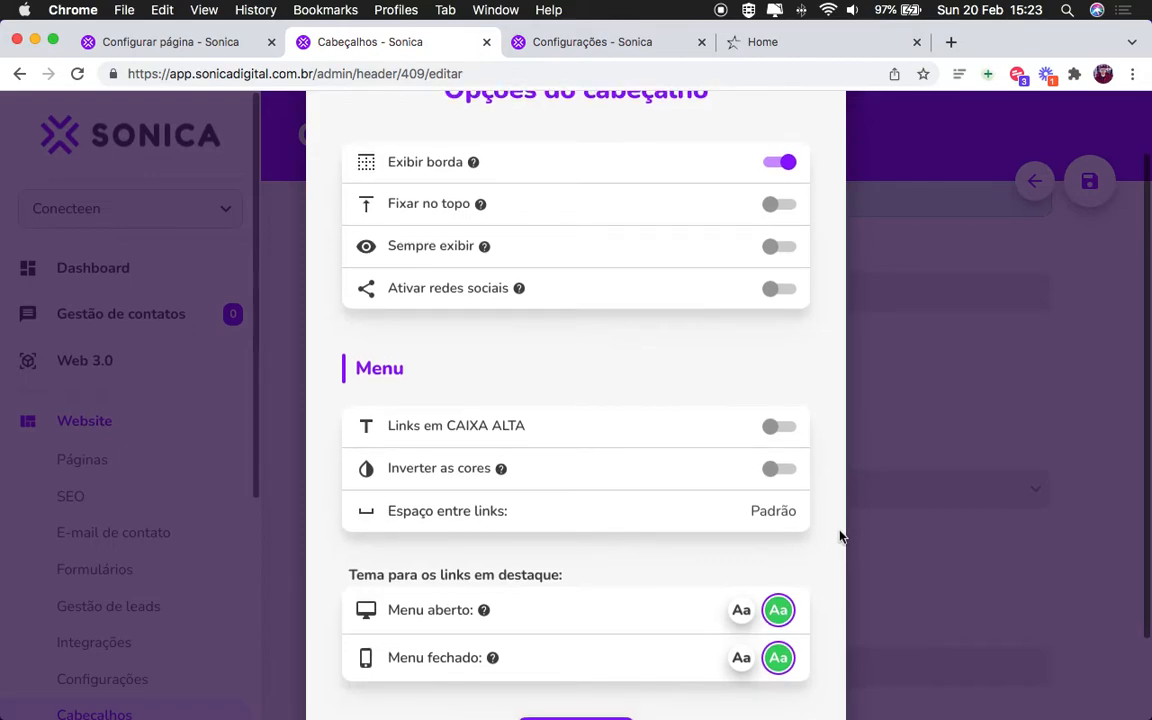
pyautogui.scroll(-1, 849, 540)
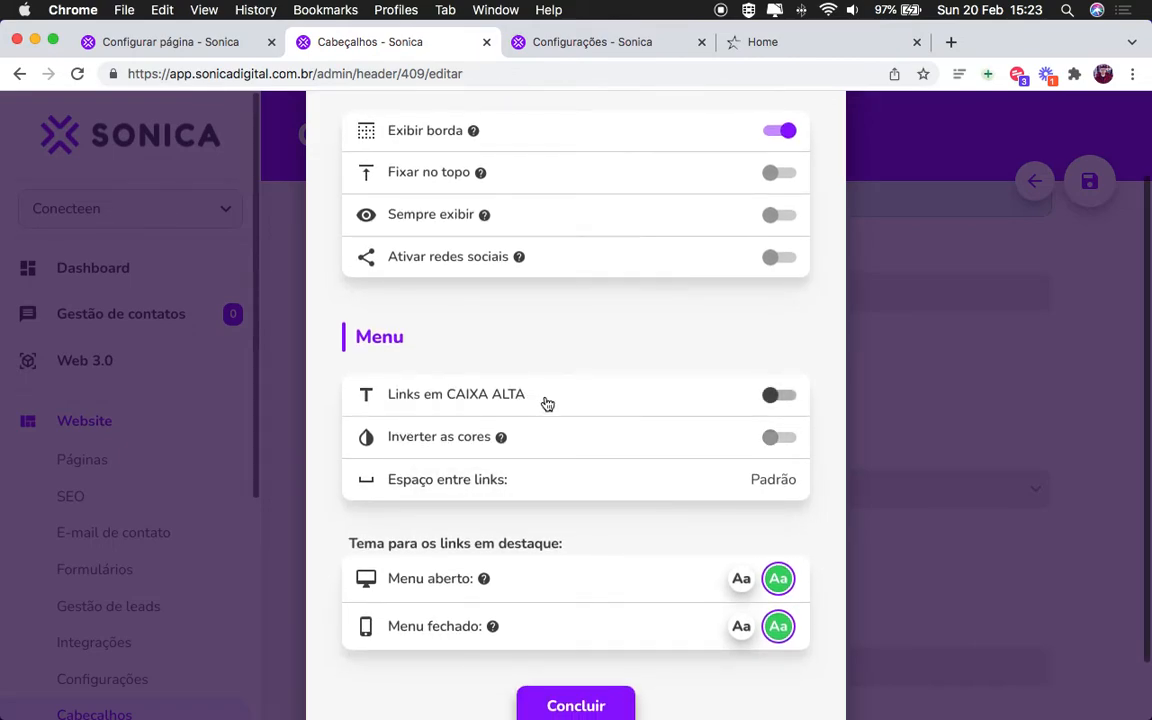
pyautogui.click(824, 52)
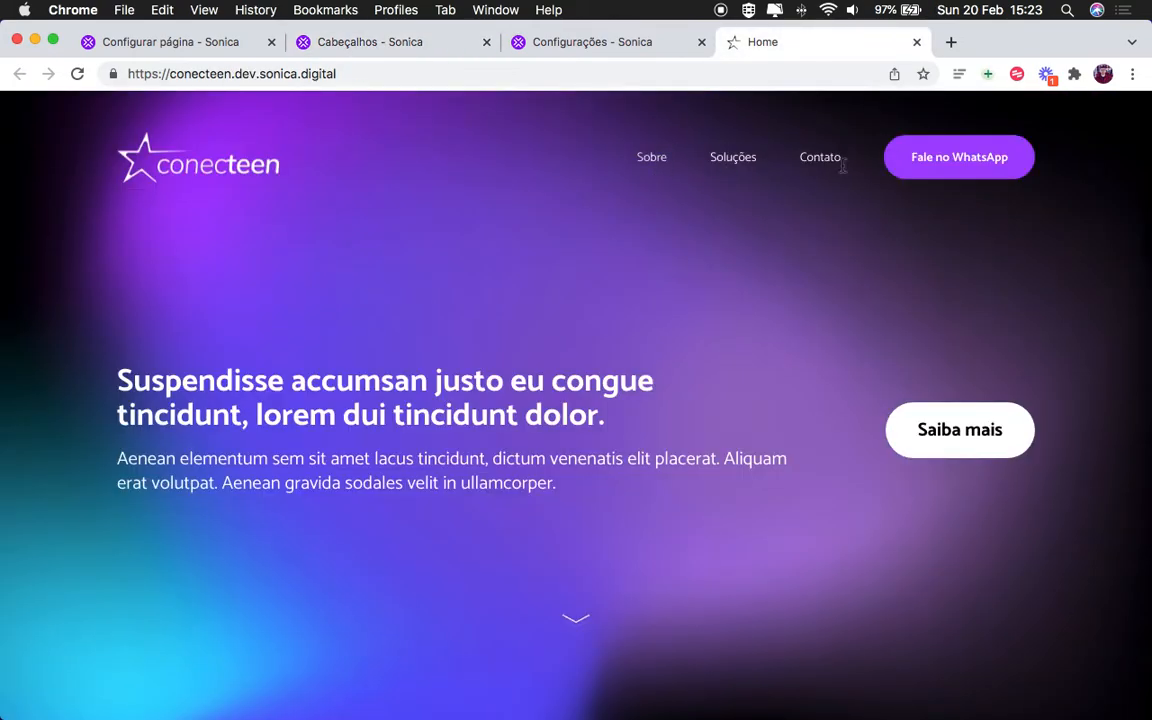
pyautogui.click(445, 53)
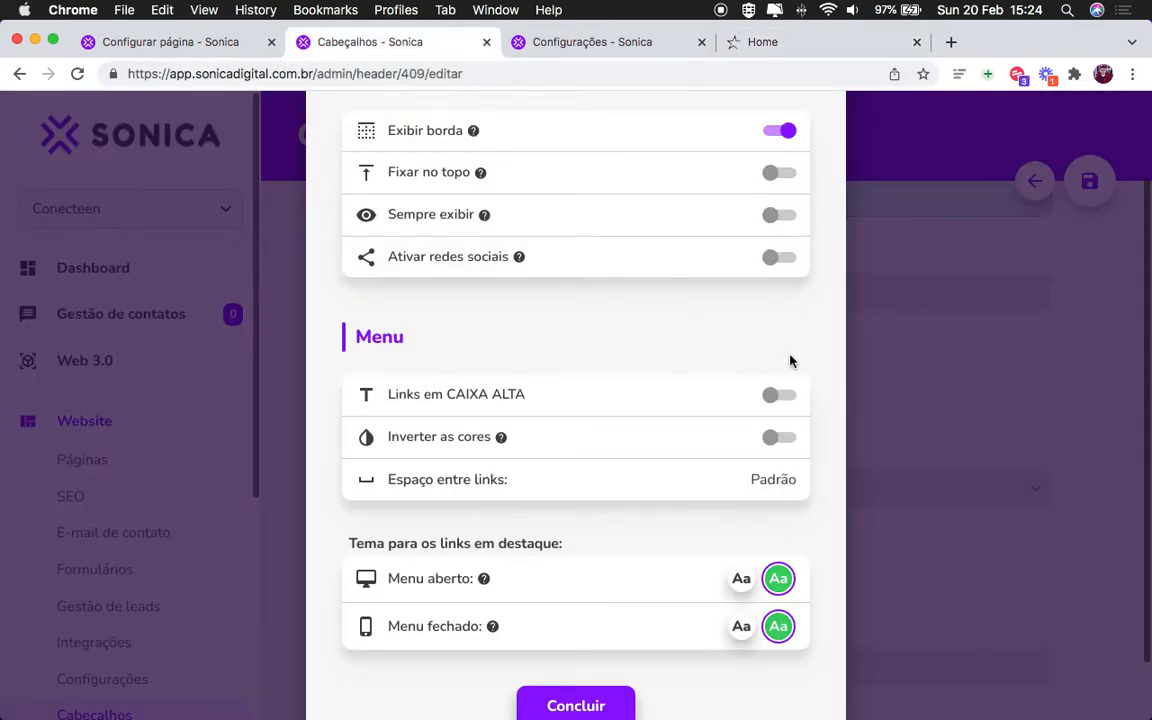
pyautogui.click(781, 394)
pyautogui.scroll(-2, 808, 420)
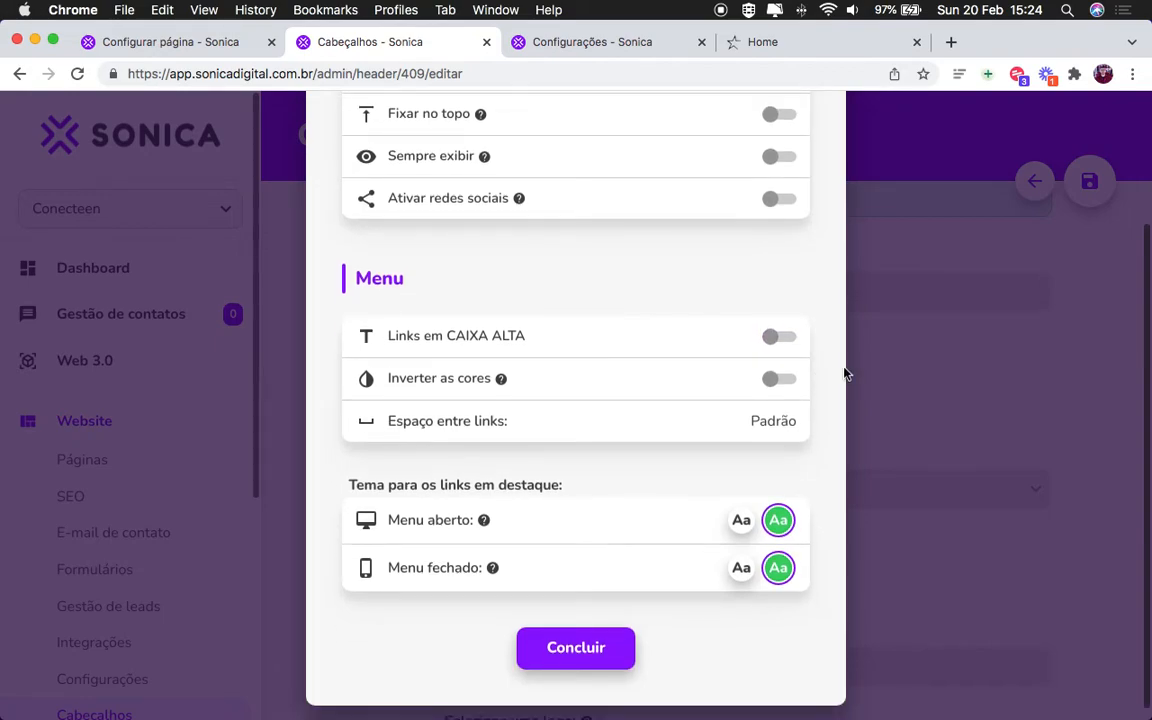
pyautogui.moveTo(503, 382)
pyautogui.click(599, 425)
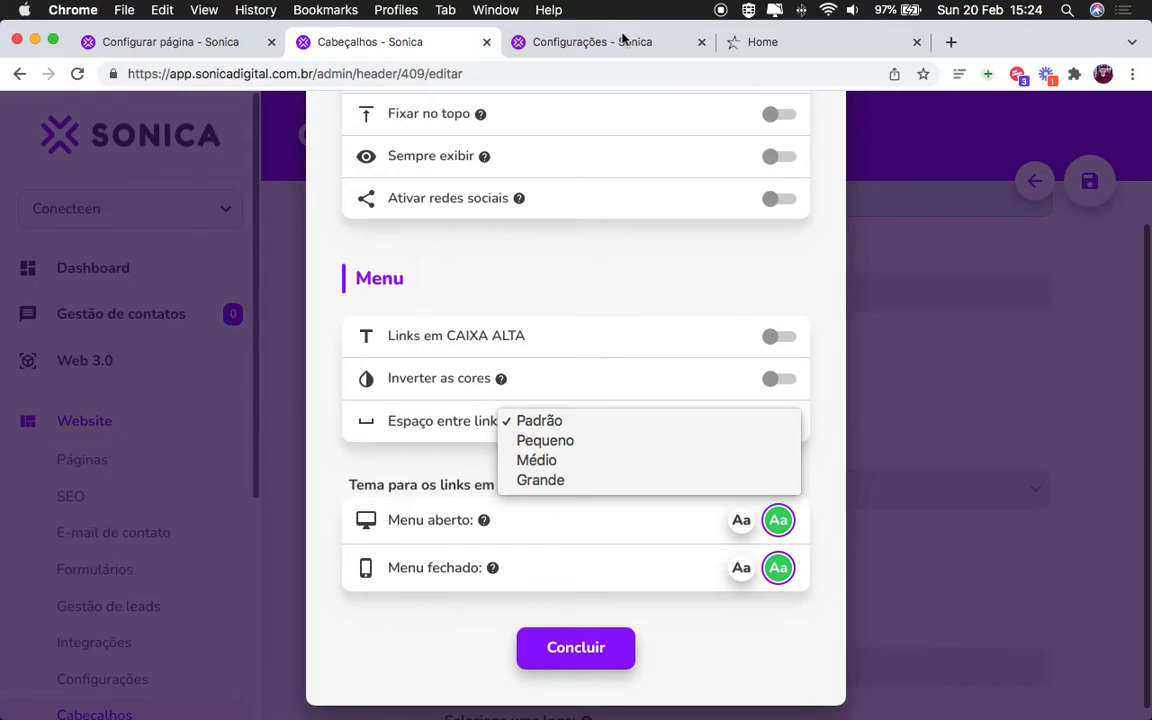
pyautogui.click(806, 416)
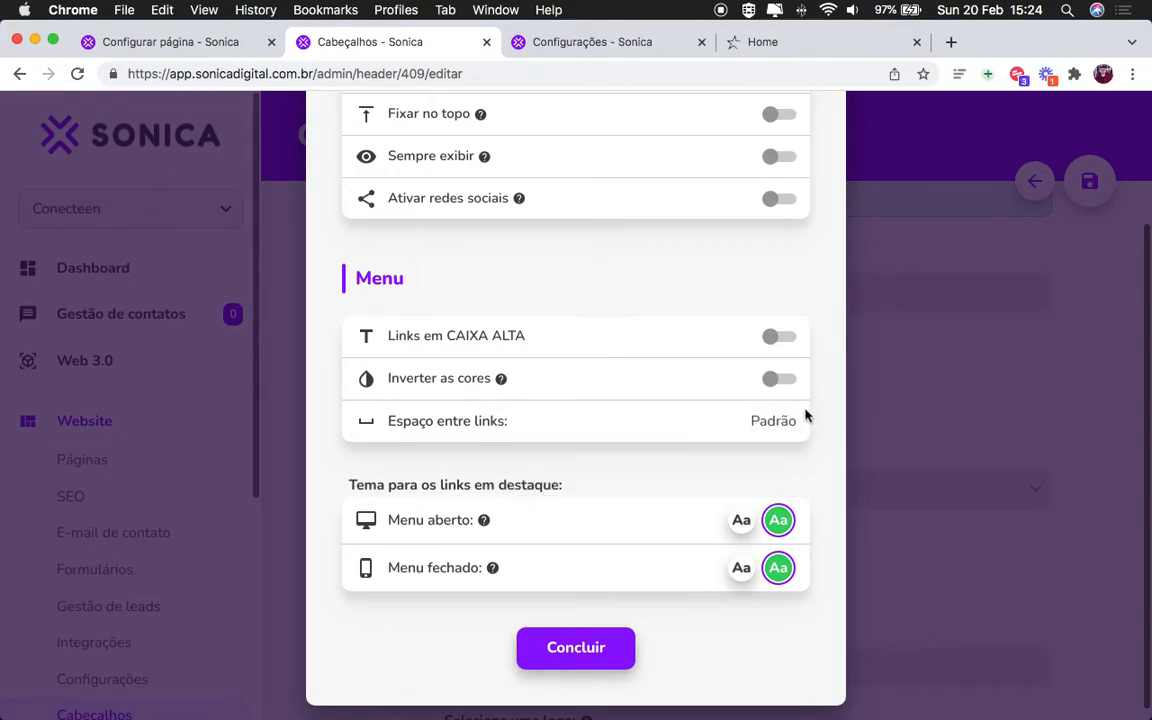
pyautogui.scroll(5, 635, 558)
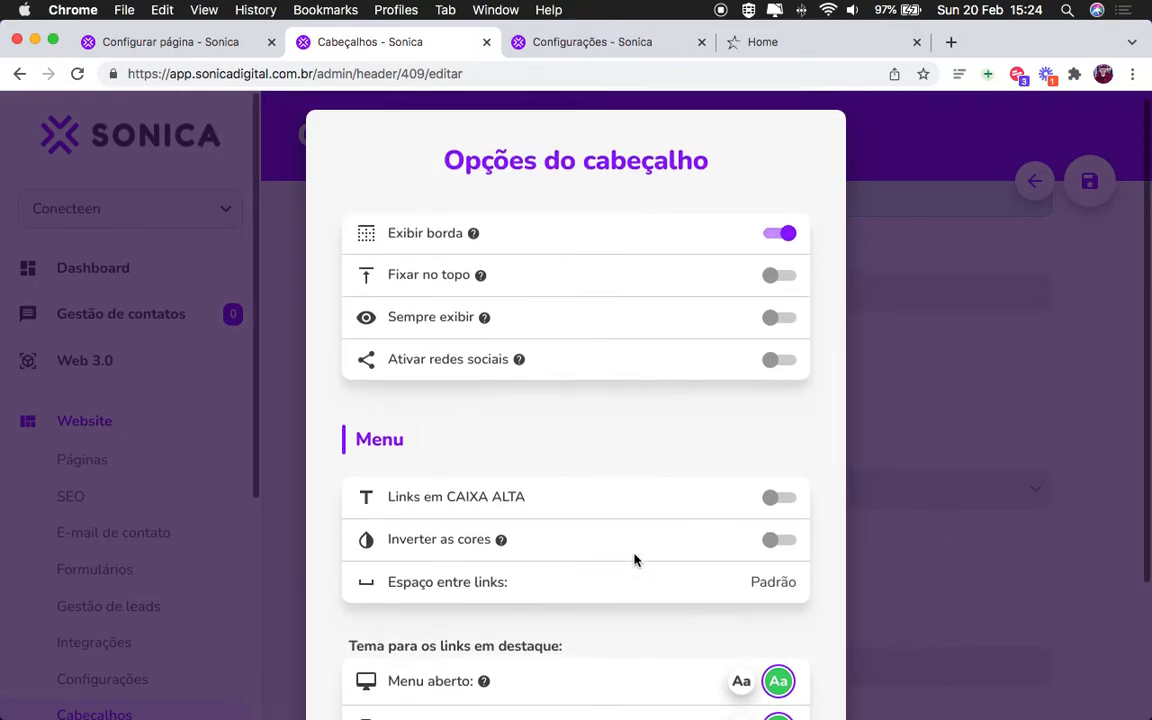
# Step: Apply the header format options, save the Default header and reload the published Home page
pyautogui.scroll(-5, 686, 434)
pyautogui.click(598, 630)
pyautogui.click(1087, 181)
pyautogui.click(775, 48)
pyautogui.click(75, 72)
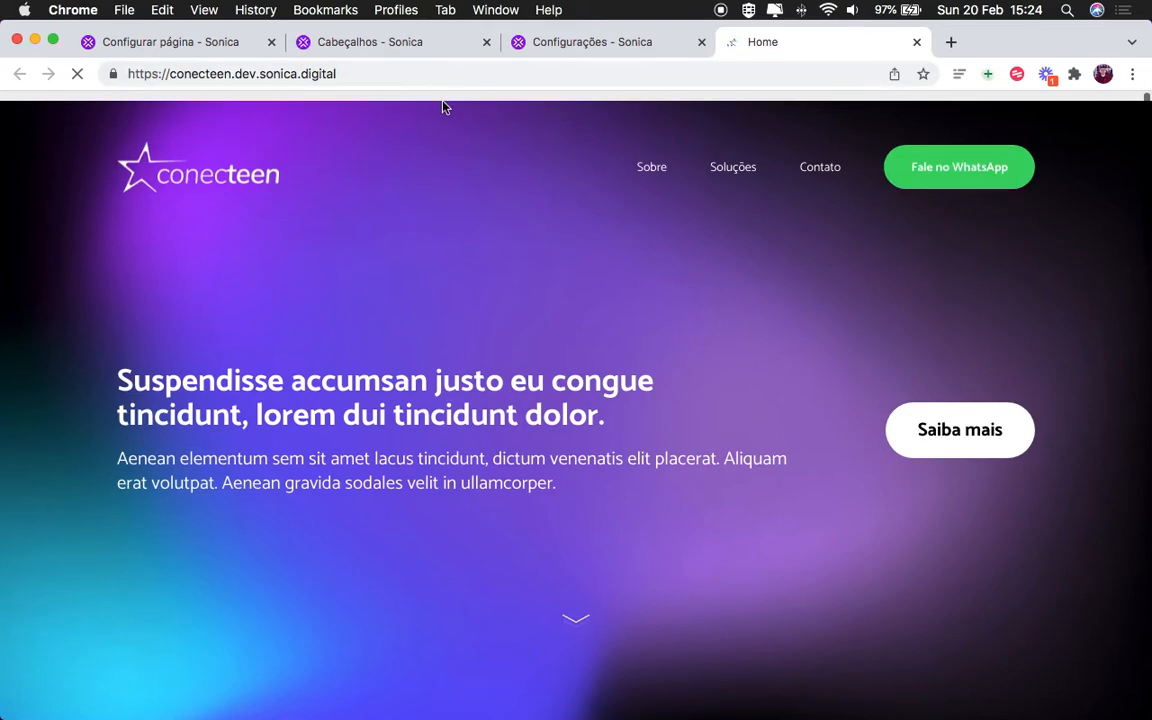
# Step: Examine the Barras (cabeçalho e rodapé) color in the site's Cores settings and the border on the published Home page
pyautogui.click(549, 43)
pyautogui.scroll(-5, 542, 406)
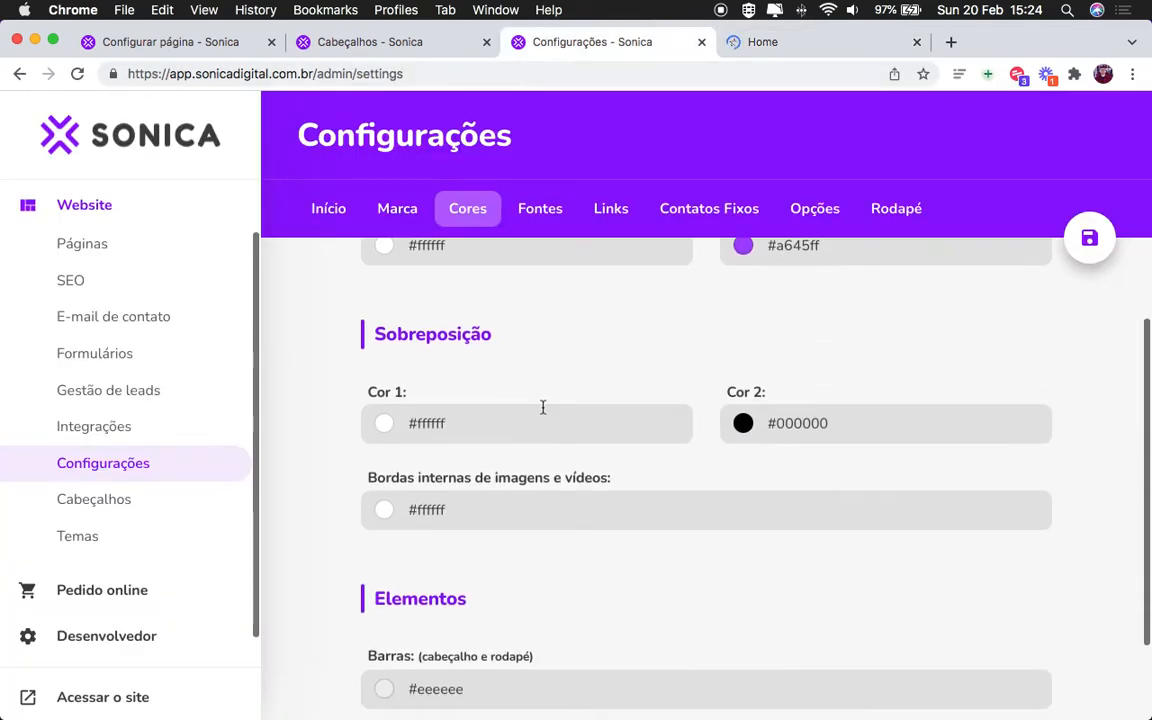
pyautogui.click(447, 599)
pyautogui.doubleClick(447, 599)
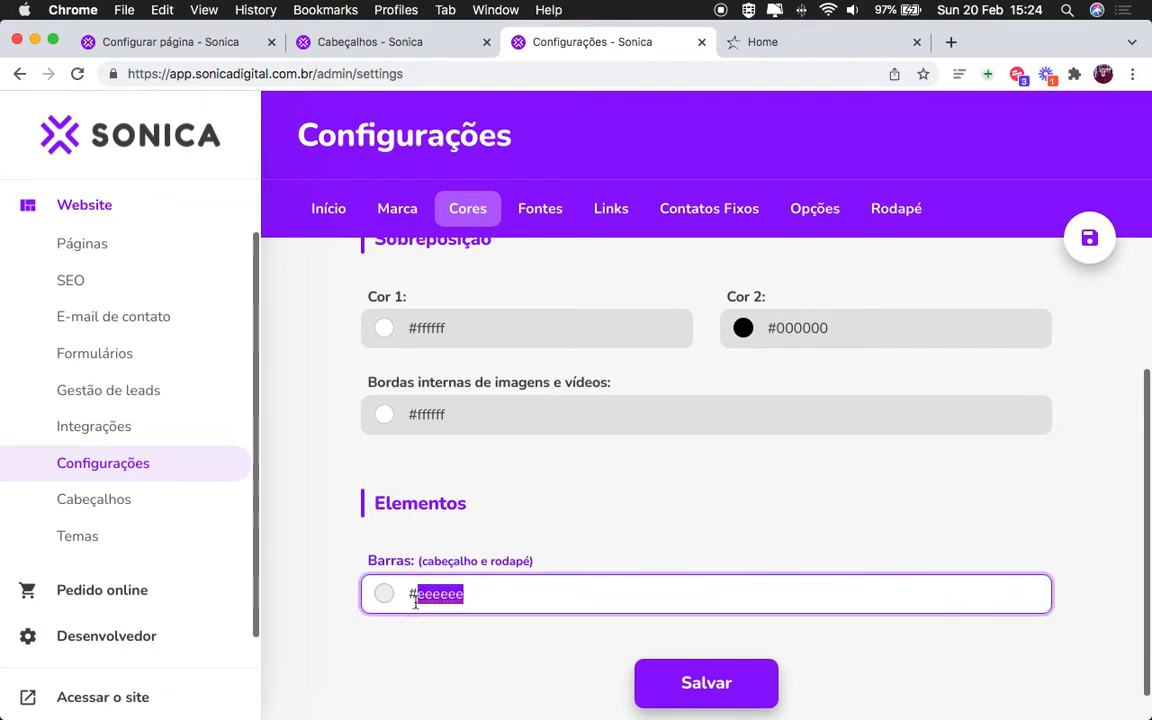
pyautogui.click(755, 40)
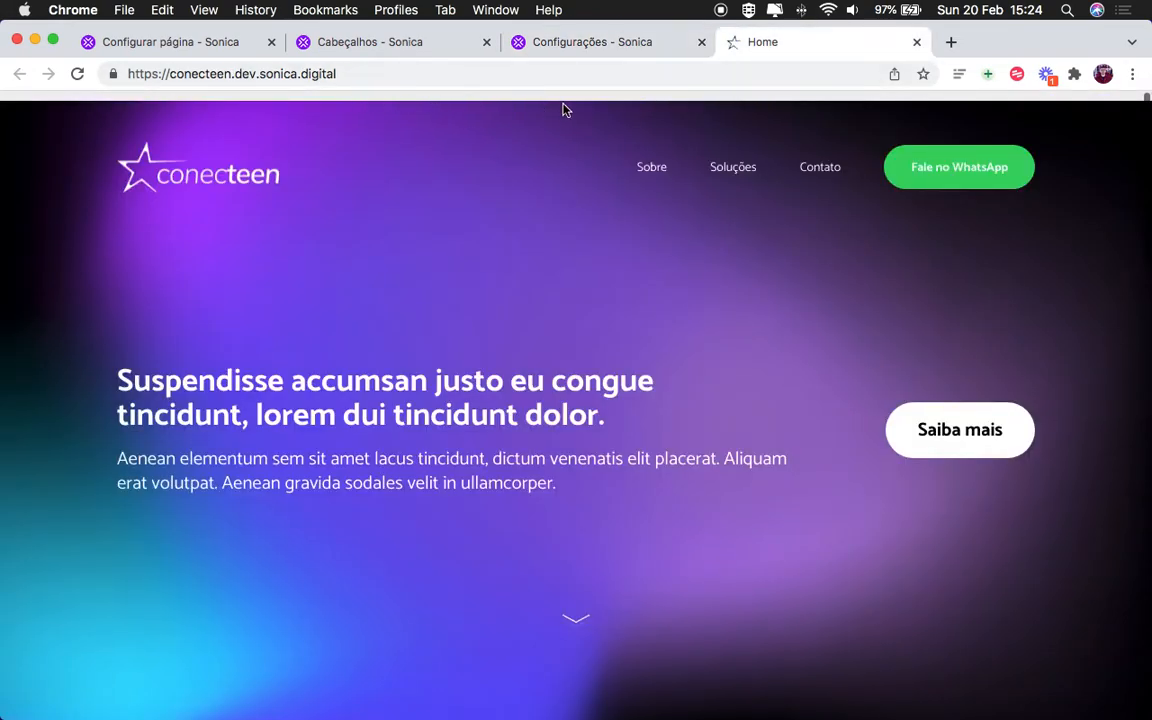
# Step: In the Default header's format options, turn off Exibir borda and turn on Ativar redes sociais
pyautogui.click(380, 43)
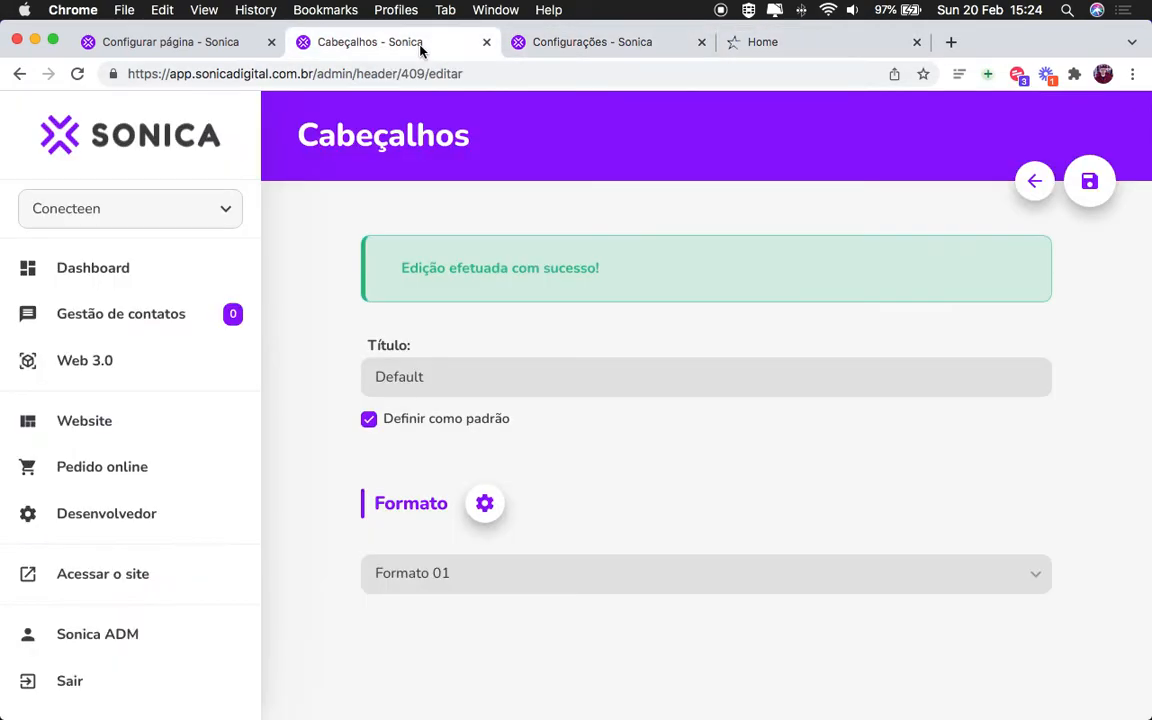
pyautogui.click(485, 503)
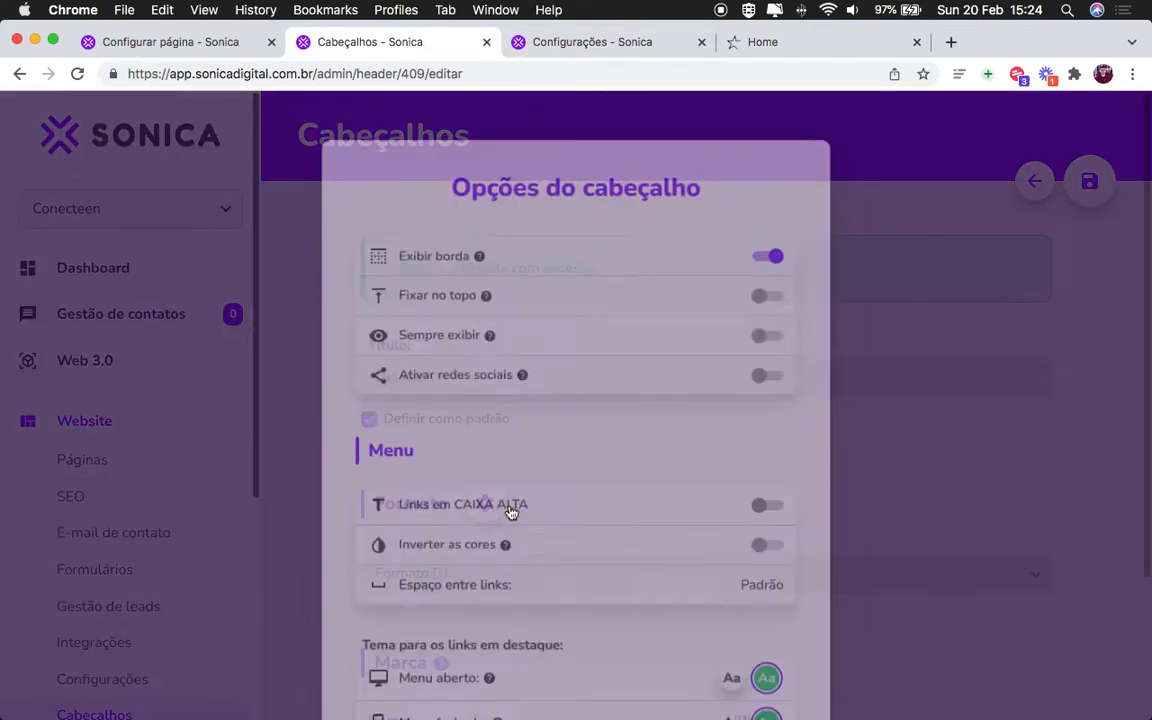
pyautogui.click(775, 243)
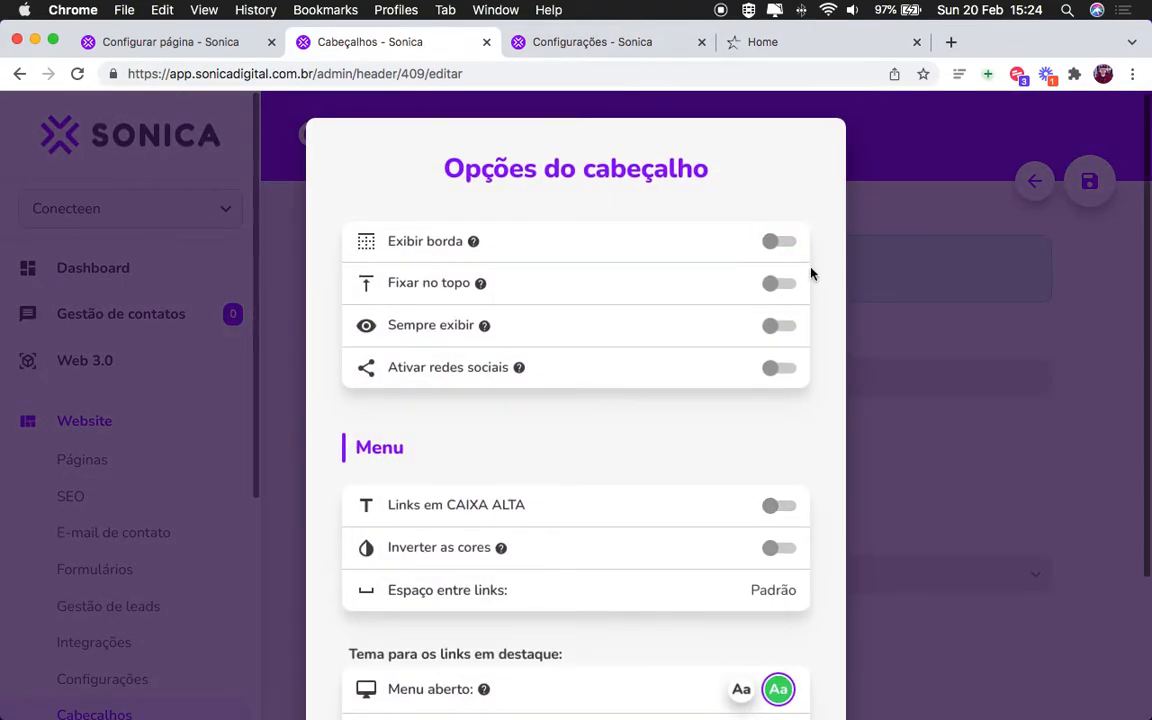
pyautogui.click(809, 269)
pyautogui.click(807, 267)
pyautogui.click(782, 372)
pyautogui.click(770, 42)
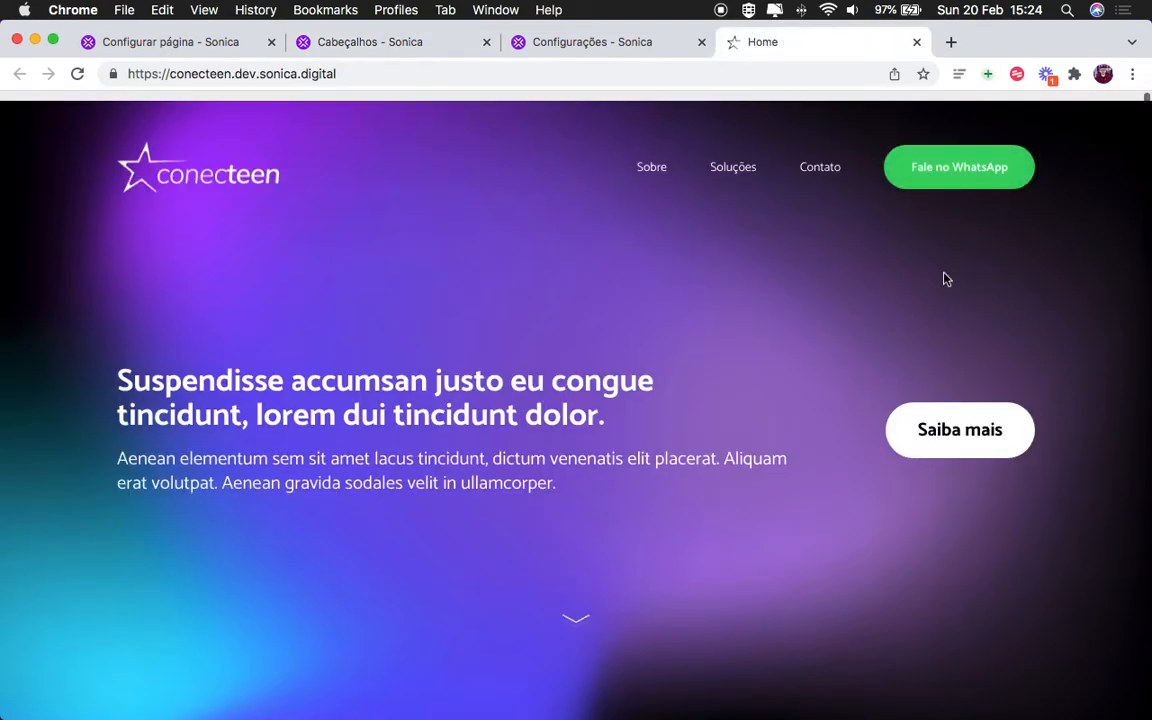
pyautogui.click(370, 41)
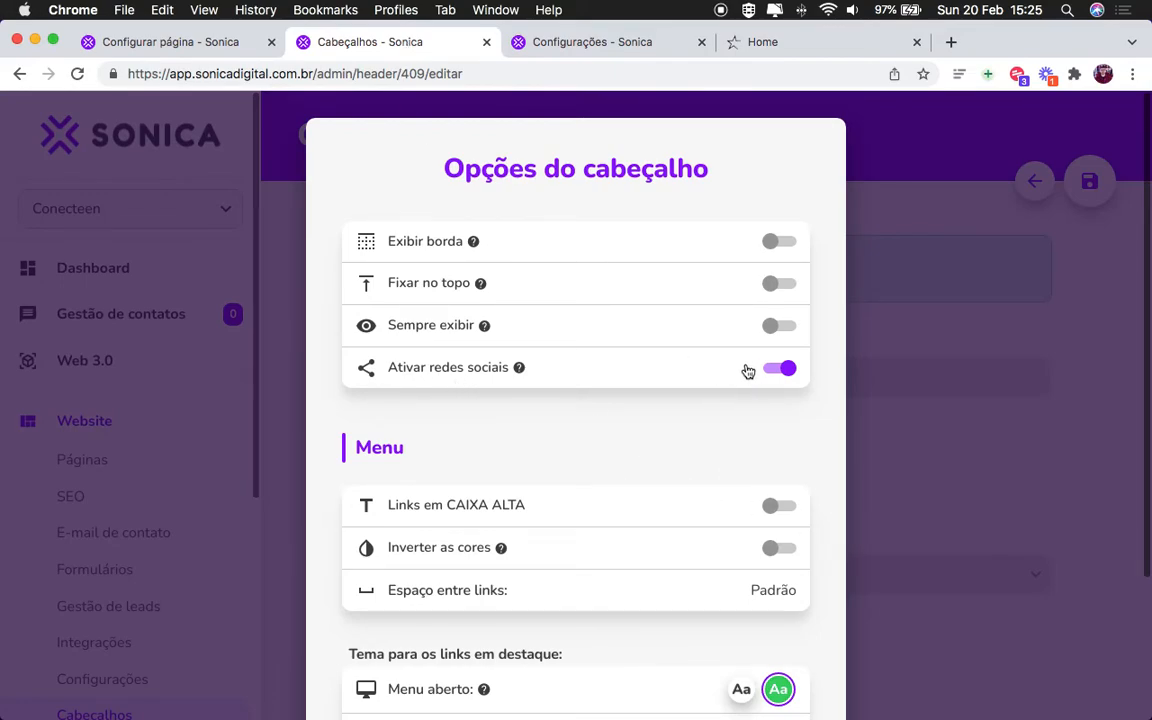
# Step: Save the Default header with social networks enabled and refresh the published Home page to check its header
pyautogui.scroll(-3, 748, 375)
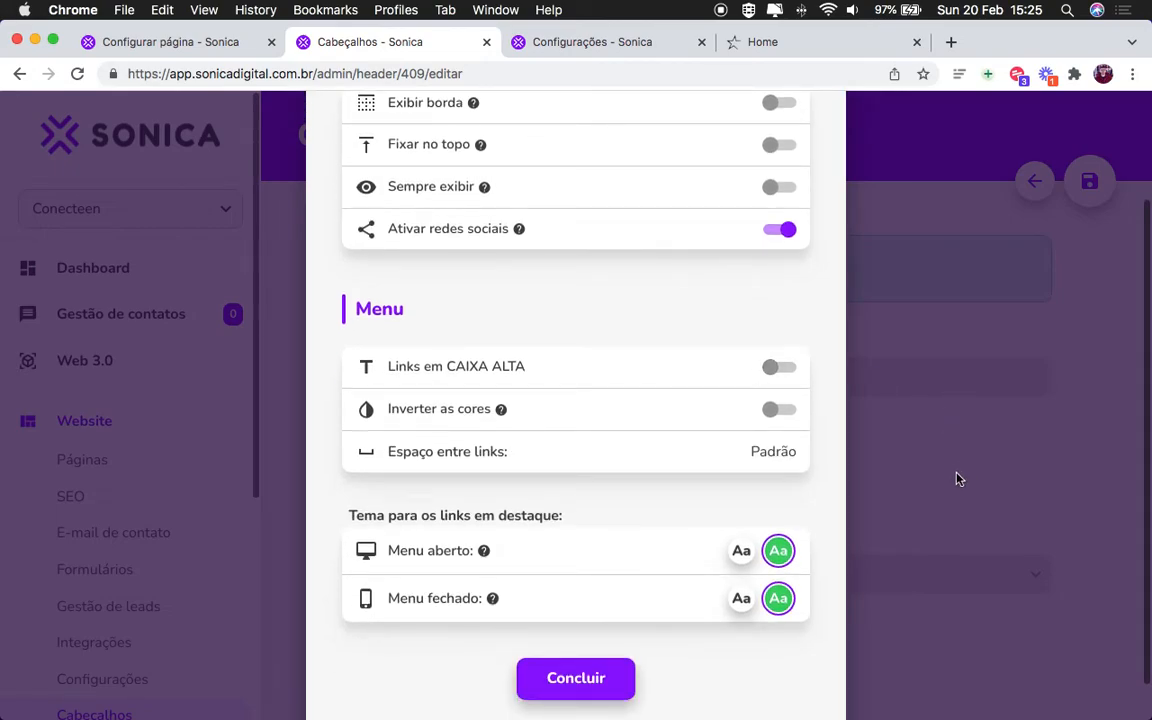
pyautogui.click(563, 690)
pyautogui.click(1089, 181)
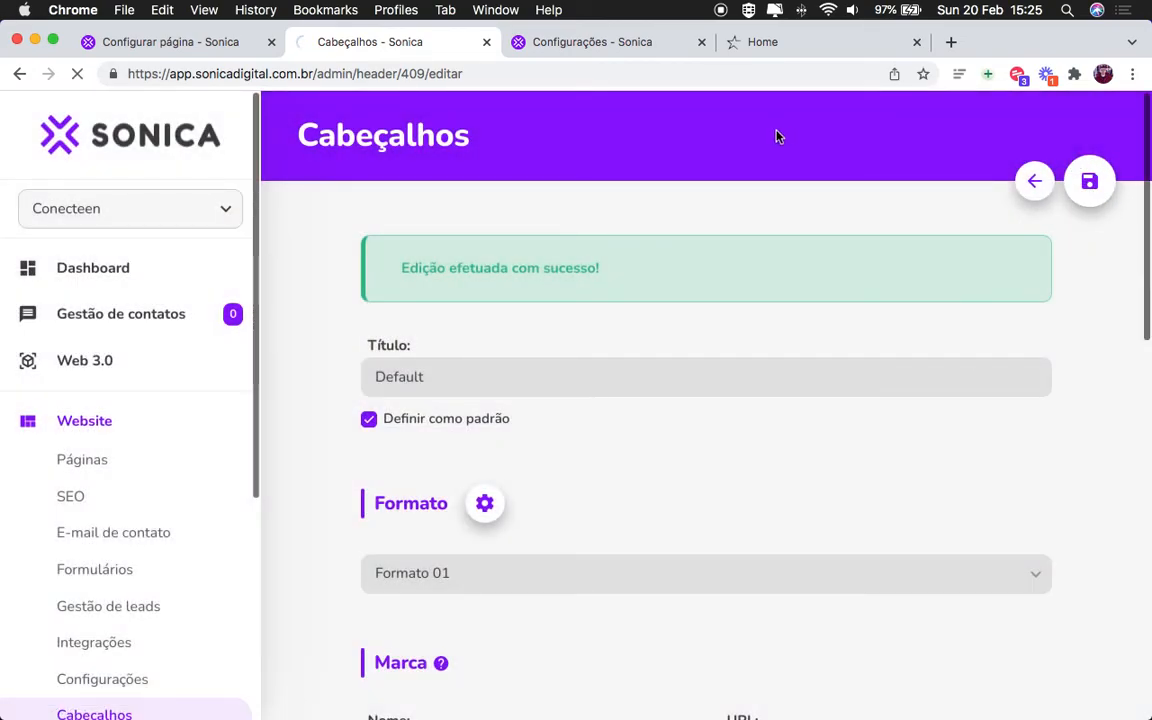
pyautogui.click(766, 42)
pyautogui.click(77, 73)
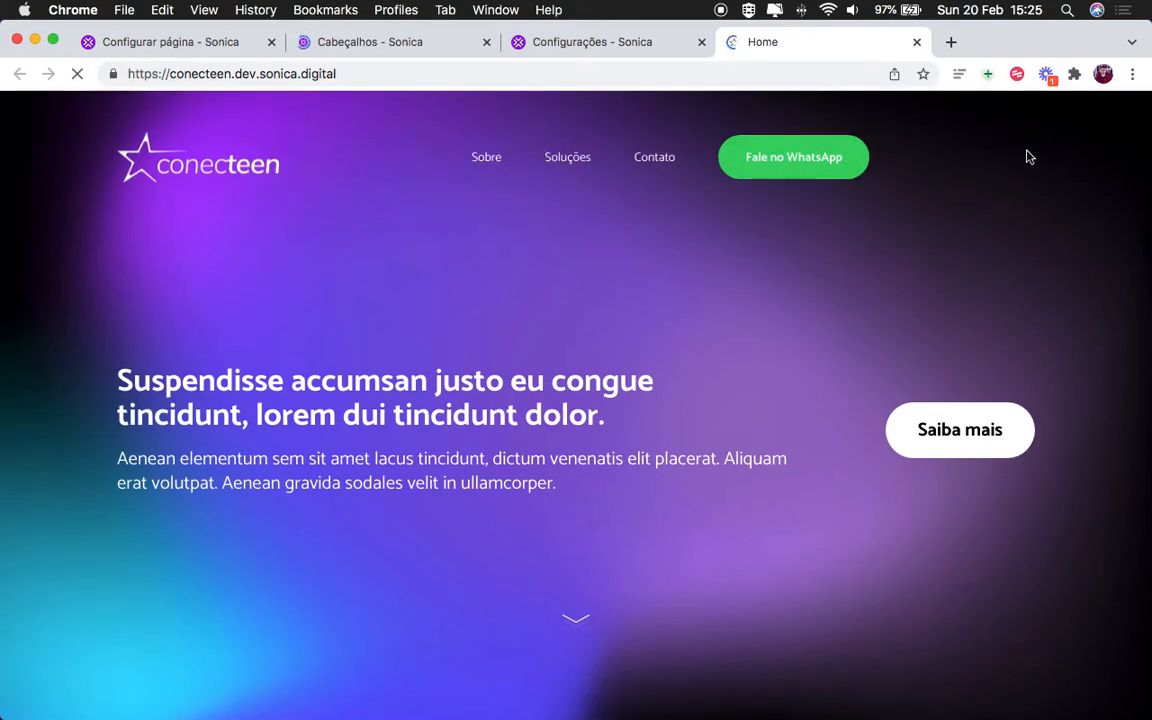
# Step: Open the Links section of the site's Configurações and add a link of type Facebook
pyautogui.click(617, 46)
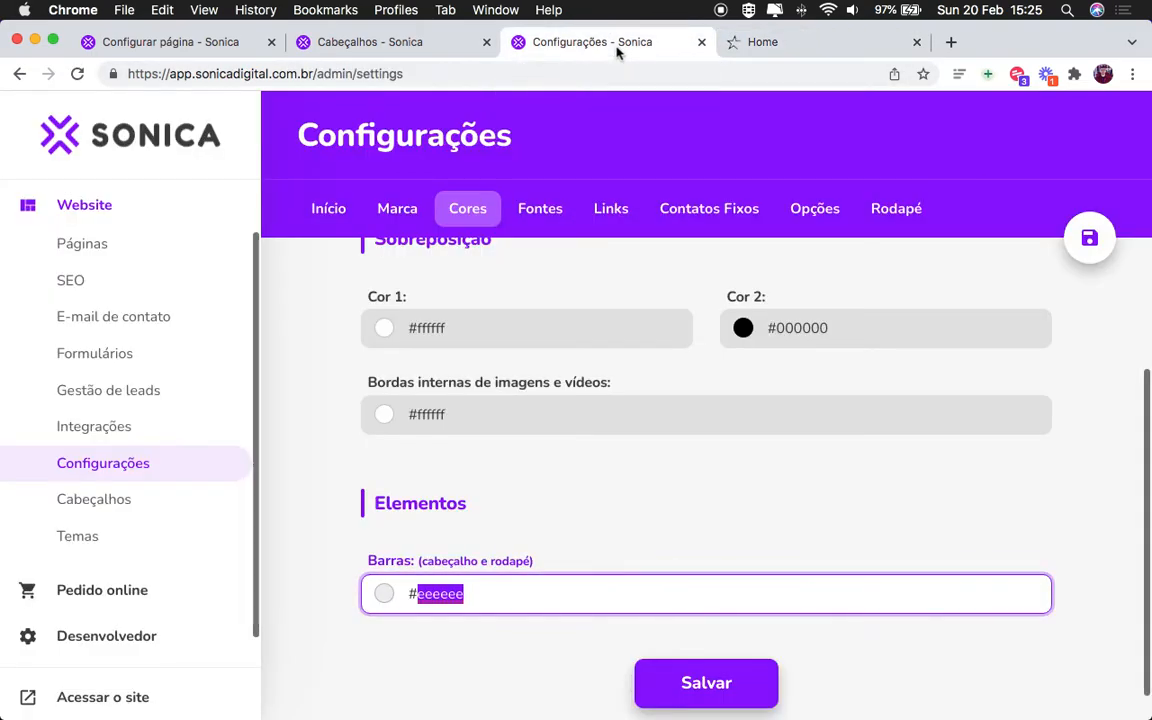
pyautogui.click(125, 480)
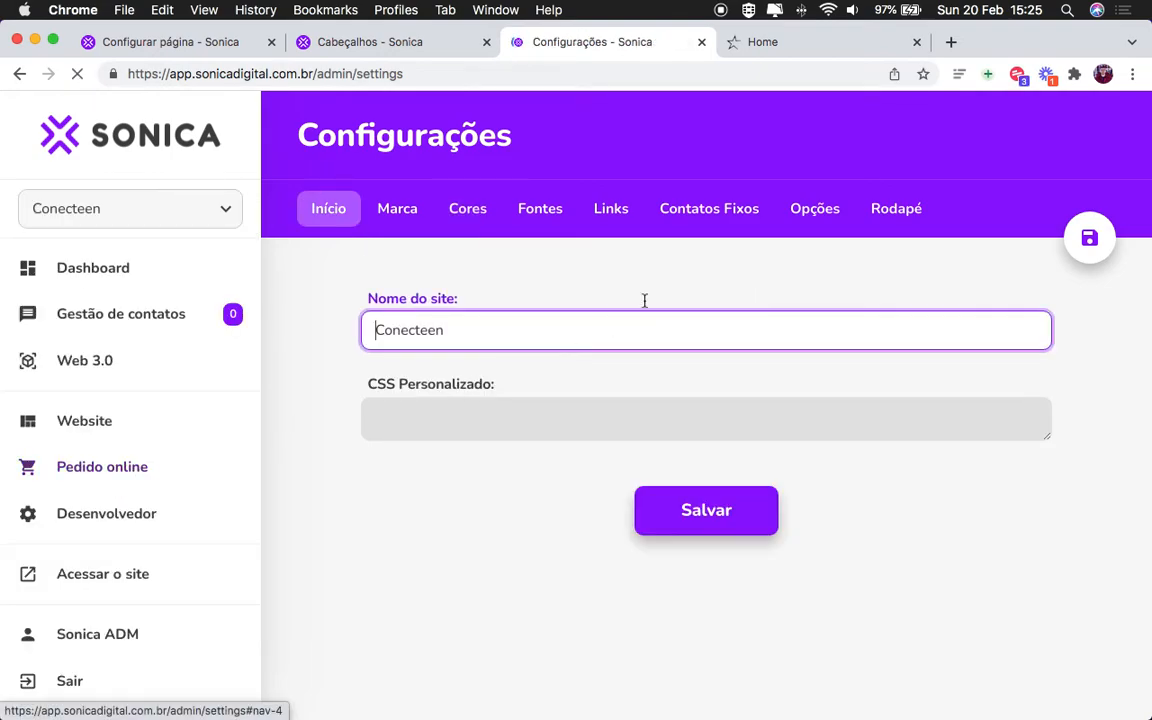
pyautogui.click(612, 213)
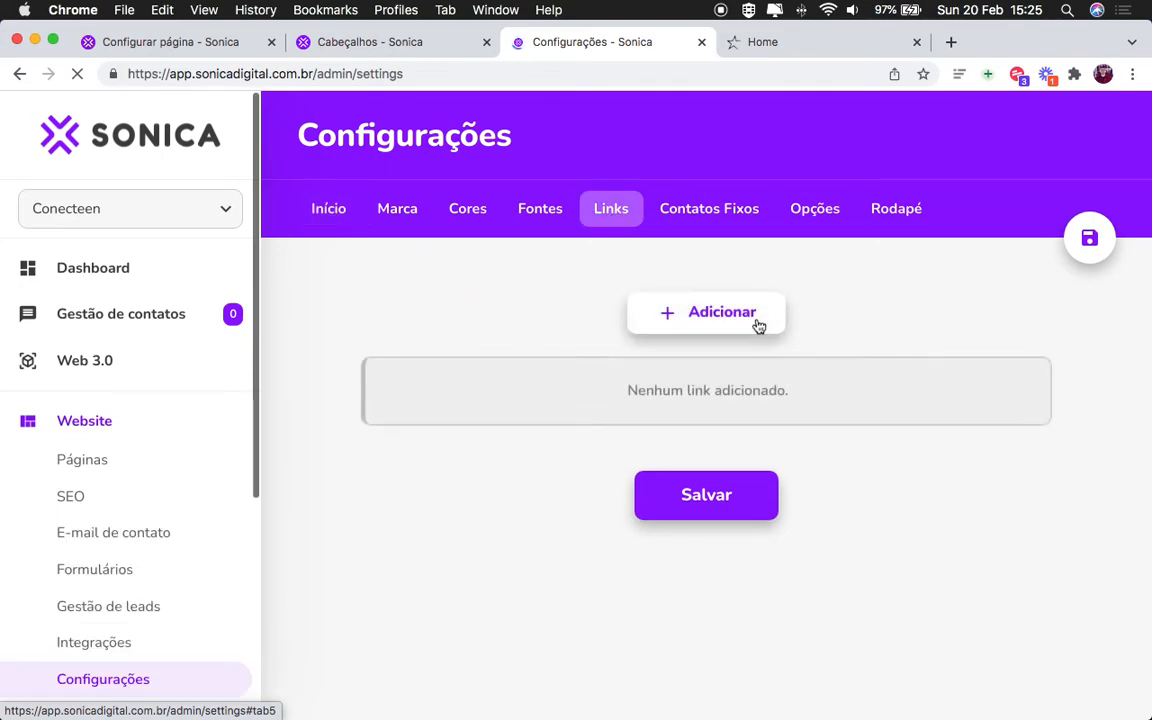
pyautogui.click(759, 324)
pyautogui.click(532, 428)
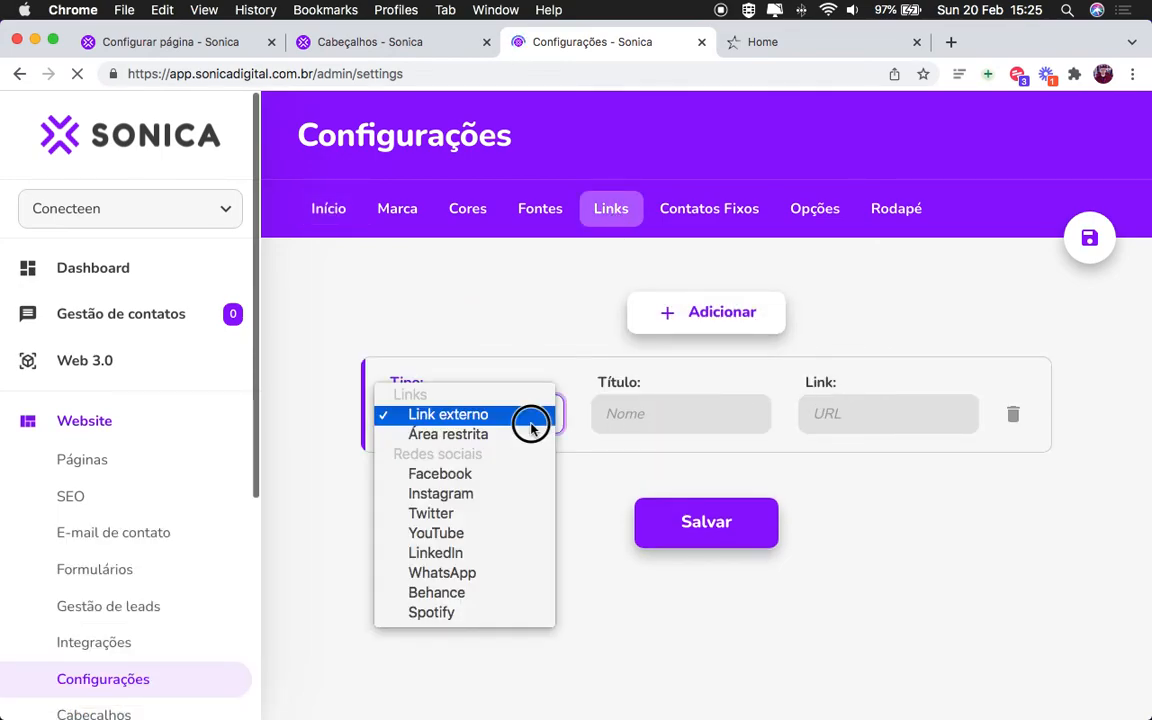
pyautogui.press('Return')
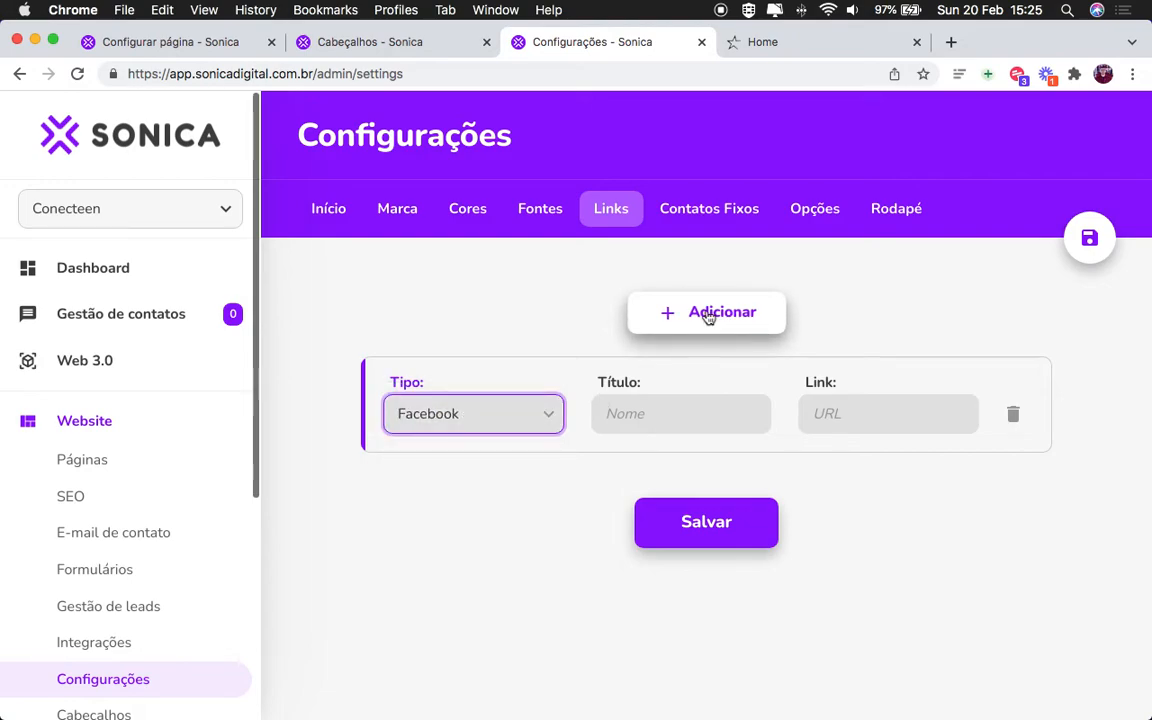
# Step: Add two more link rows to the site's Links settings and set the last row's type to Instagram
pyautogui.click(707, 316)
pyautogui.click(442, 471)
pyautogui.click(497, 490)
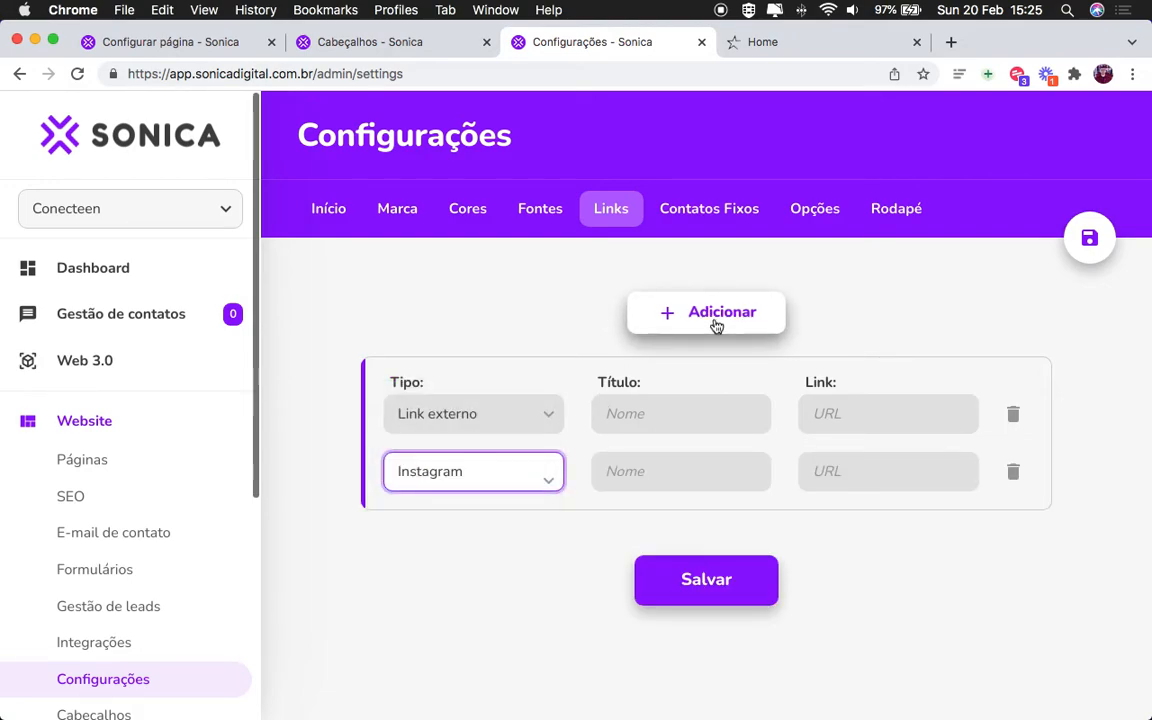
pyautogui.click(715, 327)
pyautogui.click(522, 530)
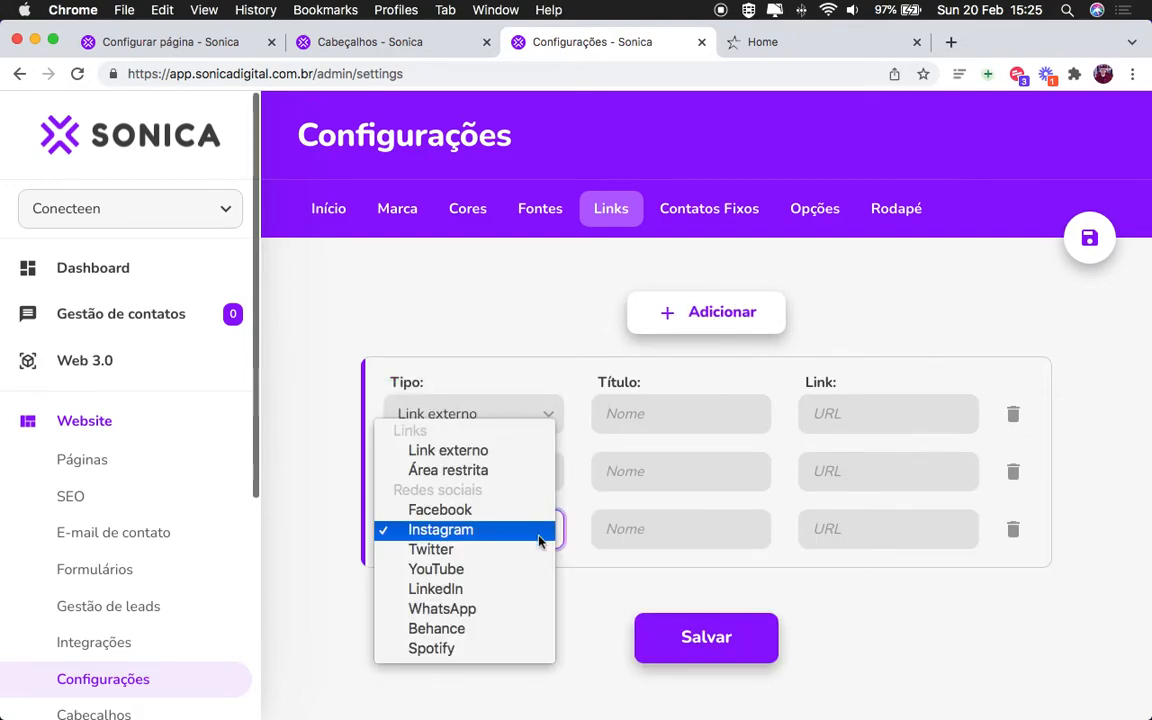
pyautogui.click(531, 533)
# Step: Set the types of the three links, in list order, to Facebook, Instagram and LinkedIn
pyautogui.click(509, 413)
pyautogui.click(485, 481)
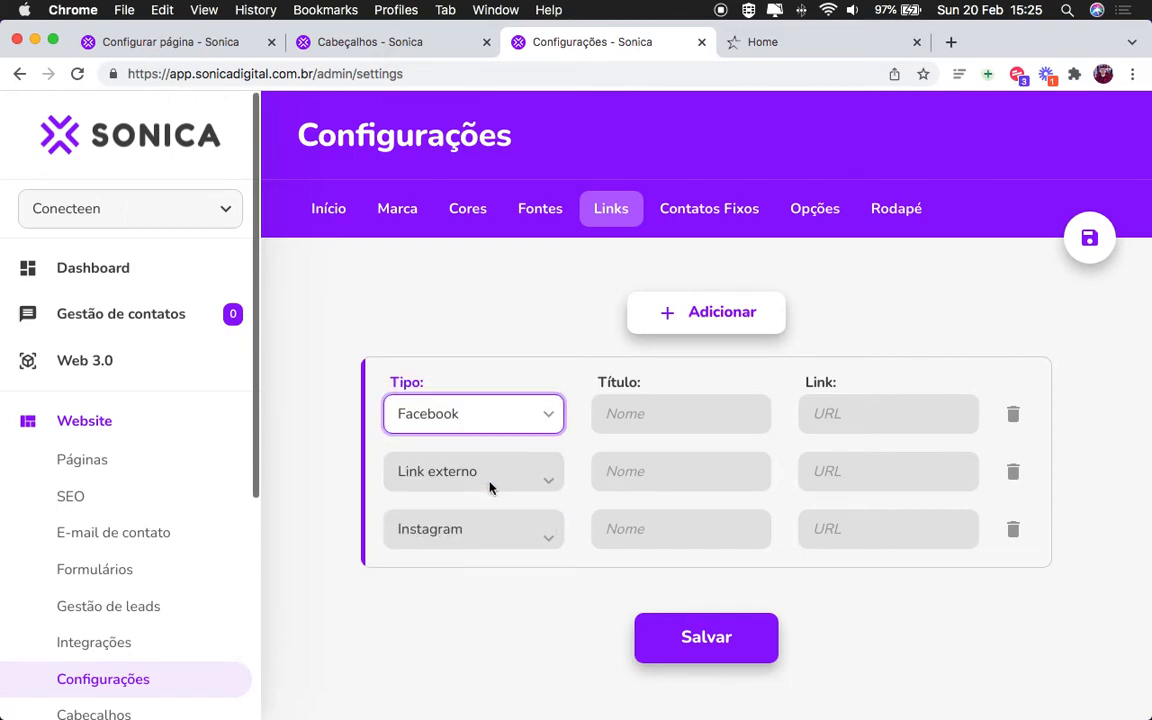
pyautogui.click(498, 473)
pyautogui.click(489, 547)
pyautogui.click(492, 538)
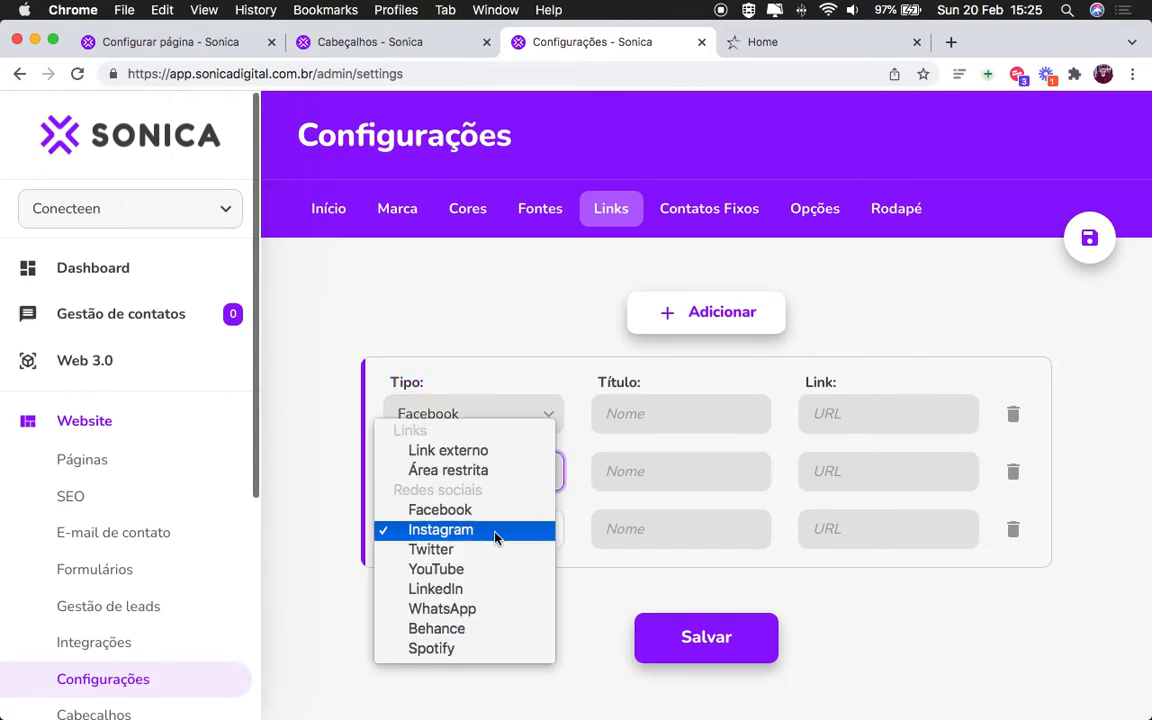
pyautogui.click(497, 589)
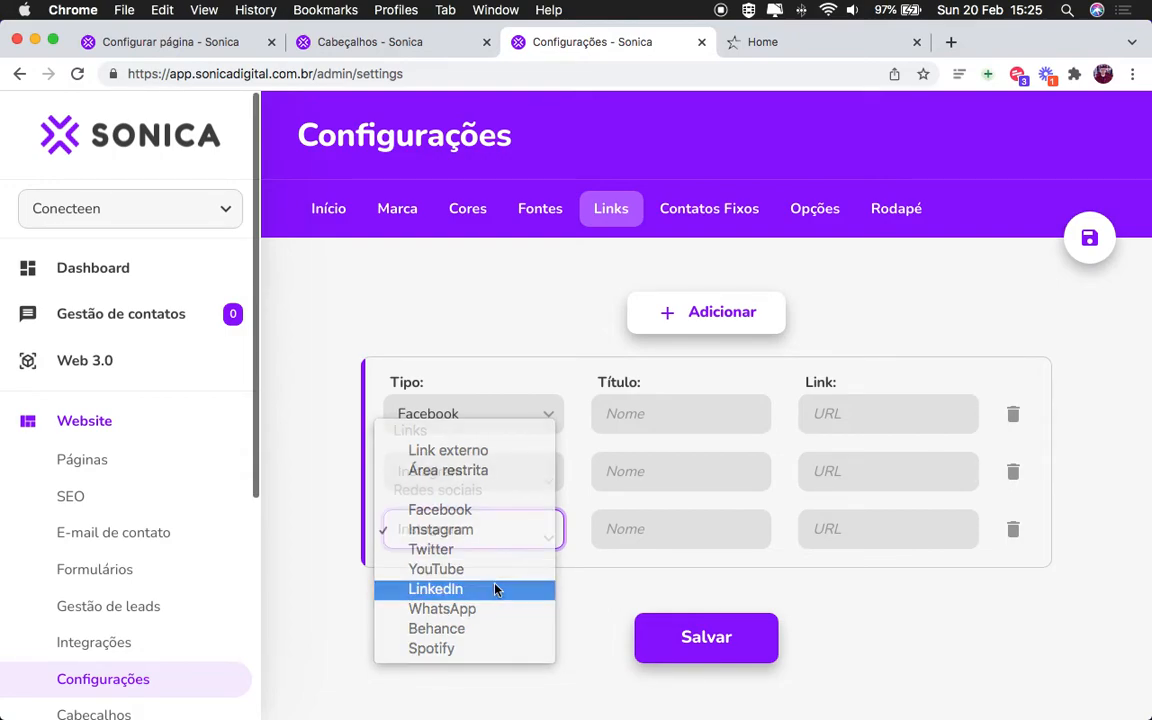
# Step: Title the three social links Facebook, Instagram and LinkedIn to match their types
pyautogui.click(668, 417)
pyautogui.click(663, 460)
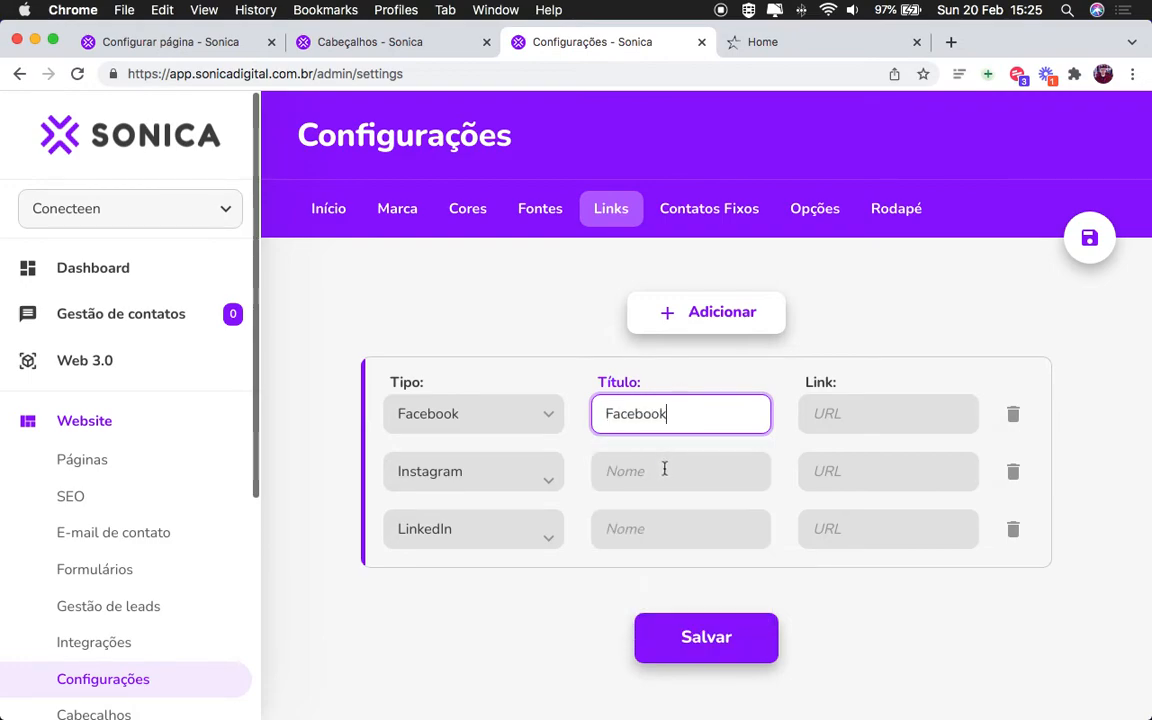
pyautogui.click(663, 470)
pyautogui.click(664, 524)
pyautogui.click(664, 531)
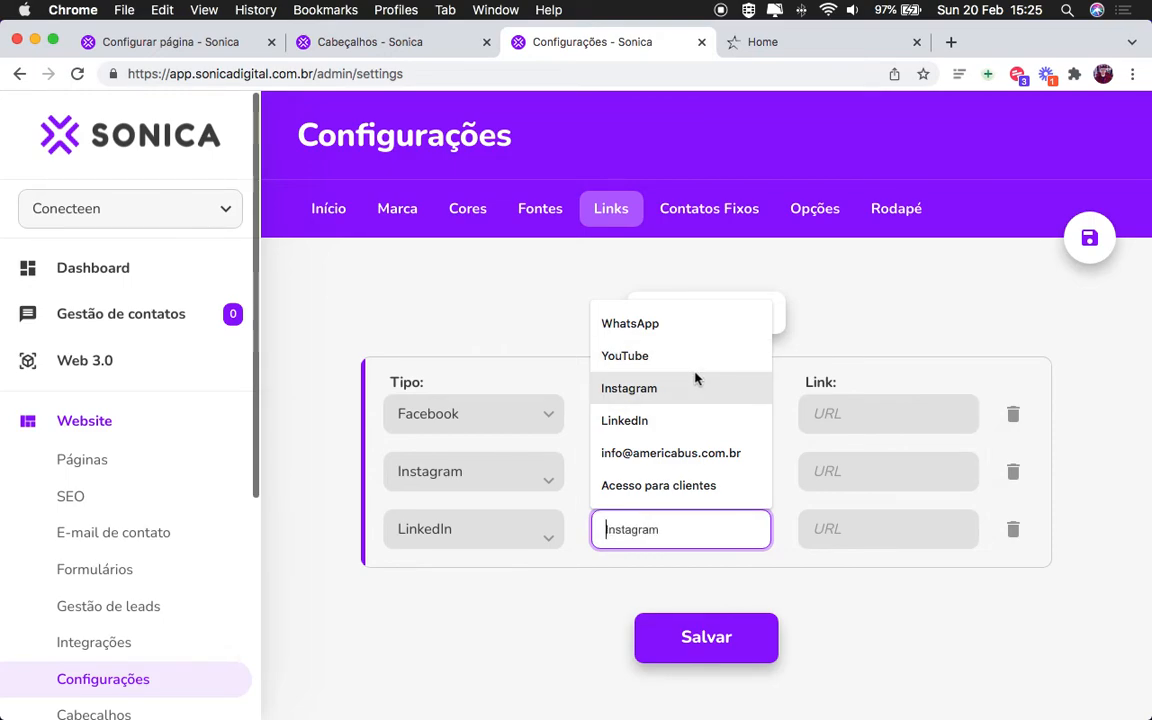
pyautogui.click(684, 418)
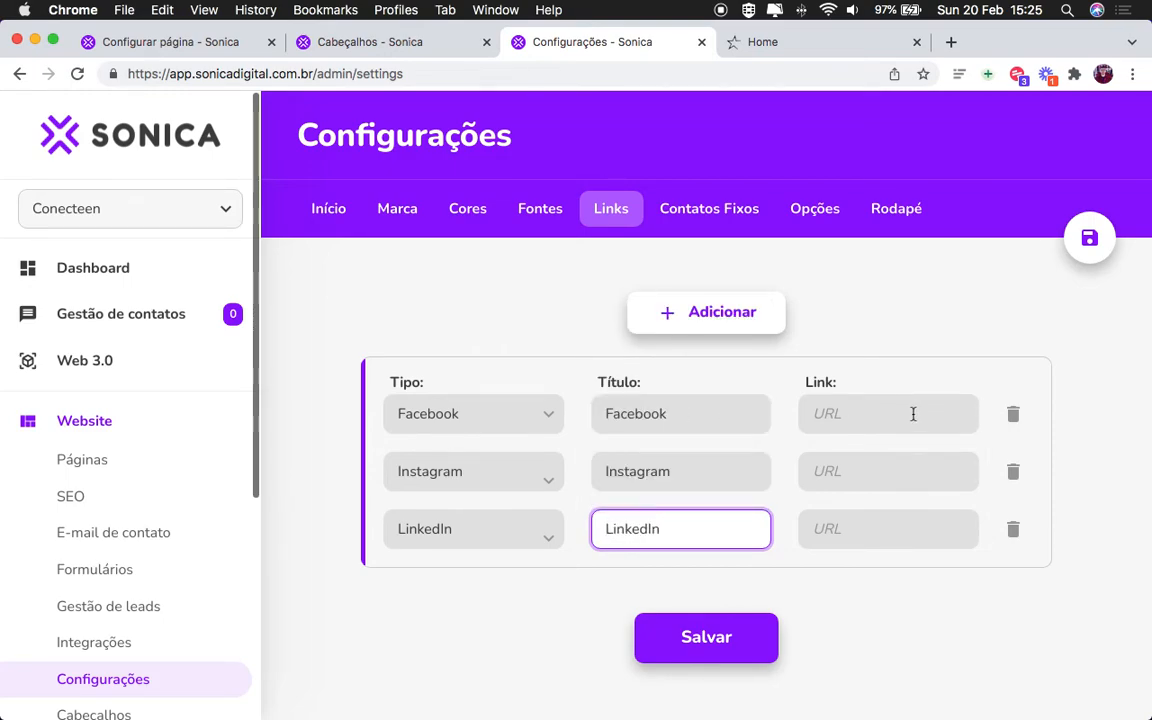
pyautogui.click(878, 422)
pyautogui.click(882, 460)
pyautogui.click(880, 471)
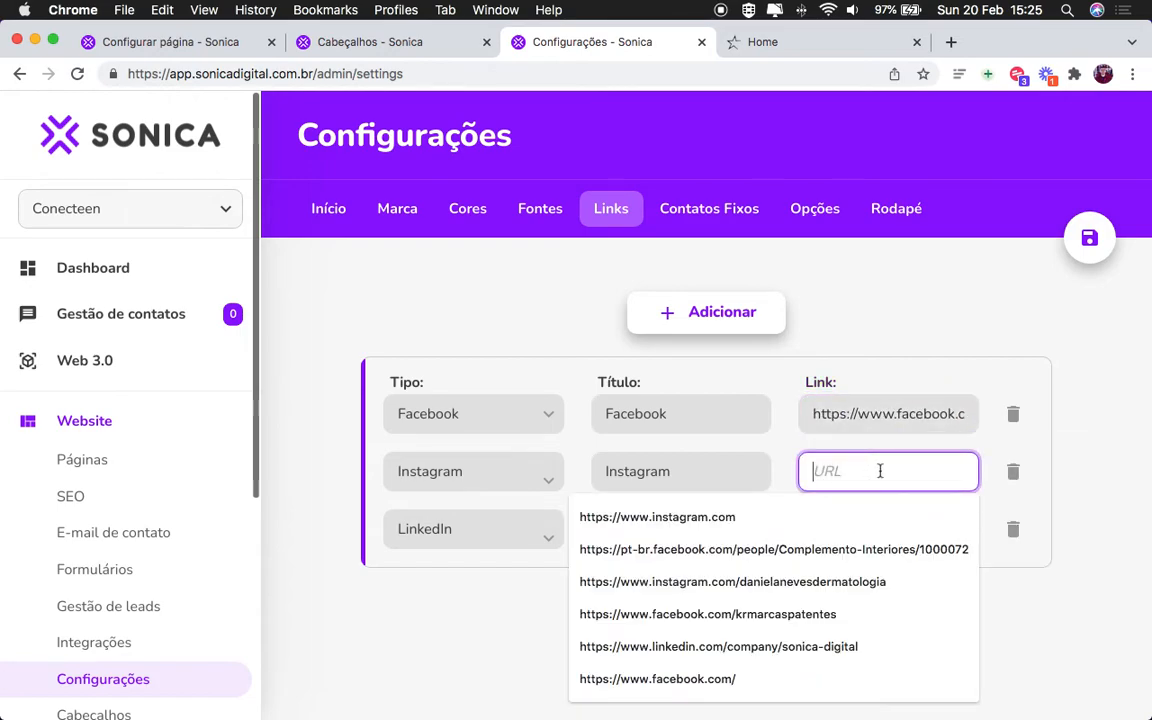
pyautogui.click(861, 510)
pyautogui.click(872, 540)
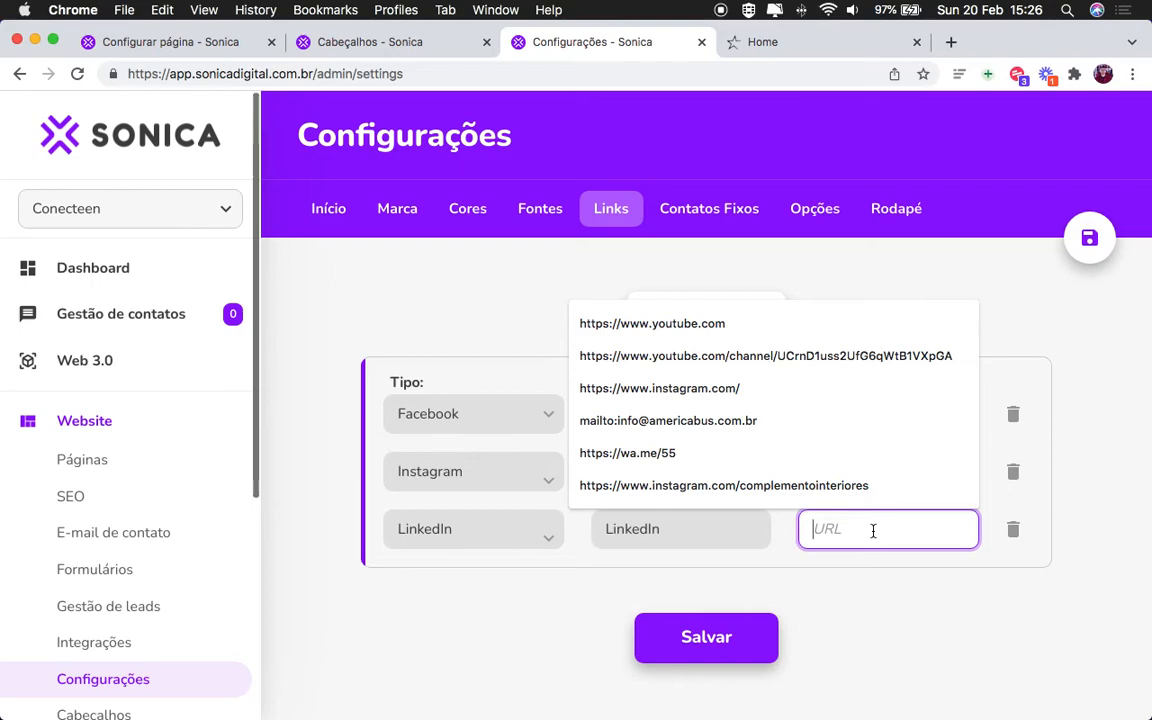
pyautogui.write('https://linkedin.com/')
pyautogui.click(940, 576)
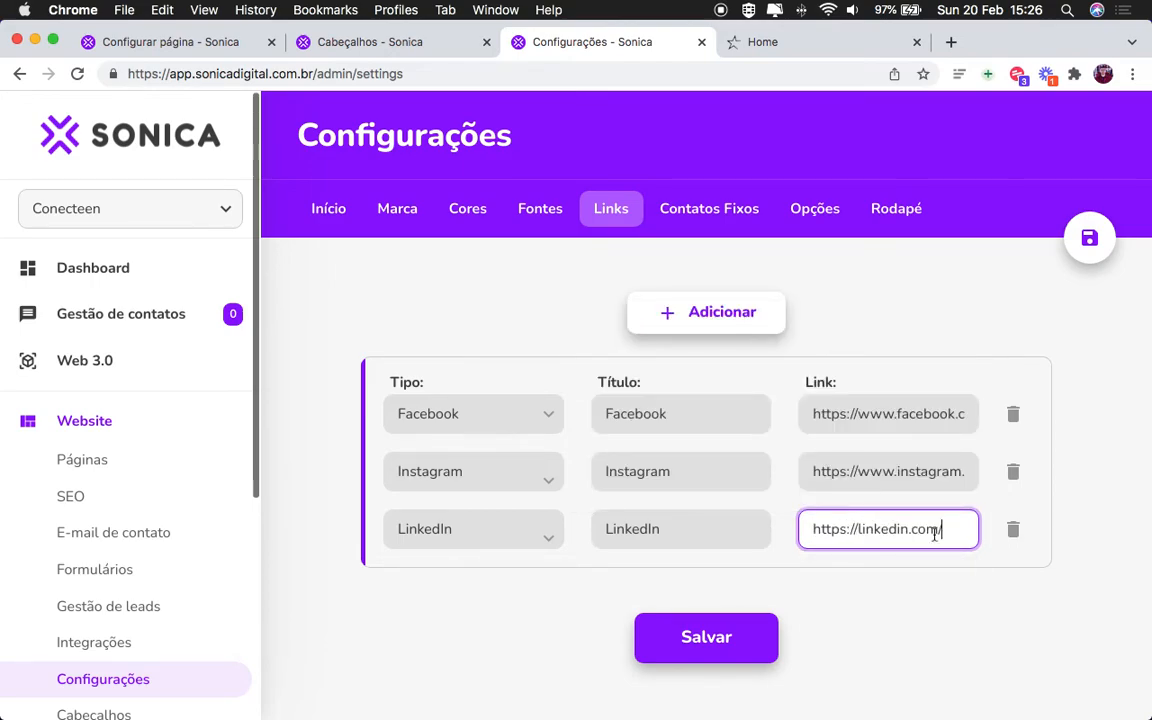
pyautogui.click(948, 472)
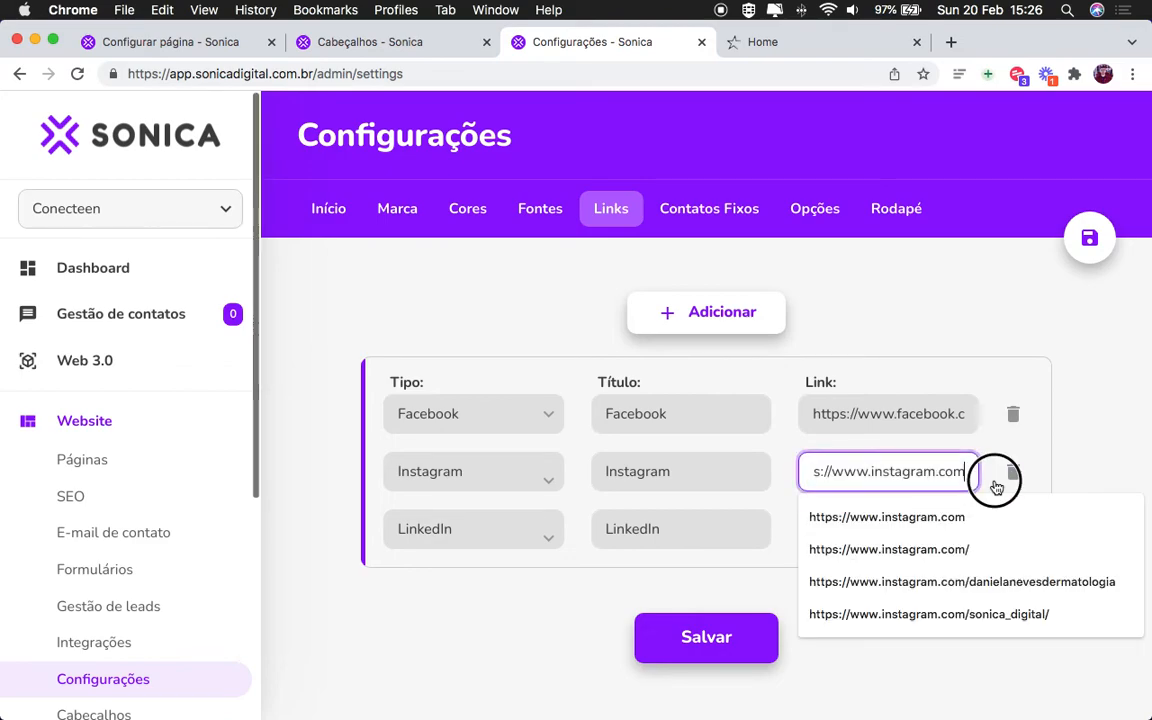
pyautogui.click(940, 347)
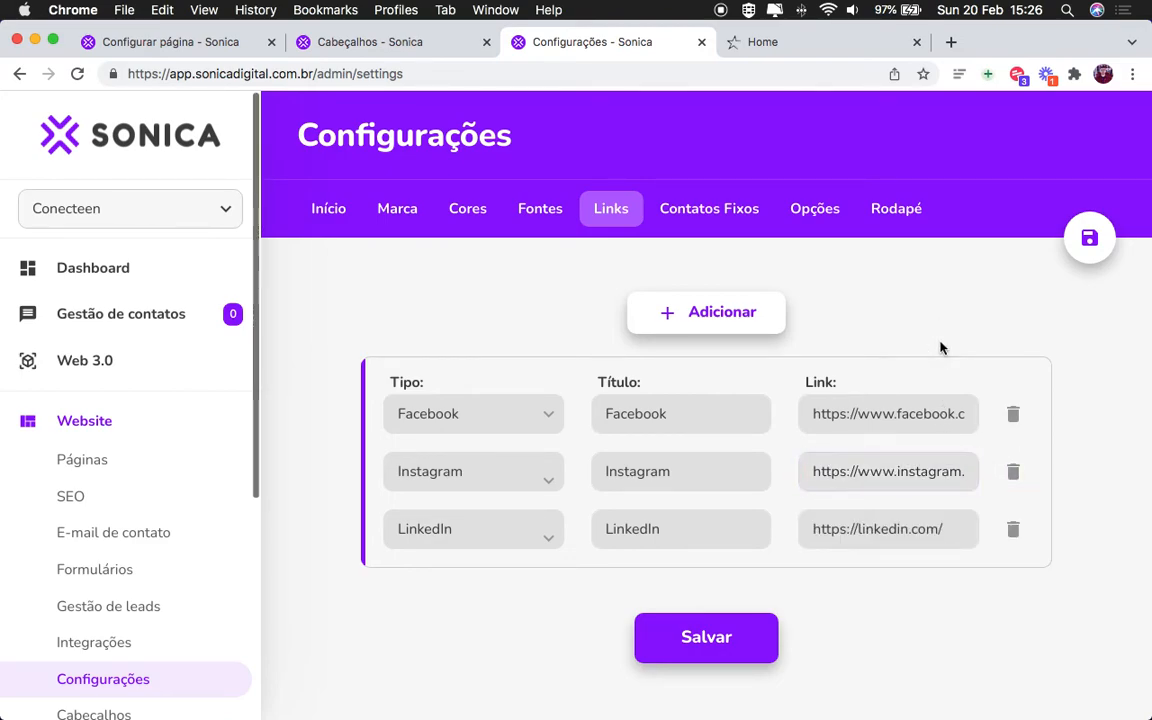
pyautogui.click(749, 652)
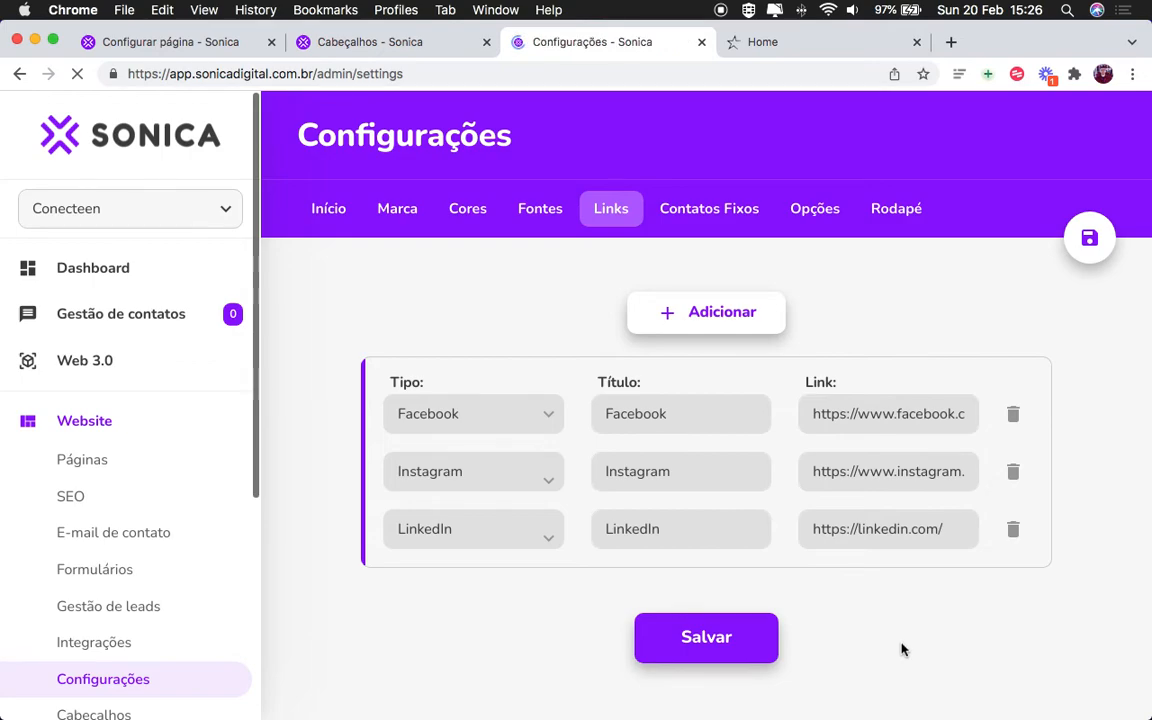
# Step: Reload the published Home page and check the social network icons in its header and footer
pyautogui.click(812, 43)
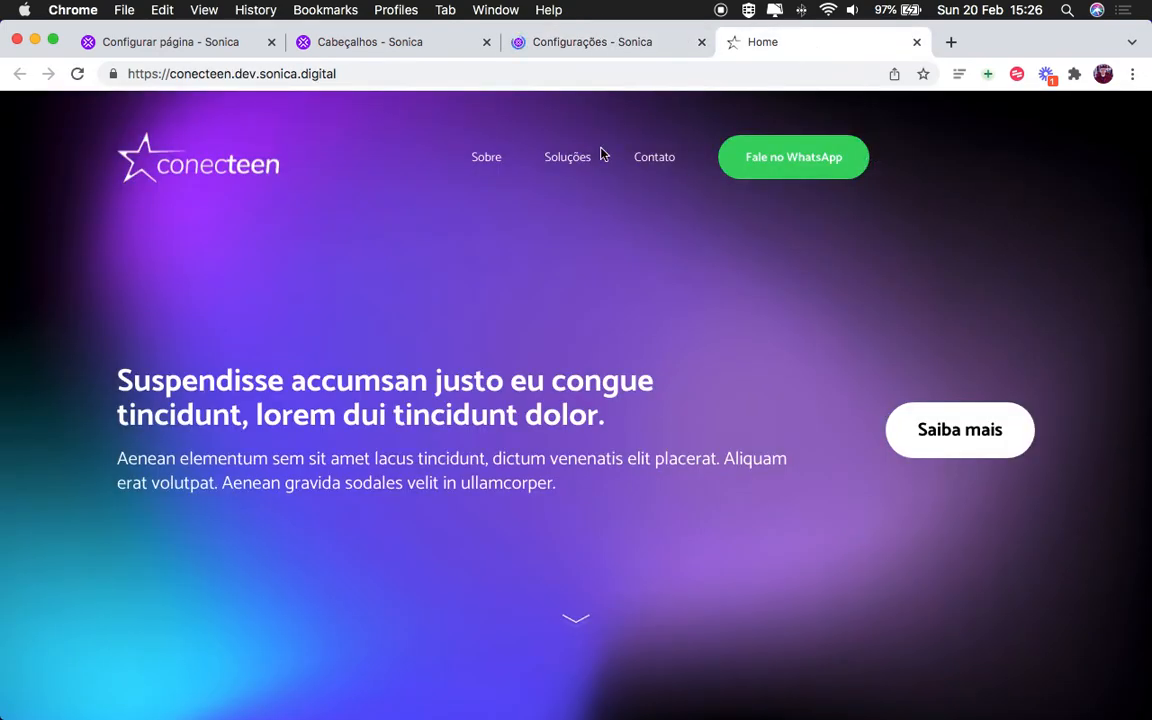
pyautogui.press('super+r')
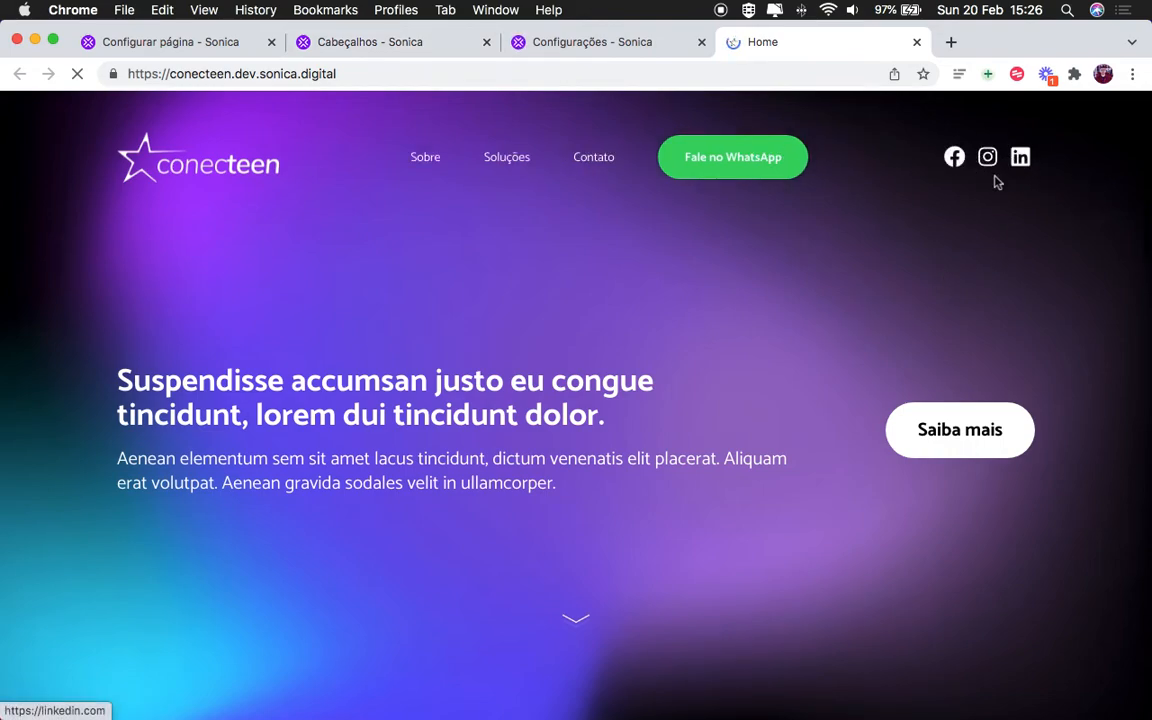
pyautogui.scroll(-20, 995, 180)
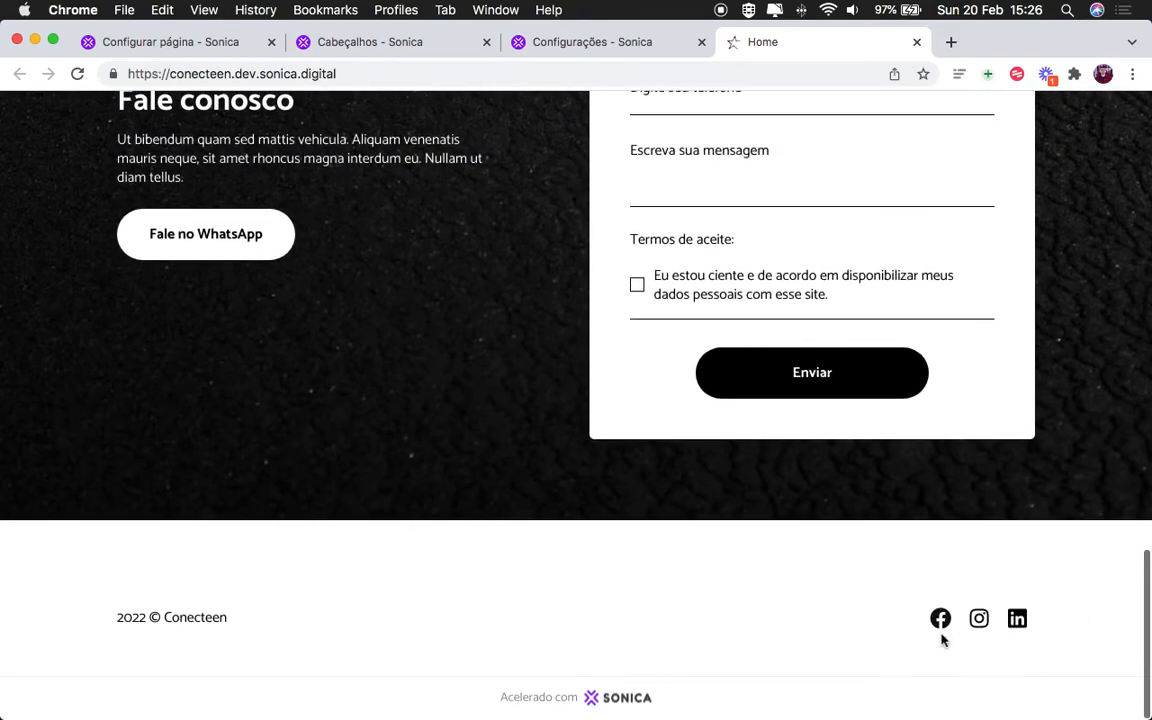
pyautogui.scroll(20, 1010, 581)
pyautogui.scroll(2, 1014, 237)
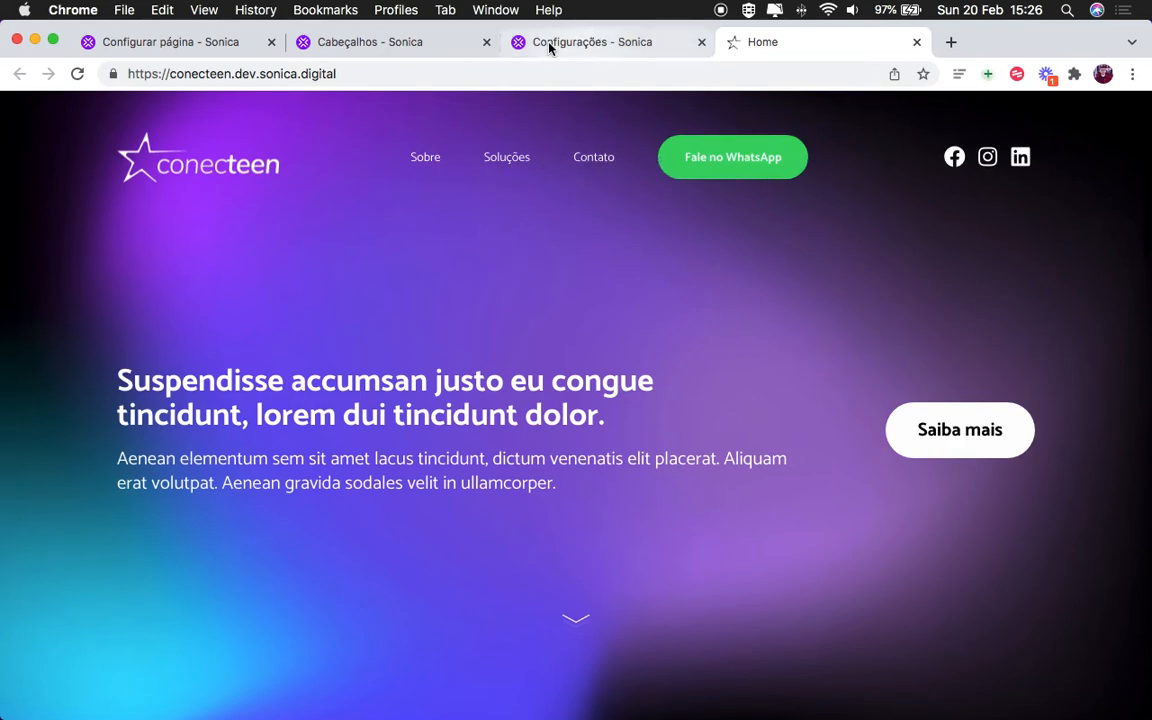
# Step: Set the spacing between menu links to Pequeno in the header options and save the header
pyautogui.click(390, 42)
pyautogui.click(487, 502)
pyautogui.click(765, 590)
pyautogui.press('Return')
pyautogui.click(1105, 249)
pyautogui.click(1089, 181)
# Step: Reload the published Home page and inspect the header's link spacing and the opened menu in the iPhone 12 Pro mobile view
pyautogui.click(778, 42)
pyautogui.press('super+r')
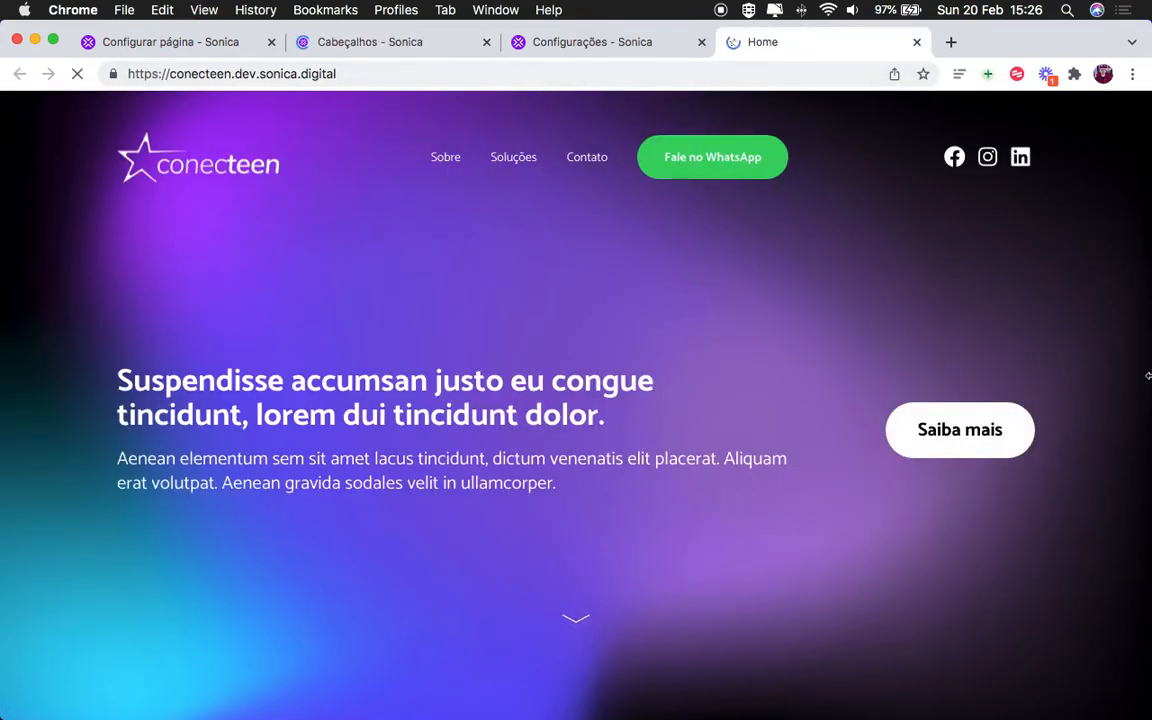
pyautogui.rightClick(797, 298)
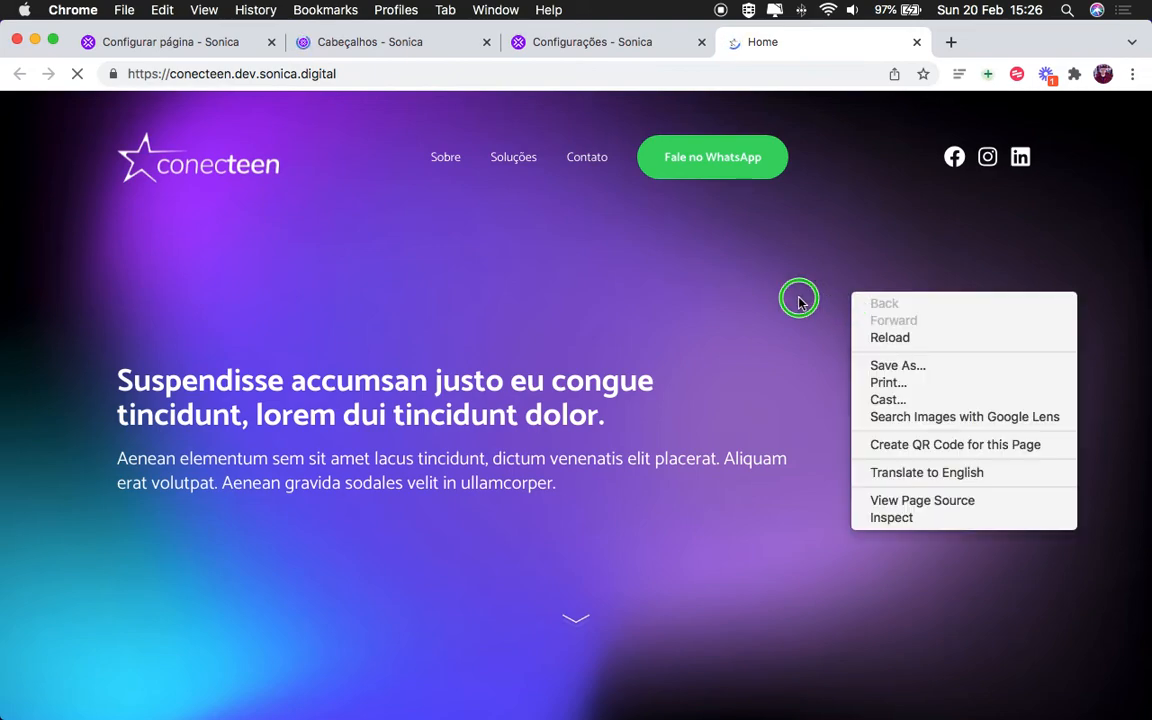
pyautogui.click(774, 353)
pyautogui.press('super+r')
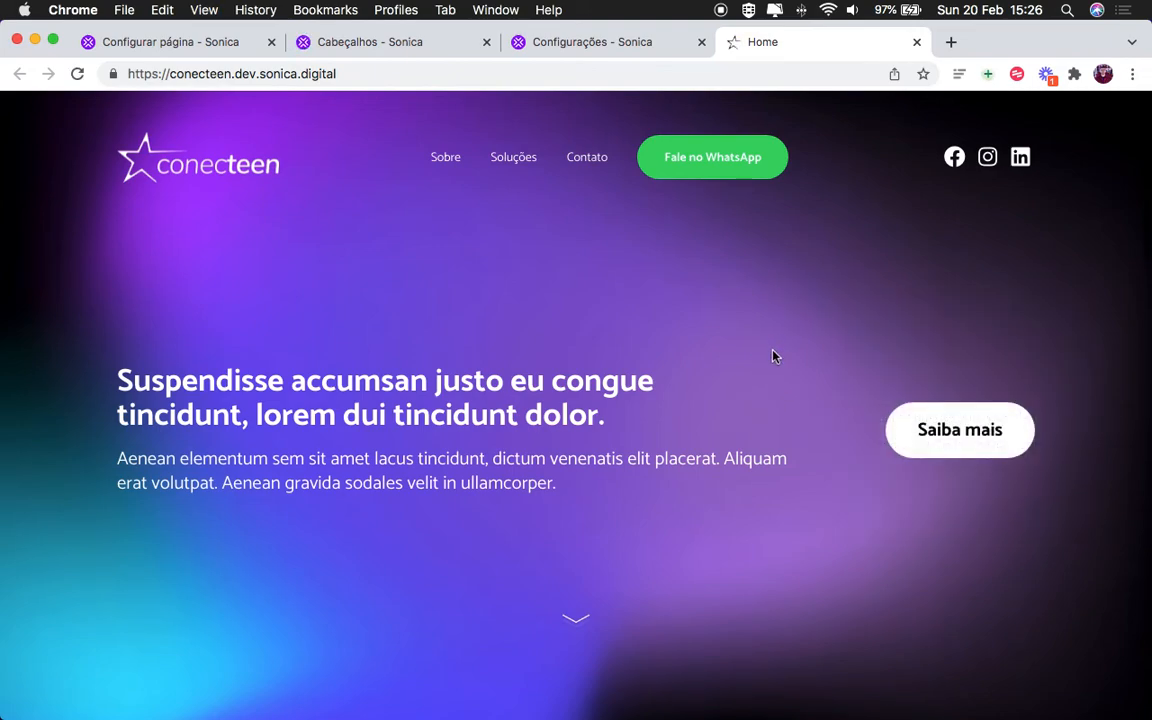
pyautogui.press('super+alt+i')
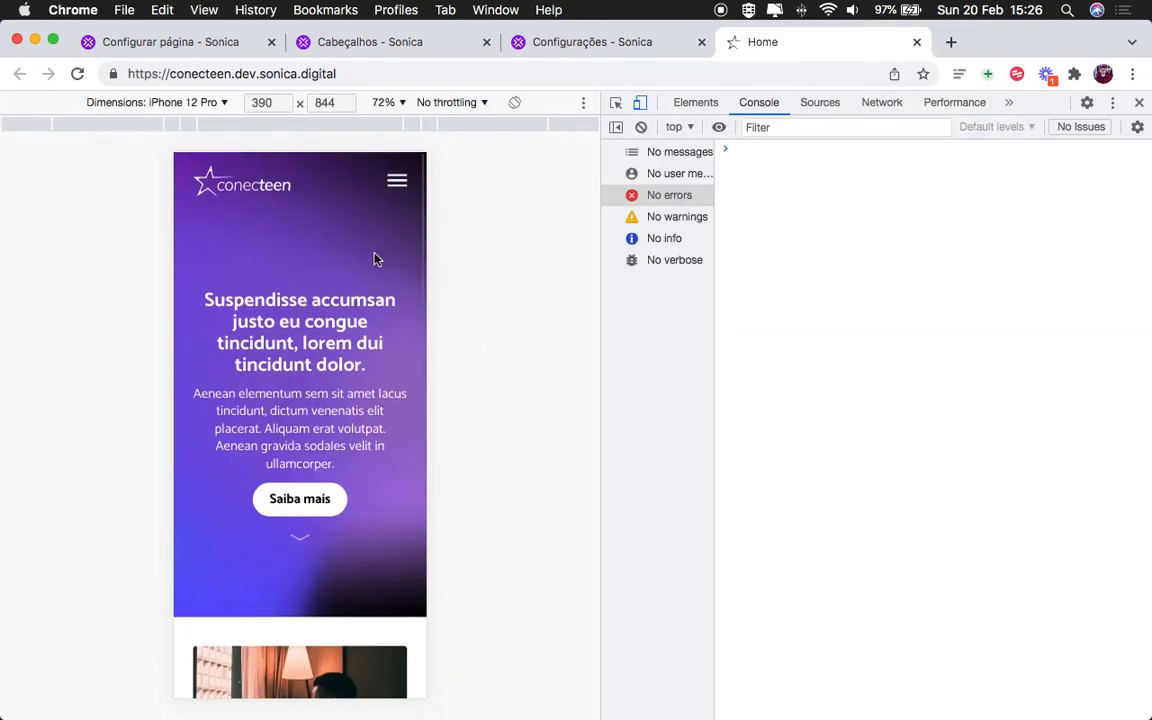
pyautogui.click(398, 180)
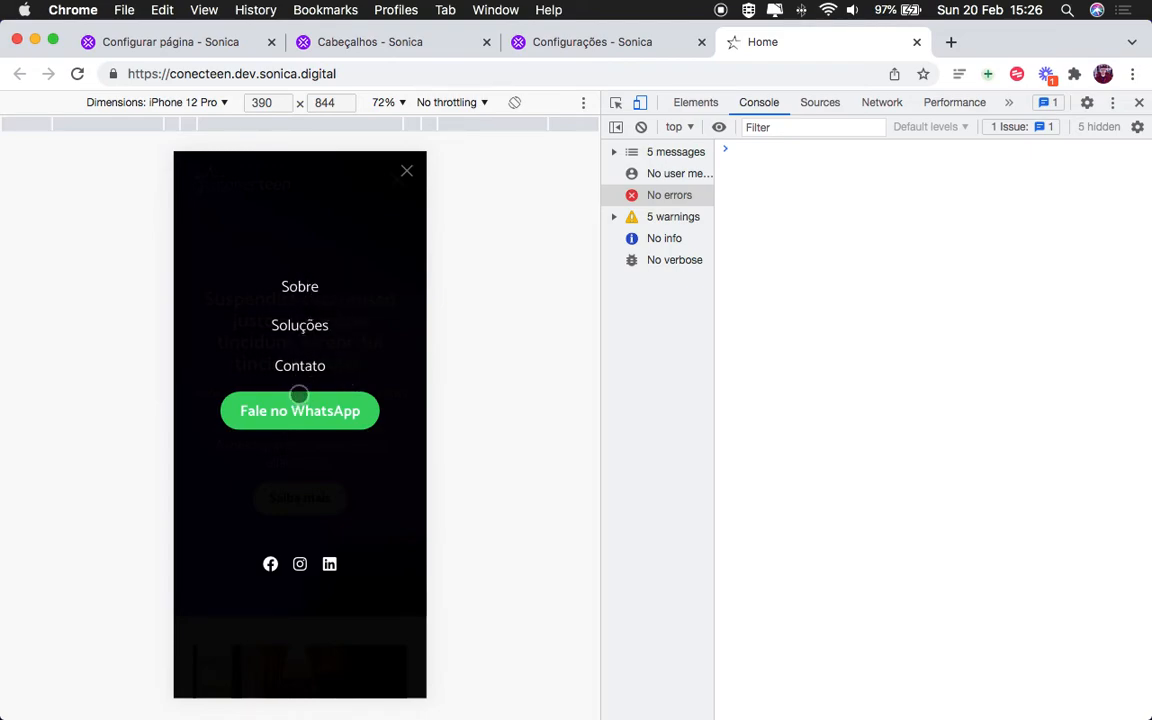
# Step: Examine the fixed Menu font sizes in the site's Fontes settings and compare them with the mobile menu
pyautogui.click(534, 44)
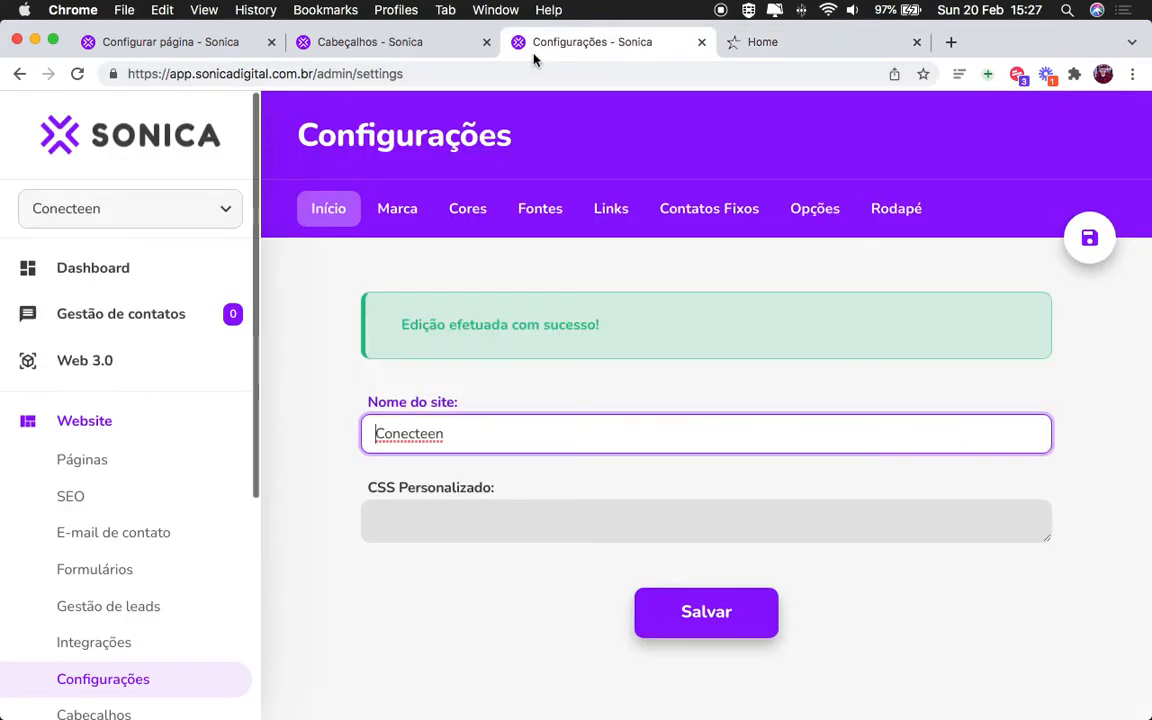
pyautogui.click(542, 220)
pyautogui.scroll(-2, 866, 623)
pyautogui.moveTo(807, 558); pyautogui.dragTo(897, 563)
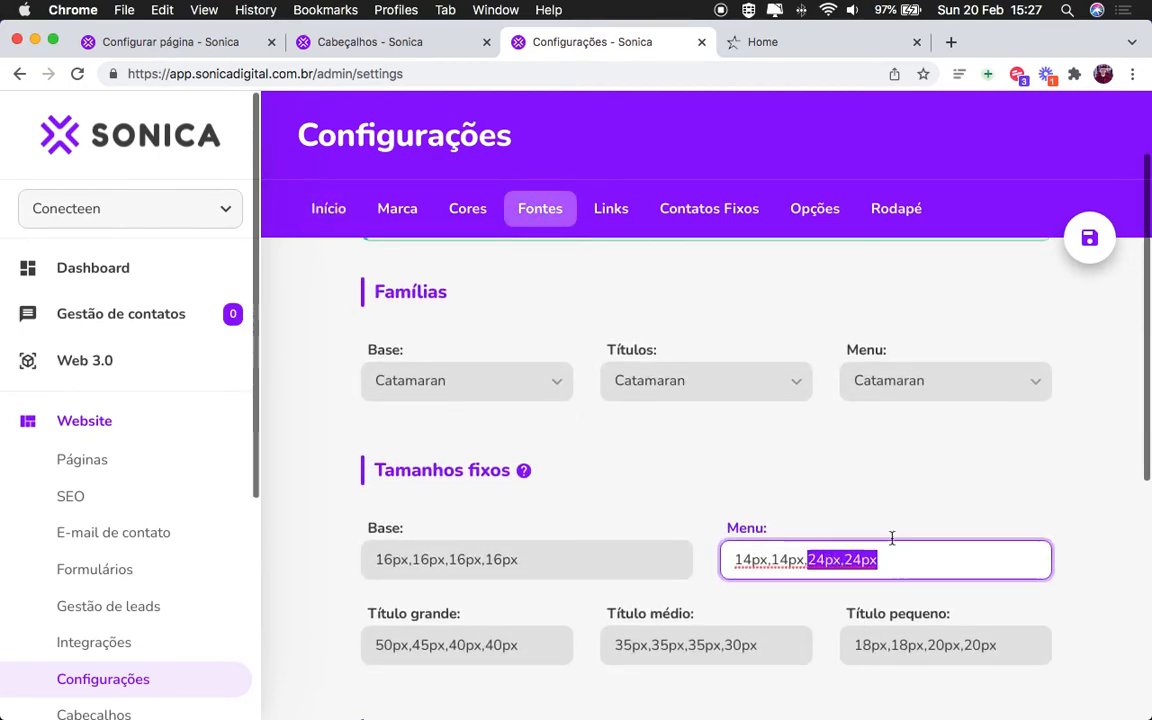
pyautogui.click(807, 560)
pyautogui.moveTo(807, 560); pyautogui.dragTo(735, 560)
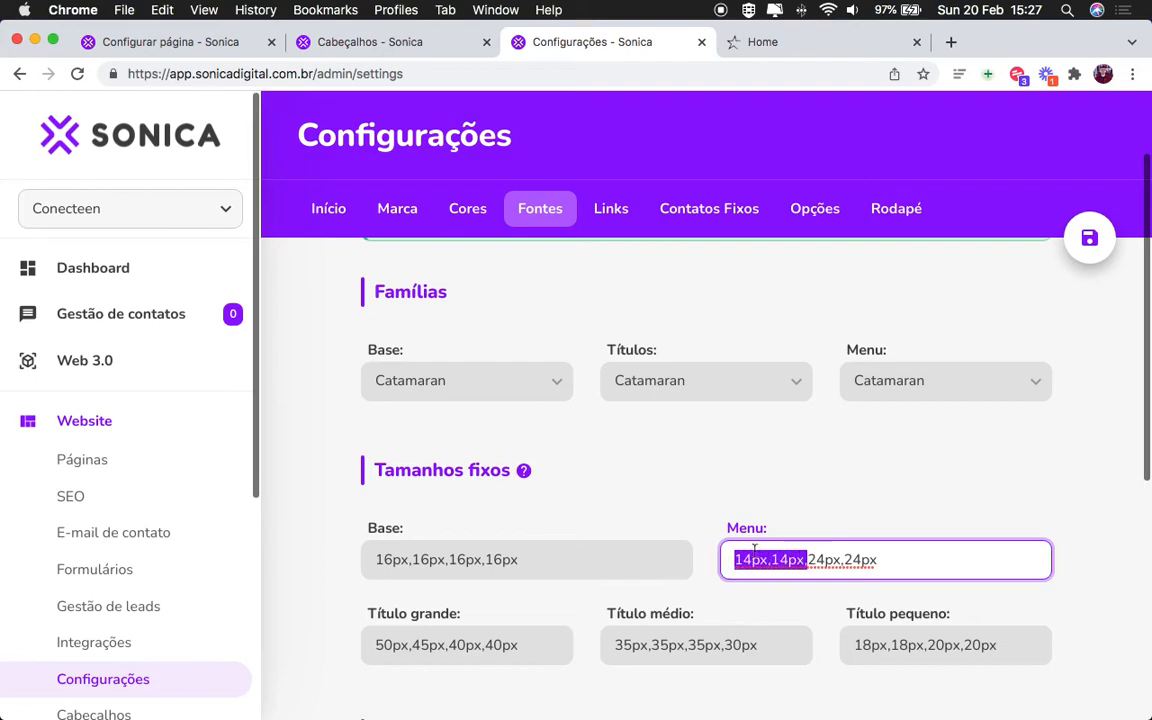
pyautogui.click(823, 48)
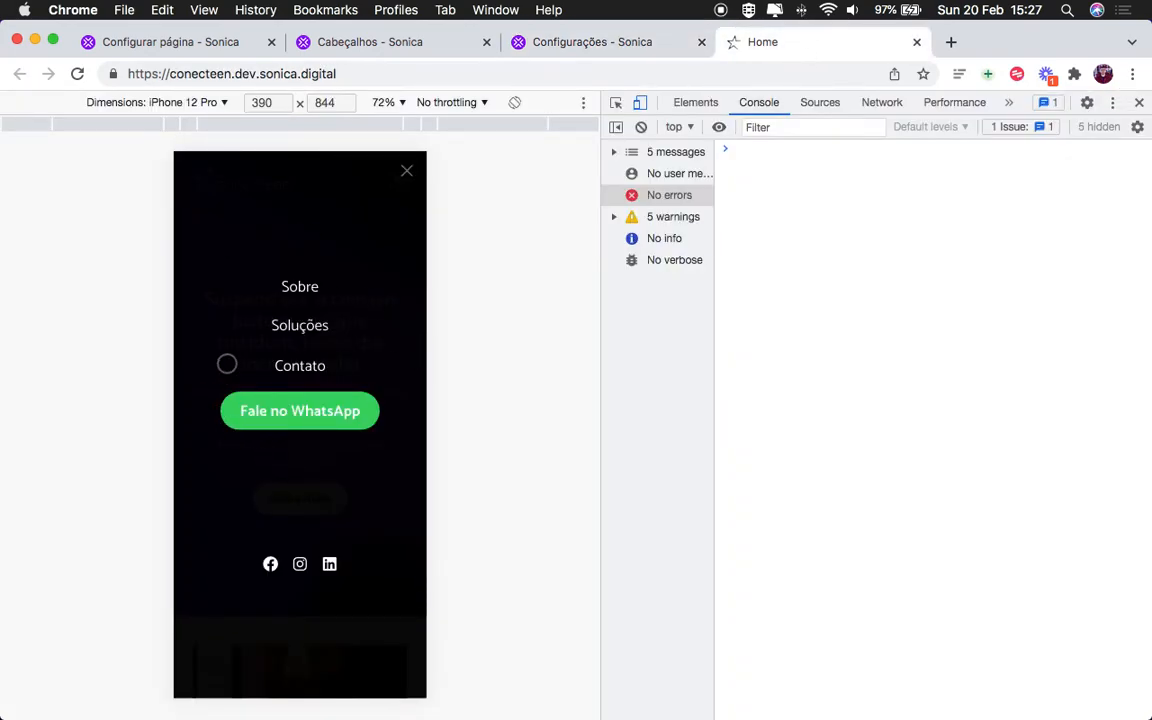
pyautogui.click(577, 43)
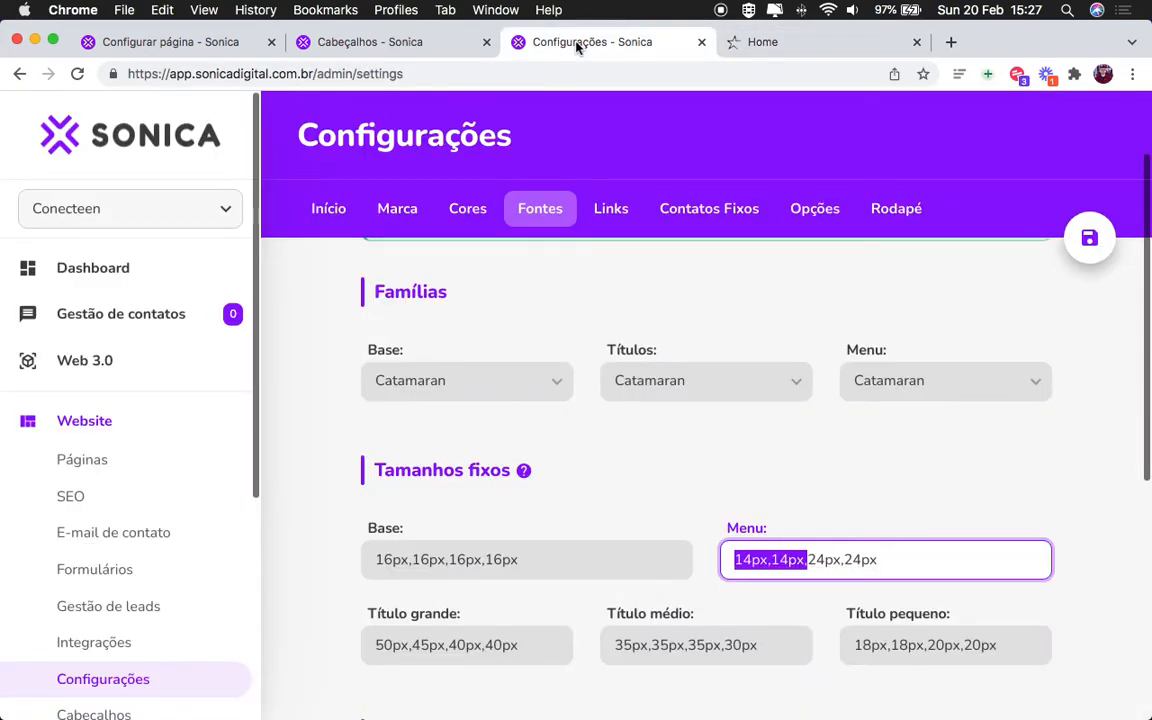
# Step: Enable Inverter as cores for the menu in the header options and save the header
pyautogui.click(402, 48)
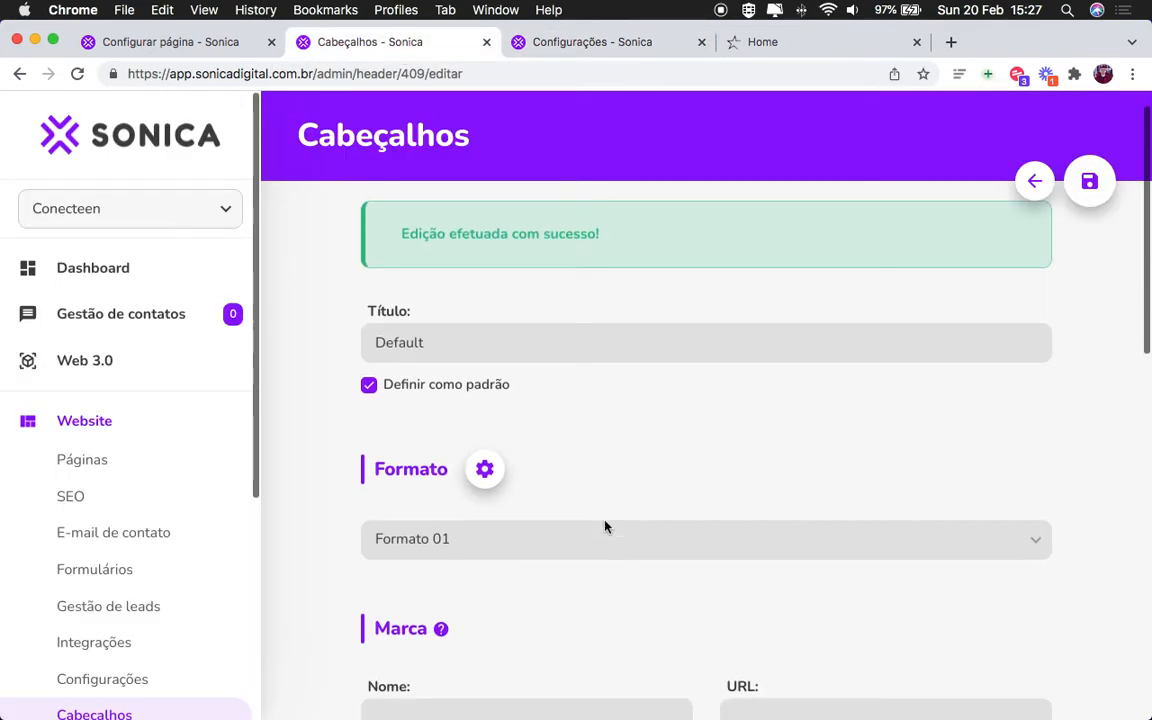
pyautogui.click(744, 44)
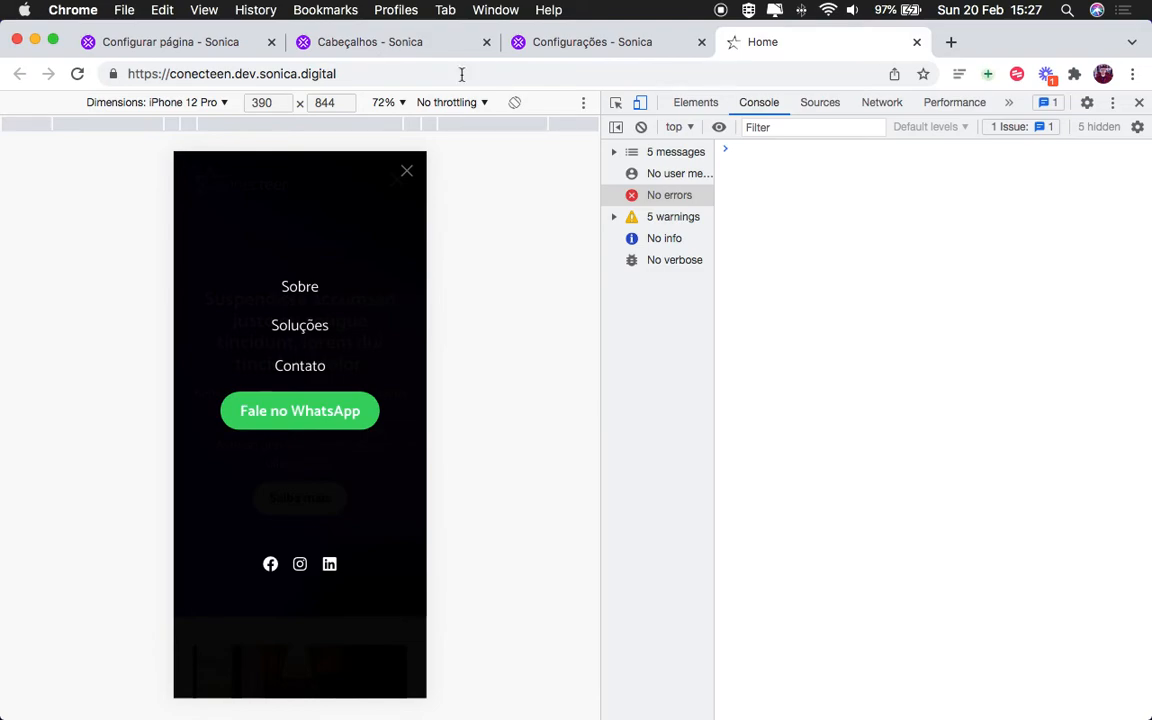
pyautogui.click(391, 44)
pyautogui.click(483, 466)
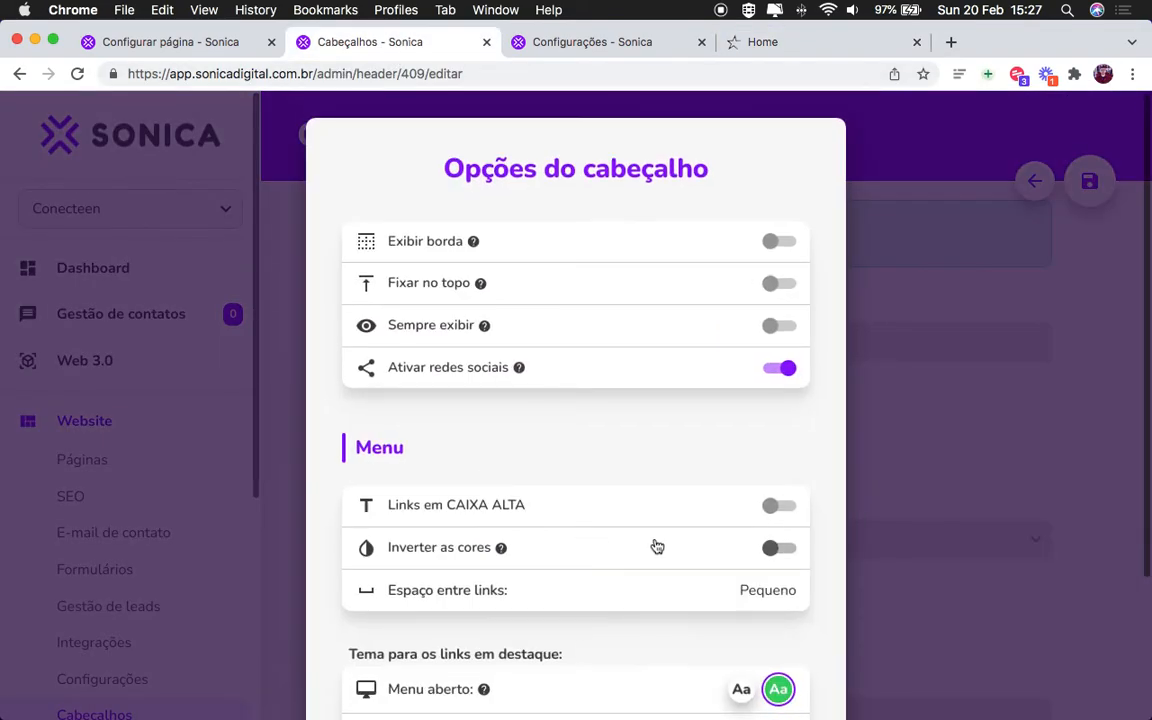
pyautogui.scroll(-2, 657, 546)
pyautogui.click(721, 503)
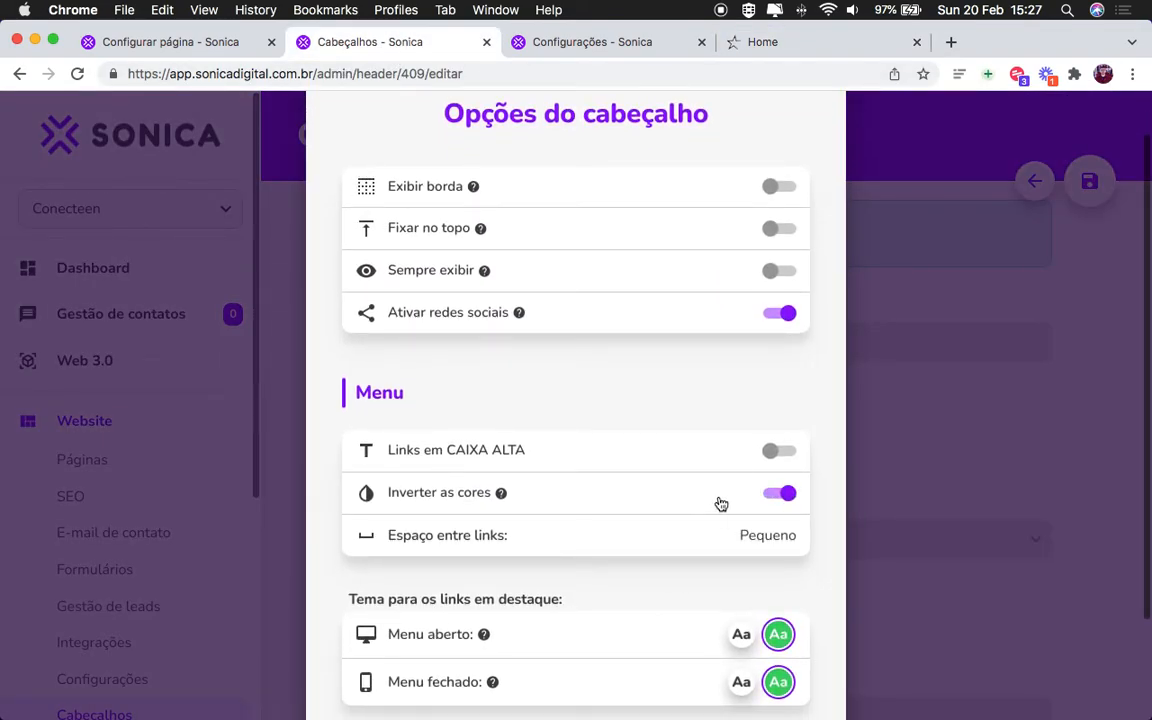
pyautogui.click(1040, 453)
pyautogui.click(1090, 180)
# Step: Reload the published page, check the mobile menu's colours, and return to the desktop view
pyautogui.click(787, 46)
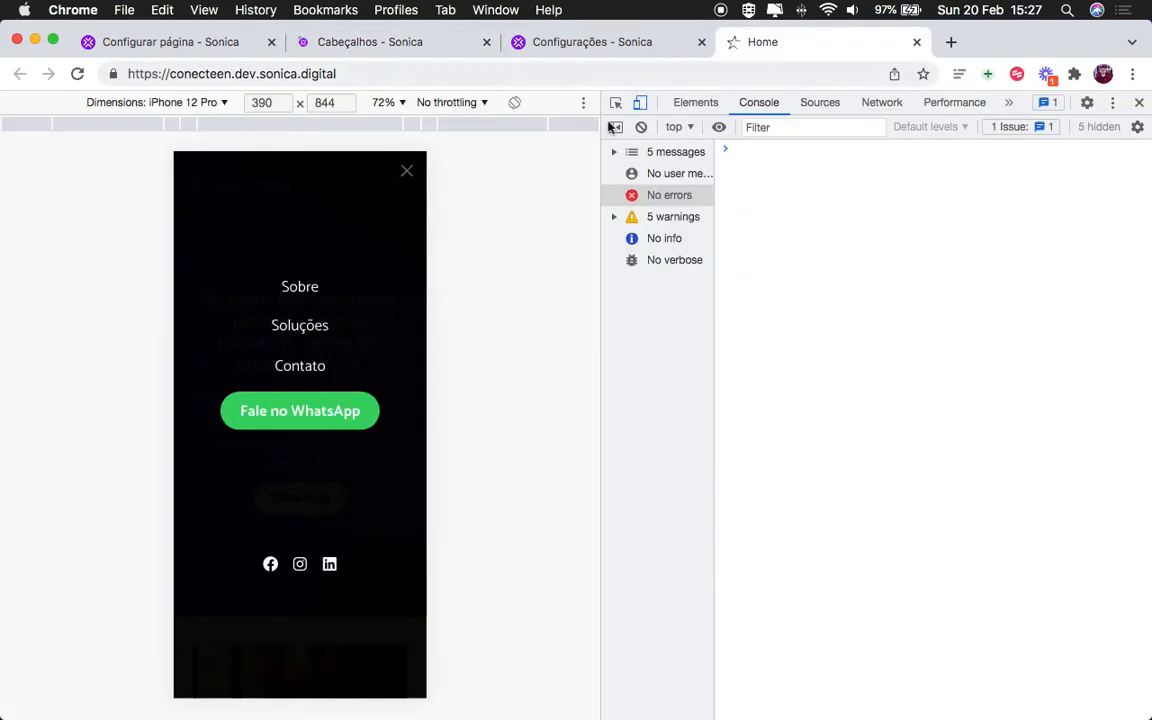
pyautogui.click(77, 73)
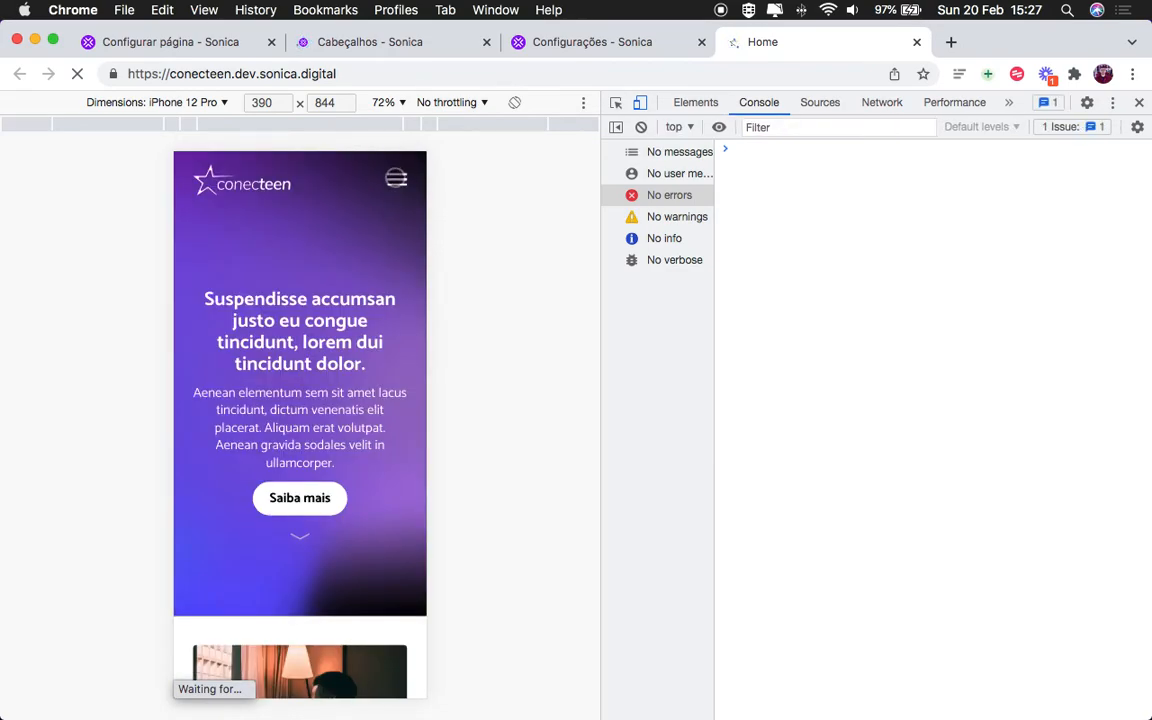
pyautogui.click(397, 179)
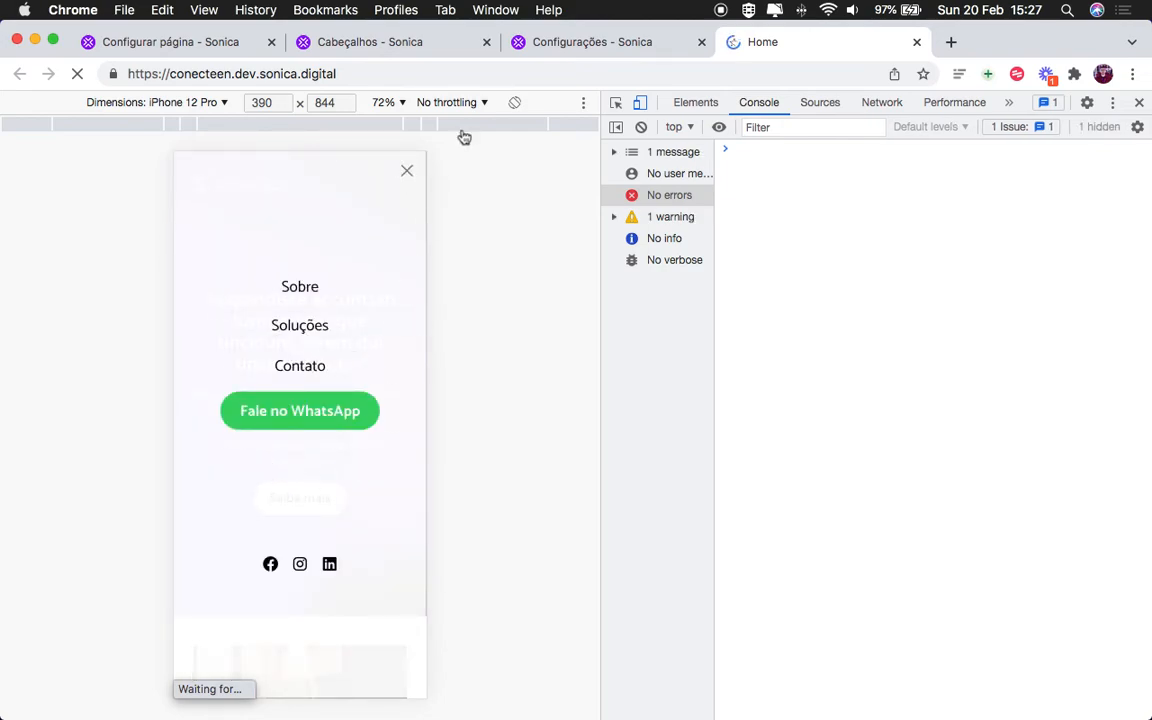
pyautogui.click(410, 171)
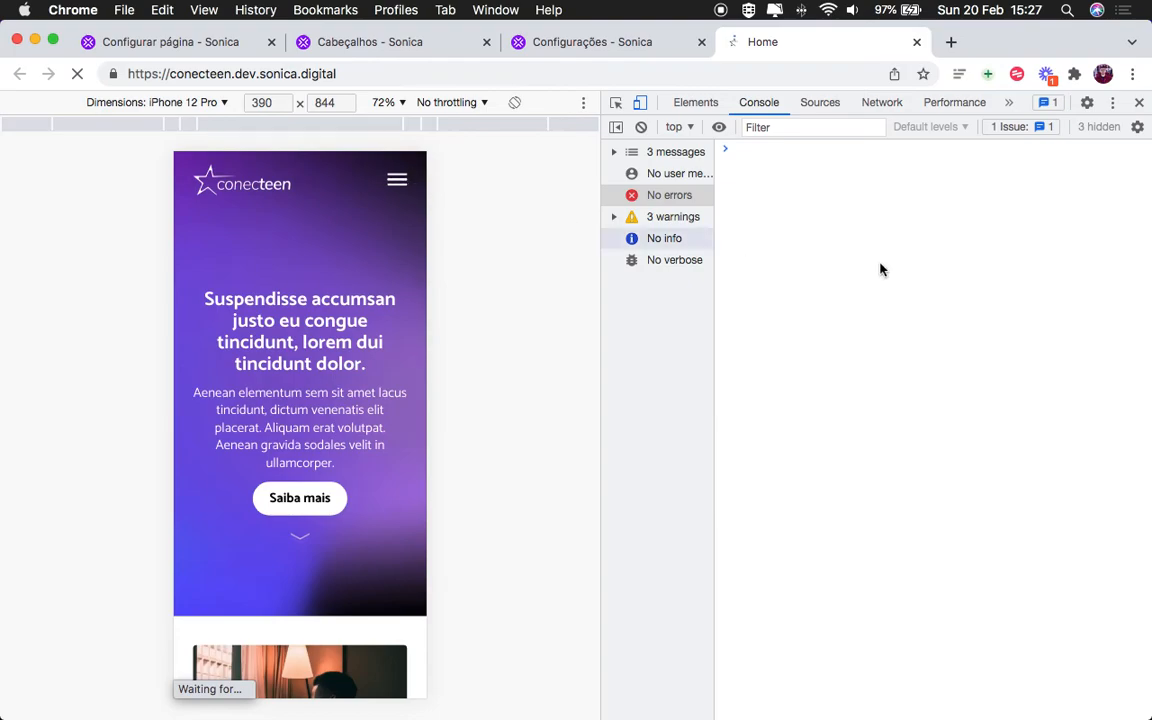
pyautogui.click(1138, 104)
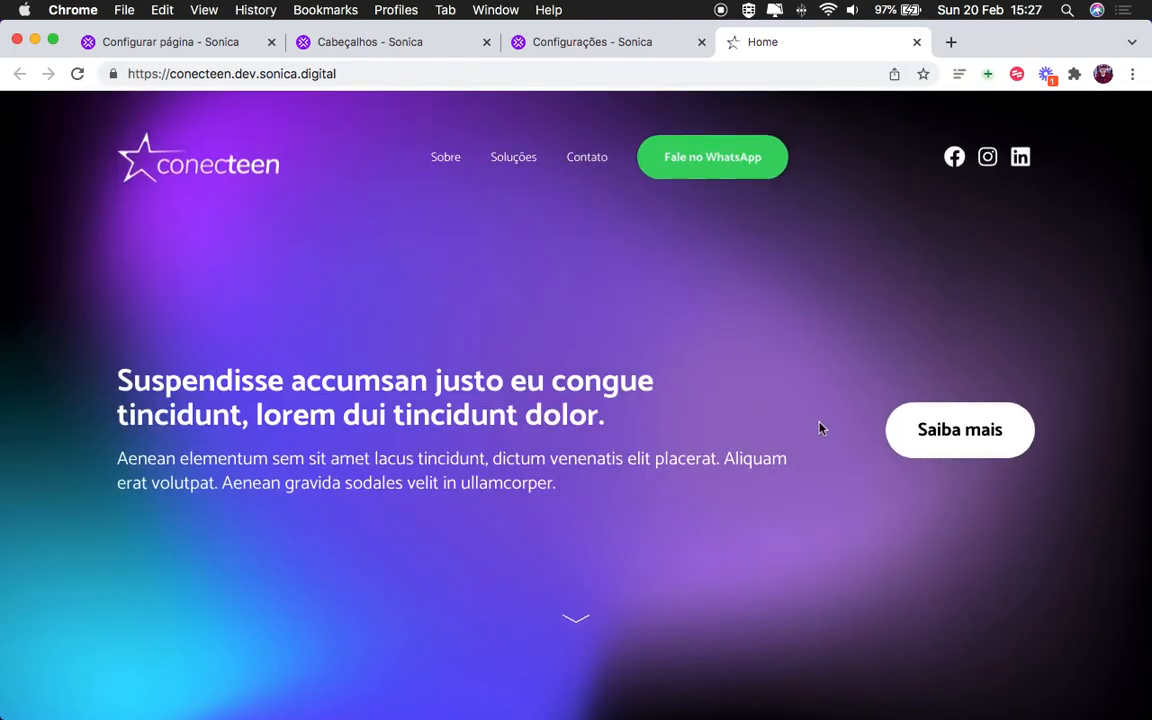
# Step: Review the published Home page down to the footer and examine its copyright text
pyautogui.scroll(-5, 782, 404)
pyautogui.scroll(-10, 782, 404)
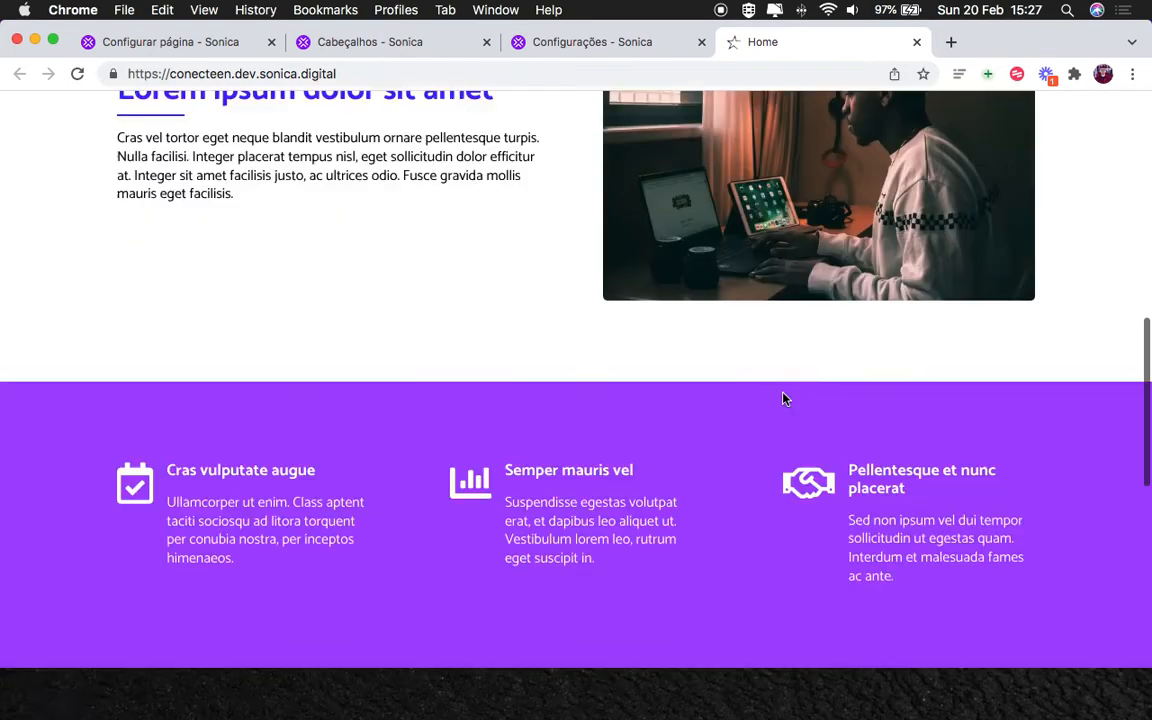
pyautogui.scroll(-5, 530, 396)
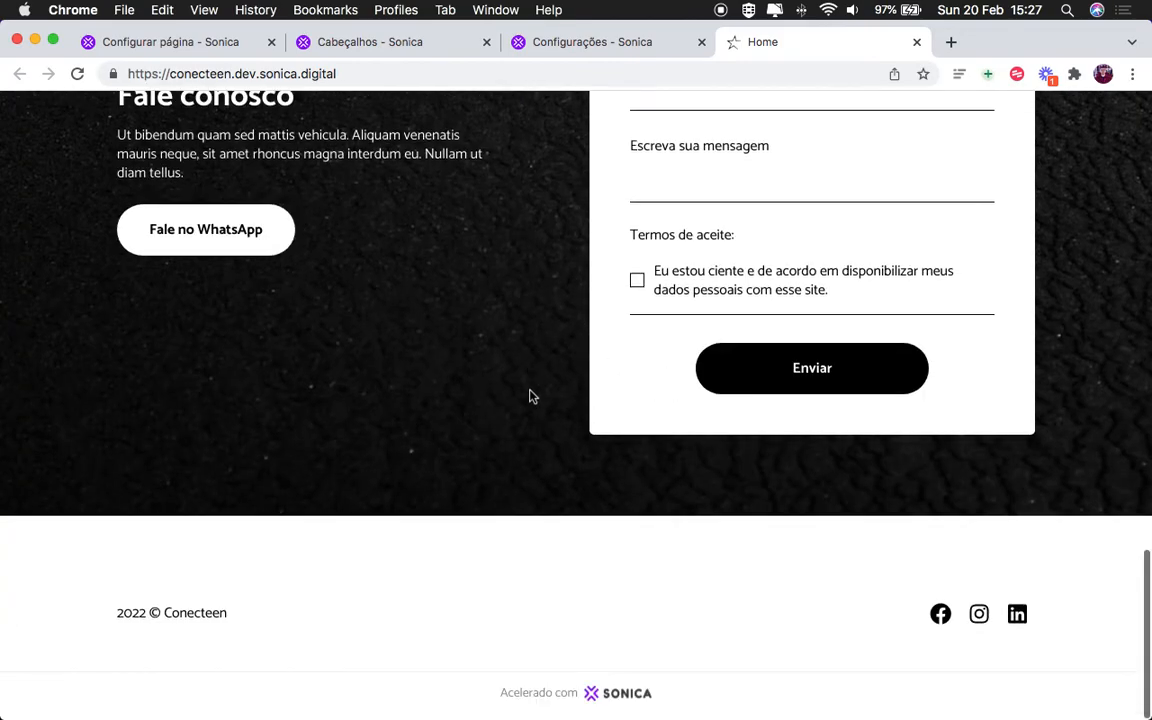
pyautogui.tripleClick(231, 628)
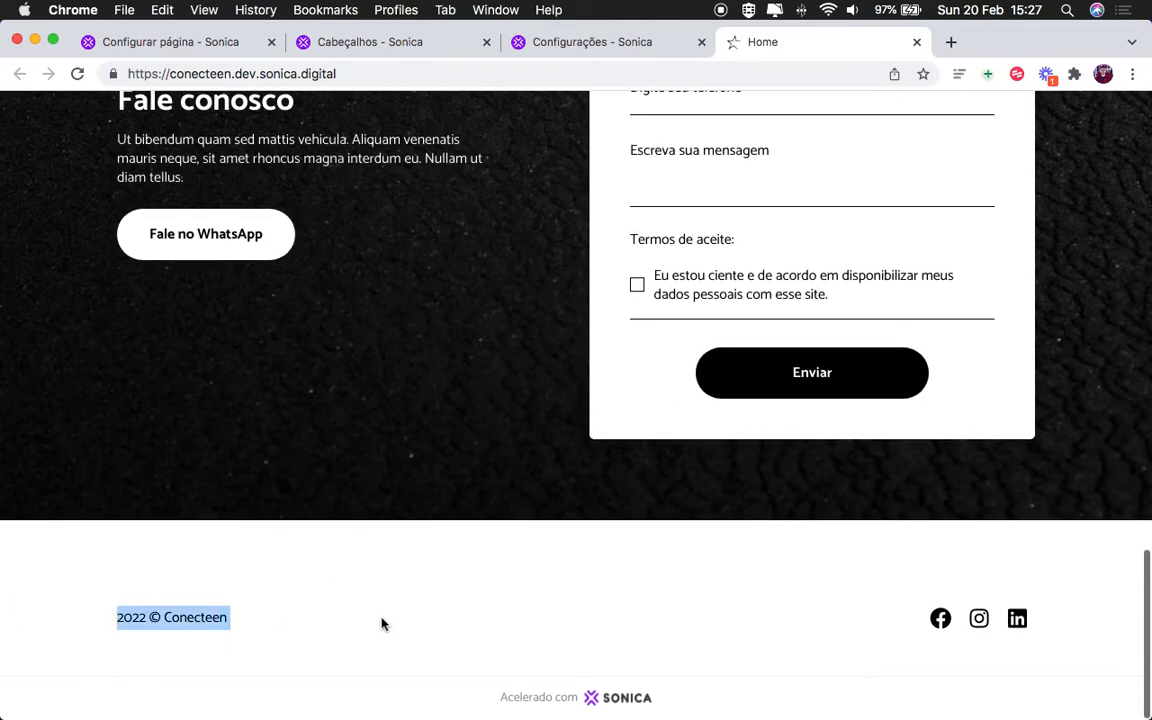
pyautogui.click(117, 626)
pyautogui.moveTo(117, 626); pyautogui.dragTo(303, 627)
pyautogui.click(669, 101)
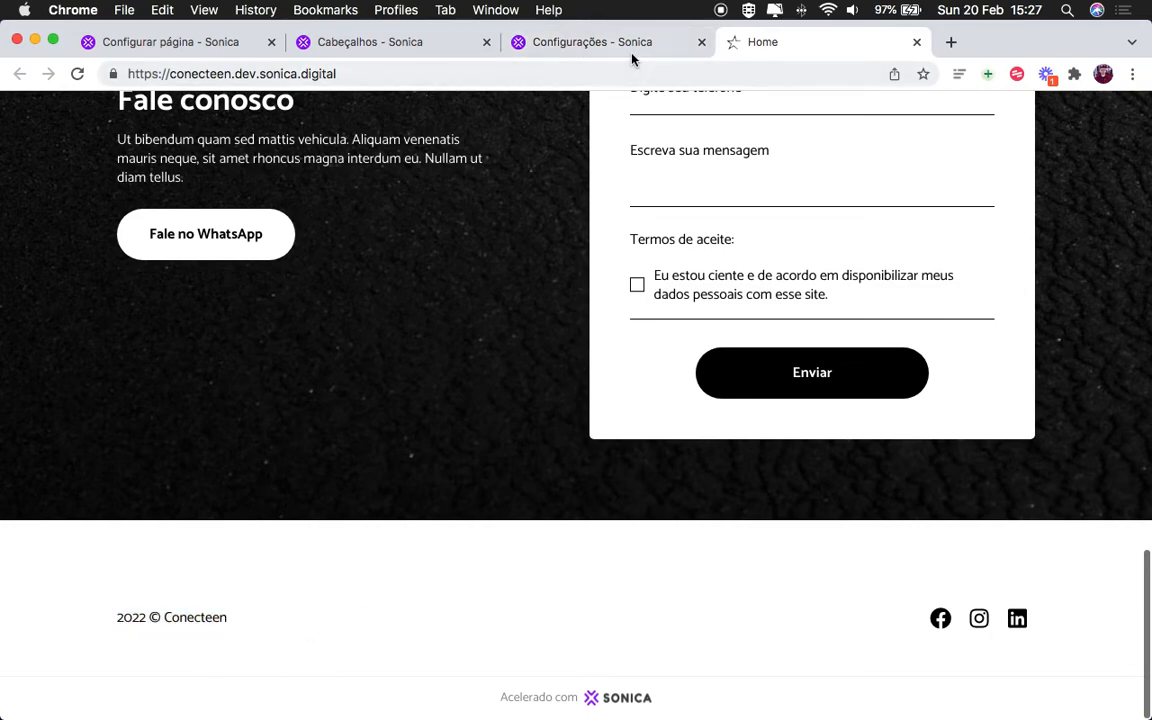
# Step: Open the Rodapé section of the site's Configurações and select the footer's informative text
pyautogui.click(585, 42)
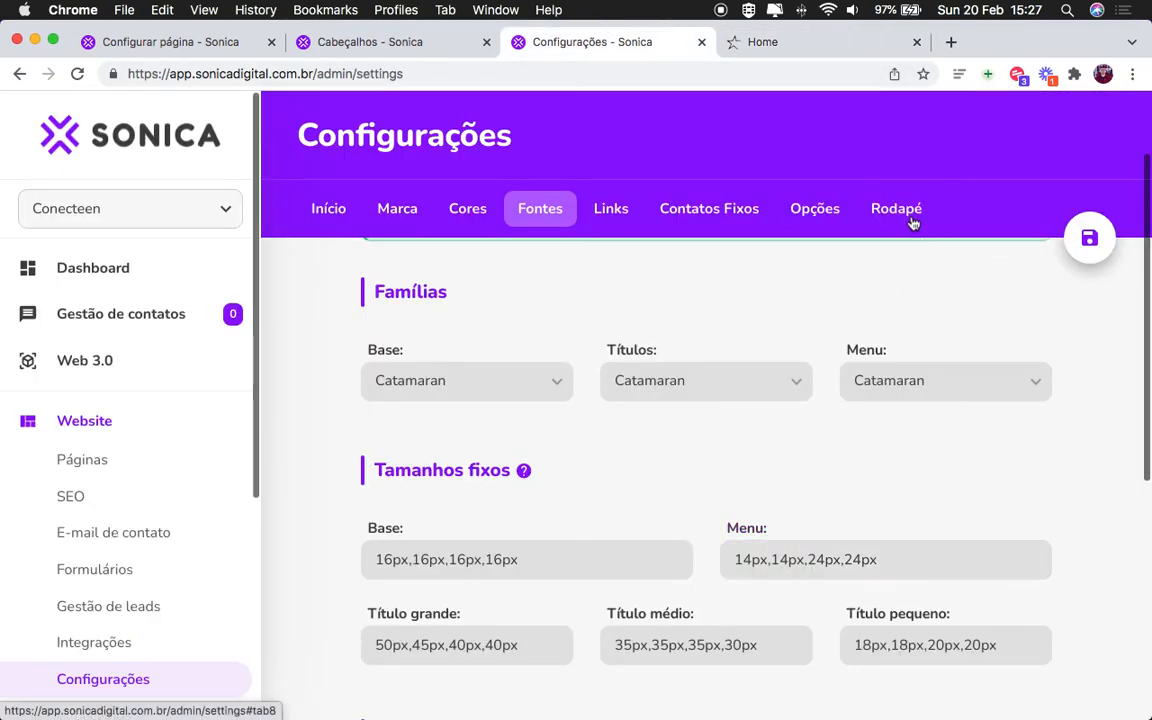
pyautogui.click(912, 222)
pyautogui.scroll(2, 590, 410)
pyautogui.moveTo(571, 428); pyautogui.dragTo(288, 429)
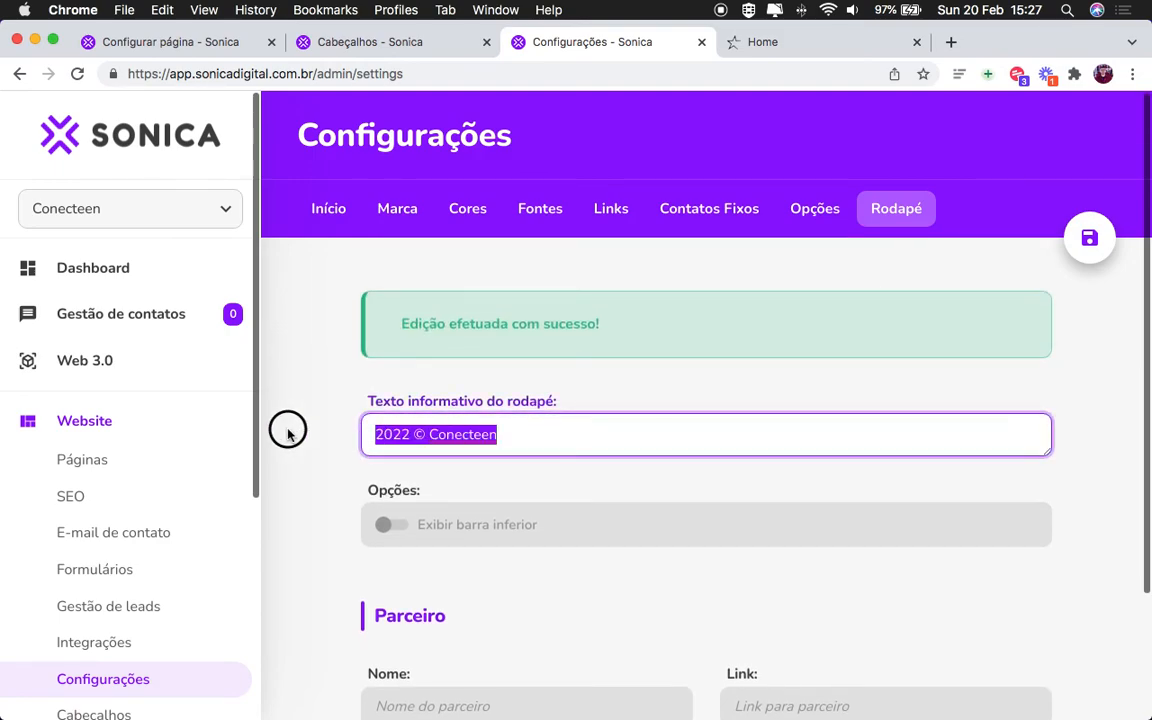
# Step: Look over the Rodapé and Opções settings, and open the Contatos Fixos section
pyautogui.click(549, 437)
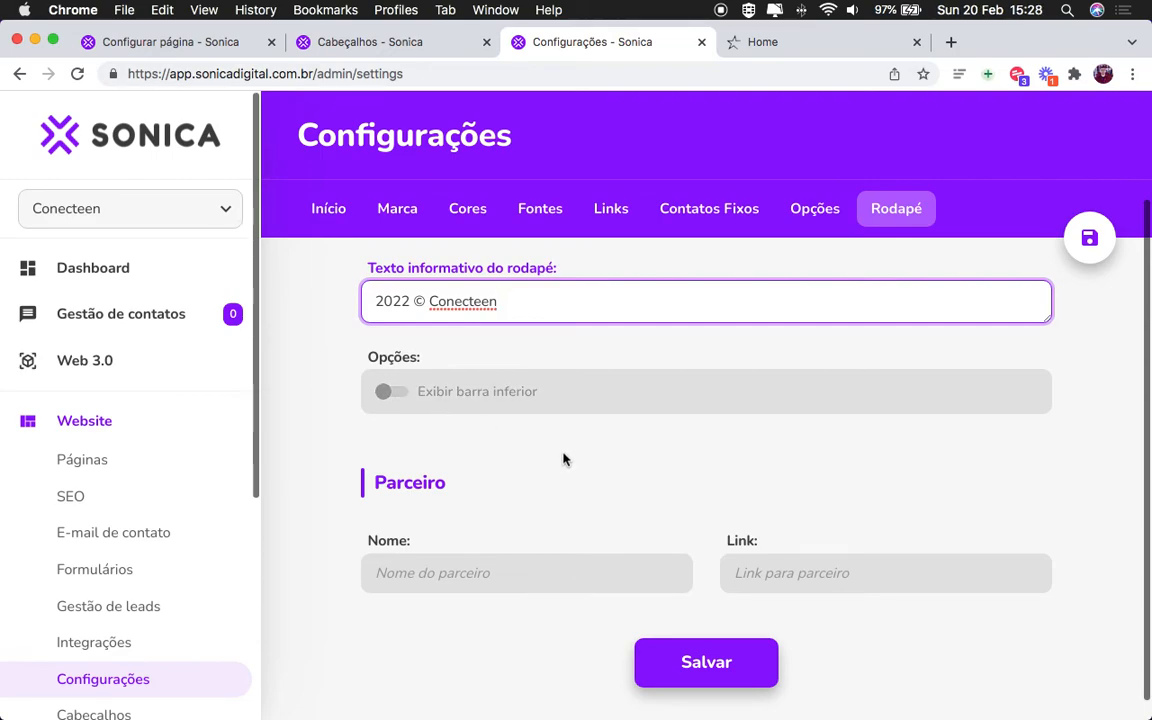
pyautogui.click(827, 216)
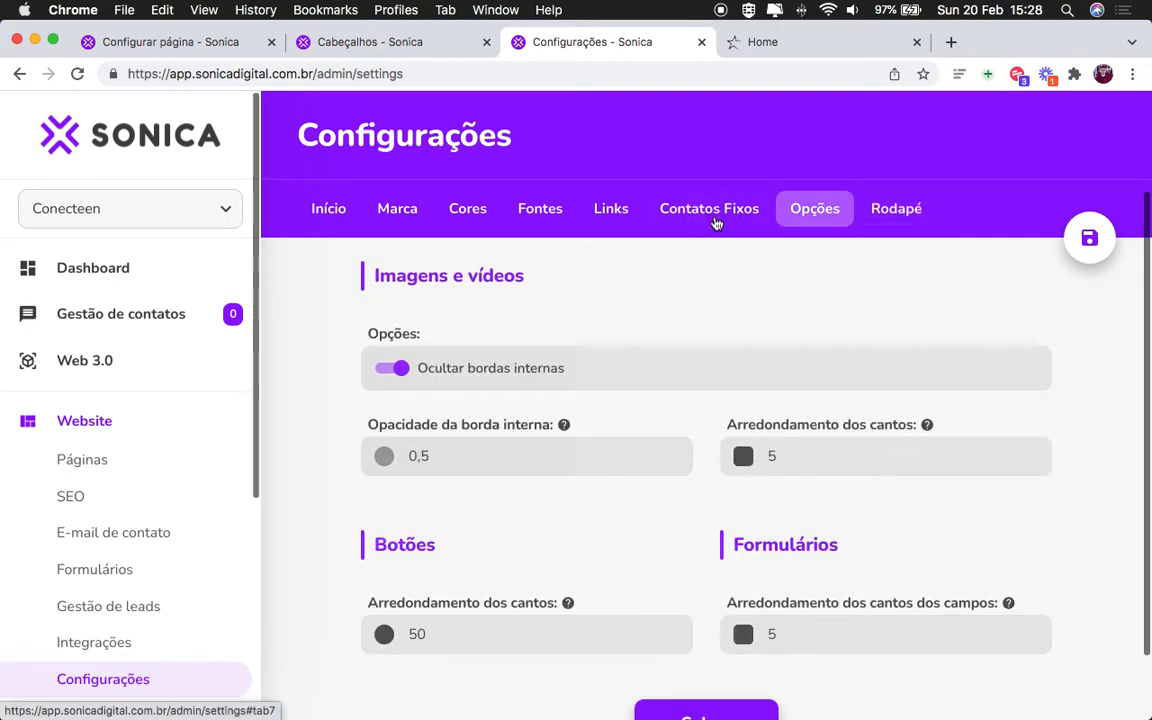
pyautogui.click(716, 220)
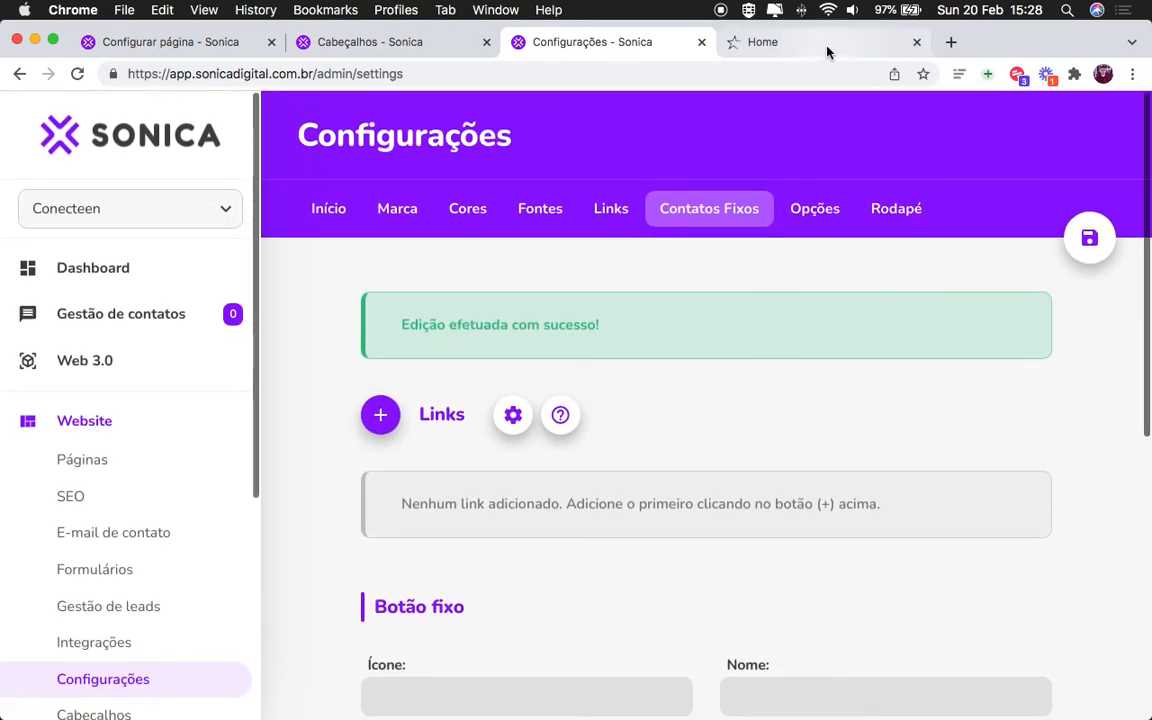
# Step: Check the published Home page for a fixed contact button and return to the Contatos Fixos settings
pyautogui.click(800, 42)
pyautogui.scroll(20, 1041, 450)
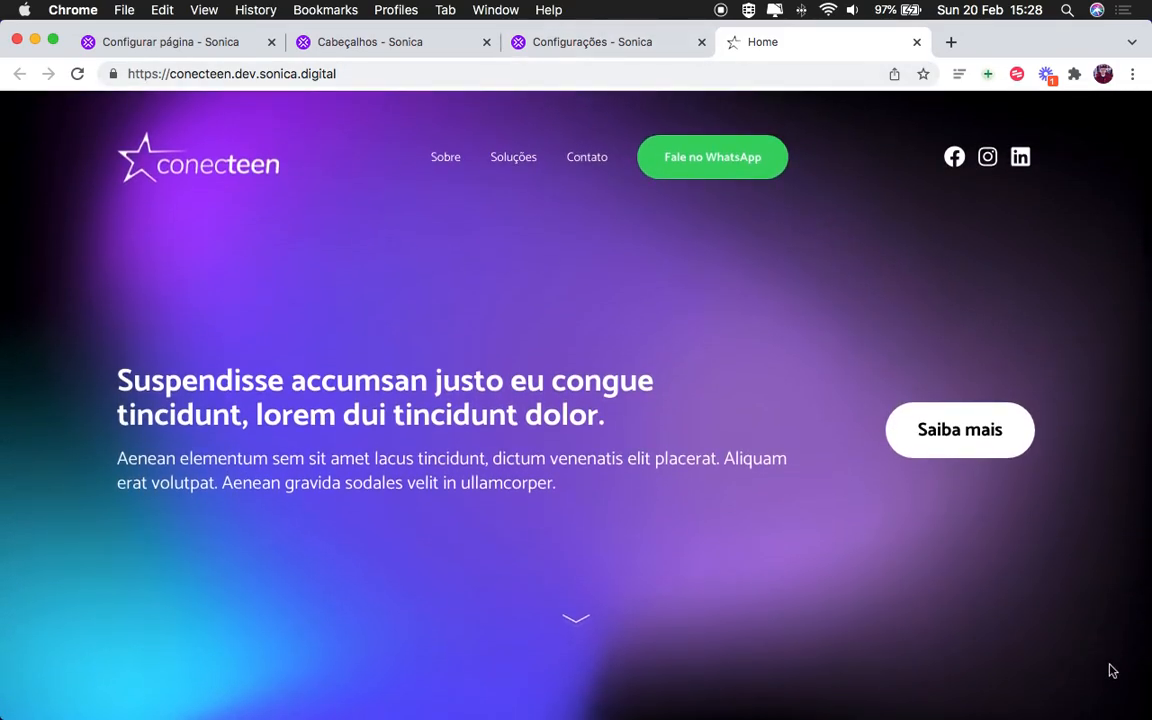
pyautogui.scroll(-10, 1111, 669)
pyautogui.scroll(10, 1111, 669)
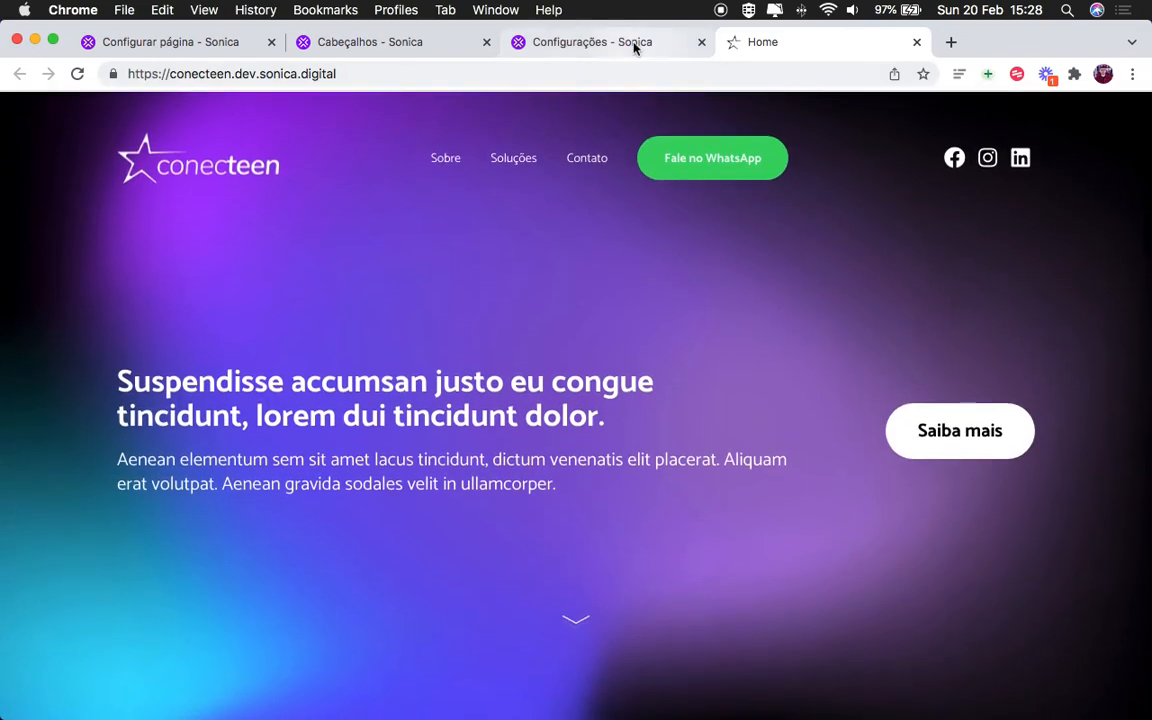
pyautogui.click(634, 44)
pyautogui.scroll(1, 480, 500)
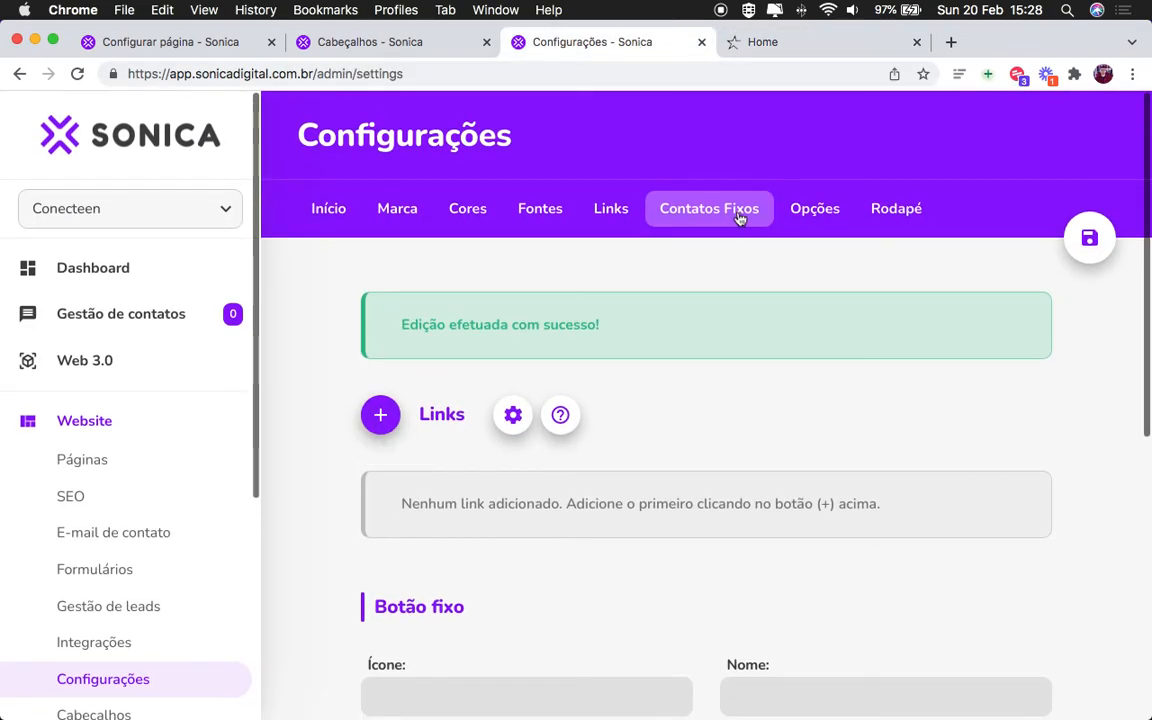
# Step: Add an external link to the fixed contacts and give it the round WhatsApp icon, fab fa-whatsapp
pyautogui.click(381, 416)
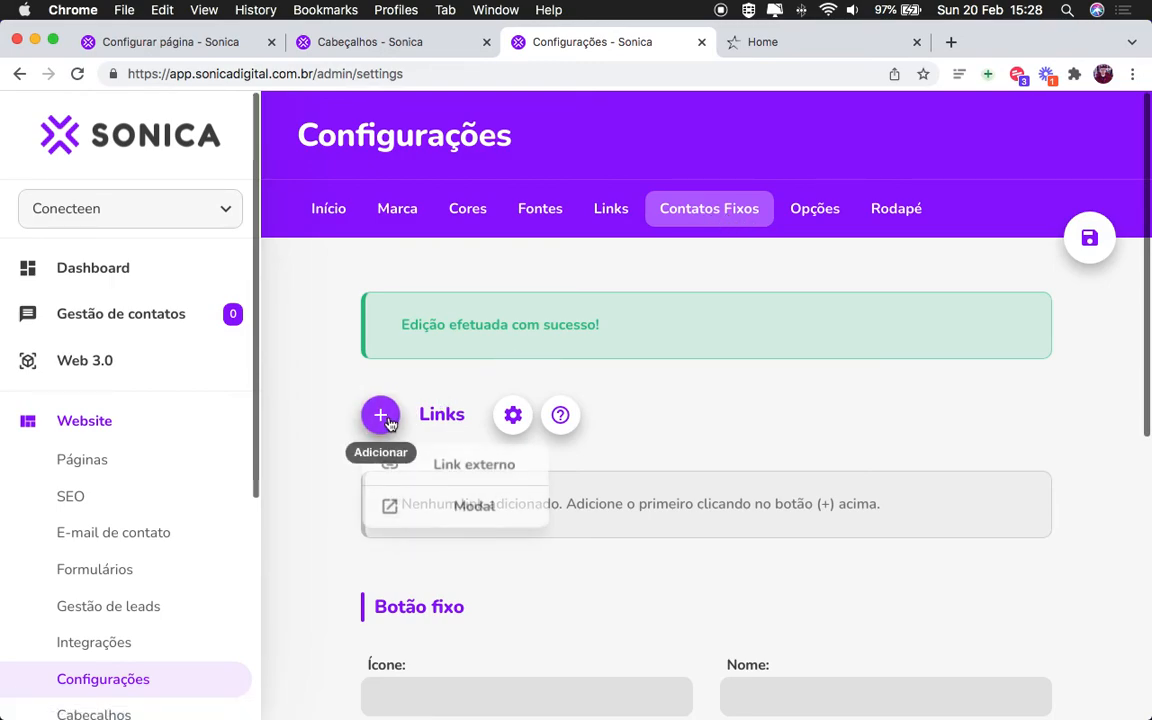
pyautogui.click(427, 480)
pyautogui.scroll(-5, 452, 476)
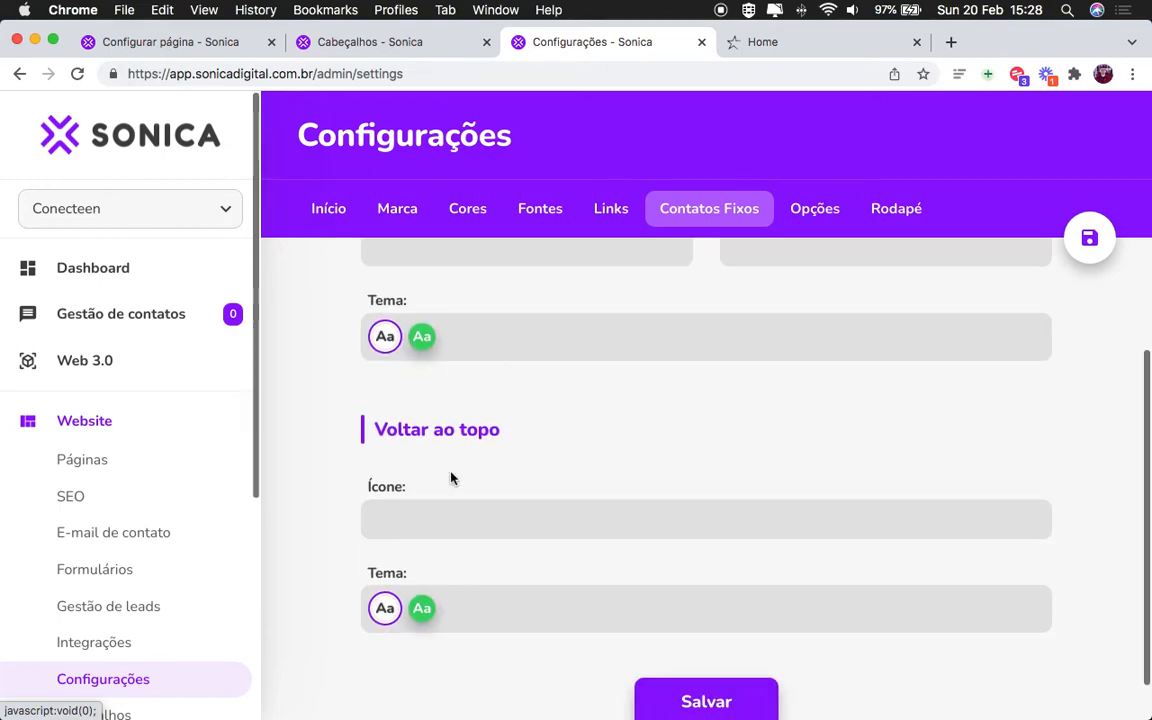
pyautogui.scroll(4, 488, 476)
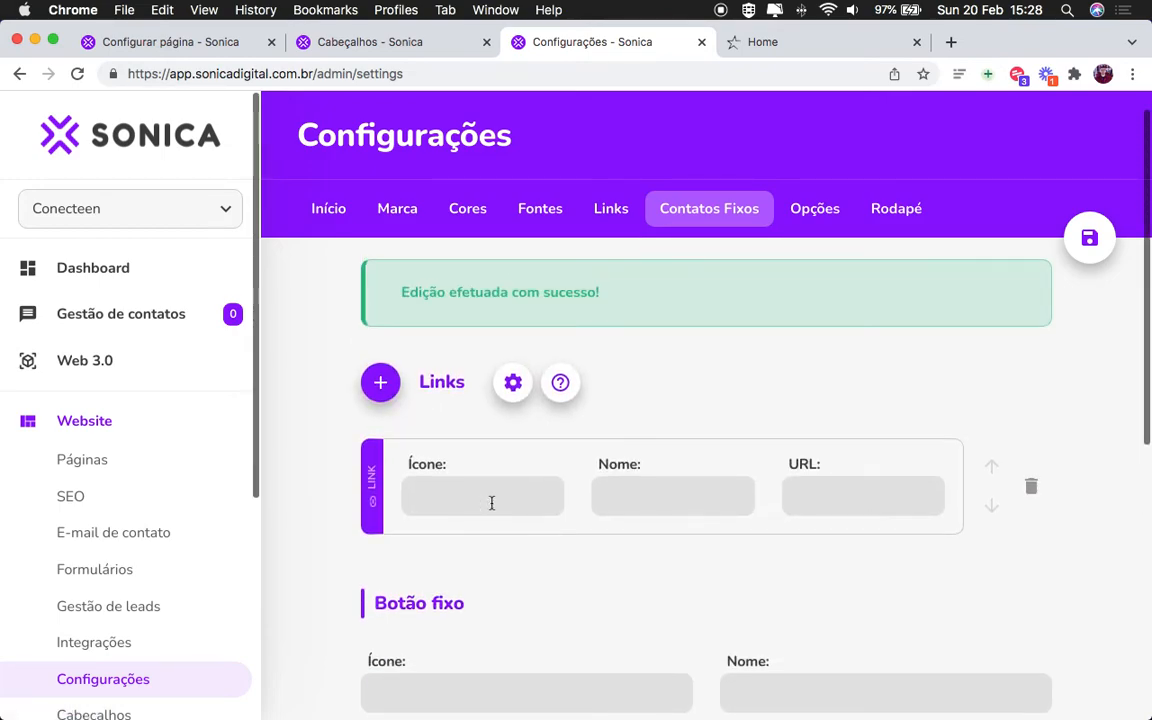
pyautogui.click(491, 503)
pyautogui.write('ha')
pyautogui.press('BackSpace')
pyautogui.press('BackSpace')
pyautogui.write('whats')
pyautogui.click(419, 560)
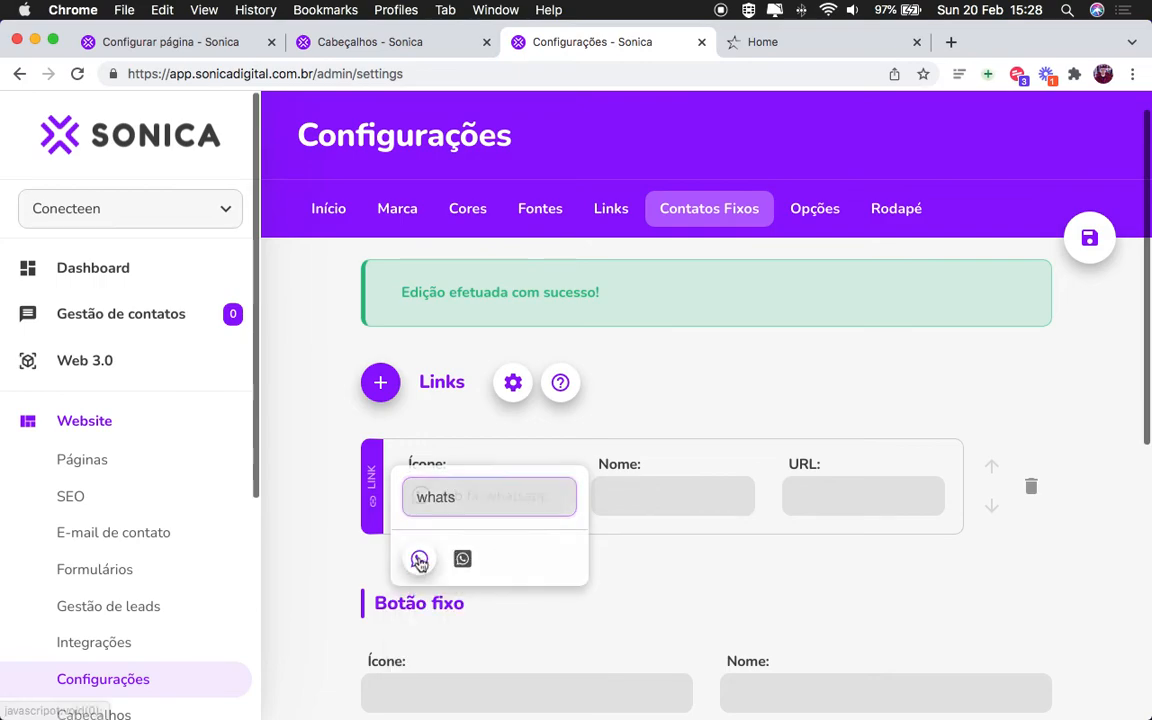
pyautogui.click(674, 497)
pyautogui.write('WhatsApp')
pyautogui.click(885, 491)
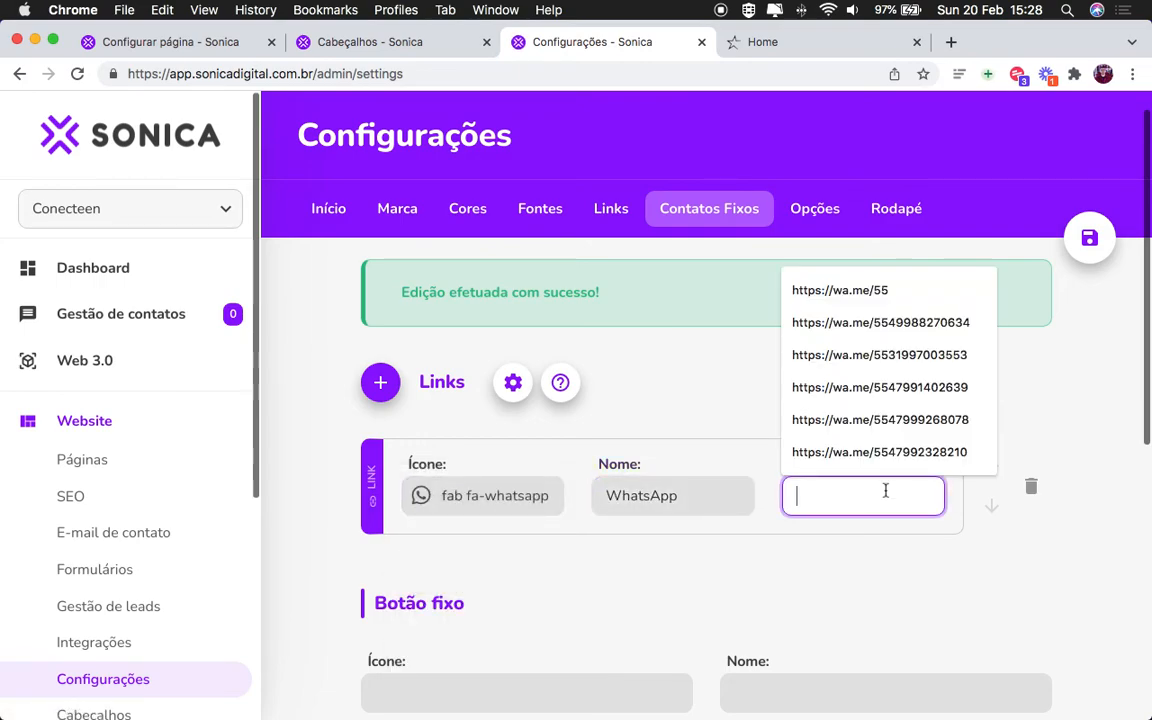
pyautogui.click(900, 292)
pyautogui.click(836, 612)
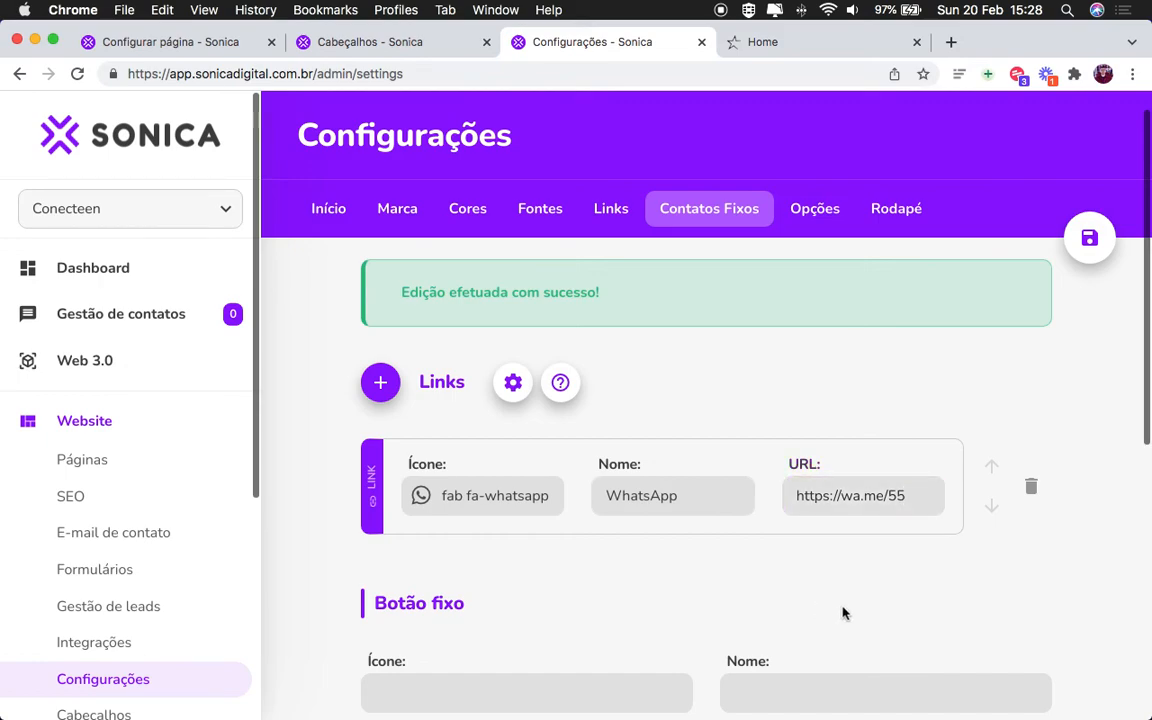
# Step: Set the Botão fixo theme to Verde and save the site settings
pyautogui.scroll(-3, 841, 612)
pyautogui.click(425, 566)
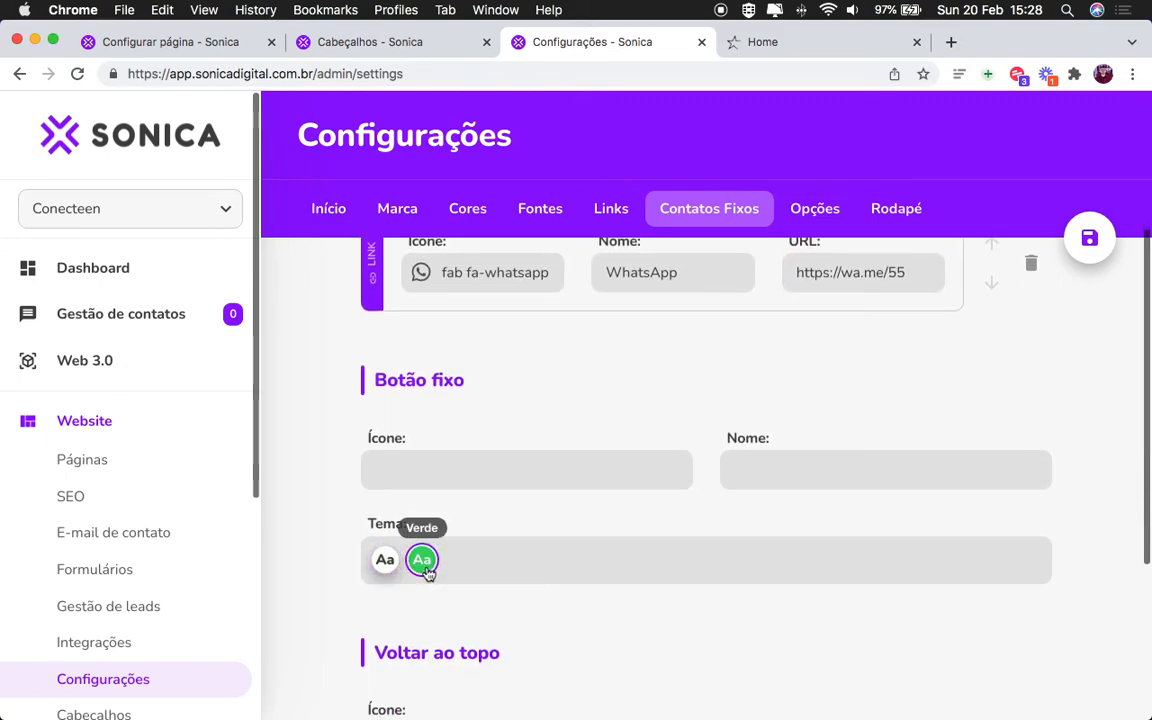
pyautogui.scroll(-4, 681, 635)
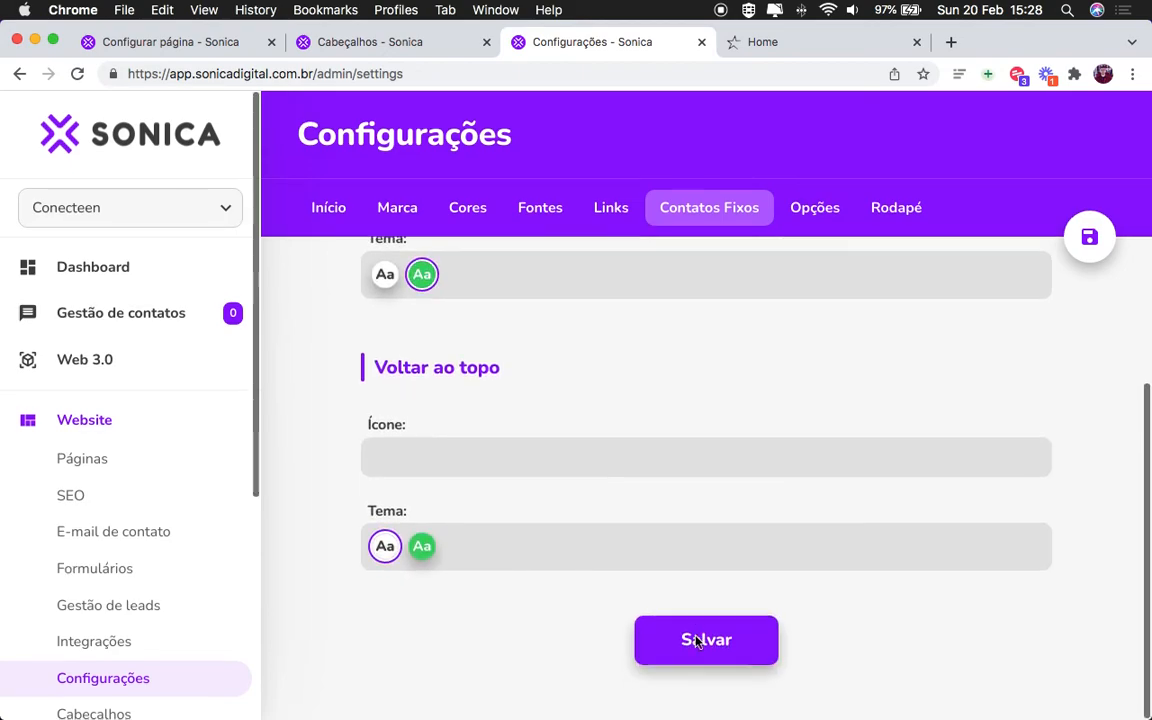
pyautogui.click(737, 680)
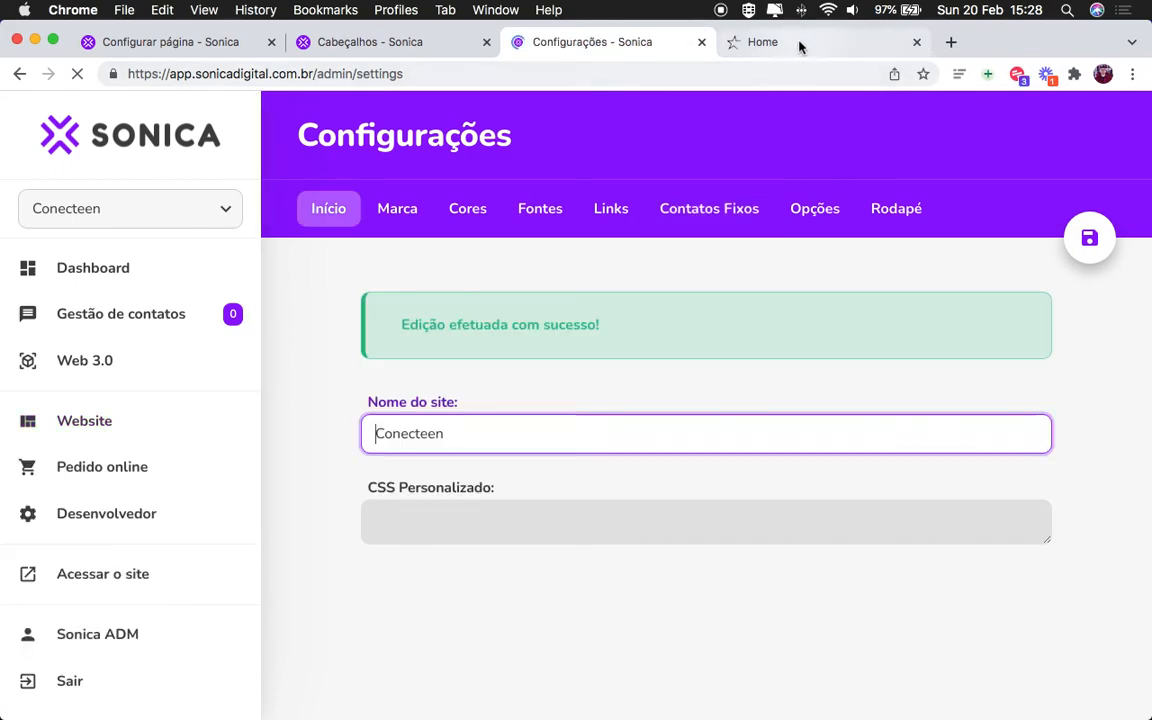
# Step: Reload the published Home page and check the fixed WhatsApp button while going through the page
pyautogui.click(800, 44)
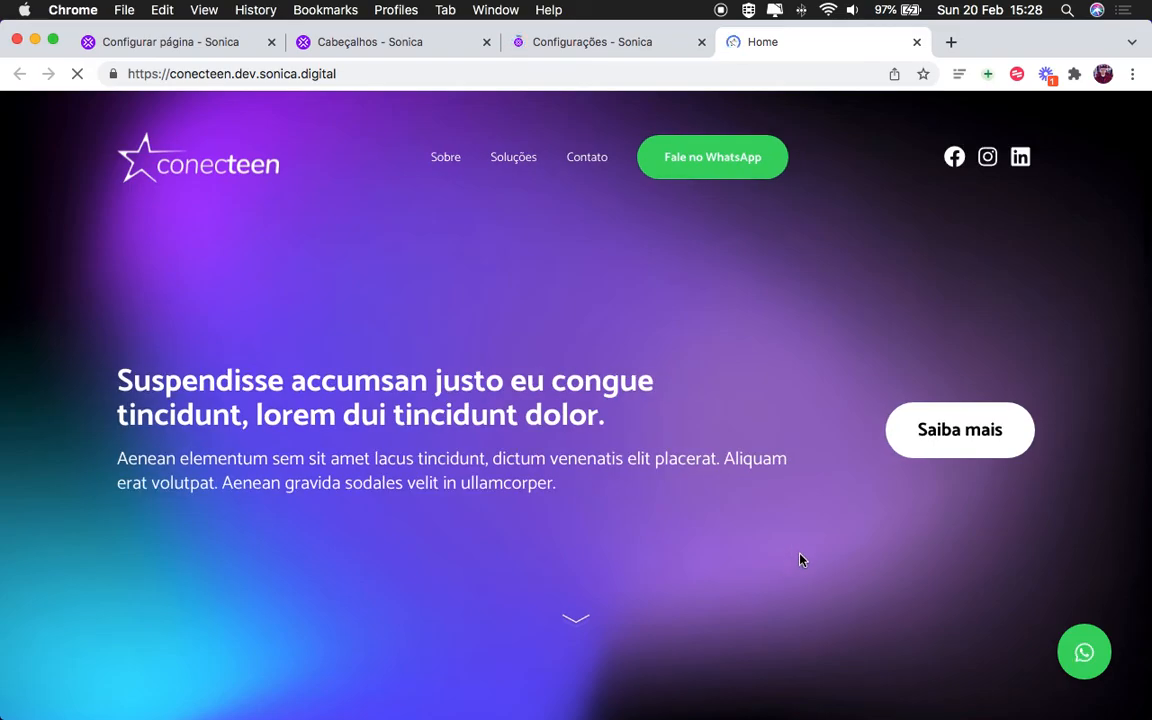
pyautogui.scroll(-4, 800, 560)
pyautogui.scroll(-3, 803, 558)
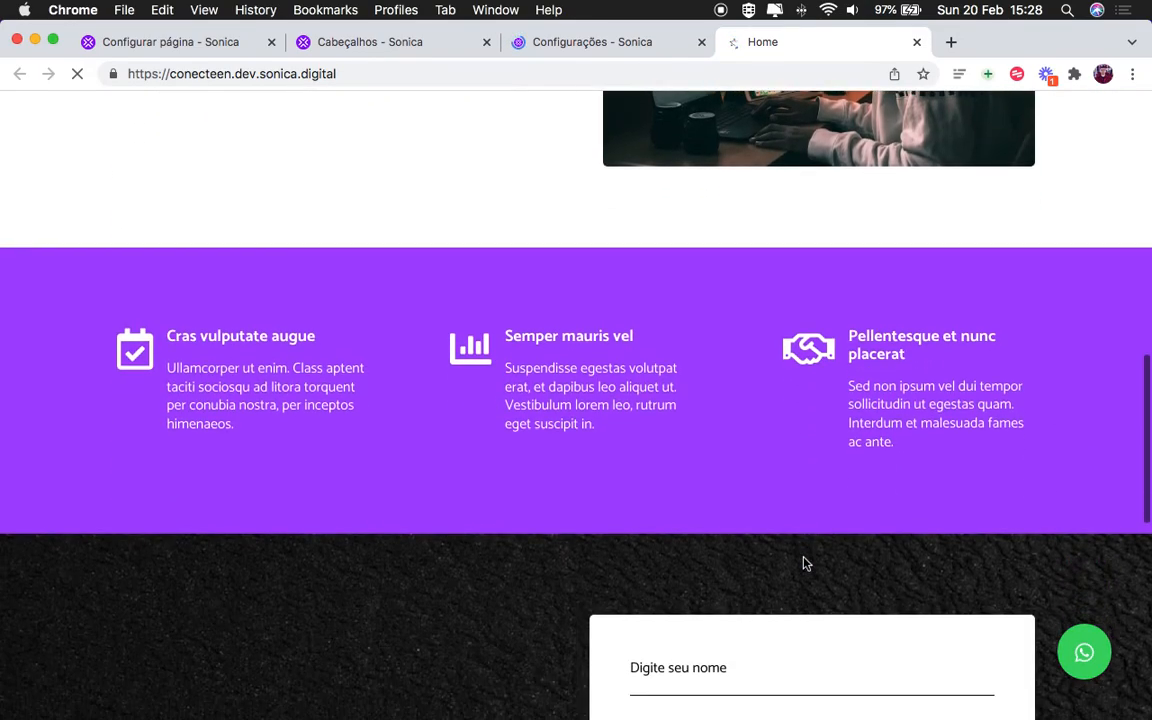
pyautogui.scroll(10, 803, 560)
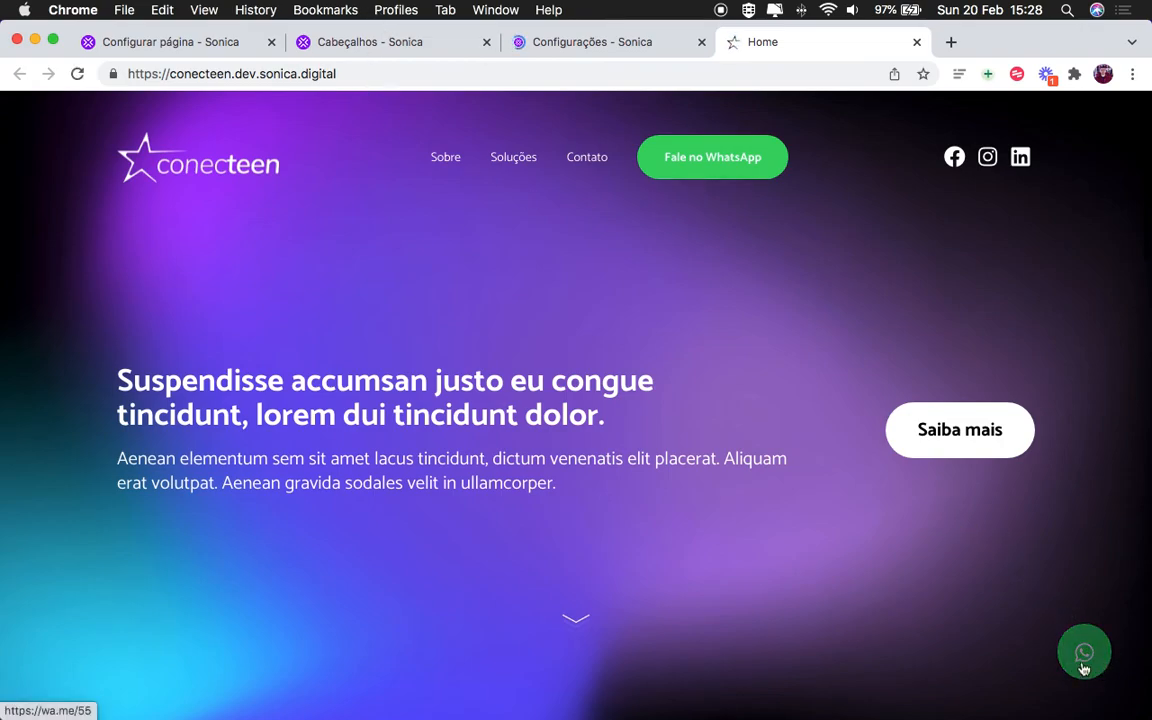
# Step: Disable Habilitar contatos fixos in the Home page's configuration options and save the page
pyautogui.click(172, 44)
pyautogui.scroll(10, 283, 270)
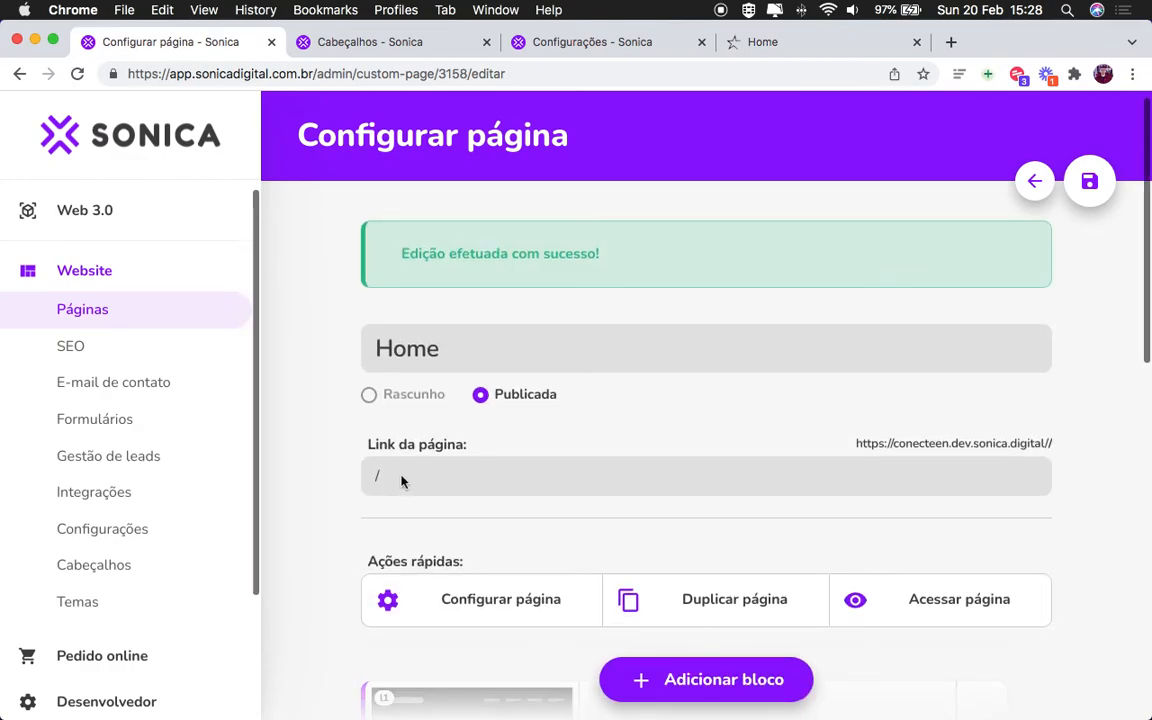
pyautogui.click(493, 613)
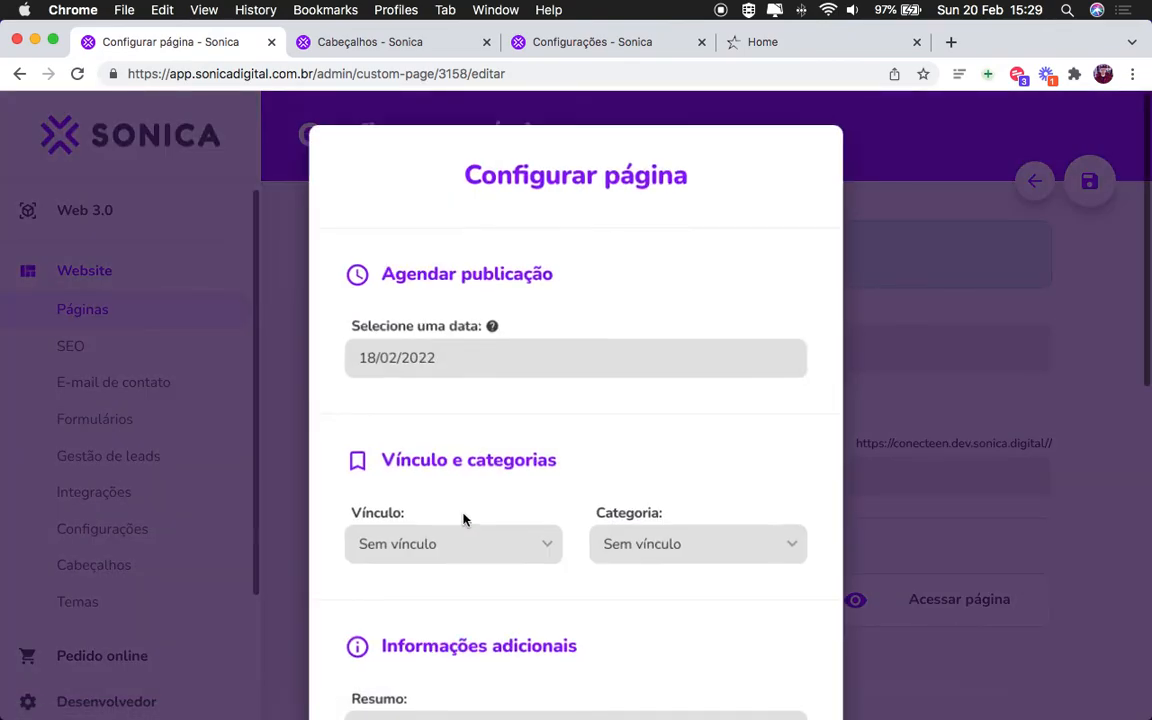
pyautogui.scroll(-10, 463, 519)
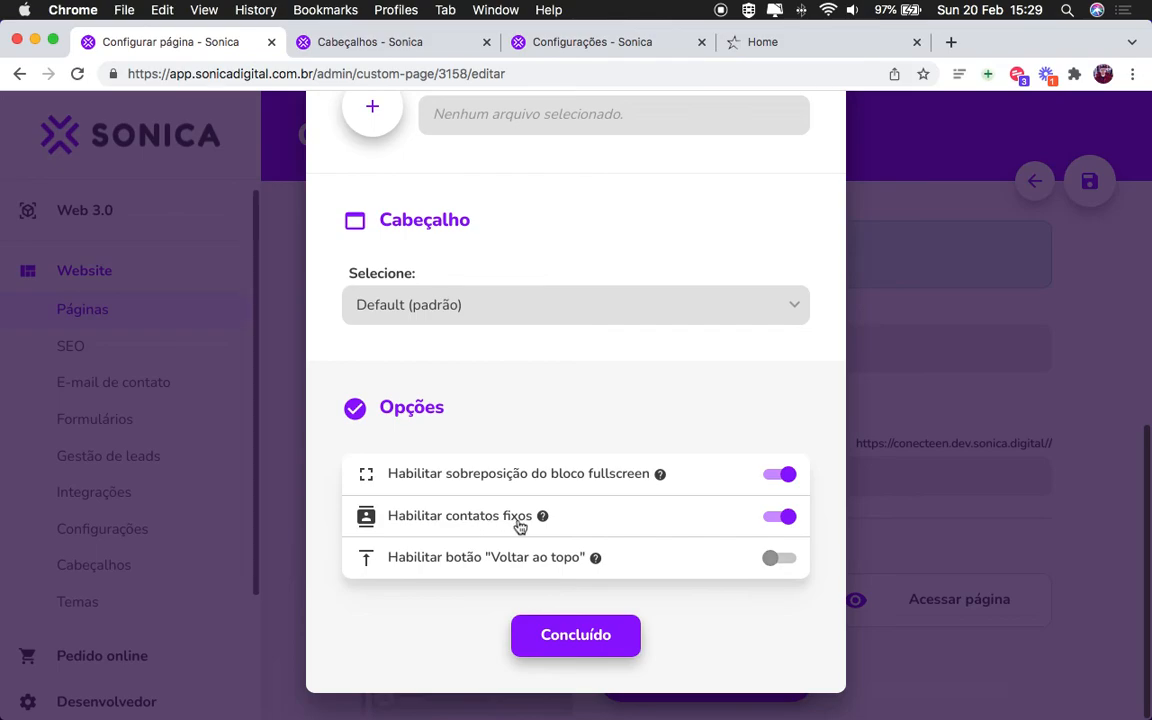
pyautogui.click(772, 518)
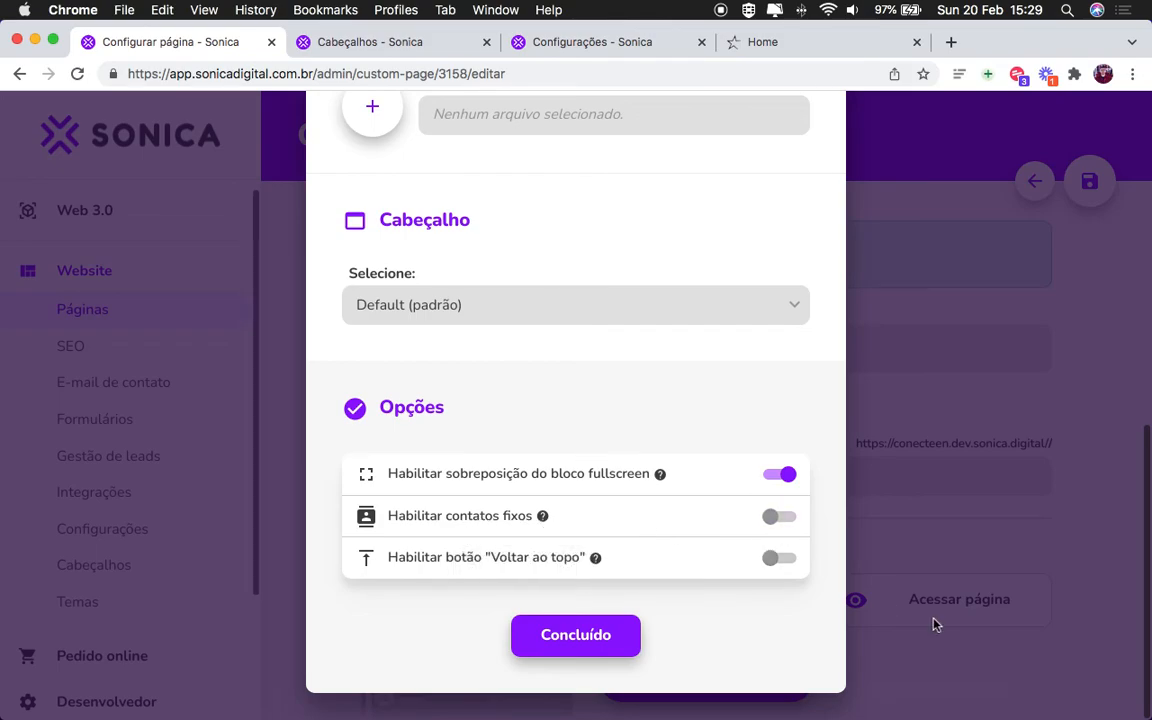
pyautogui.click(575, 635)
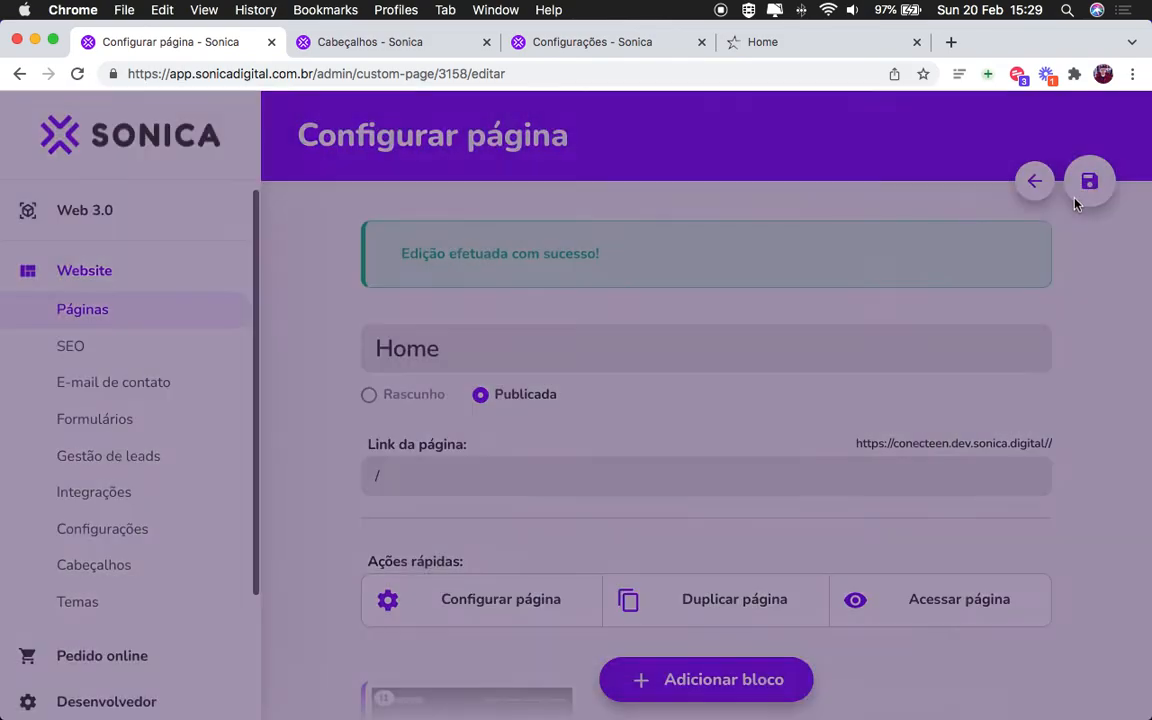
pyautogui.click(1089, 181)
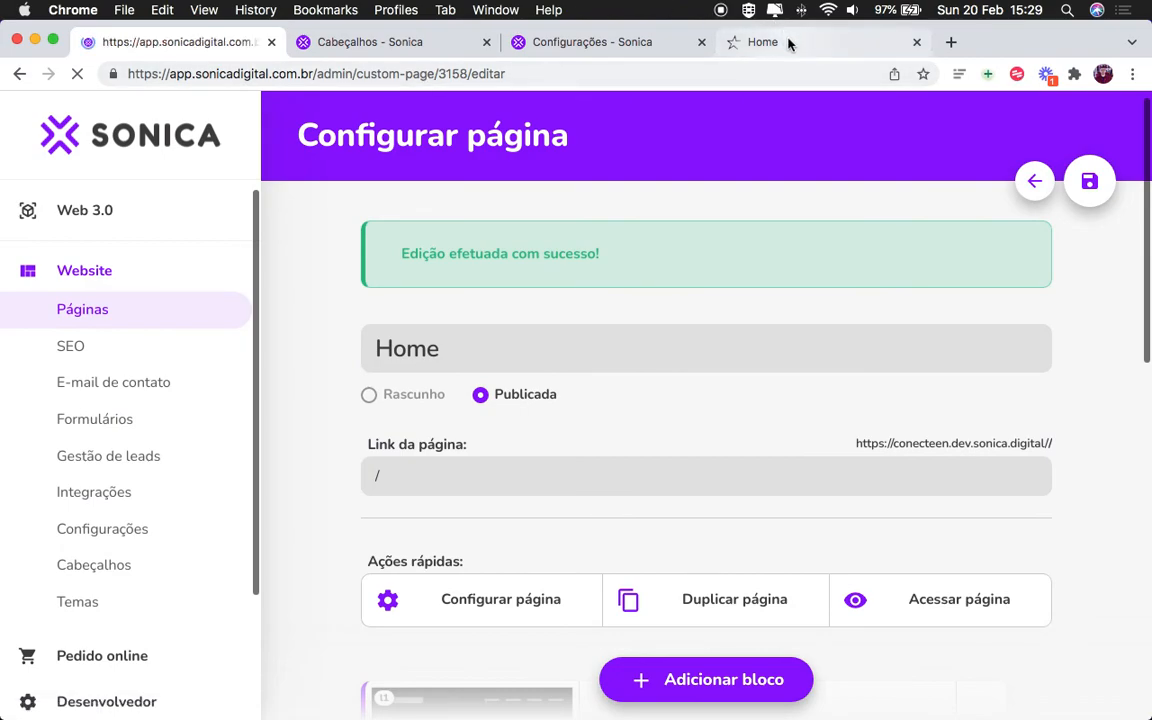
# Step: Reload the published Home page and check whether the fixed WhatsApp button is displayed
pyautogui.click(789, 42)
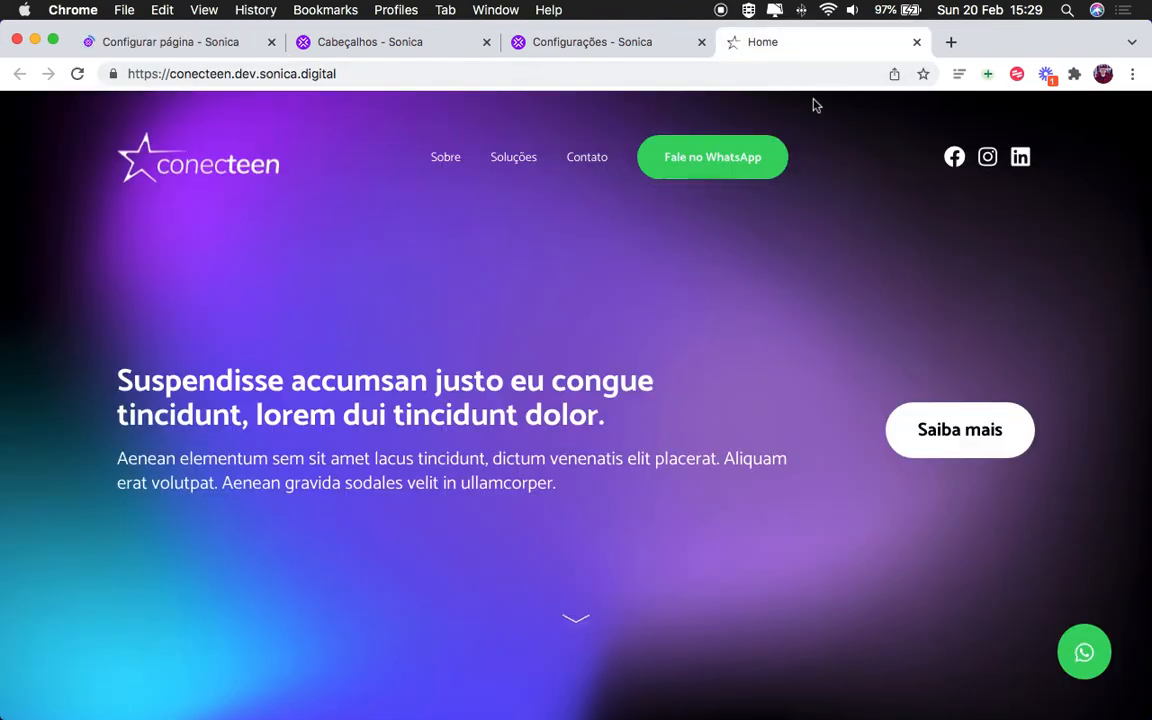
pyautogui.click(77, 74)
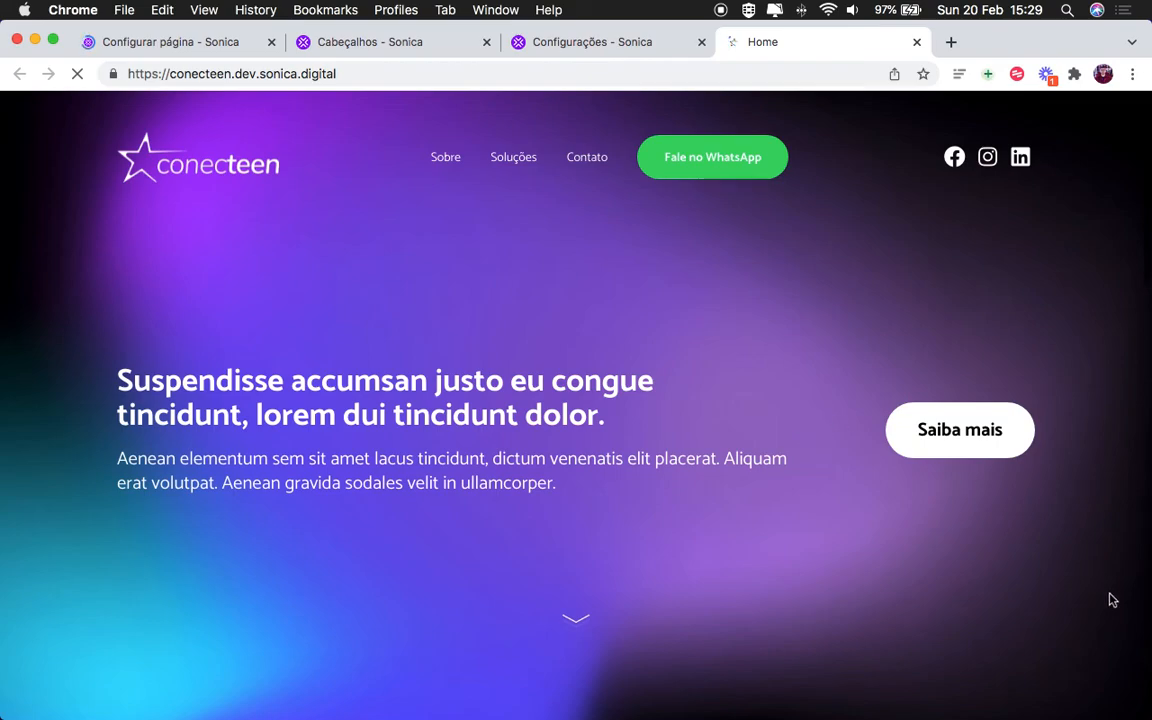
pyautogui.click(160, 51)
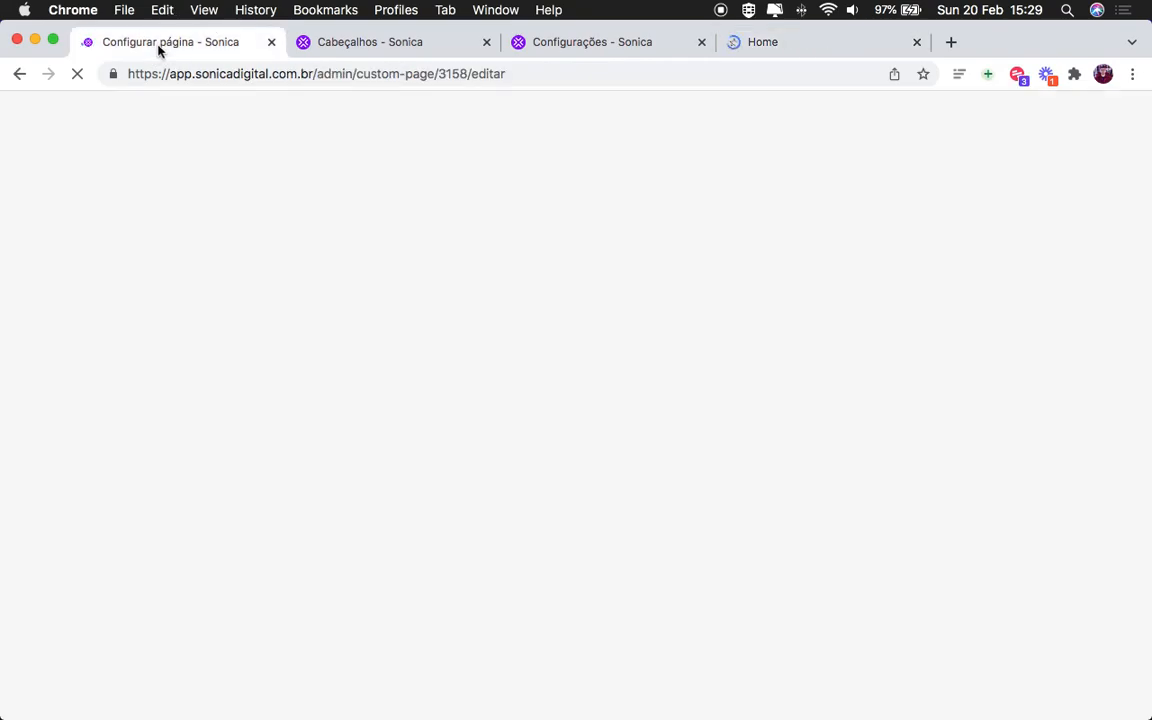
pyautogui.click(746, 43)
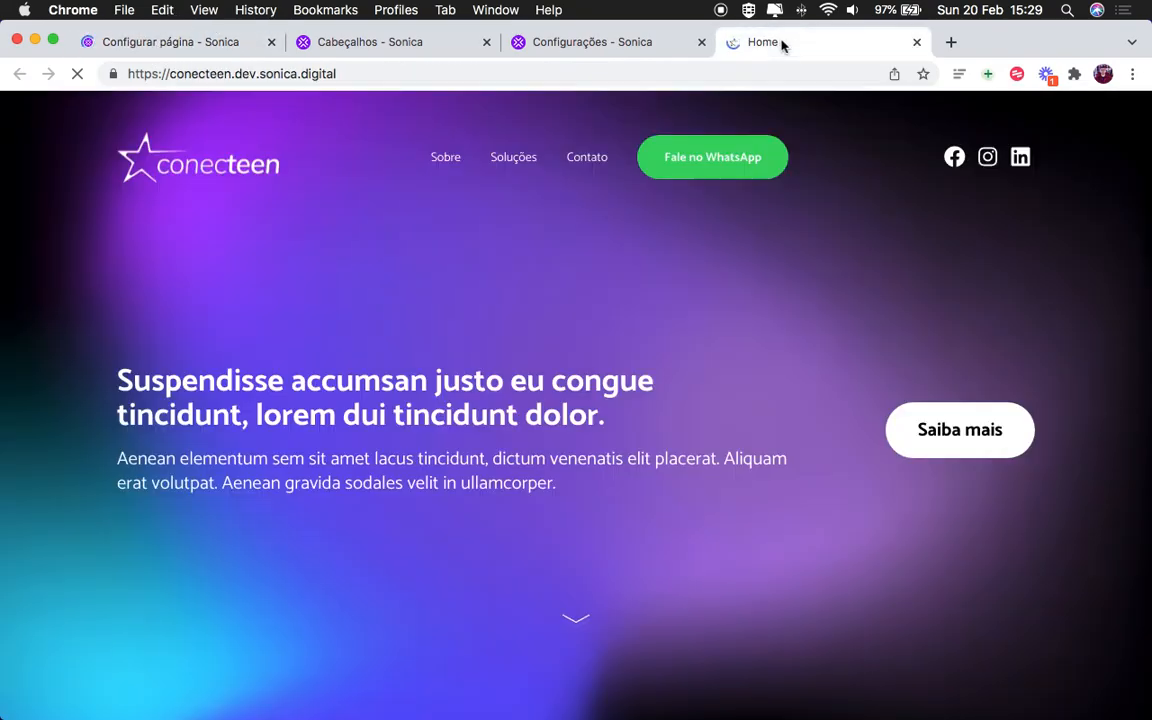
# Step: Enable Habilitar contatos fixos and the "Voltar ao topo" button in the Home page's configuration, and save the page
pyautogui.click(180, 44)
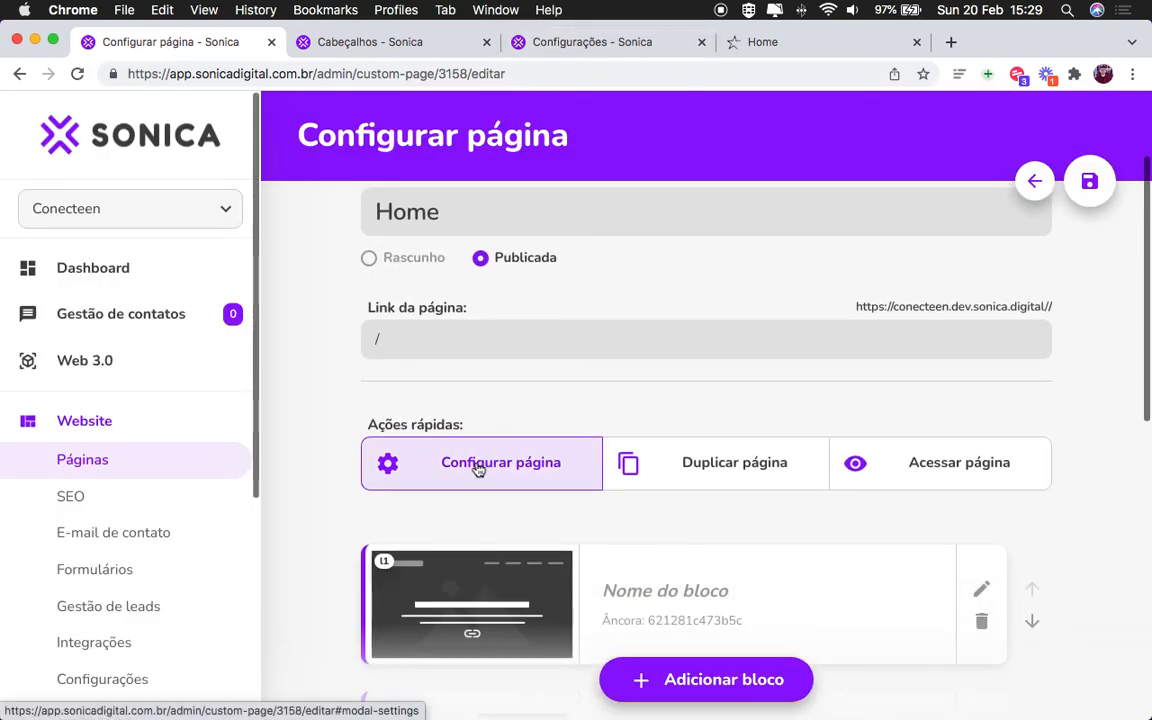
pyautogui.click(478, 470)
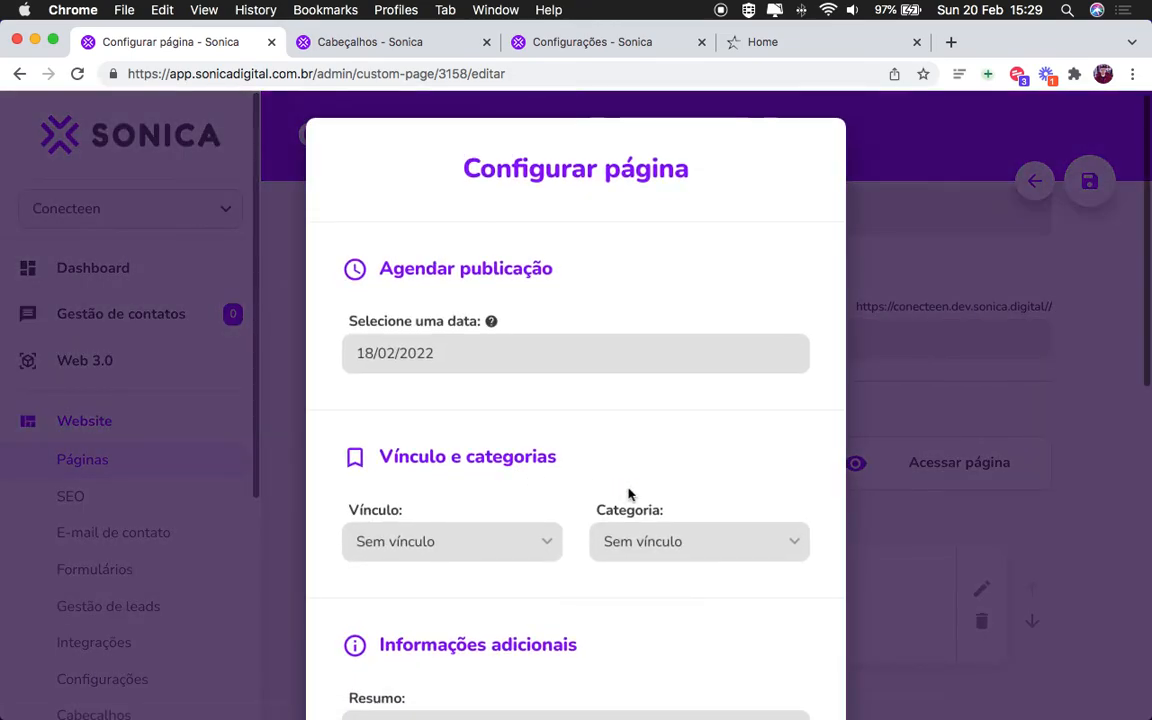
pyautogui.scroll(-7, 627, 494)
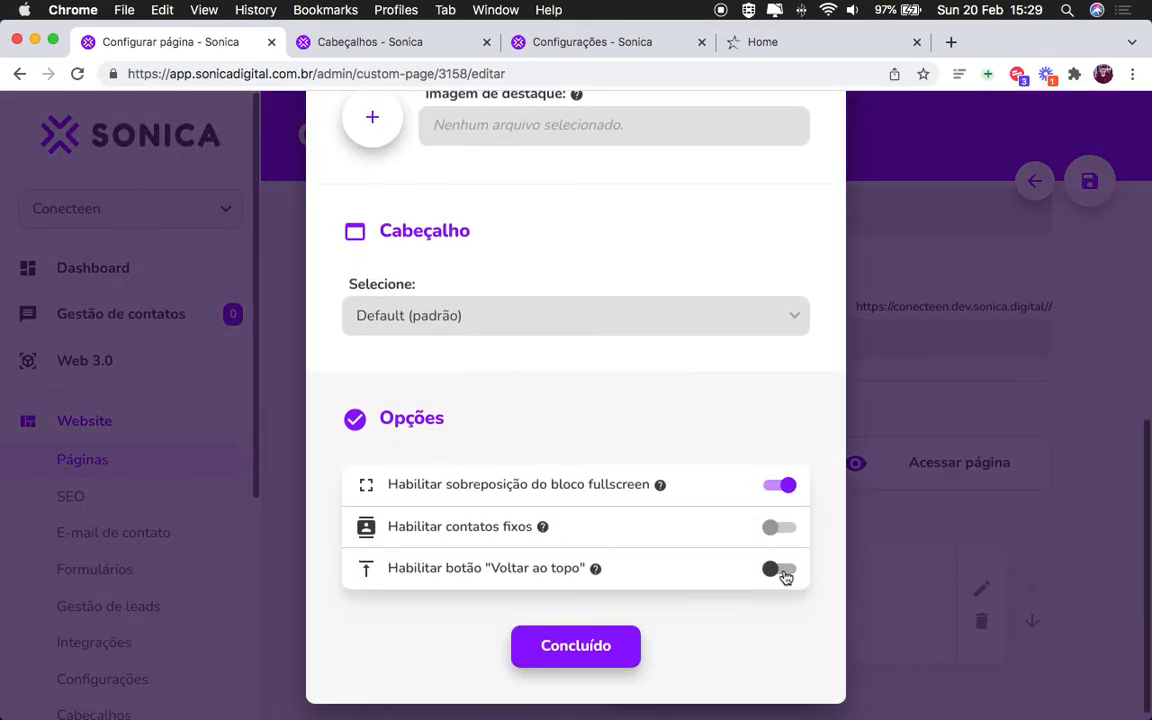
pyautogui.click(787, 530)
pyautogui.click(782, 569)
pyautogui.click(590, 645)
pyautogui.click(1090, 176)
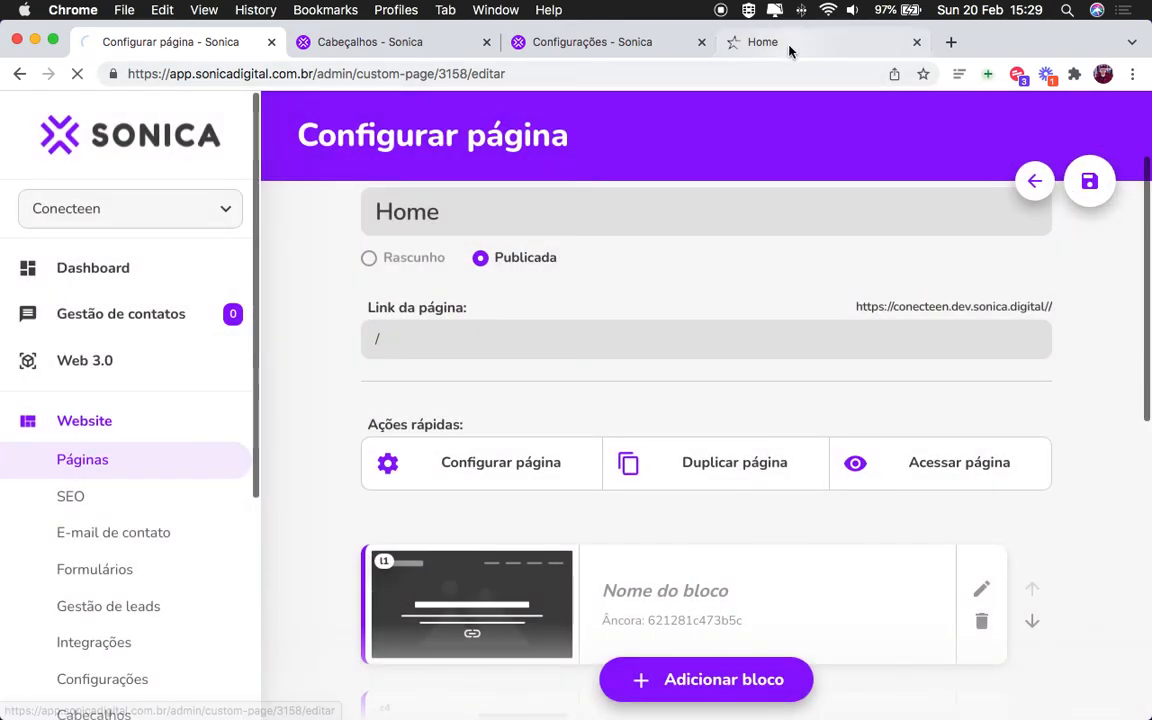
# Step: Reload the published Home page and check the WhatsApp and back-to-top buttons down to the footer and back up
pyautogui.click(789, 44)
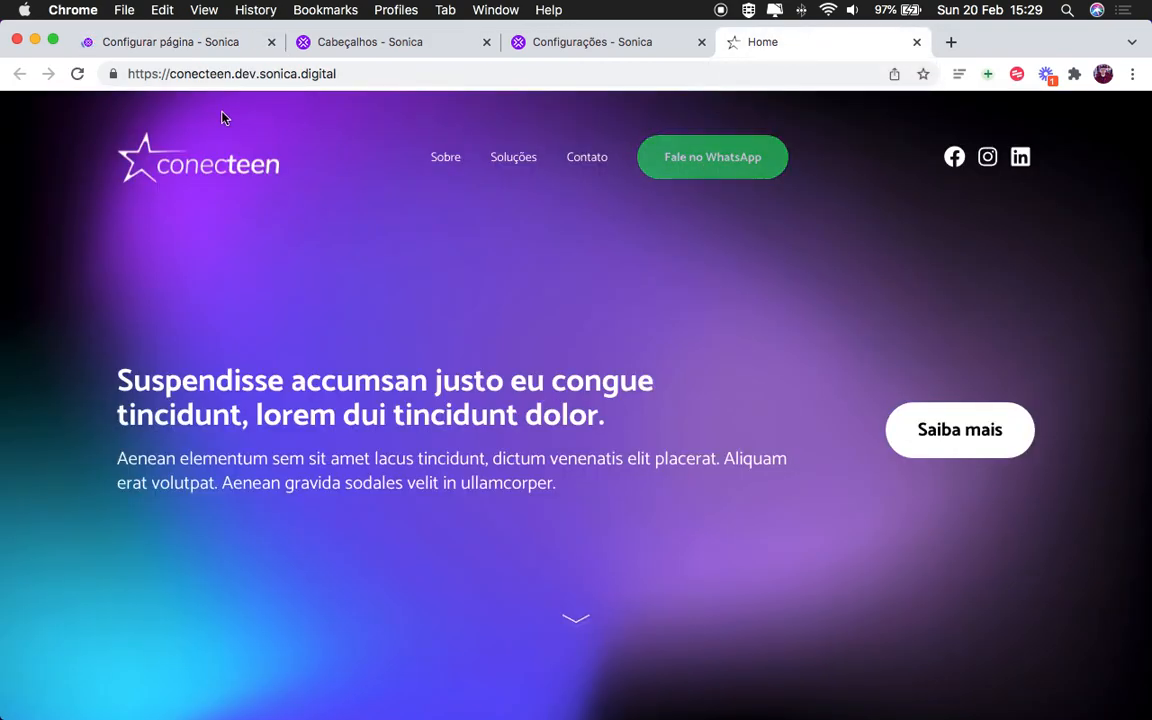
pyautogui.click(78, 74)
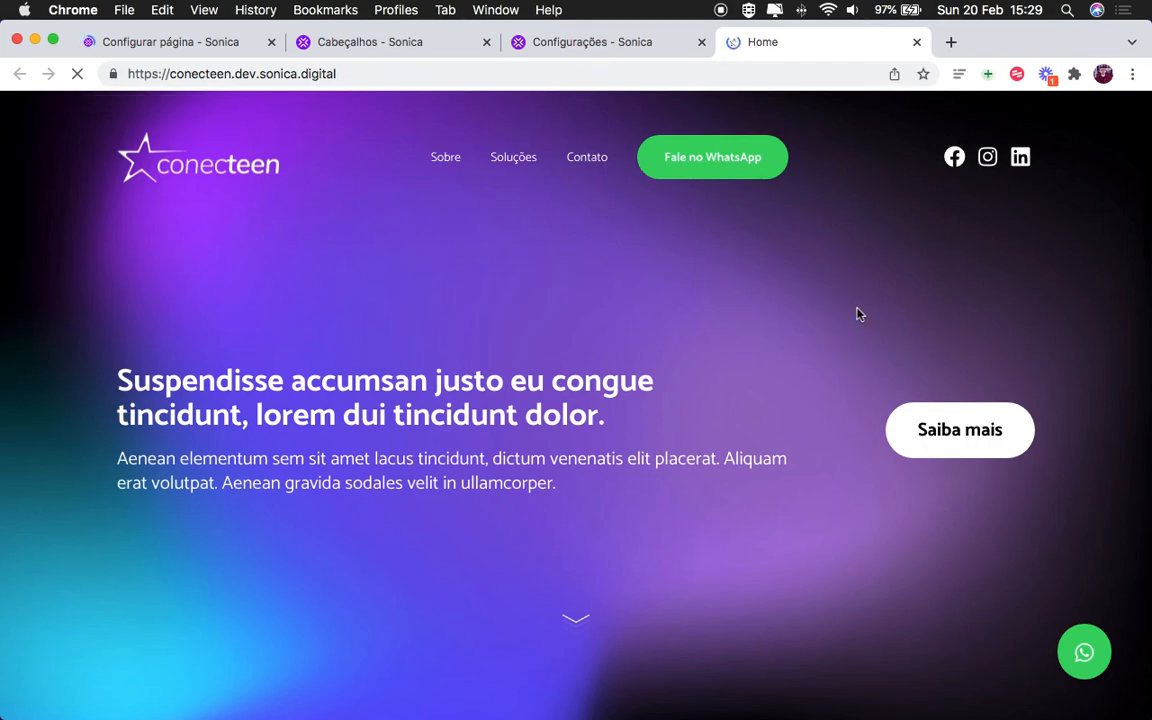
pyautogui.scroll(-1, 847, 334)
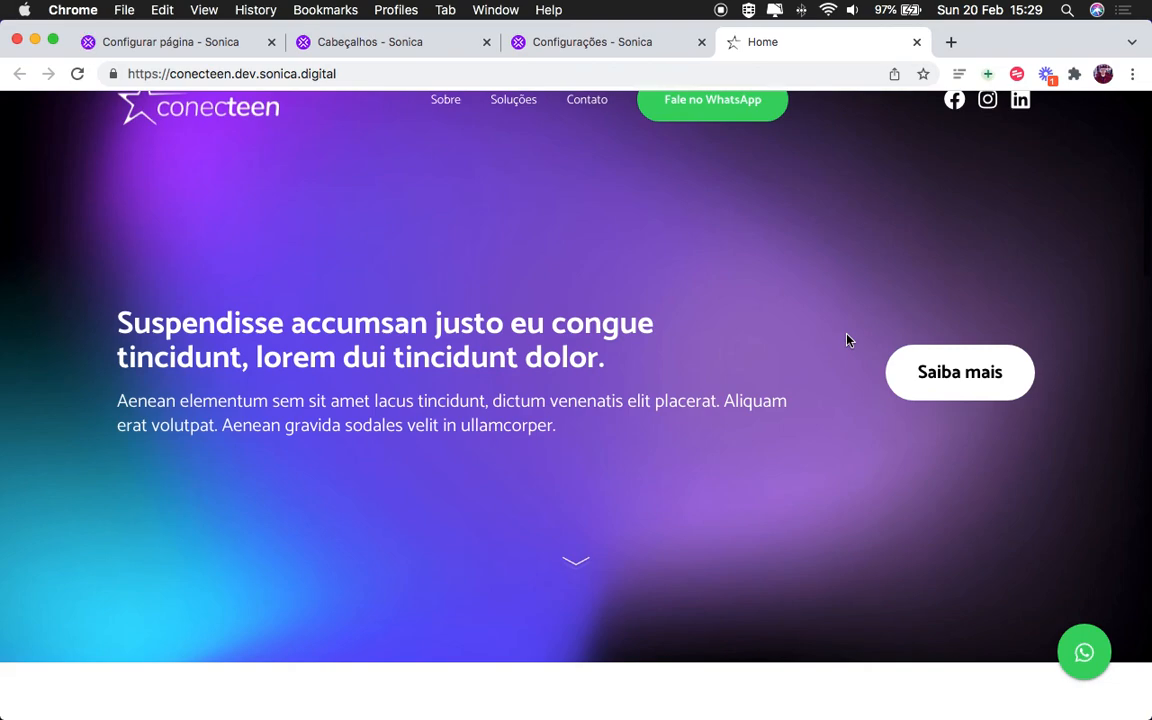
pyautogui.scroll(-4, 847, 340)
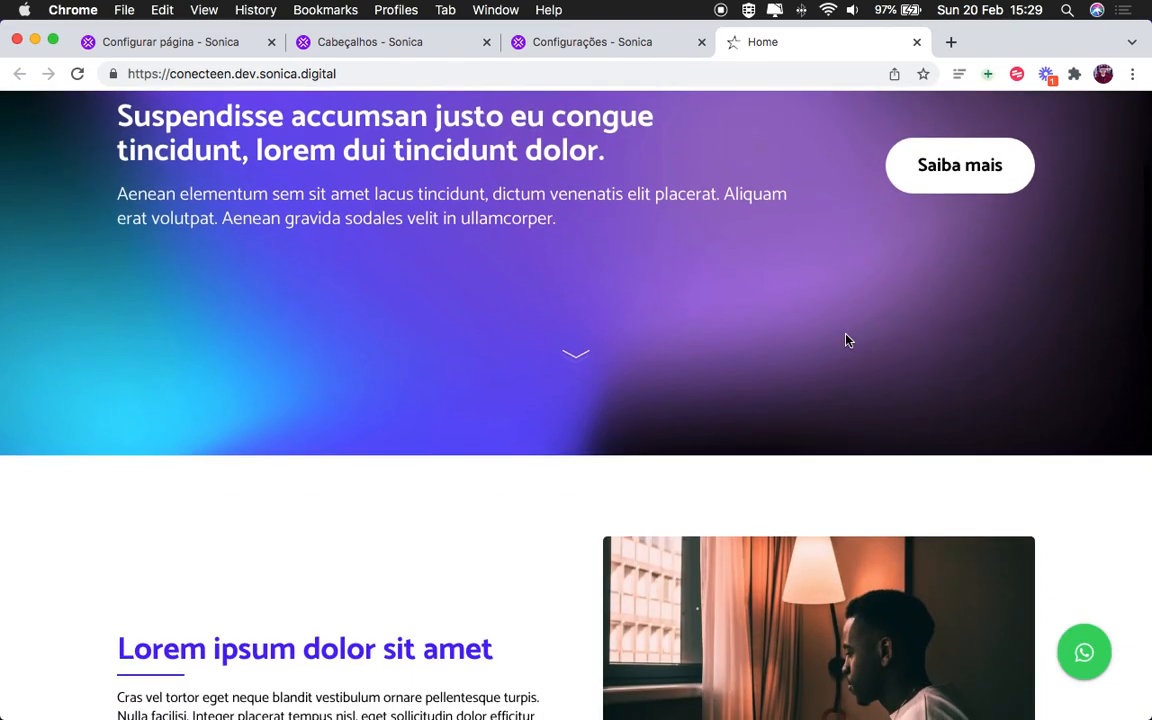
pyautogui.scroll(-12, 846, 340)
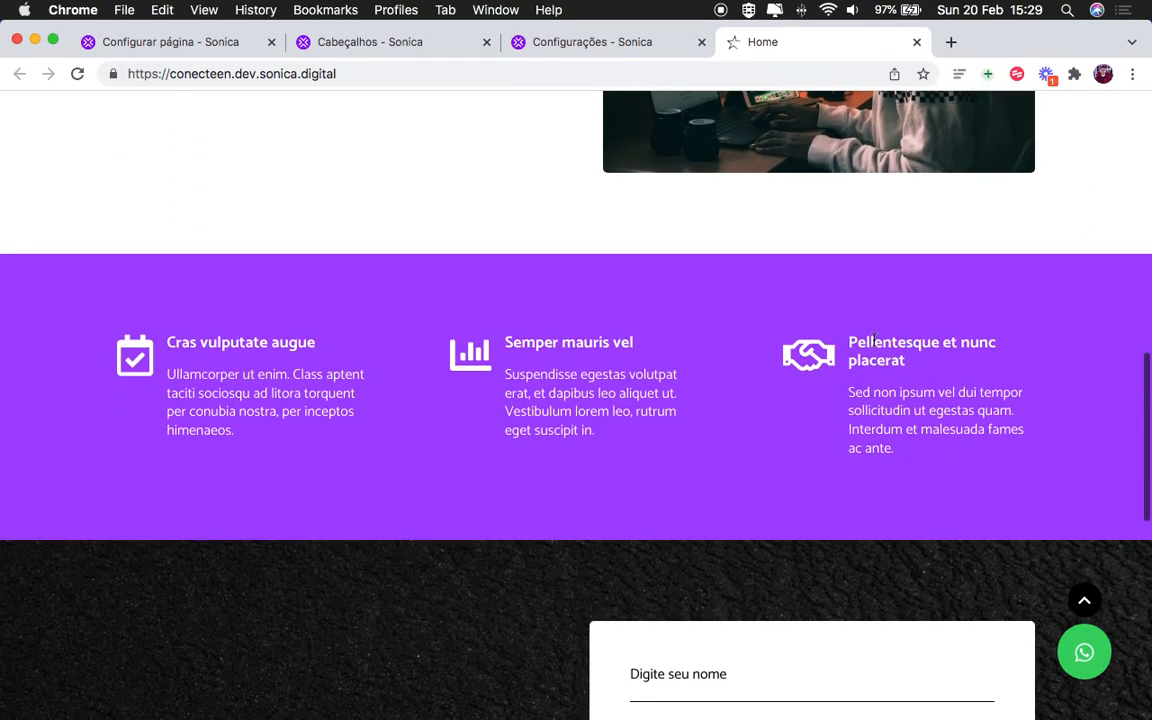
pyautogui.scroll(-11, 874, 340)
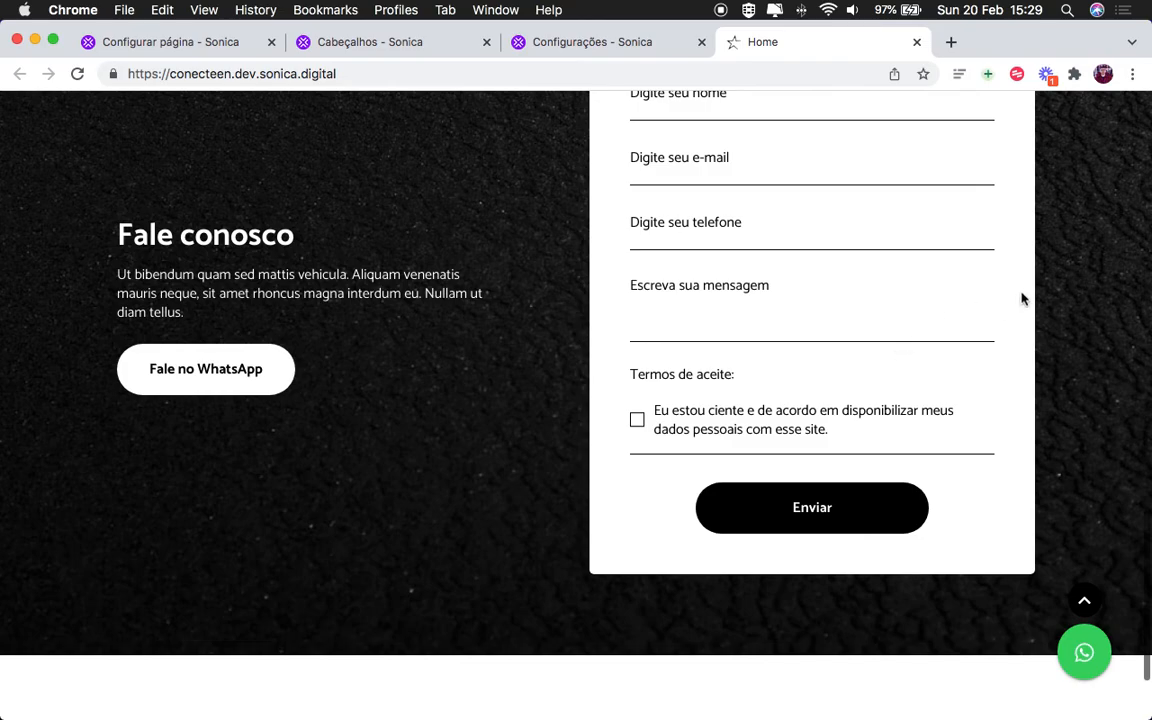
pyautogui.scroll(-5, 1030, 298)
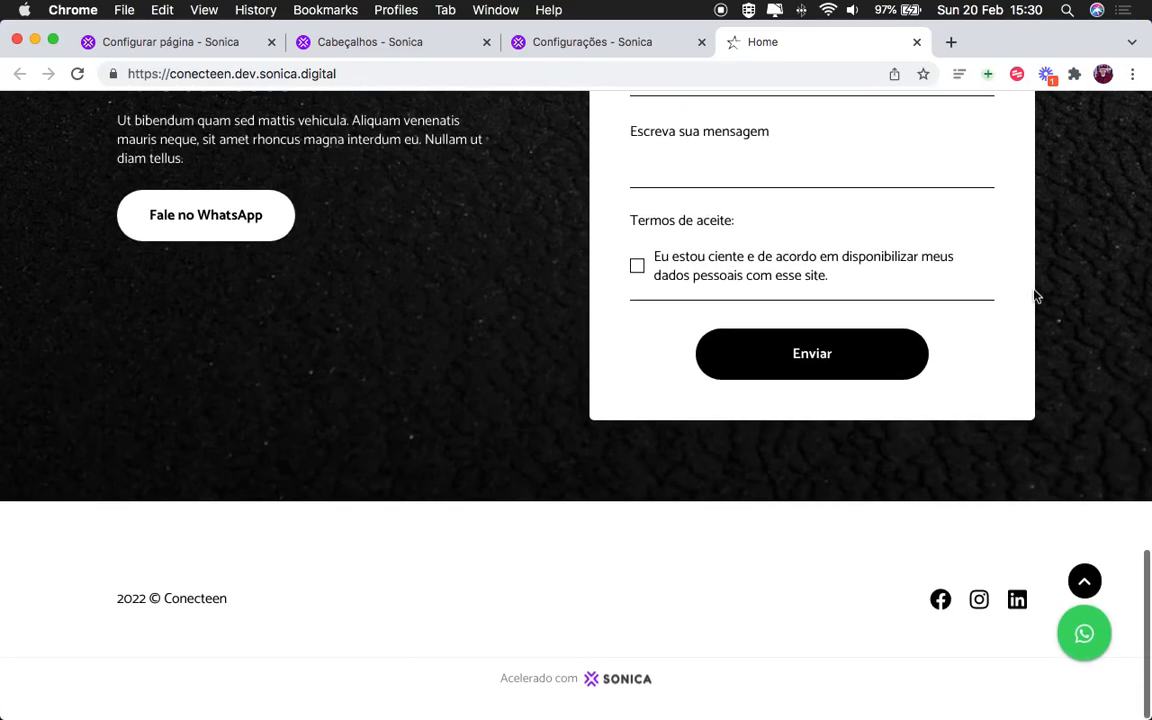
pyautogui.scroll(12, 1036, 296)
pyautogui.scroll(15, 1042, 292)
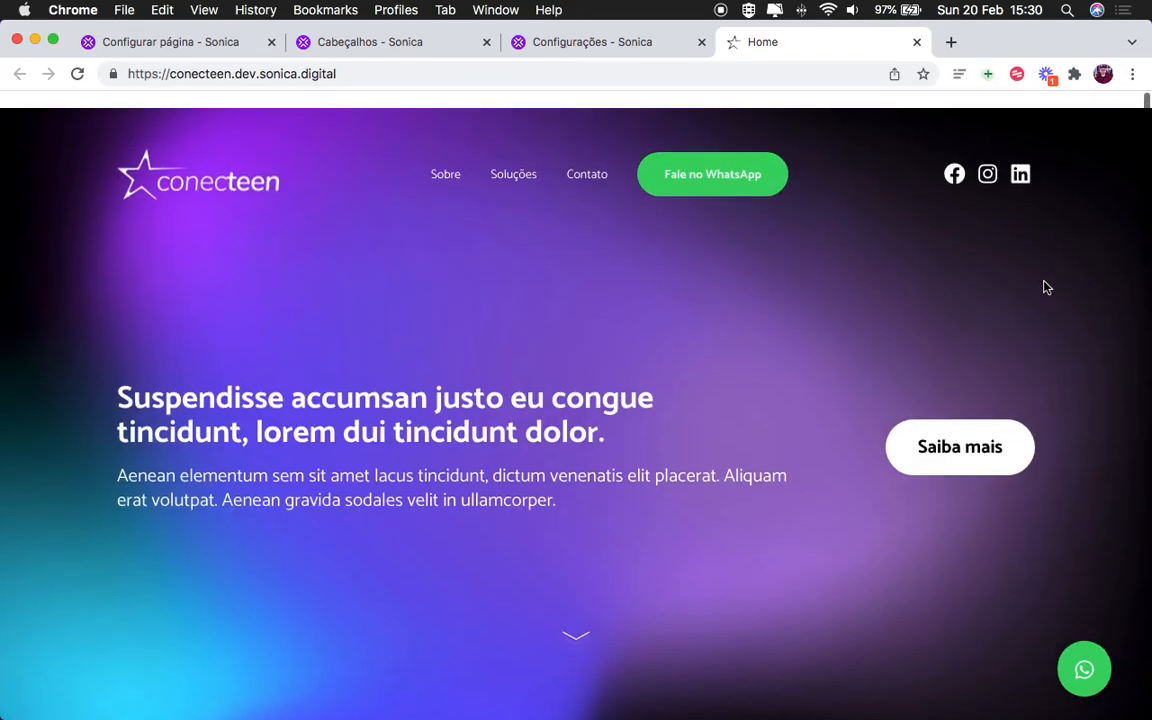